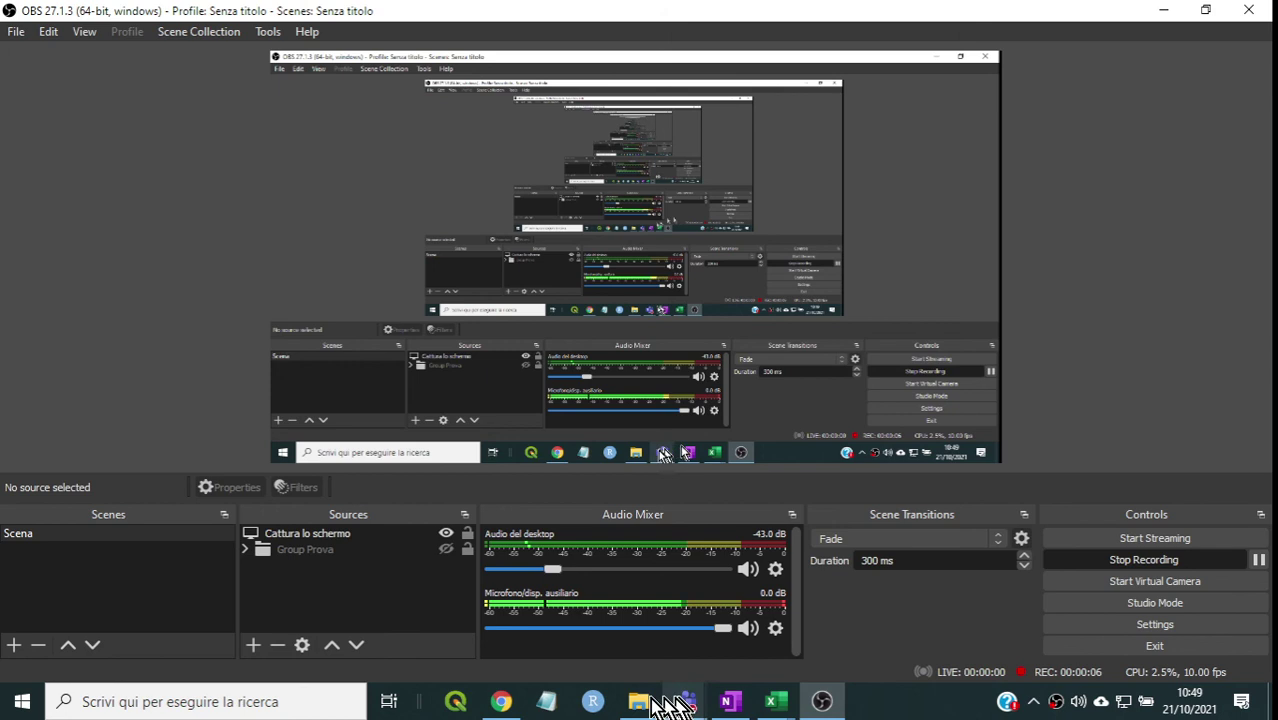
- Dismiss Google Drive's Get link dialog and bring the synced Google Drive folder (521 items) forward
{"action": "mouse_move", "coordinate": [638, 701]}
{"action": "mouse_move", "coordinate": [638, 645]}
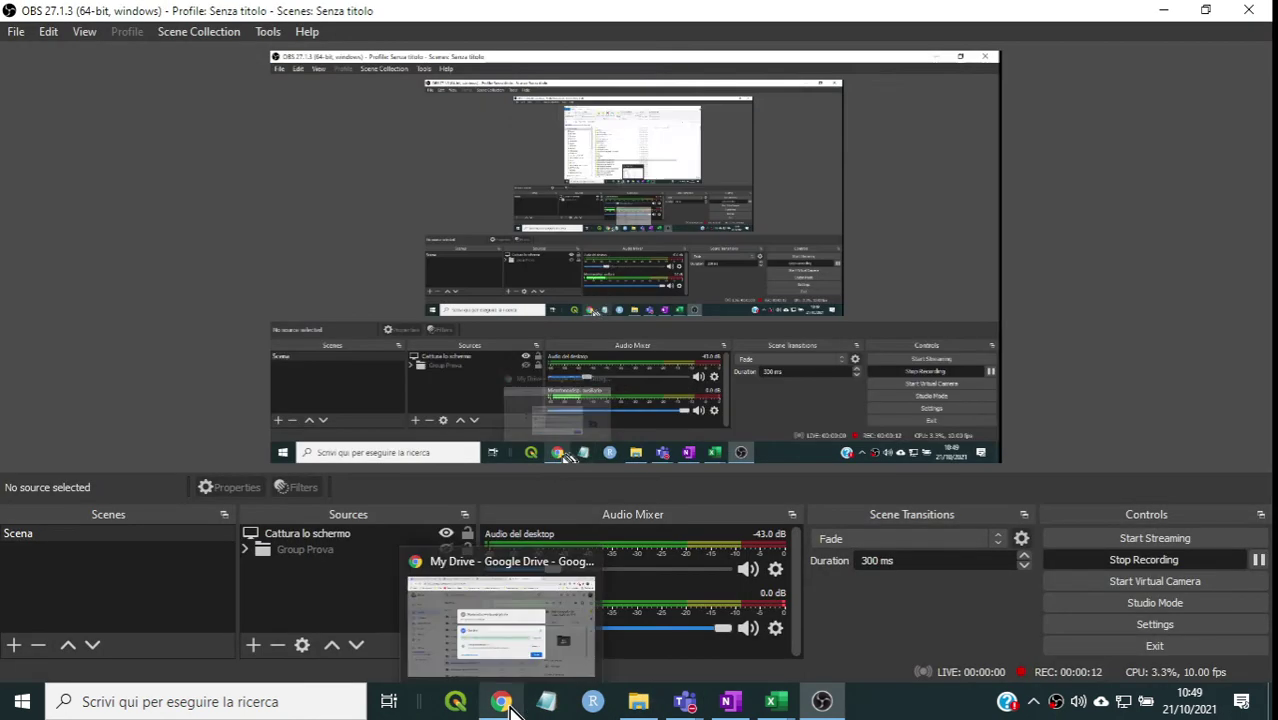
{"action": "left_click", "coordinate": [502, 702]}
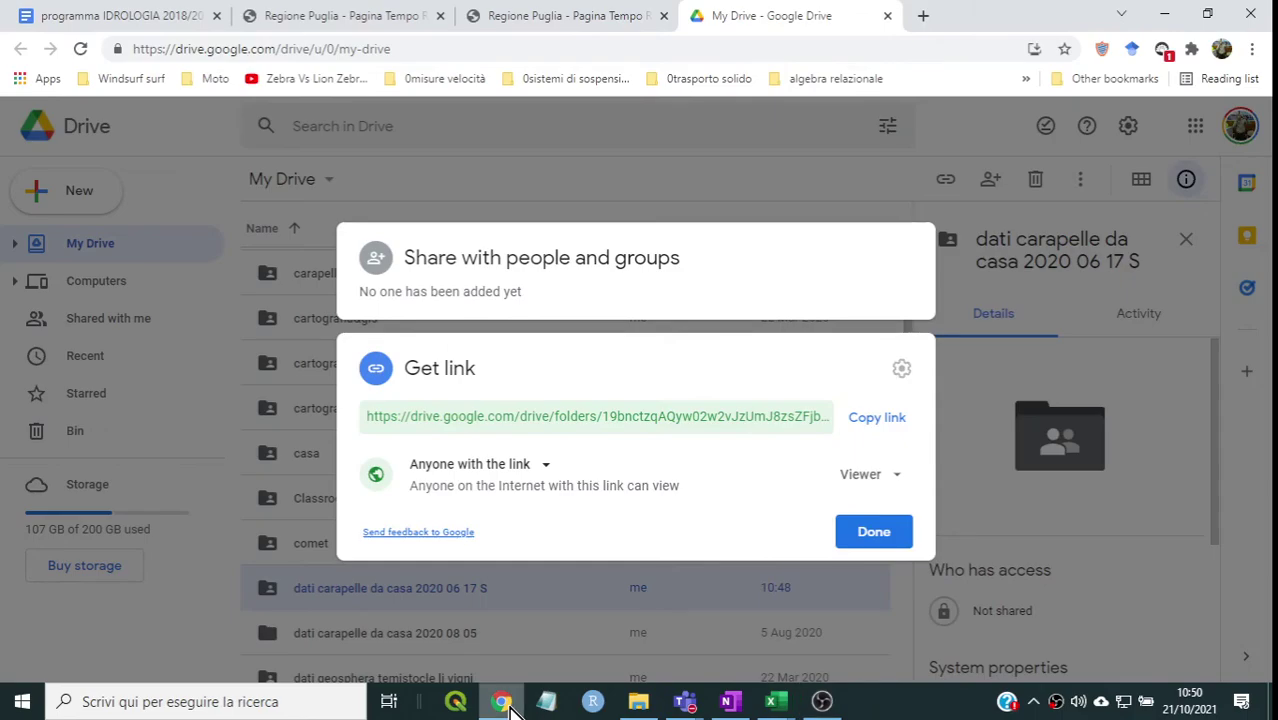
{"action": "left_click", "coordinate": [873, 532]}
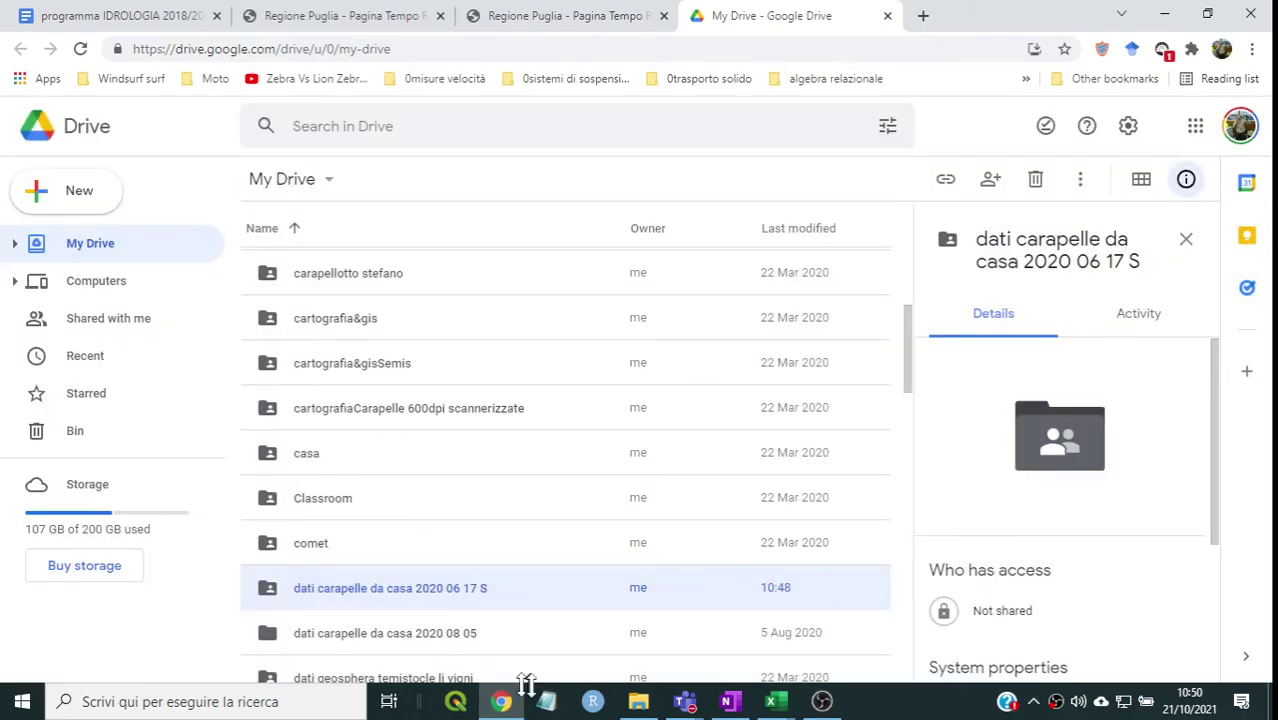
{"action": "left_click", "coordinate": [638, 704]}
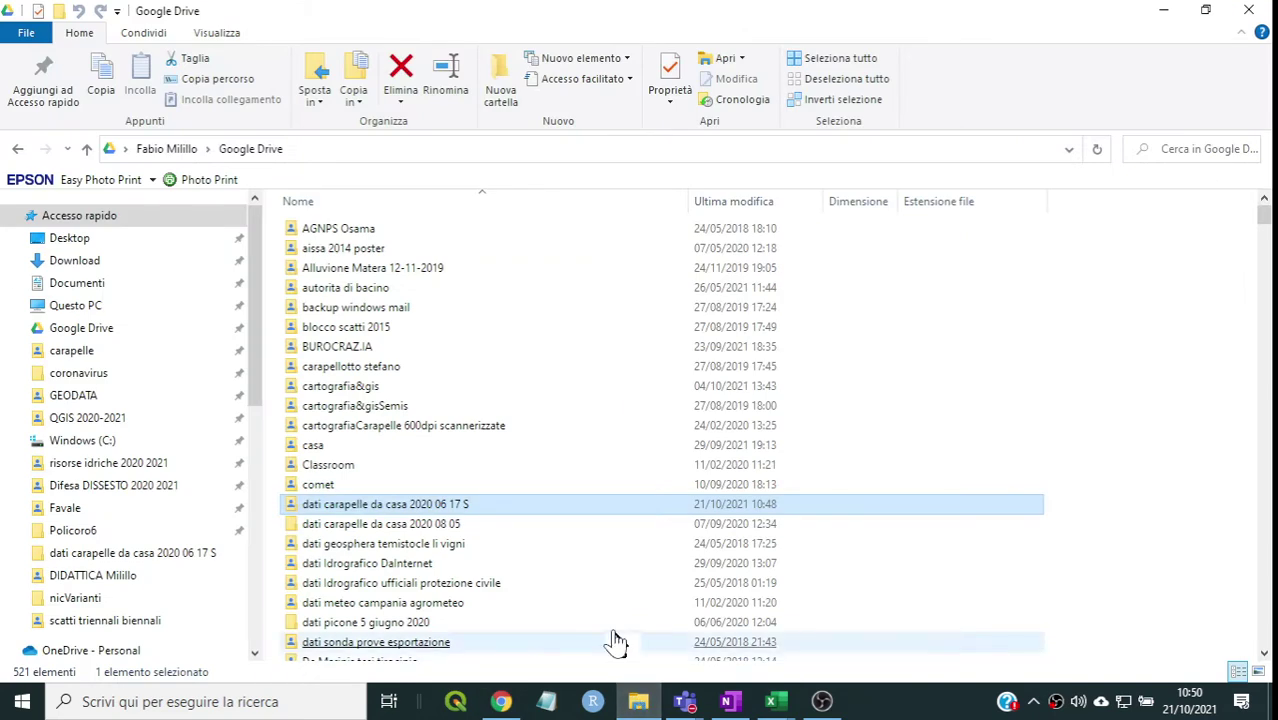
- Open ascoli pioggia.csv from the dati carapelle da casa 2020 06 17 S folder, sorted by Nome, in Blocco note
{"action": "double_click", "coordinate": [436, 508]}
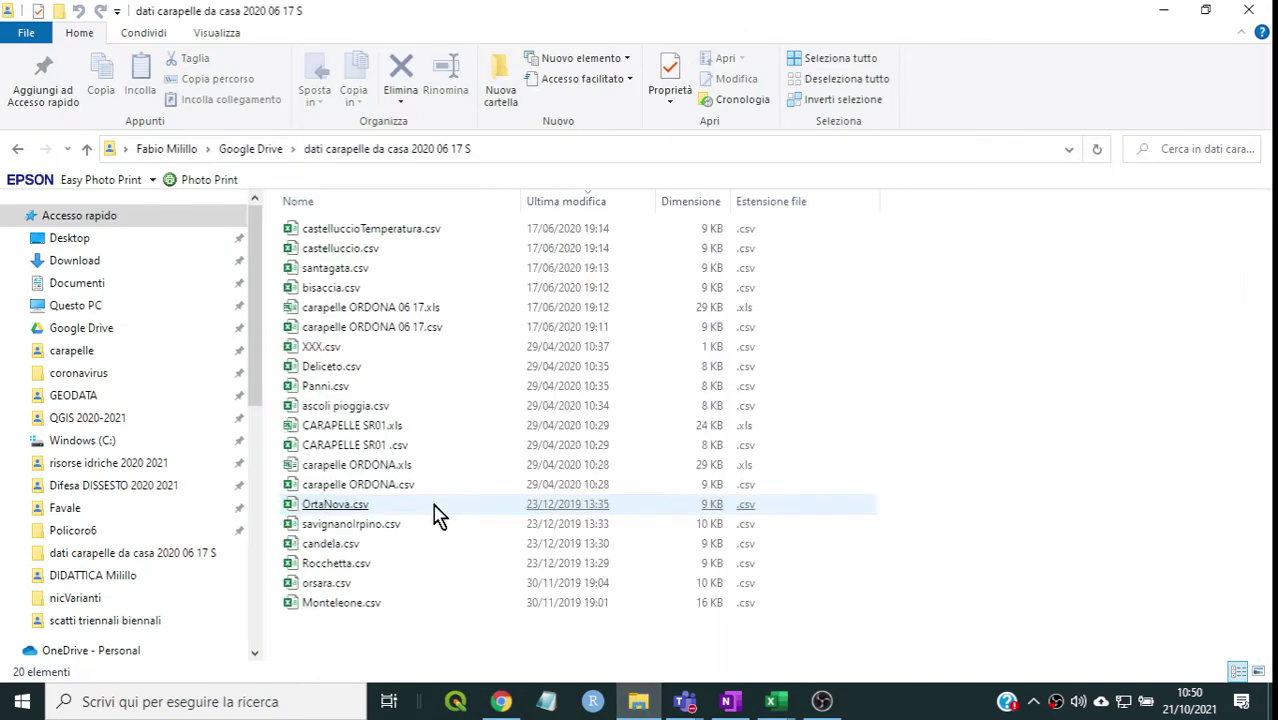
{"action": "left_click", "coordinate": [436, 508]}
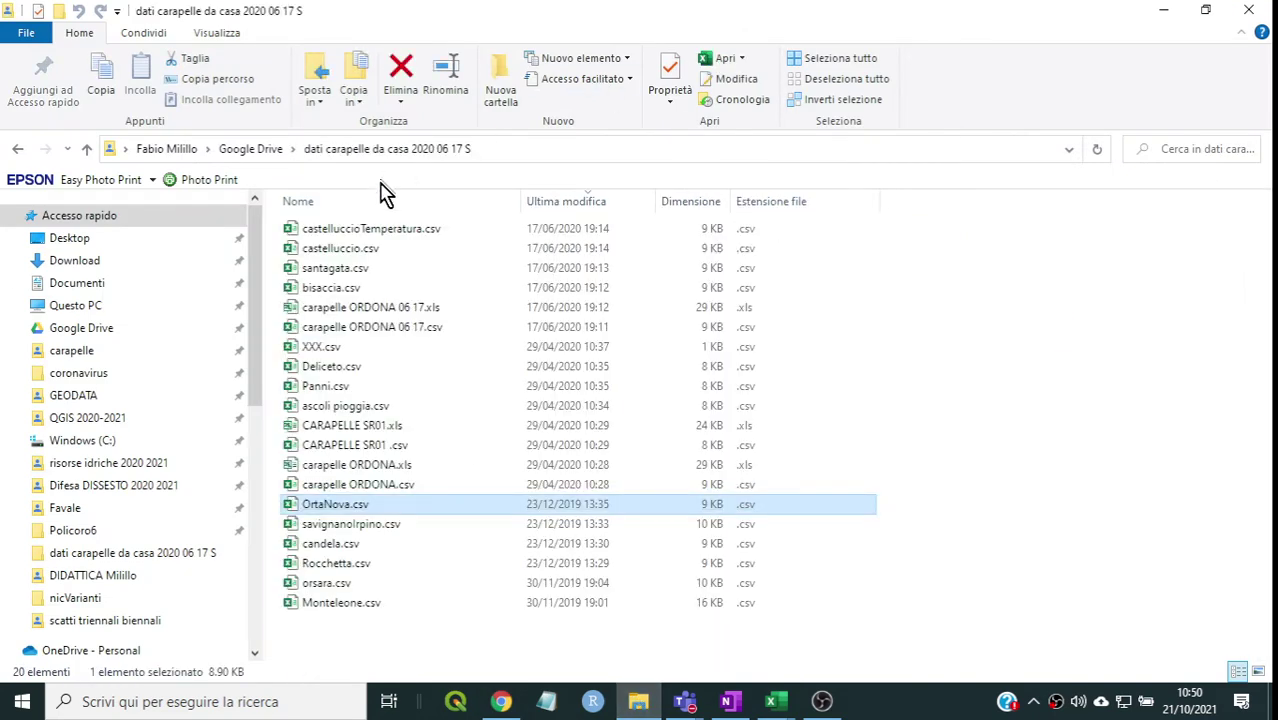
{"action": "left_click", "coordinate": [367, 210]}
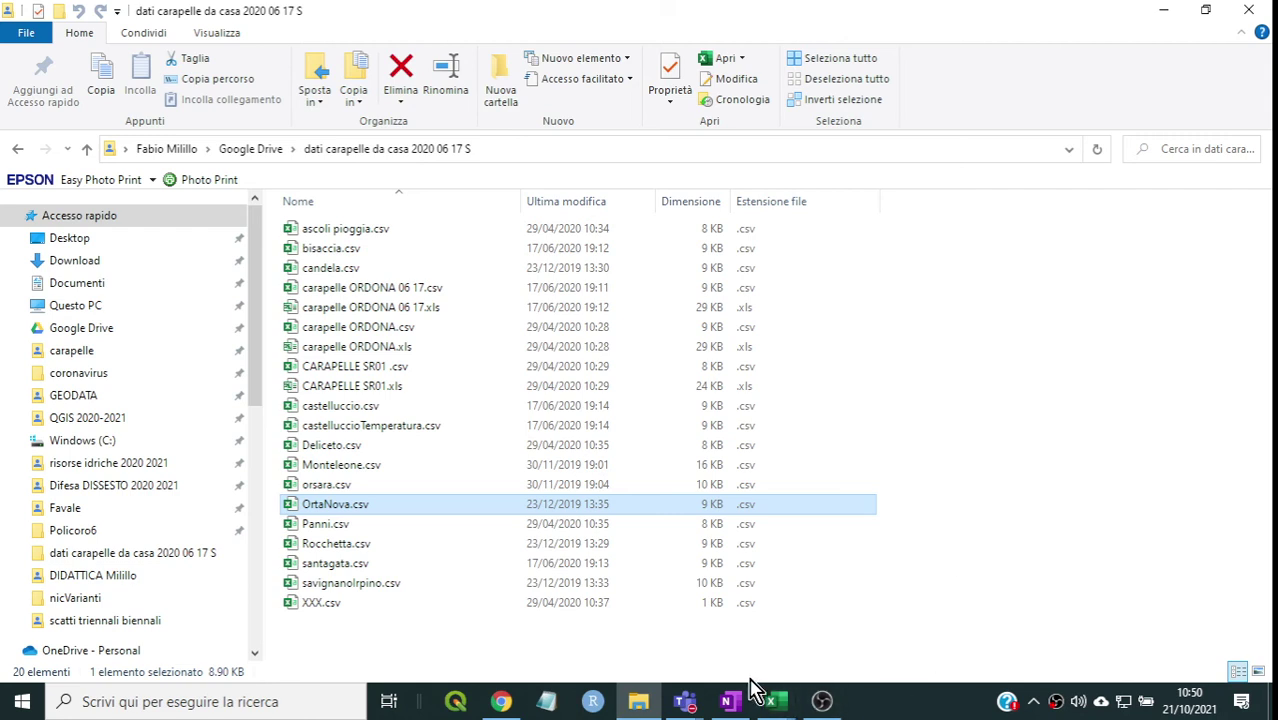
{"action": "left_click", "coordinate": [738, 583]}
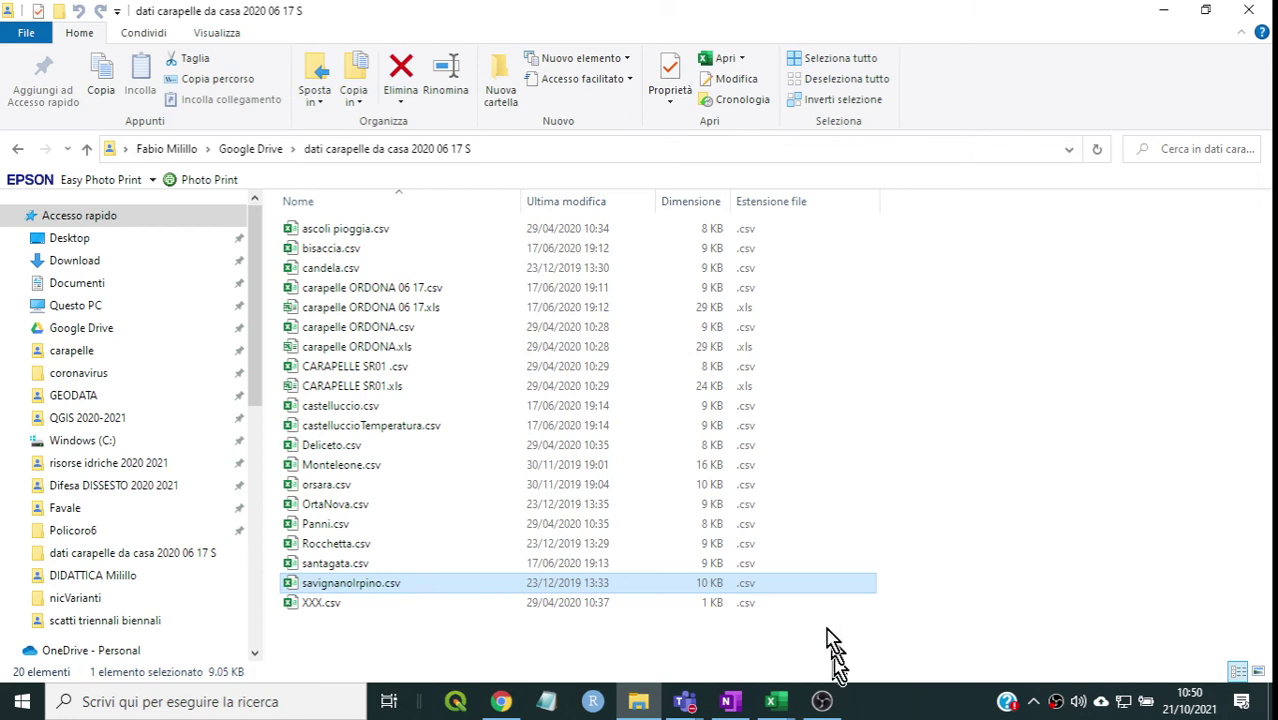
{"action": "left_click", "coordinate": [335, 229]}
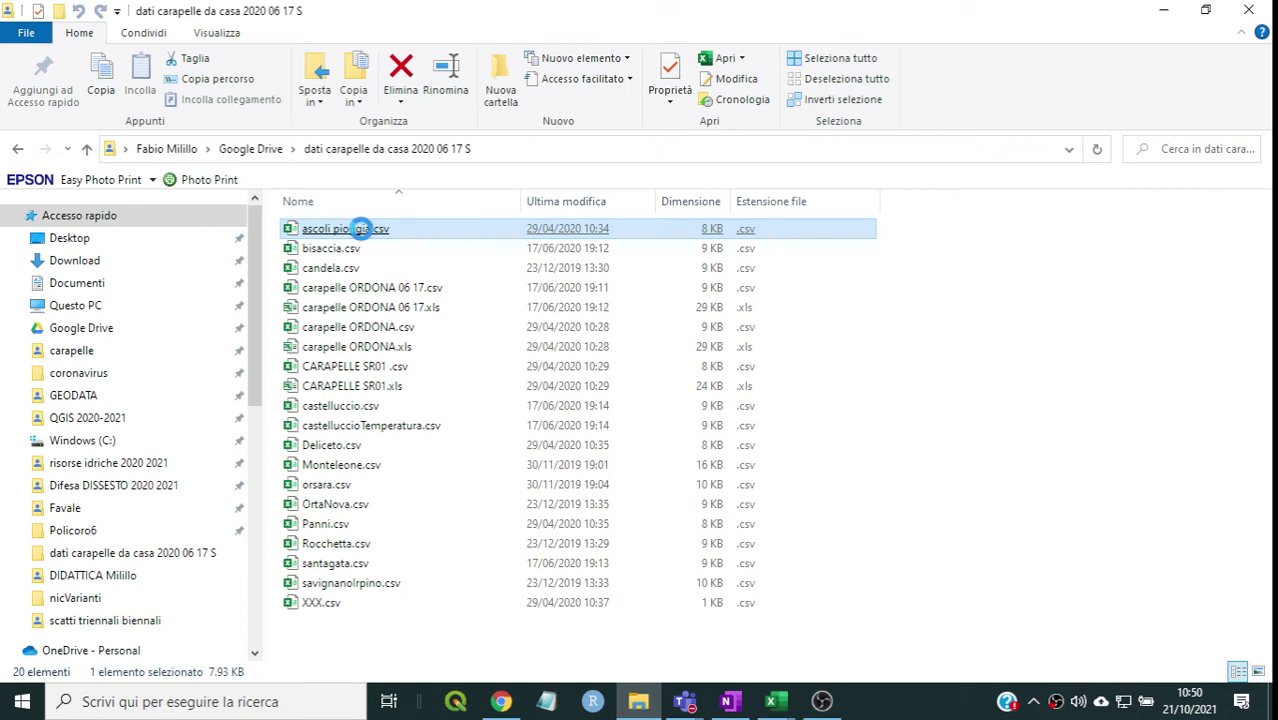
{"action": "right_click", "coordinate": [363, 235]}
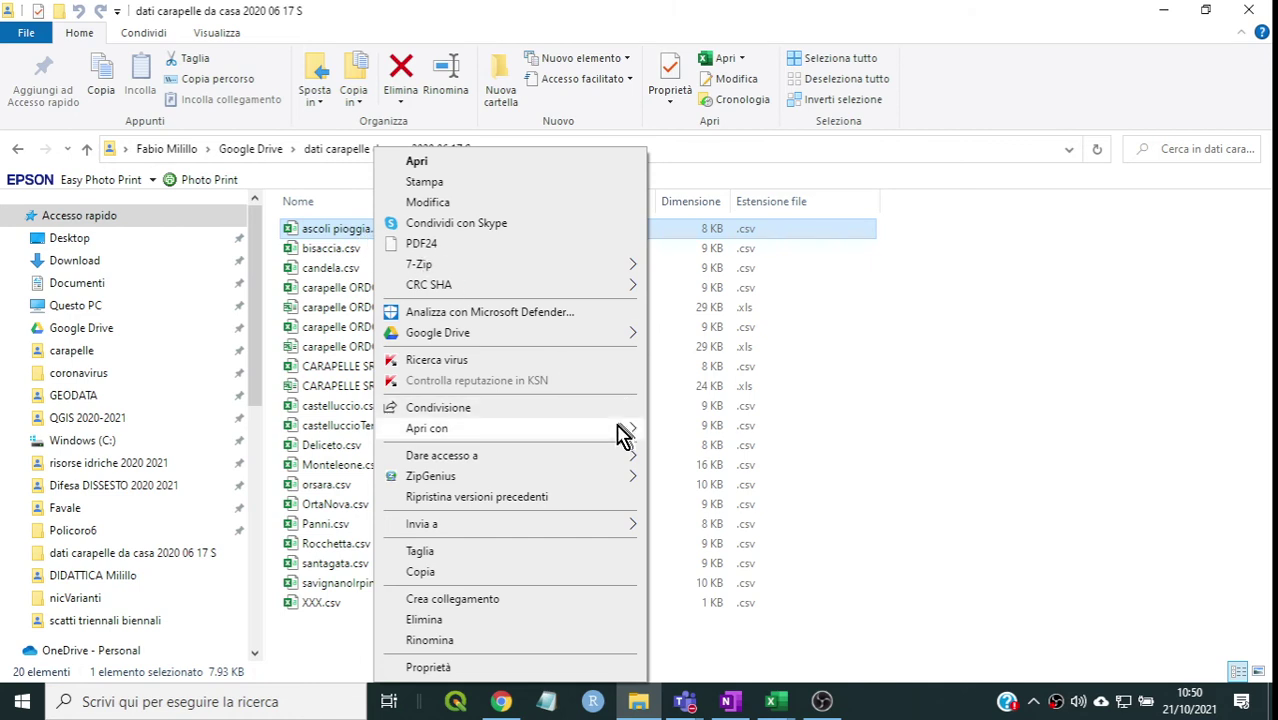
{"action": "mouse_move", "coordinate": [633, 442]}
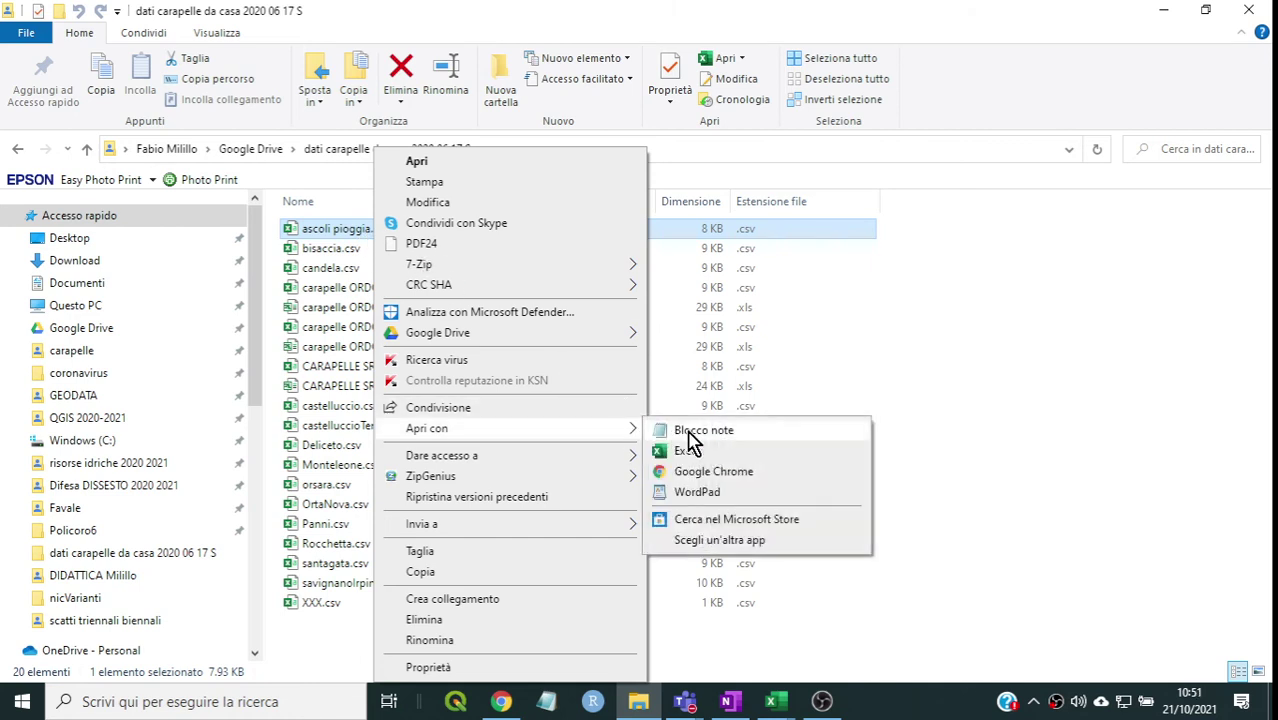
{"action": "left_click", "coordinate": [688, 432]}
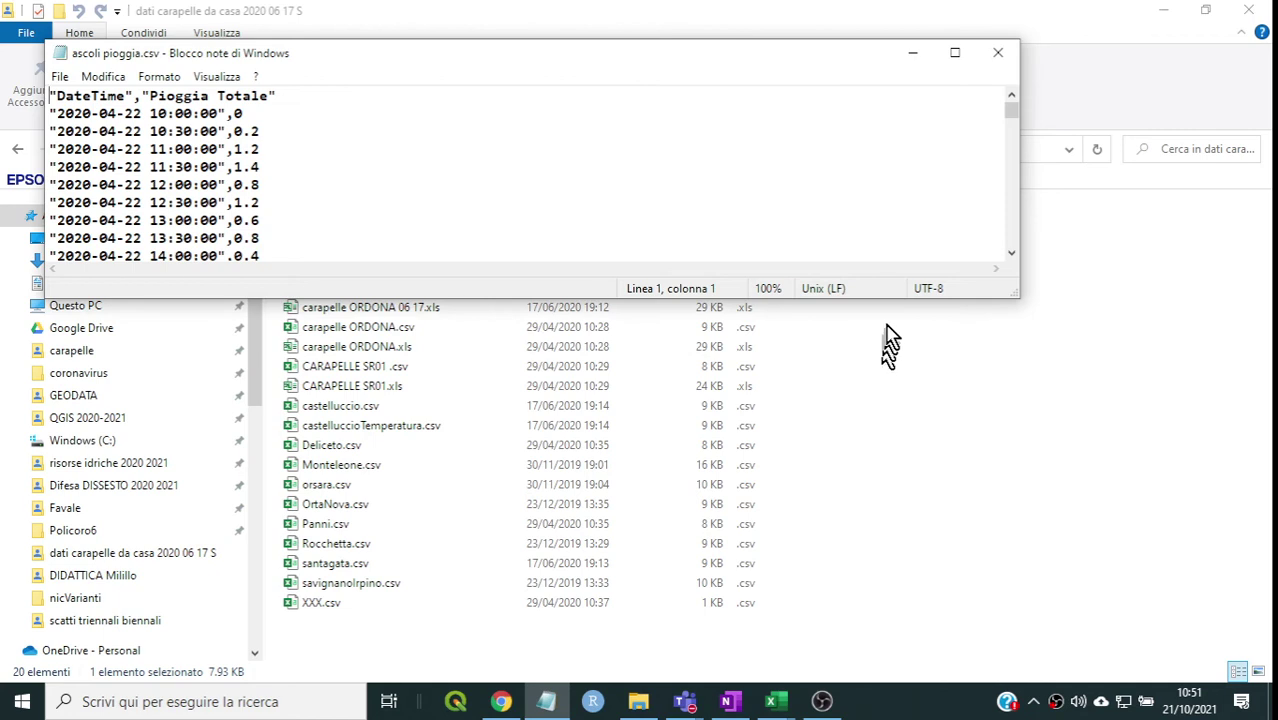
- Maximize the Notepad window showing ascoli pioggia.csv, then bring OBS Studio to the front
{"action": "left_click", "coordinate": [956, 54]}
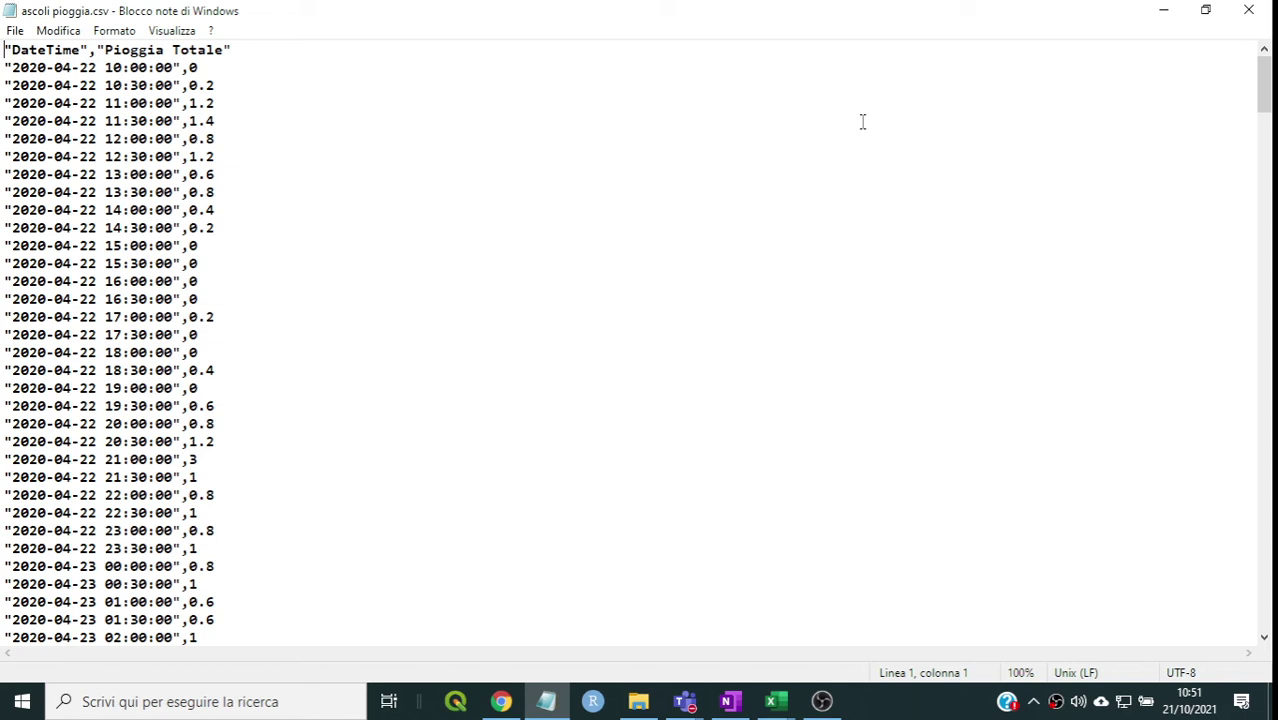
{"action": "left_click", "coordinate": [818, 700]}
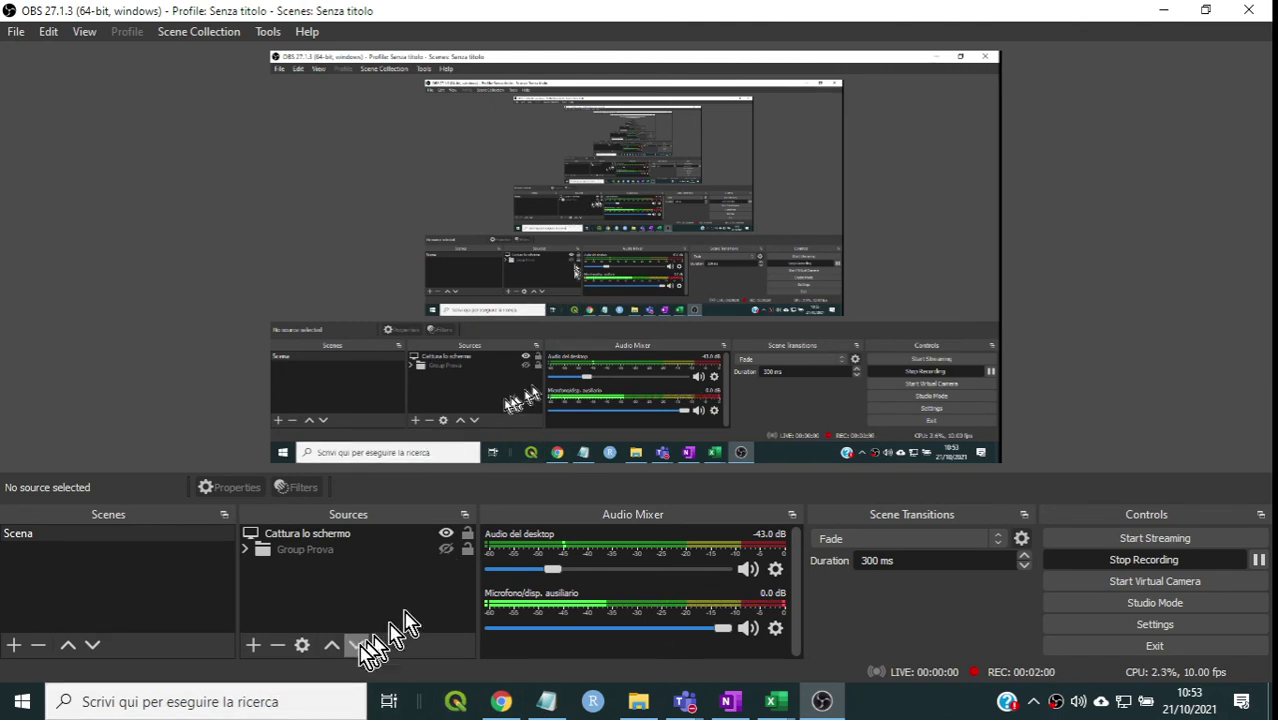
- Return to the full-screen ascoli pioggia.csv data in Notepad from the taskbar
{"action": "left_click", "coordinate": [555, 705]}
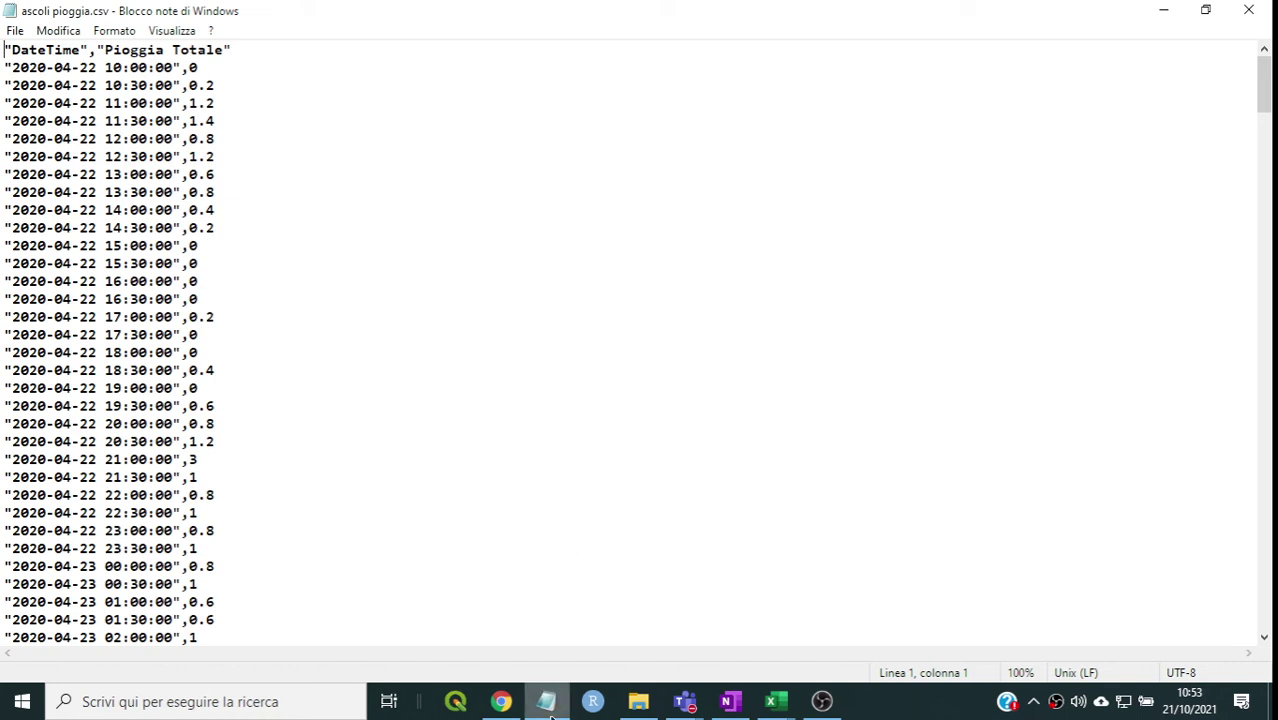
{"action": "mouse_move", "coordinate": [550, 700]}
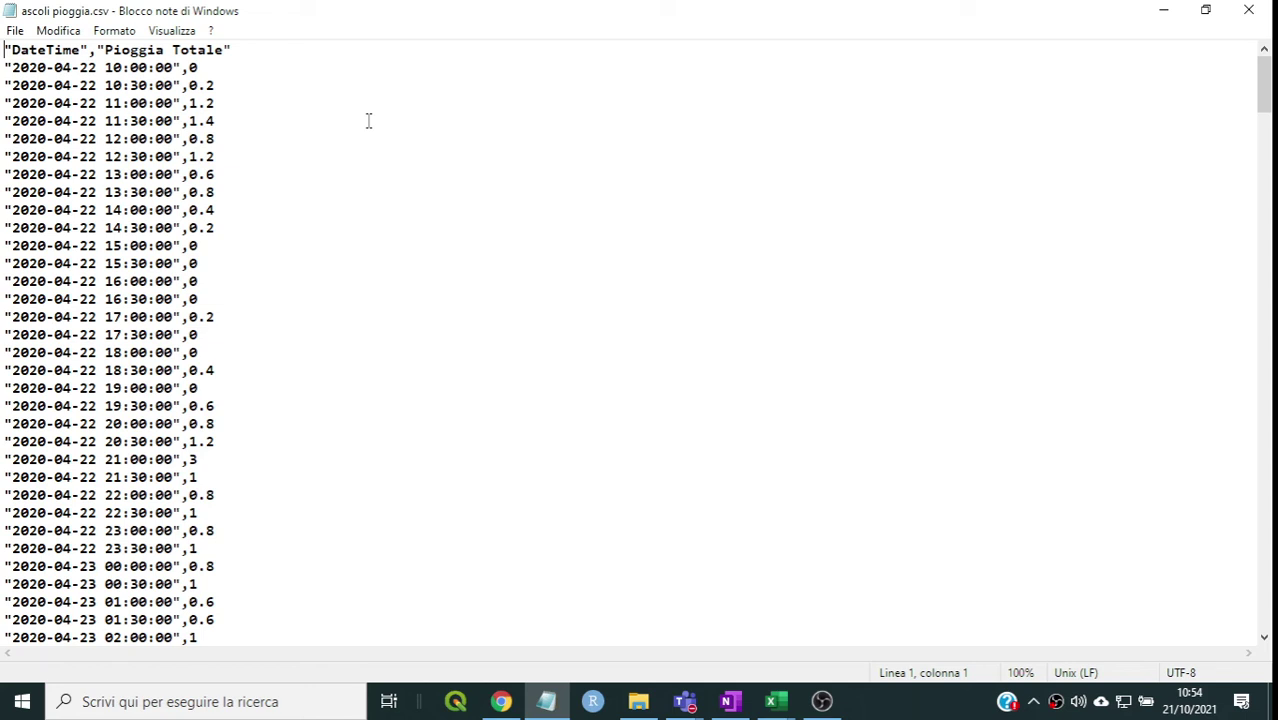
- On the RISORSE IDRICHE 2021 22 page, write "plain text" in black ink below the ground line
{"action": "left_click", "coordinate": [732, 703]}
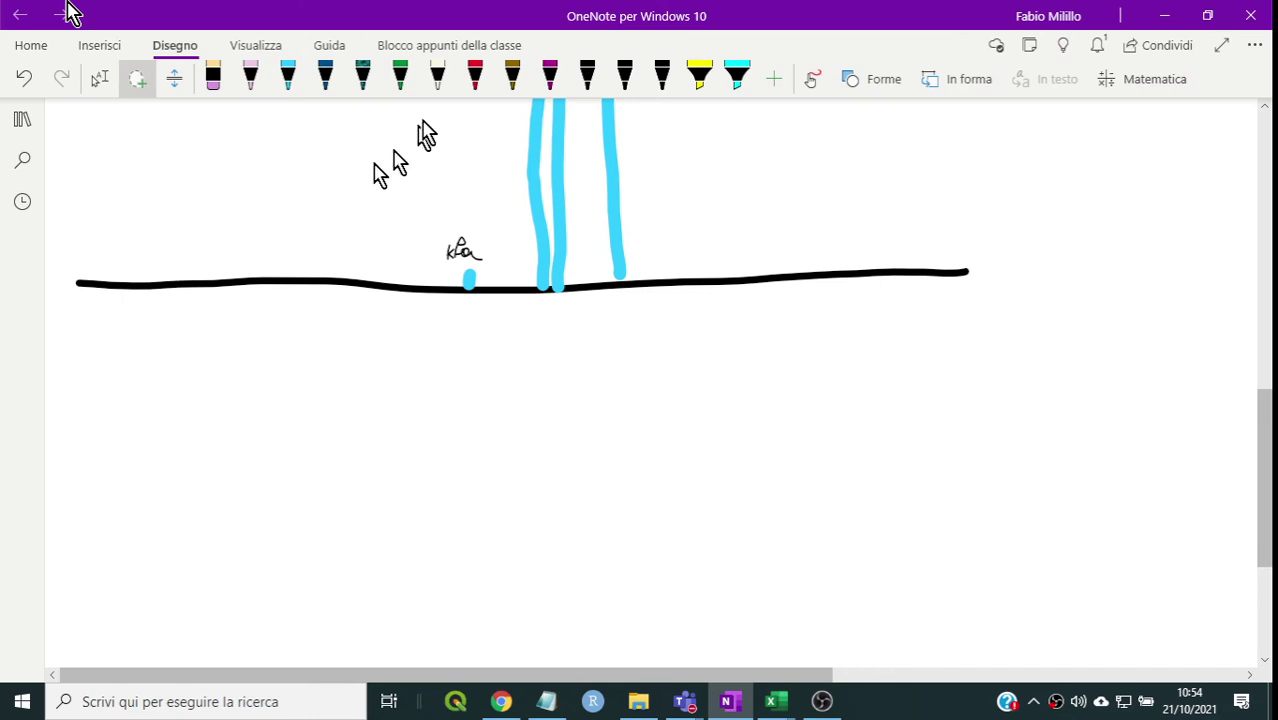
{"action": "left_click", "coordinate": [624, 79]}
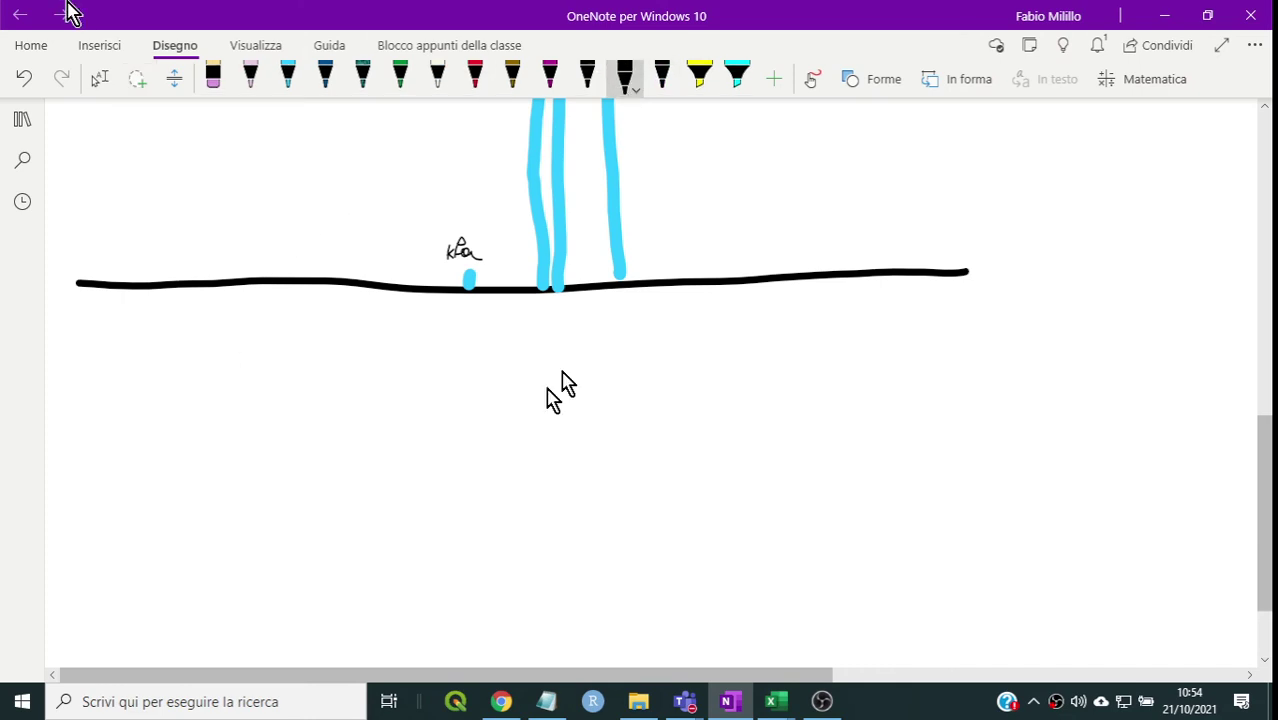
{"action": "mouse_move", "coordinate": [167, 406]}
{"action": "left_mouse_down"}
{"action": "mouse_move", "coordinate": [163, 422]}
{"action": "mouse_move", "coordinate": [213, 460]}
{"action": "mouse_move", "coordinate": [265, 428]}
{"action": "mouse_move", "coordinate": [277, 462]}
{"action": "mouse_move", "coordinate": [317, 465]}
{"action": "mouse_move", "coordinate": [312, 455]}
{"action": "mouse_move", "coordinate": [360, 460]}
{"action": "mouse_move", "coordinate": [447, 438]}
{"action": "mouse_move", "coordinate": [458, 458]}
{"action": "mouse_move", "coordinate": [482, 462]}
{"action": "mouse_move", "coordinate": [522, 420]}
{"action": "mouse_move", "coordinate": [553, 411]}
{"action": "left_mouse_up"}
{"action": "left_click_drag", "start_coordinate": [569, 401], "coordinate": [566, 412]}
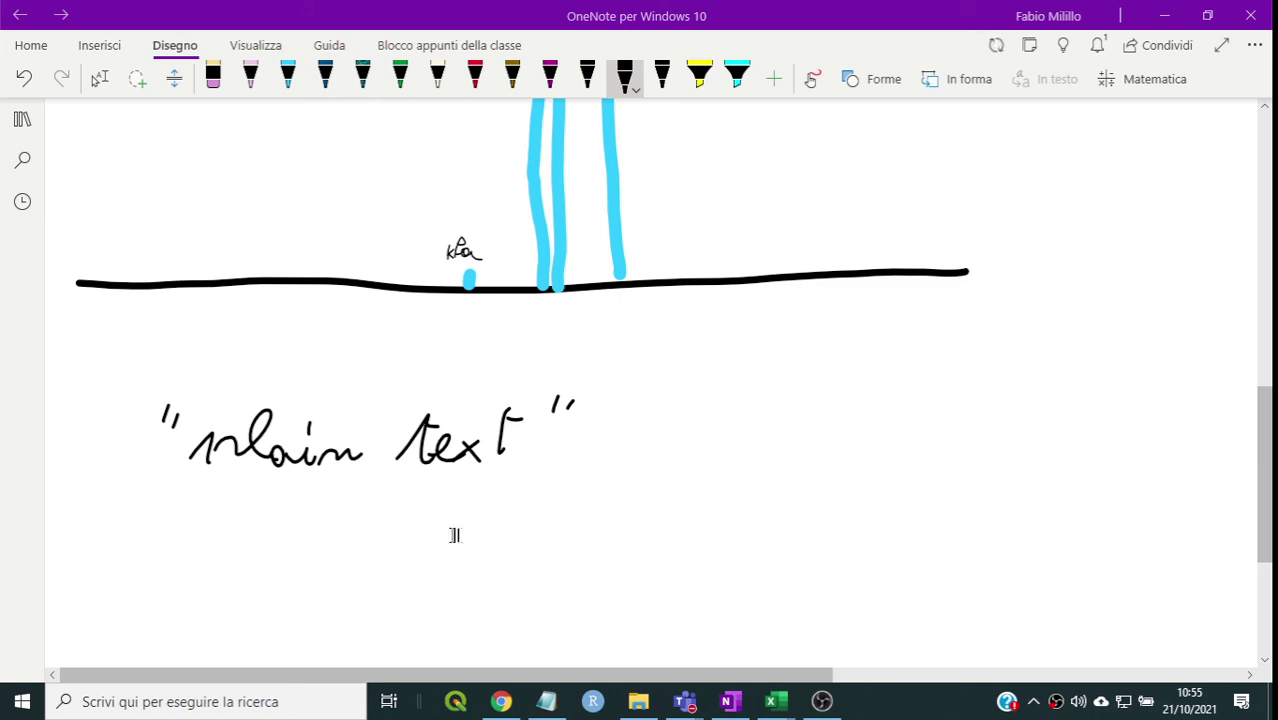
{"action": "mouse_move", "coordinate": [780, 705]}
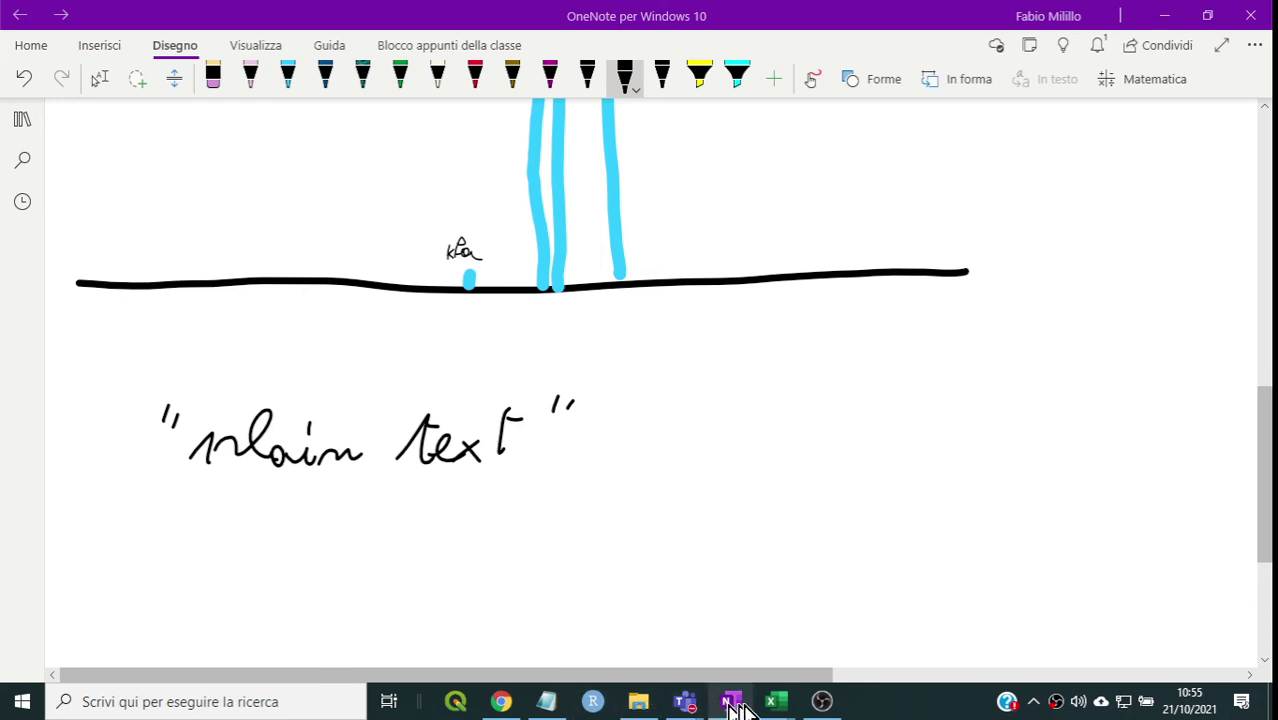
{"action": "mouse_move", "coordinate": [730, 706]}
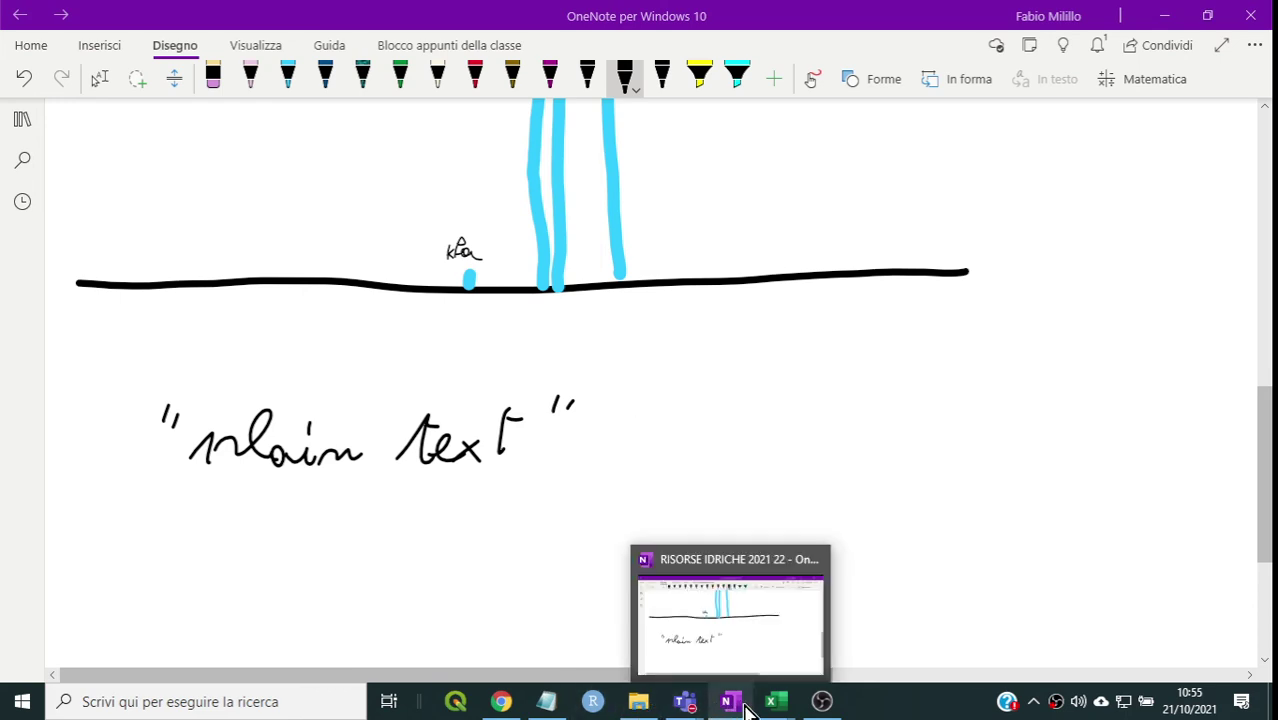
- In ascoli pioggia.csv, replace the separator after DateTime in the header with a comma
{"action": "left_click", "coordinate": [546, 701]}
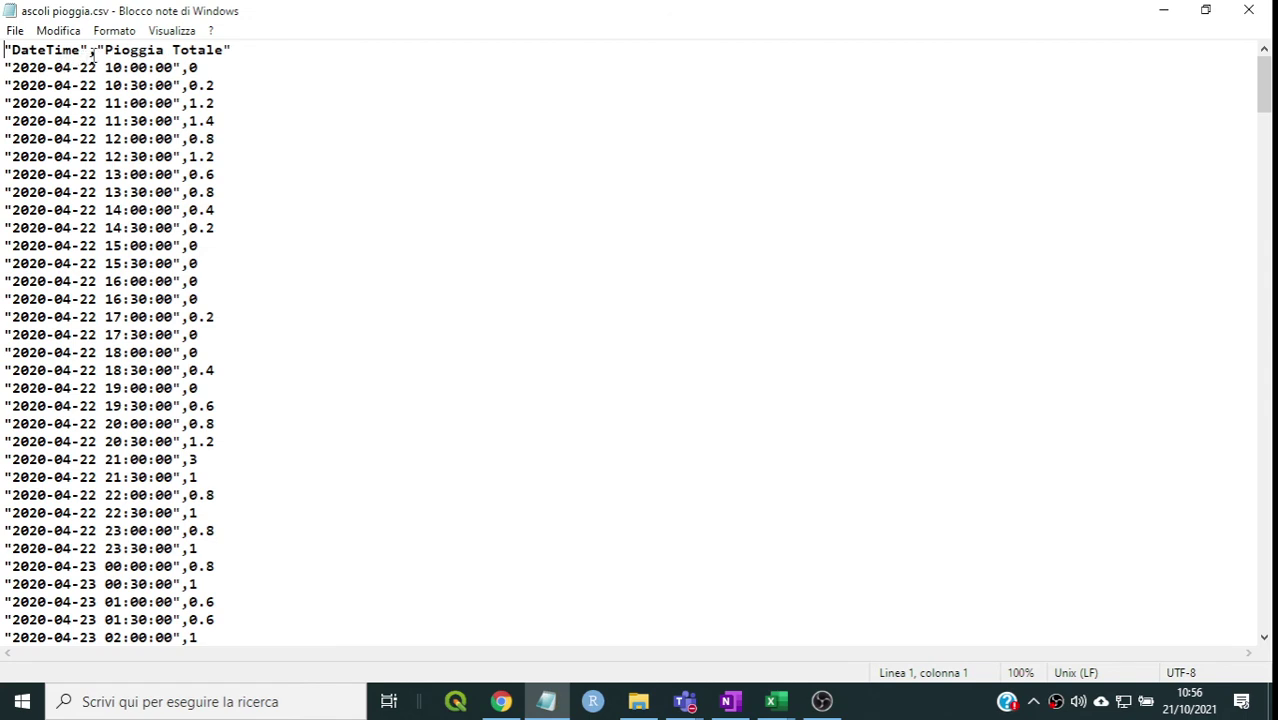
{"action": "left_click", "coordinate": [93, 55]}
{"action": "key", "text": "BackSpace"}
{"action": "type", "text": ","}
{"action": "left_click", "coordinate": [3, 49]}
{"action": "left_click", "coordinate": [59, 33]}
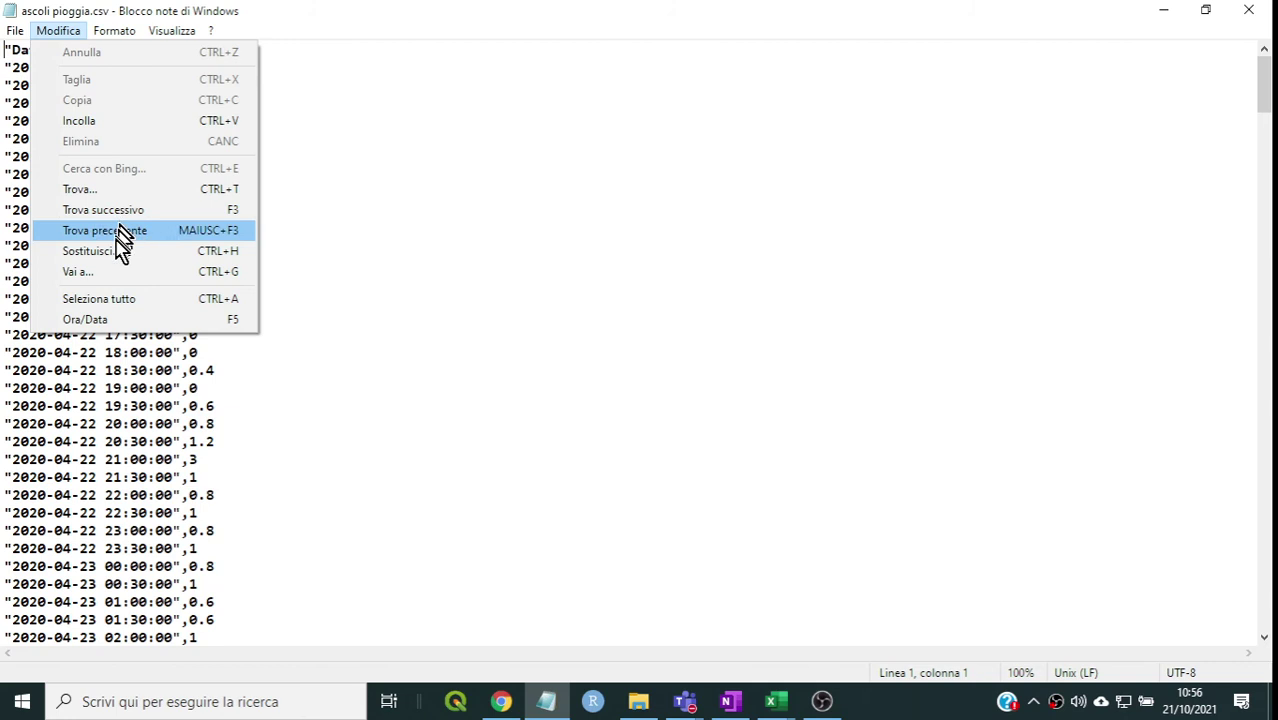
- Set Notepad's font size to 32 through Formato > Carattere
{"action": "mouse_move", "coordinate": [106, 38]}
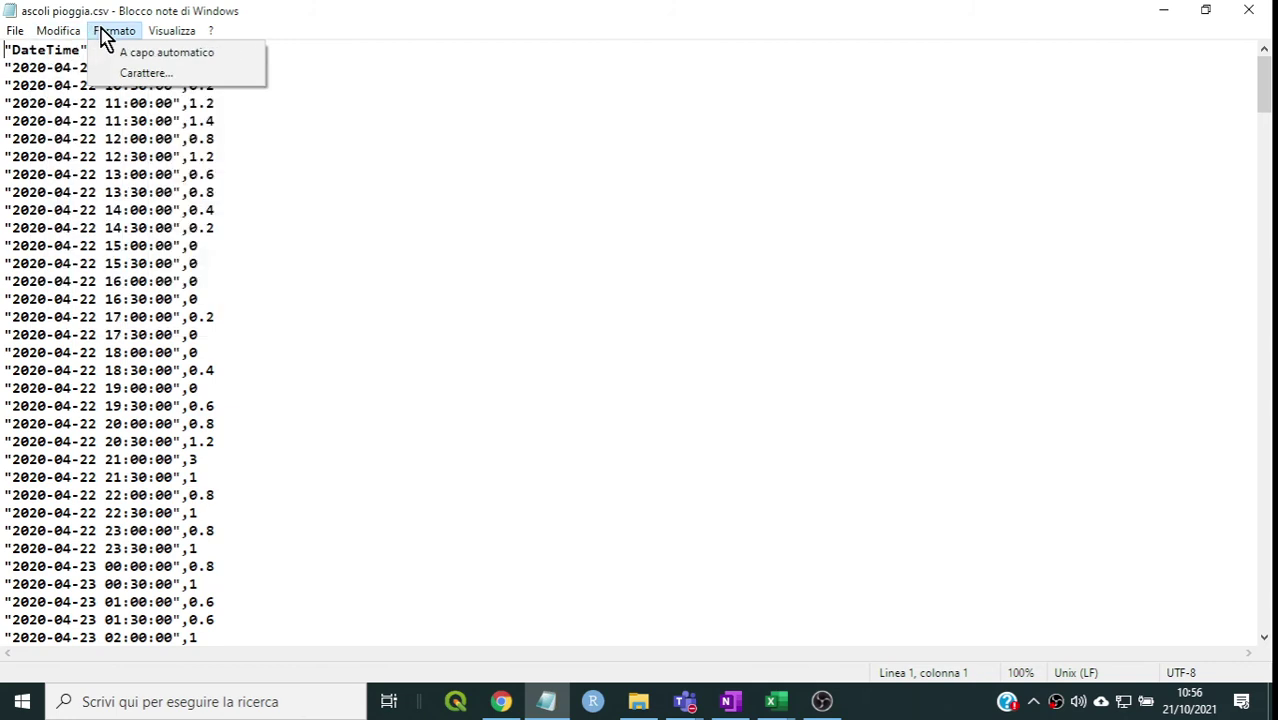
{"action": "left_click", "coordinate": [135, 74]}
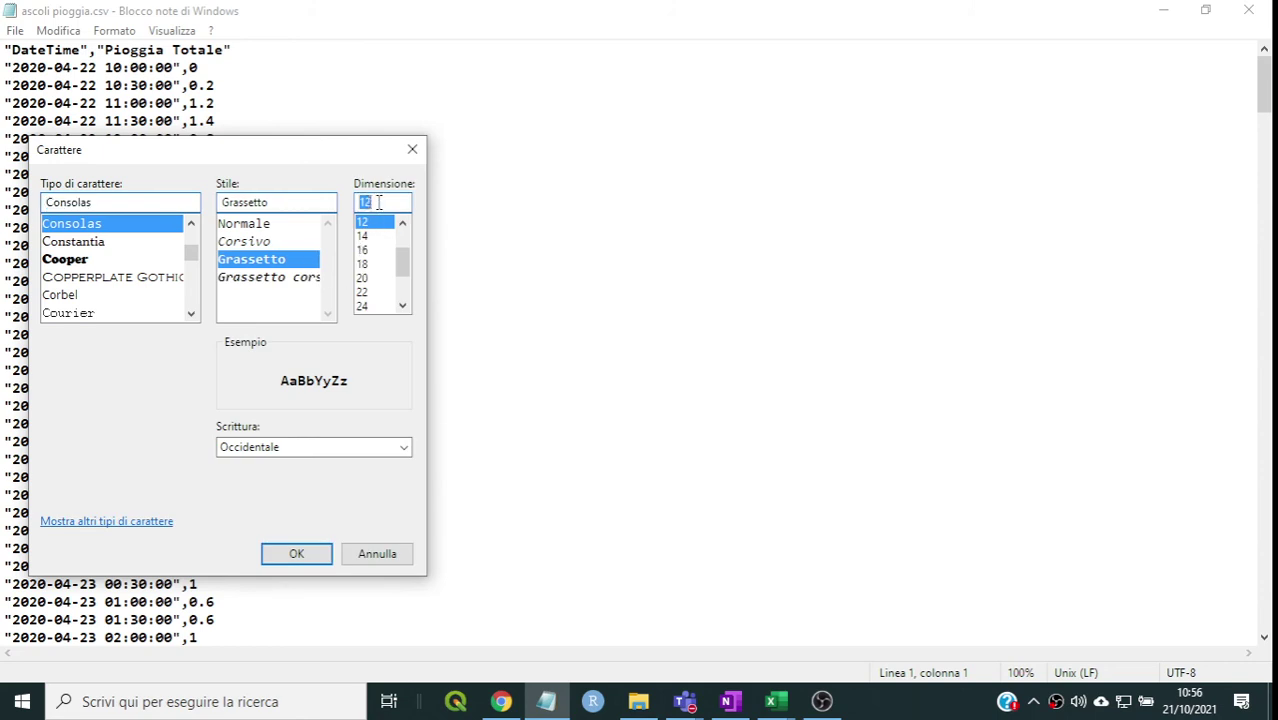
{"action": "left_click", "coordinate": [366, 203]}
{"action": "type", "text": "32"}
{"action": "key", "text": "Return"}
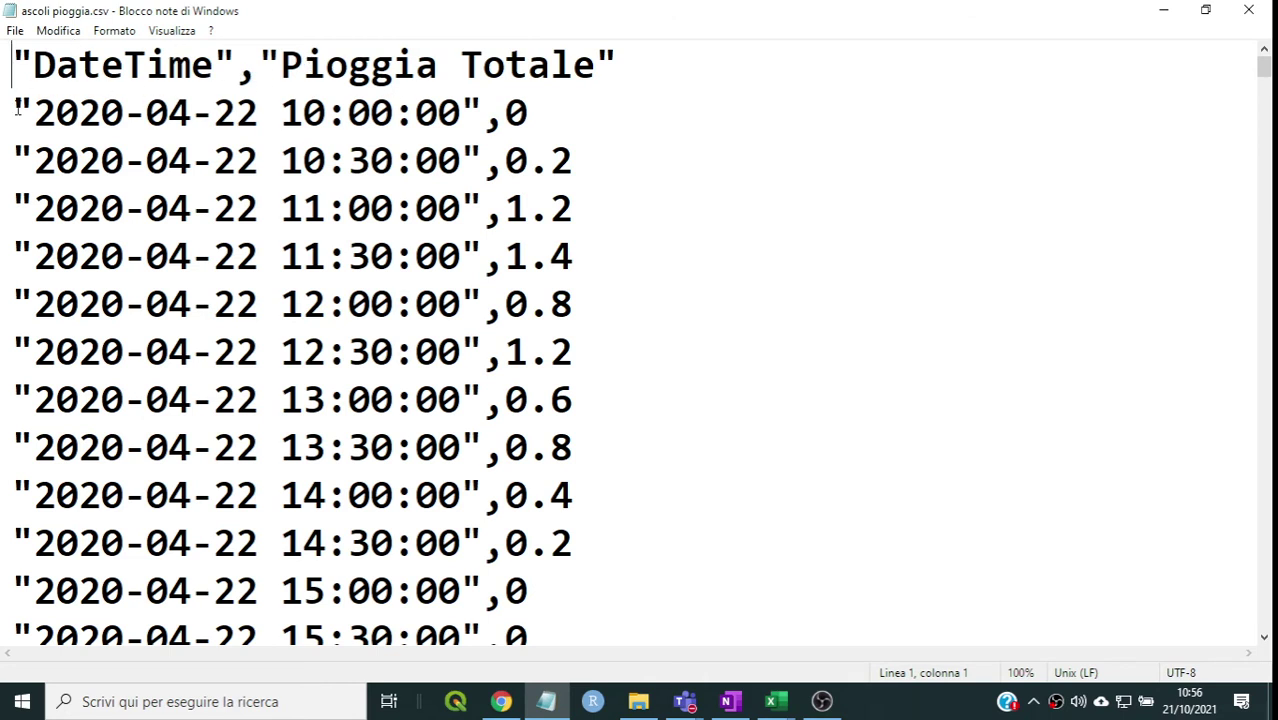
{"action": "left_click_drag", "start_coordinate": [12, 110], "coordinate": [478, 115]}
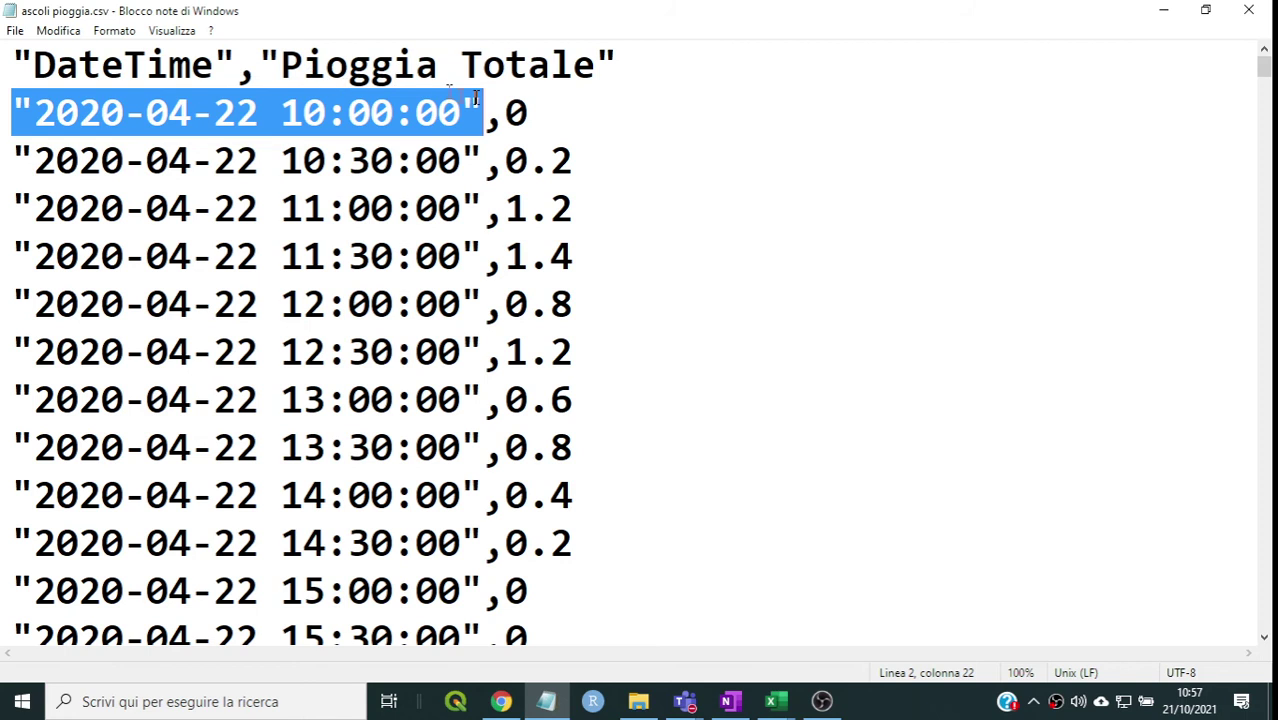
{"action": "left_click", "coordinate": [503, 113]}
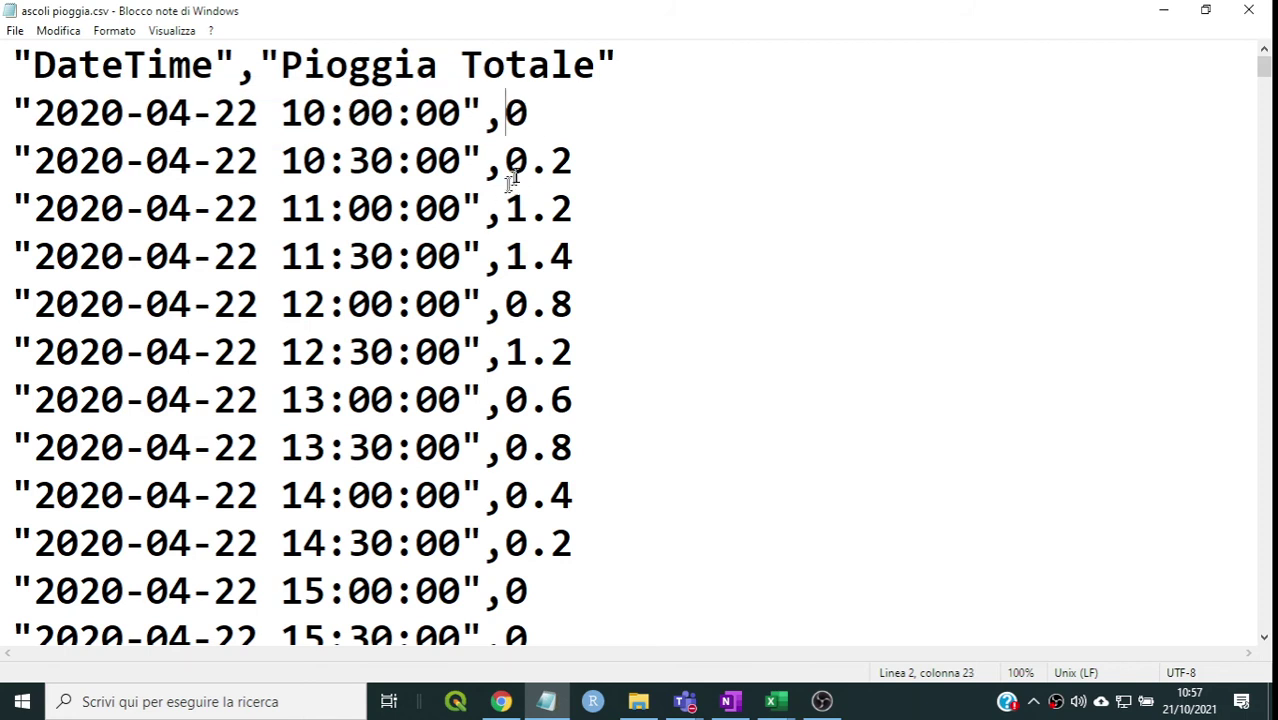
{"action": "left_click_drag", "start_coordinate": [505, 161], "coordinate": [574, 161]}
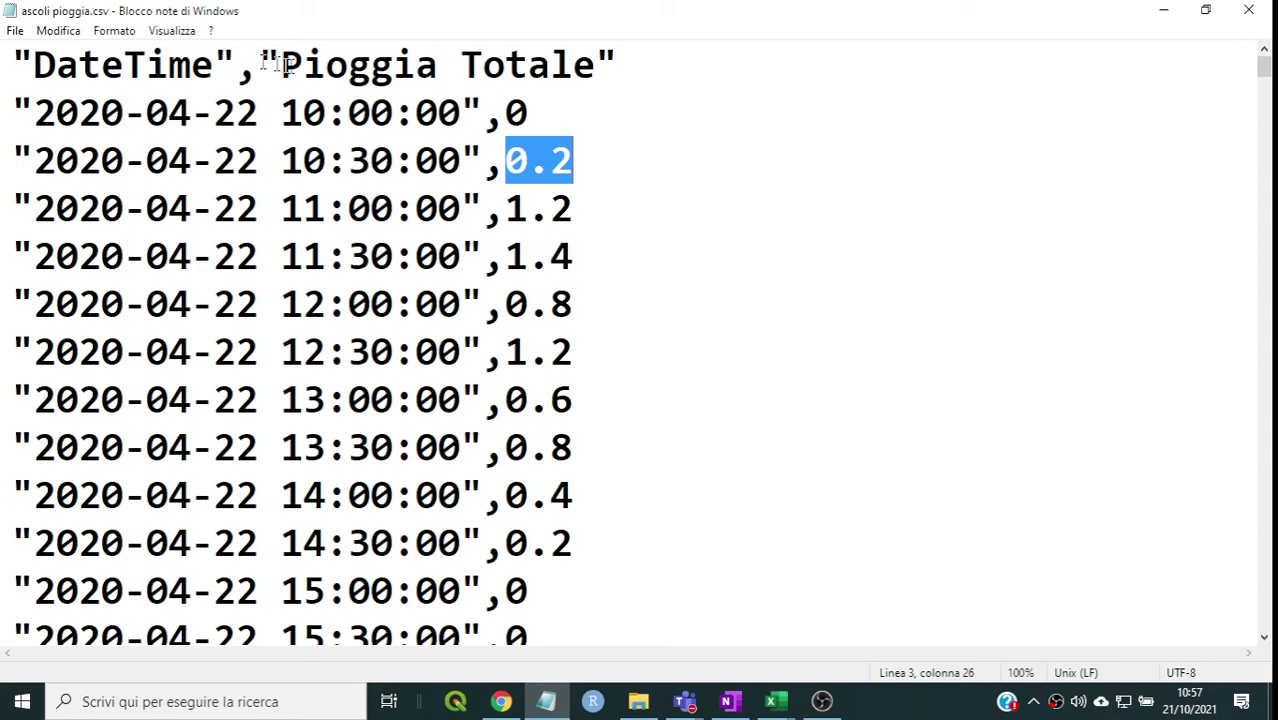
{"action": "left_click_drag", "start_coordinate": [14, 110], "coordinate": [588, 105]}
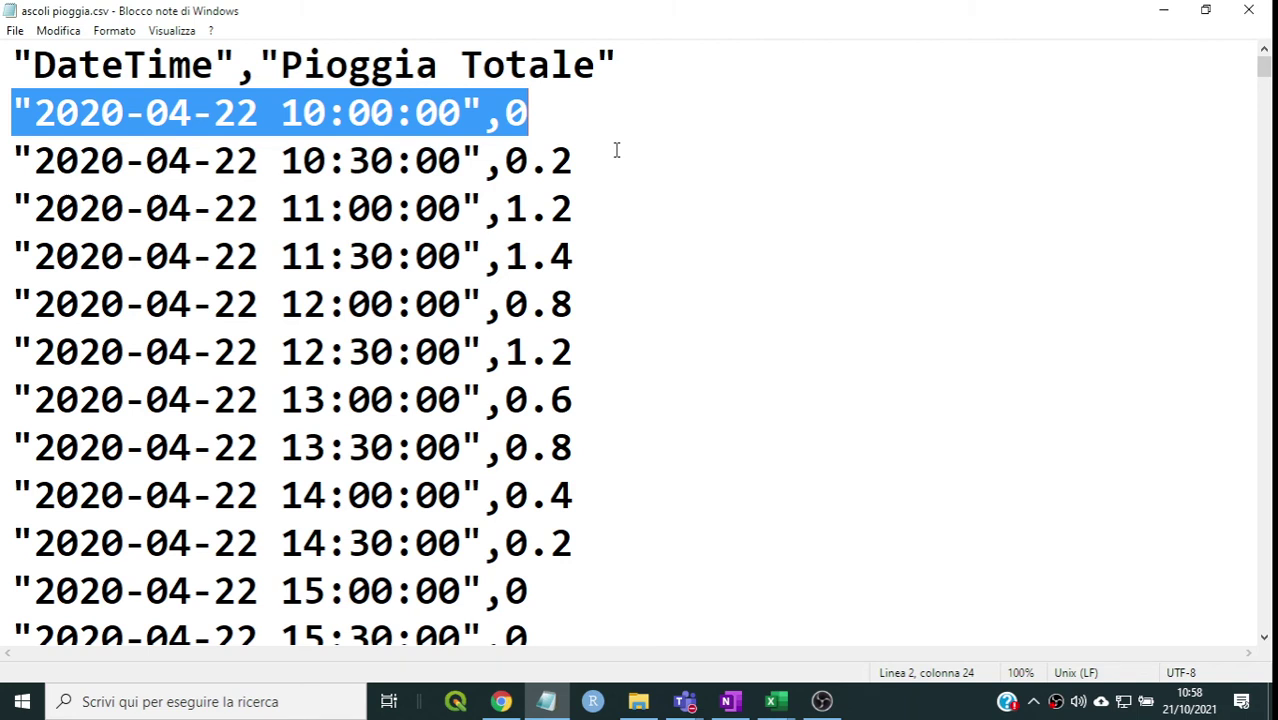
{"action": "left_click", "coordinate": [747, 706]}
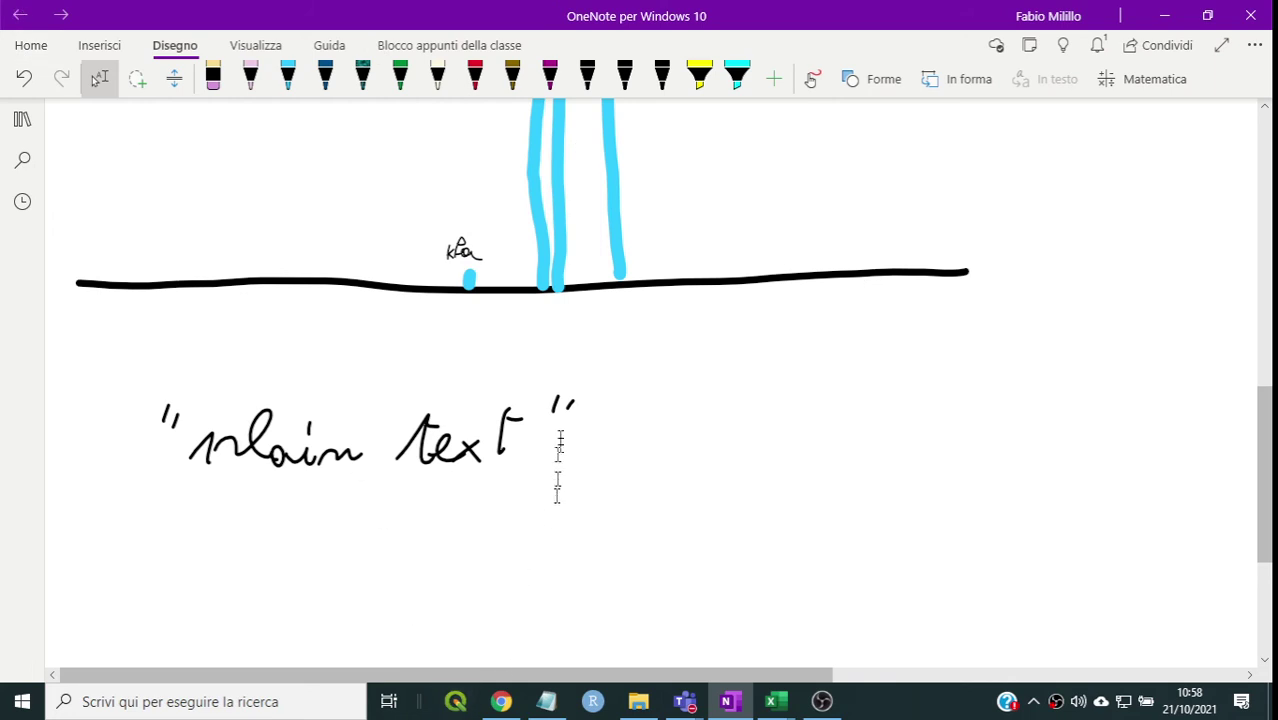
- Draw a black-ink table of three rows and three columns below the "plain text" note
{"action": "scroll", "coordinate": [642, 426], "scroll_direction": "down", "scroll_amount": 3}
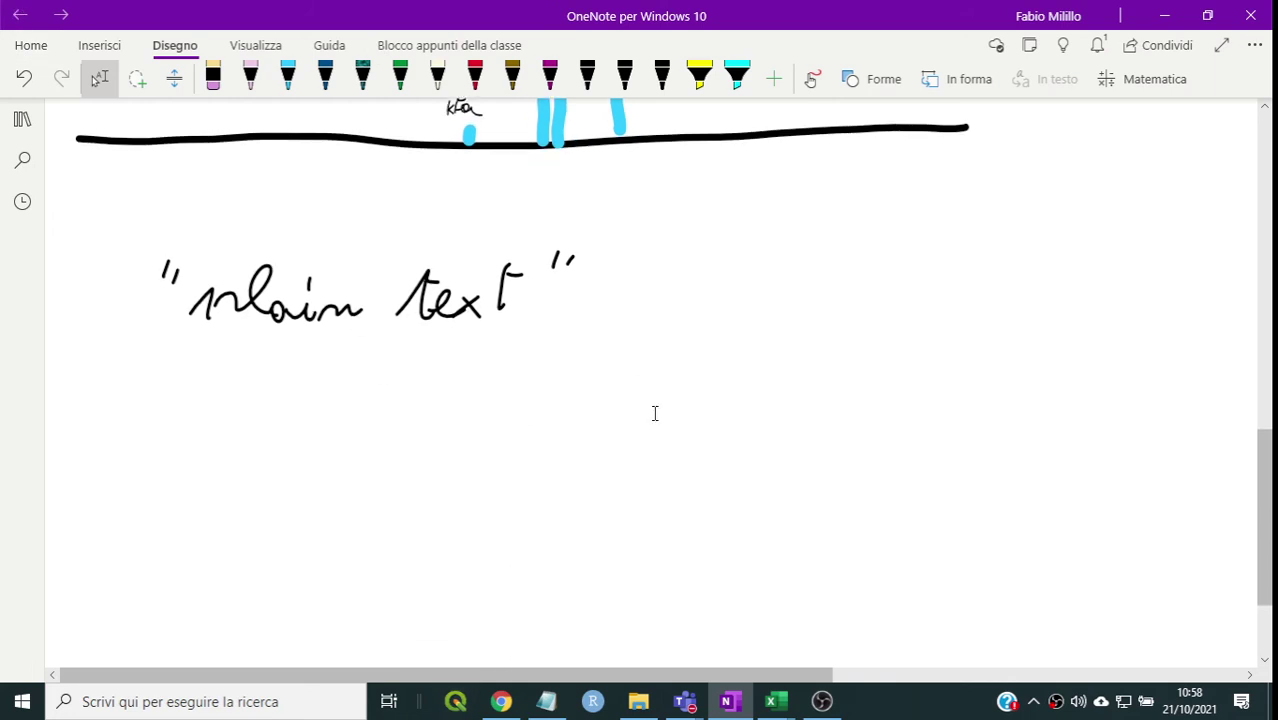
{"action": "left_click", "coordinate": [624, 78]}
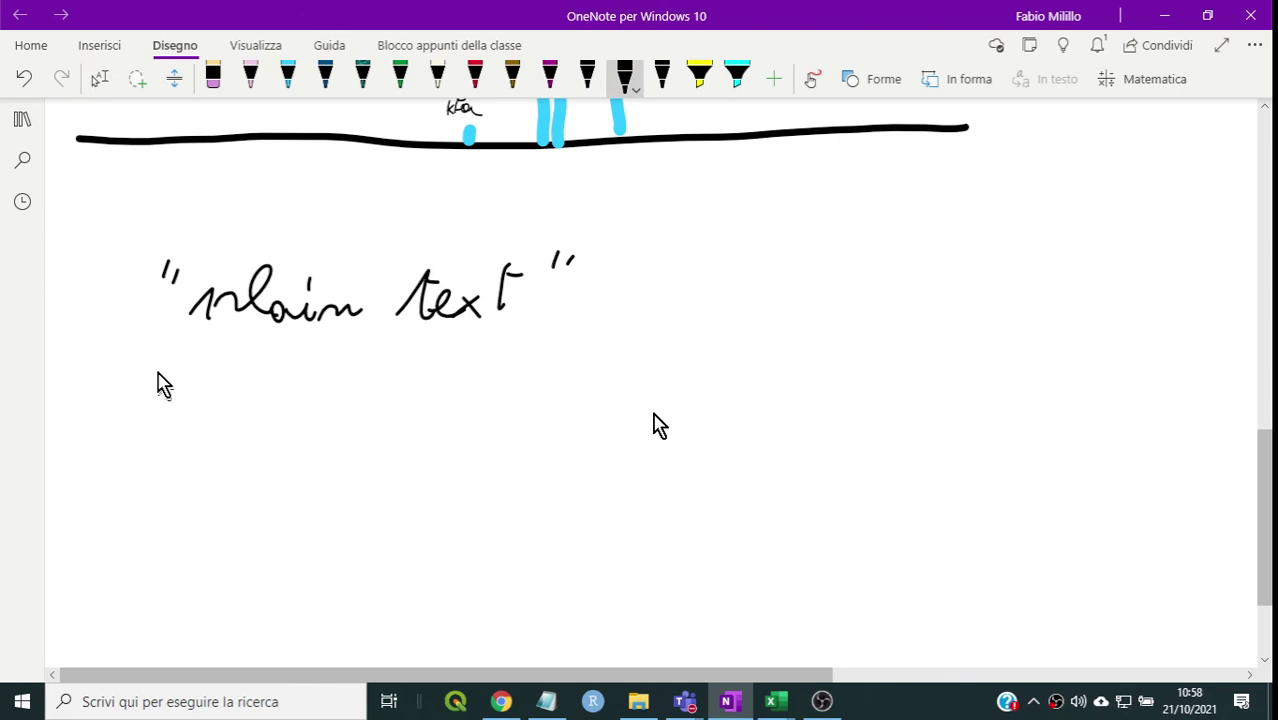
{"action": "left_click_drag", "start_coordinate": [190, 368], "coordinate": [557, 568]}
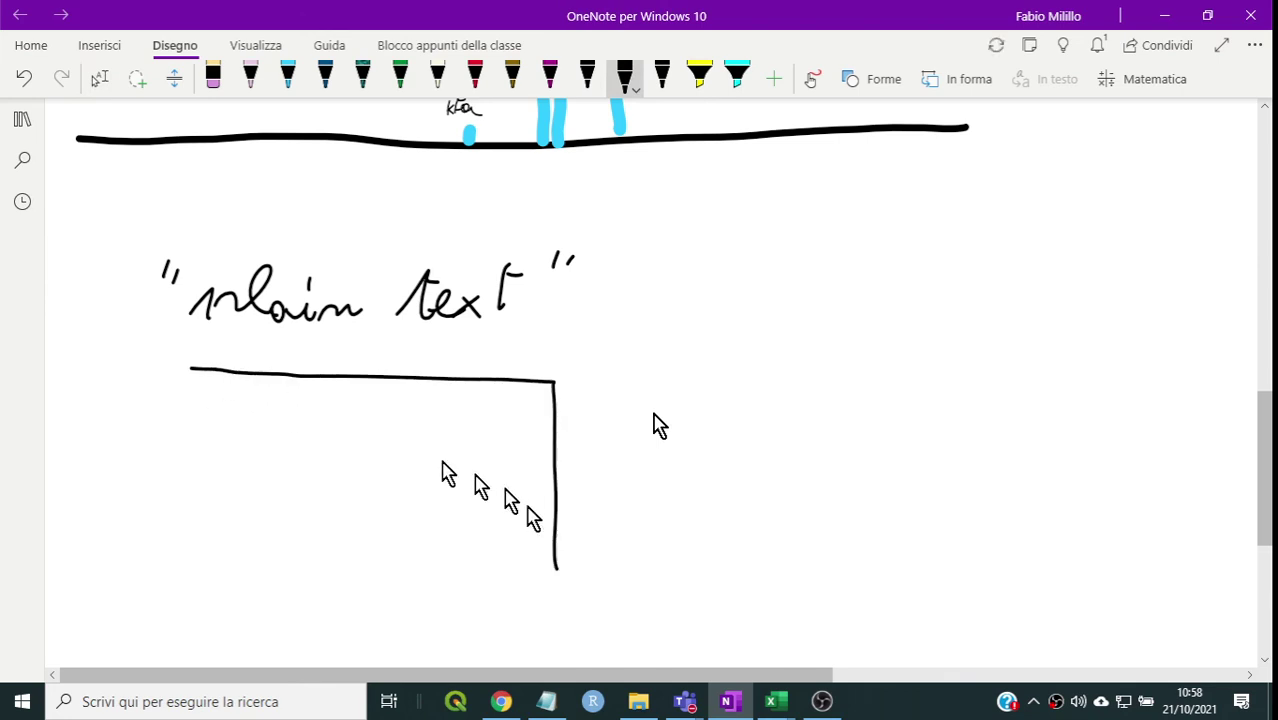
{"action": "left_click_drag", "start_coordinate": [197, 369], "coordinate": [190, 508]}
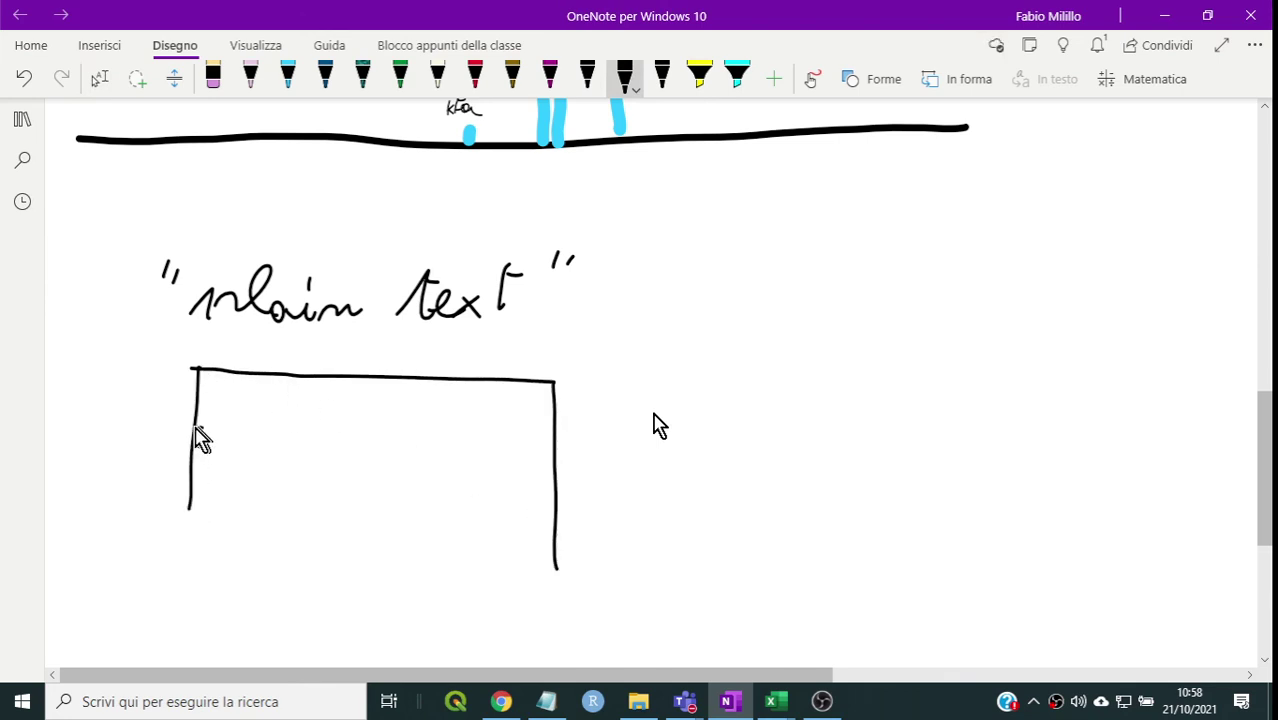
{"action": "left_click_drag", "start_coordinate": [194, 428], "coordinate": [544, 458]}
{"action": "left_click_drag", "start_coordinate": [204, 470], "coordinate": [560, 516]}
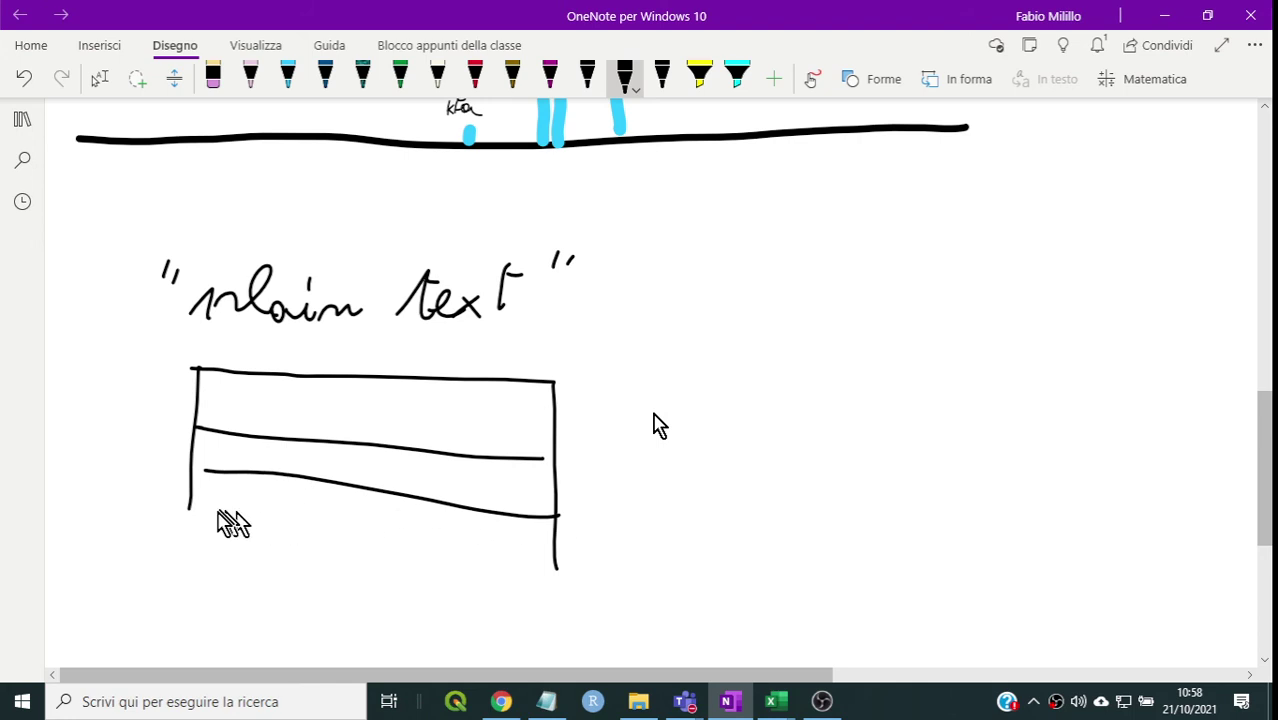
{"action": "left_click_drag", "start_coordinate": [211, 516], "coordinate": [533, 555]}
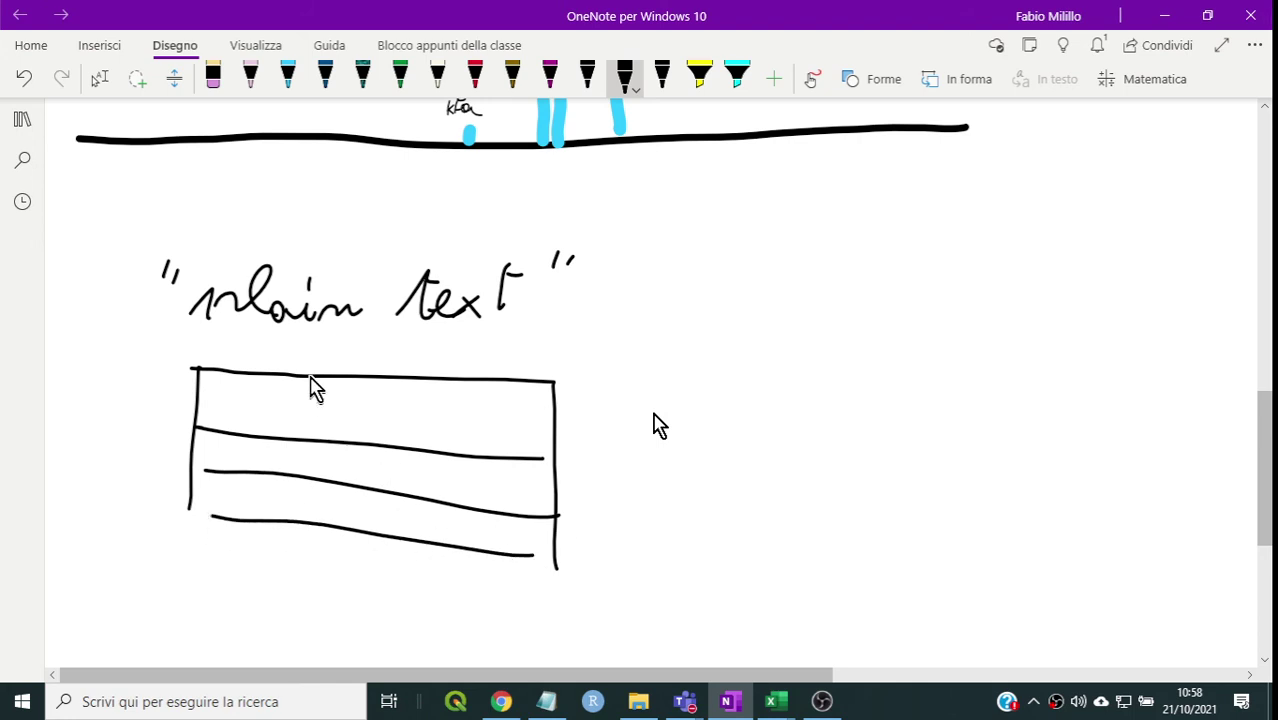
{"action": "left_click_drag", "start_coordinate": [341, 377], "coordinate": [327, 545]}
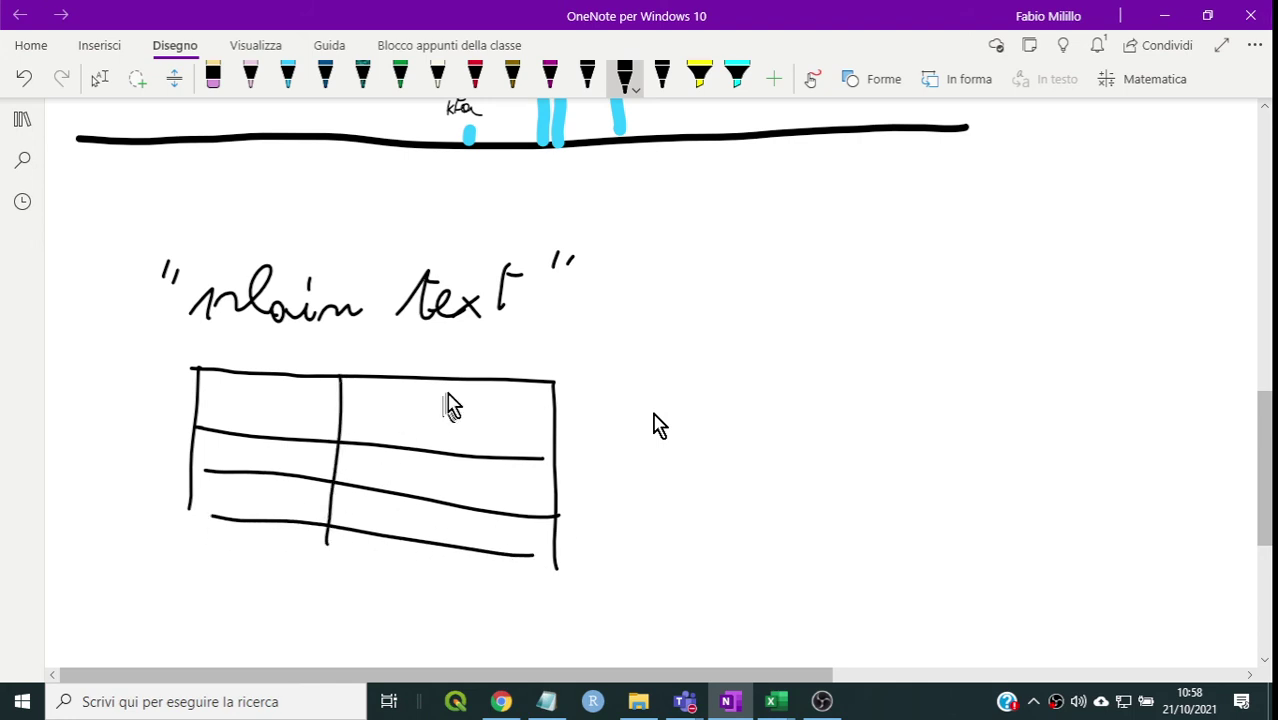
{"action": "left_click_drag", "start_coordinate": [481, 377], "coordinate": [451, 540]}
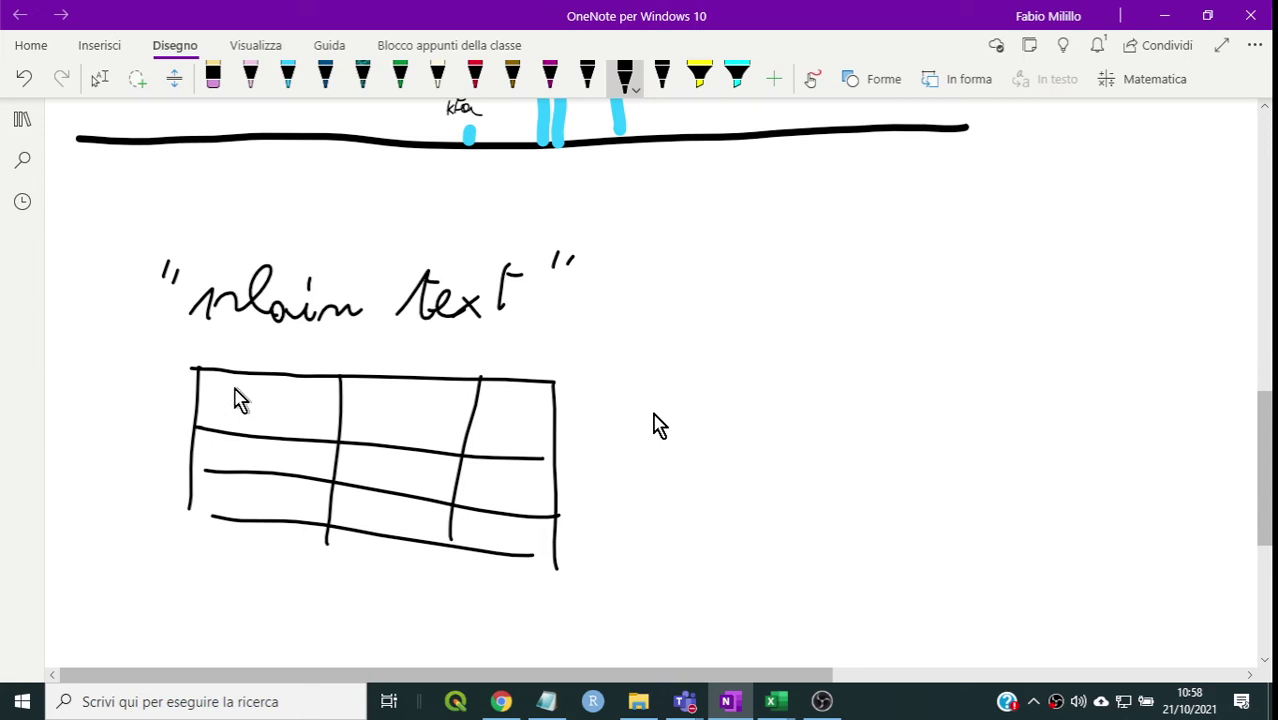
- Ink squiggle entries into the three first-column cells, then return to the Tipo e selezione tool
{"action": "left_click_drag", "start_coordinate": [222, 404], "coordinate": [286, 402]}
{"action": "left_click", "coordinate": [298, 404]}
{"action": "left_click", "coordinate": [311, 406]}
{"action": "left_click_drag", "start_coordinate": [218, 450], "coordinate": [298, 447]}
{"action": "left_click_drag", "start_coordinate": [211, 489], "coordinate": [284, 492]}
{"action": "left_click", "coordinate": [296, 497]}
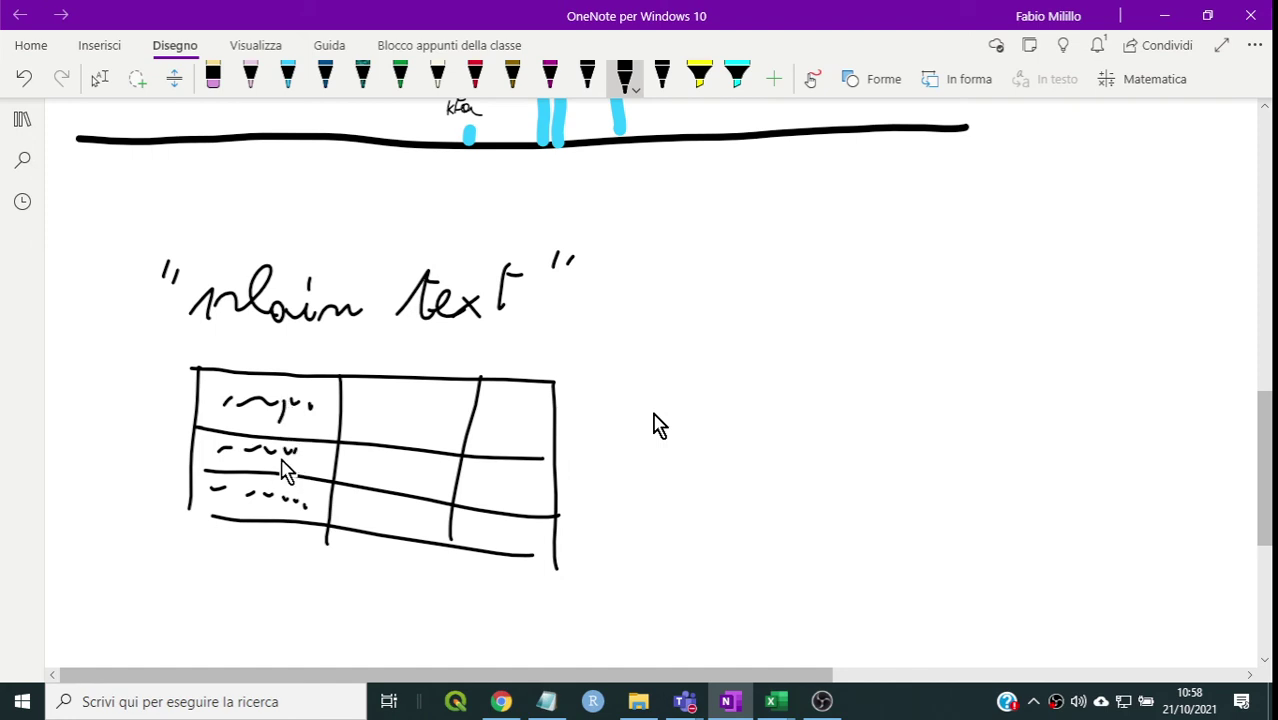
{"action": "left_click_drag", "start_coordinate": [274, 452], "coordinate": [275, 468]}
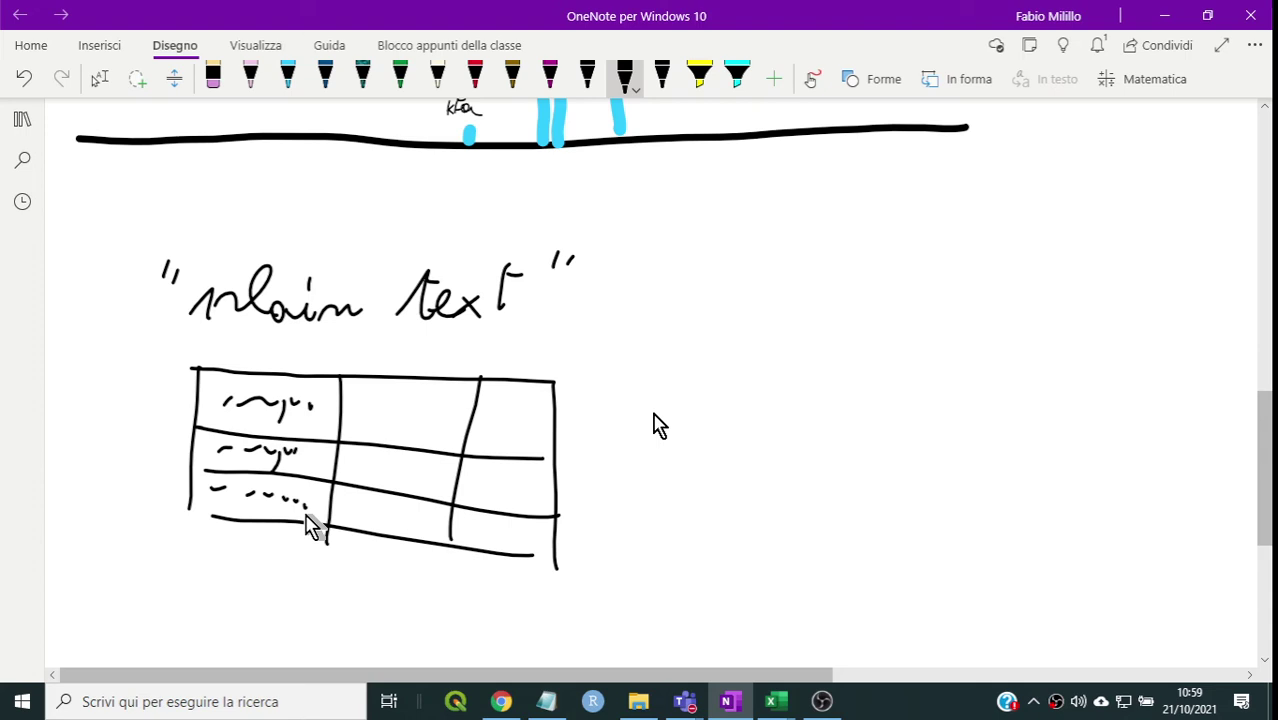
{"action": "key", "text": "Escape"}
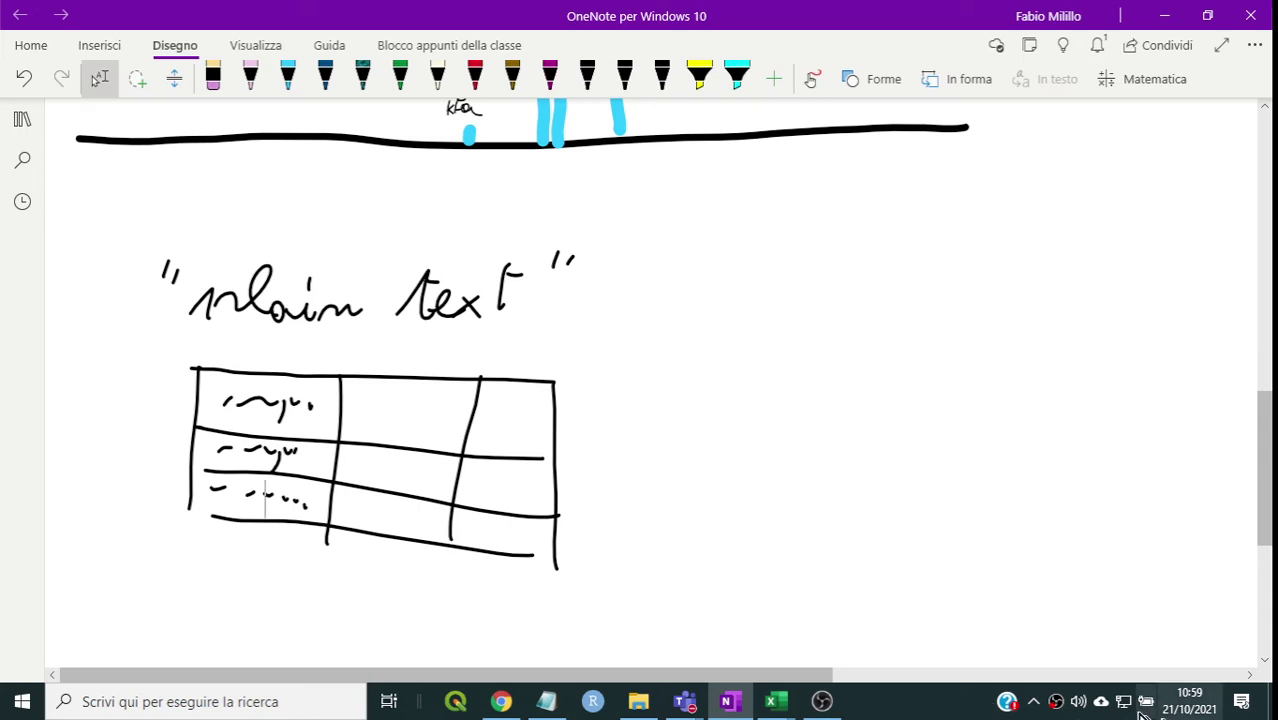
{"action": "mouse_move", "coordinate": [820, 707]}
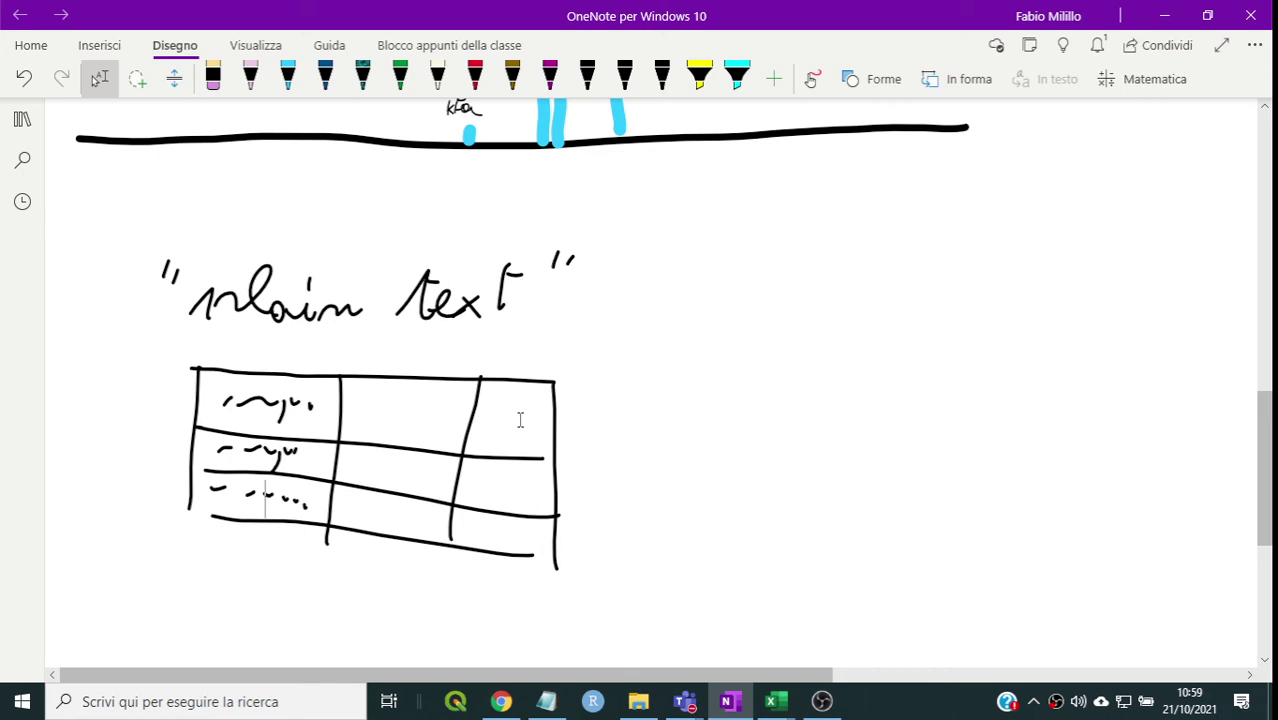
- Search Windows for 'pannello' and launch the Pannello di controllo result
{"action": "left_click", "coordinate": [200, 704]}
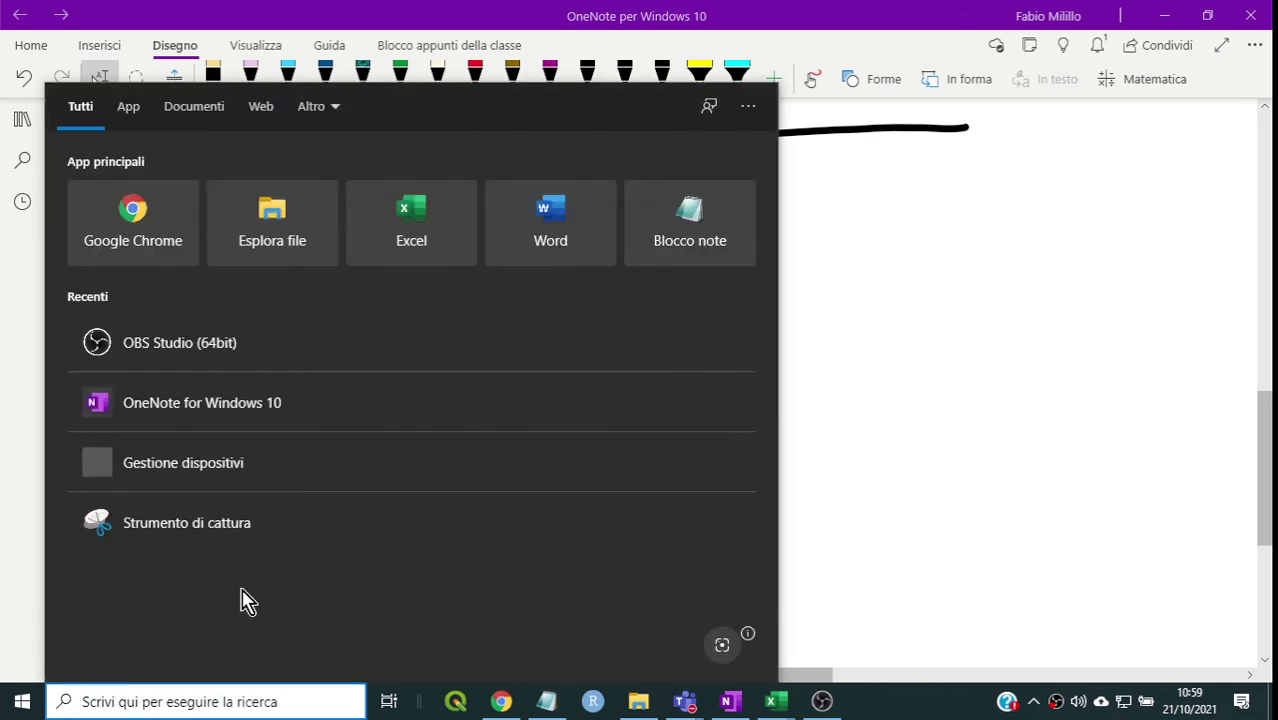
{"action": "type", "text": "panne"}
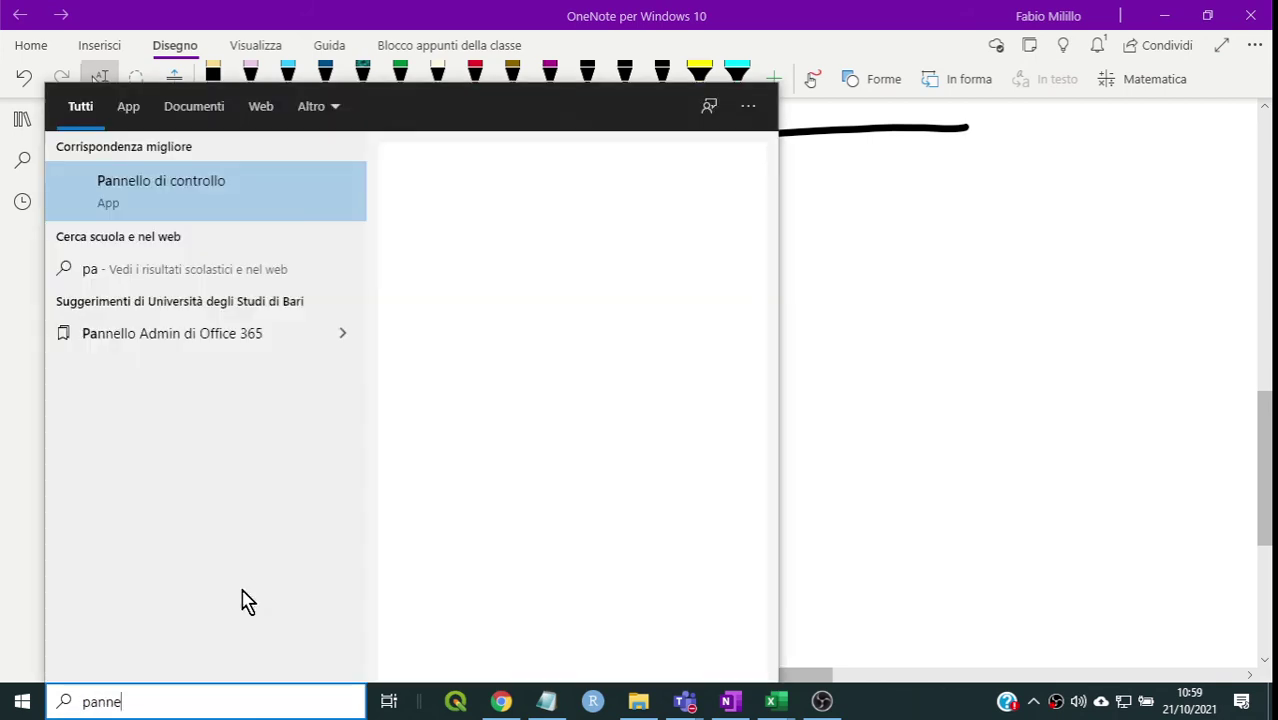
{"action": "type", "text": "llo"}
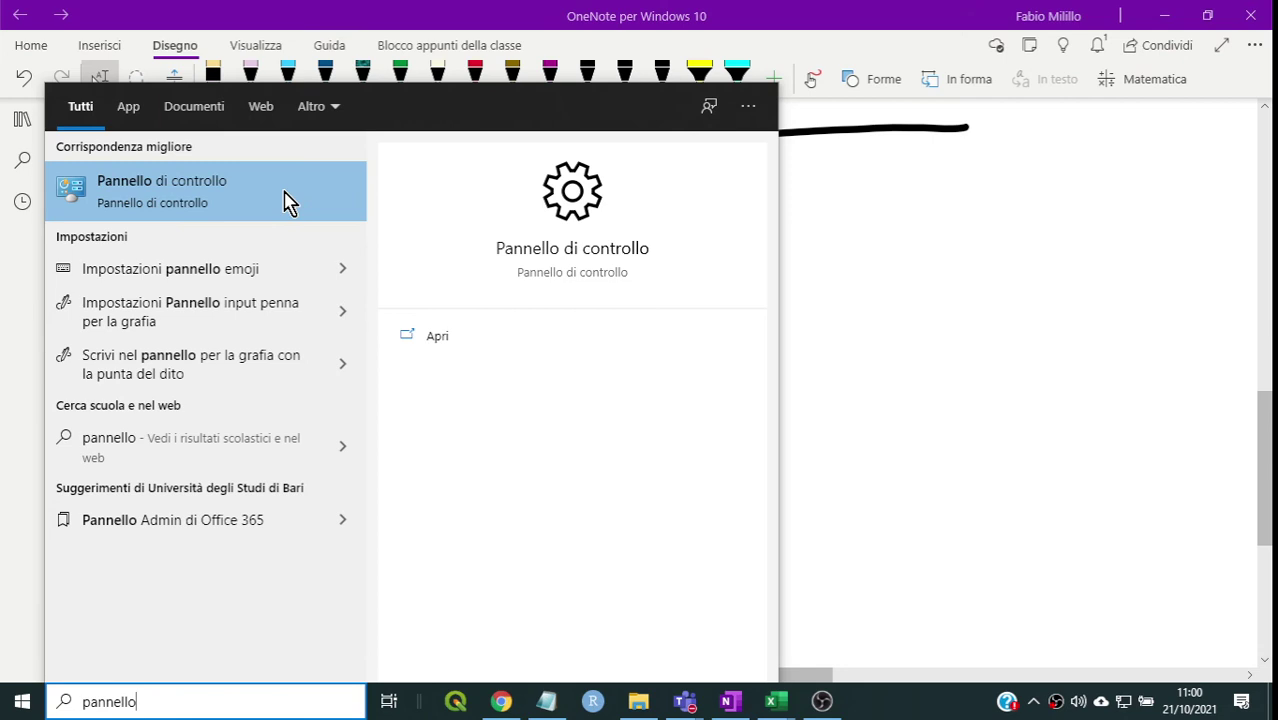
{"action": "left_click", "coordinate": [172, 210]}
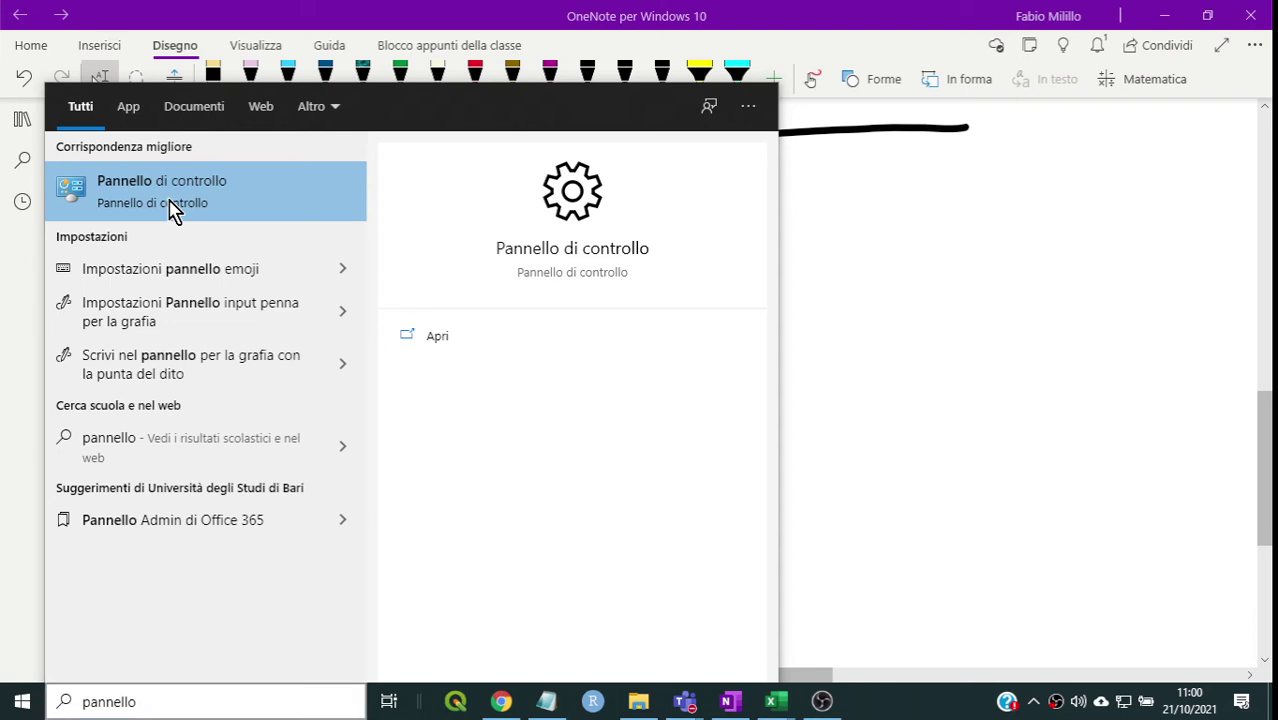
{"action": "left_click", "coordinate": [172, 210]}
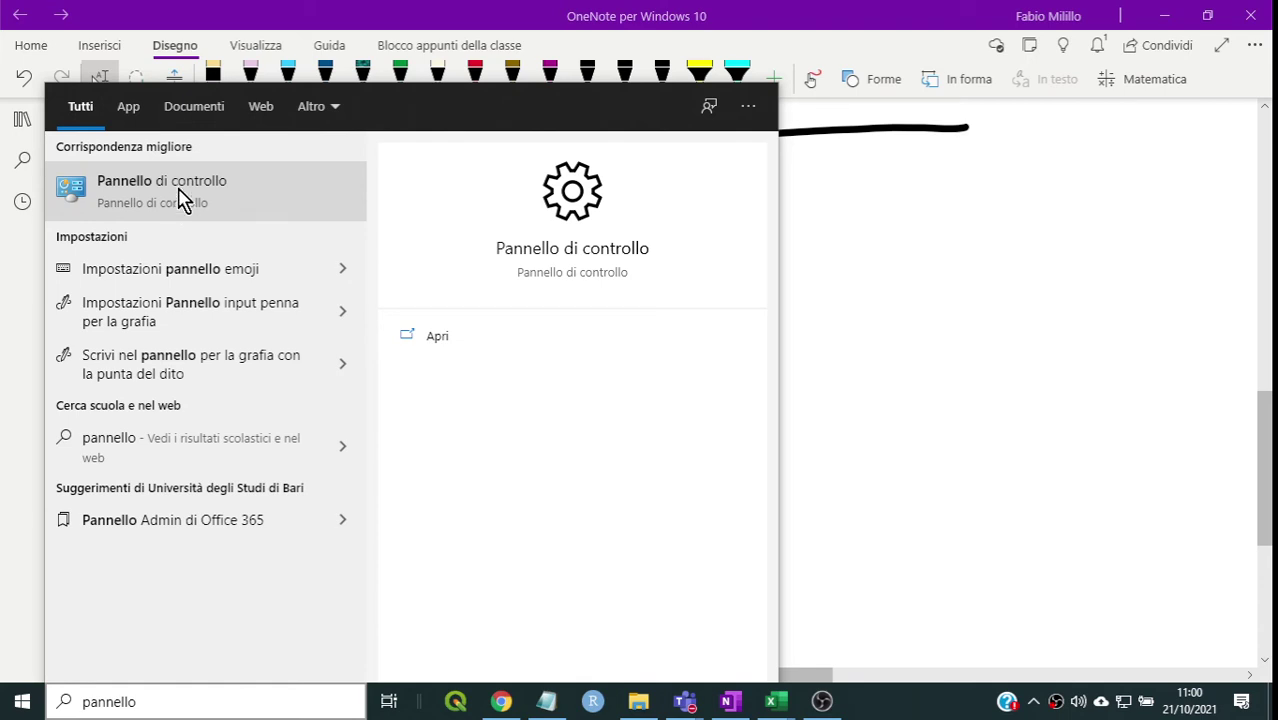
{"action": "left_click", "coordinate": [190, 203]}
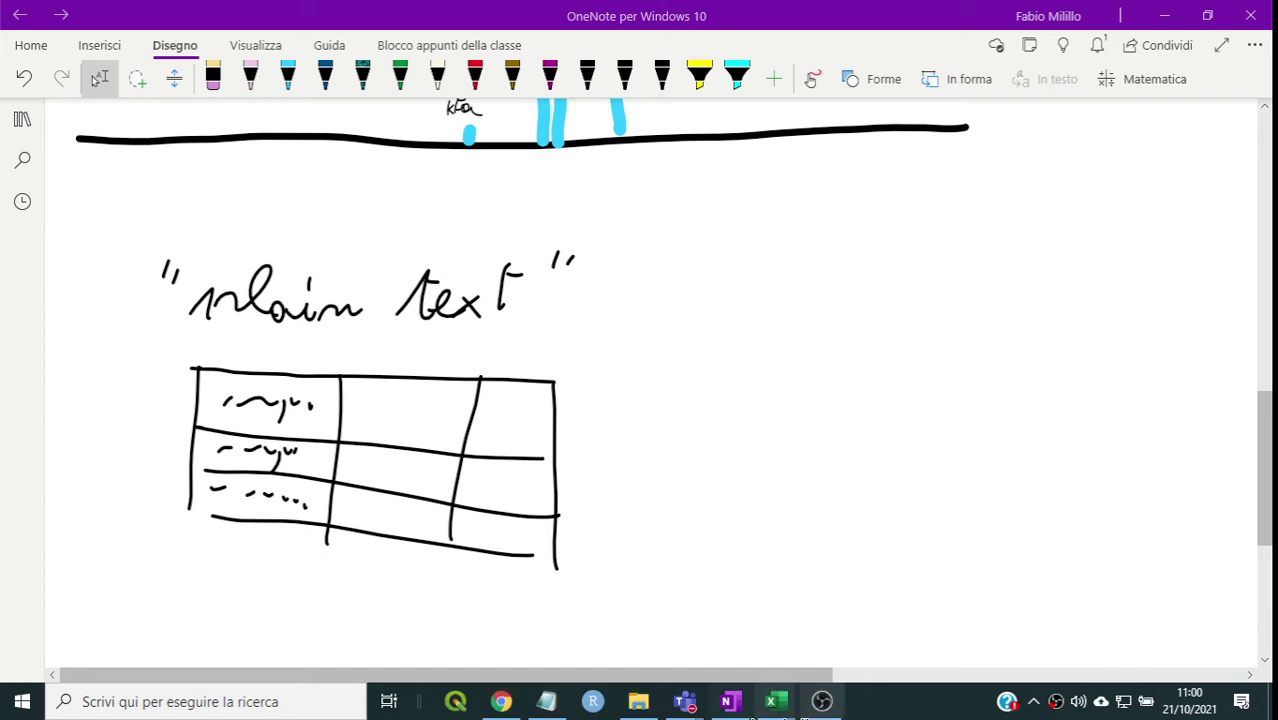
{"action": "mouse_move", "coordinate": [799, 716]}
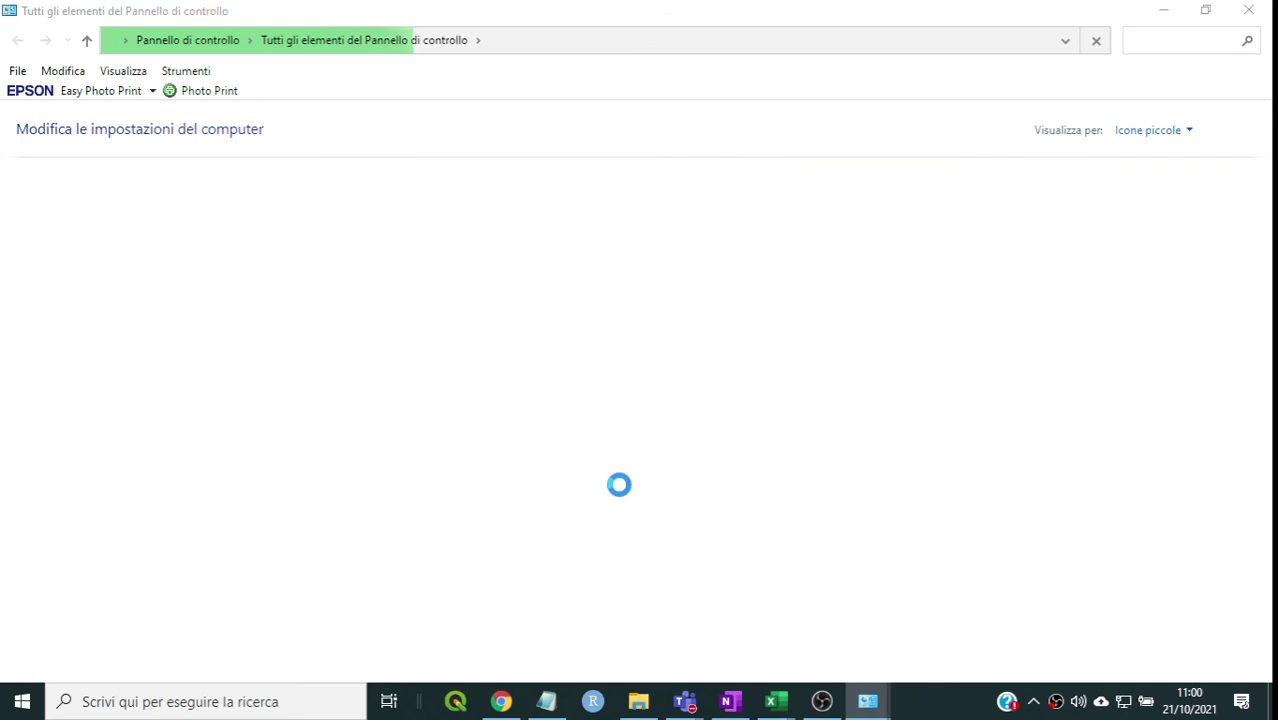
{"action": "mouse_move", "coordinate": [876, 714]}
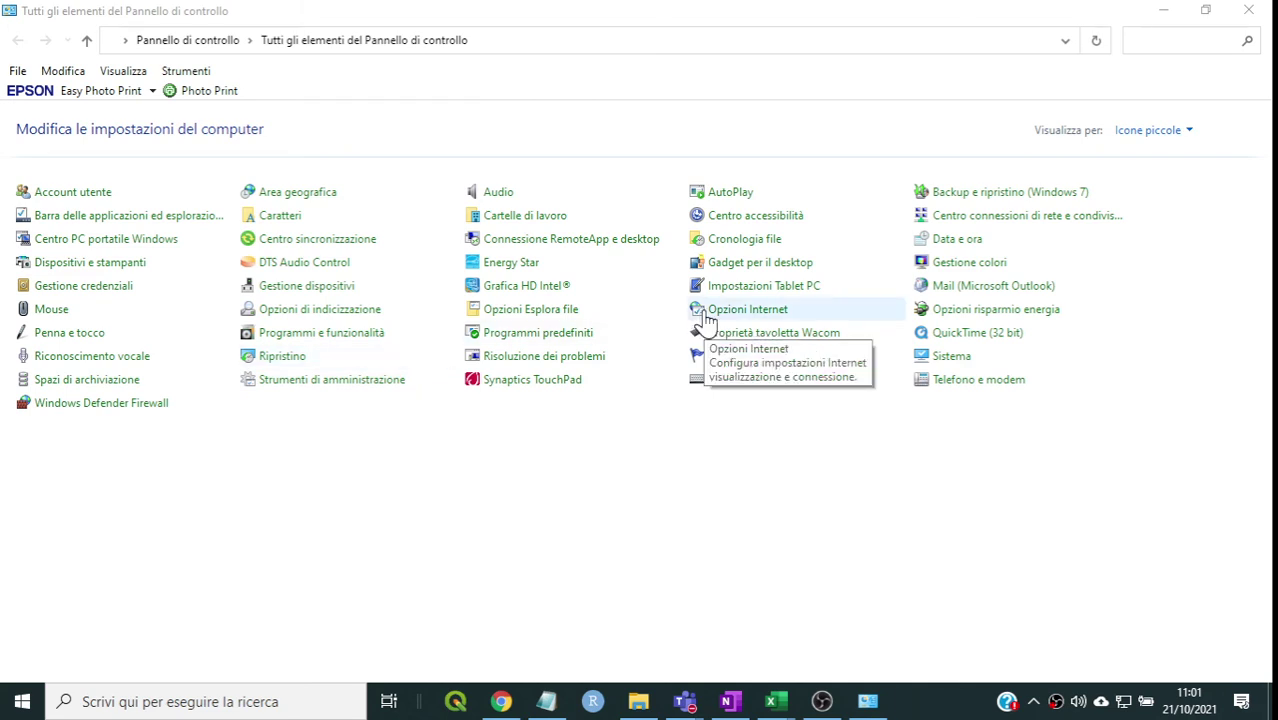
{"action": "left_click", "coordinate": [706, 318]}
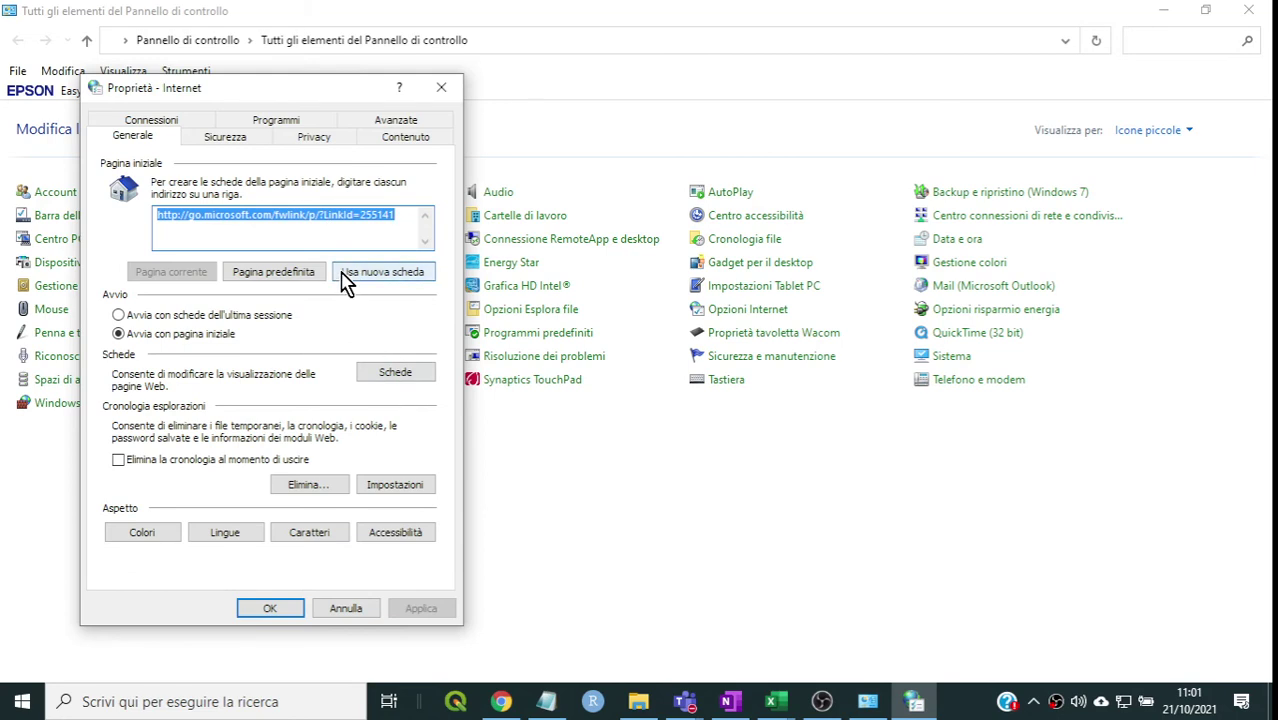
{"action": "left_click", "coordinate": [344, 610]}
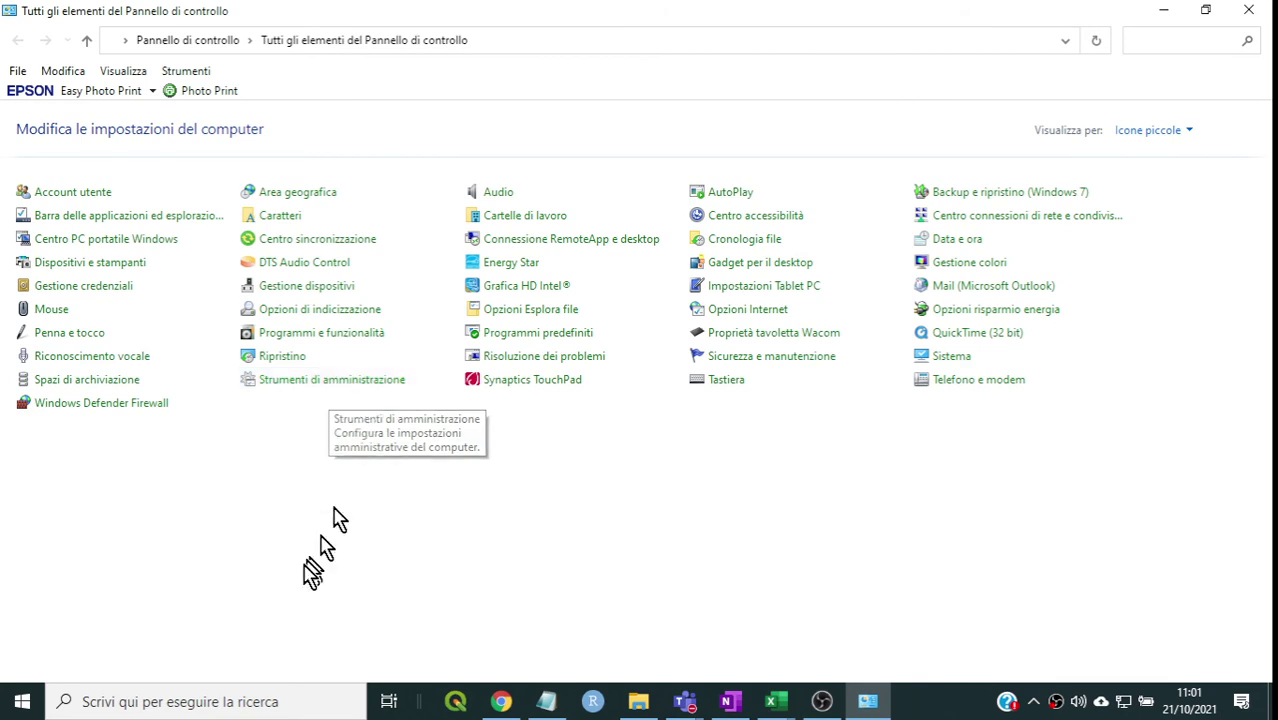
- Search Windows for 'formato' and open 'Imposta formato regionale' to reach the Area geografica page
{"action": "left_click", "coordinate": [165, 702]}
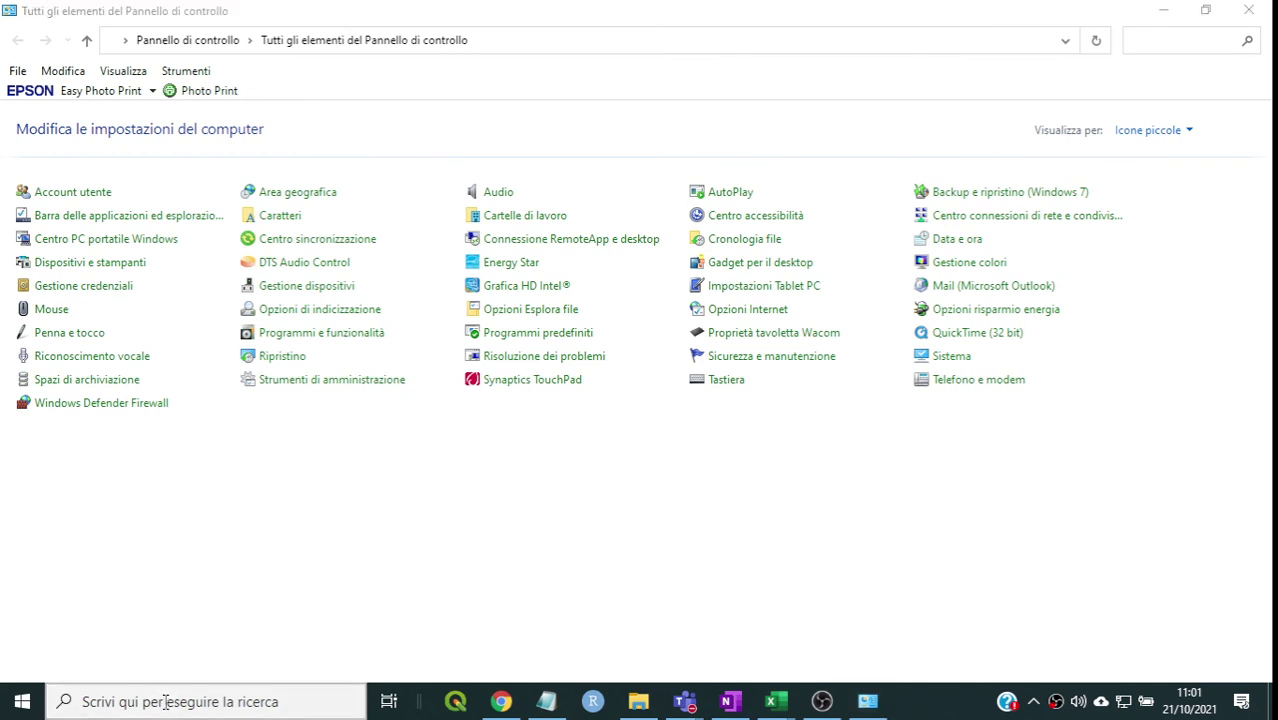
{"action": "type", "text": "op"}
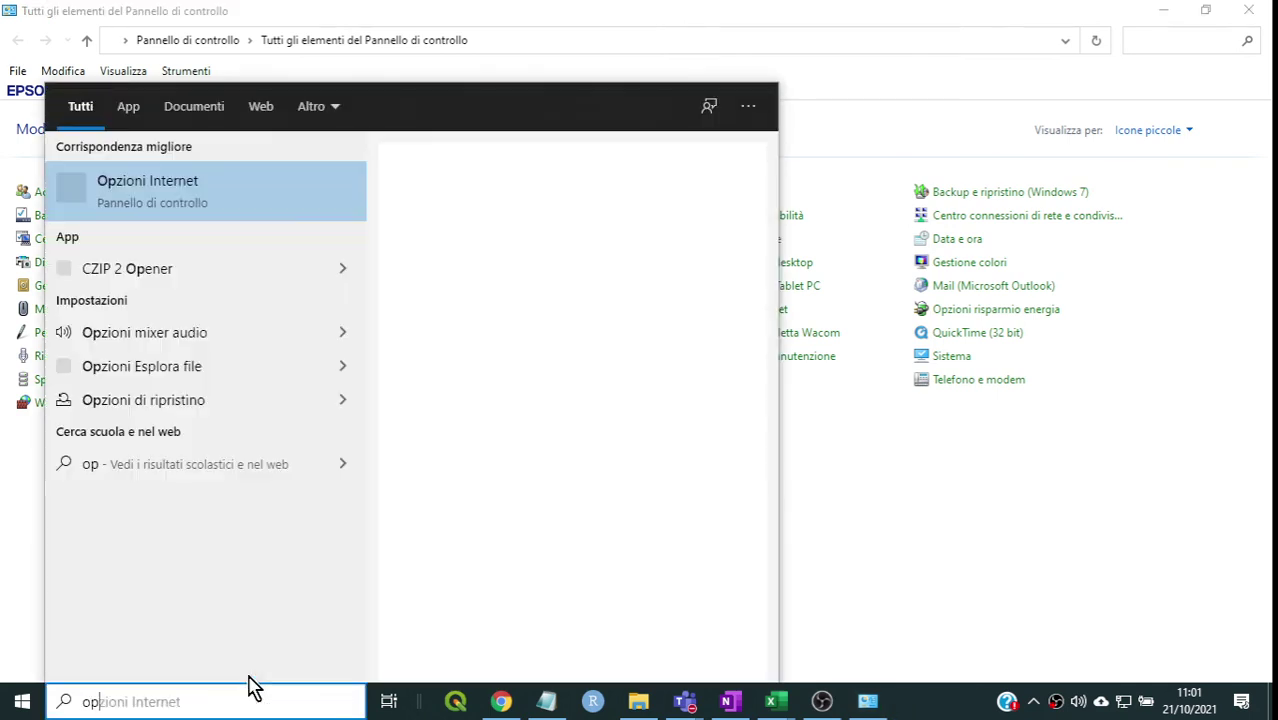
{"action": "type", "text": "zioni"}
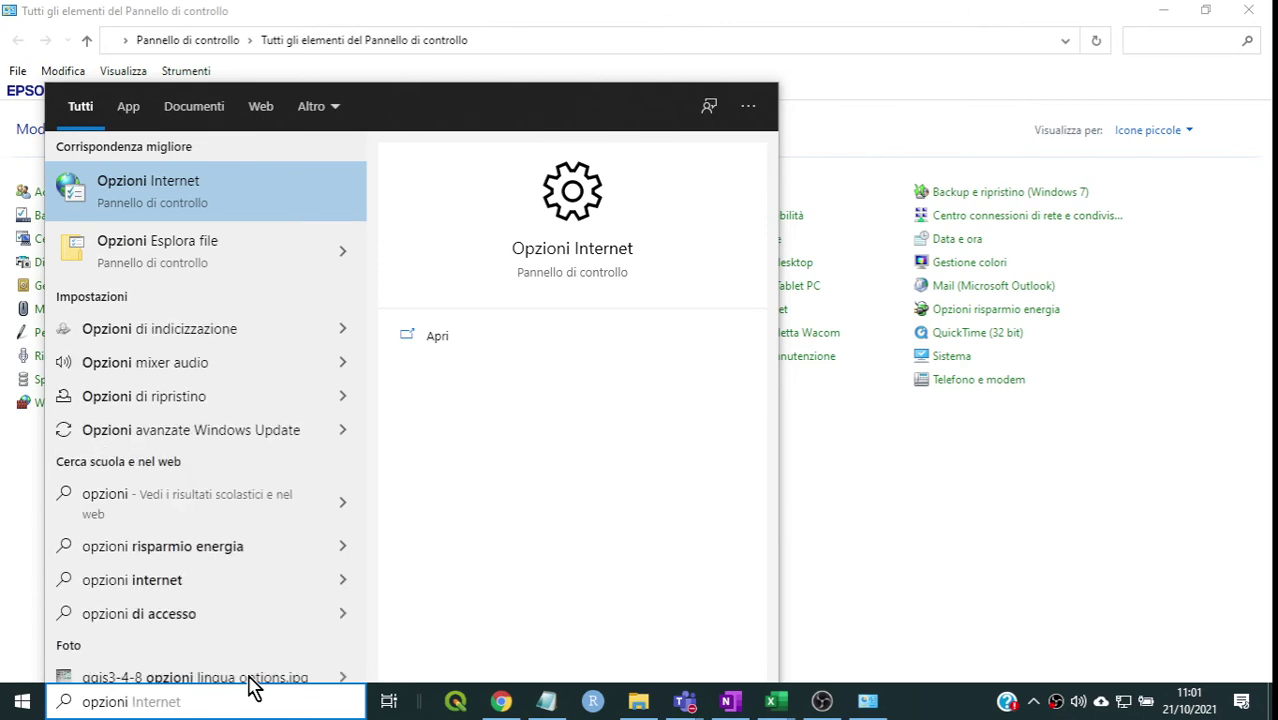
{"action": "type", "text": " inter"}
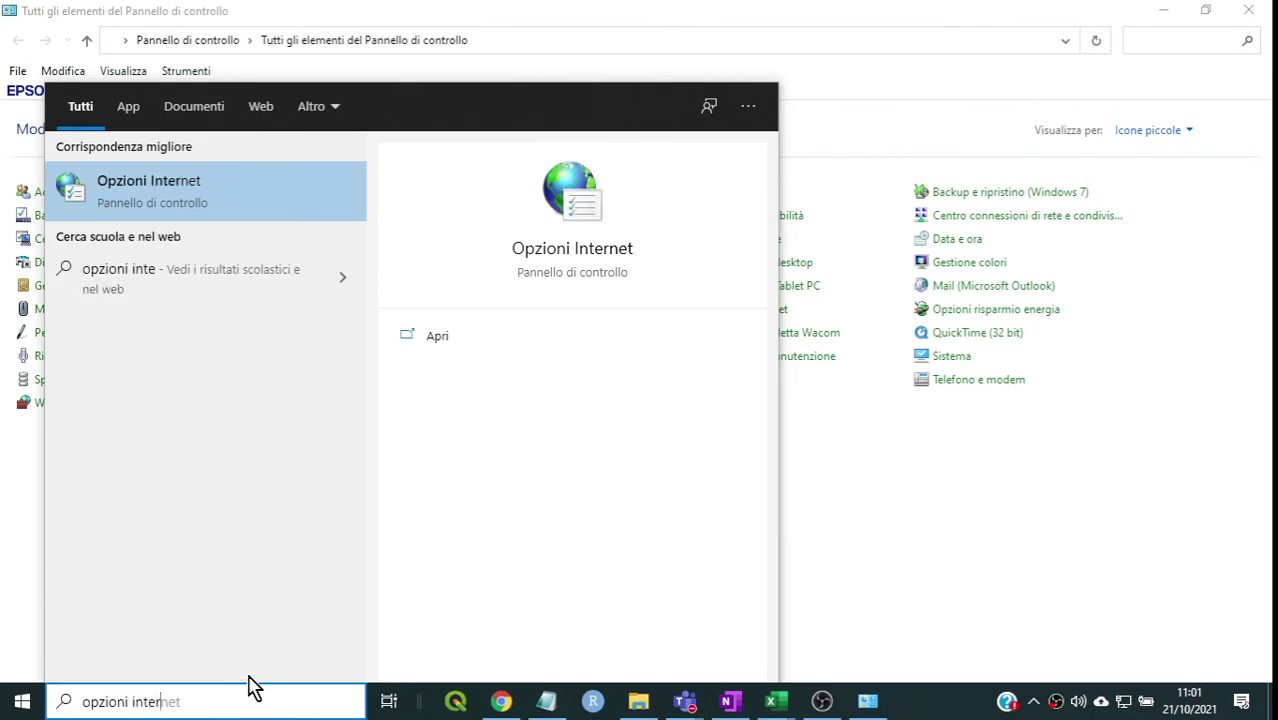
{"action": "type", "text": "nazionali"}
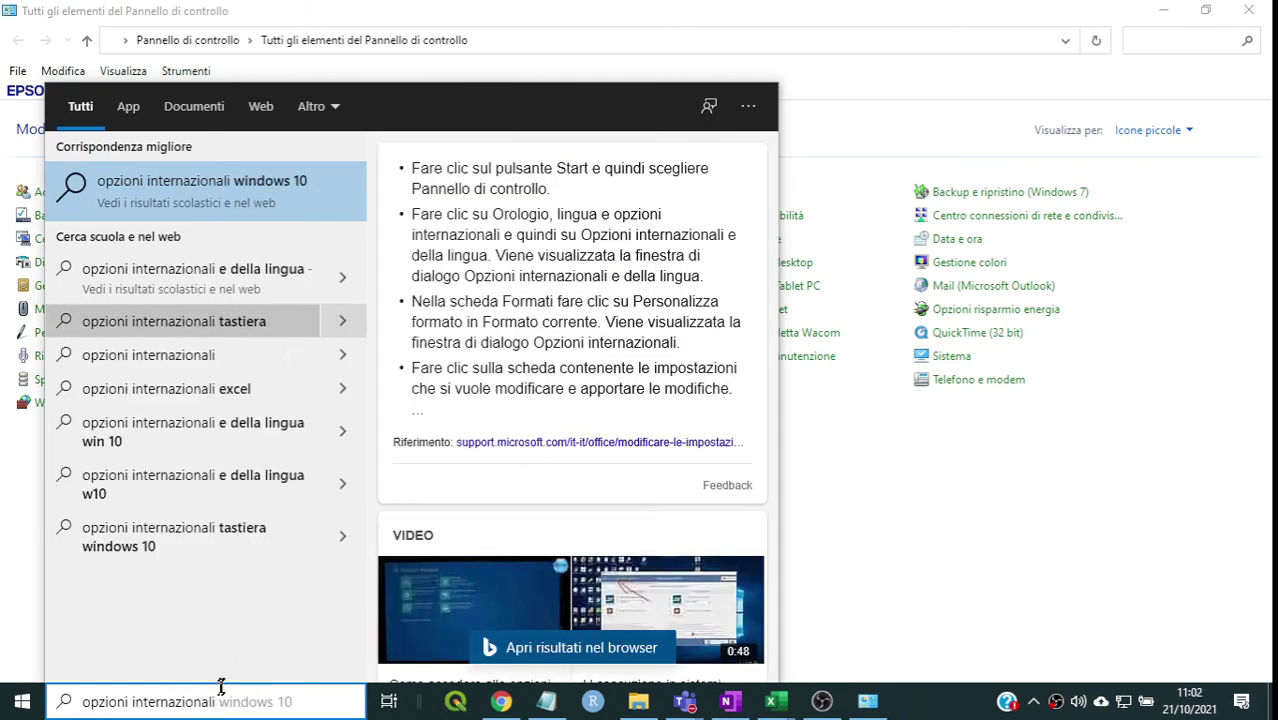
{"action": "type", "text": "windows 1"}
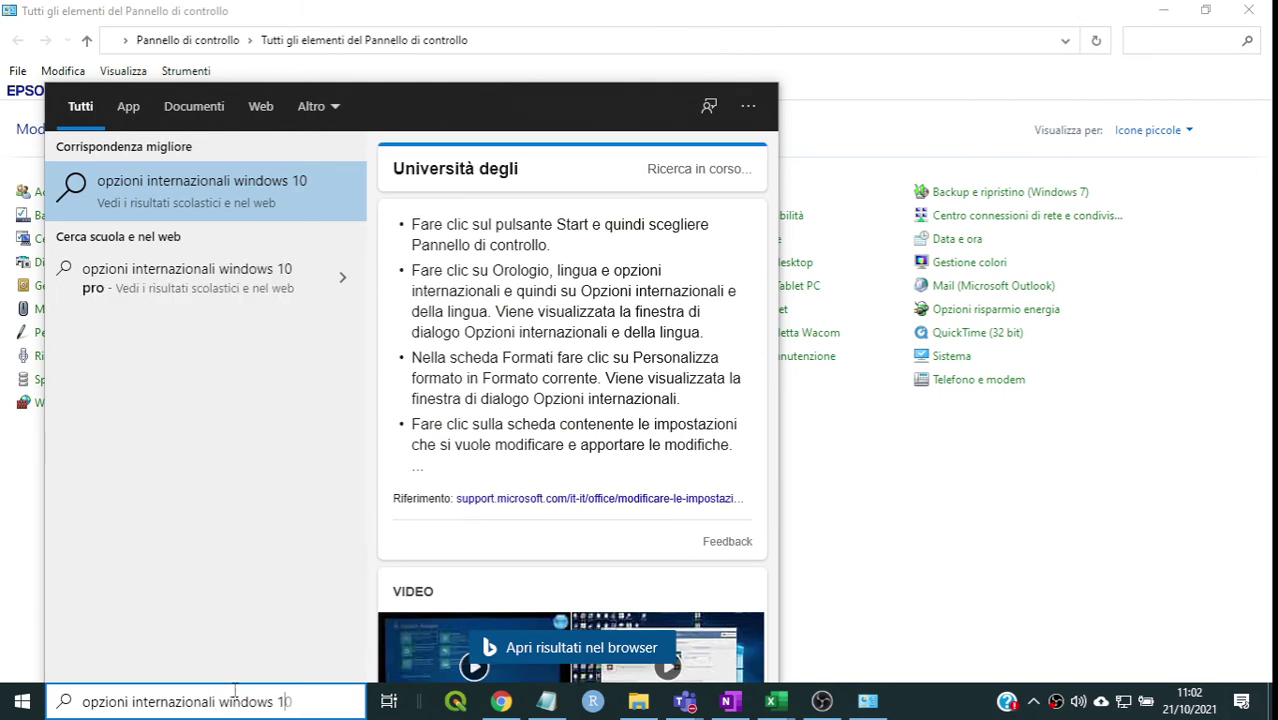
{"action": "key", "text": "BackSpace"}
{"action": "key", "text": "BackSpace"}
{"action": "key", "text": "BackSpace"}
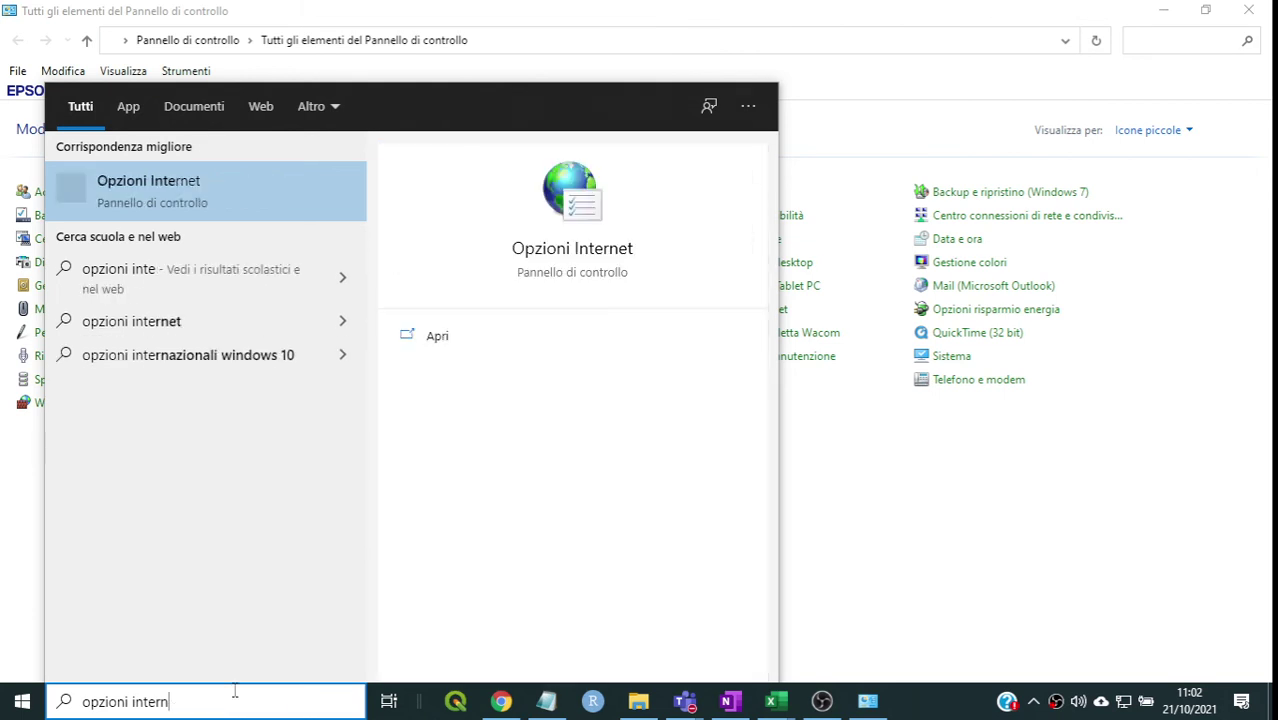
{"action": "key", "text": "ctrl+a"}
{"action": "key", "text": "BackSpace"}
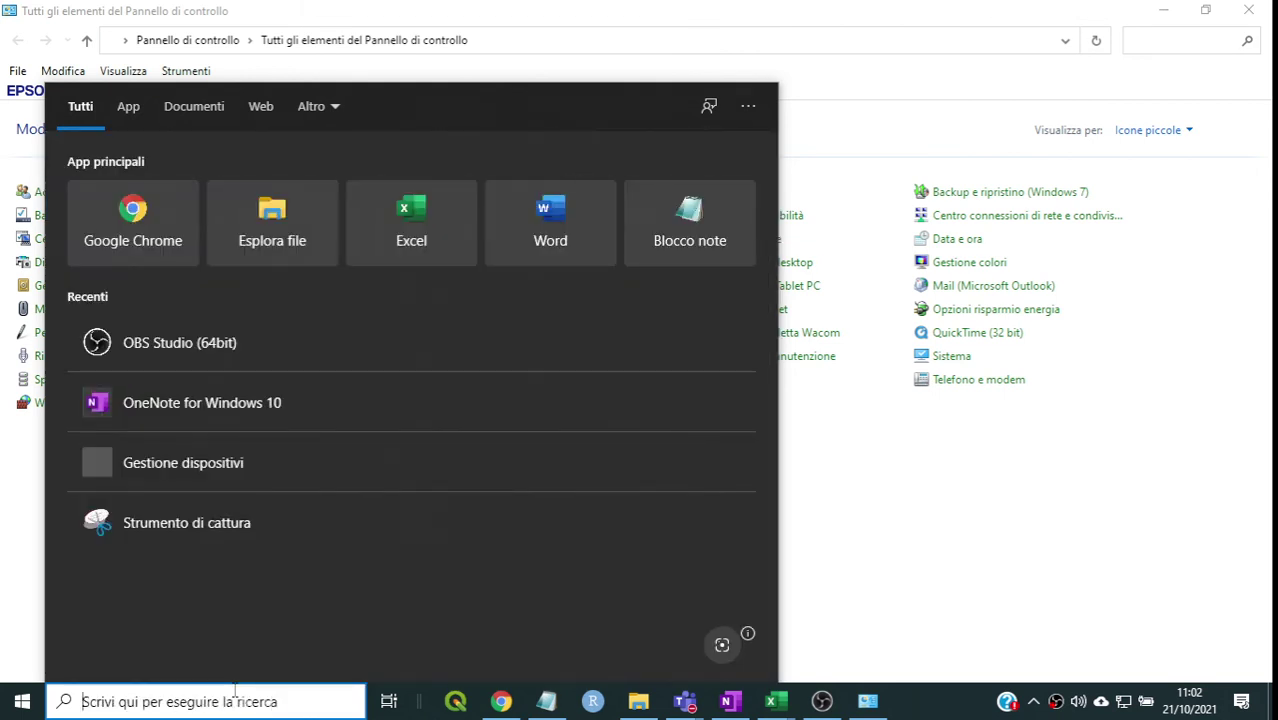
{"action": "type", "text": "for"}
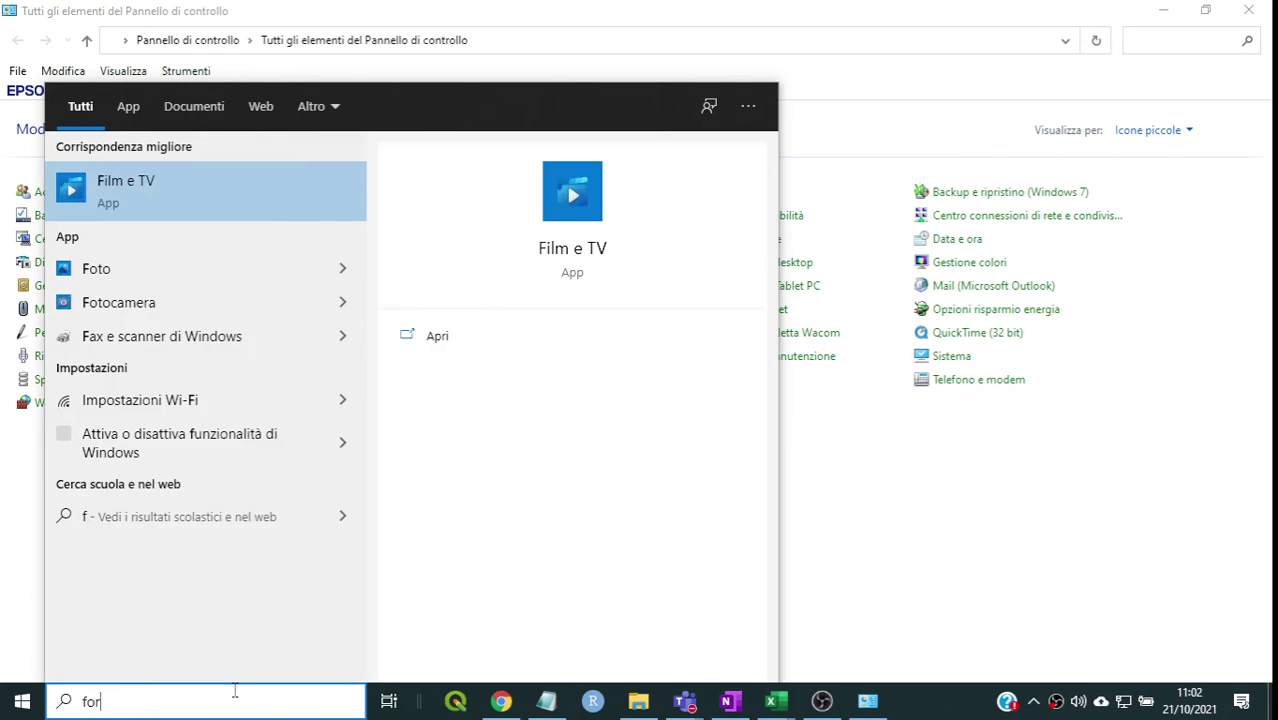
{"action": "type", "text": "mato"}
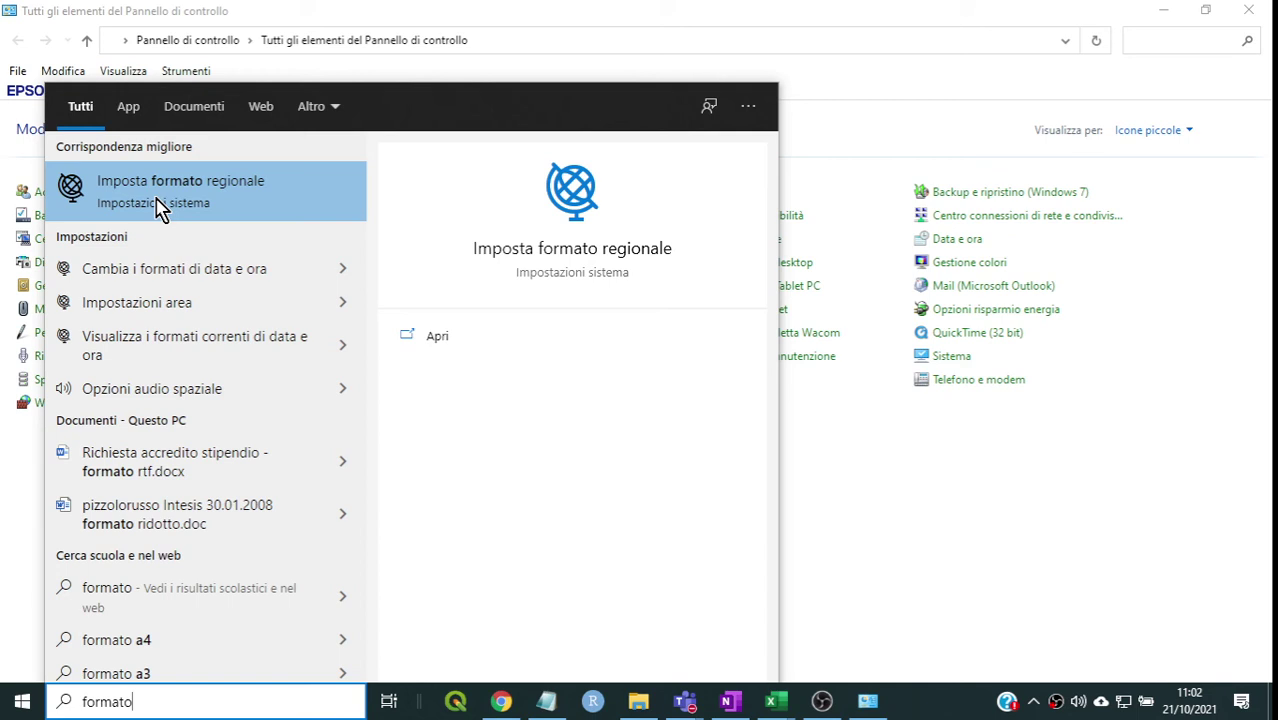
{"action": "left_click", "coordinate": [158, 207]}
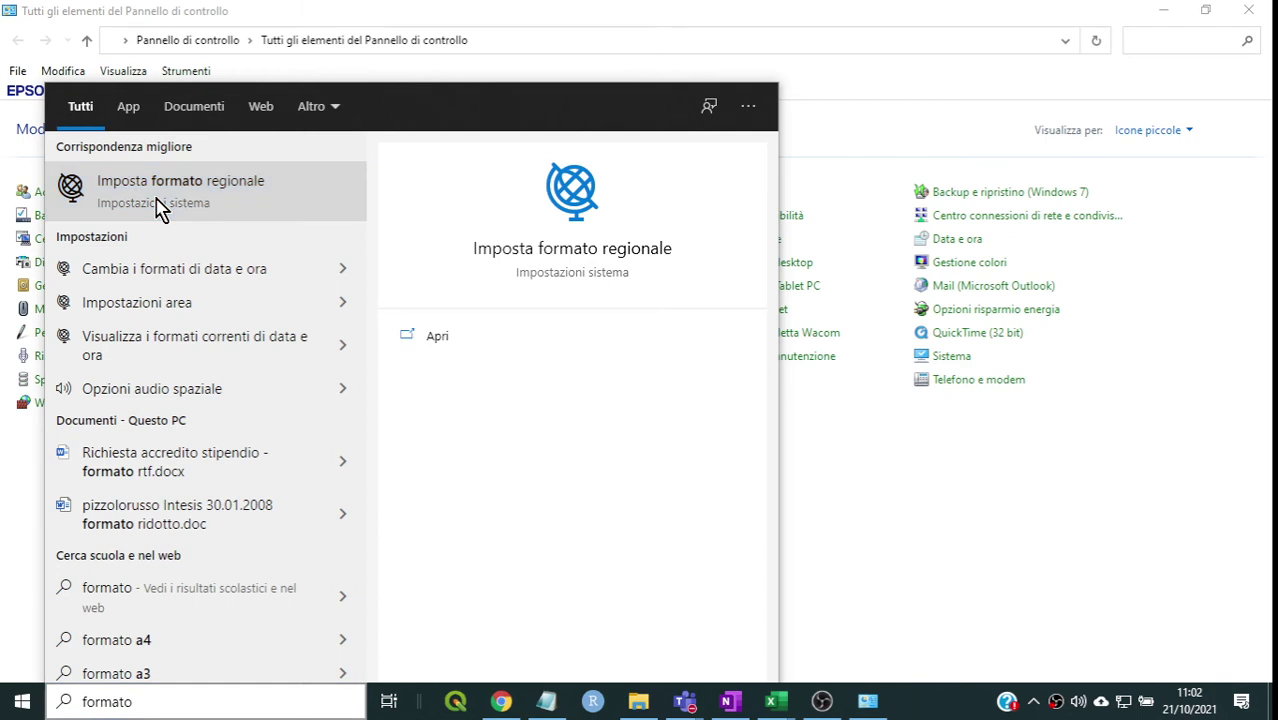
{"action": "left_click", "coordinate": [158, 207]}
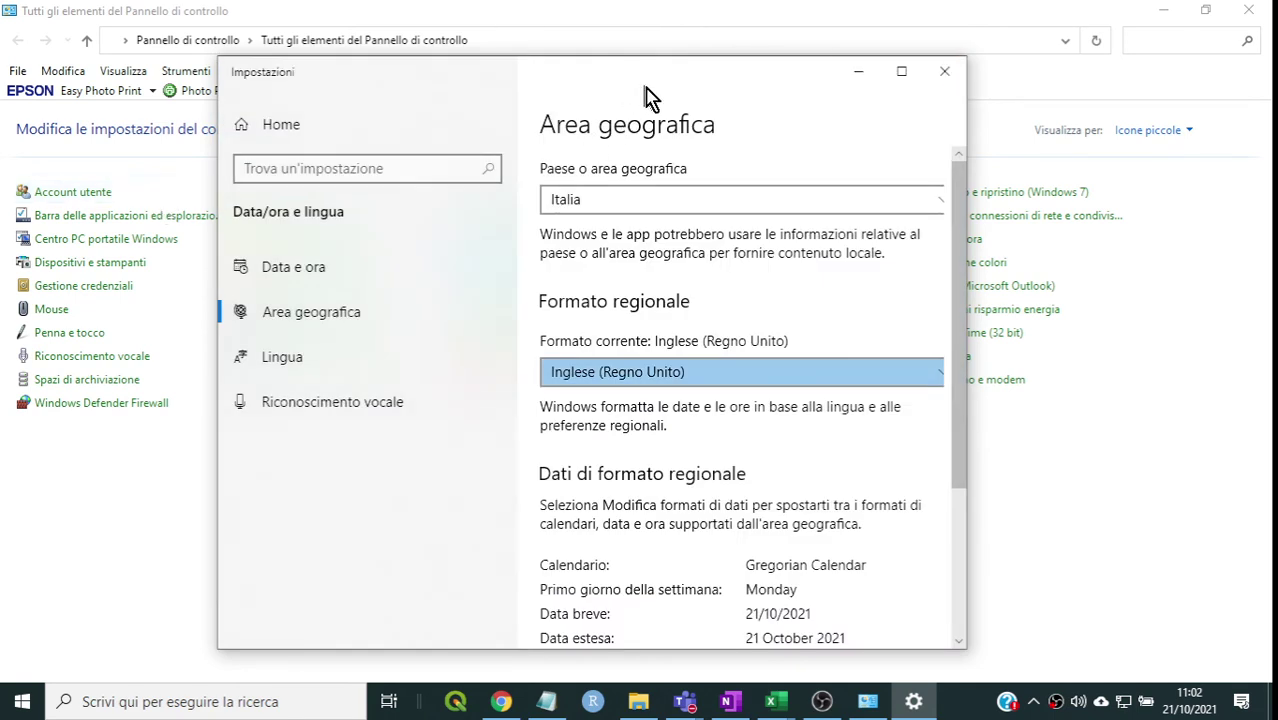
- Maximize Settings and check the 05/04/2017 short-date format on 'Modifica formati di dati', then return to Control Panel
{"action": "left_click", "coordinate": [901, 73]}
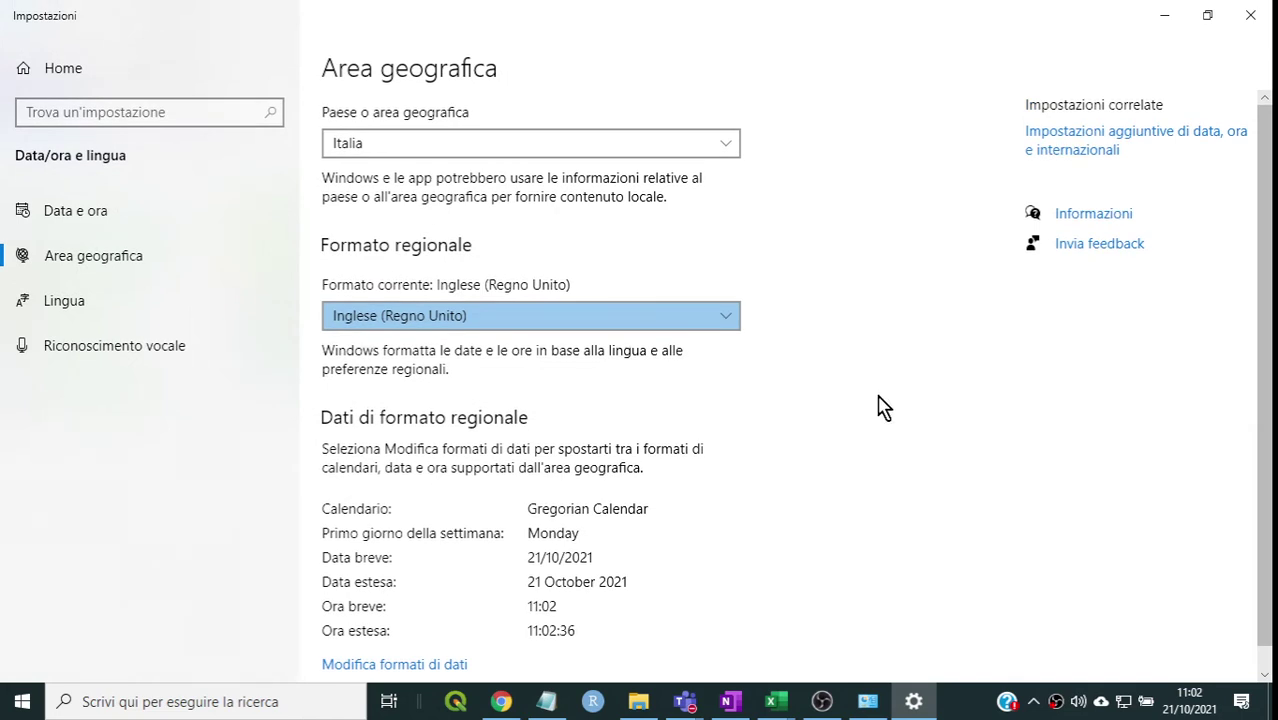
{"action": "scroll", "coordinate": [884, 406], "scroll_direction": "down", "scroll_amount": 1}
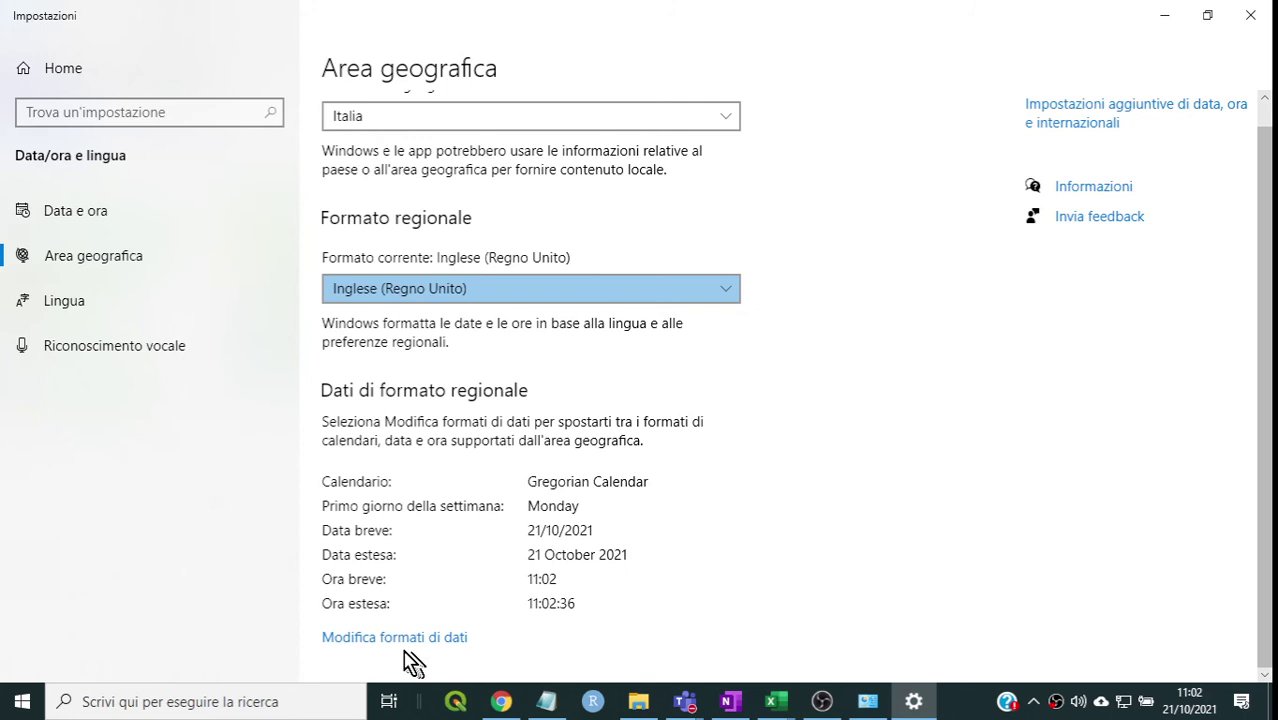
{"action": "left_click", "coordinate": [390, 640]}
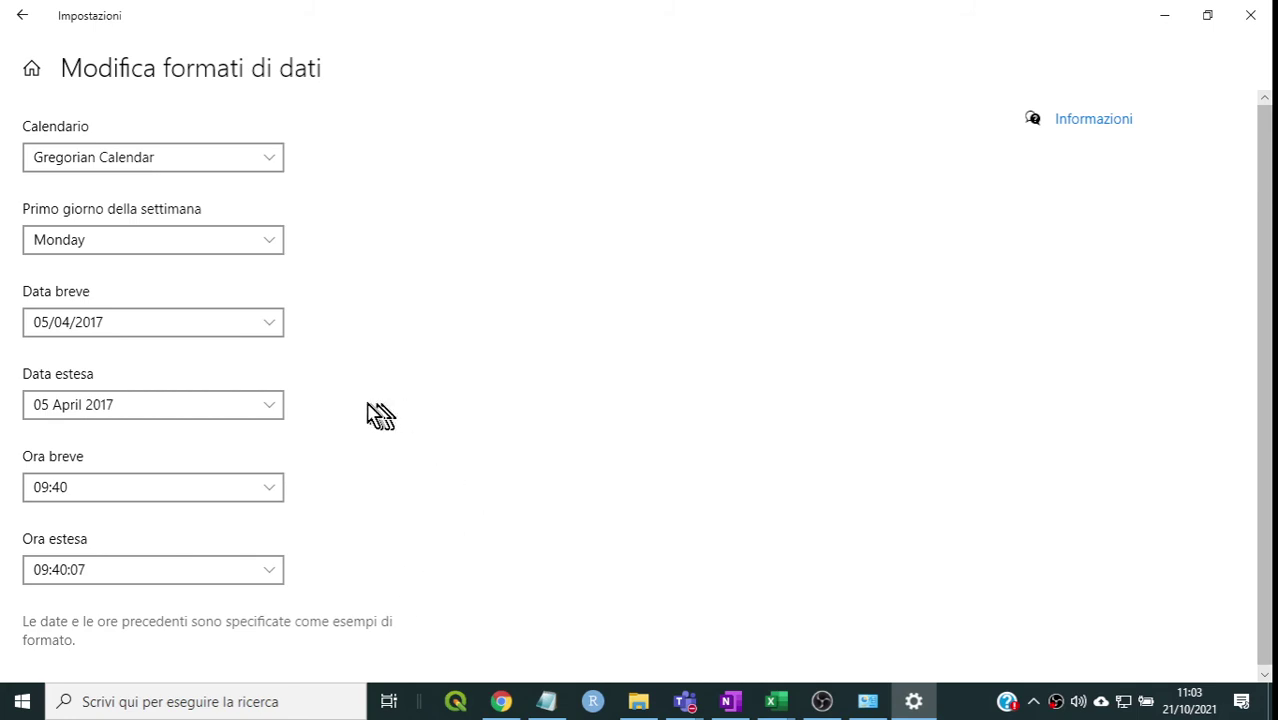
{"action": "scroll", "coordinate": [403, 438], "scroll_direction": "down", "scroll_amount": 1}
{"action": "scroll", "coordinate": [403, 438], "scroll_direction": "up", "scroll_amount": 1}
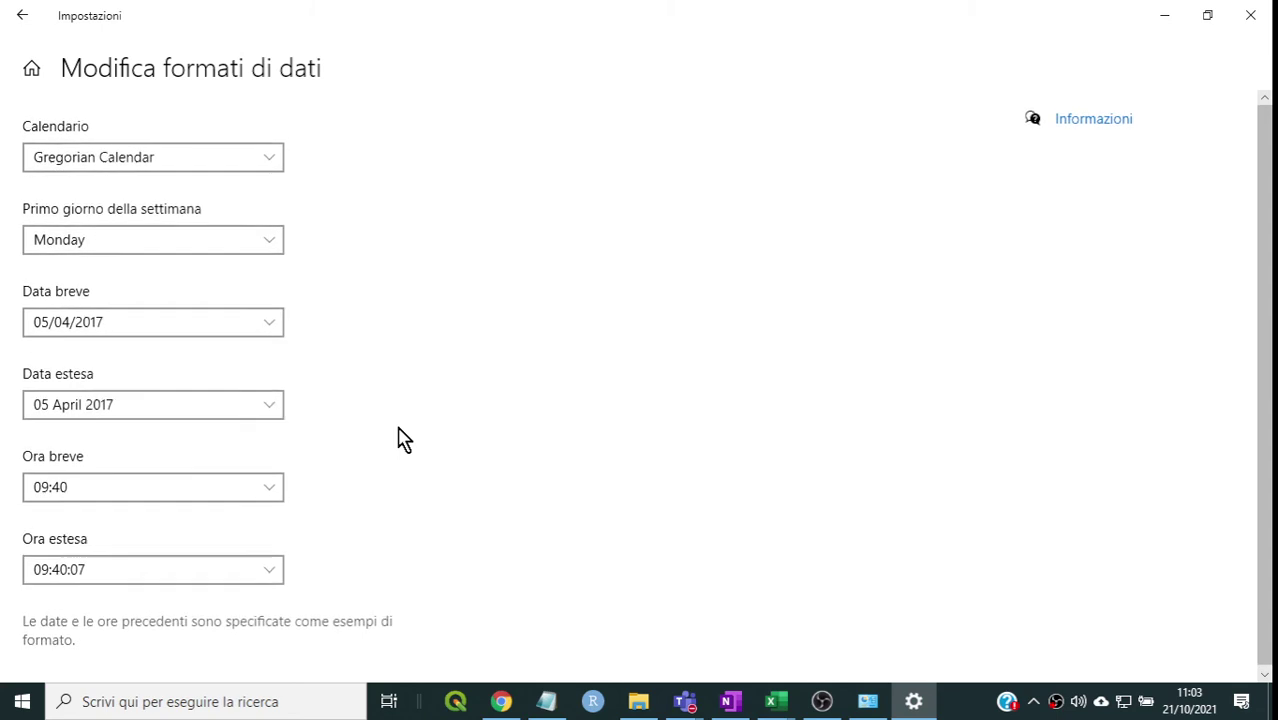
{"action": "scroll", "coordinate": [403, 438], "scroll_direction": "down", "scroll_amount": 1}
{"action": "scroll", "coordinate": [403, 438], "scroll_direction": "up", "scroll_amount": 1}
{"action": "scroll", "coordinate": [403, 438], "scroll_direction": "down", "scroll_amount": 1}
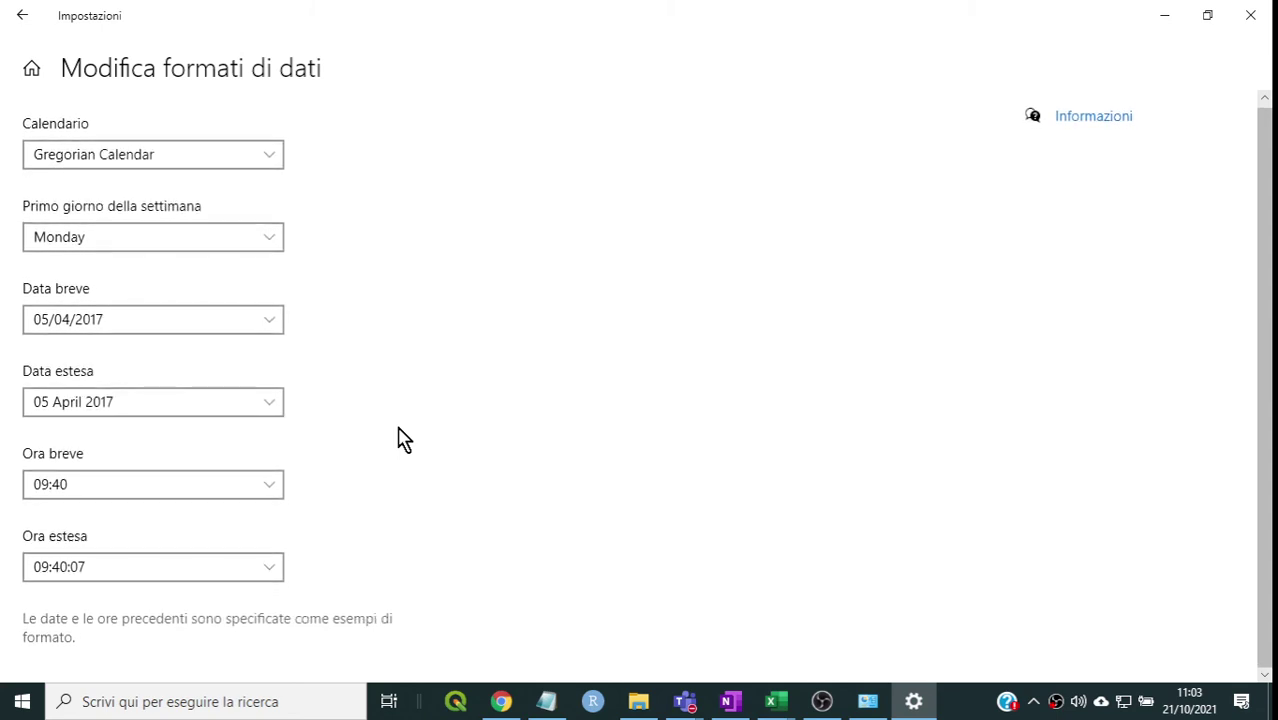
{"action": "scroll", "coordinate": [403, 438], "scroll_direction": "up", "scroll_amount": 1}
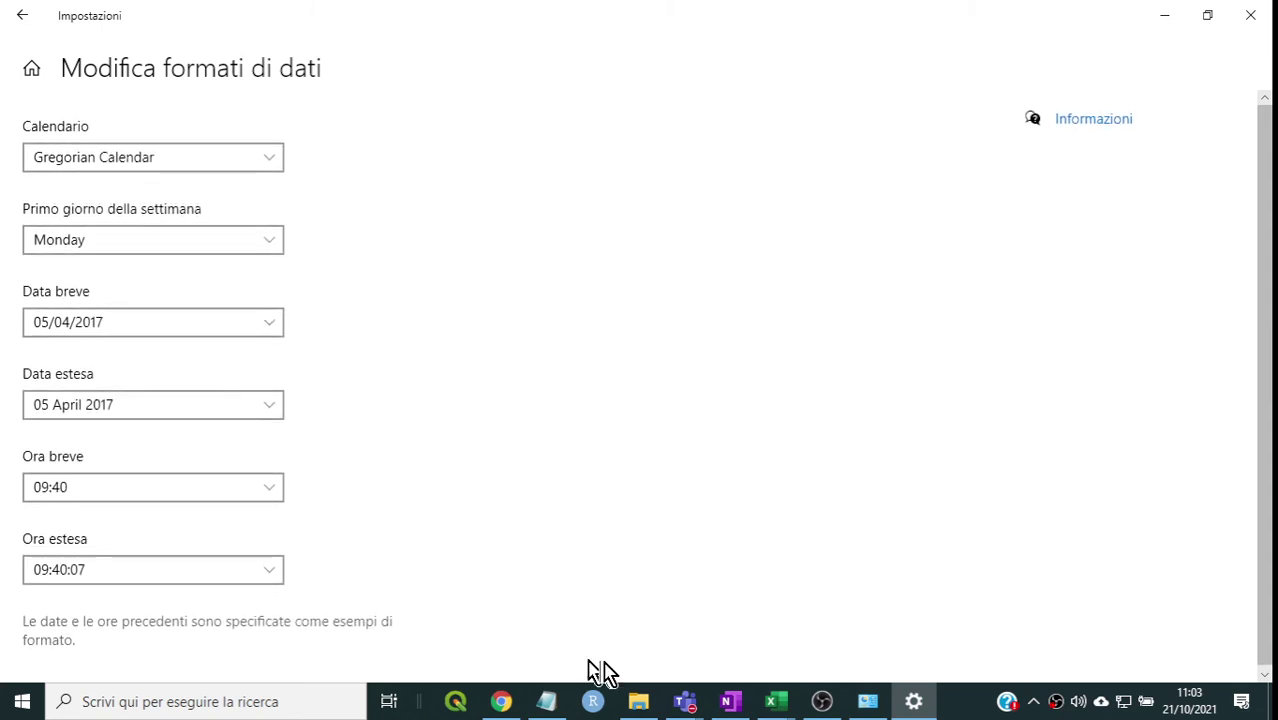
{"action": "left_click", "coordinate": [867, 701]}
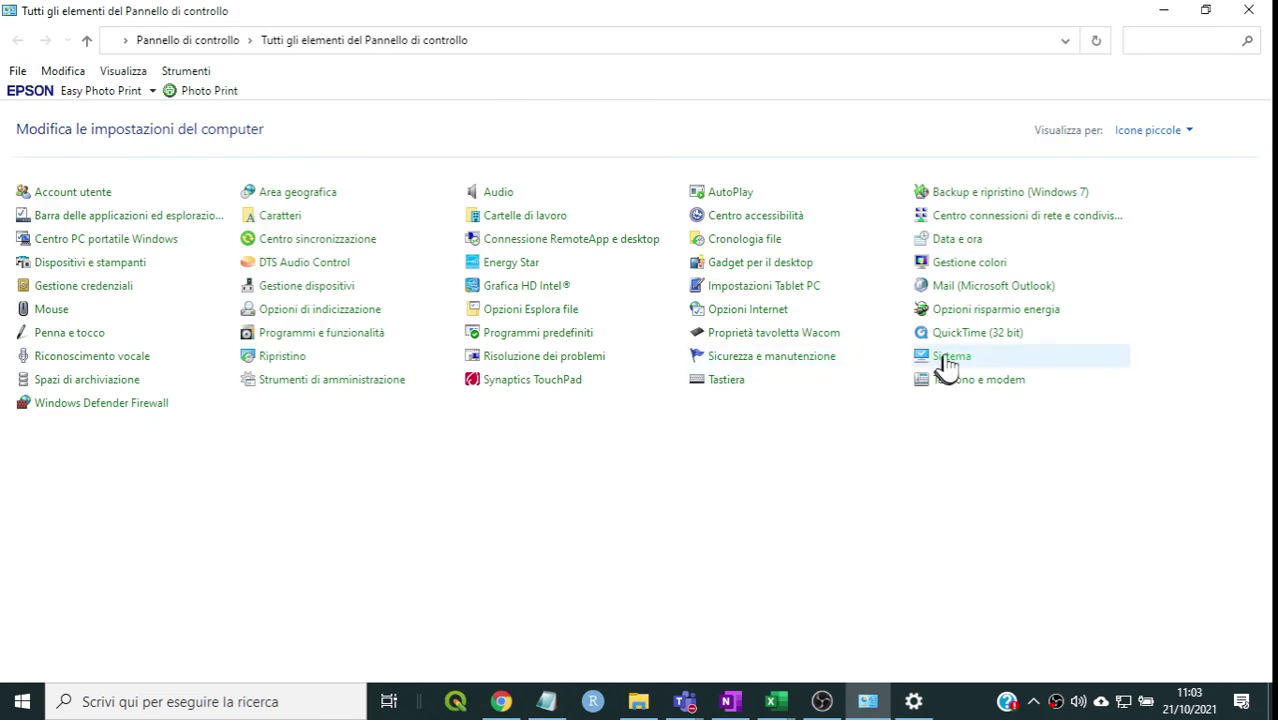
- Open 'Data e ora' from Control Panel, then return to the data formats page
{"action": "left_click", "coordinate": [1207, 42]}
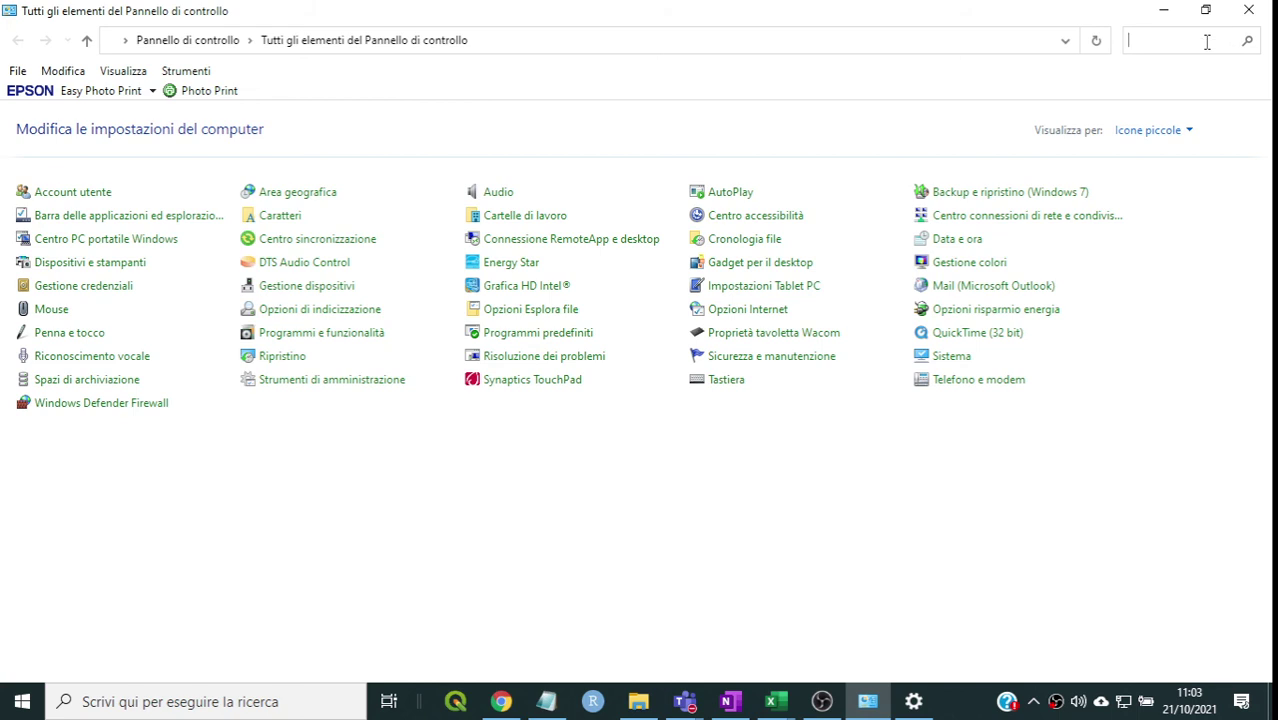
{"action": "left_click", "coordinate": [954, 246]}
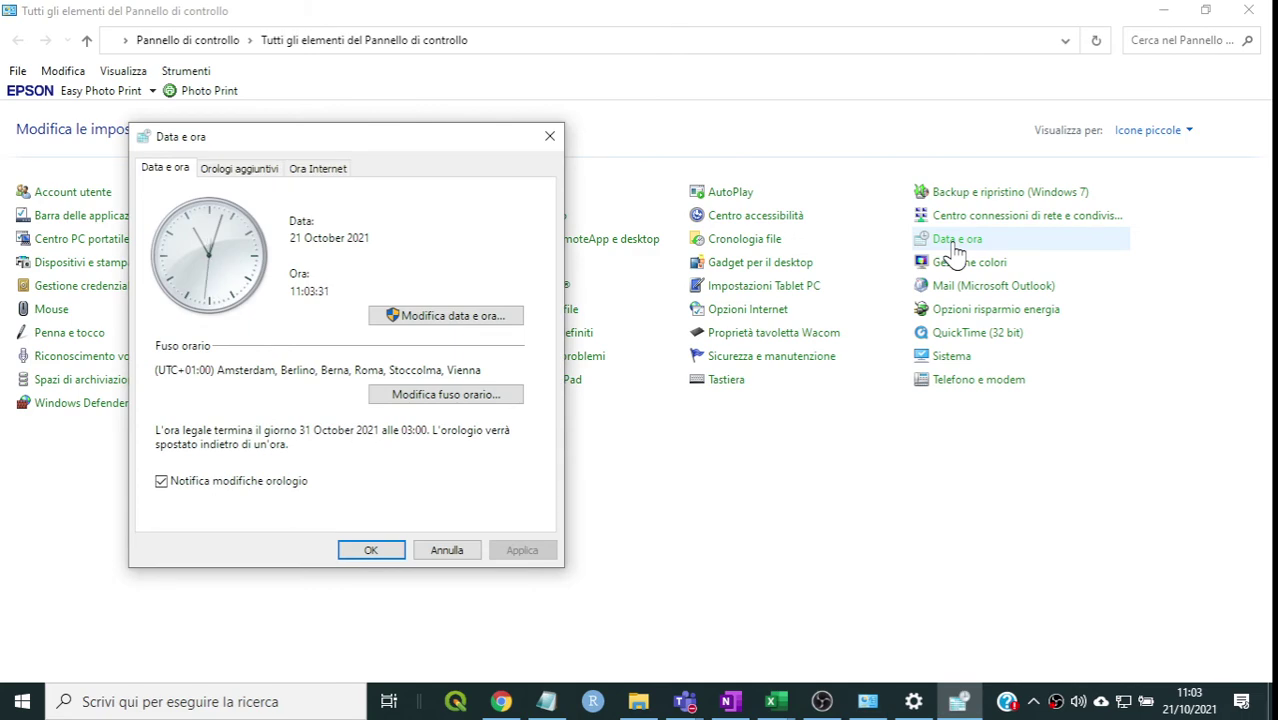
{"action": "left_click", "coordinate": [910, 703]}
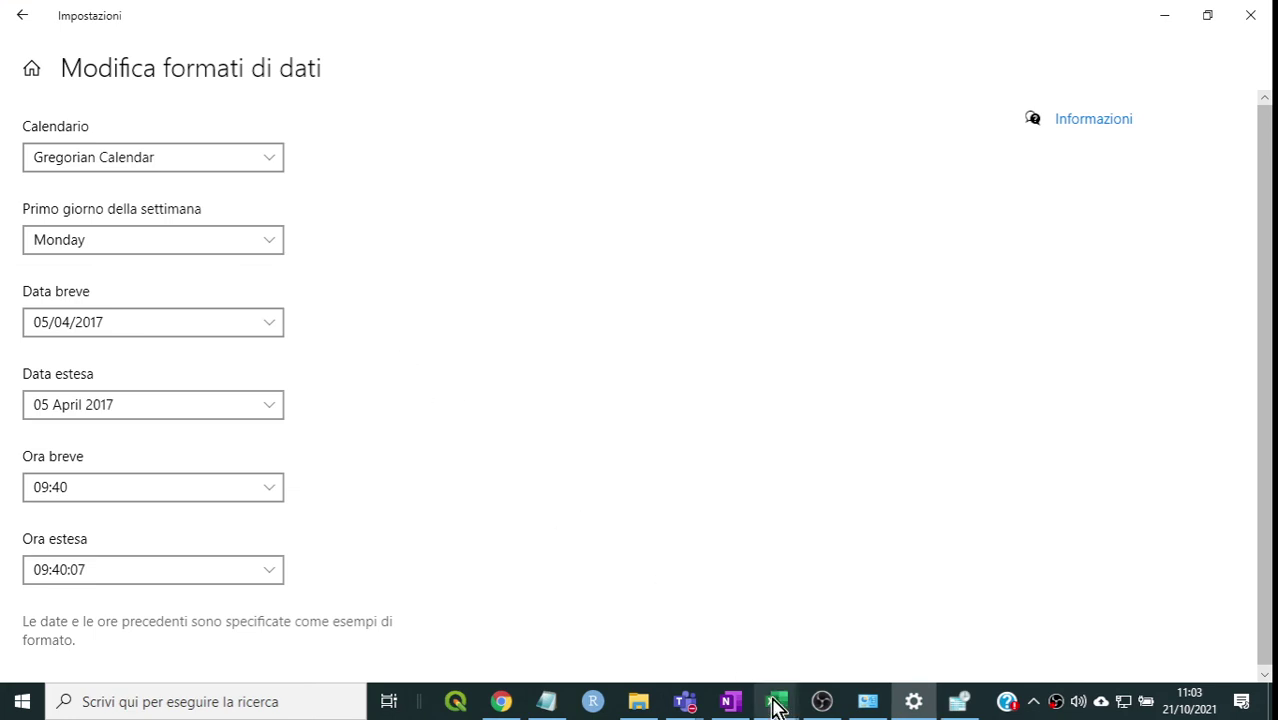
- Widen Monteleone.csv's column A so timestamps like 23/11/2019 19:30 replace ########, comparing with the Notepad file
{"action": "mouse_move", "coordinate": [778, 706]}
{"action": "left_click", "coordinate": [757, 650]}
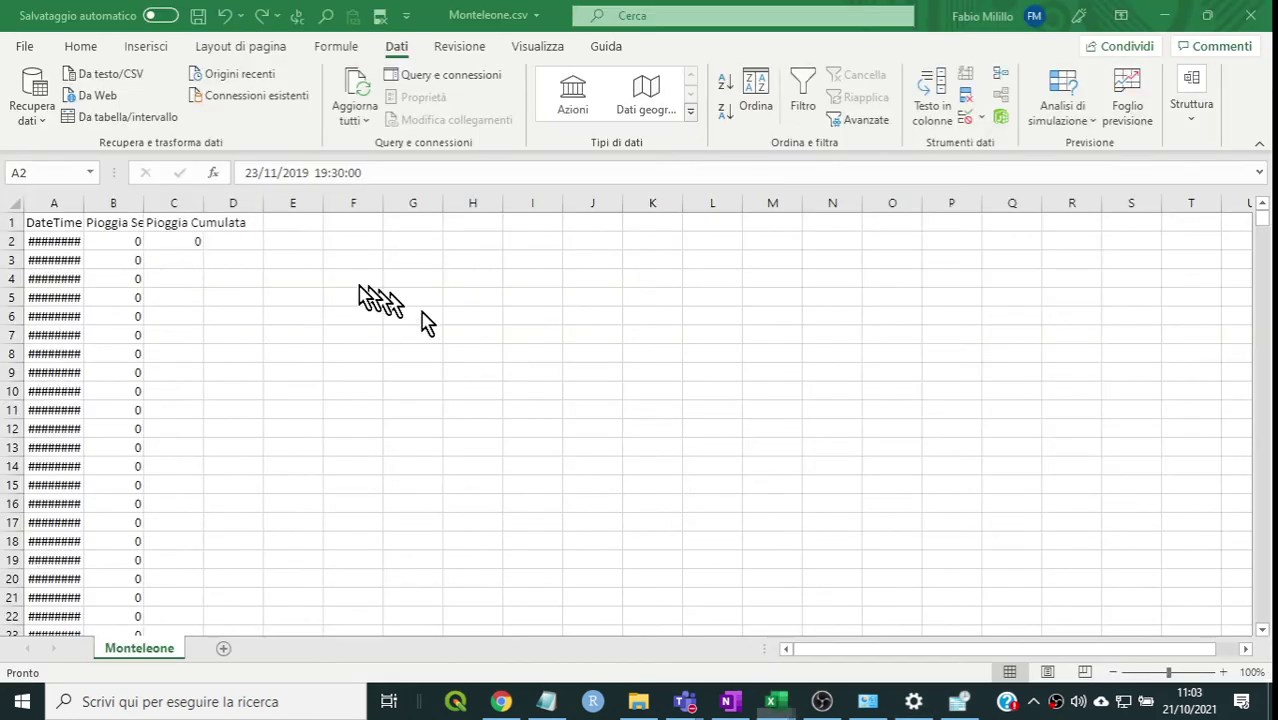
{"action": "mouse_move", "coordinate": [173, 203]}
{"action": "left_mouse_down"}
{"action": "mouse_move", "coordinate": [86, 205]}
{"action": "mouse_move", "coordinate": [256, 218]}
{"action": "left_mouse_up"}
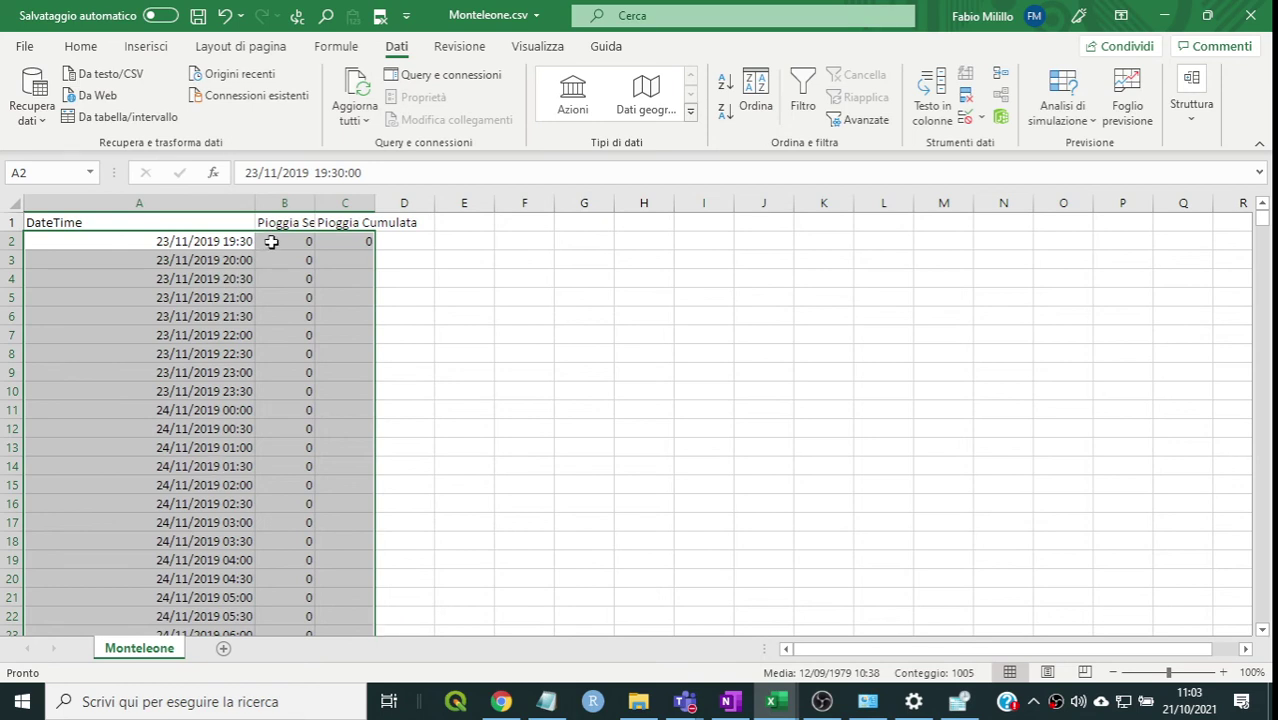
{"action": "left_click", "coordinate": [271, 242]}
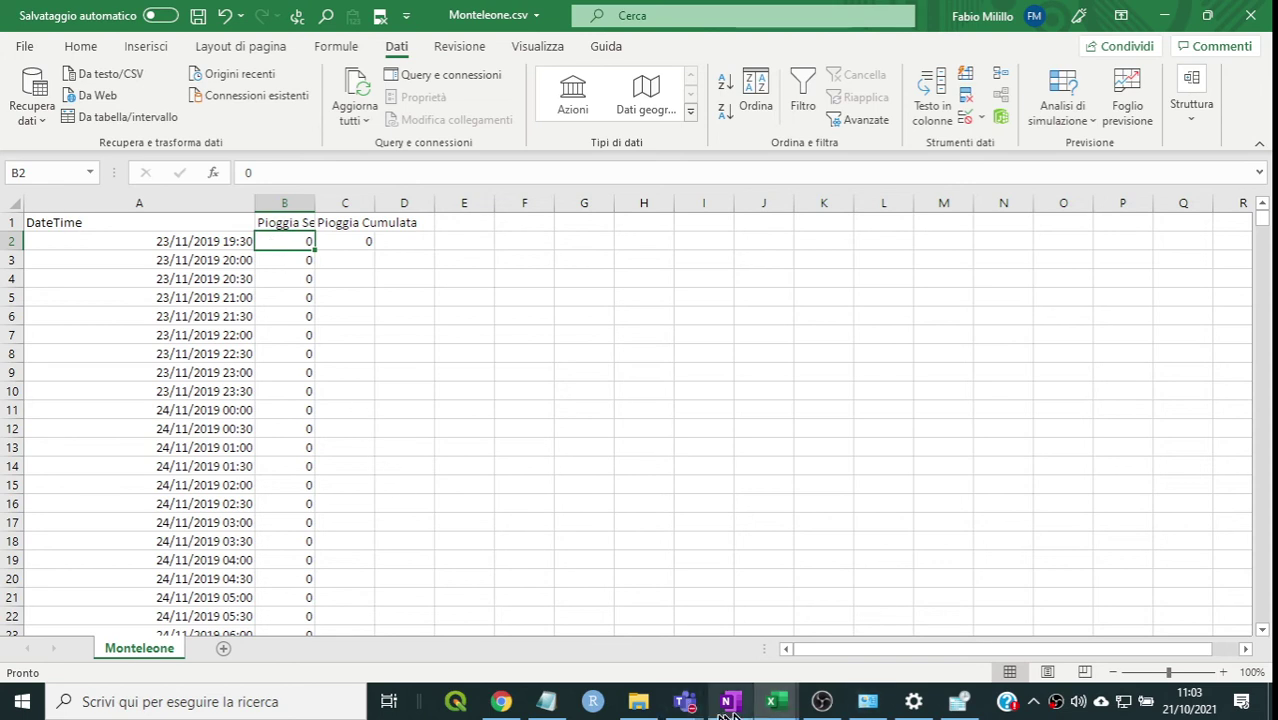
{"action": "left_click", "coordinate": [549, 706]}
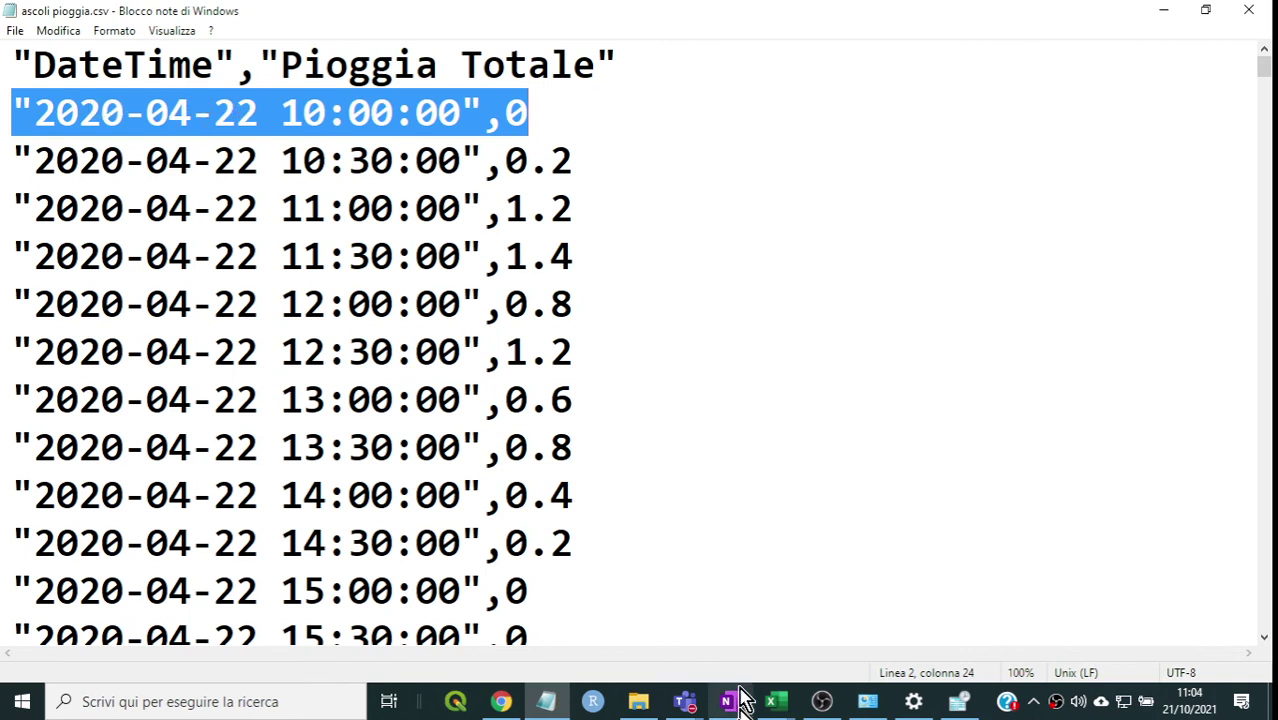
{"action": "mouse_move", "coordinate": [778, 708]}
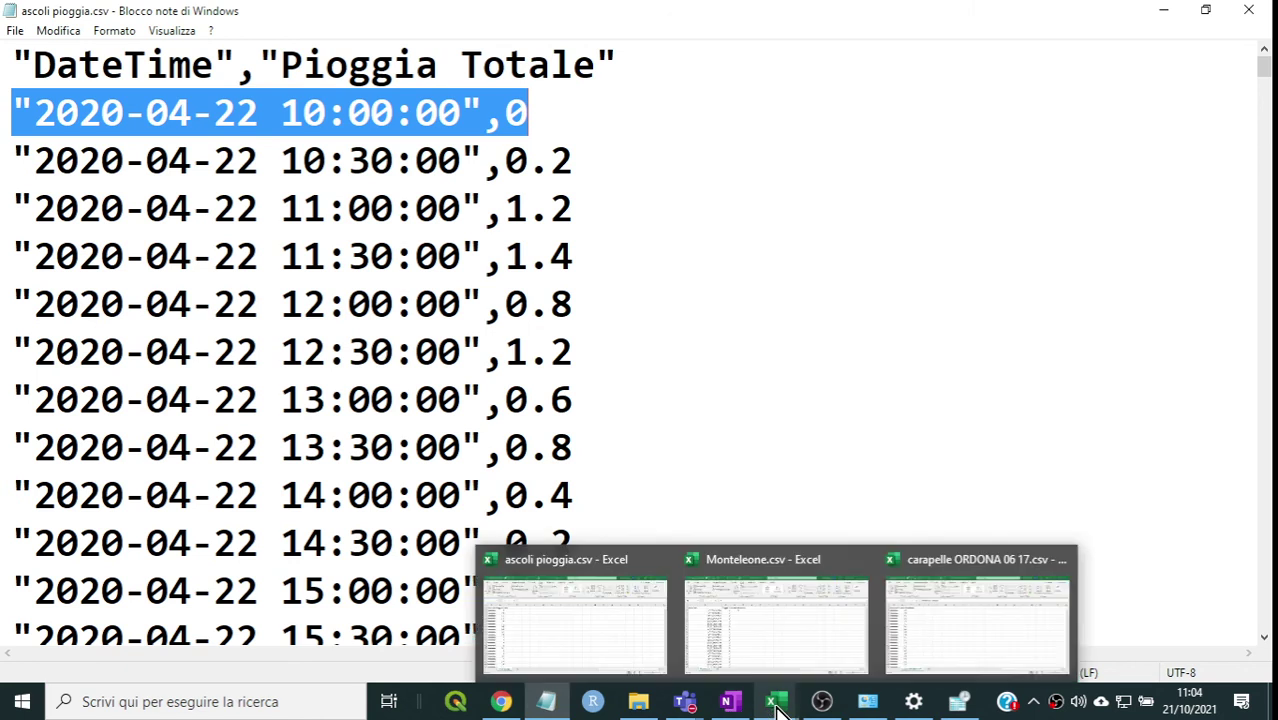
{"action": "left_click", "coordinate": [773, 651]}
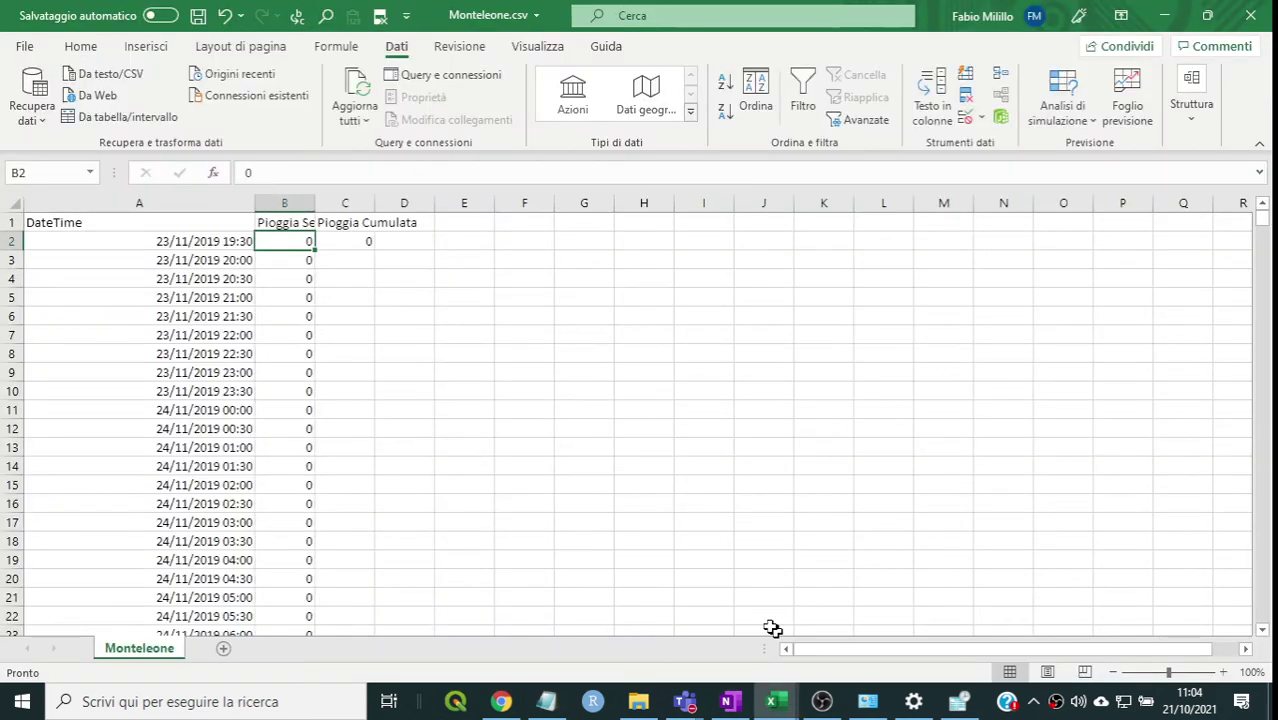
- Search Control Panel for 'separatore', which finds nothing, then search for 'formato numeri' instead
{"action": "left_click", "coordinate": [866, 704]}
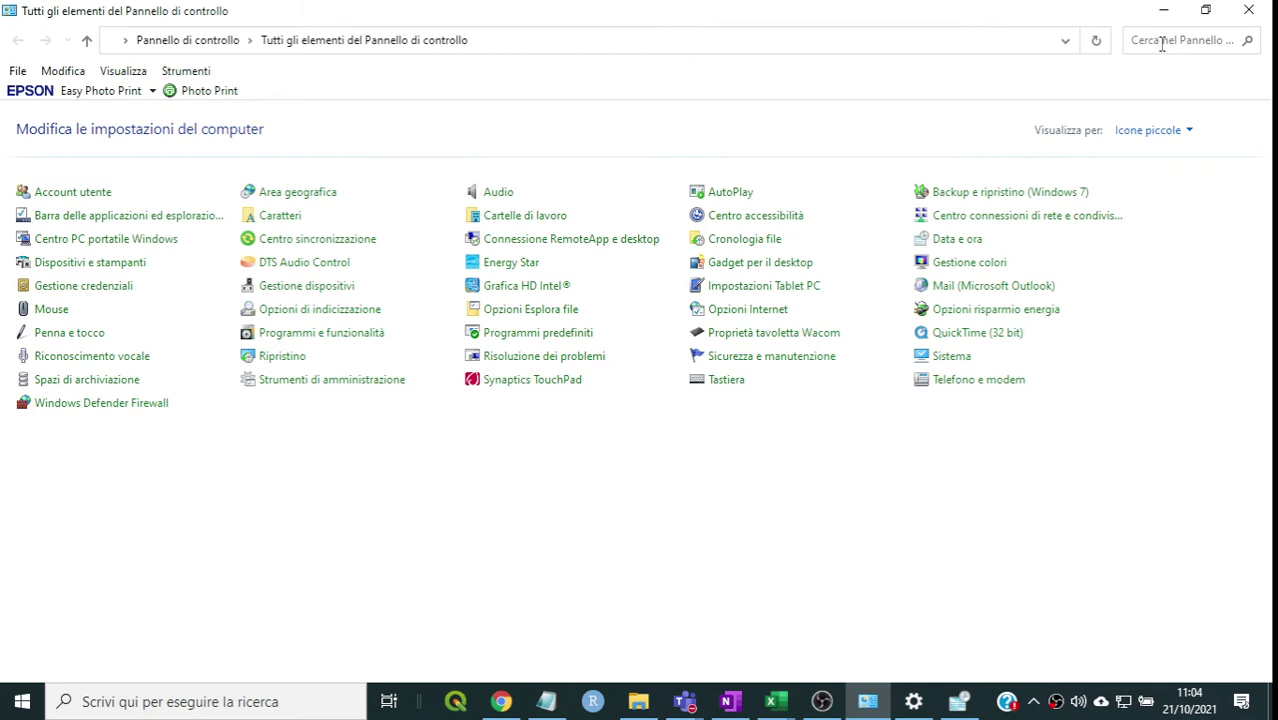
{"action": "left_click", "coordinate": [1166, 44]}
{"action": "type", "text": "se"}
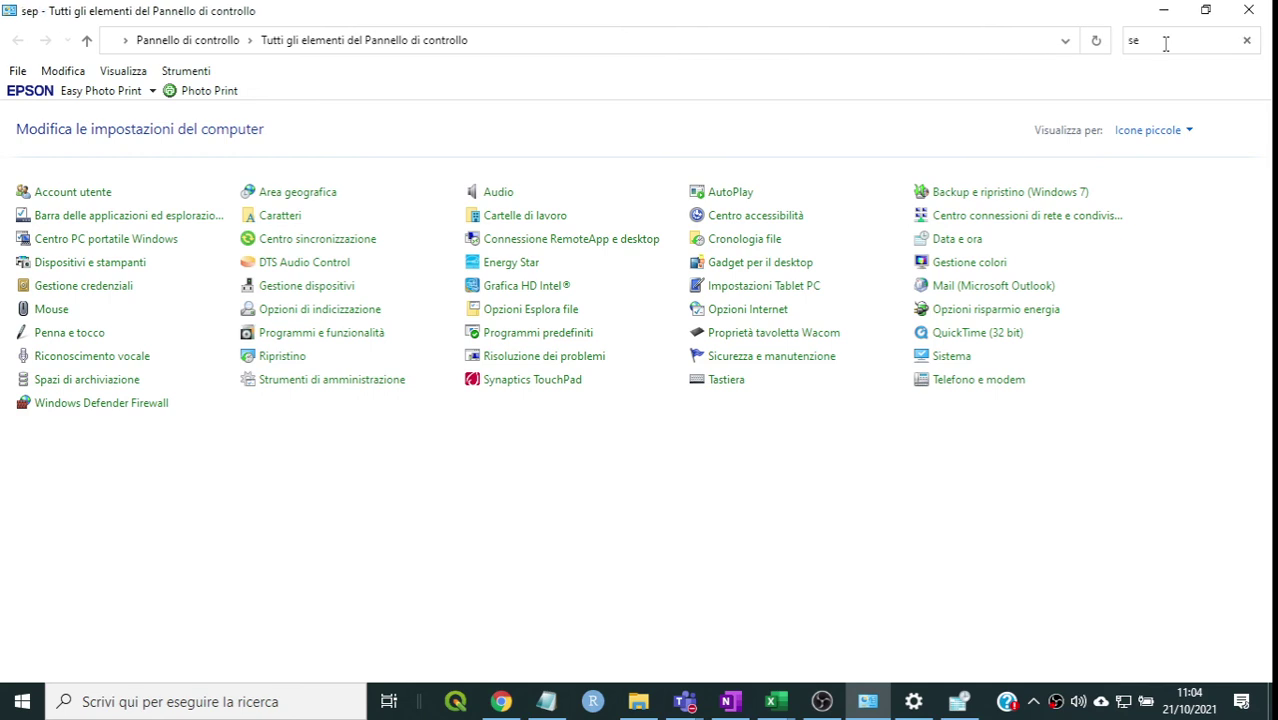
{"action": "type", "text": "pa"}
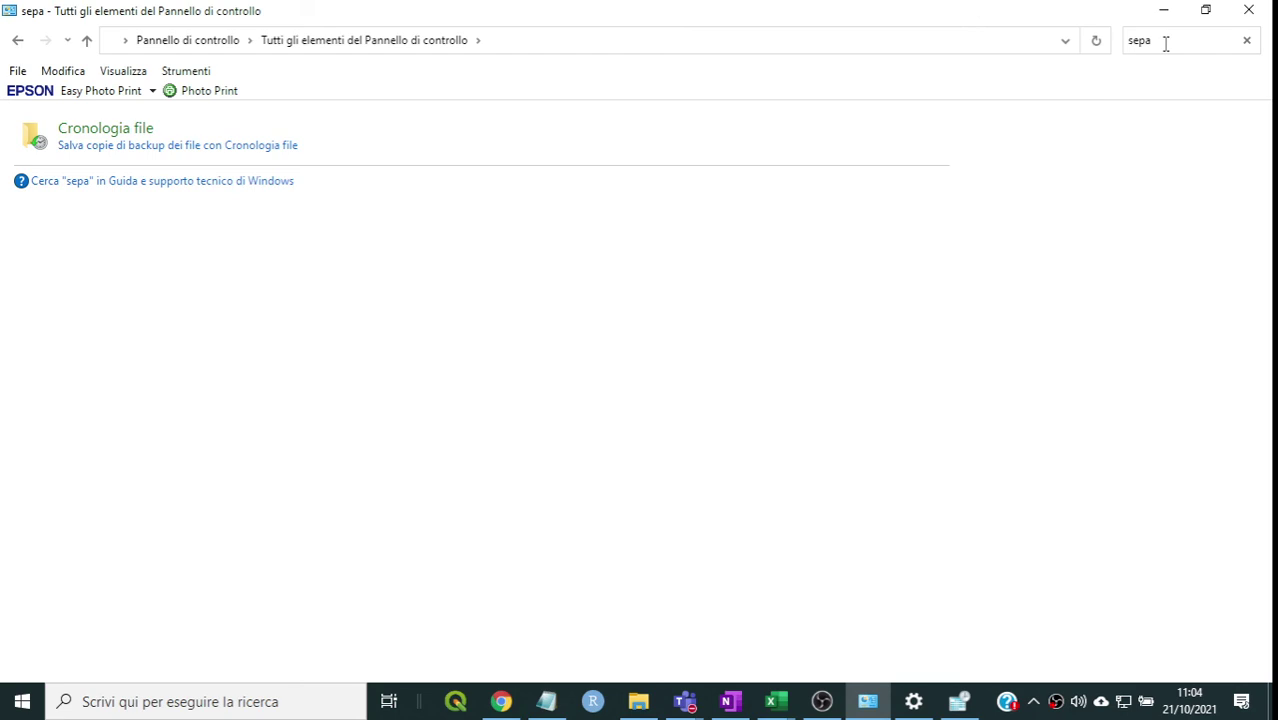
{"action": "left_click", "coordinate": [1186, 37]}
{"action": "left_click", "coordinate": [1192, 37]}
{"action": "type", "text": "ratore"}
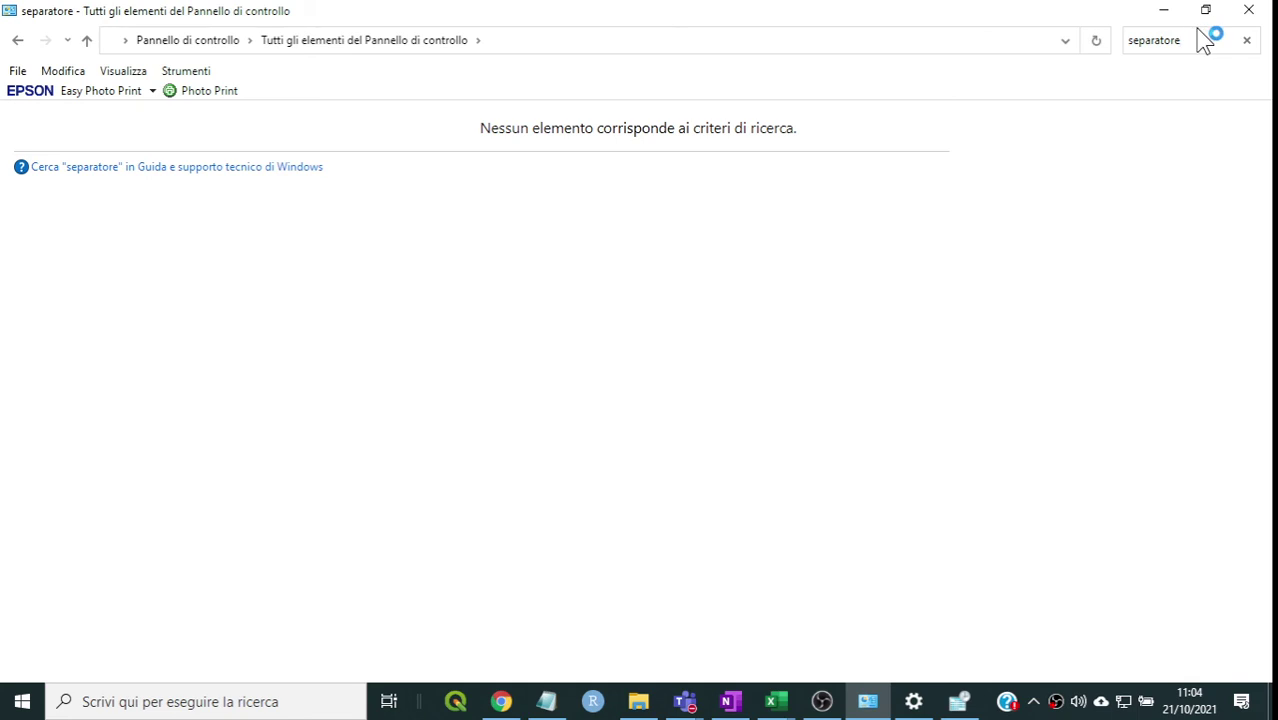
{"action": "key", "text": "Escape"}
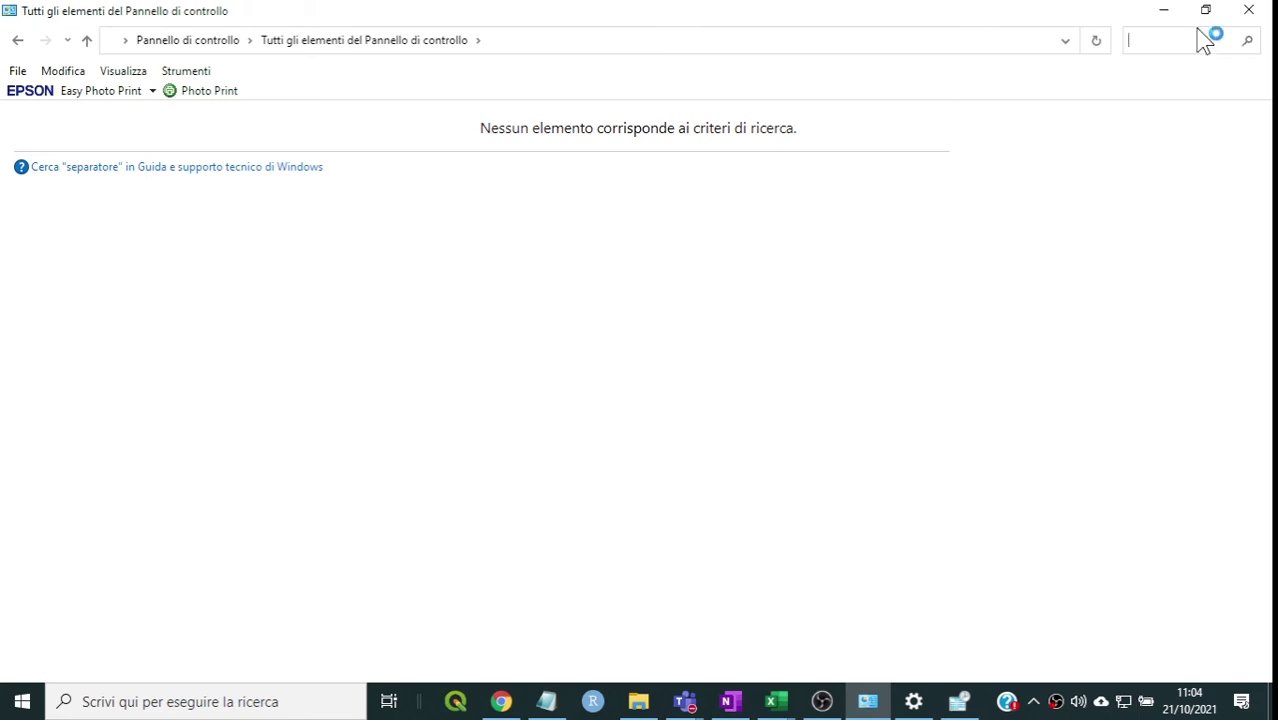
{"action": "left_click", "coordinate": [1205, 40]}
{"action": "type", "text": "for"}
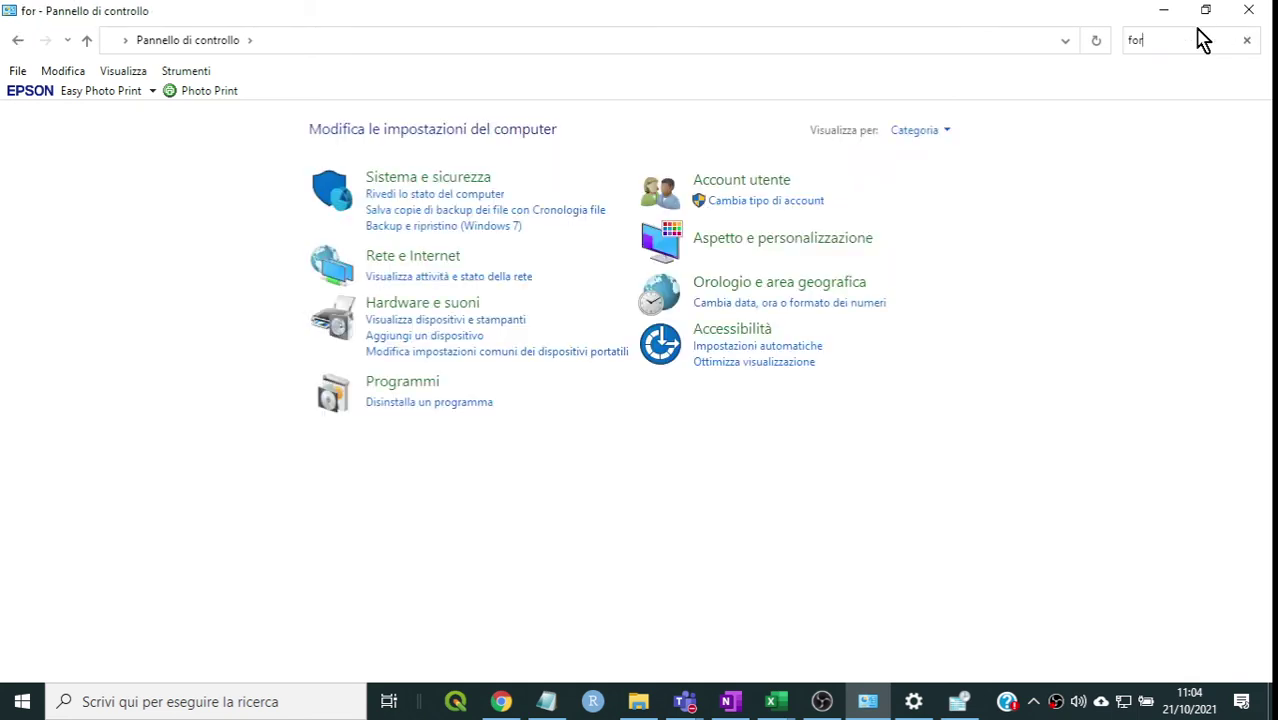
{"action": "type", "text": "mato nume"}
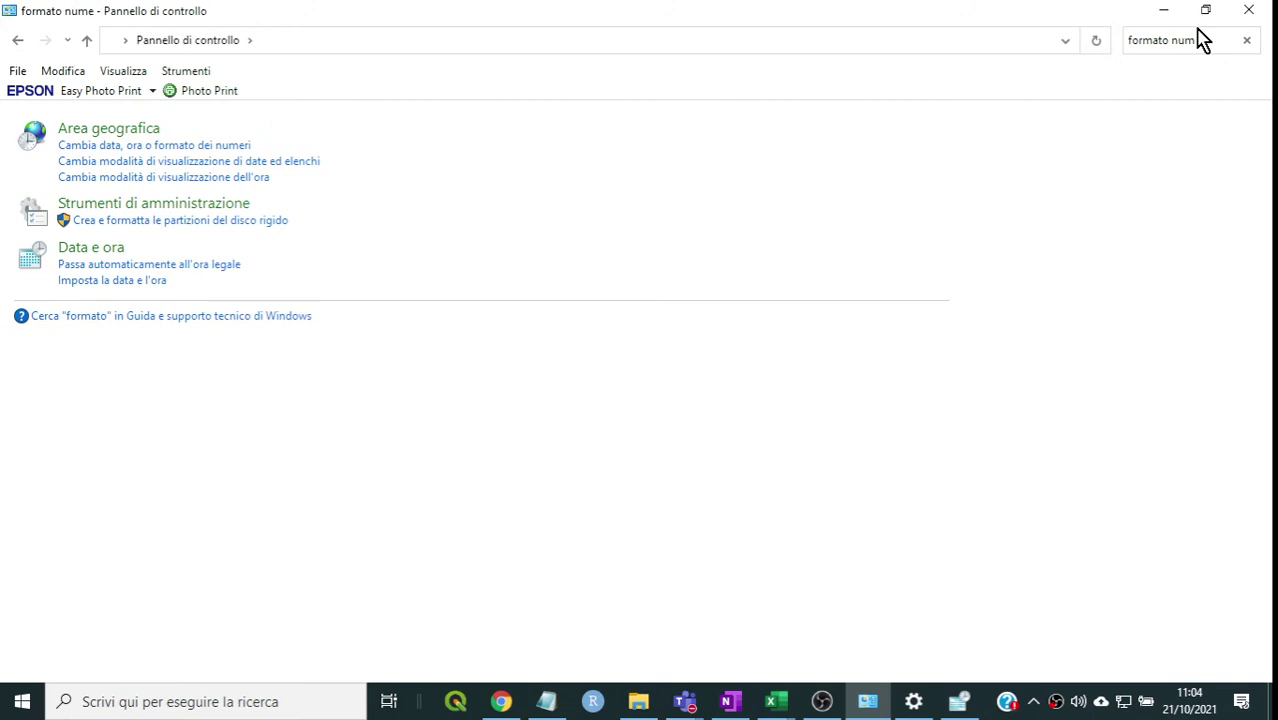
{"action": "type", "text": "ri"}
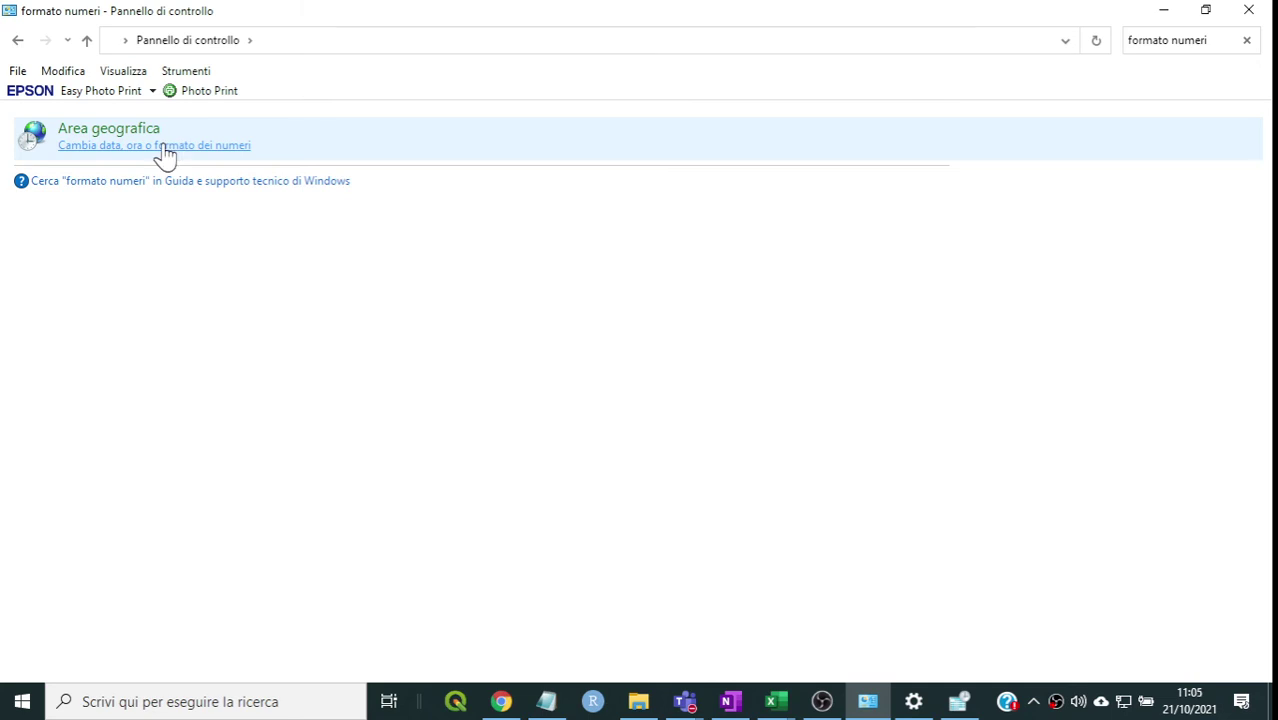
- Open 'Cambia data, ora o formato dei numeri' from the Control Panel categories, showing Inglese (Regno Unito) with dd/MM/yyyy dates
{"action": "left_click", "coordinate": [165, 146]}
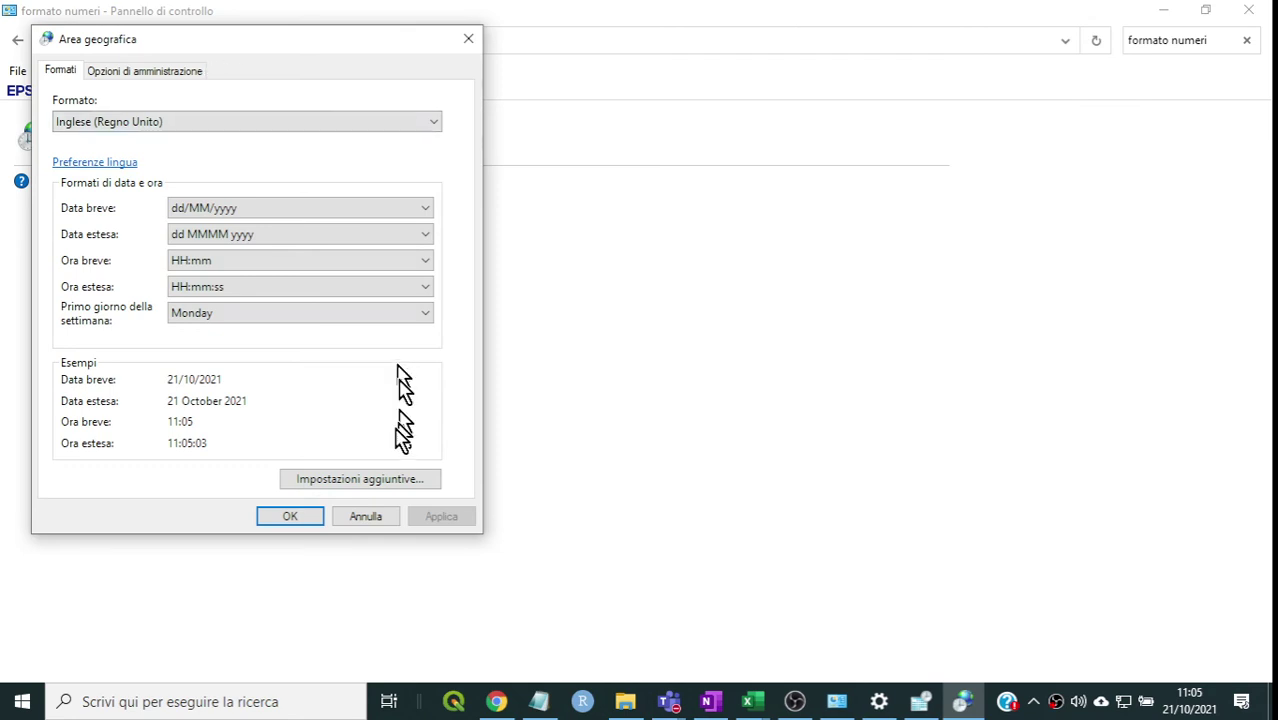
{"action": "left_click", "coordinate": [368, 516]}
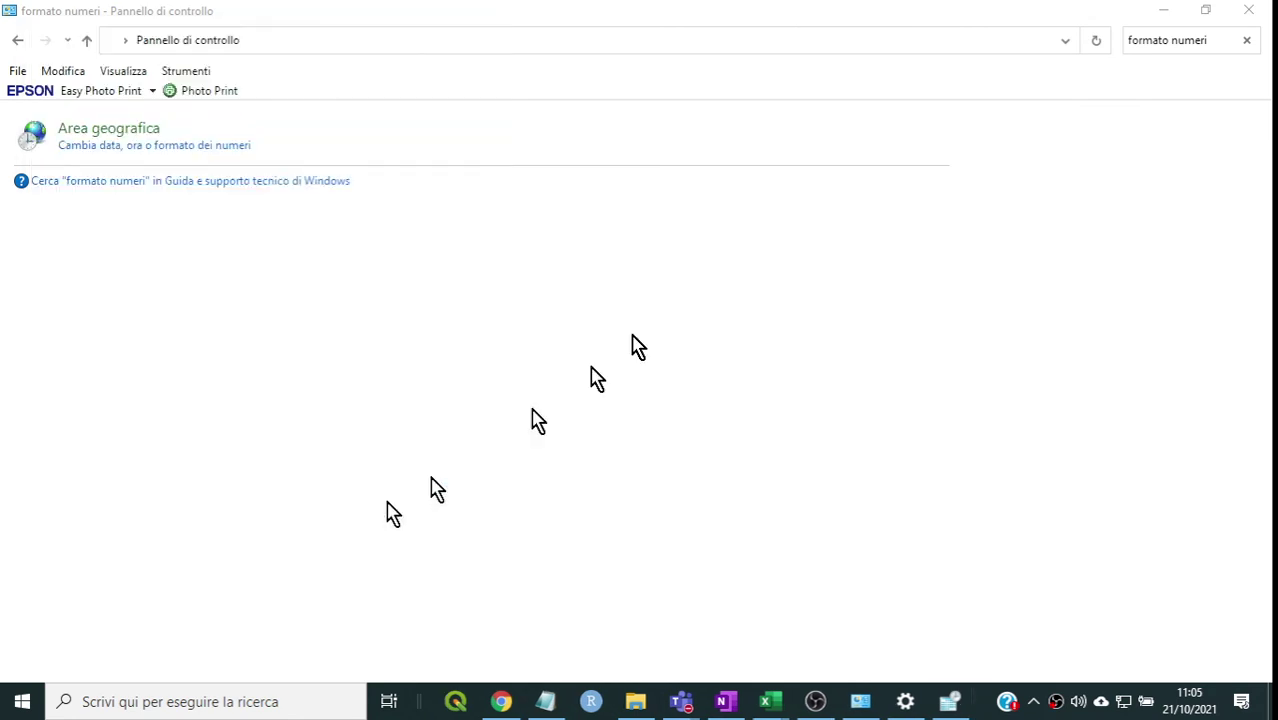
{"action": "left_click", "coordinate": [17, 40]}
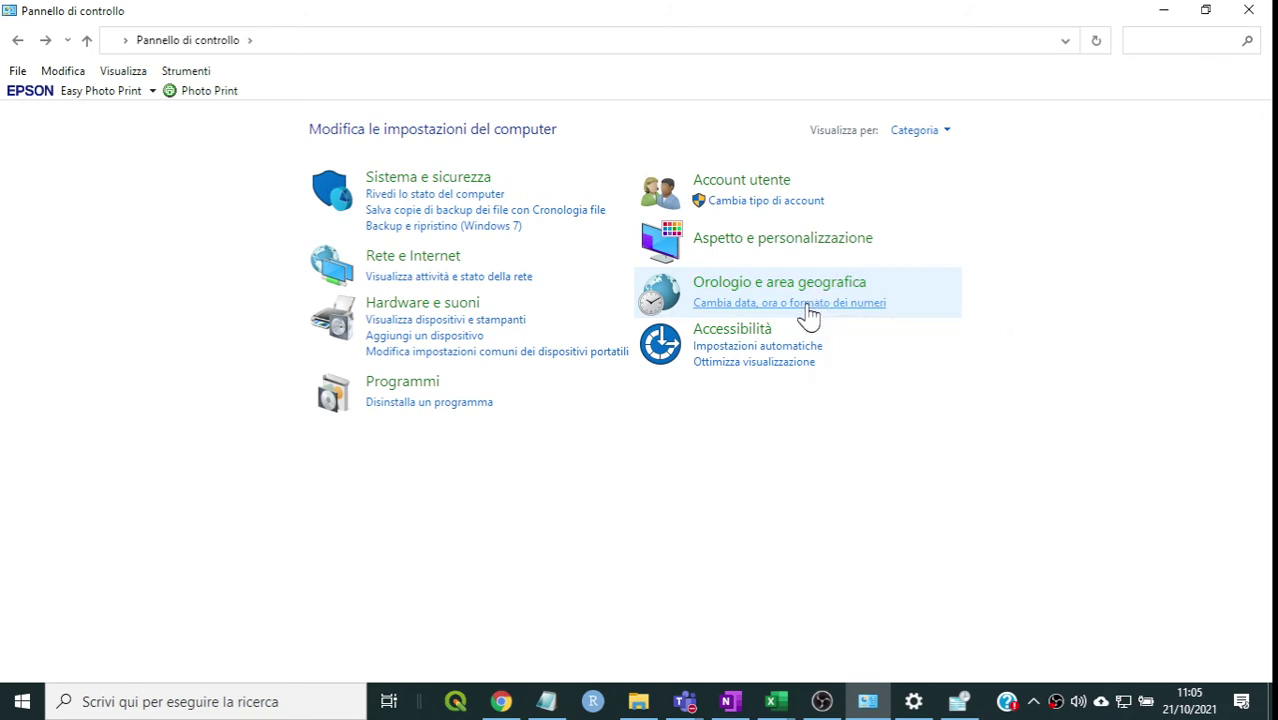
{"action": "left_click", "coordinate": [801, 305]}
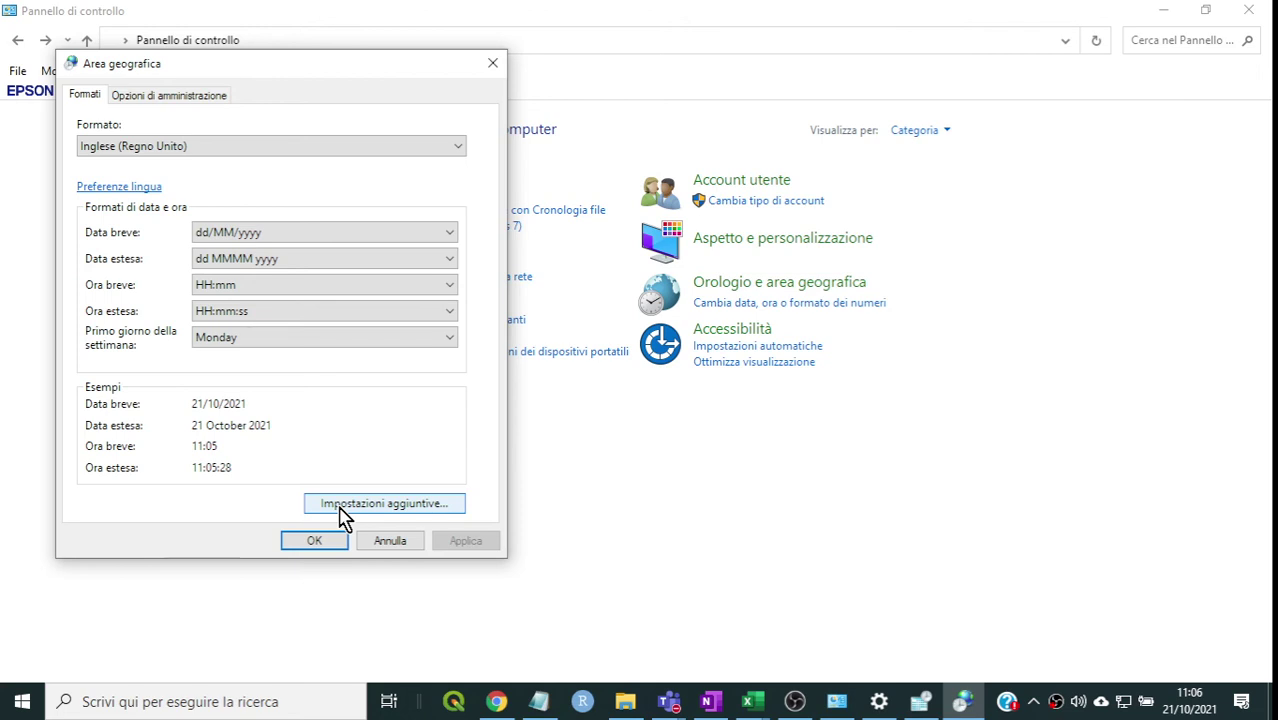
- Open 'Impostazioni aggiuntive...' to show Personalizza formato's Numeri tab with its decimal and list separators
{"action": "left_click", "coordinate": [340, 512]}
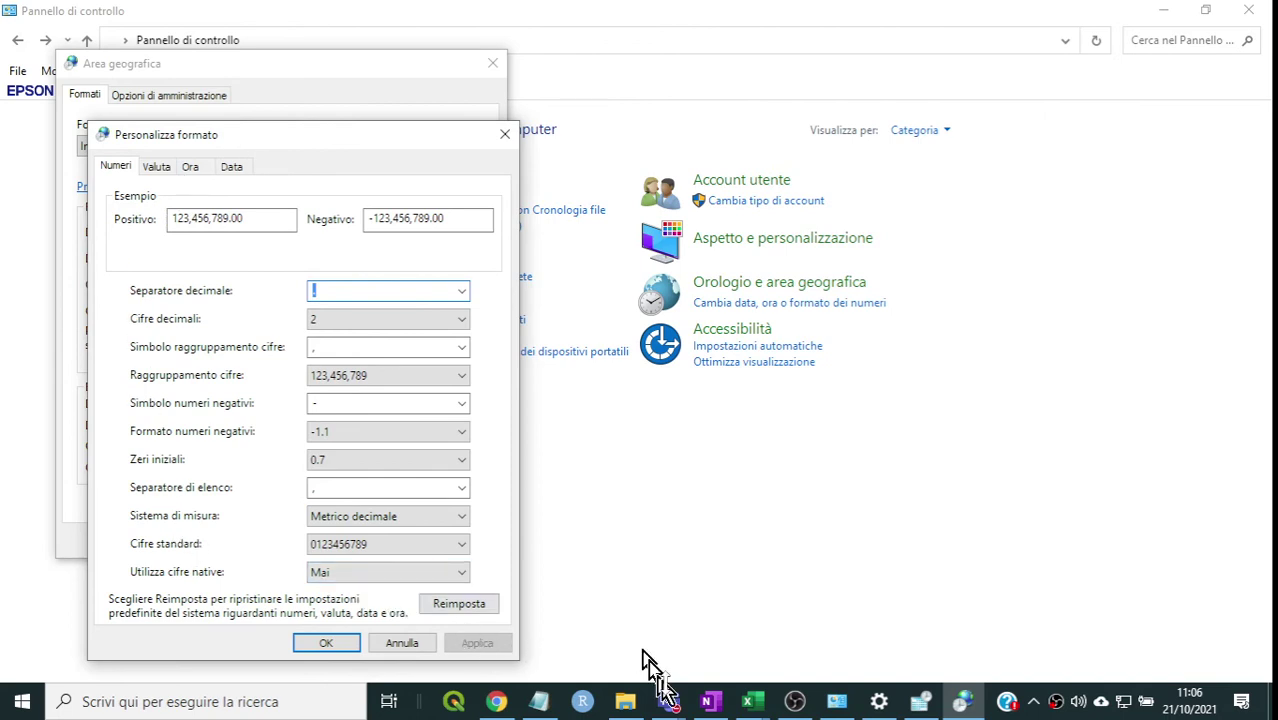
{"action": "mouse_move", "coordinate": [799, 708]}
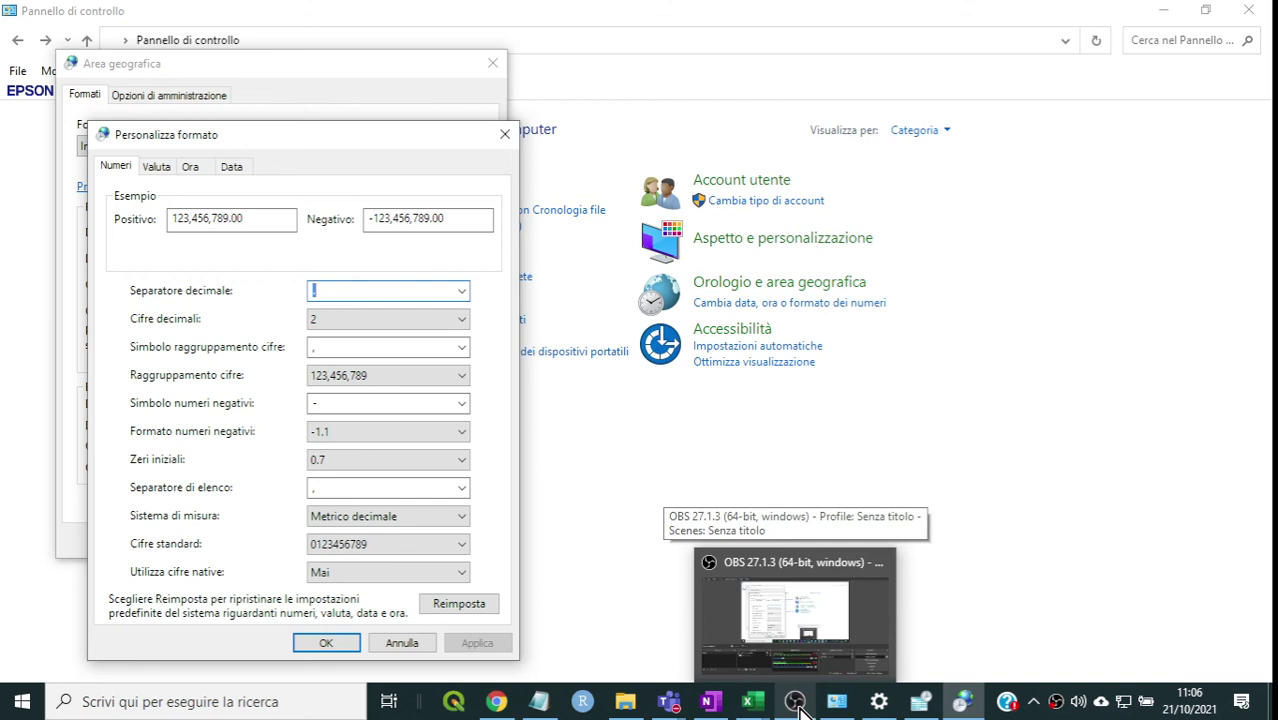
{"action": "left_click", "coordinate": [799, 708]}
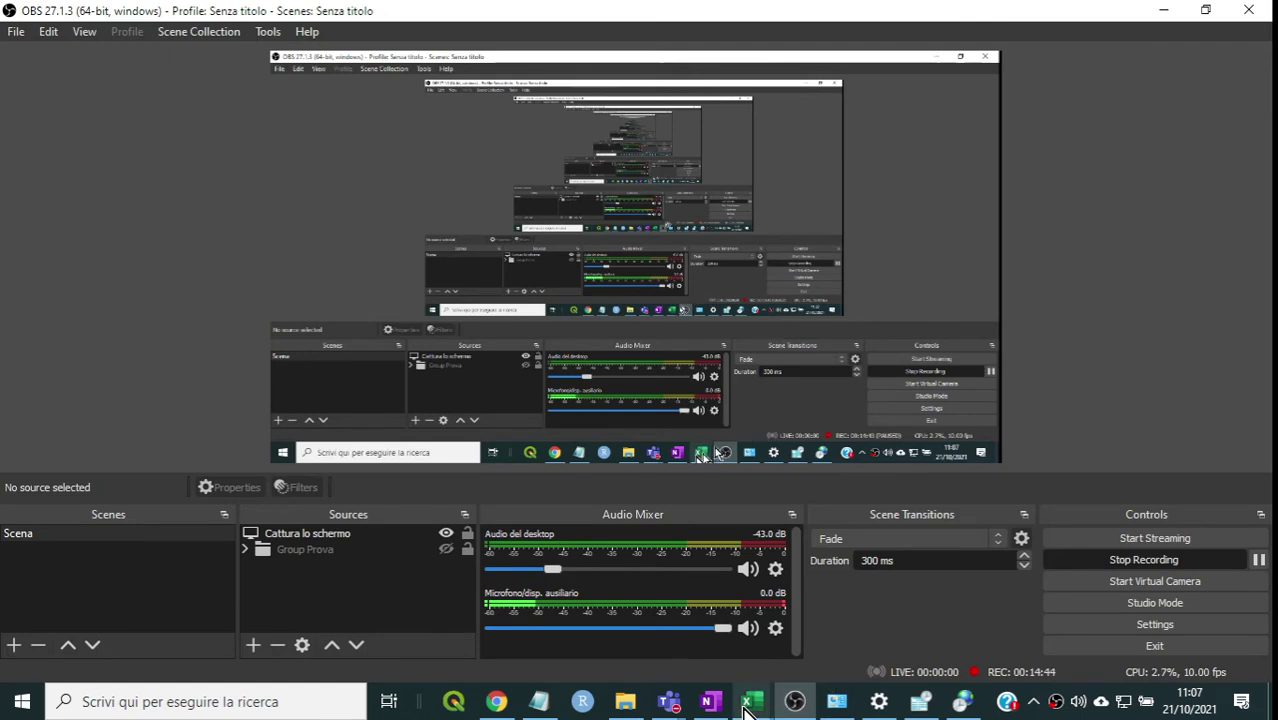
{"action": "left_click", "coordinate": [836, 708]}
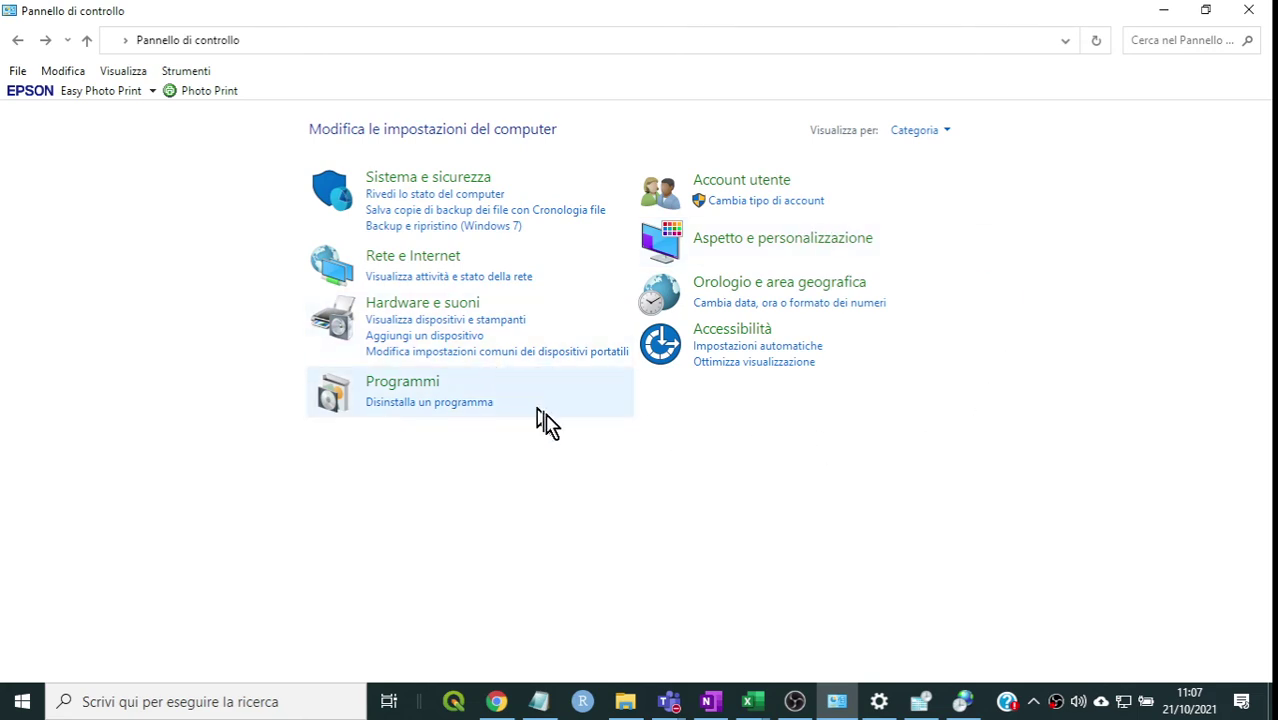
{"action": "left_click", "coordinate": [820, 304]}
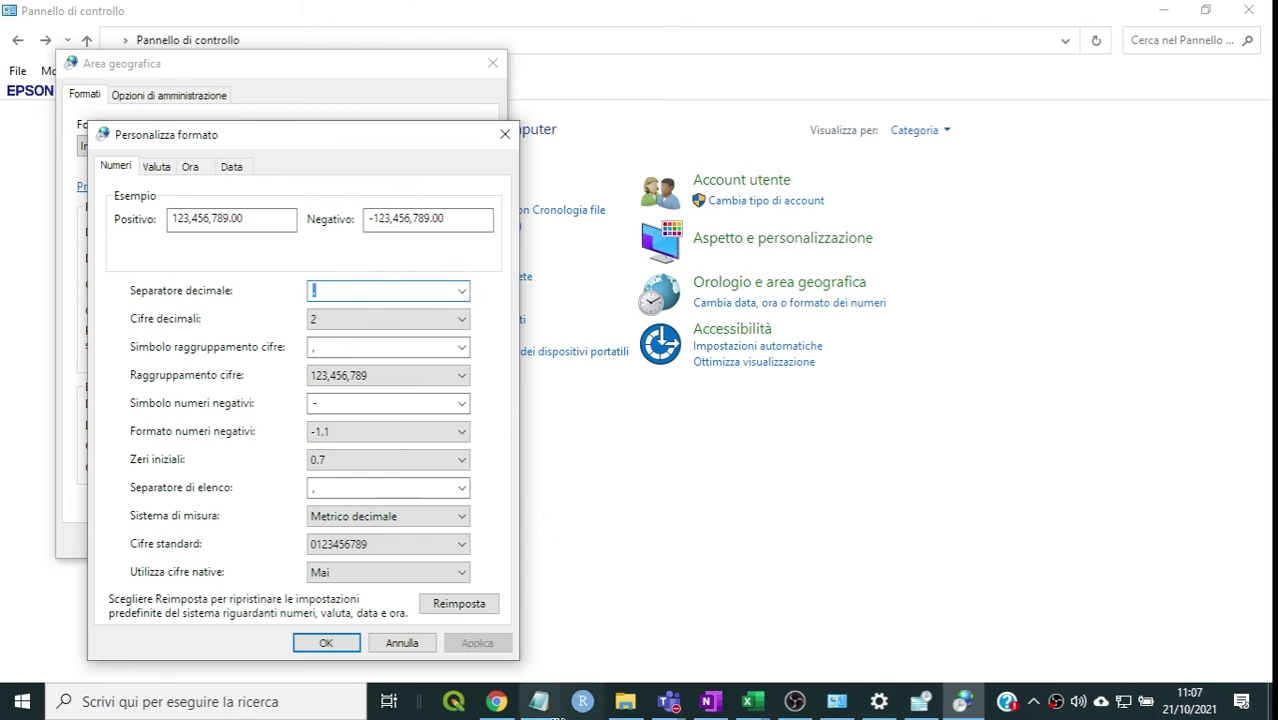
{"action": "left_click", "coordinate": [545, 710]}
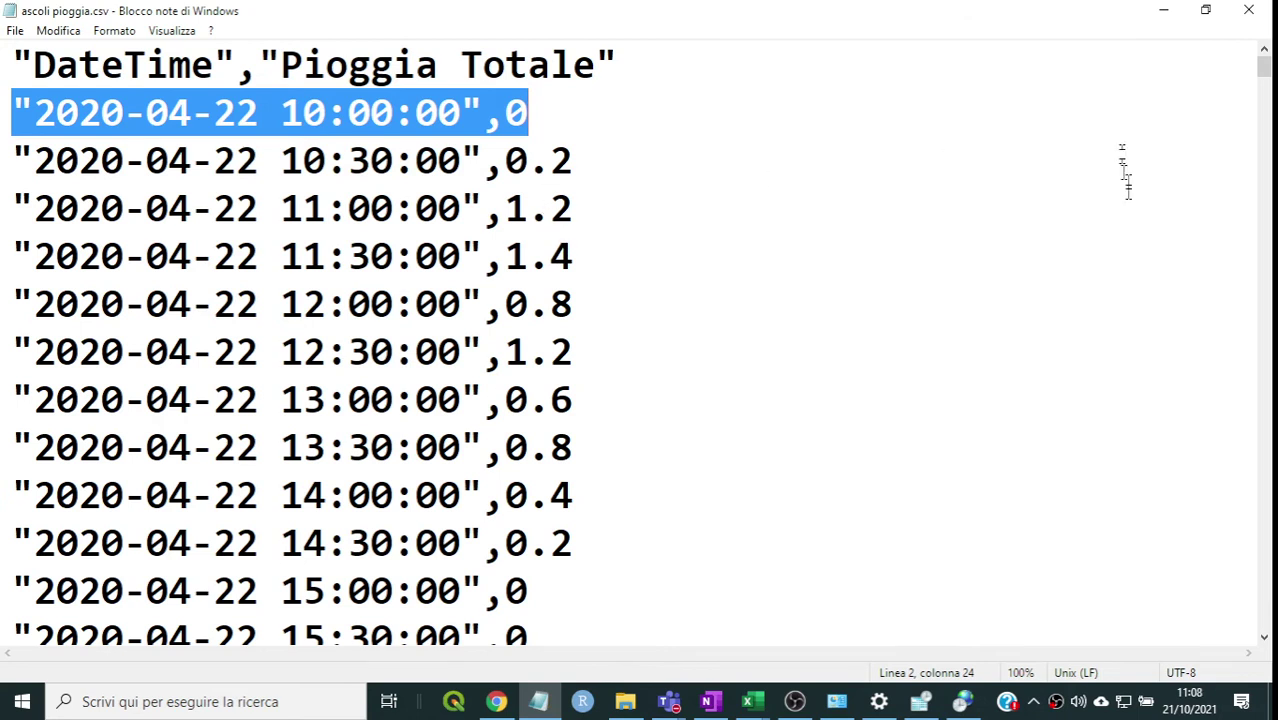
{"action": "left_click", "coordinate": [843, 706]}
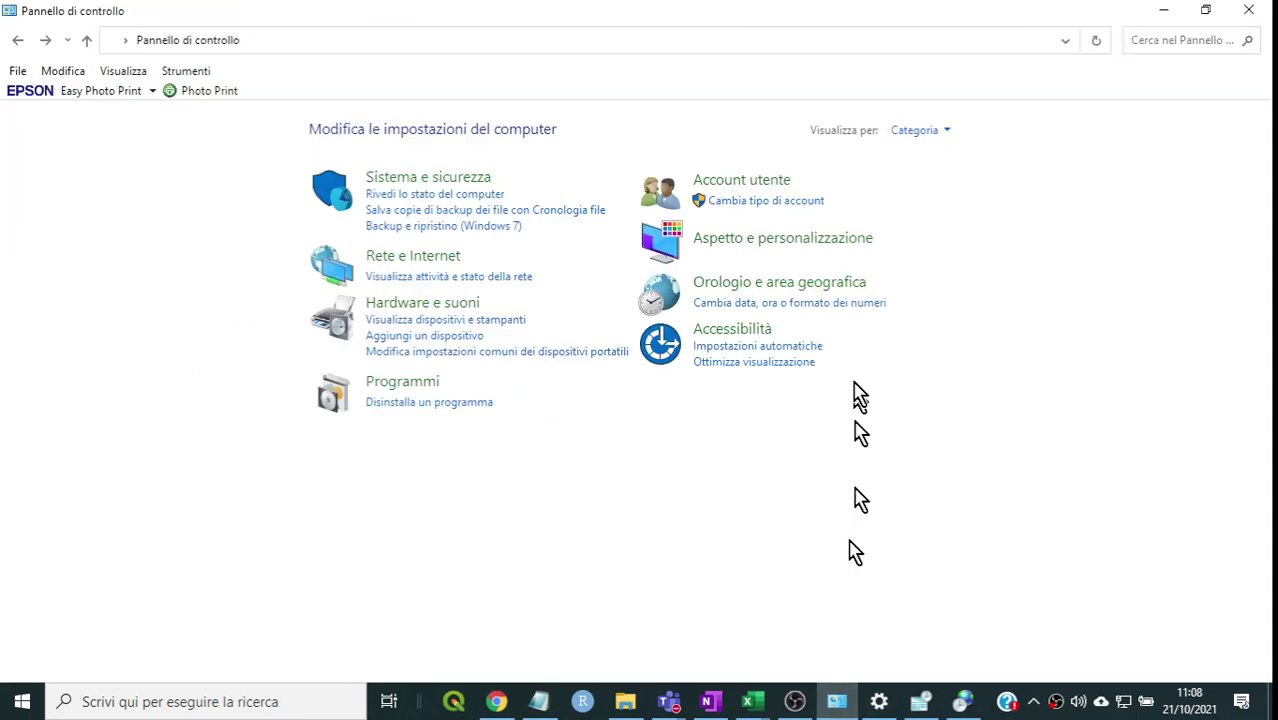
{"action": "left_click", "coordinate": [797, 313]}
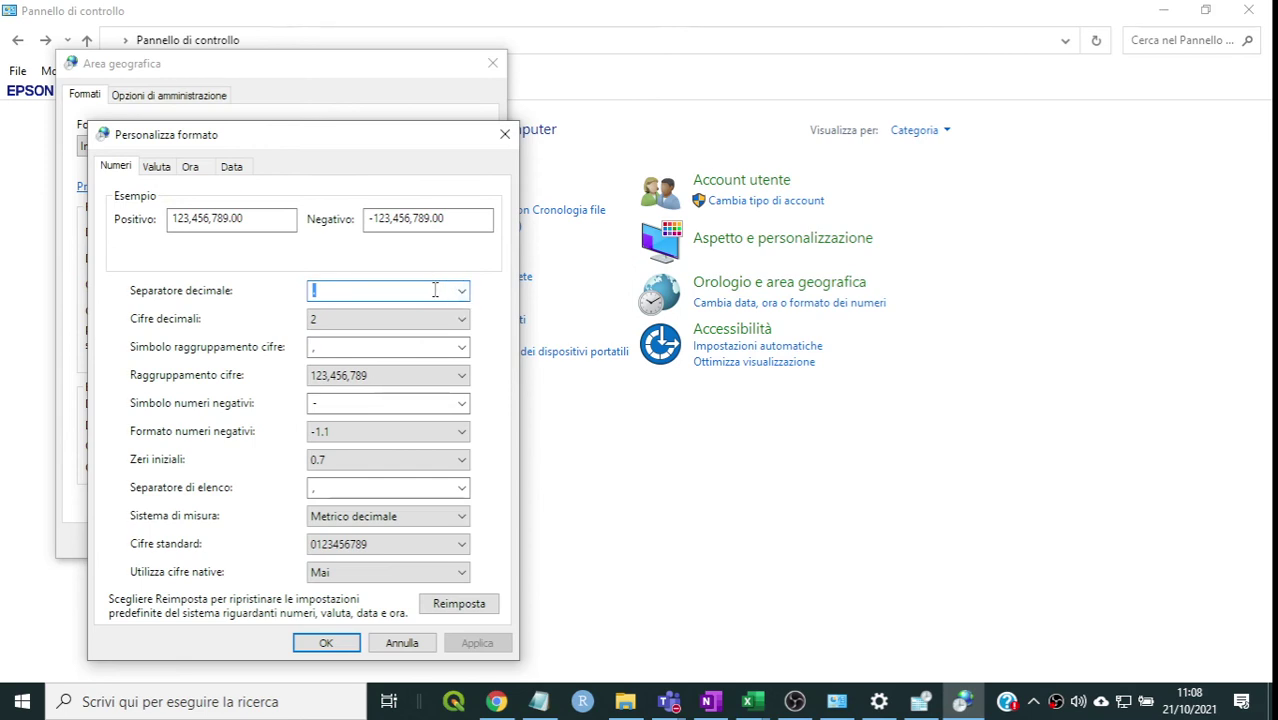
- Enter a comma as both the decimal separator and the list separator
{"action": "type", "text": ","}
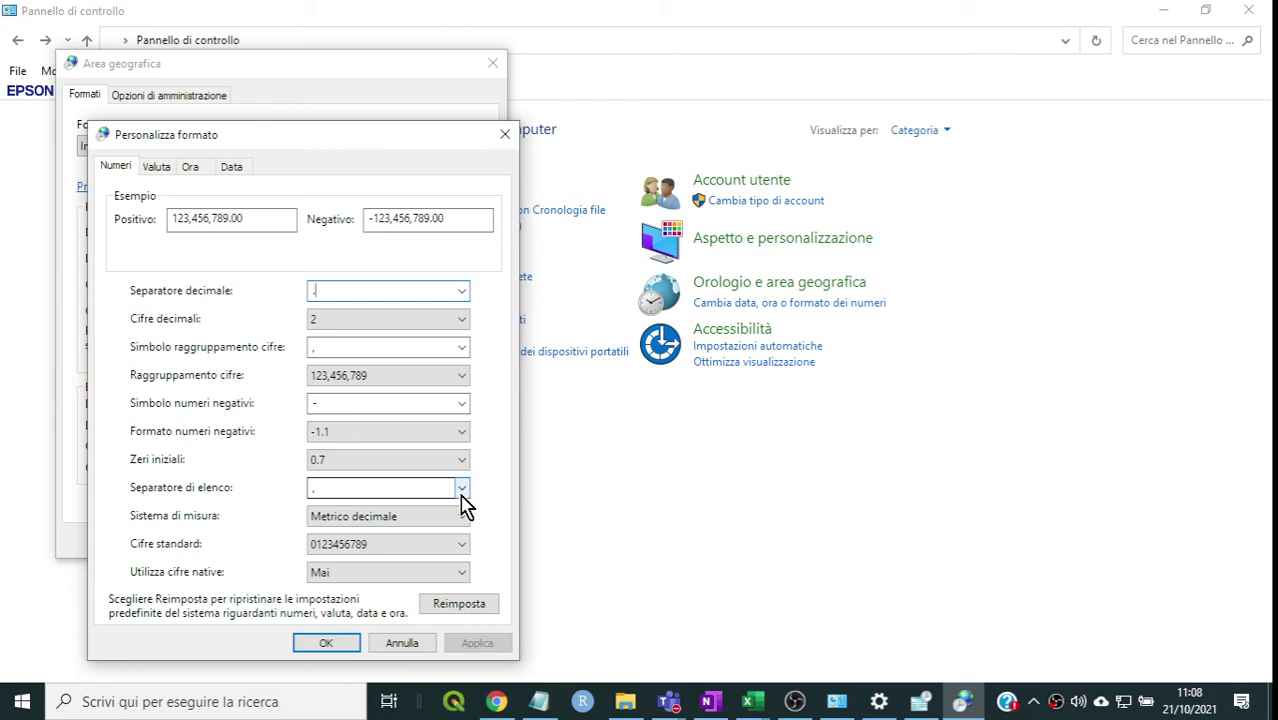
{"action": "left_click", "coordinate": [462, 488]}
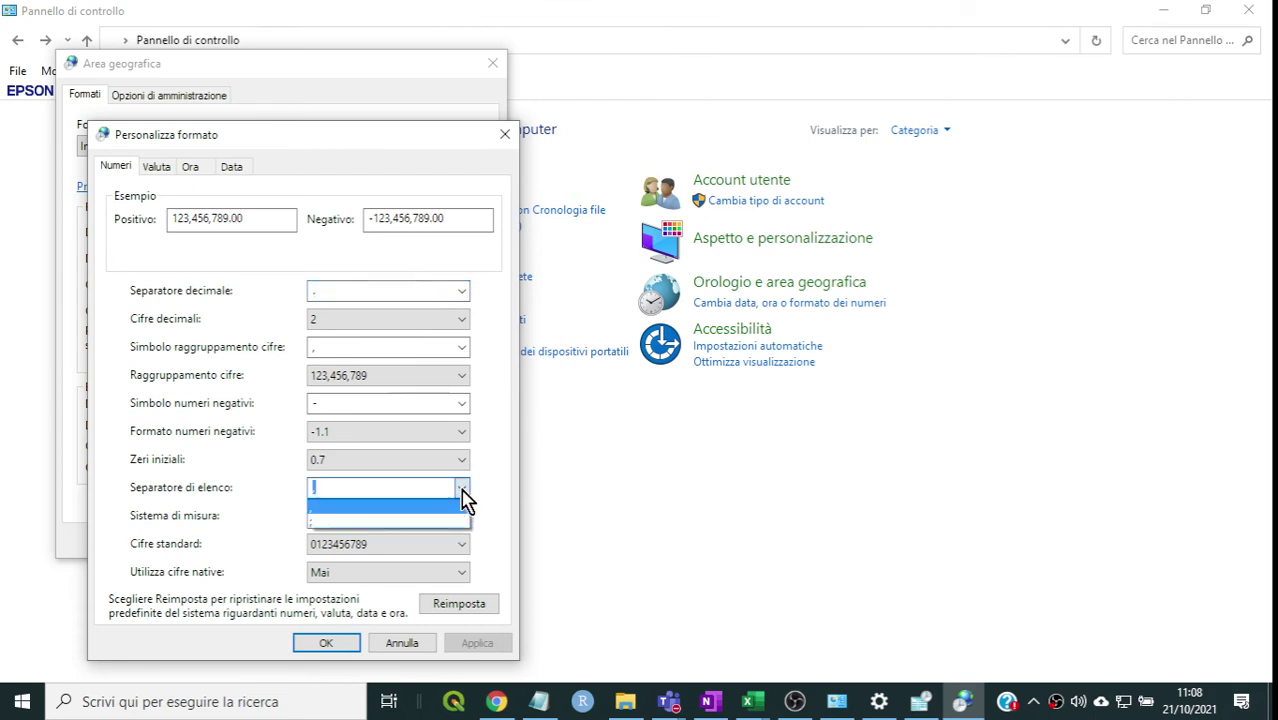
{"action": "left_click", "coordinate": [462, 489]}
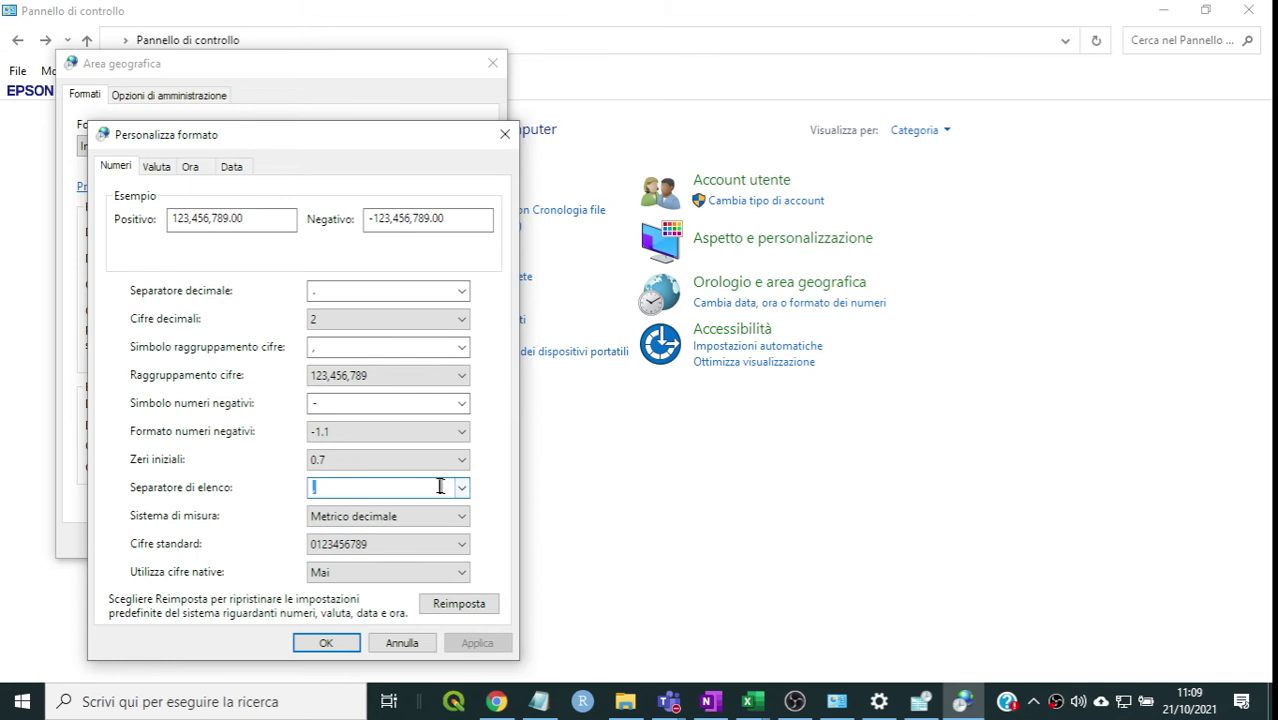
{"action": "type", "text": ","}
- Confirm Personalizza formato and Area geografica with OK to apply the new separators
{"action": "left_click", "coordinate": [322, 645]}
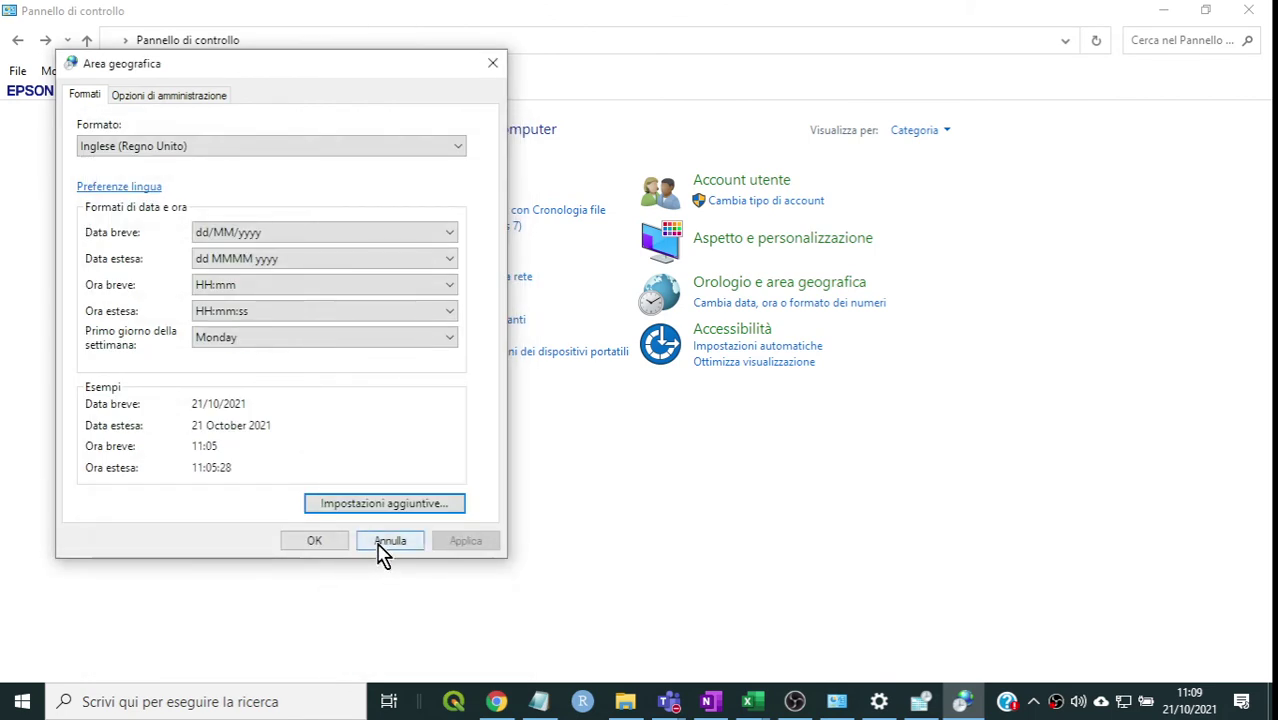
{"action": "left_click", "coordinate": [313, 545]}
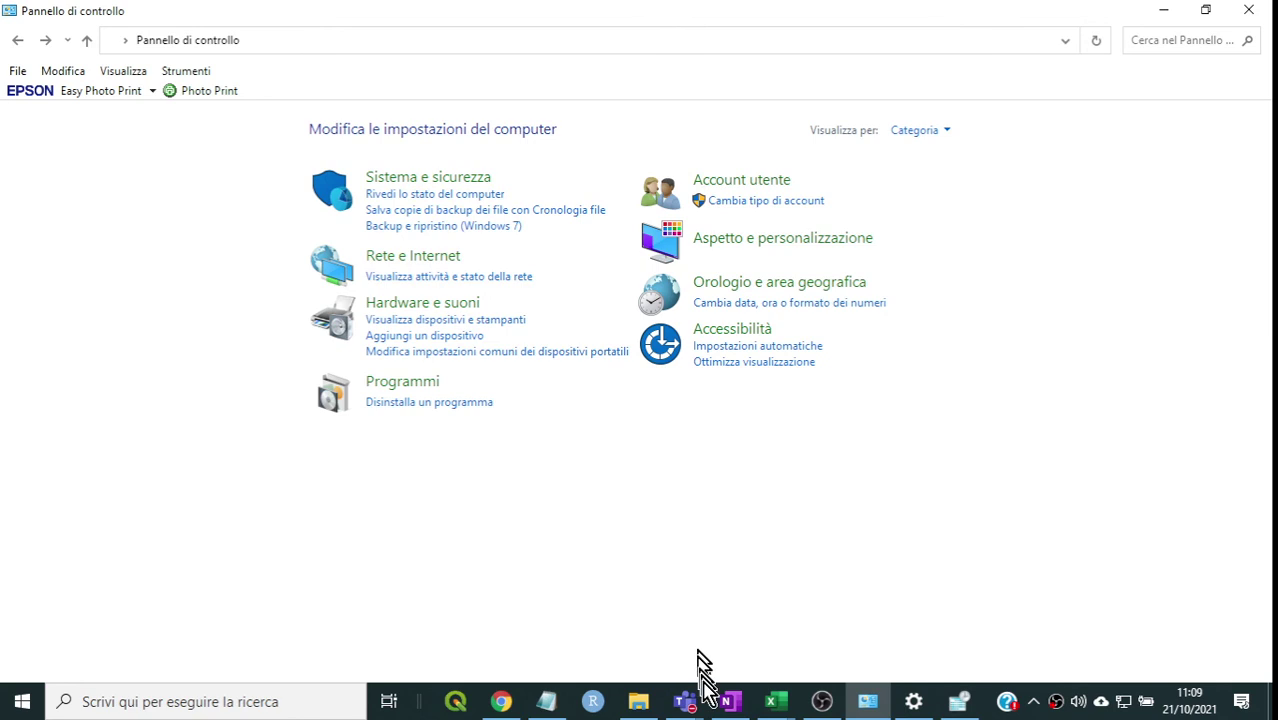
{"action": "mouse_move", "coordinate": [774, 700]}
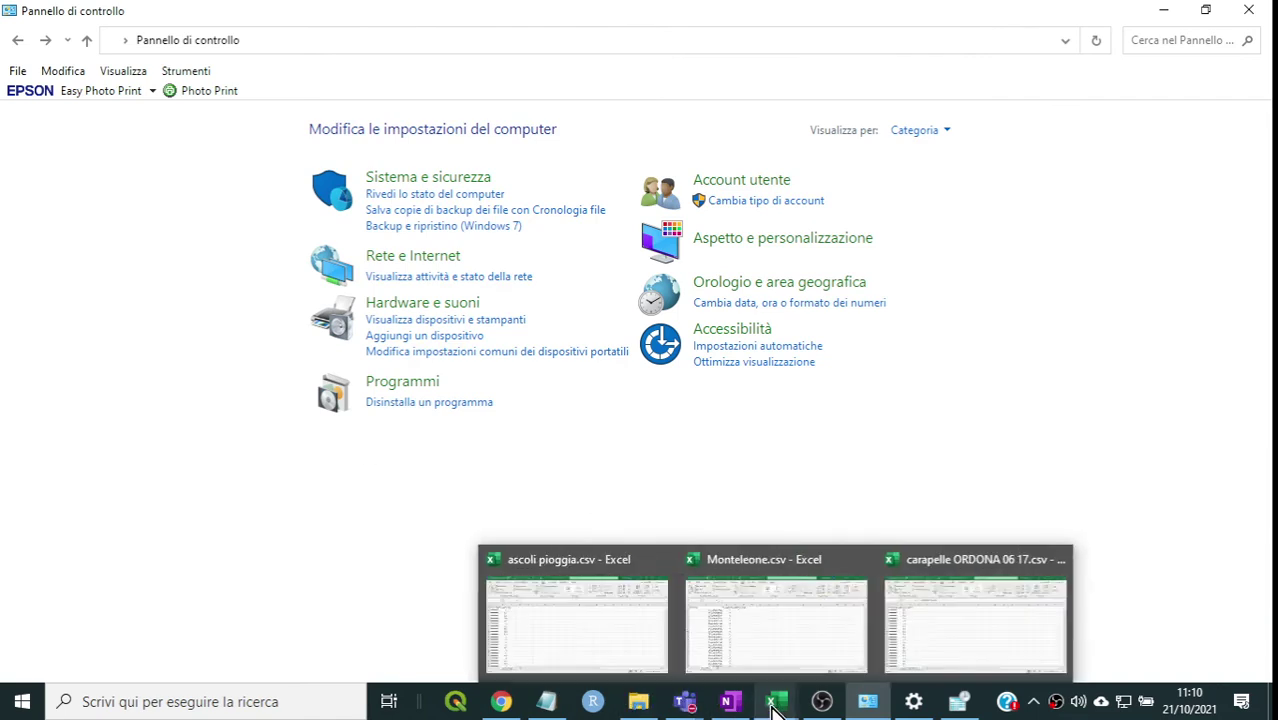
- Switch to ascoli pioggia.csv in Excel and widen column A so its full dates replace ########
{"action": "left_click", "coordinate": [758, 645]}
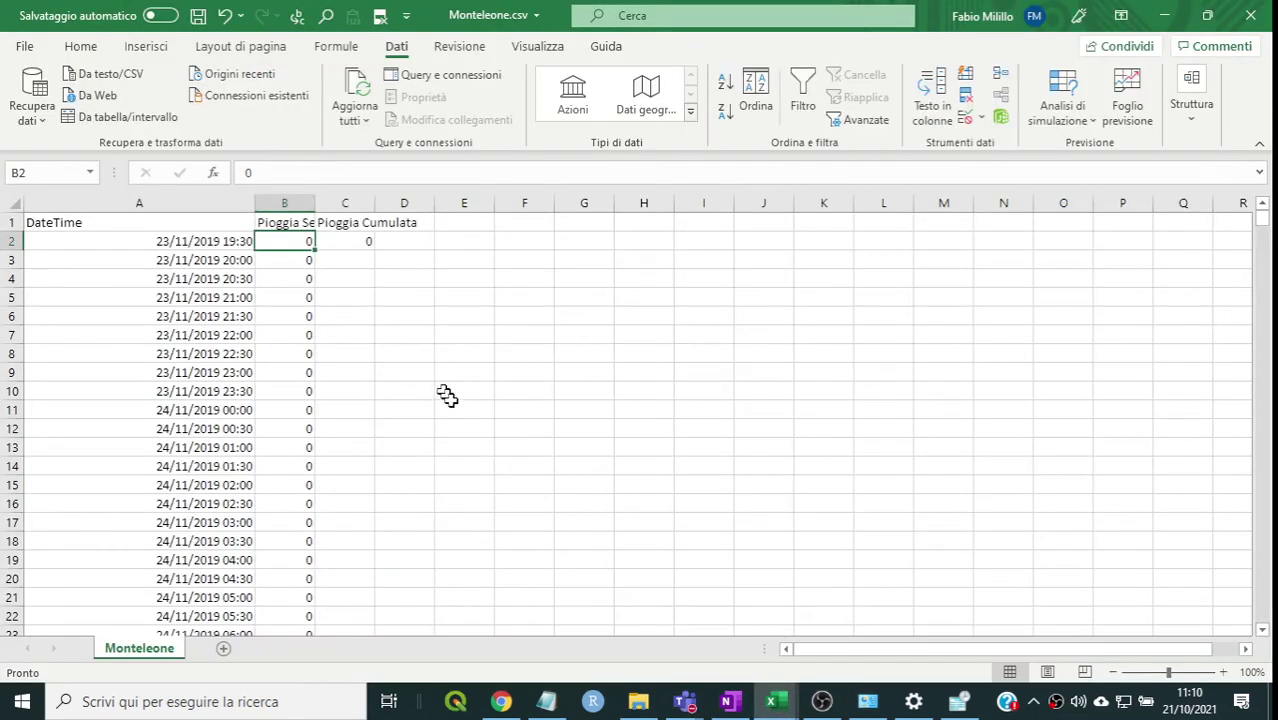
{"action": "mouse_move", "coordinate": [785, 708]}
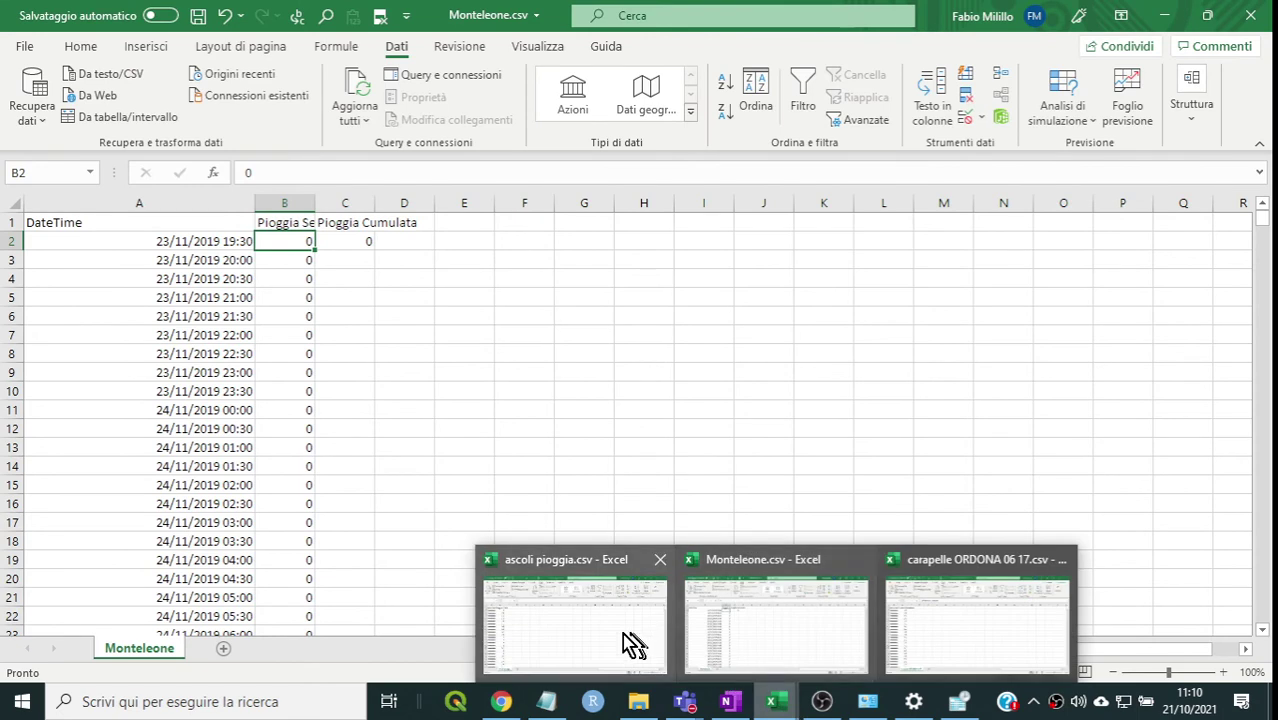
{"action": "left_click", "coordinate": [620, 641]}
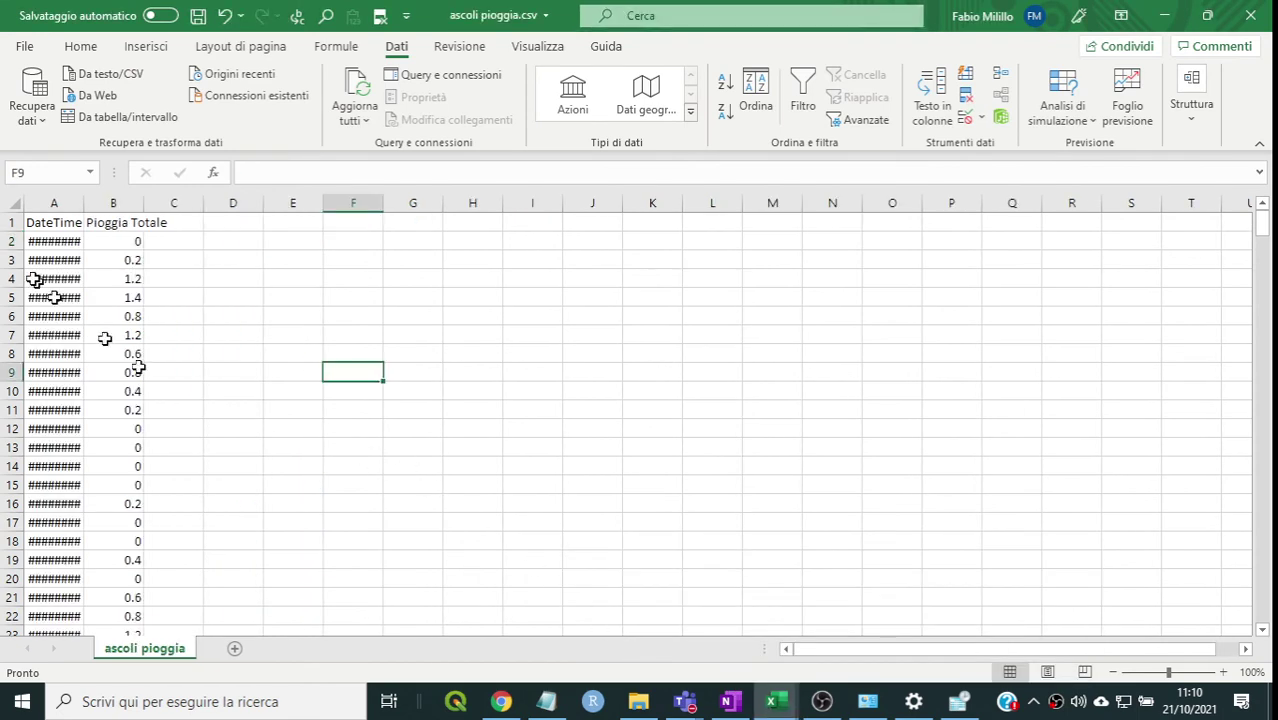
{"action": "left_click_drag", "start_coordinate": [78, 208], "coordinate": [169, 213]}
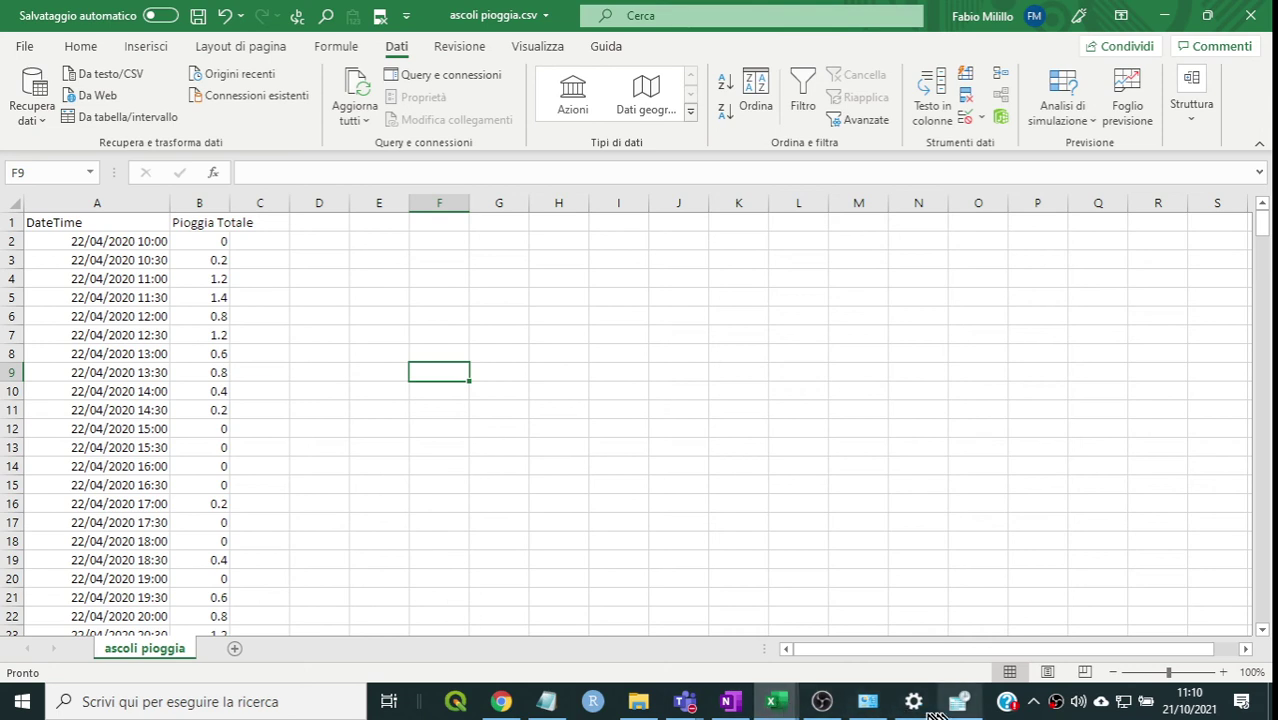
{"action": "mouse_move", "coordinate": [825, 708]}
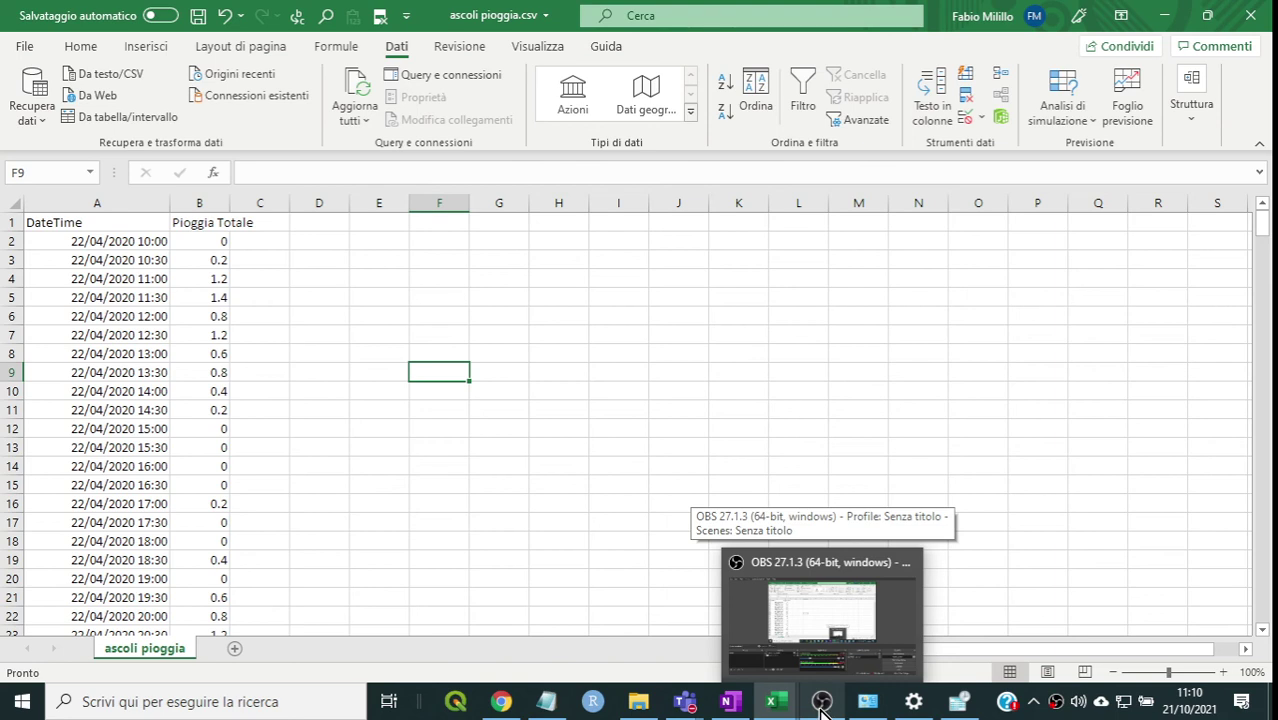
{"action": "left_click", "coordinate": [822, 702]}
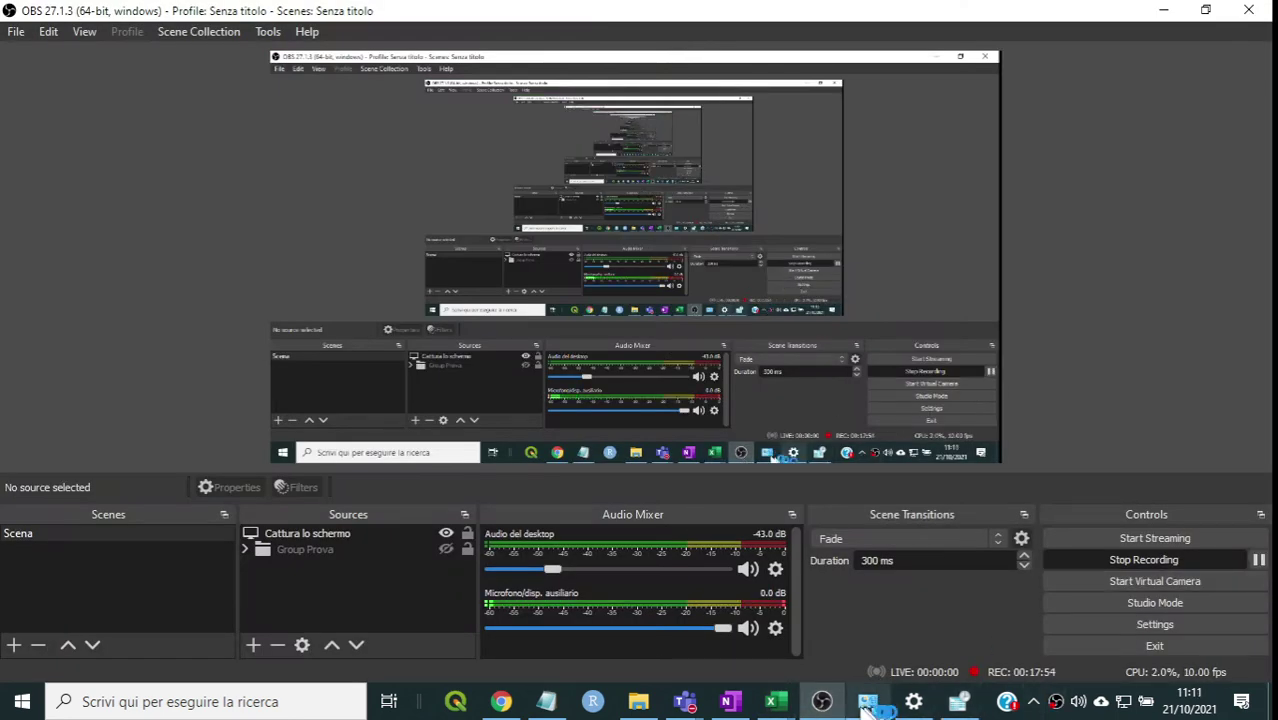
- Back in ascoli pioggia, widen column A to show the full dates and column B to fit Pioggia Totale
{"action": "mouse_move", "coordinate": [778, 703]}
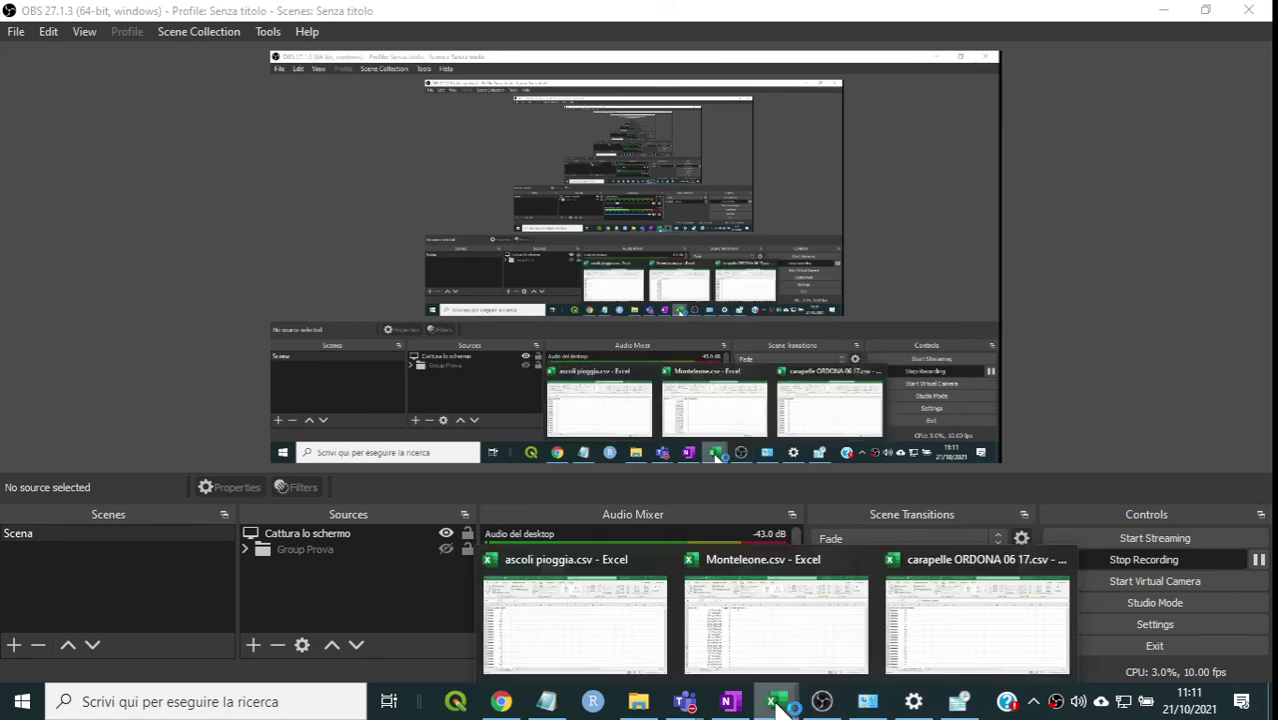
{"action": "left_click", "coordinate": [592, 620]}
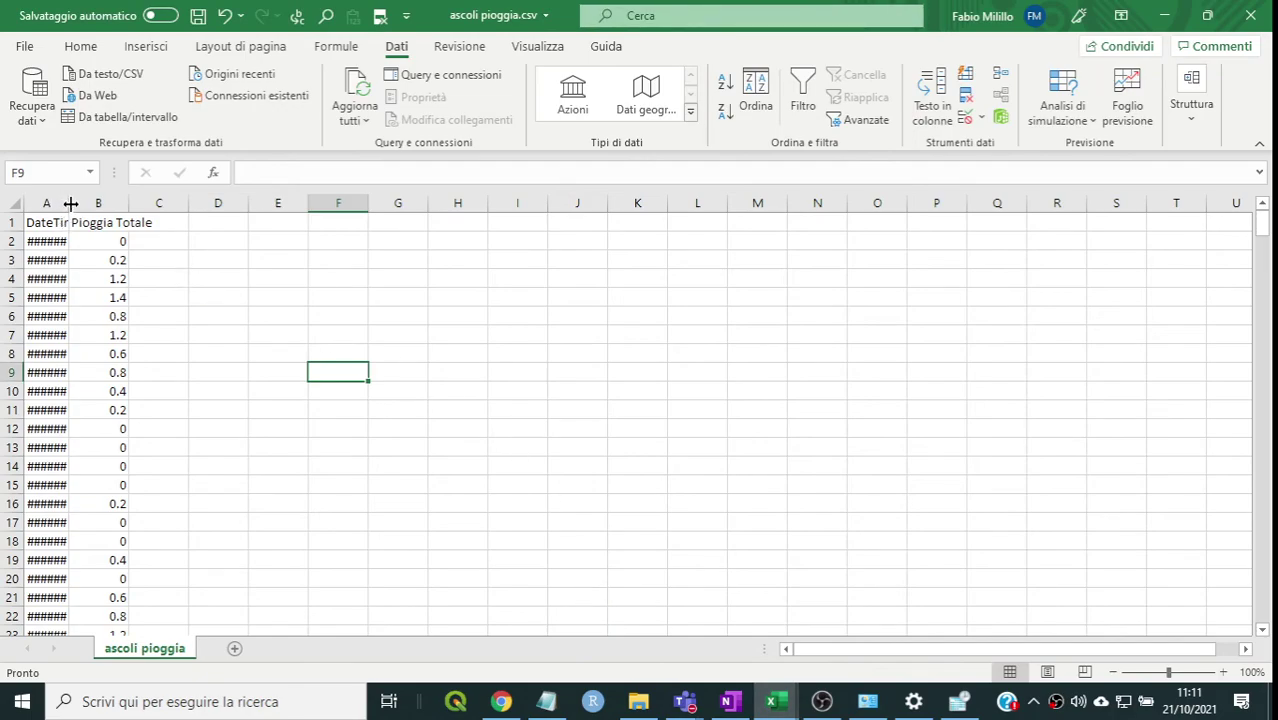
{"action": "left_click_drag", "start_coordinate": [71, 203], "coordinate": [266, 220]}
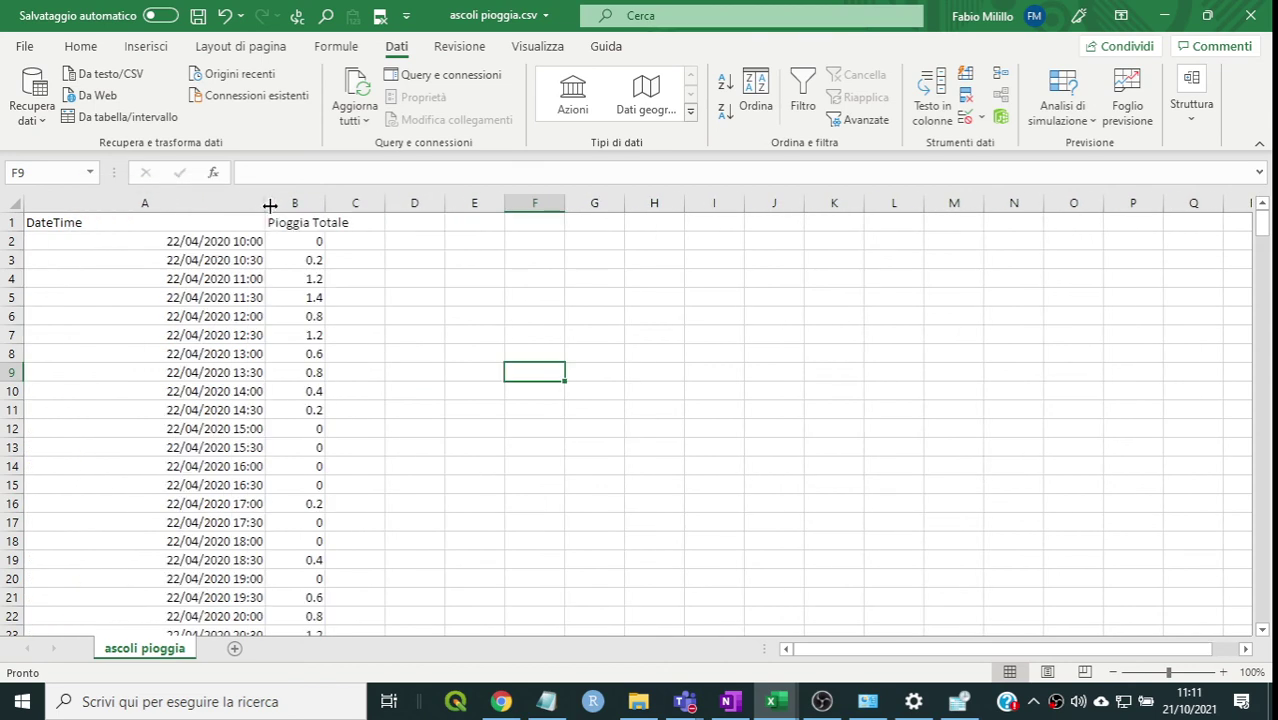
{"action": "left_click_drag", "start_coordinate": [269, 205], "coordinate": [51, 204]}
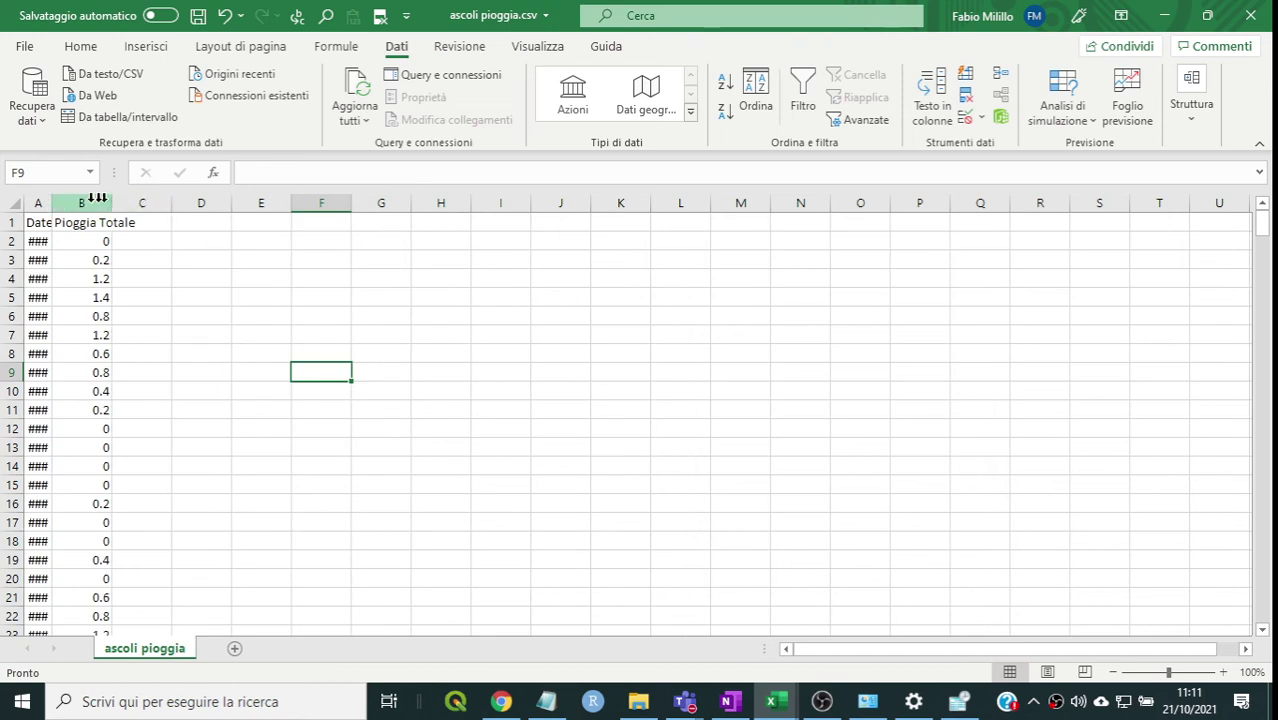
{"action": "left_click_drag", "start_coordinate": [81, 203], "coordinate": [133, 207]}
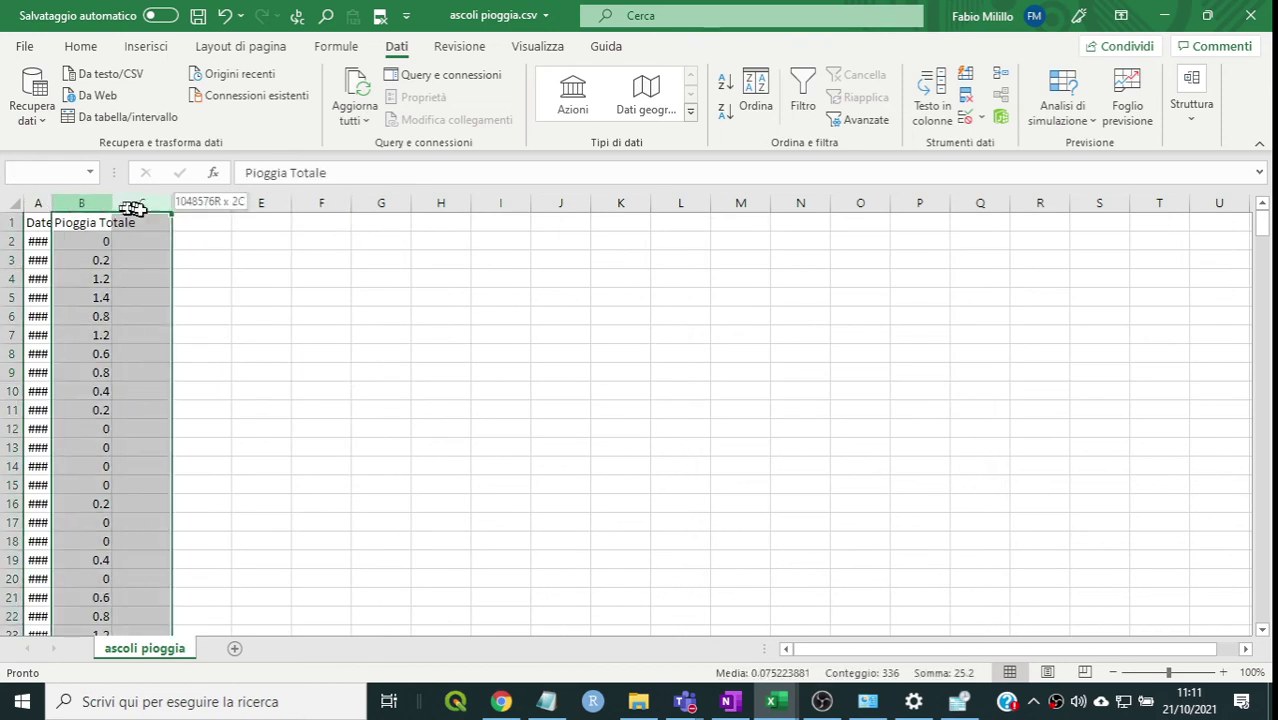
{"action": "left_click", "coordinate": [321, 261]}
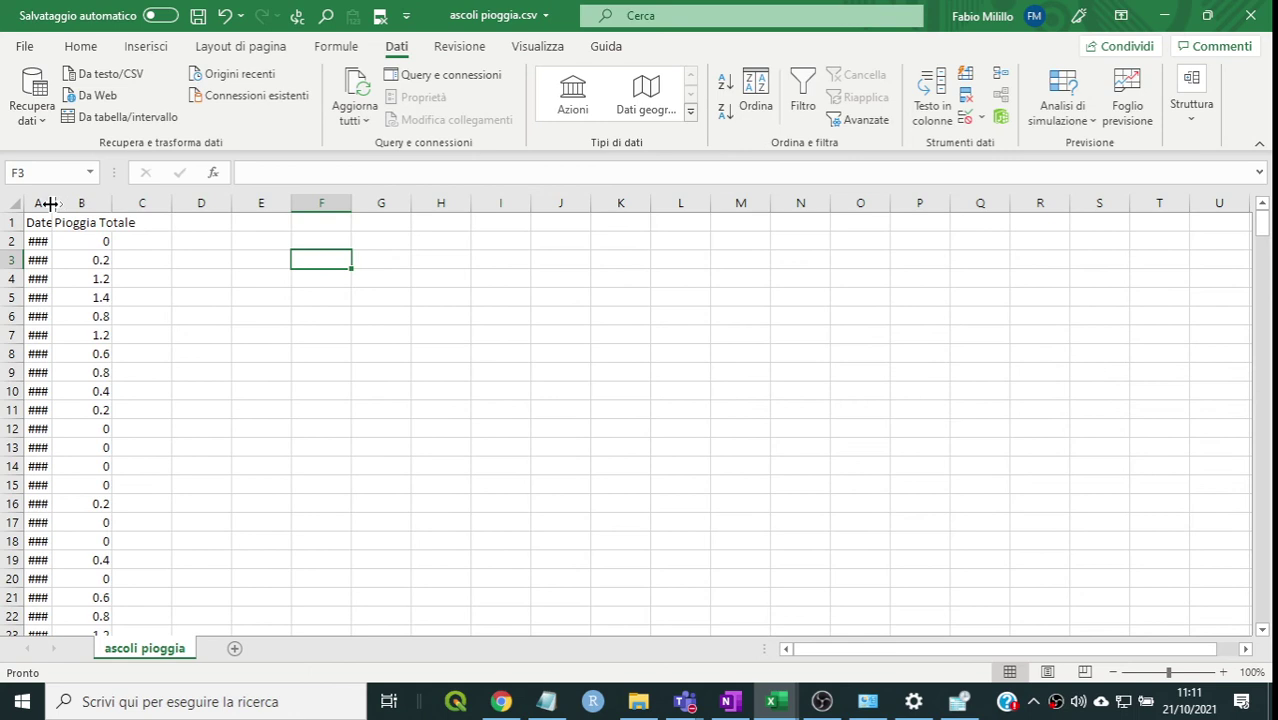
{"action": "left_click_drag", "start_coordinate": [50, 203], "coordinate": [206, 205]}
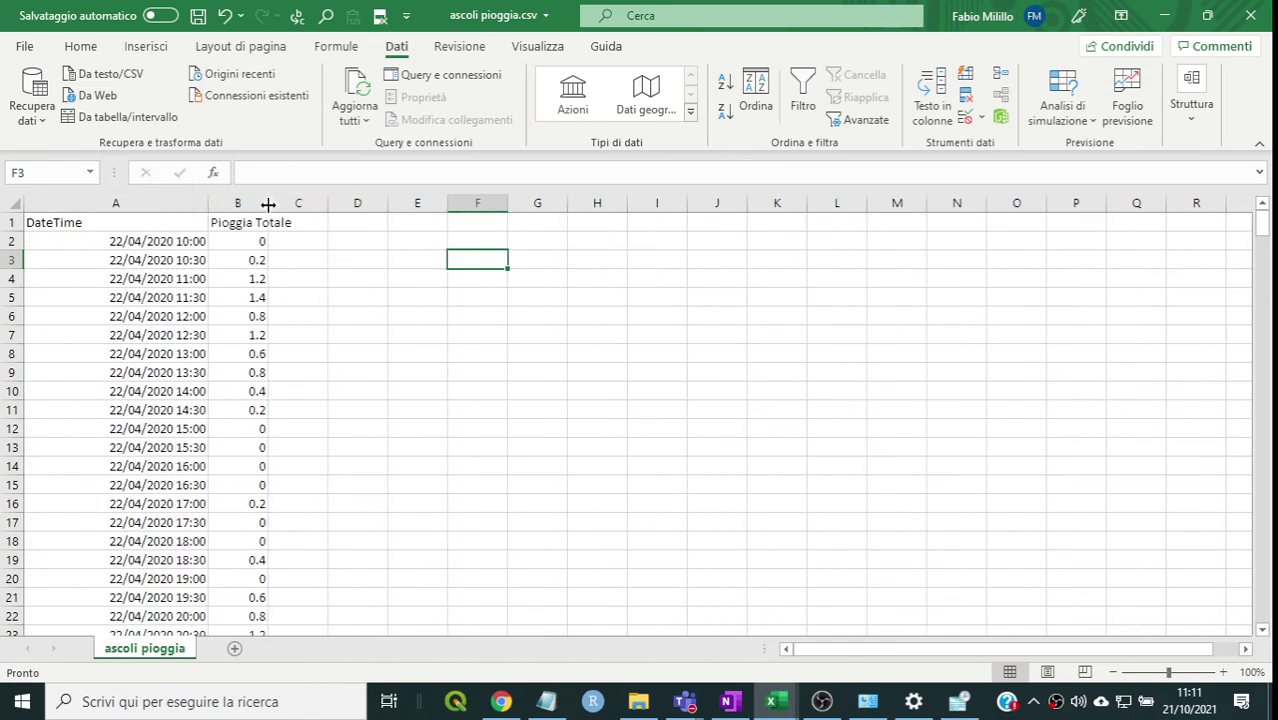
{"action": "left_click_drag", "start_coordinate": [268, 204], "coordinate": [325, 204]}
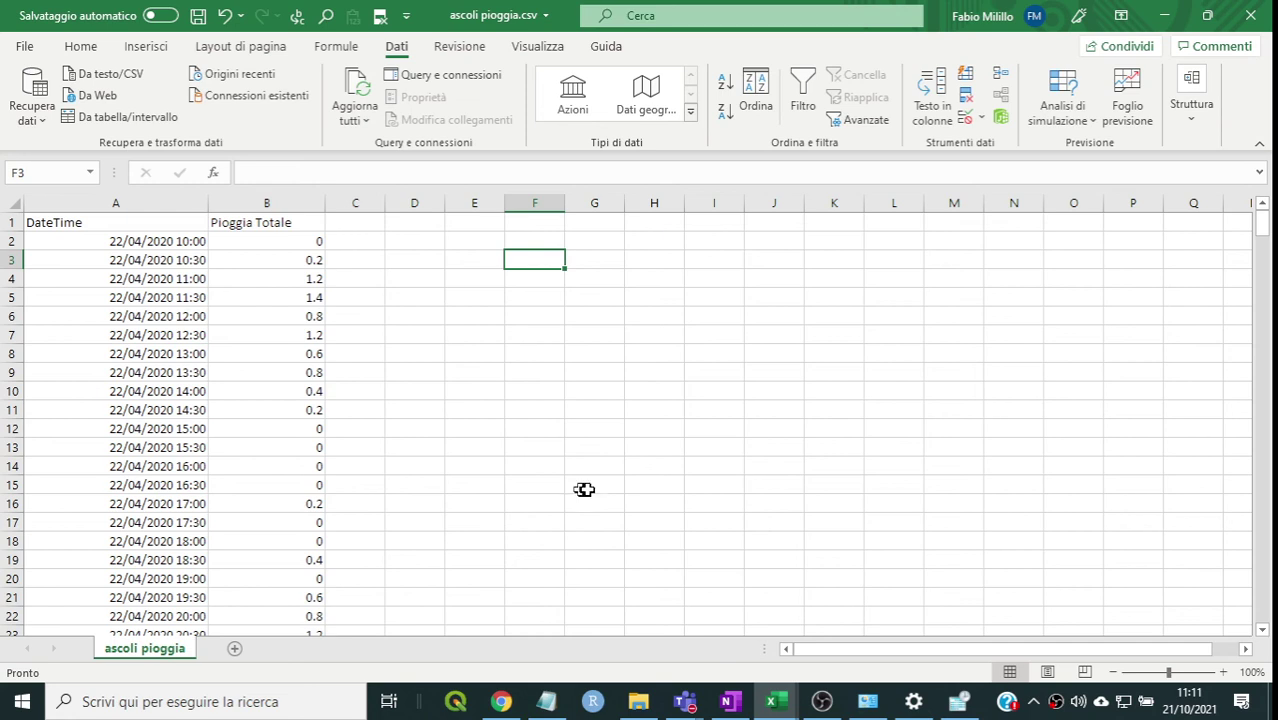
- Zoom the sheet to 130% and bring the workbook back in front of the screen recorder
{"action": "left_click", "coordinate": [1222, 672]}
{"action": "left_click", "coordinate": [1222, 672]}
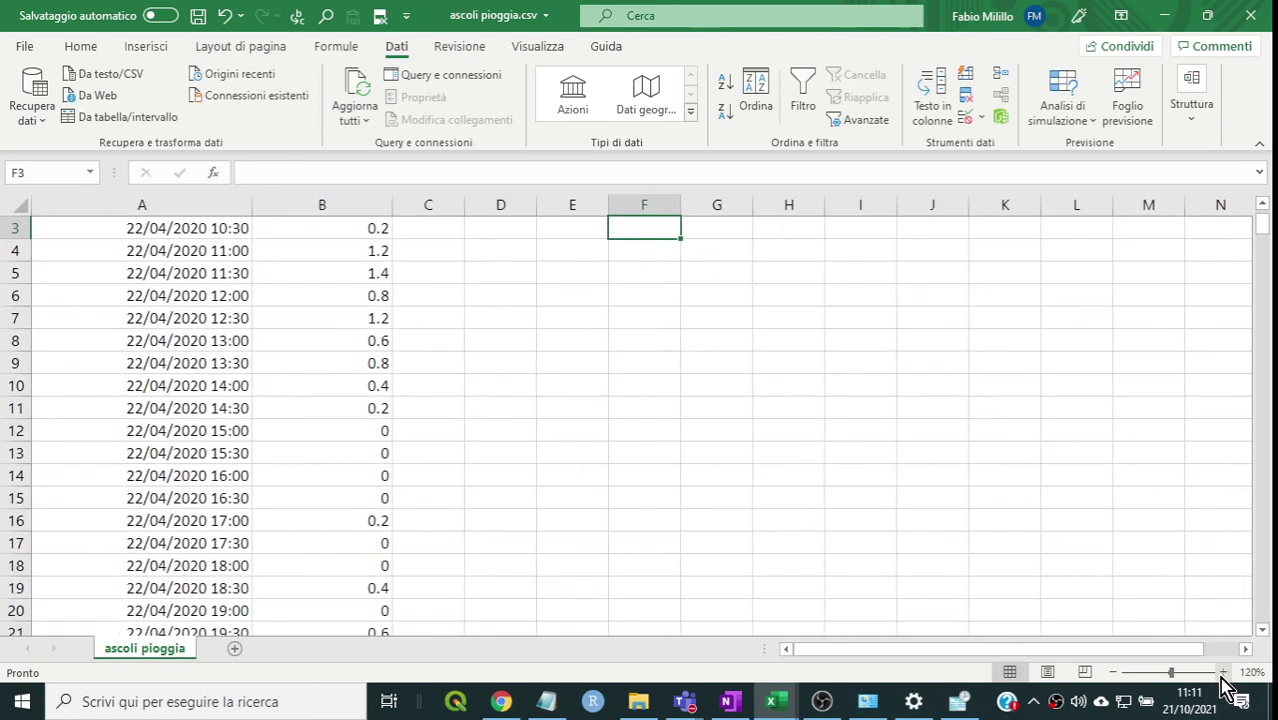
{"action": "left_click", "coordinate": [1222, 672]}
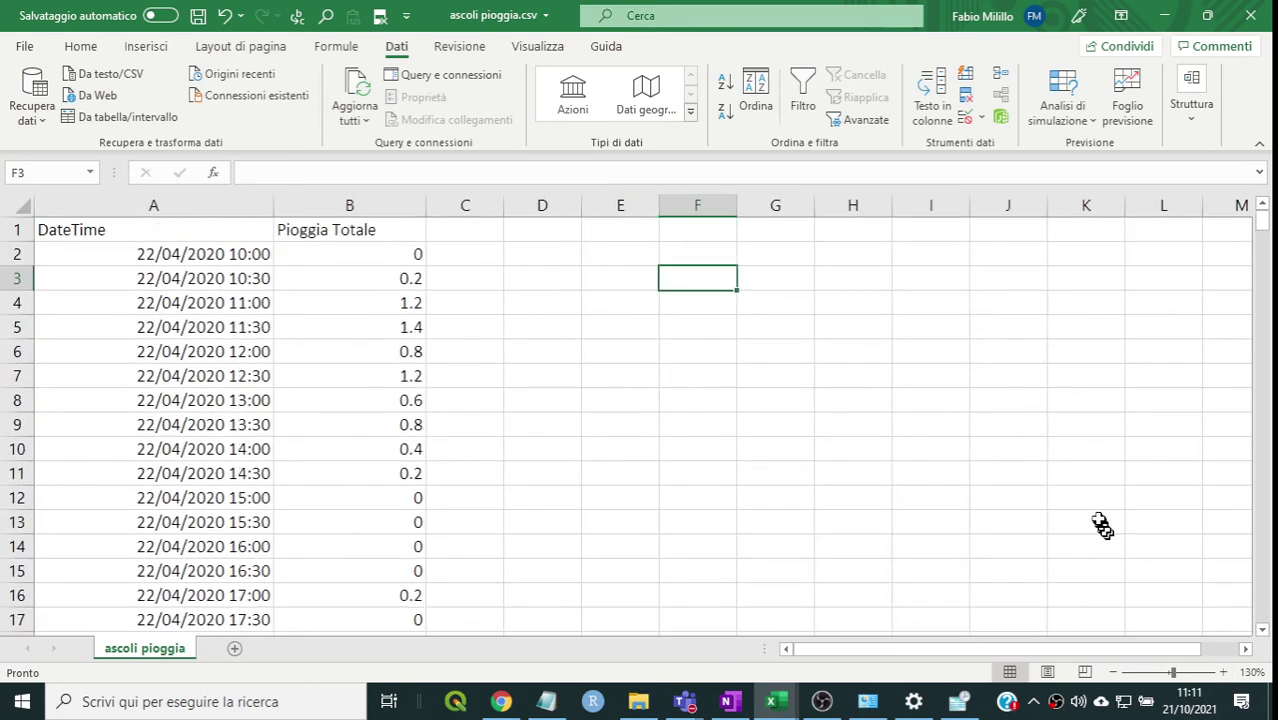
{"action": "left_click", "coordinate": [821, 701]}
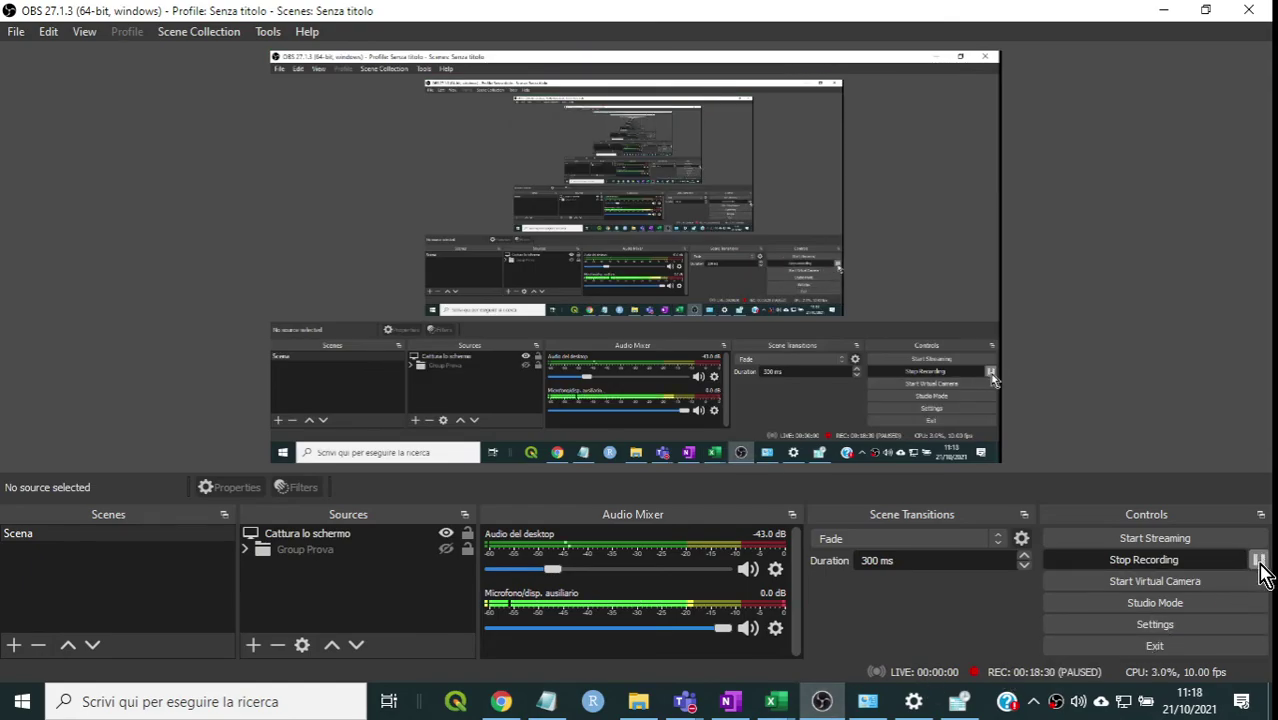
{"action": "mouse_move", "coordinate": [783, 706]}
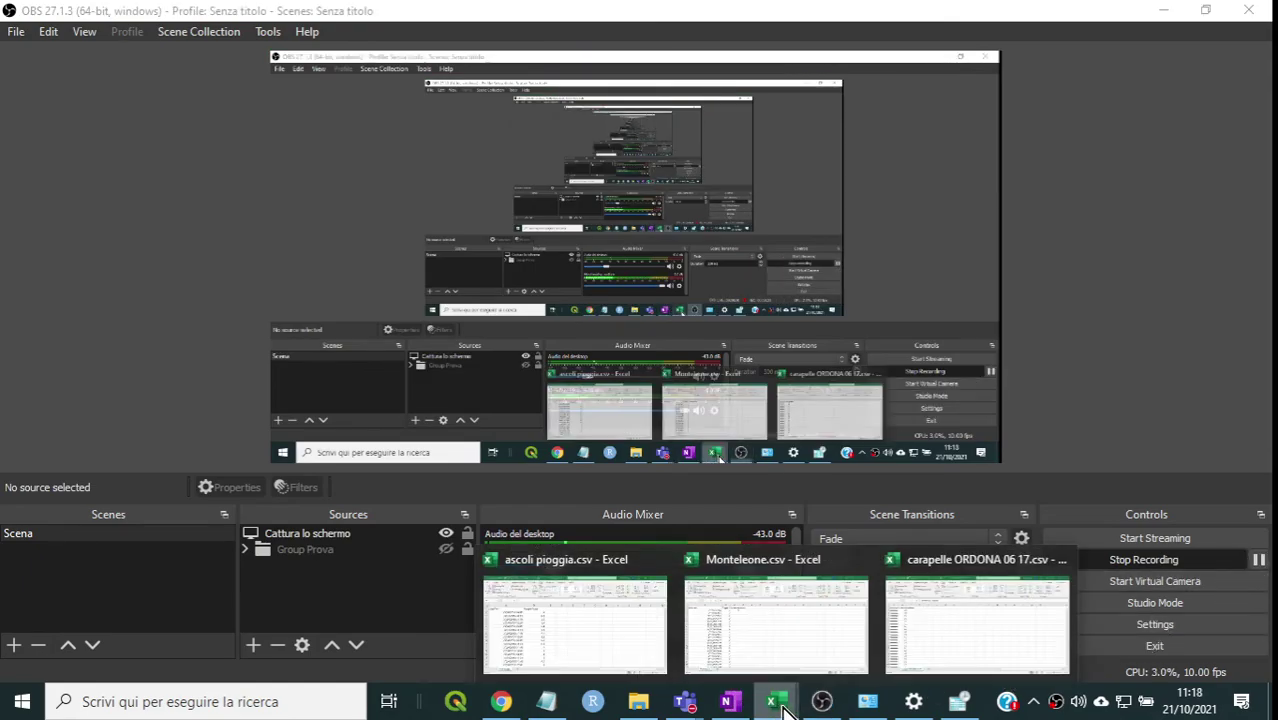
{"action": "left_click", "coordinate": [622, 663]}
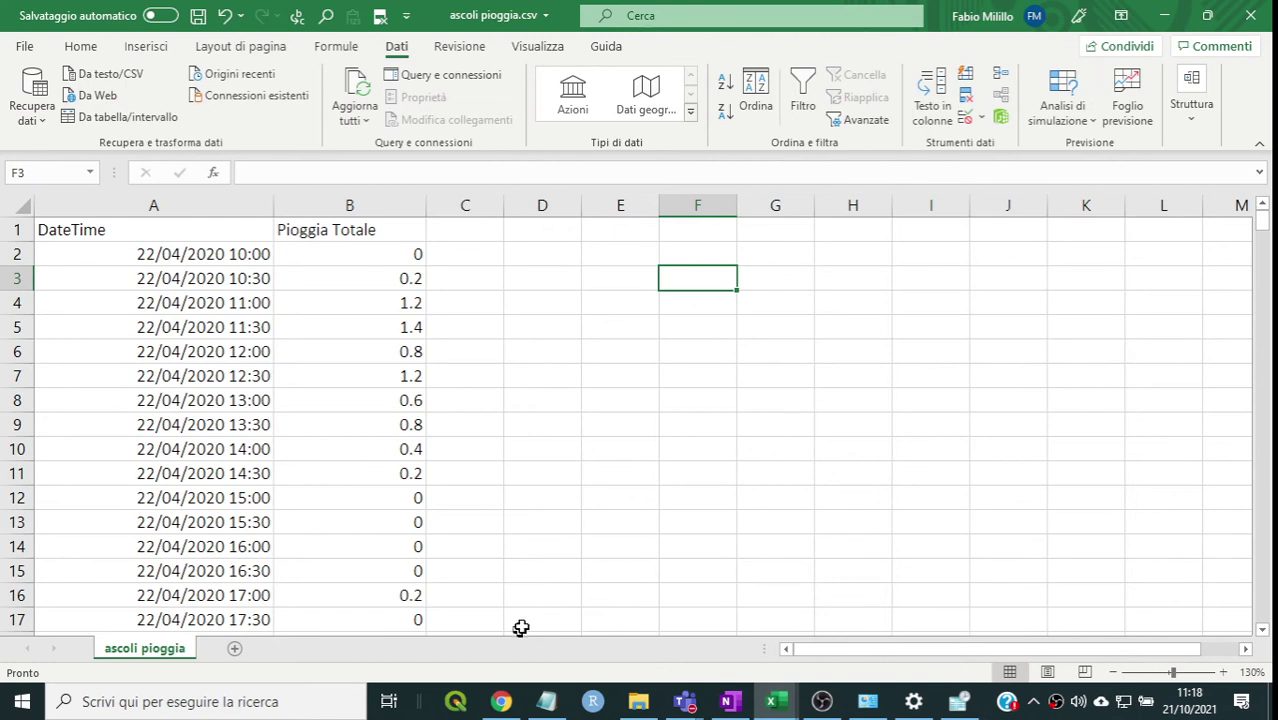
{"action": "mouse_move", "coordinate": [545, 702]}
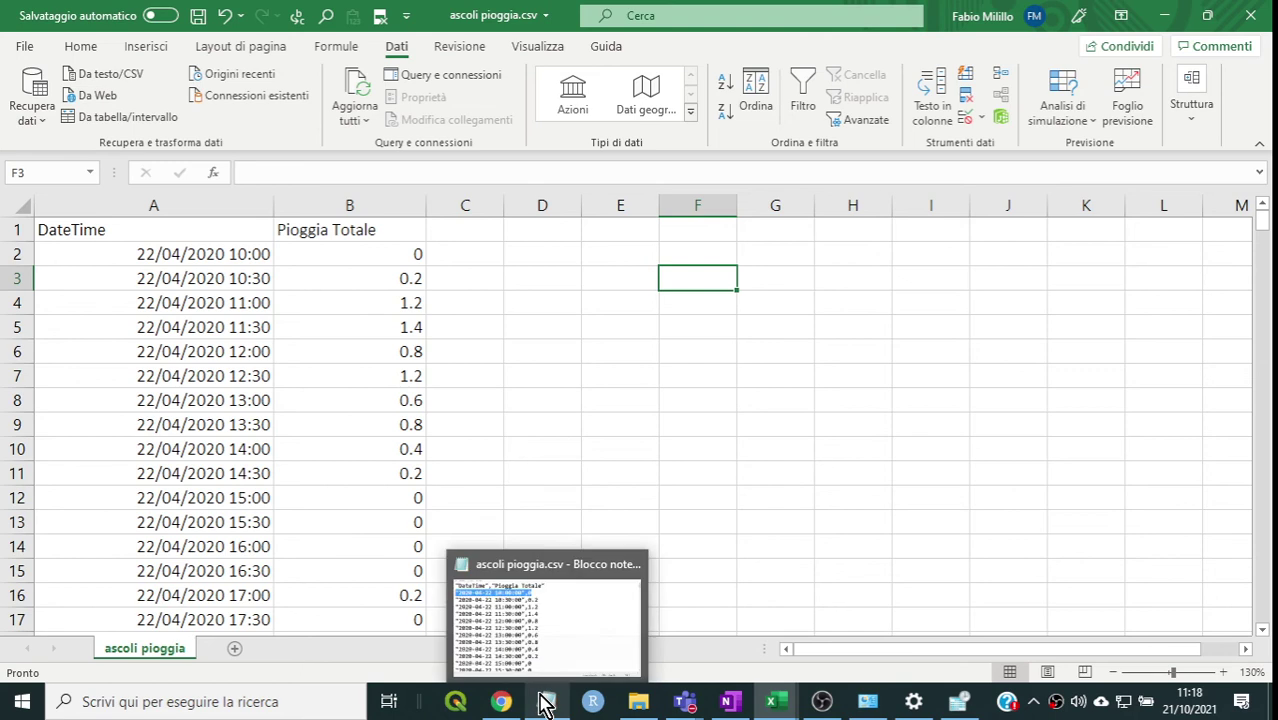
{"action": "left_click", "coordinate": [546, 702]}
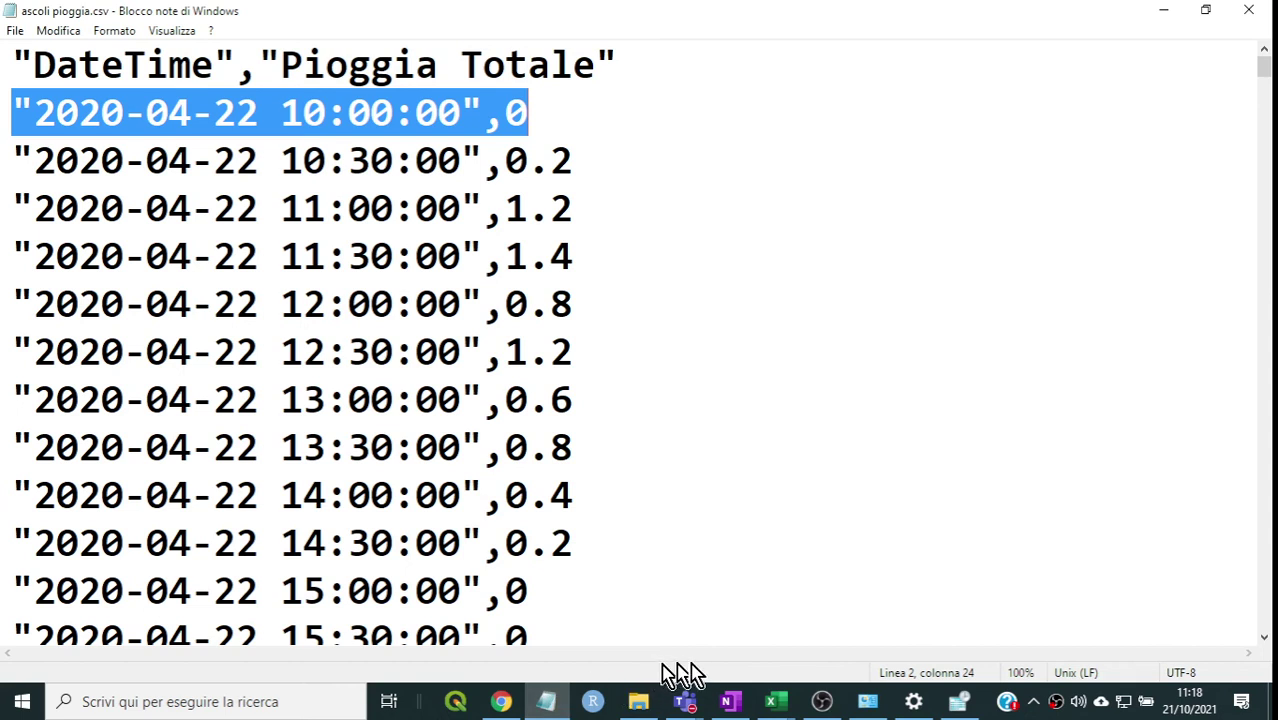
{"action": "left_click", "coordinate": [1165, 12]}
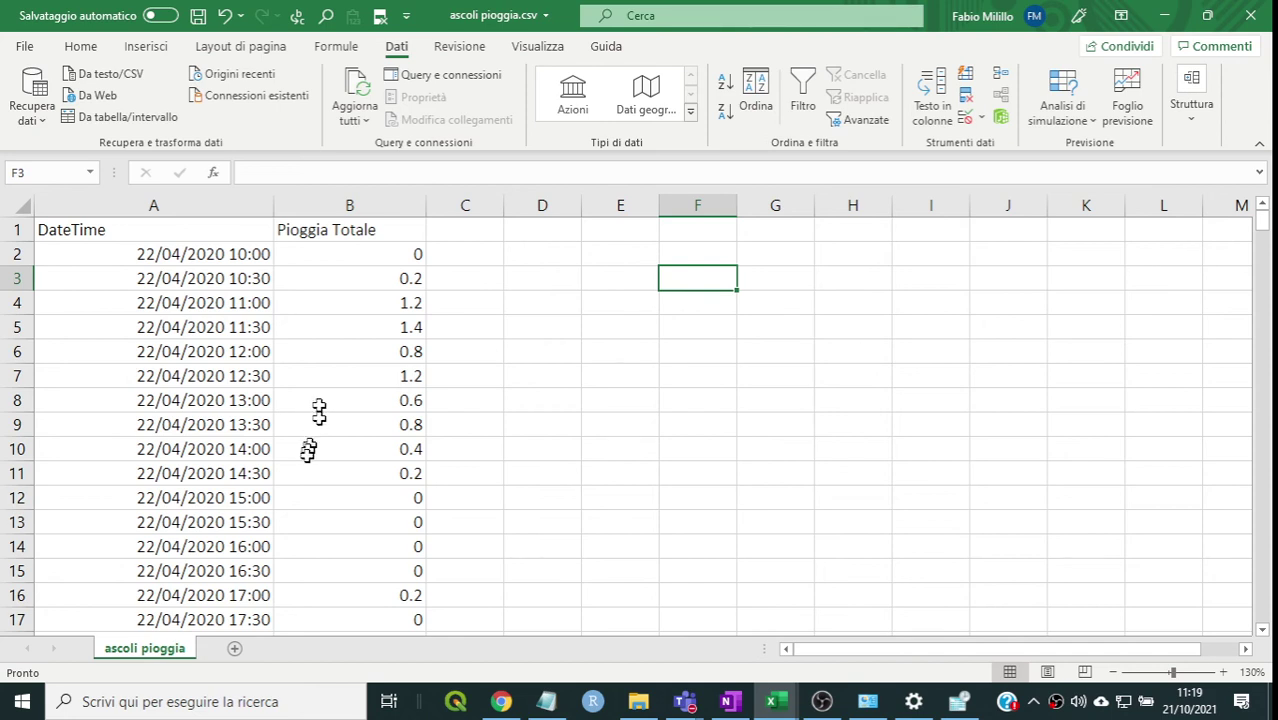
- Open the File menu's Salva con nome page for ascoli pioggia
{"action": "mouse_move", "coordinate": [547, 708]}
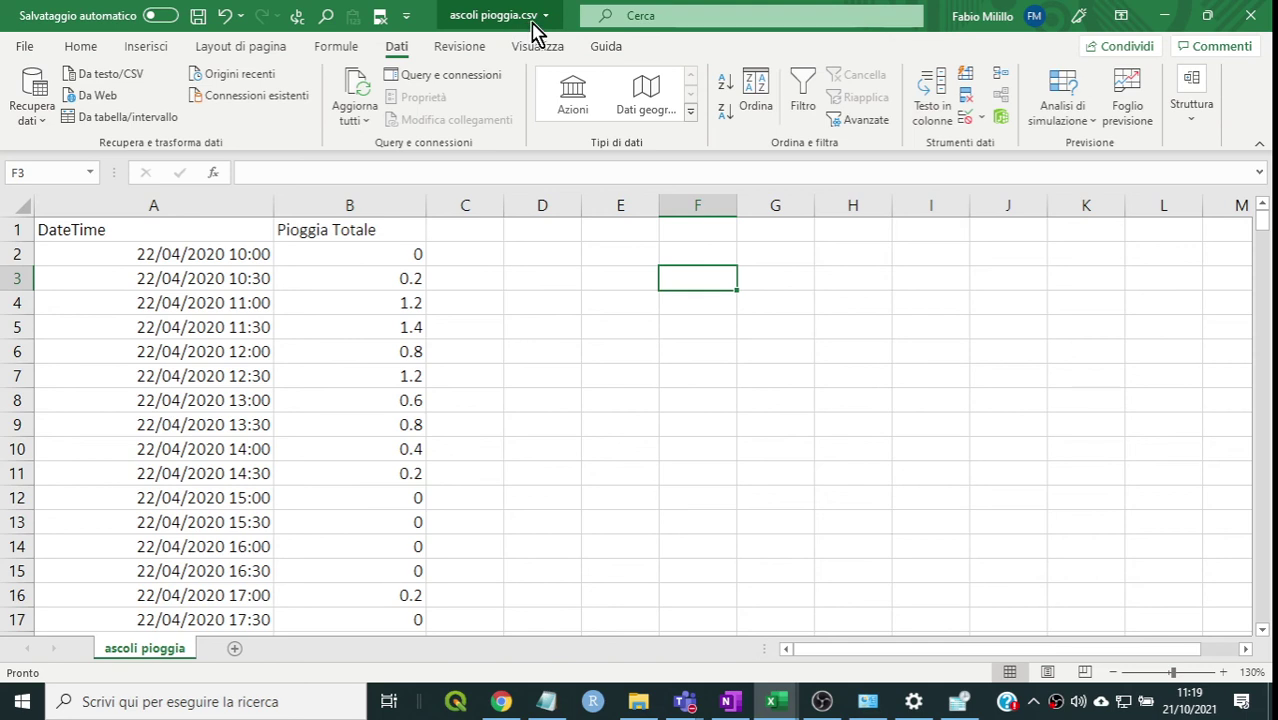
{"action": "left_click", "coordinate": [22, 50]}
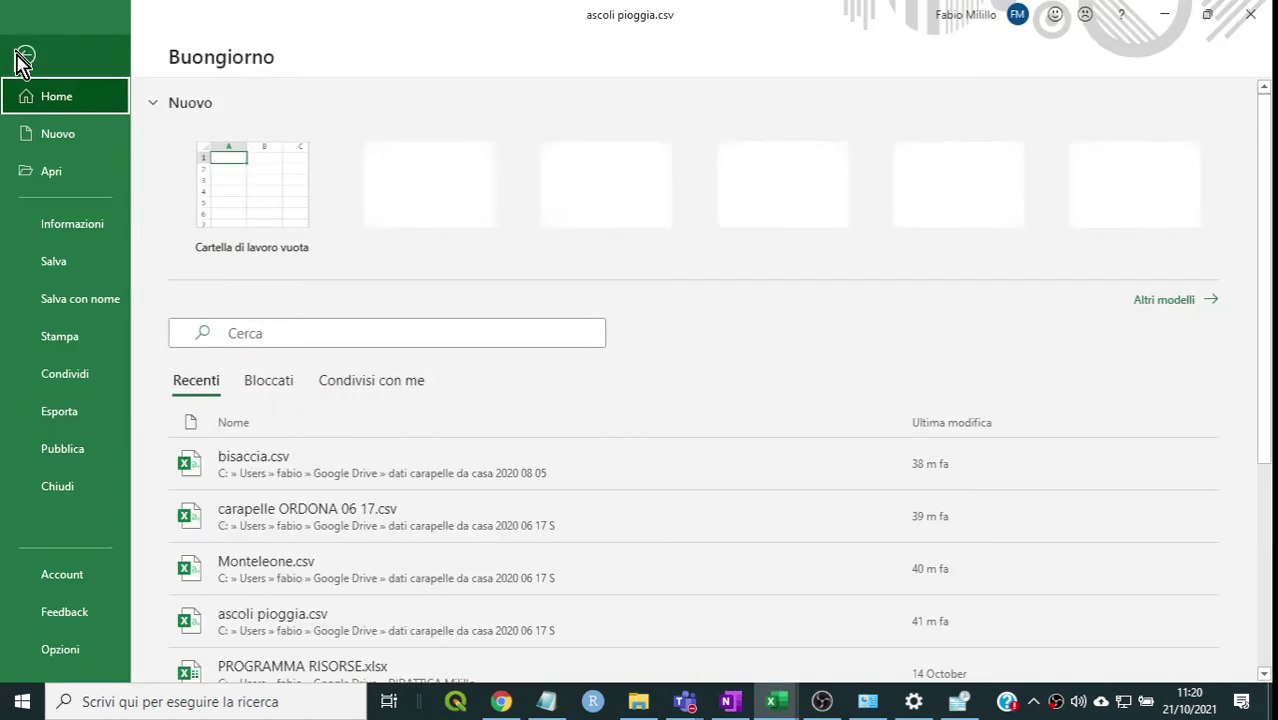
{"action": "left_click", "coordinate": [63, 308]}
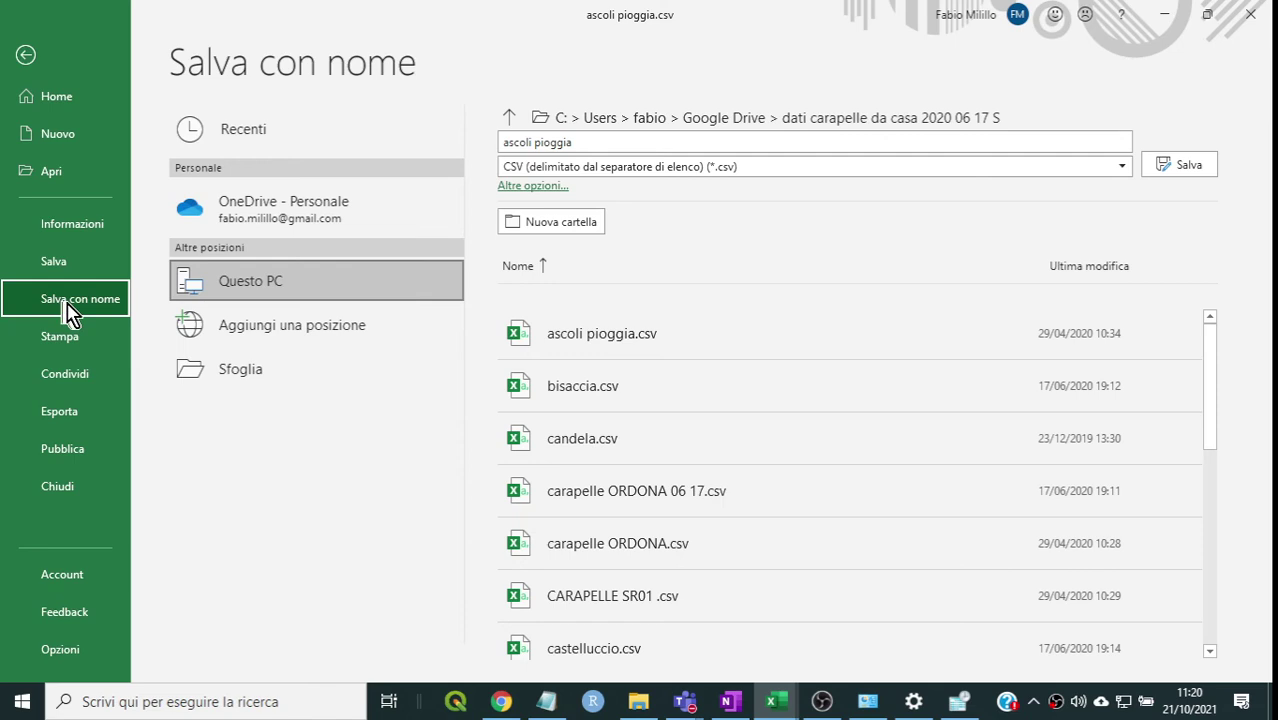
- Browse from Google Drive into DIDATTICA Milillo and target the Risorse idriche 2021 2022 folder
{"action": "left_click", "coordinate": [230, 384]}
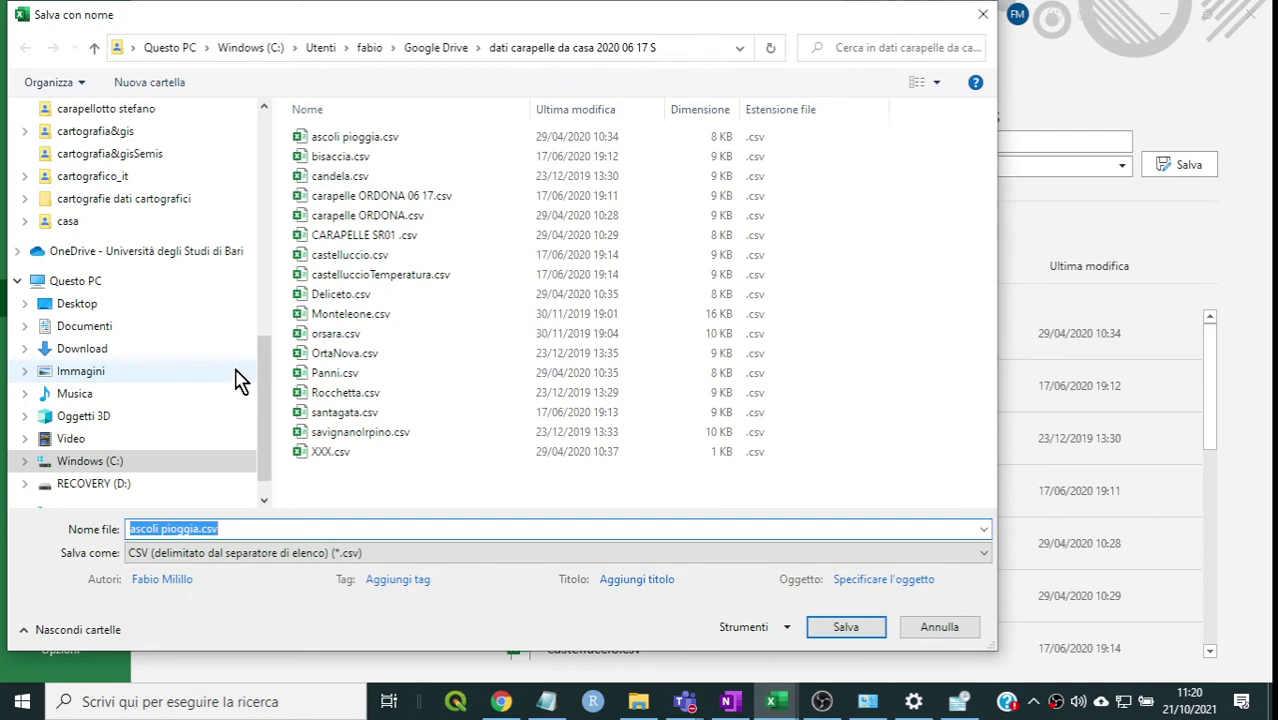
{"action": "left_click", "coordinate": [447, 52]}
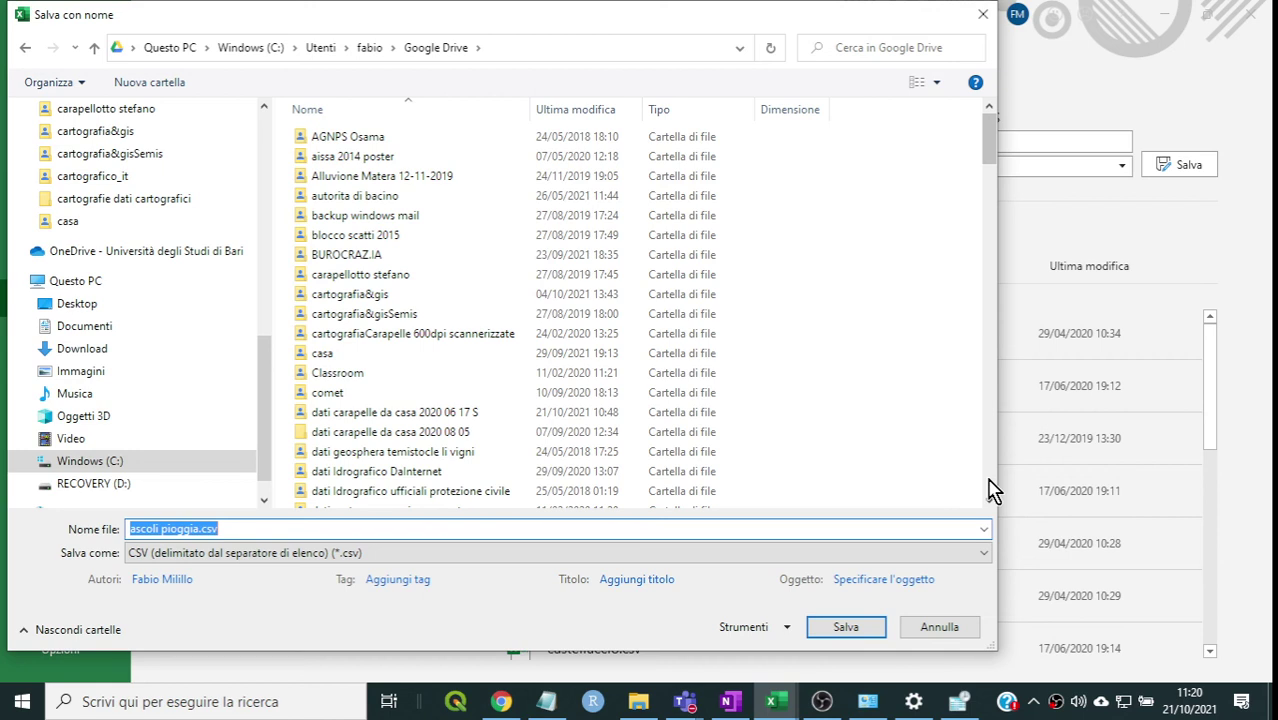
{"action": "scroll", "coordinate": [991, 490], "scroll_direction": "down", "scroll_amount": 5}
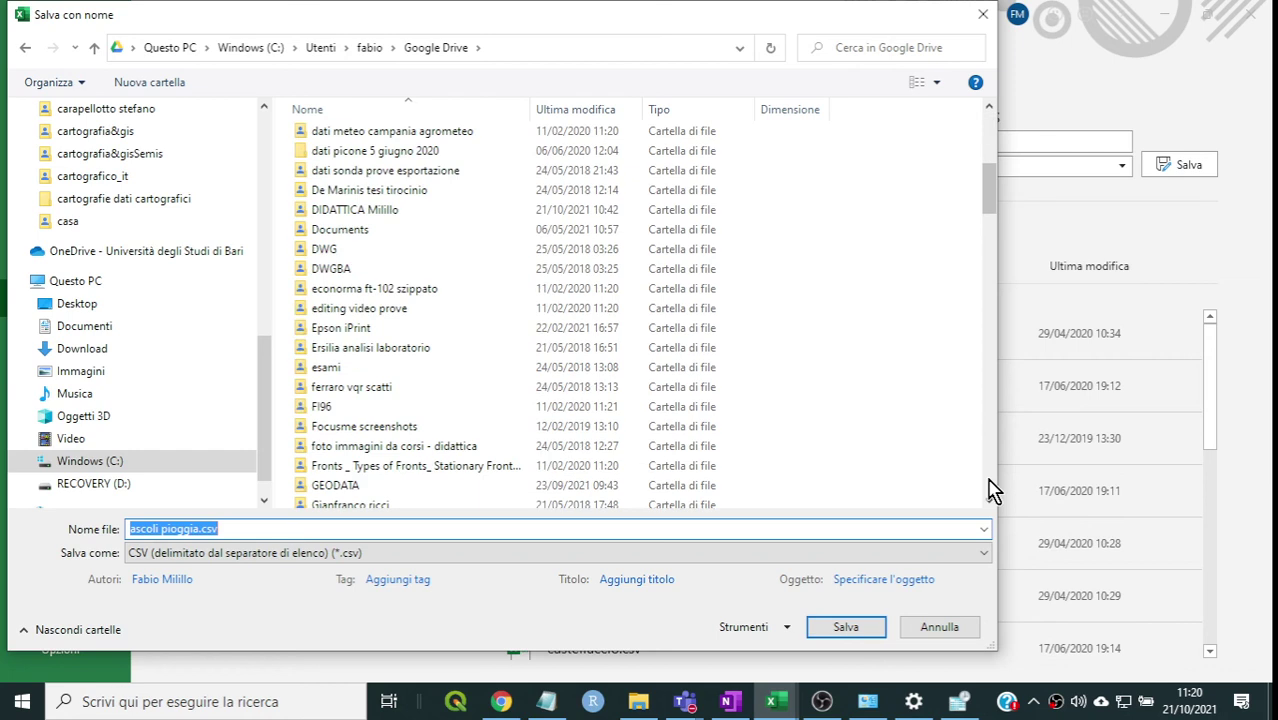
{"action": "left_click", "coordinate": [991, 490]}
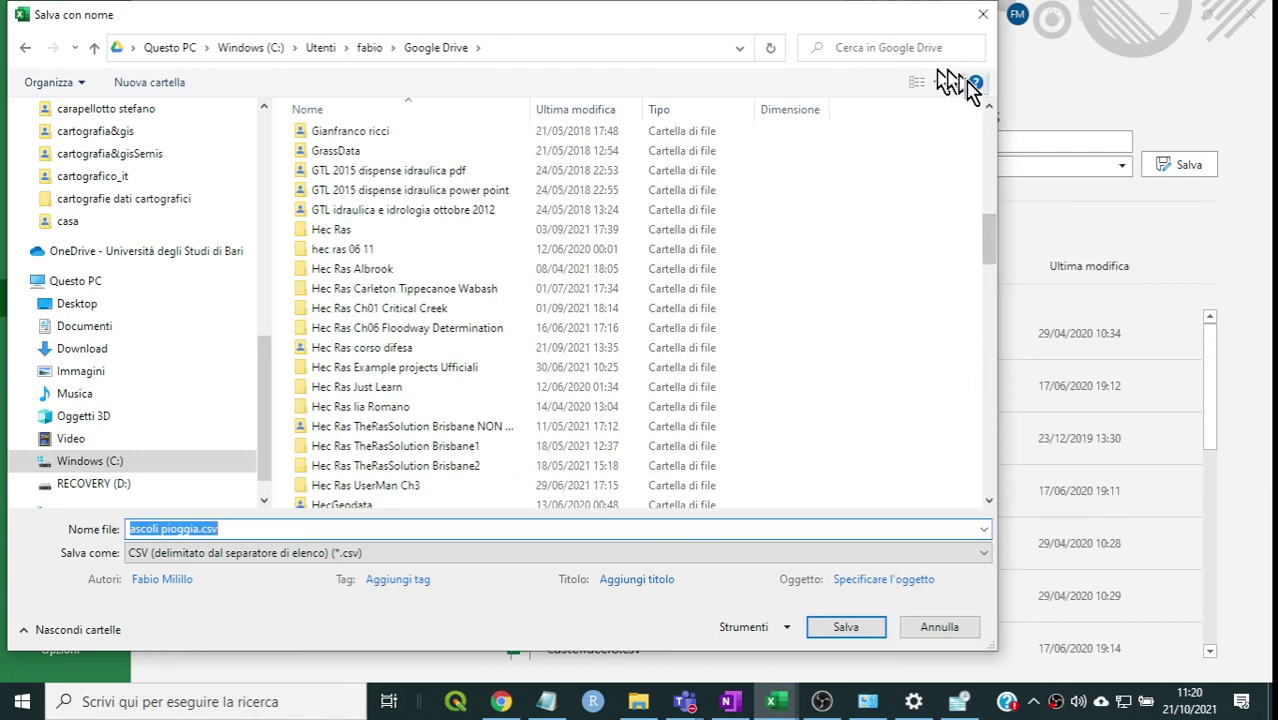
{"action": "left_click", "coordinate": [991, 145]}
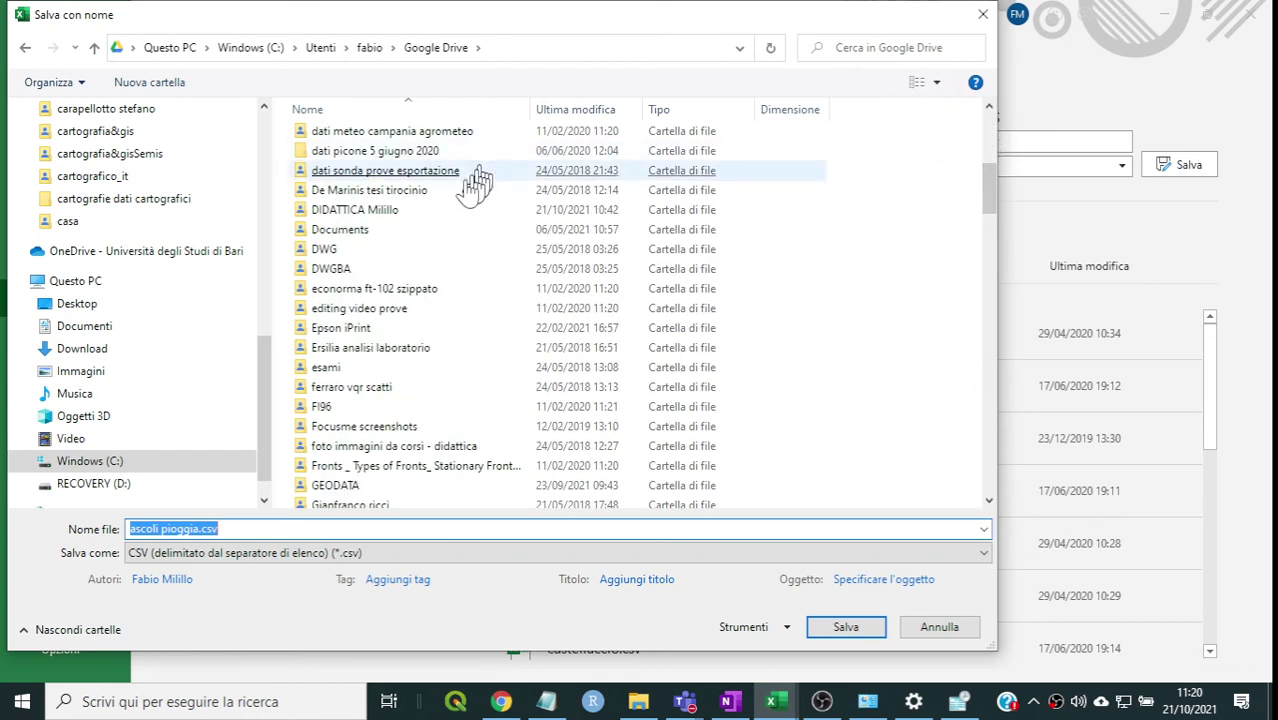
{"action": "double_click", "coordinate": [414, 212]}
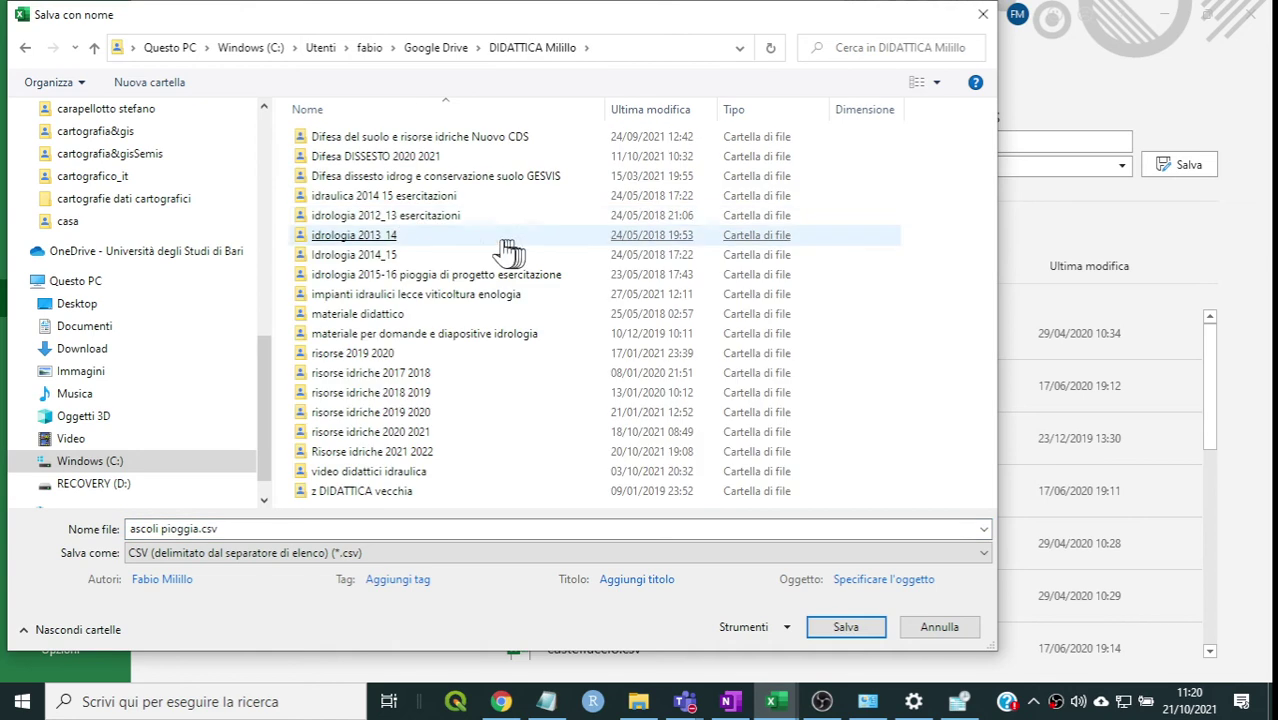
{"action": "left_click", "coordinate": [546, 496]}
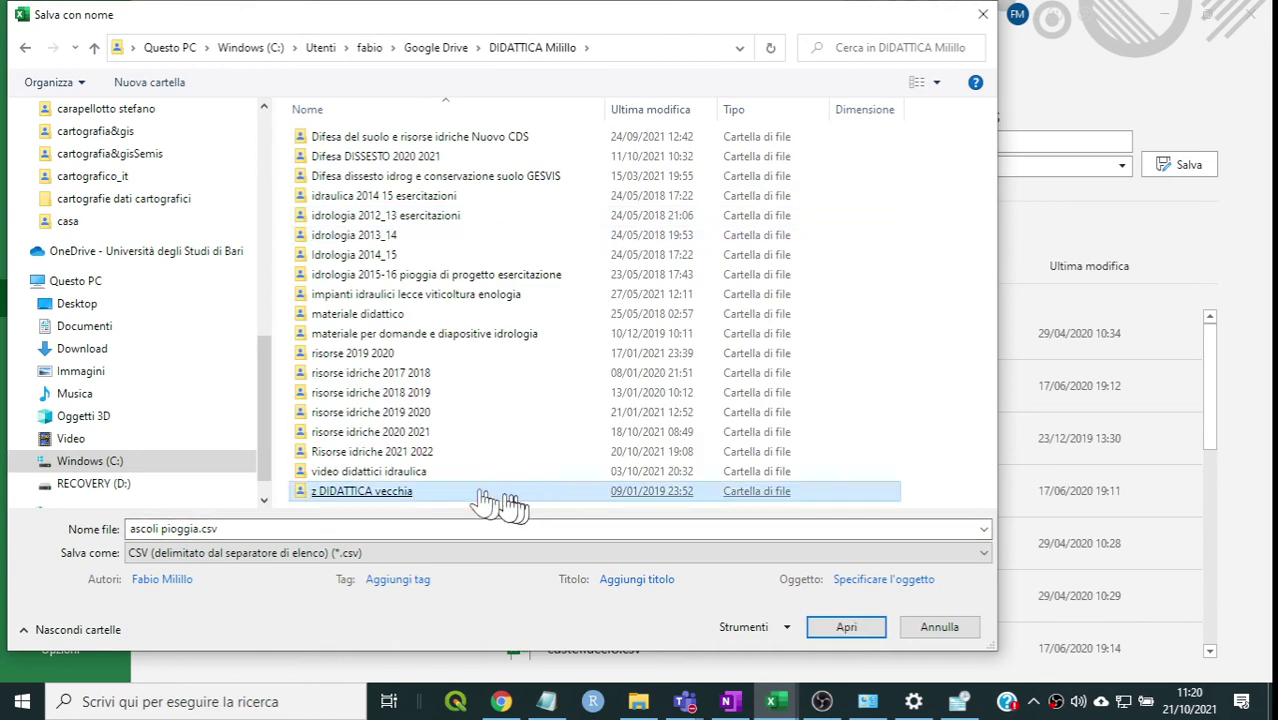
{"action": "left_click", "coordinate": [397, 452]}
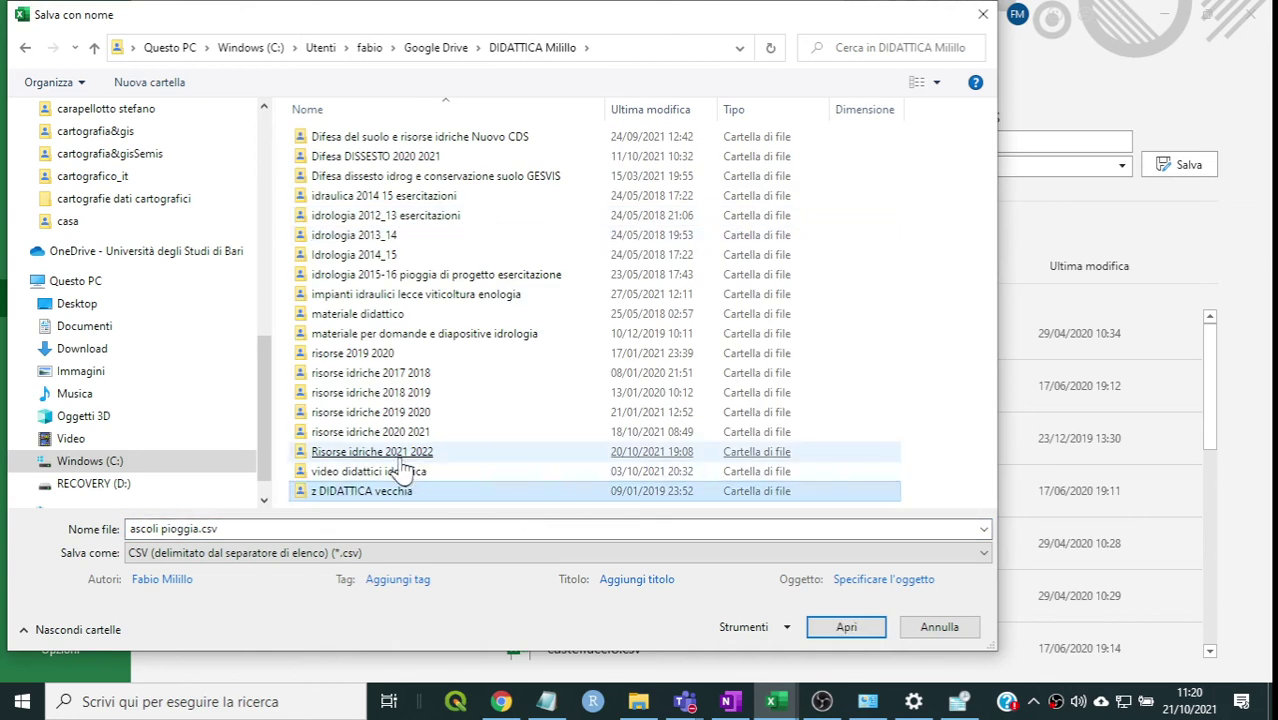
{"action": "double_click", "coordinate": [400, 455]}
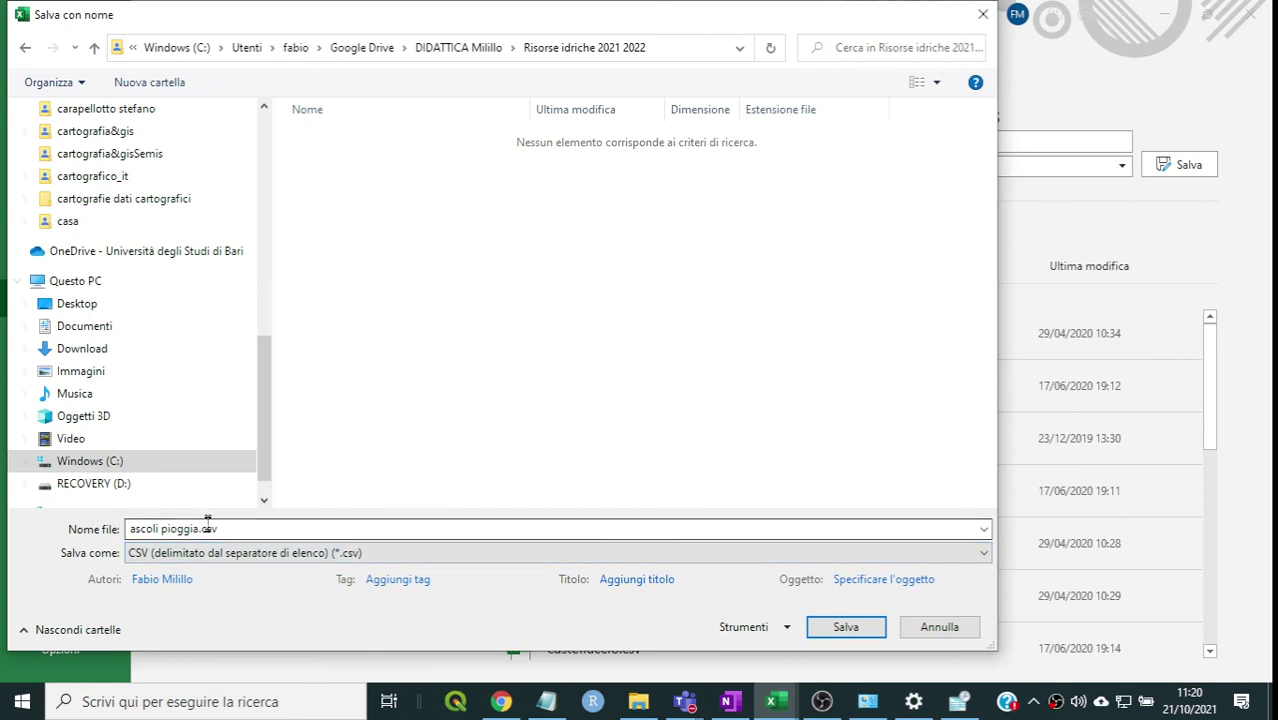
- Save ascoli pioggia as Cartella di lavoro di Excel (*.xlsx) in the chosen folder
{"action": "left_click", "coordinate": [145, 533]}
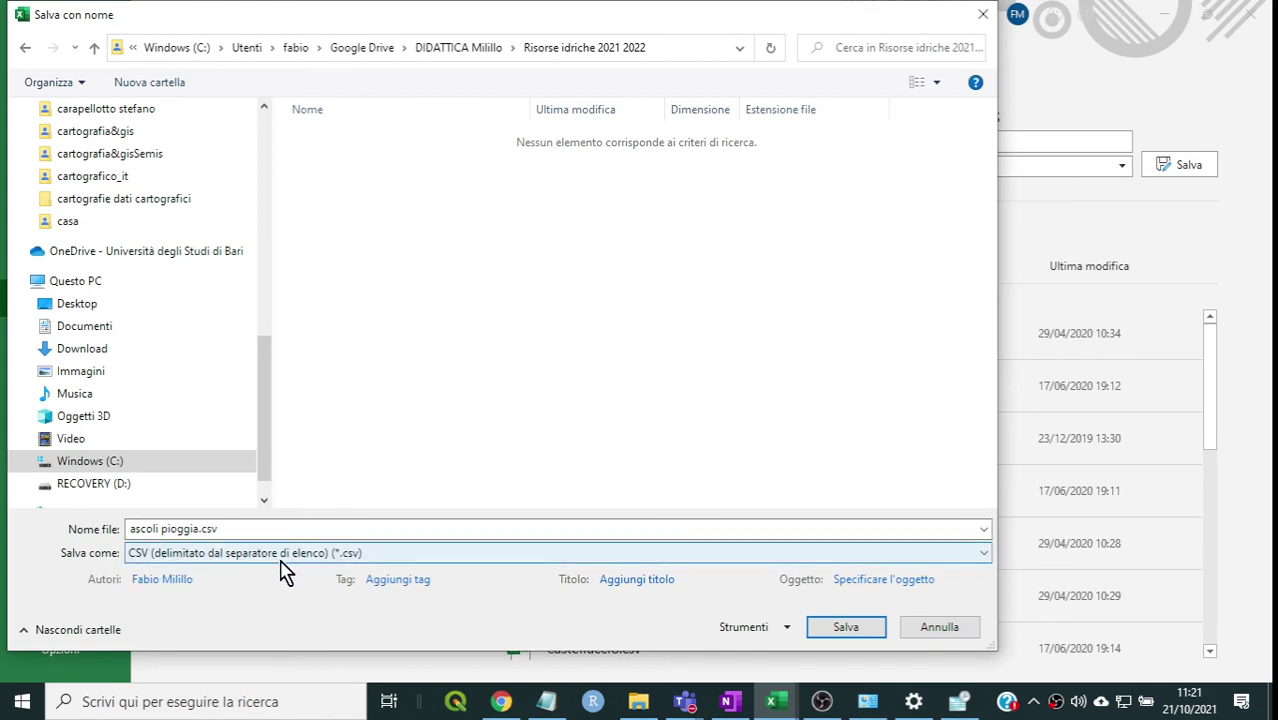
{"action": "left_click", "coordinate": [410, 558]}
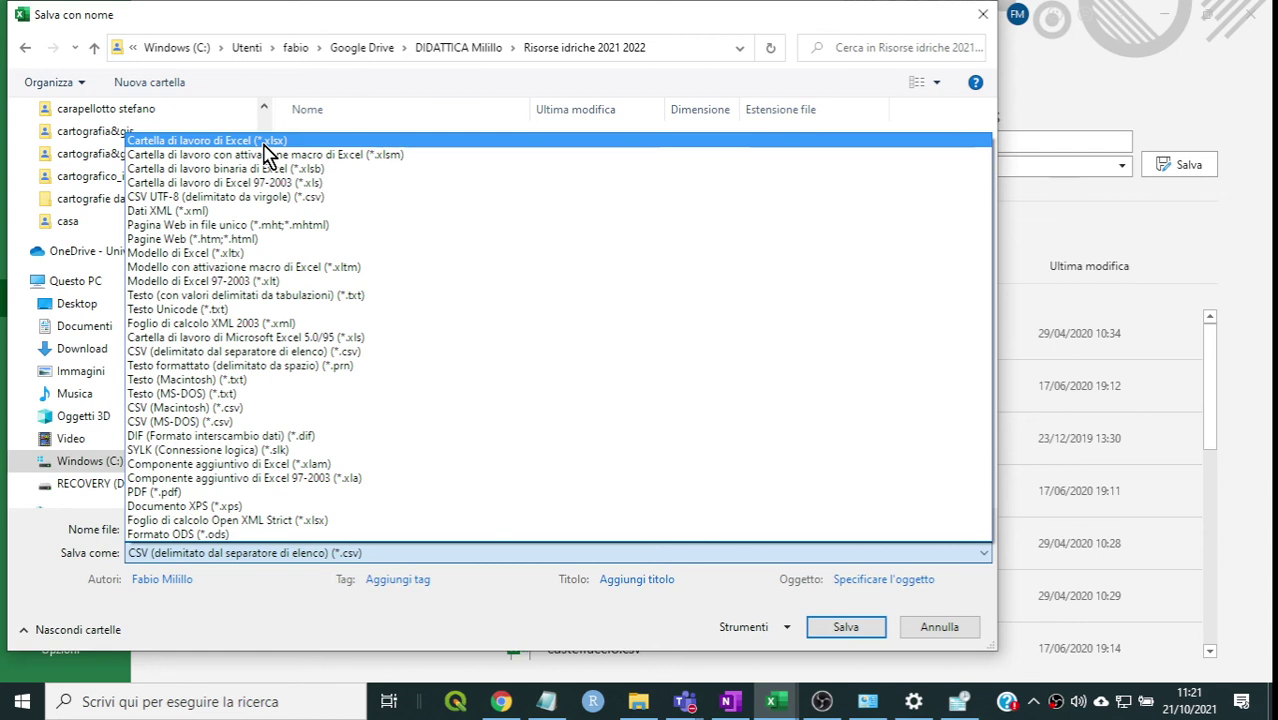
{"action": "left_click", "coordinate": [268, 142]}
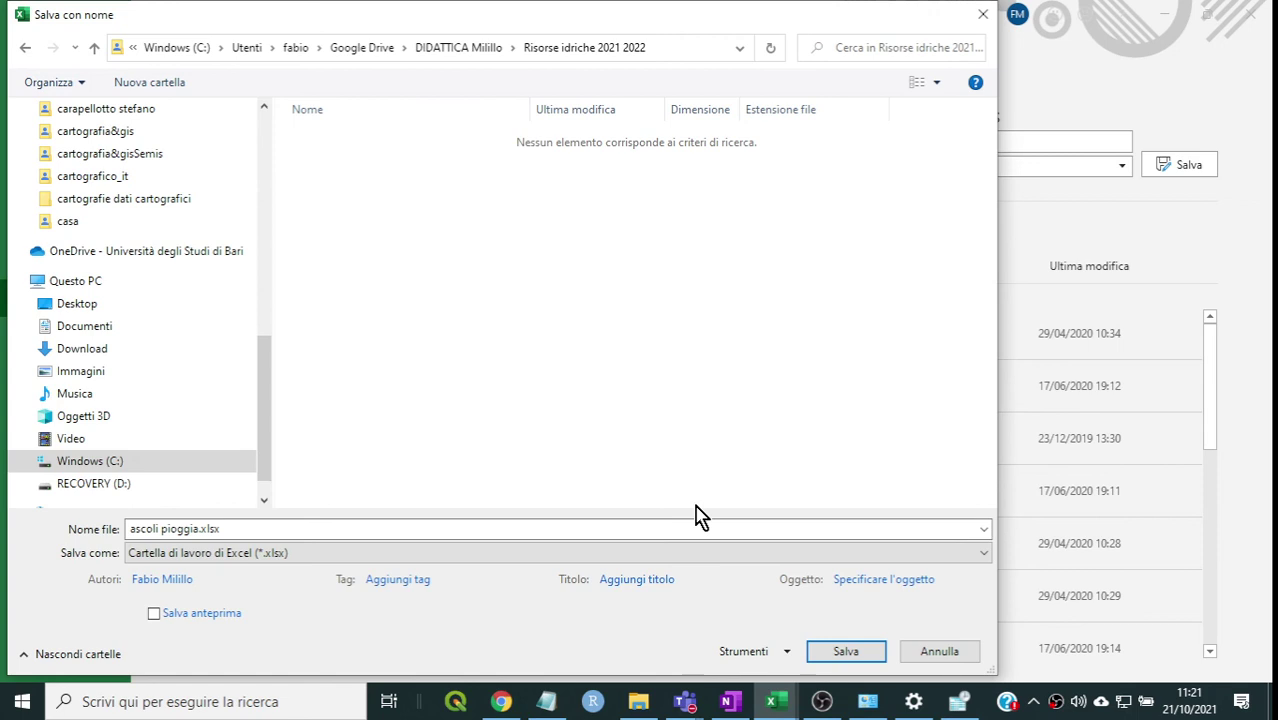
{"action": "left_click", "coordinate": [845, 655]}
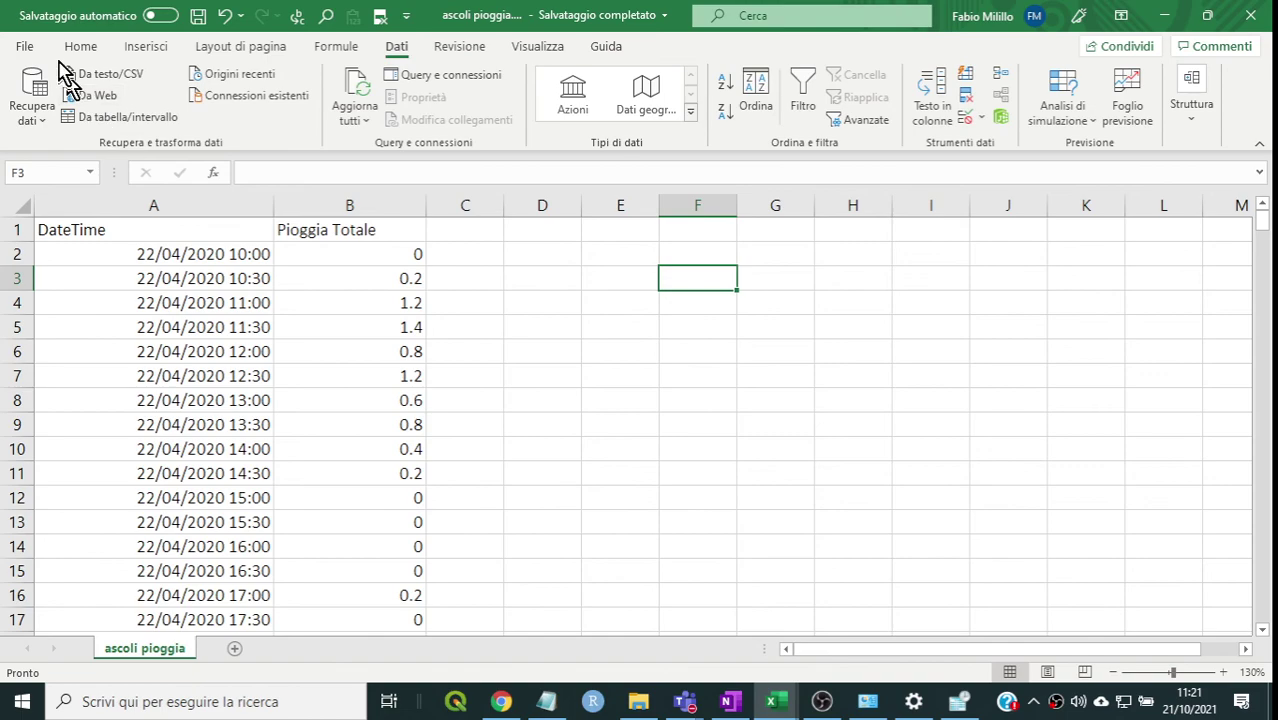
- Check Excel's File view, then bring the dati carapelle da casa 2020 06 17 S Explorer window forward
{"action": "left_click", "coordinate": [26, 47]}
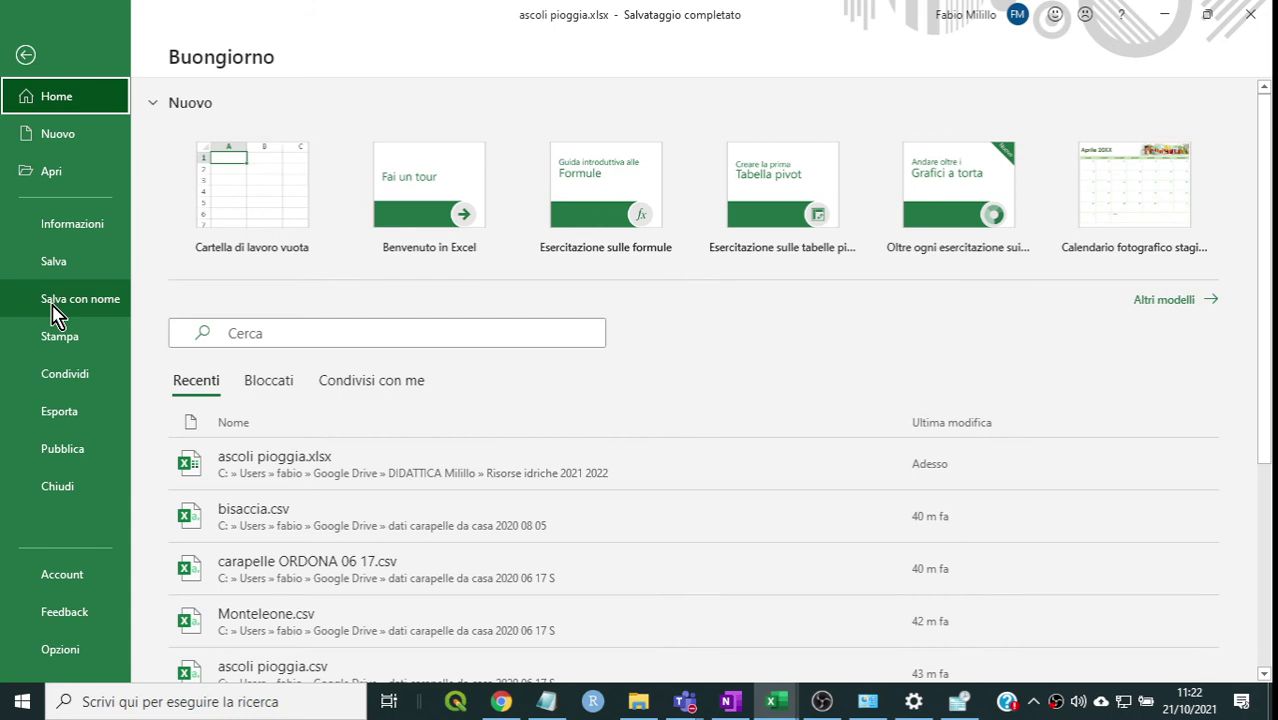
{"action": "left_click", "coordinate": [644, 706]}
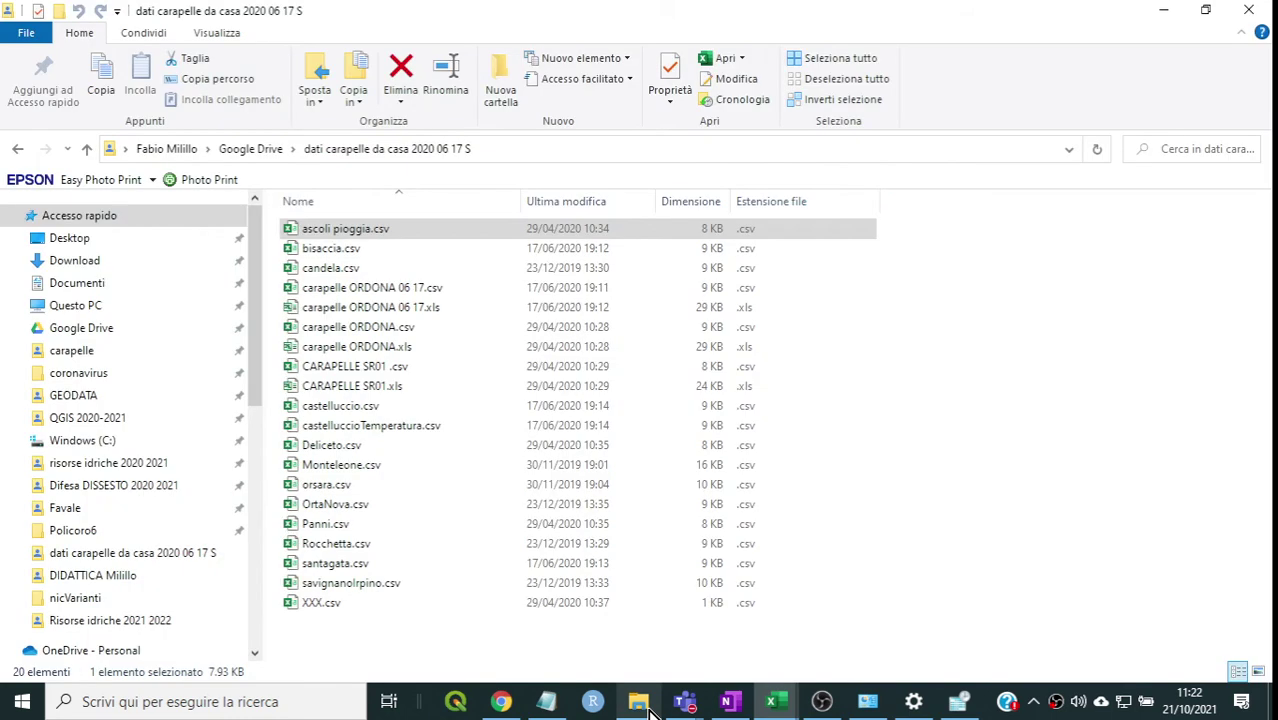
- Go from Google Drive into DIDATTICA Milillo, sort by Nome, and open Risorse idriche 2021 2022
{"action": "left_click", "coordinate": [250, 150]}
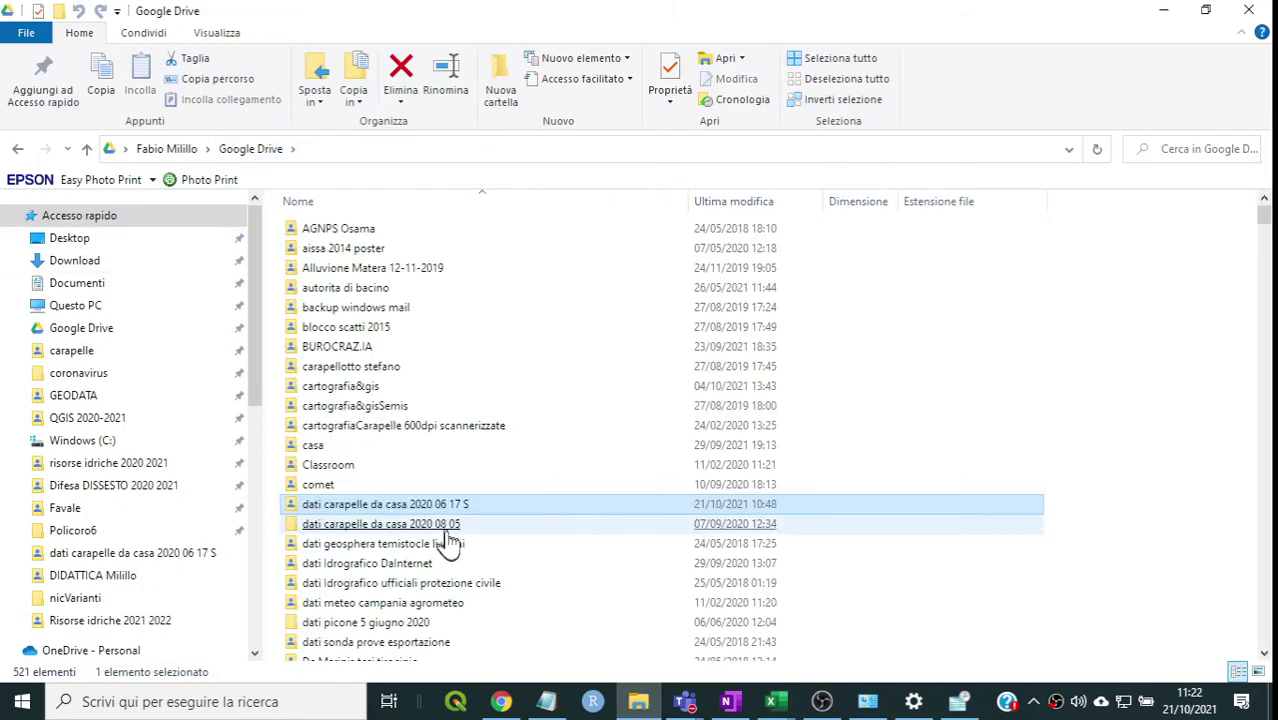
{"action": "left_click", "coordinate": [453, 489]}
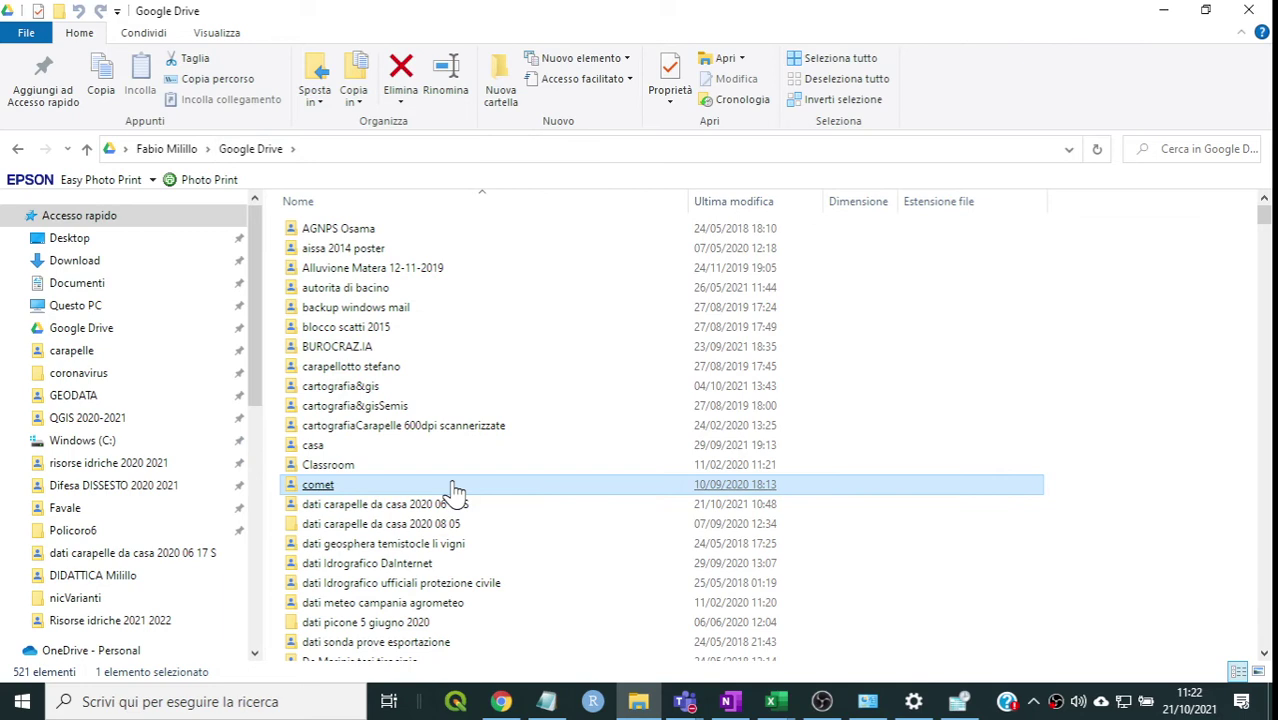
{"action": "scroll", "coordinate": [453, 489], "scroll_direction": "down", "scroll_amount": 2}
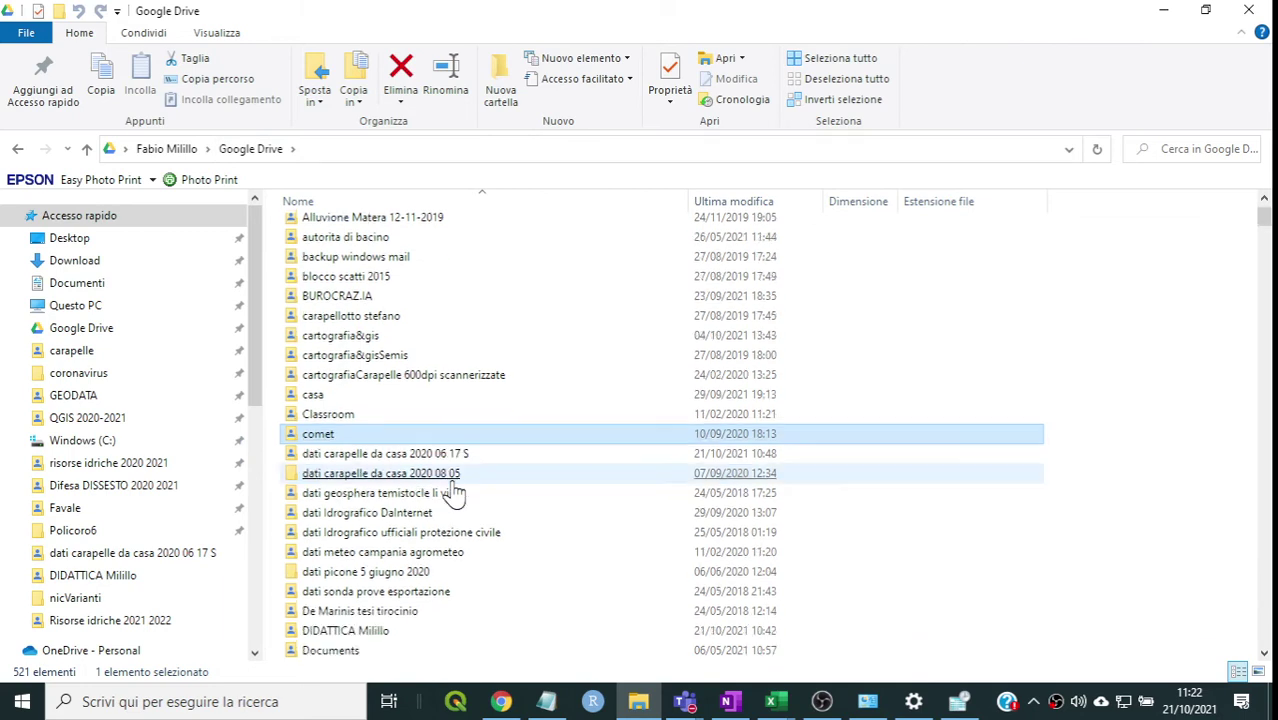
{"action": "double_click", "coordinate": [406, 578]}
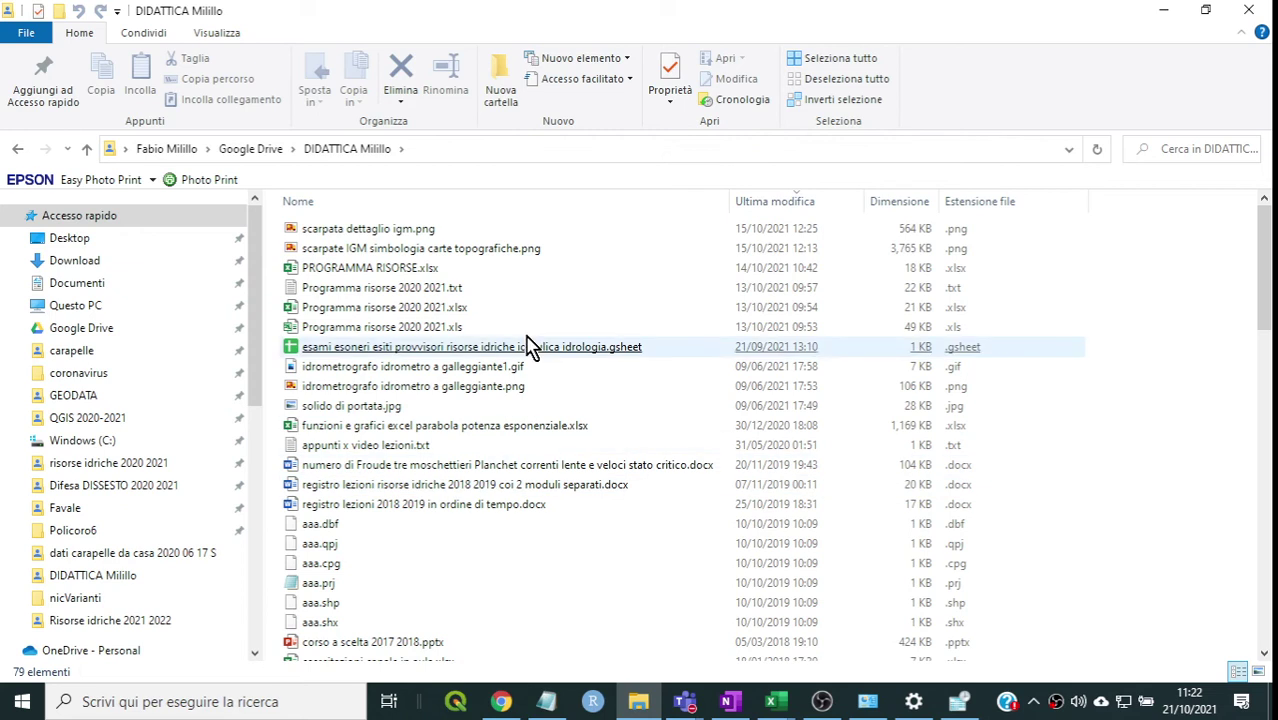
{"action": "left_click", "coordinate": [460, 205]}
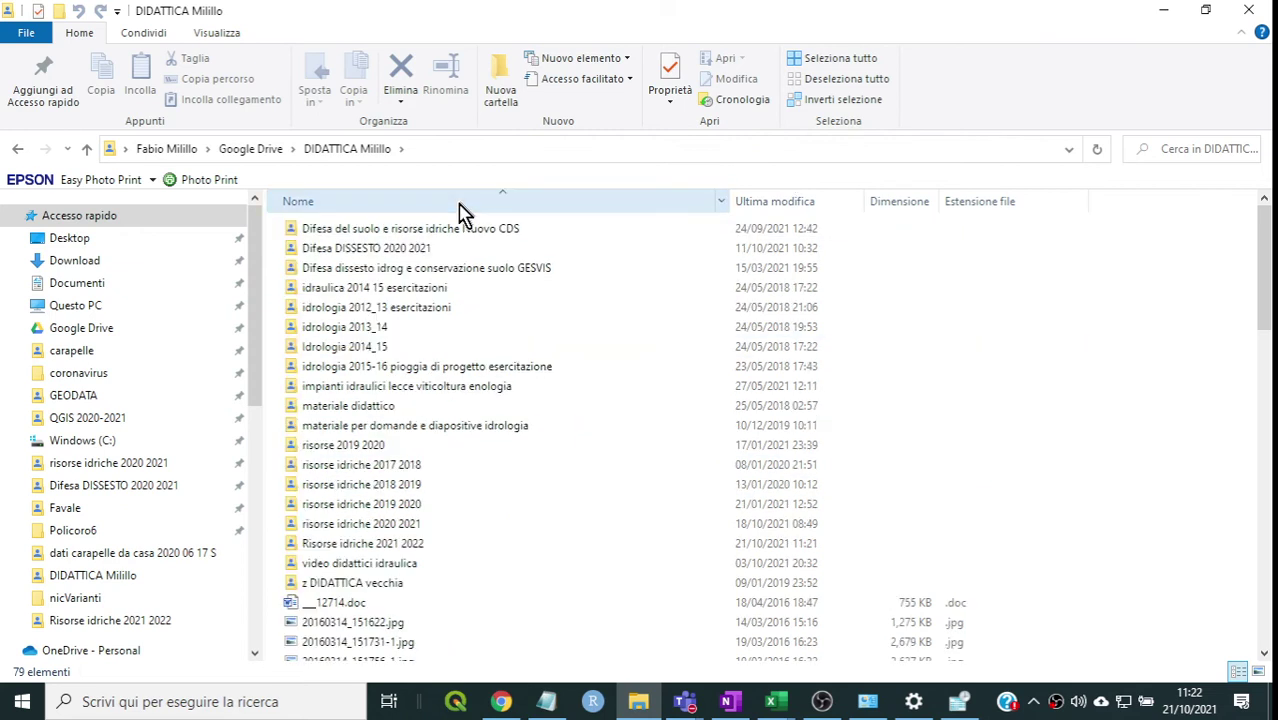
{"action": "double_click", "coordinate": [420, 555]}
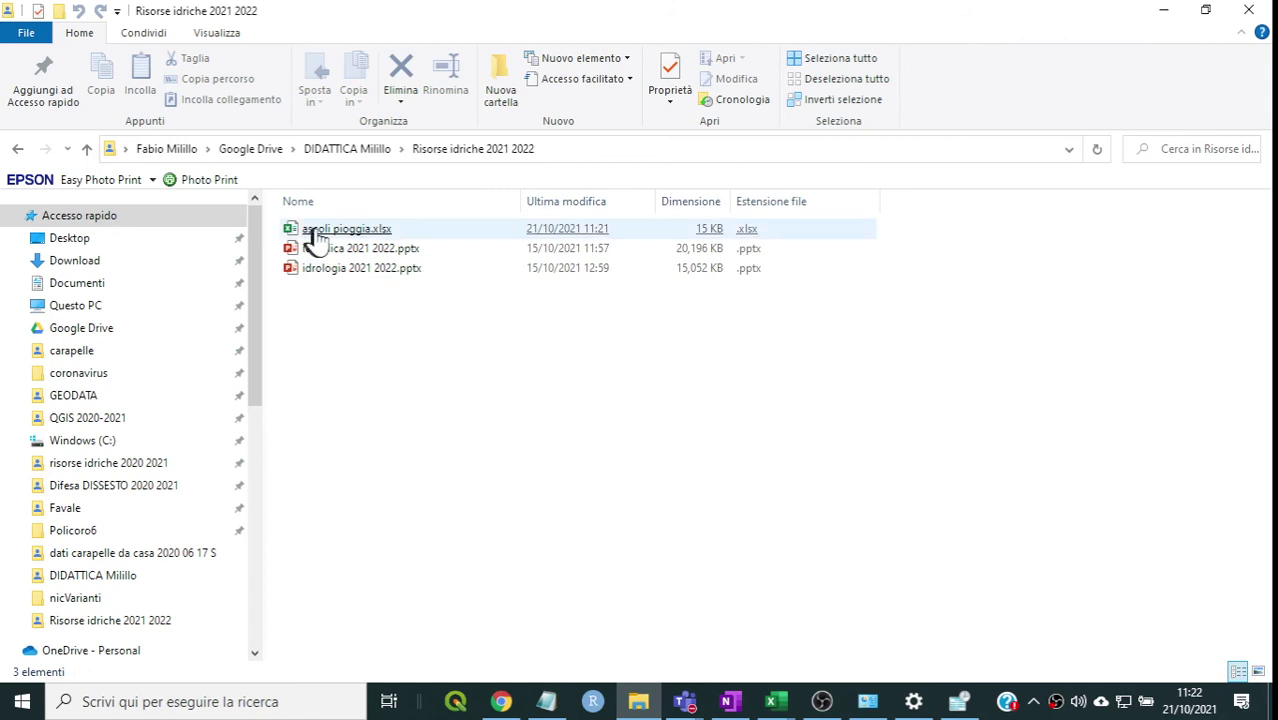
{"action": "mouse_move", "coordinate": [375, 238]}
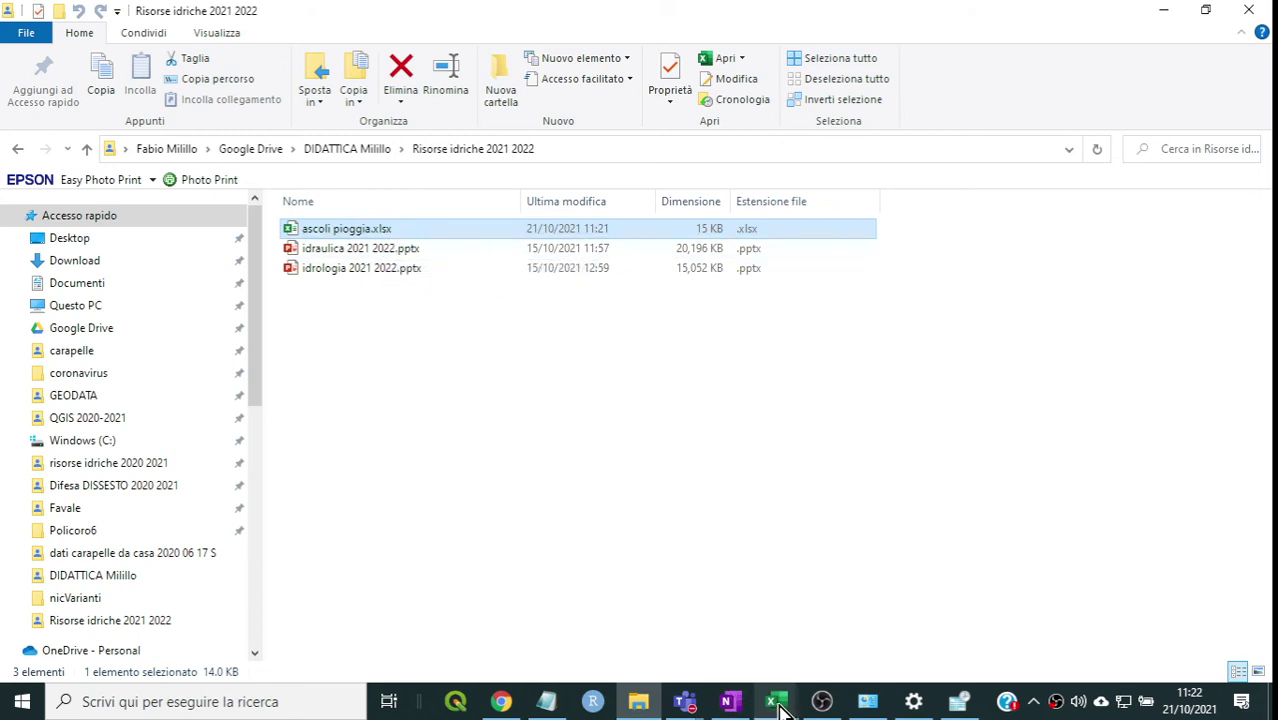
{"action": "mouse_move", "coordinate": [772, 702]}
{"action": "mouse_move", "coordinate": [625, 647]}
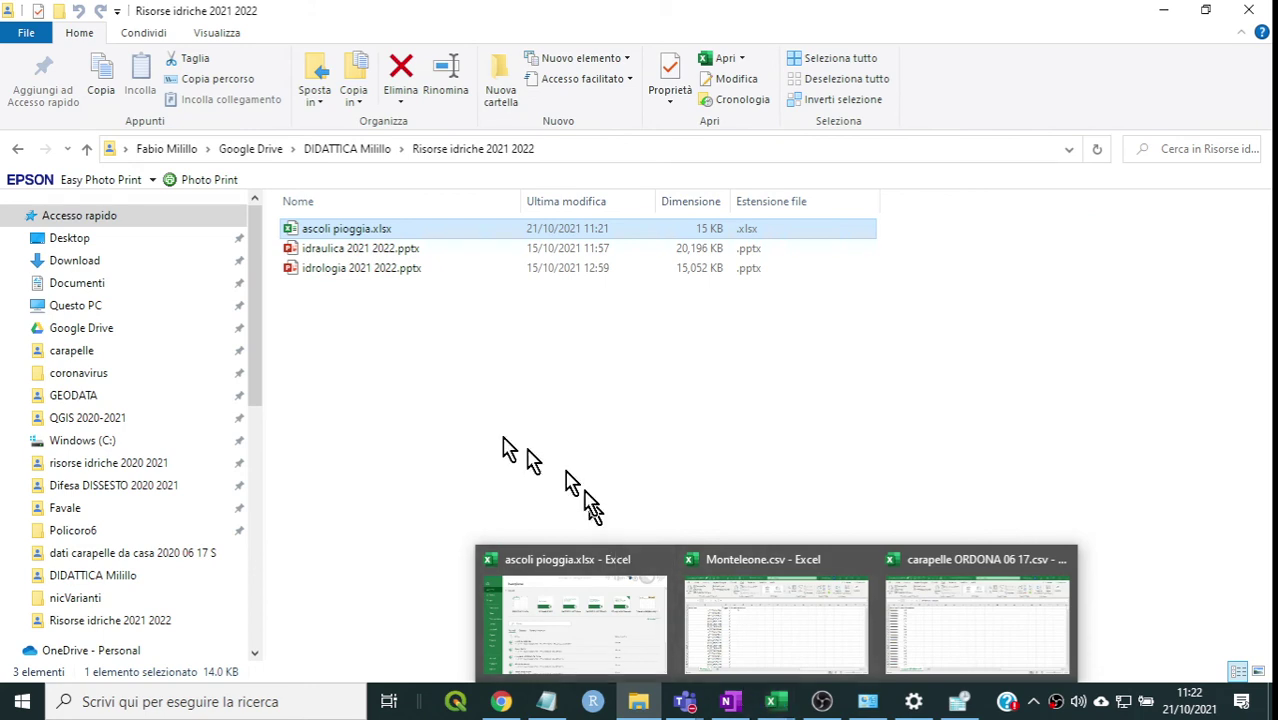
- Select the idrologia and idraulica 2021 2022 pptx files, then show the Visualizza display options
{"action": "left_click", "coordinate": [314, 270]}
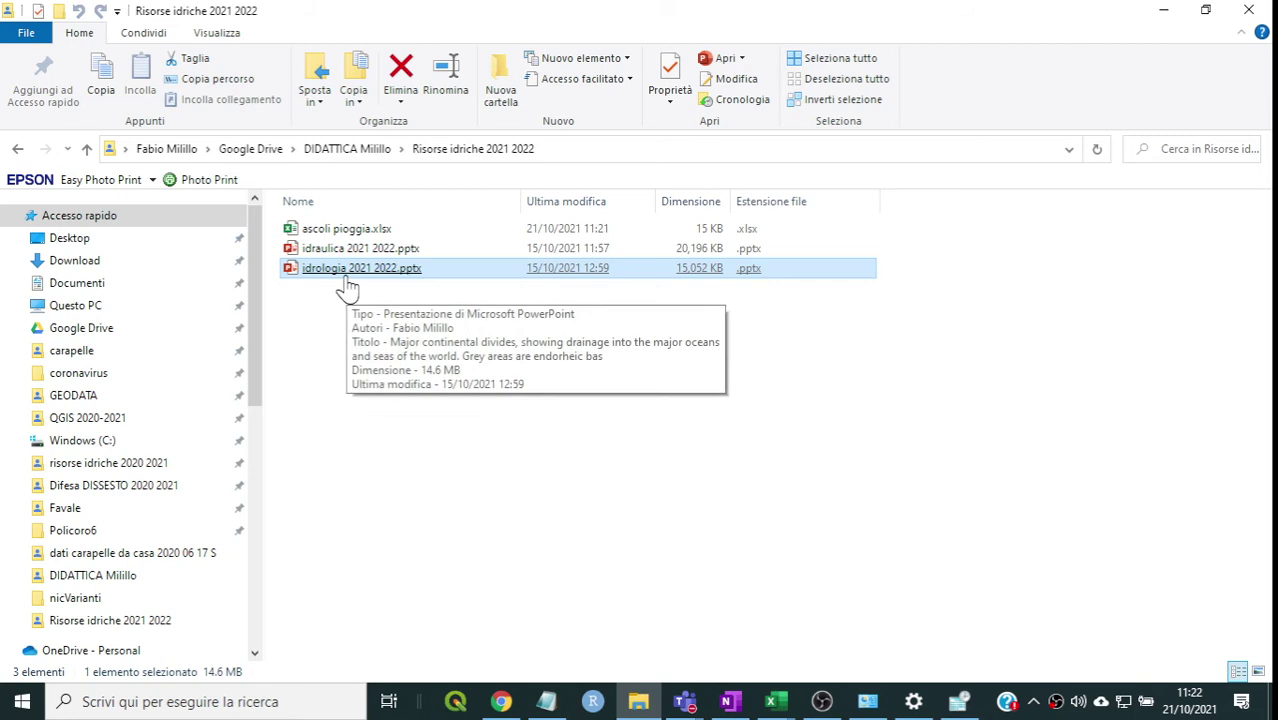
{"action": "left_click", "coordinate": [352, 435]}
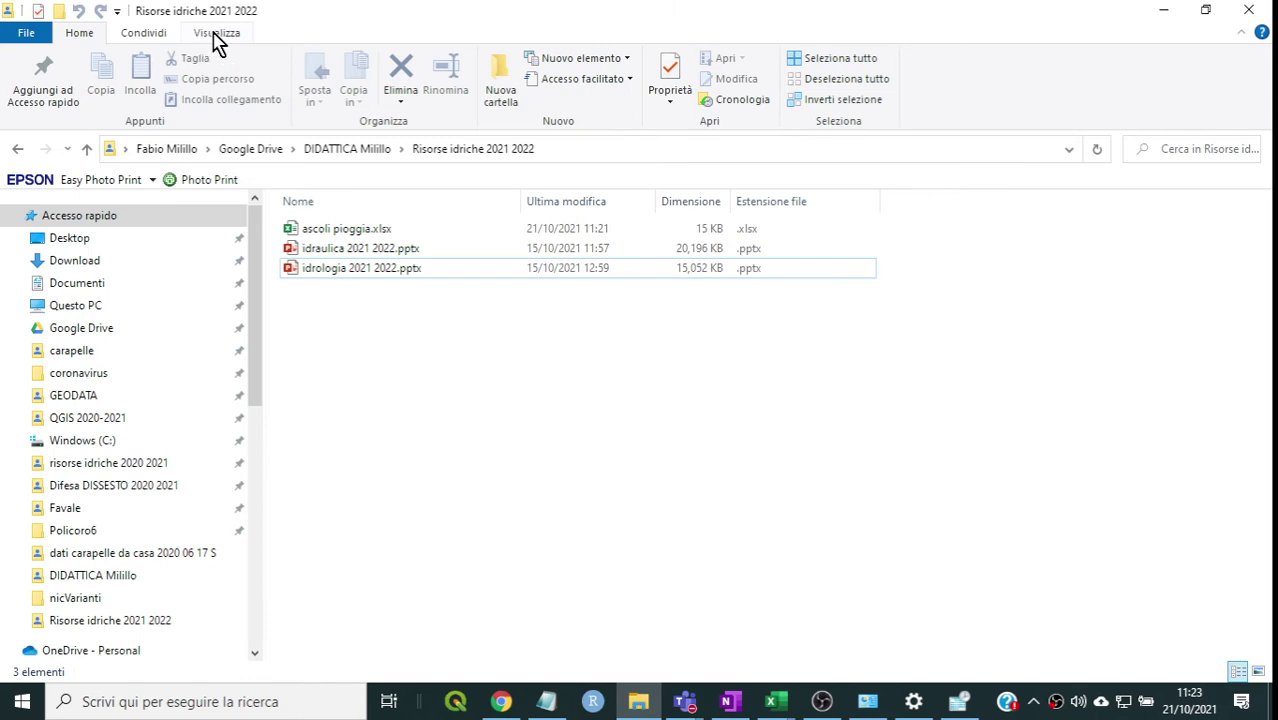
{"action": "left_click", "coordinate": [418, 280]}
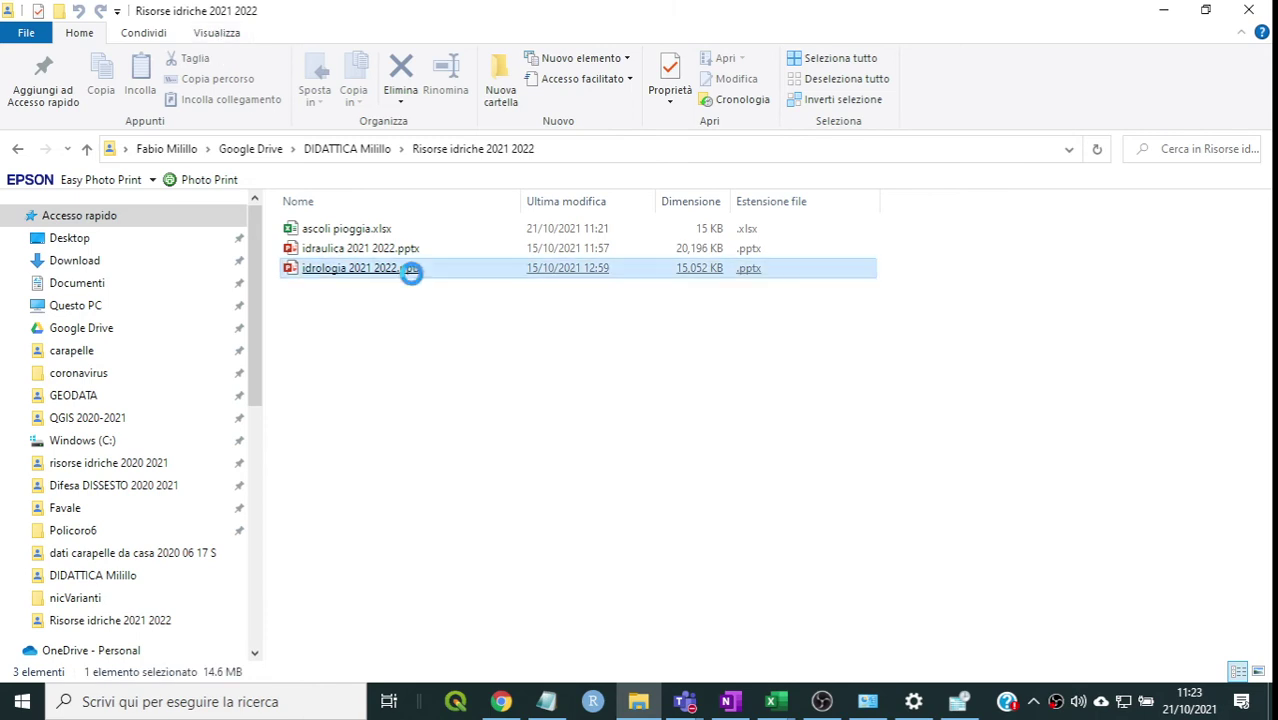
{"action": "mouse_move", "coordinate": [414, 285]}
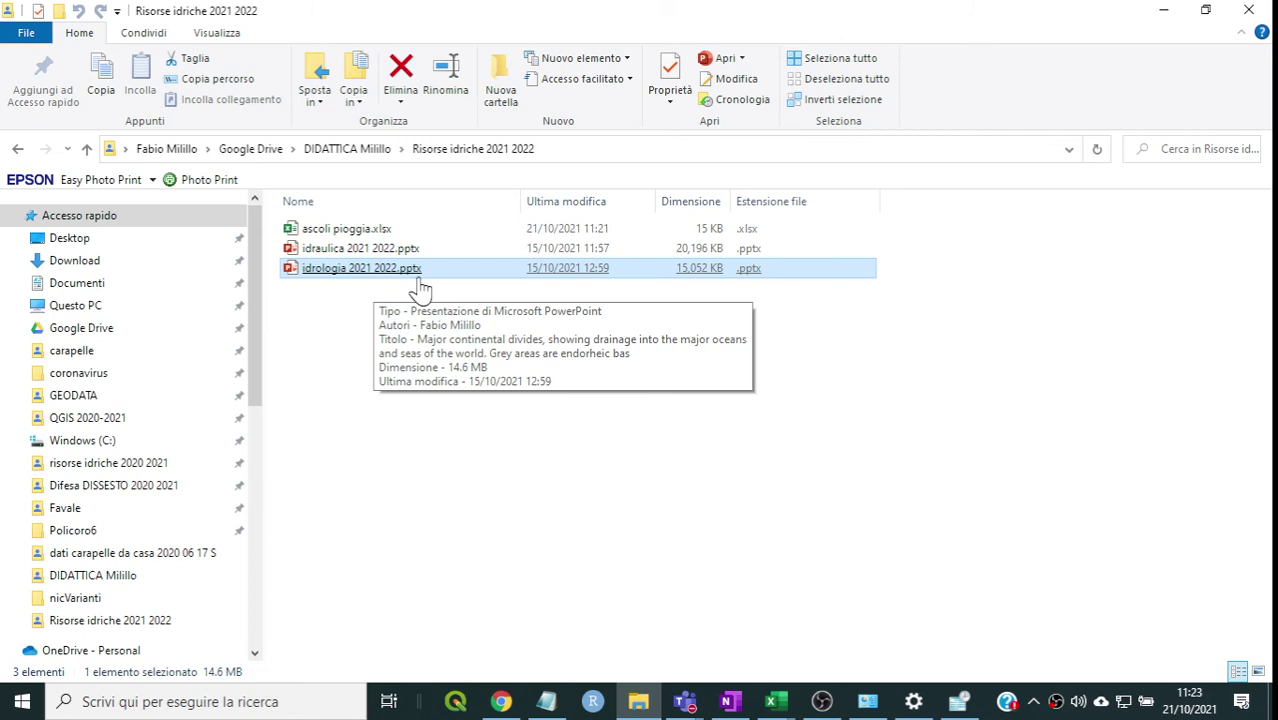
{"action": "left_click", "coordinate": [406, 256]}
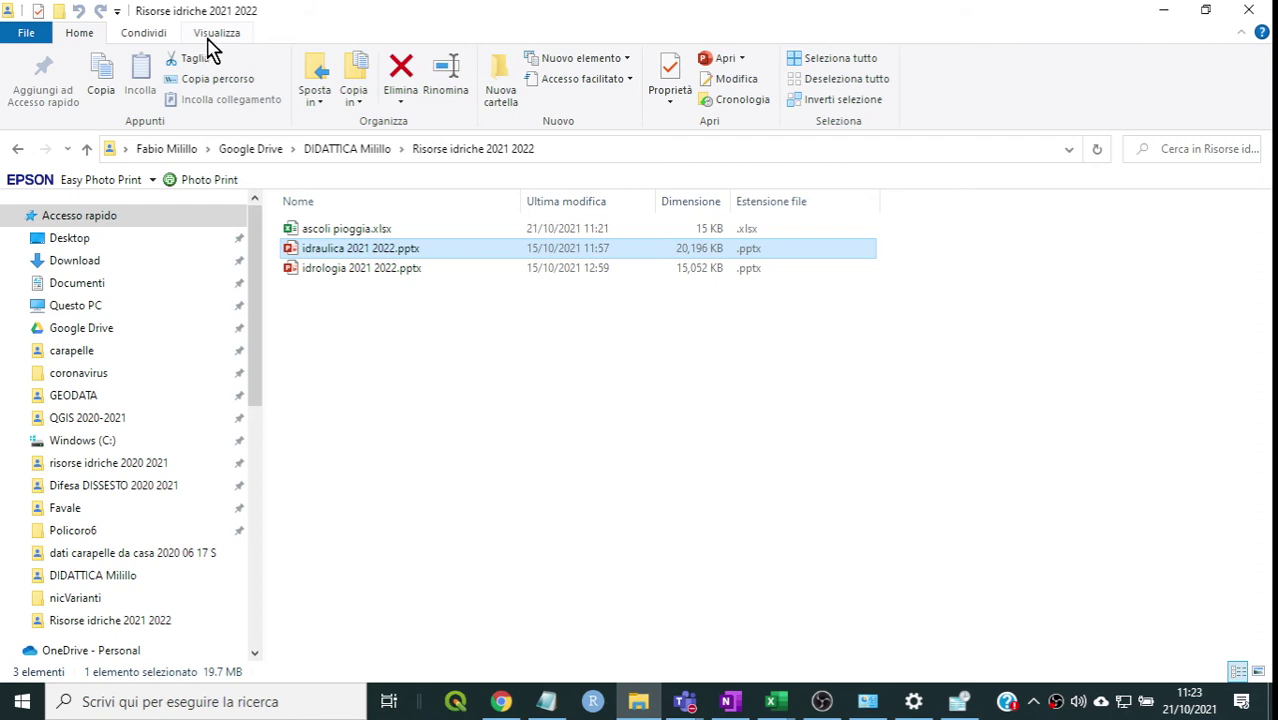
{"action": "left_click", "coordinate": [209, 42]}
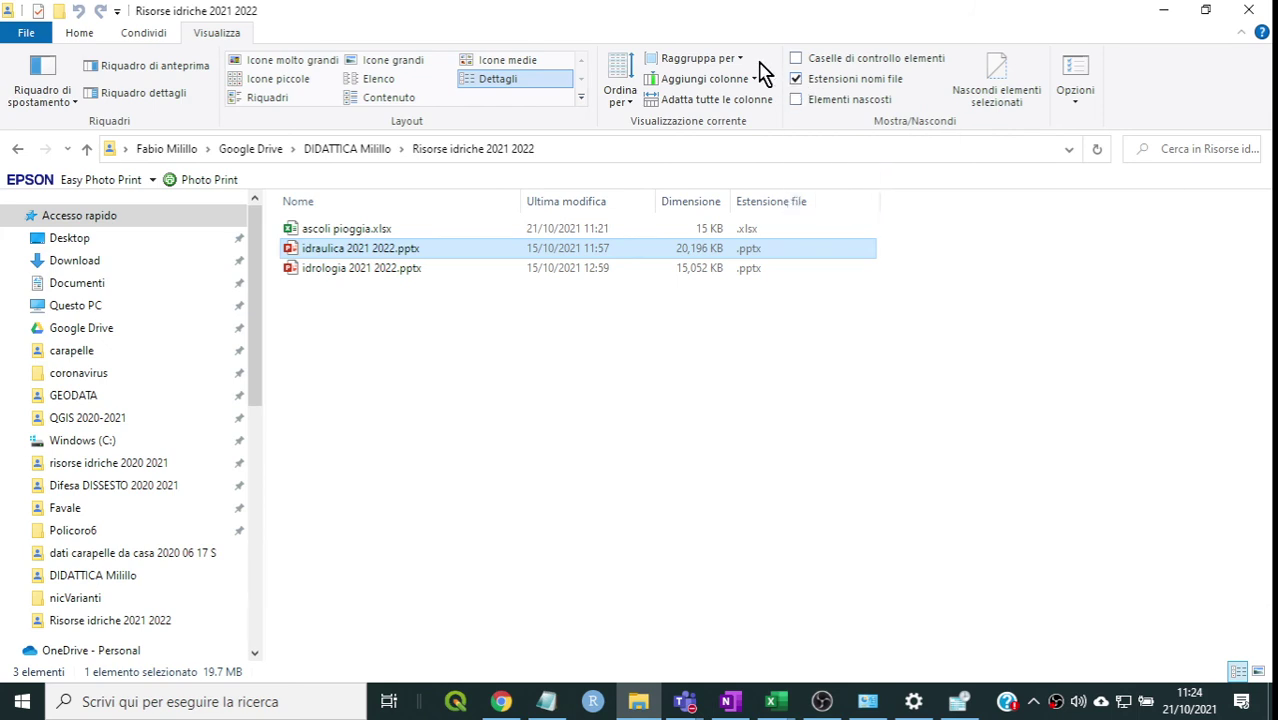
- Browse the Home and Visualizza ribbons, then open the parent teaching folder sorted by Estensione file
{"action": "left_click", "coordinate": [80, 38]}
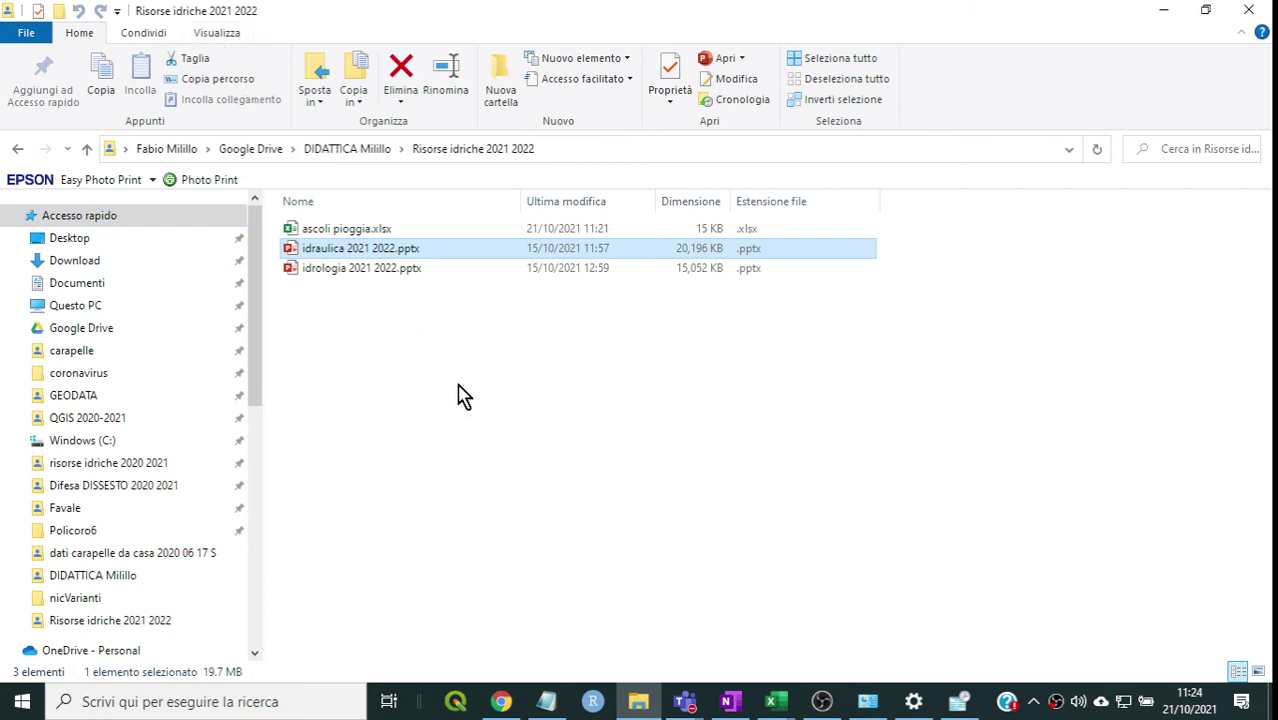
{"action": "left_click", "coordinate": [215, 35]}
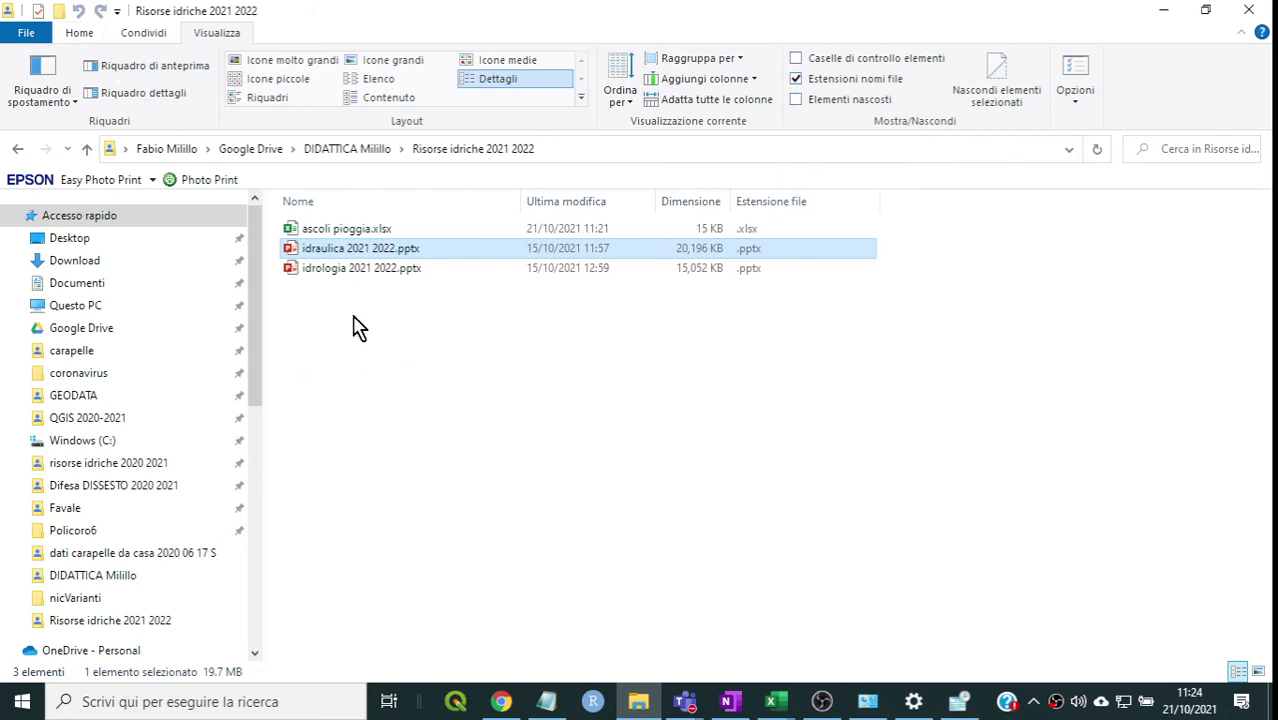
{"action": "left_click", "coordinate": [79, 36]}
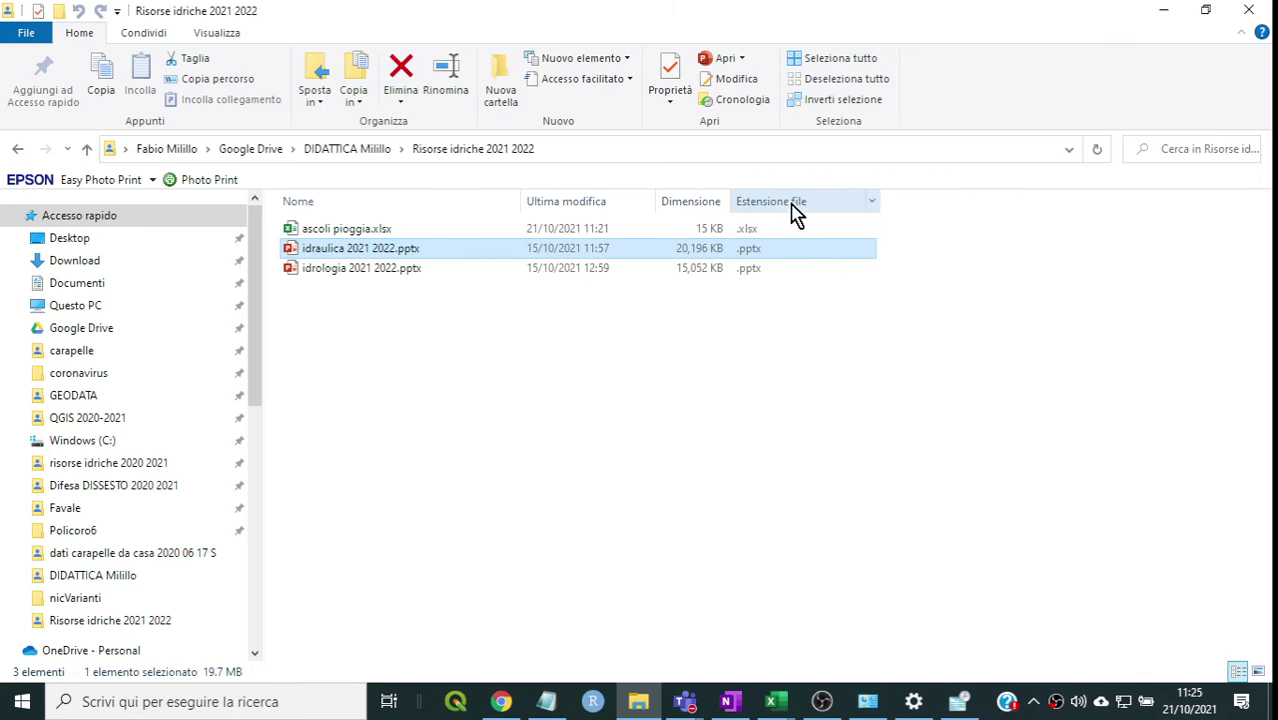
{"action": "left_click", "coordinate": [360, 158]}
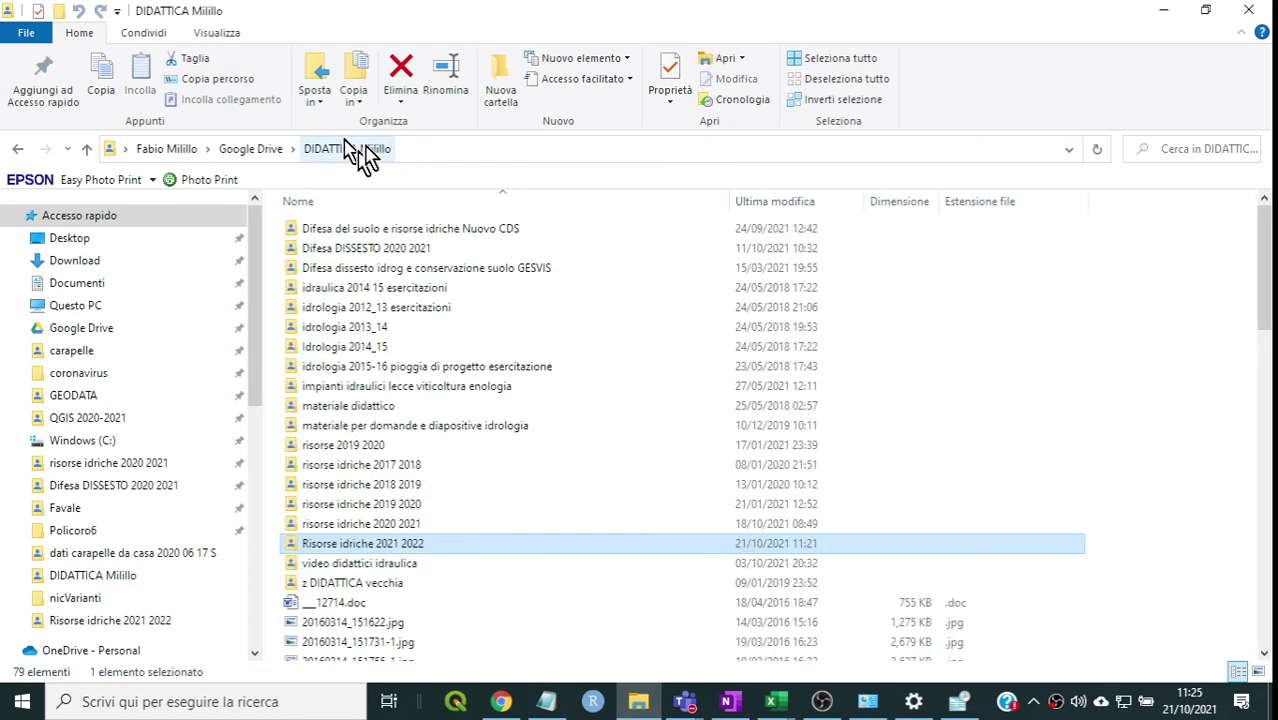
{"action": "left_click", "coordinate": [998, 210]}
{"action": "scroll", "coordinate": [1098, 360], "scroll_direction": "down", "scroll_amount": 5}
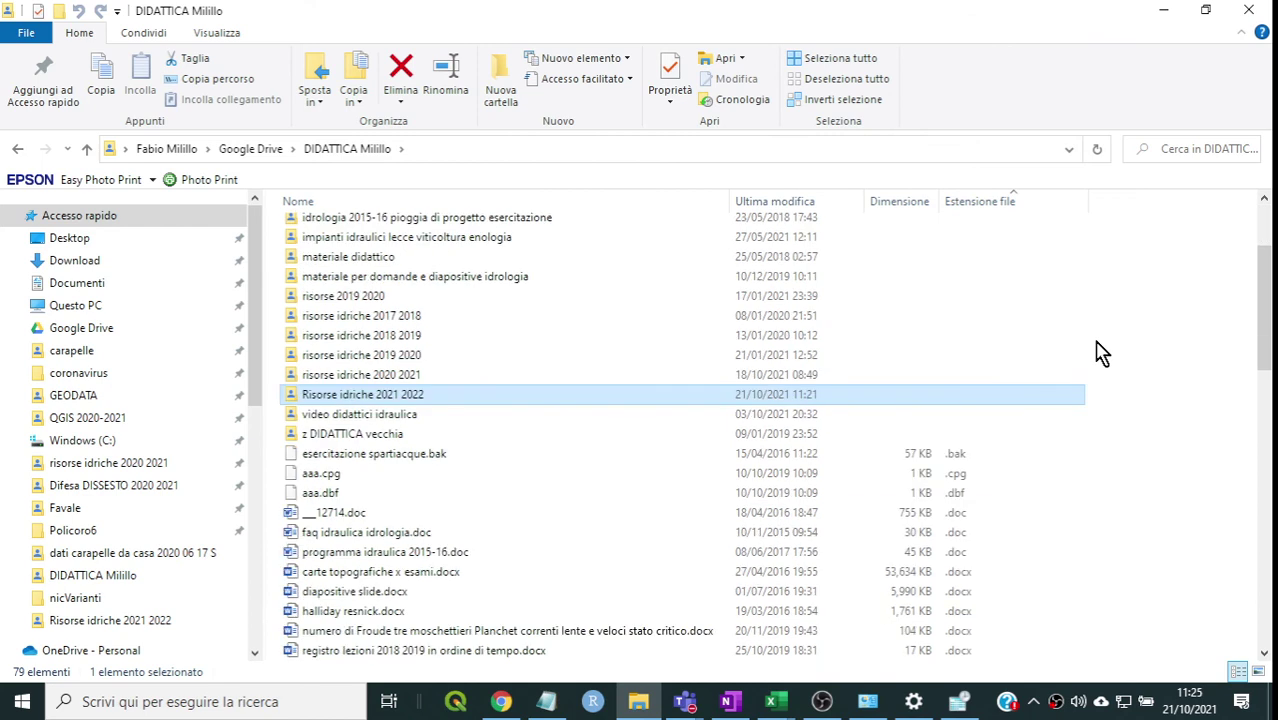
{"action": "scroll", "coordinate": [1098, 370], "scroll_direction": "down", "scroll_amount": 2}
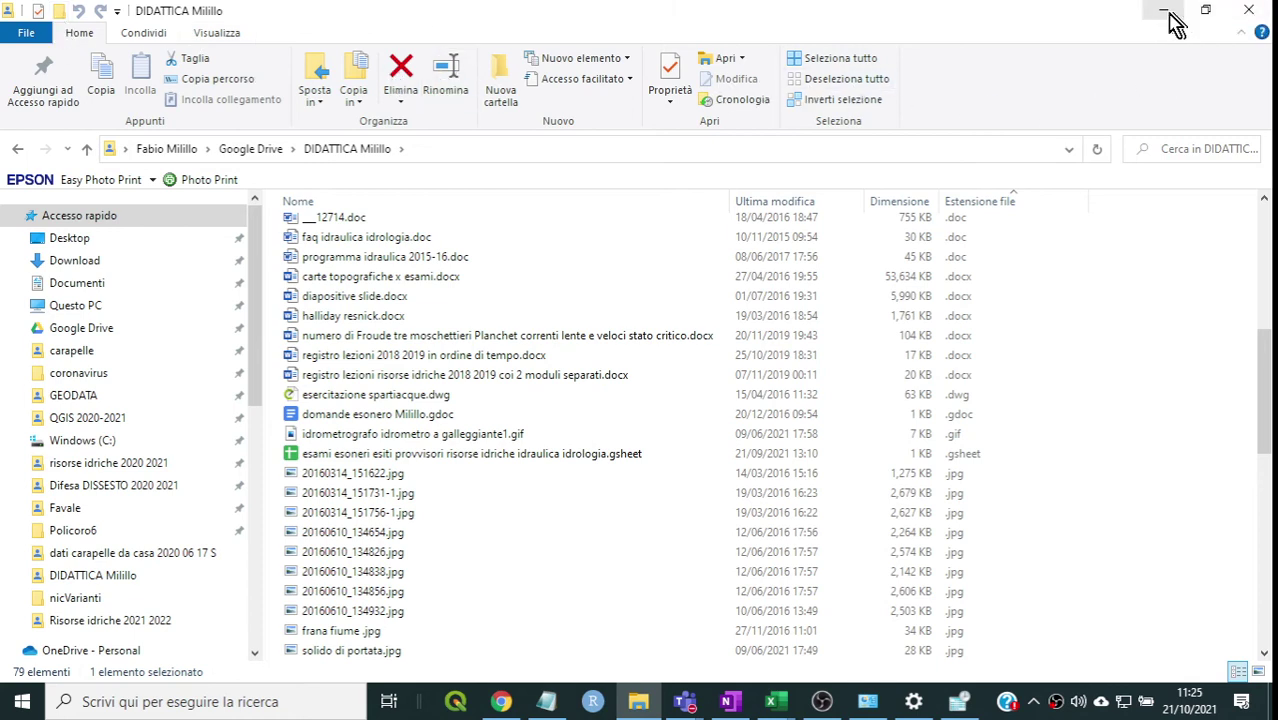
- Close File Explorer, return to ascoli pioggia.xlsx, and narrow column B to fit Pioggia Totale
{"action": "left_click", "coordinate": [1249, 14]}
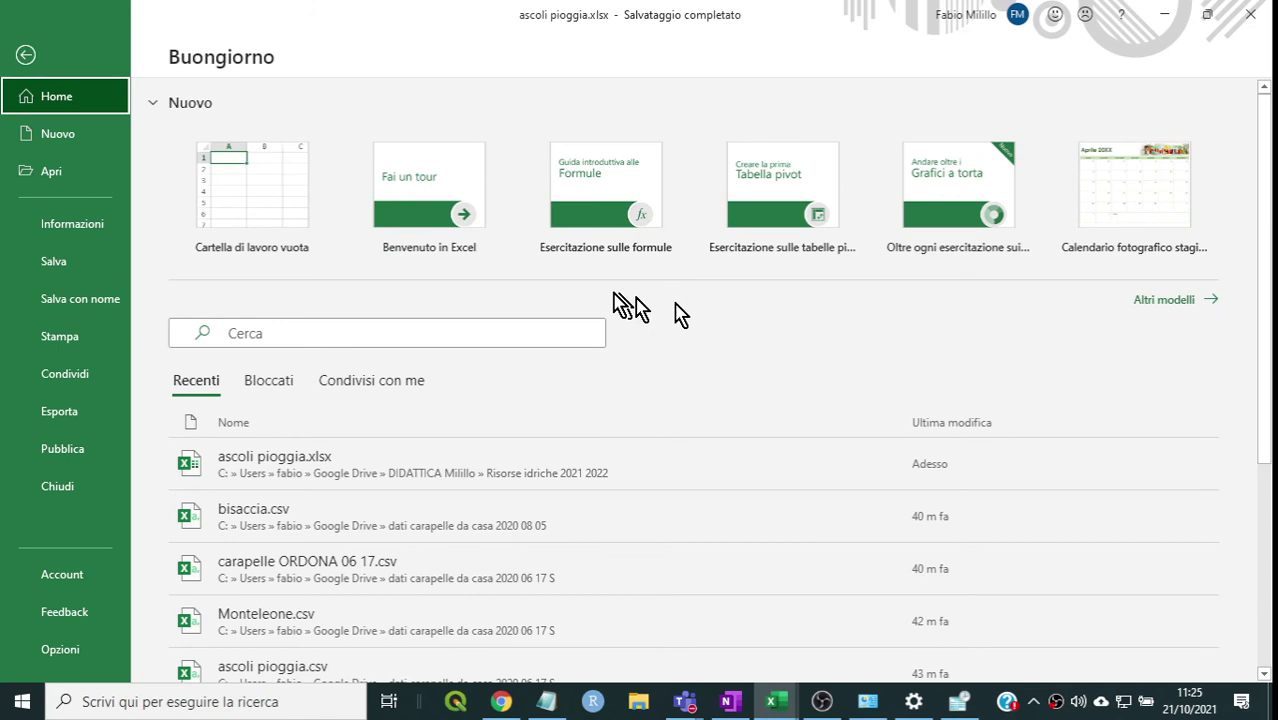
{"action": "left_click", "coordinate": [25, 57]}
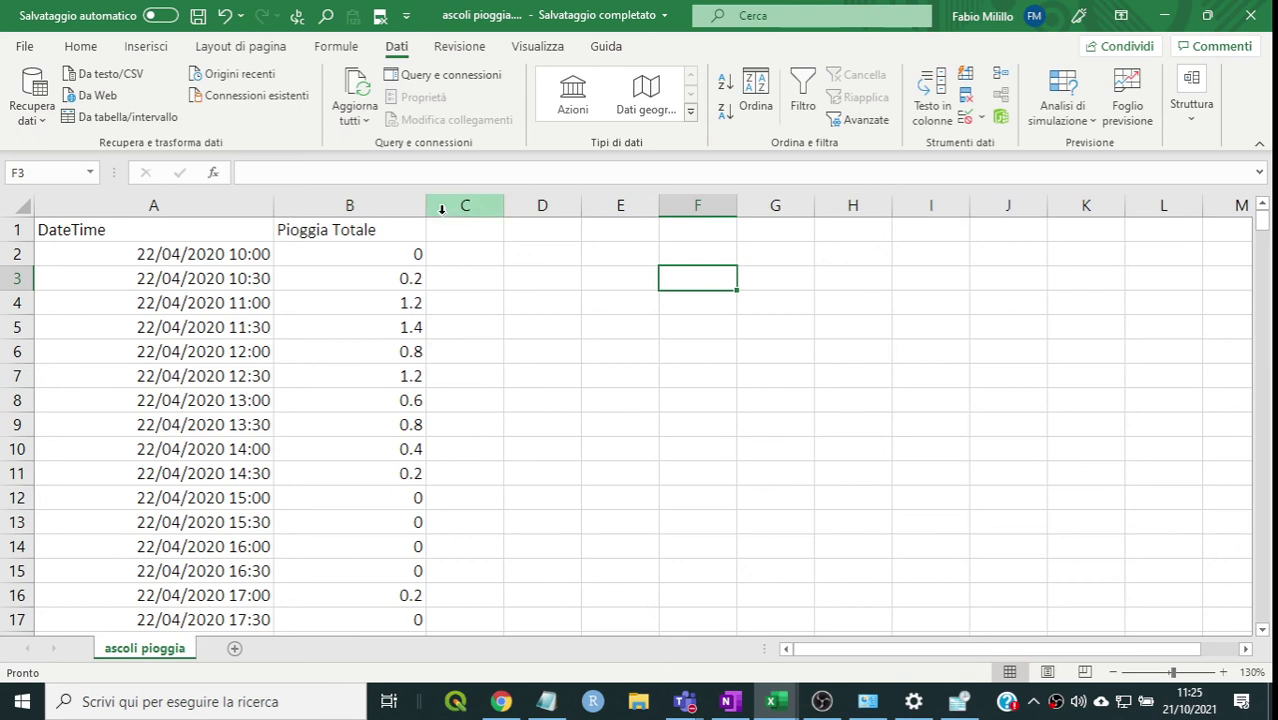
{"action": "left_click_drag", "start_coordinate": [426, 205], "coordinate": [377, 205]}
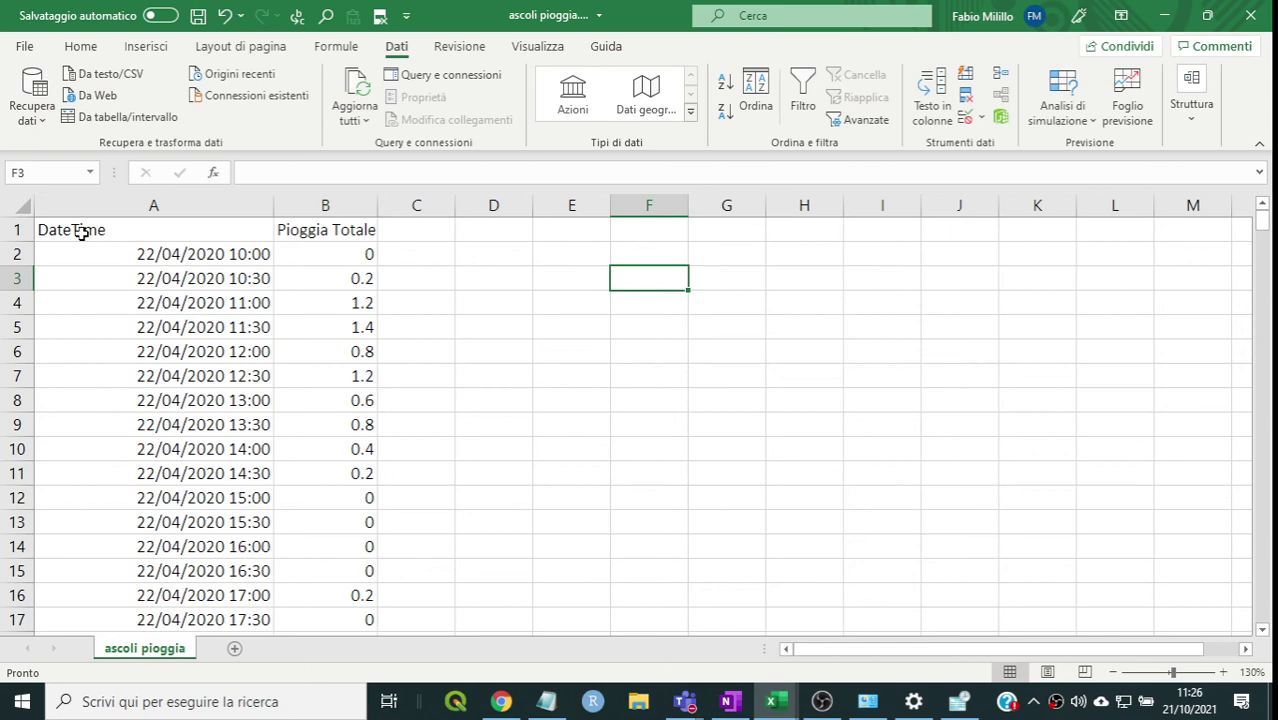
{"action": "left_click", "coordinate": [82, 230]}
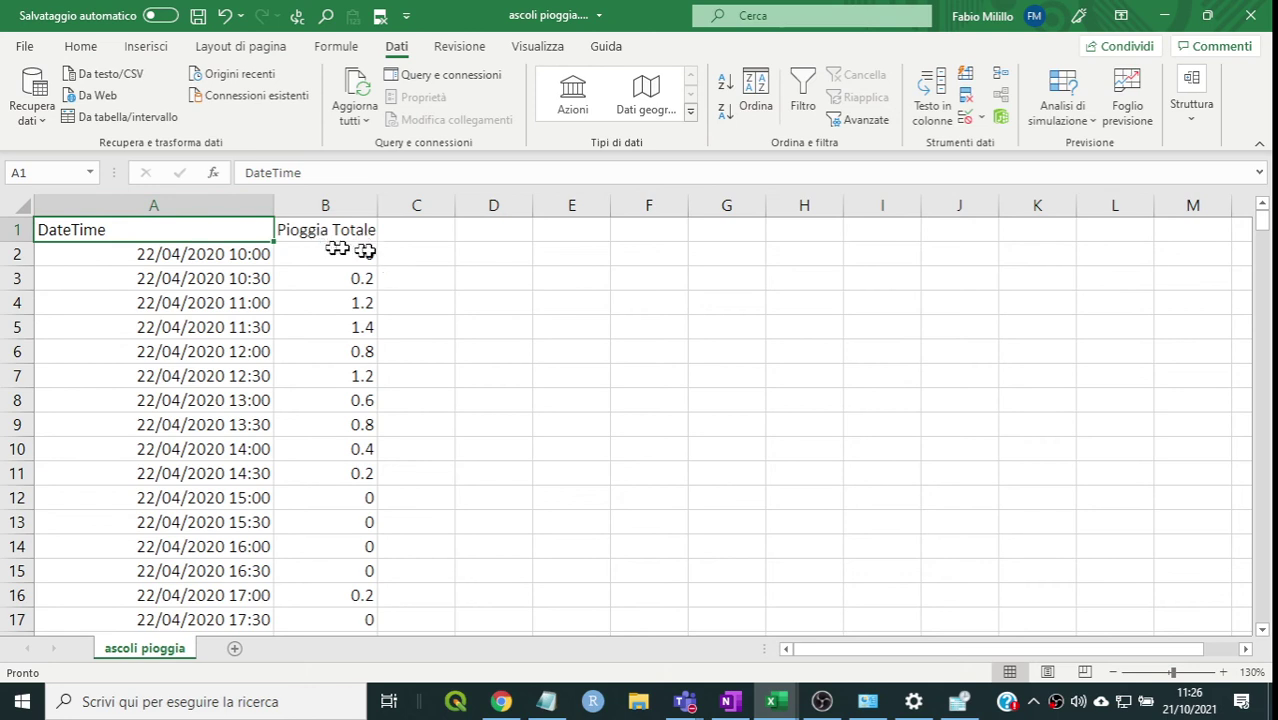
{"action": "left_click", "coordinate": [402, 253]}
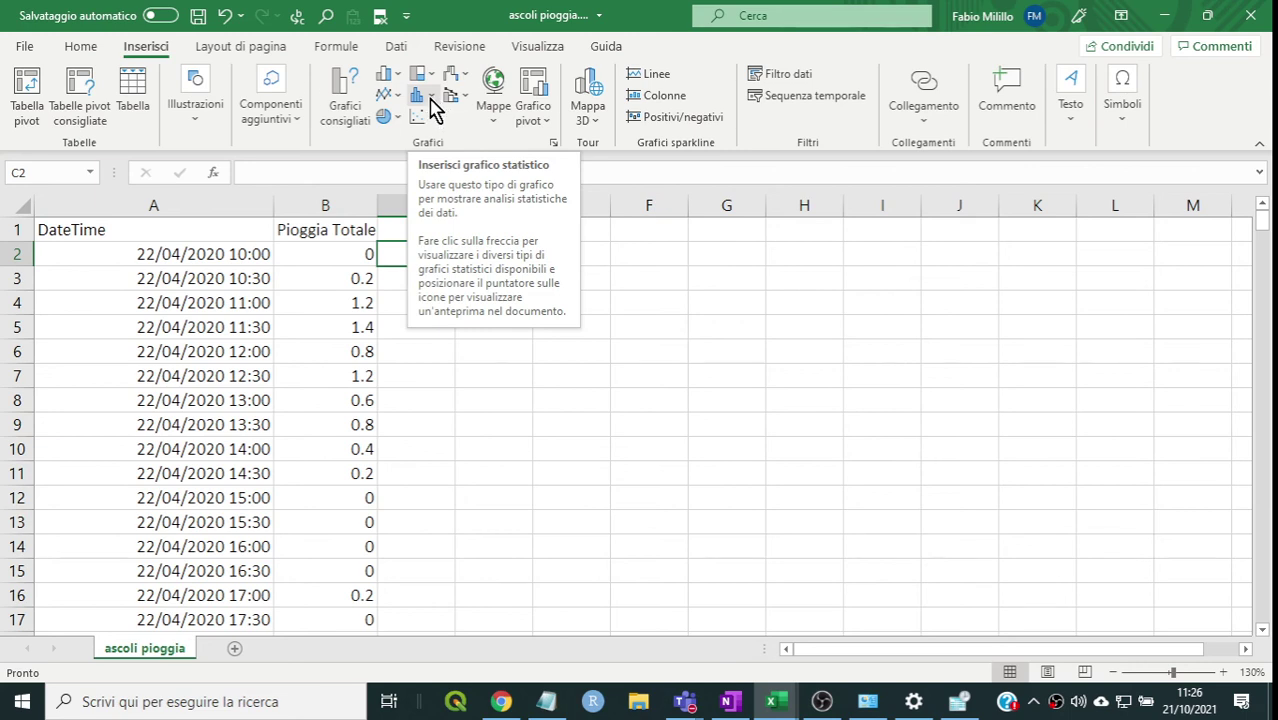
- Insert an Istogramma chart of the Pioggia Totale values from Altri grafici statistici
{"action": "left_click", "coordinate": [433, 103]}
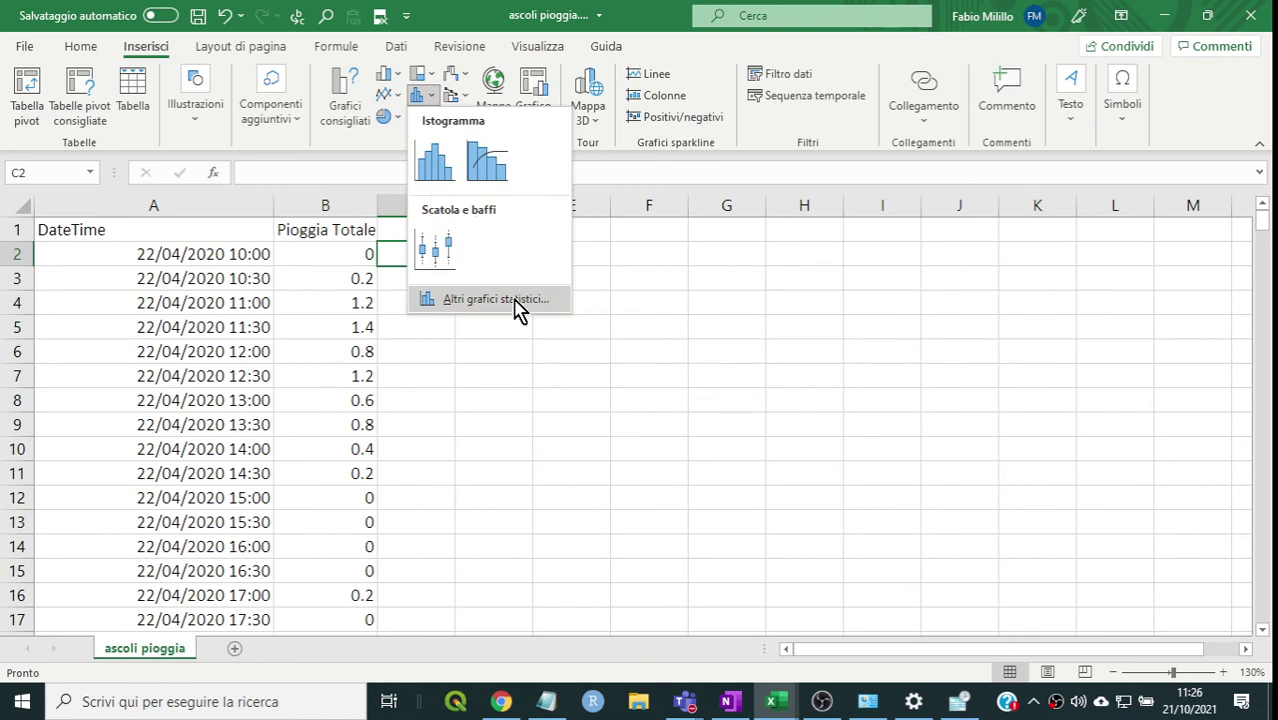
{"action": "left_click", "coordinate": [513, 302]}
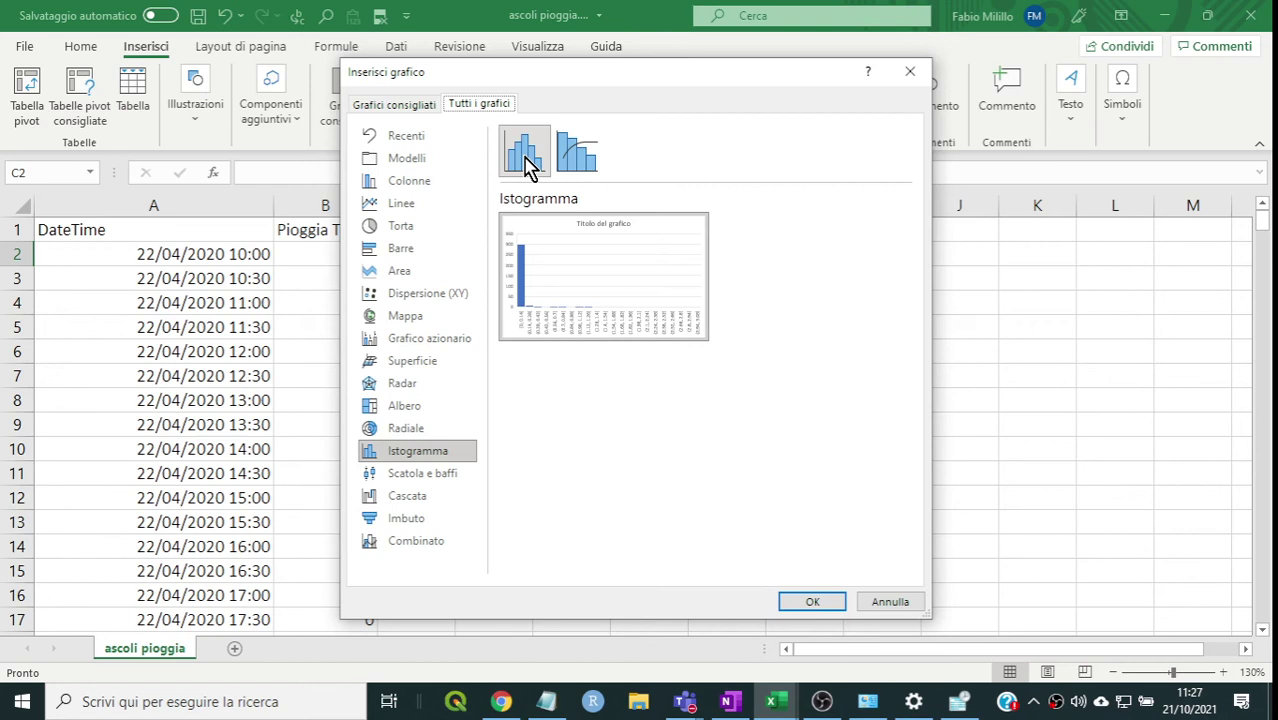
{"action": "left_click", "coordinate": [529, 167]}
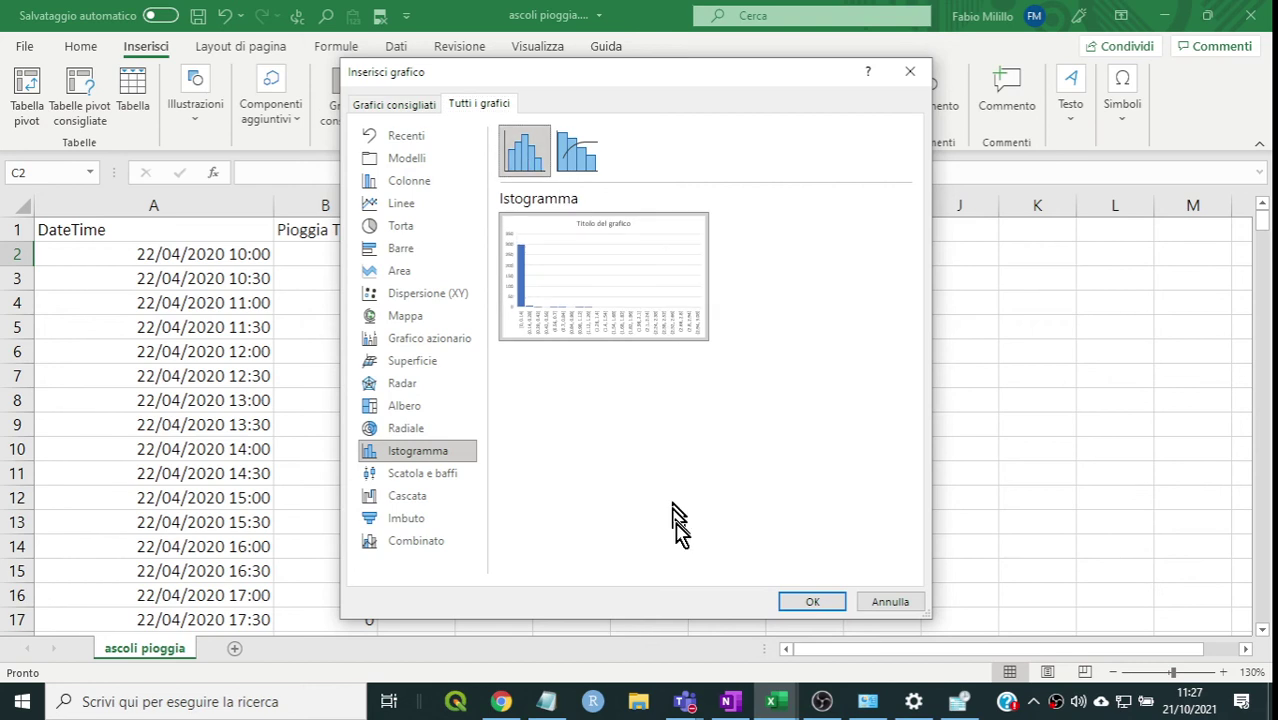
{"action": "left_click", "coordinate": [806, 604]}
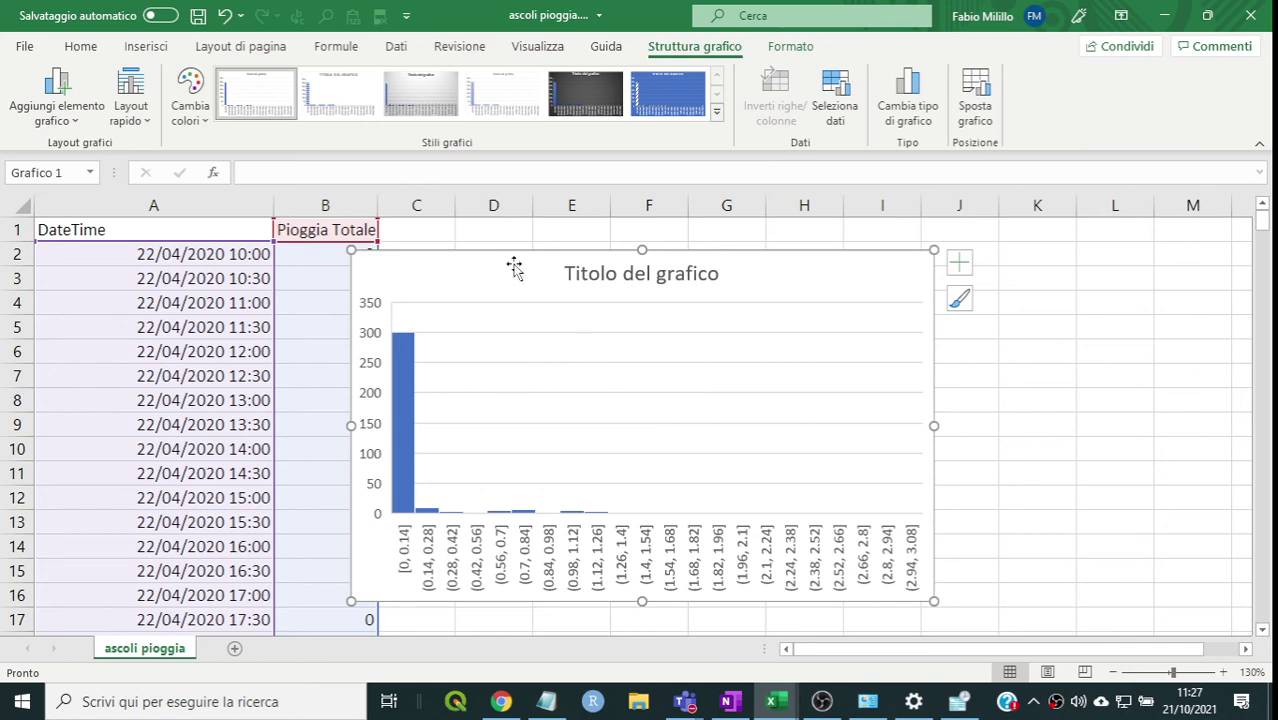
- Move the histogram aside, review its Pioggia Totale series in Seleziona dati, then delete it
{"action": "left_click_drag", "start_coordinate": [514, 268], "coordinate": [666, 278]}
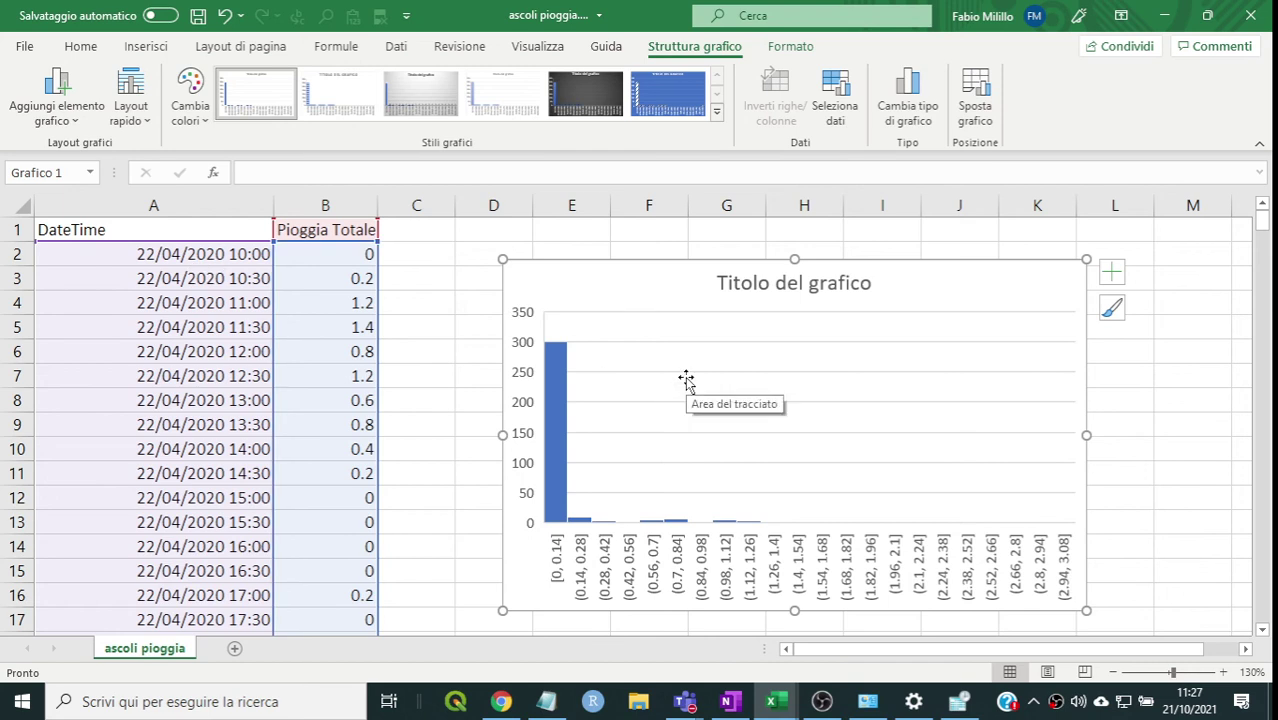
{"action": "right_click", "coordinate": [566, 292]}
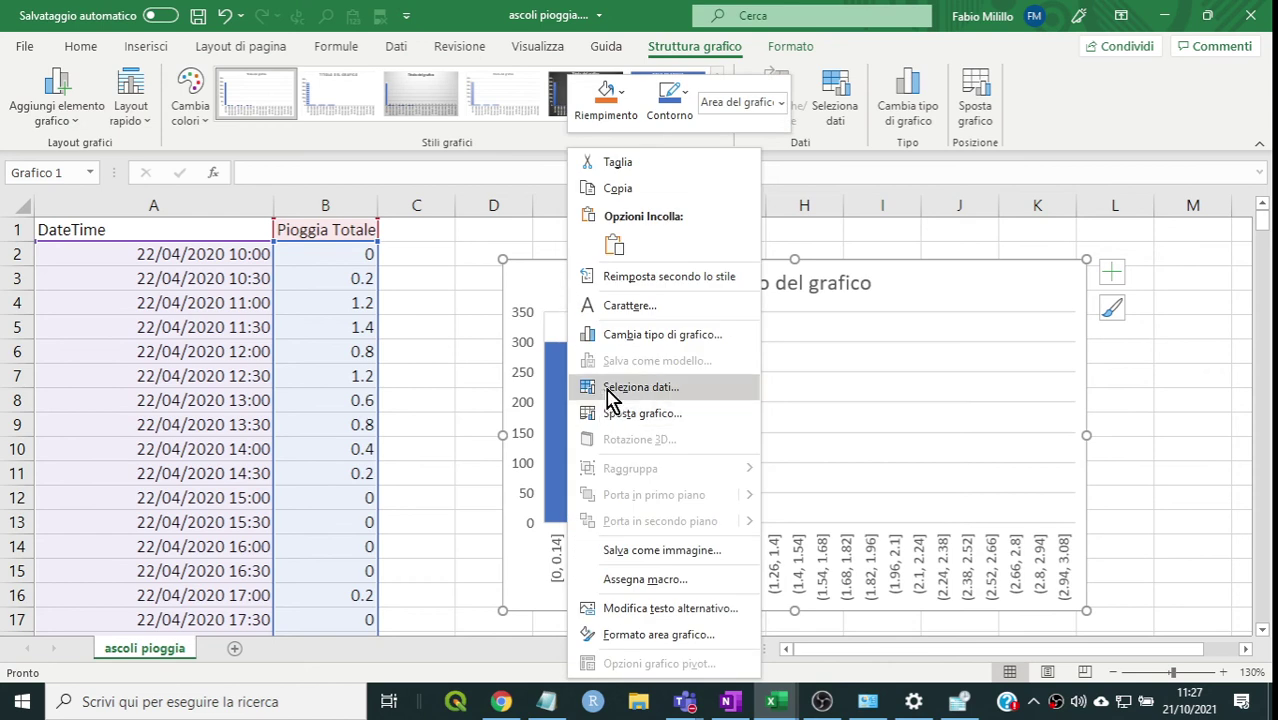
{"action": "left_click", "coordinate": [521, 284]}
{"action": "right_click", "coordinate": [521, 284]}
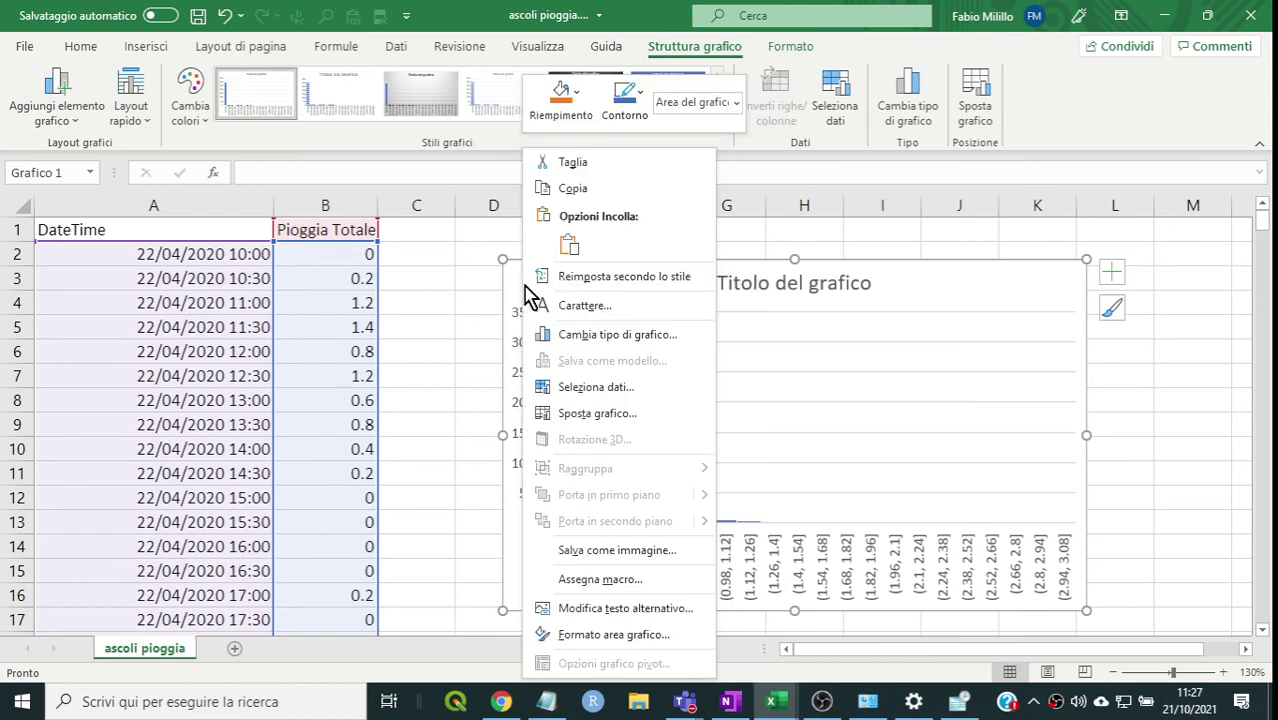
{"action": "left_click", "coordinate": [606, 388]}
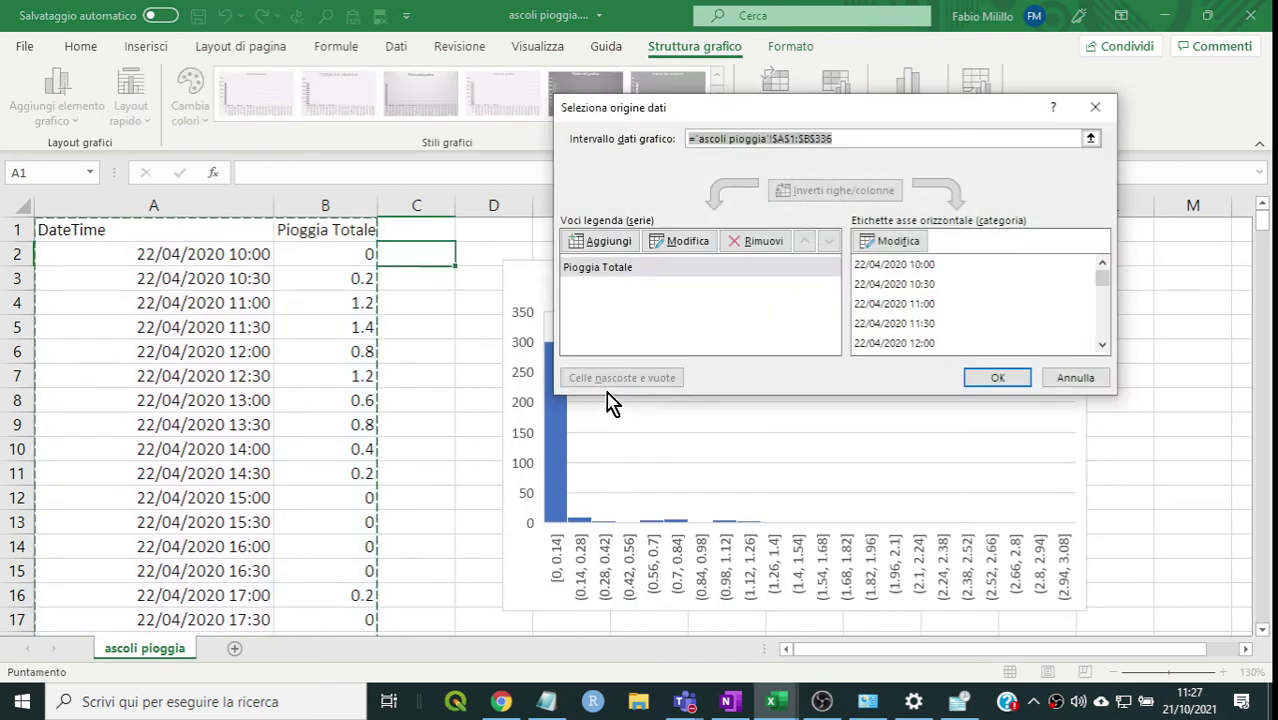
{"action": "left_click", "coordinate": [598, 268]}
{"action": "left_click", "coordinate": [682, 242]}
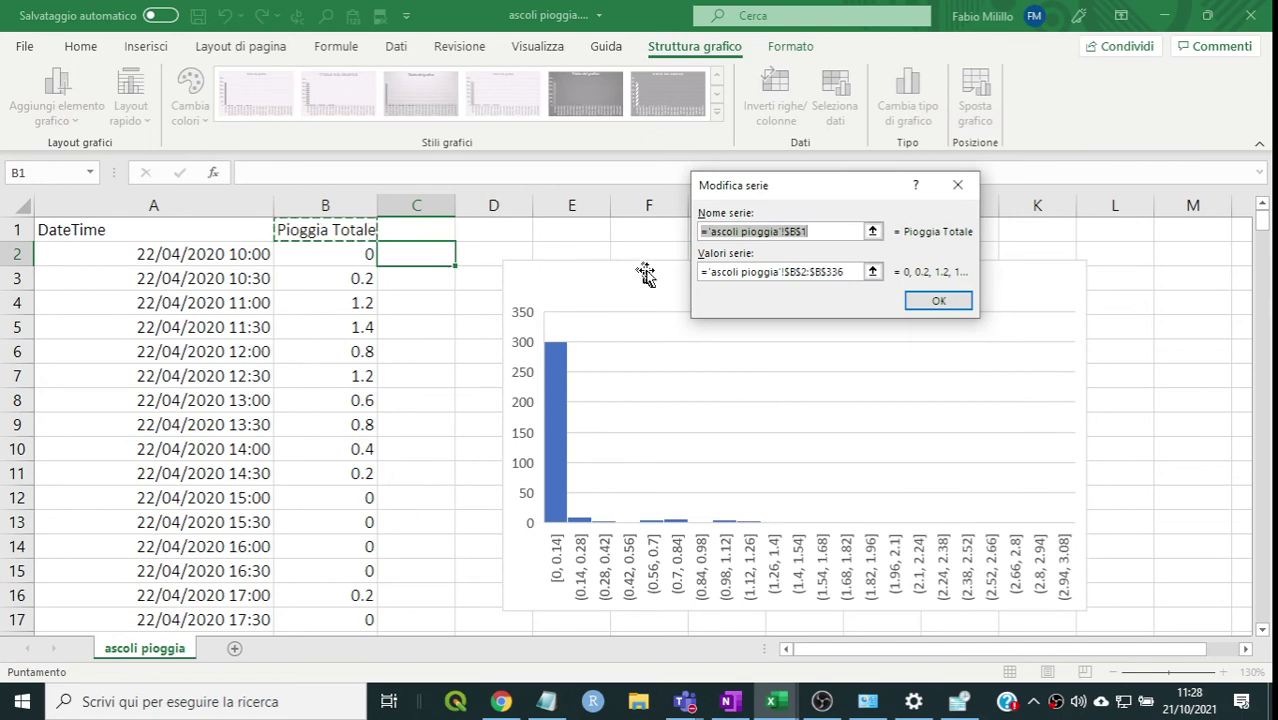
{"action": "left_click", "coordinate": [938, 304]}
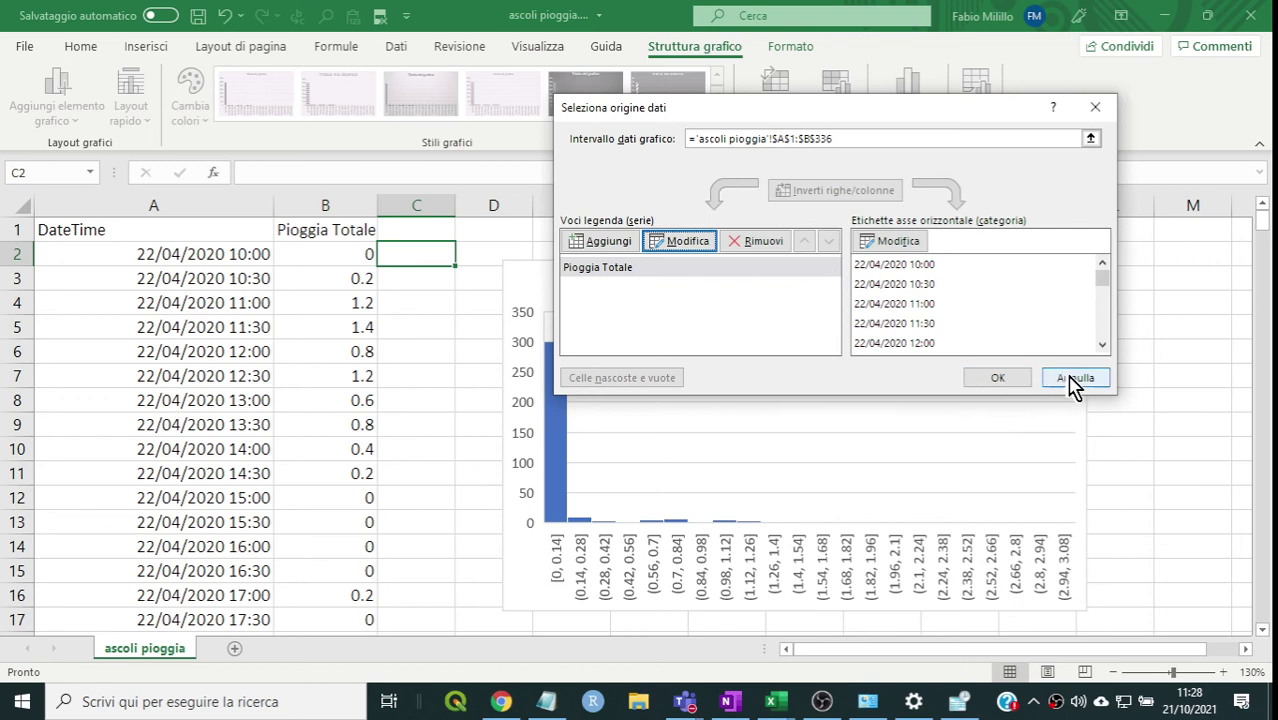
{"action": "left_click", "coordinate": [1073, 385]}
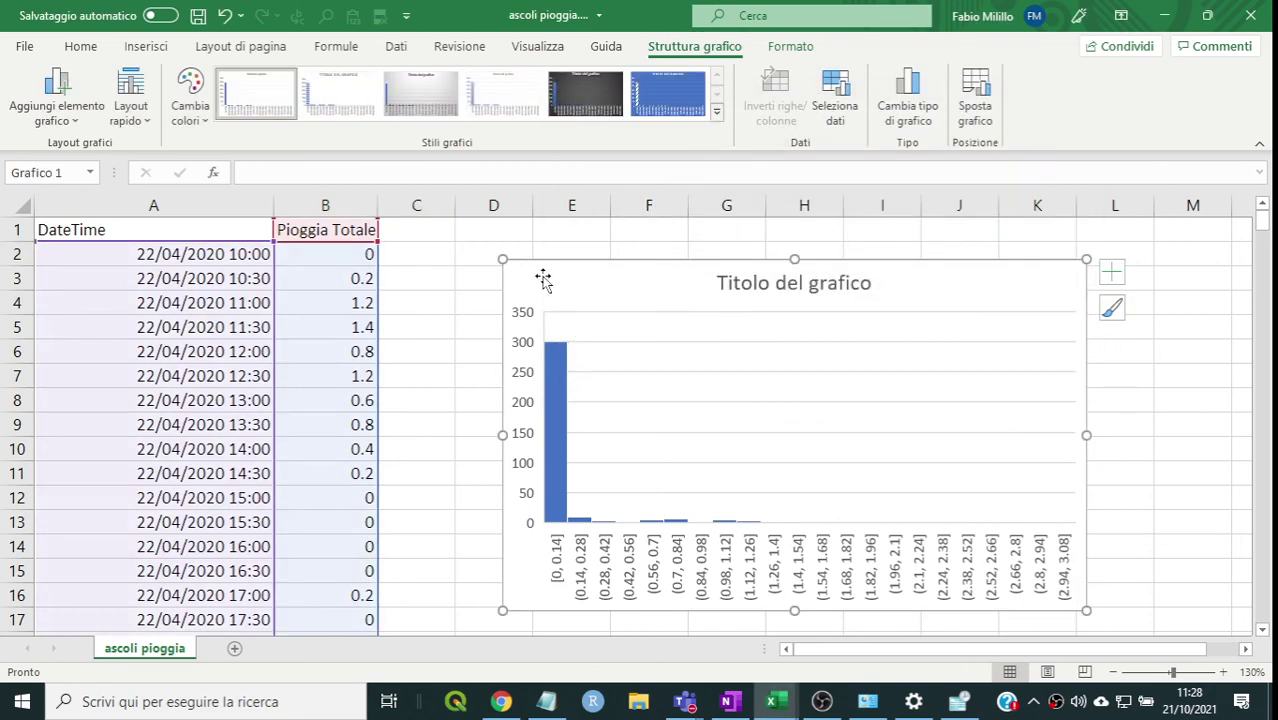
{"action": "key", "text": "Delete"}
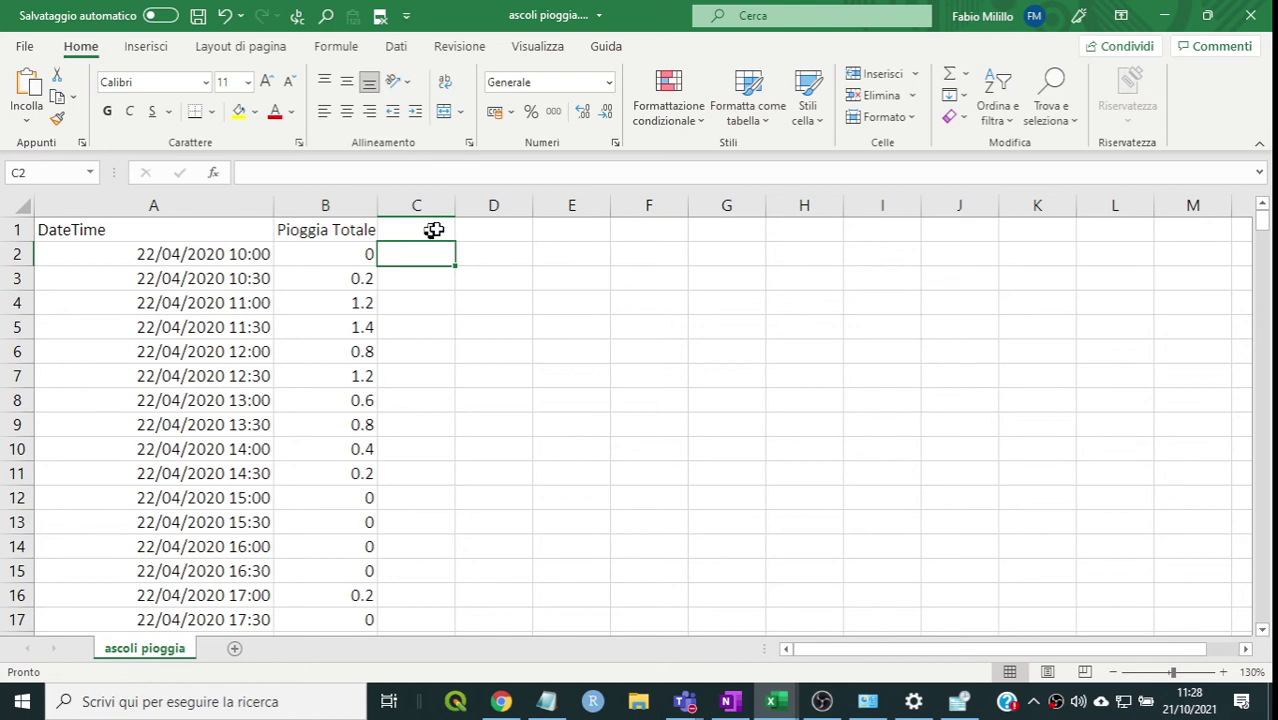
- Insert a Dispersione con linee rette chart of Pioggia Totale over DateTime
{"action": "left_click", "coordinate": [134, 47]}
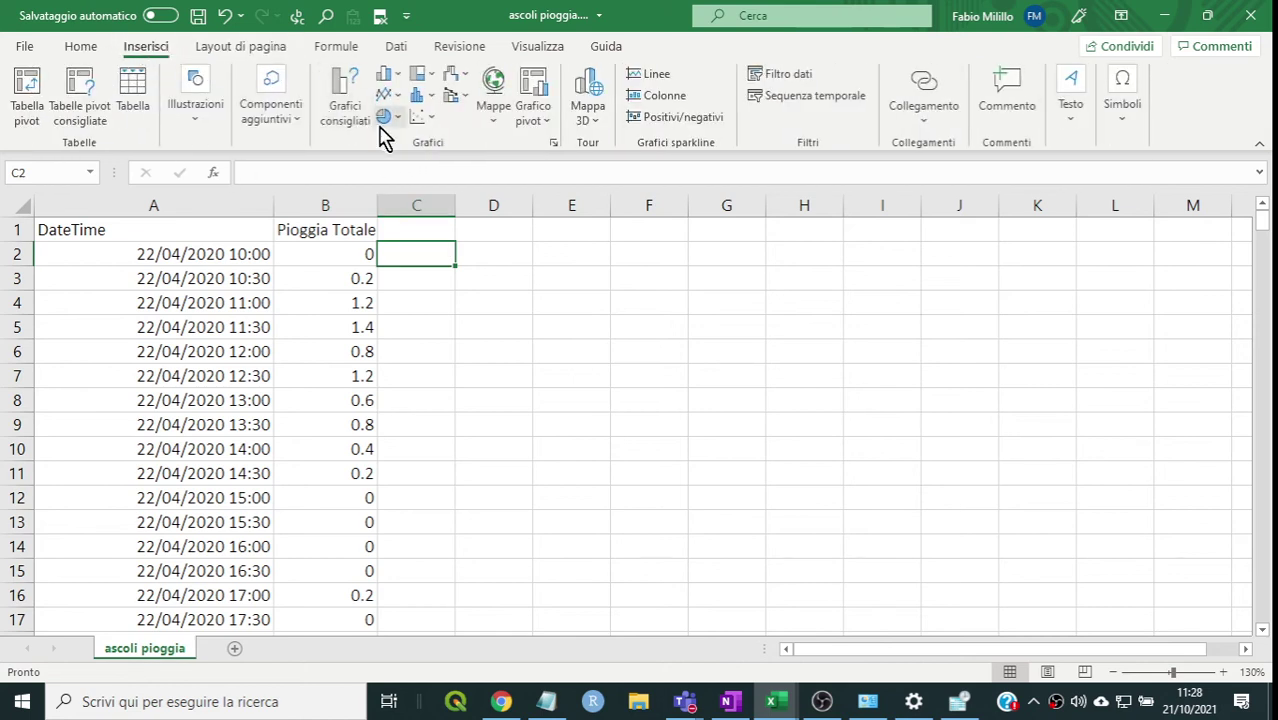
{"action": "left_click", "coordinate": [433, 122]}
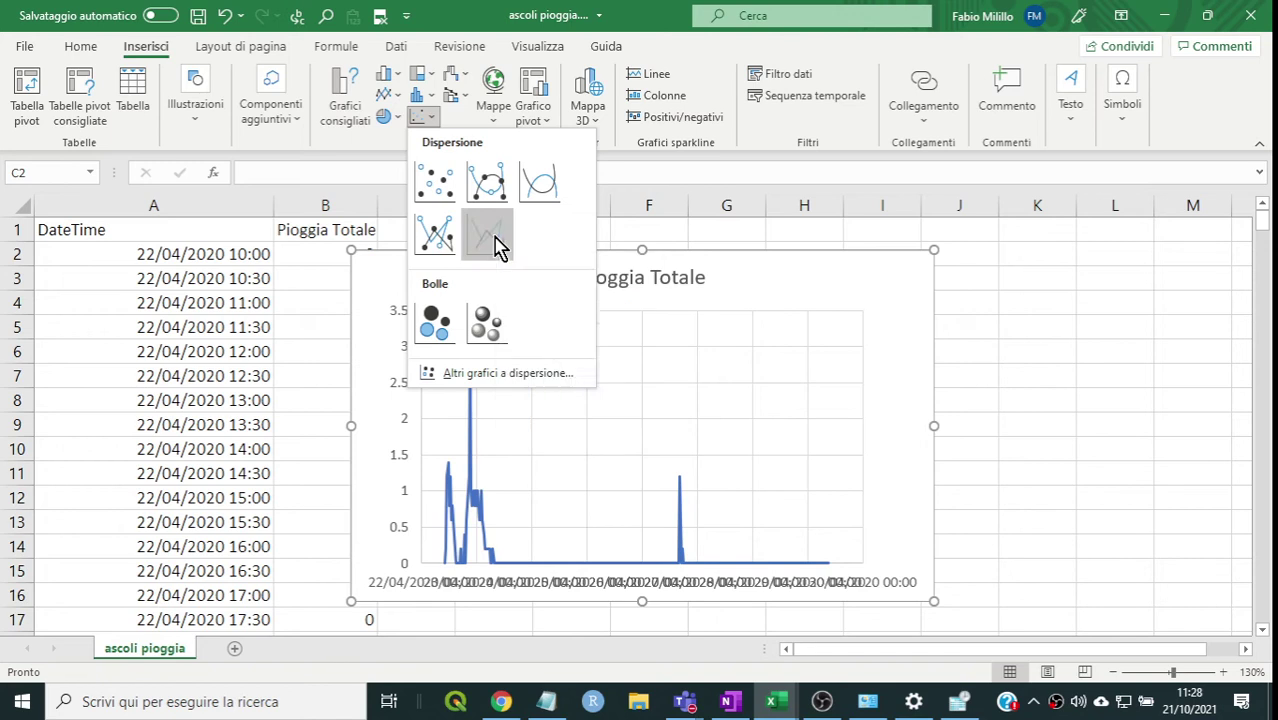
{"action": "left_click", "coordinate": [494, 238]}
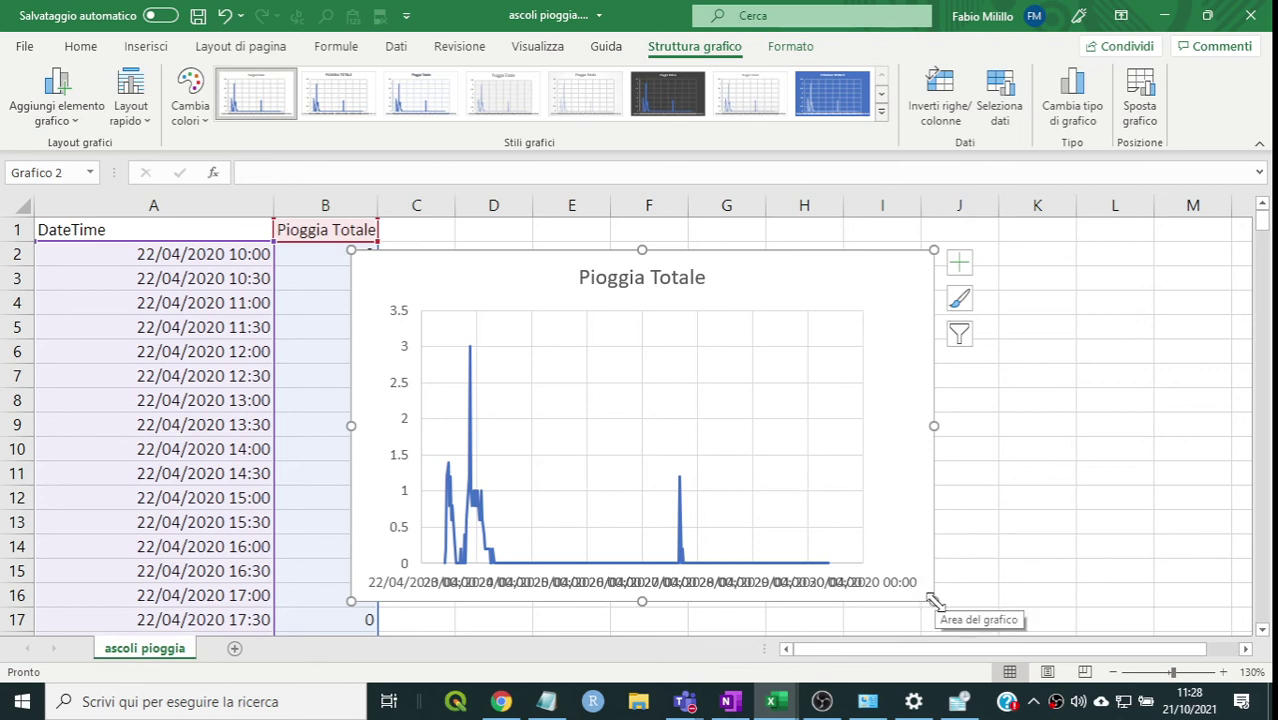
- Stretch the Pioggia Totale chart rightward so it spans to column M
{"action": "left_click_drag", "start_coordinate": [933, 600], "coordinate": [1245, 607]}
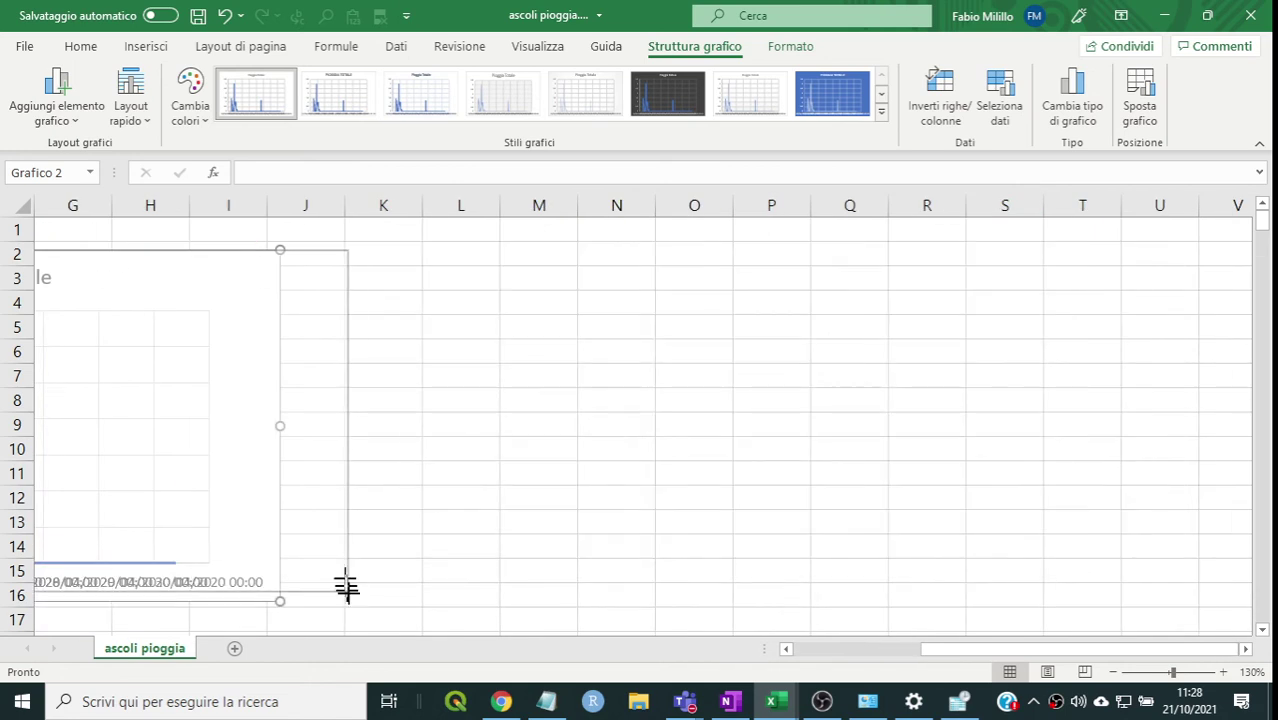
{"action": "left_click_drag", "start_coordinate": [1245, 607], "coordinate": [355, 620]}
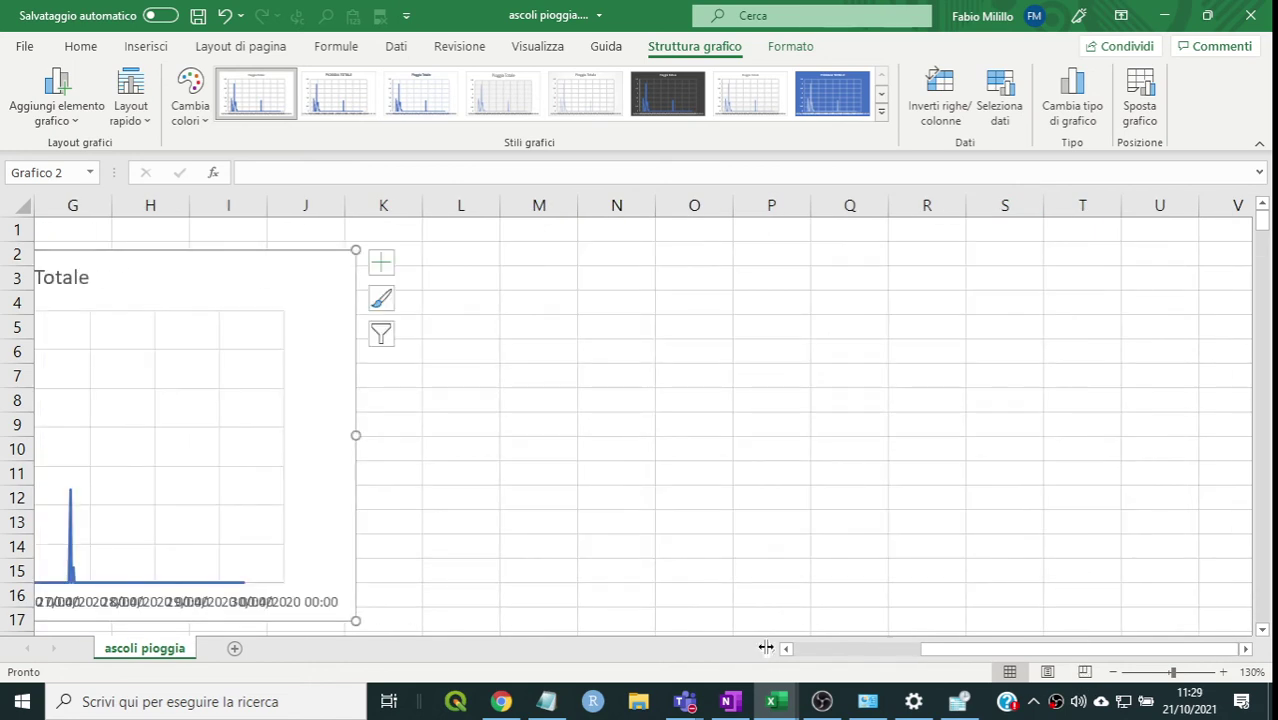
{"action": "left_click", "coordinate": [806, 648]}
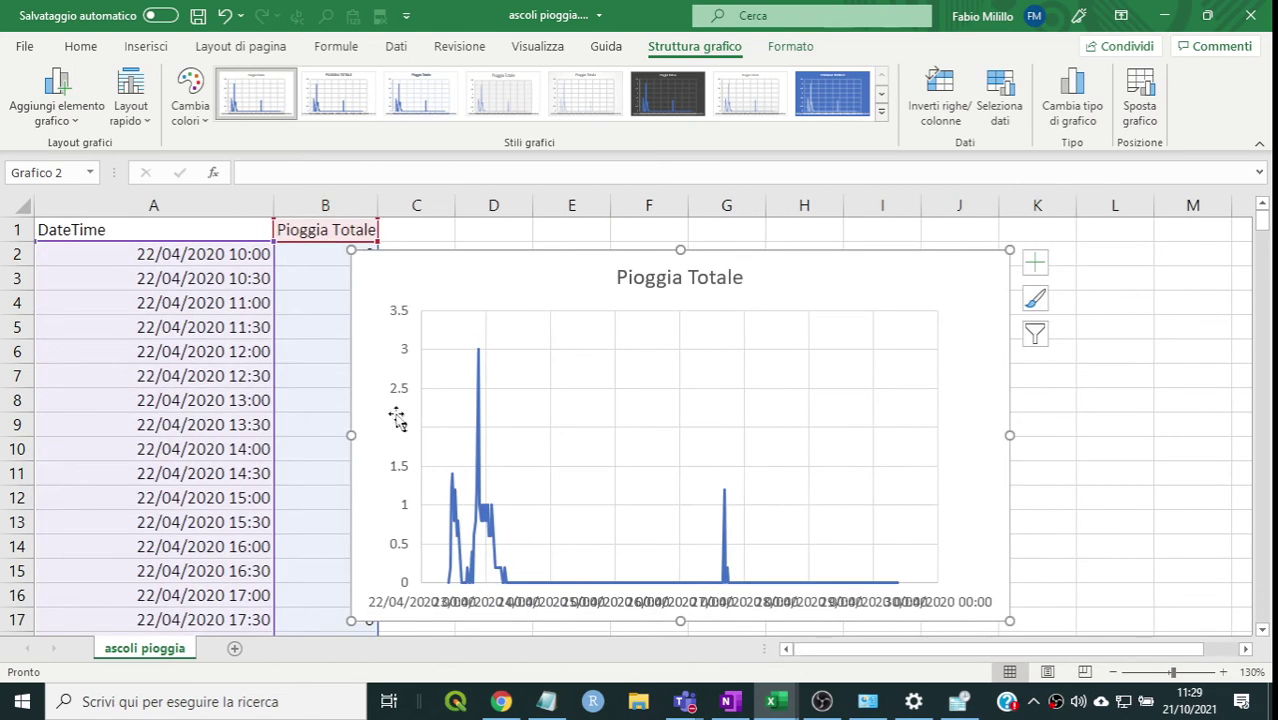
{"action": "left_click", "coordinate": [1138, 472]}
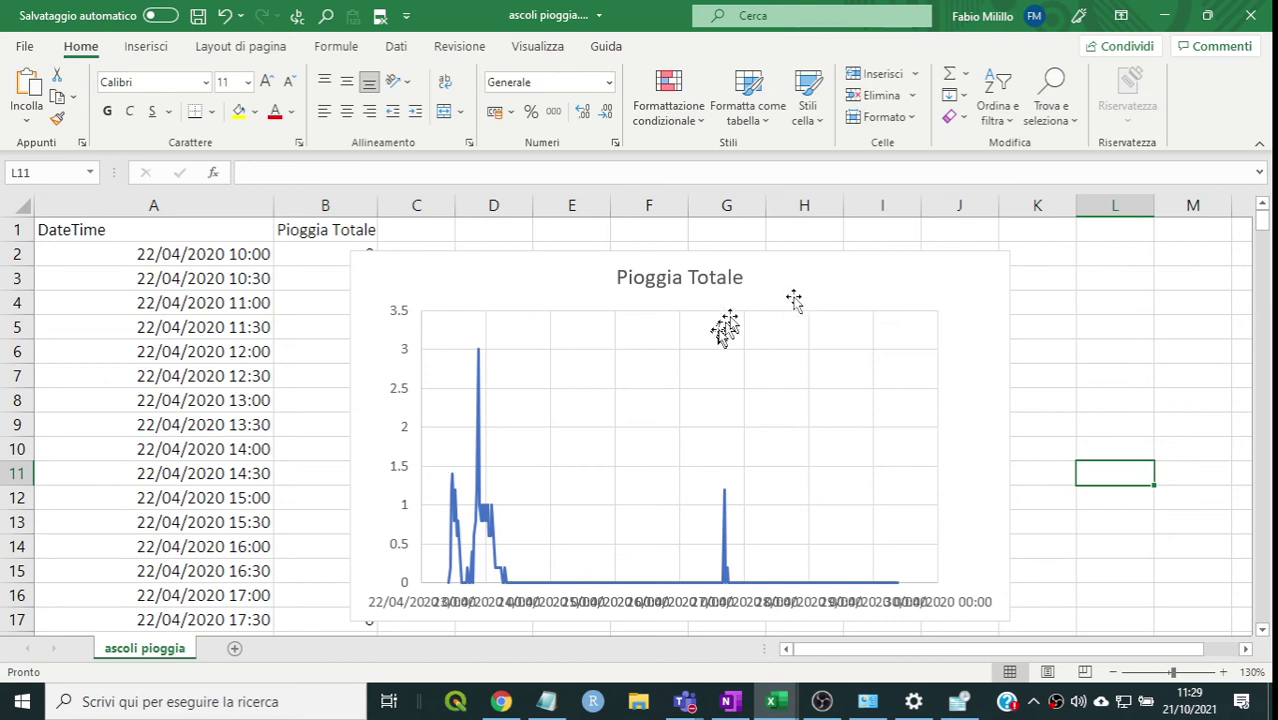
{"action": "left_click", "coordinate": [990, 262]}
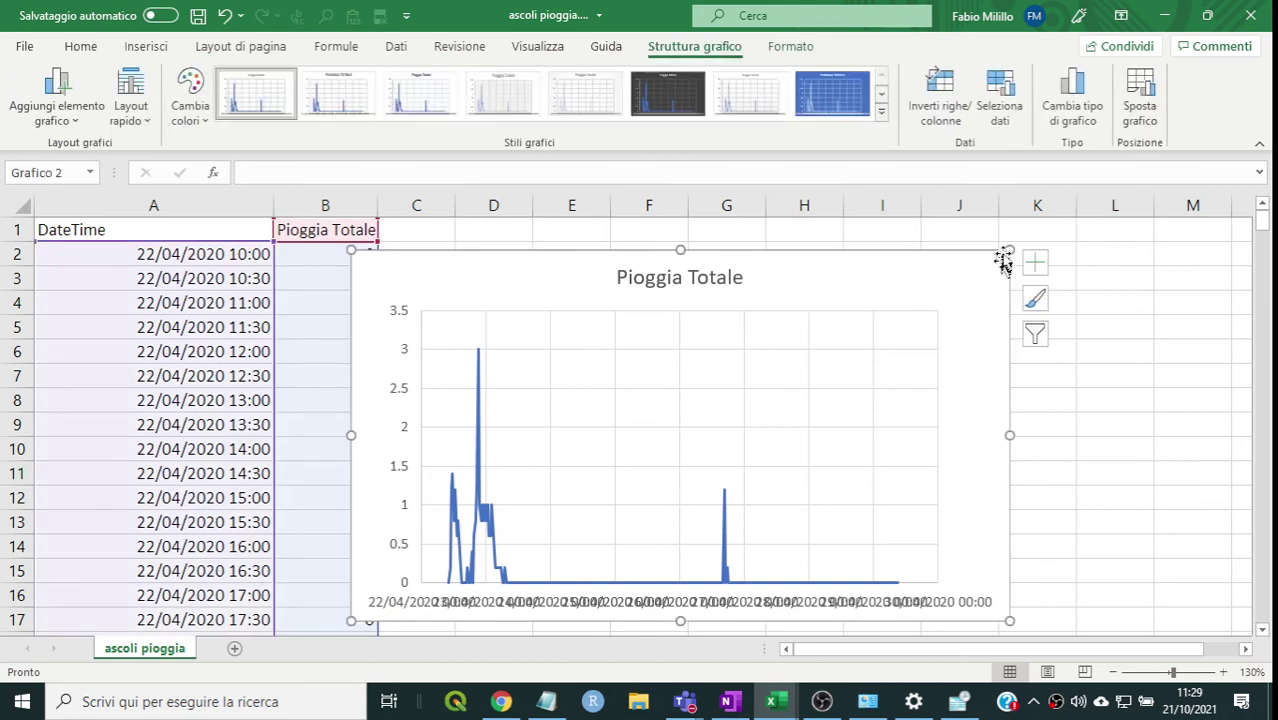
{"action": "left_click_drag", "start_coordinate": [1009, 250], "coordinate": [1160, 248]}
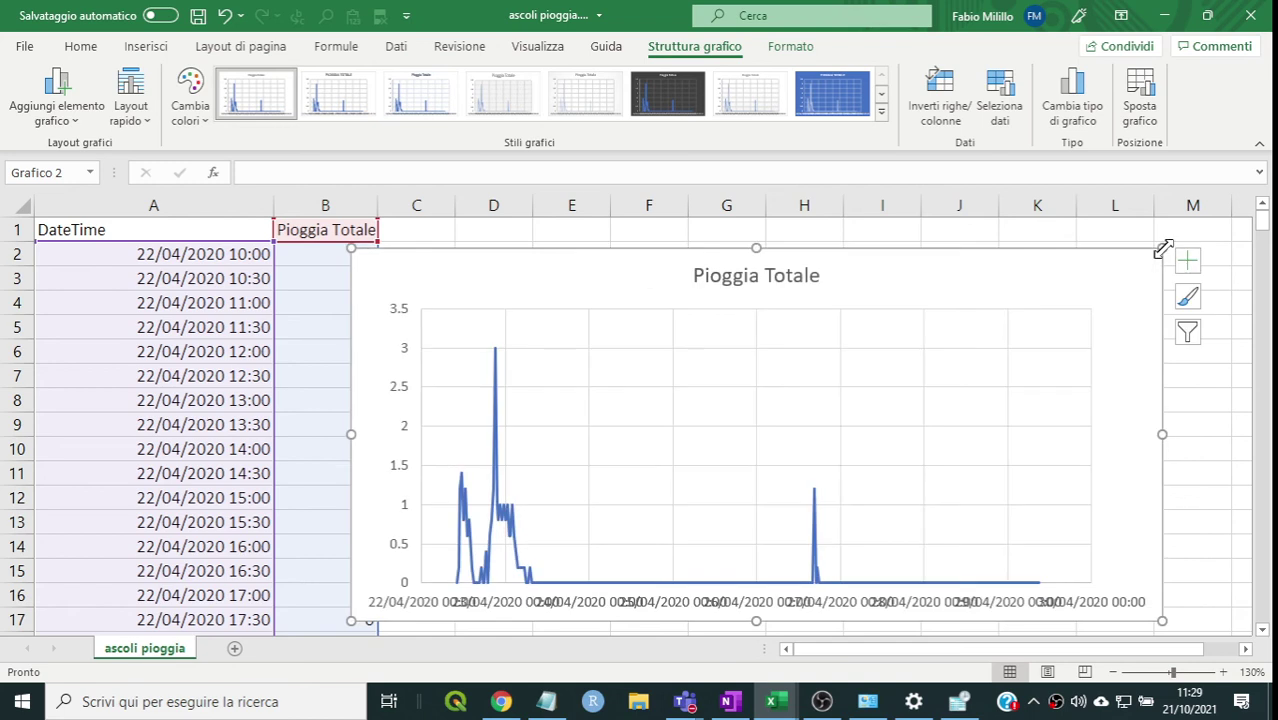
{"action": "left_click", "coordinate": [447, 362]}
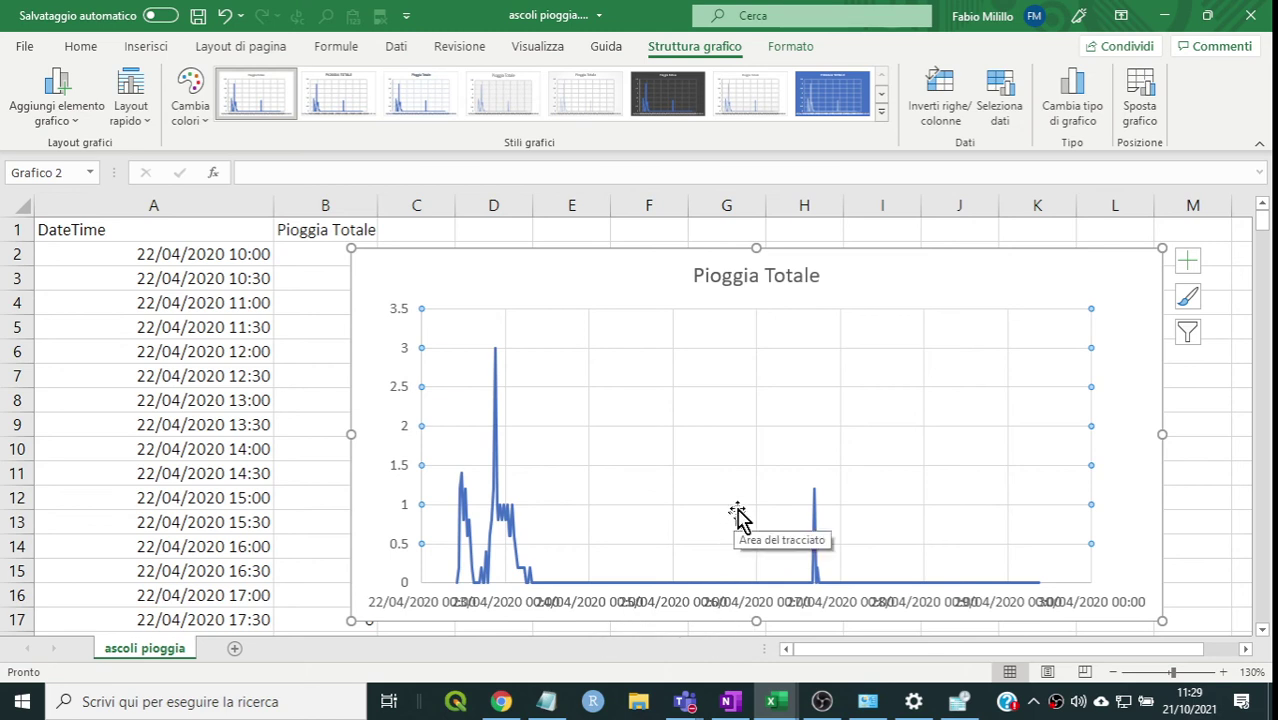
- Raise the plot area's bottom edge to leave room below the date axis labels
{"action": "left_click", "coordinate": [706, 524]}
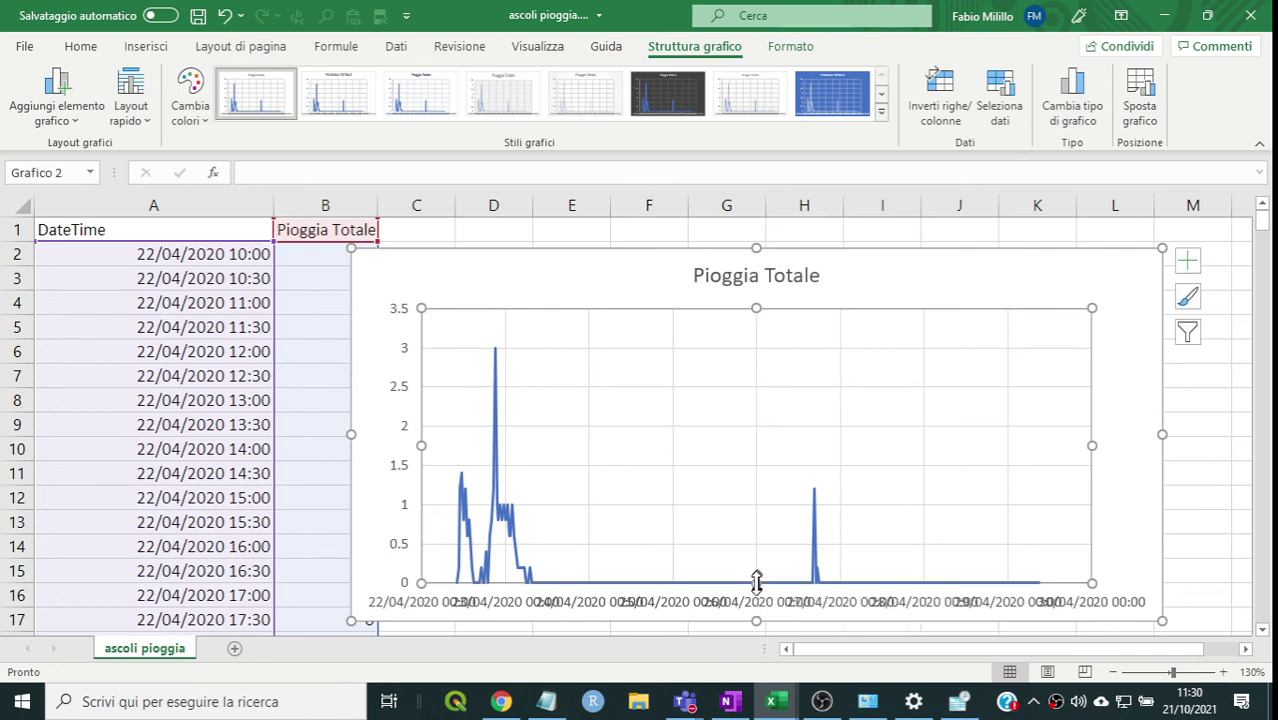
{"action": "left_click_drag", "start_coordinate": [756, 582], "coordinate": [754, 567]}
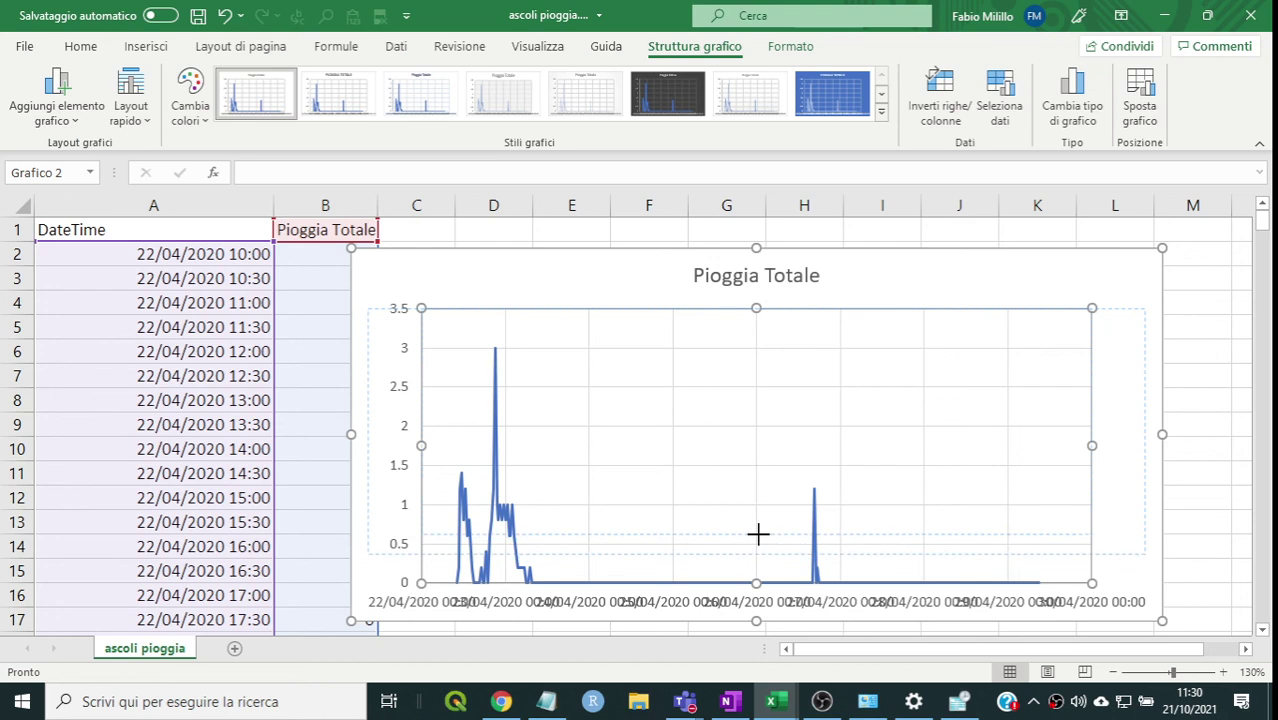
{"action": "left_click_drag", "start_coordinate": [754, 567], "coordinate": [760, 540]}
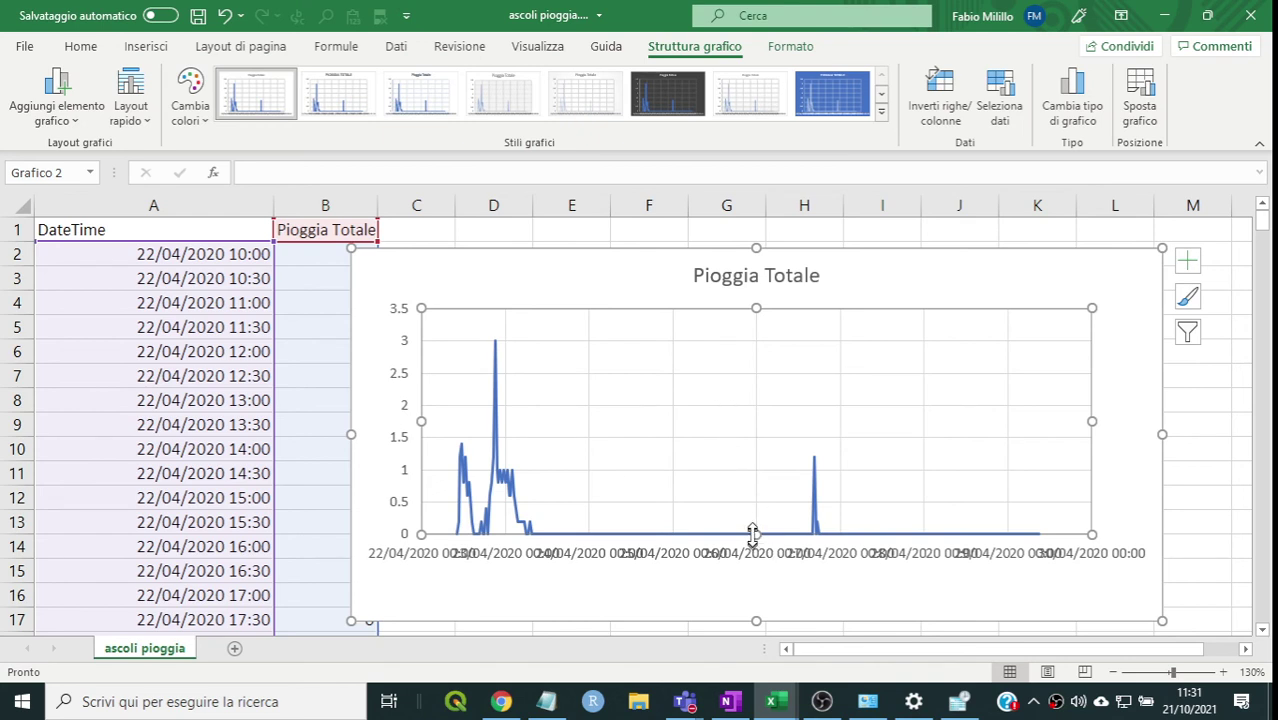
{"action": "mouse_move", "coordinate": [756, 533]}
{"action": "left_mouse_down"}
{"action": "mouse_move", "coordinate": [756, 570]}
{"action": "mouse_move", "coordinate": [756, 388]}
{"action": "mouse_move", "coordinate": [745, 549]}
{"action": "mouse_move", "coordinate": [759, 531]}
{"action": "left_mouse_up"}
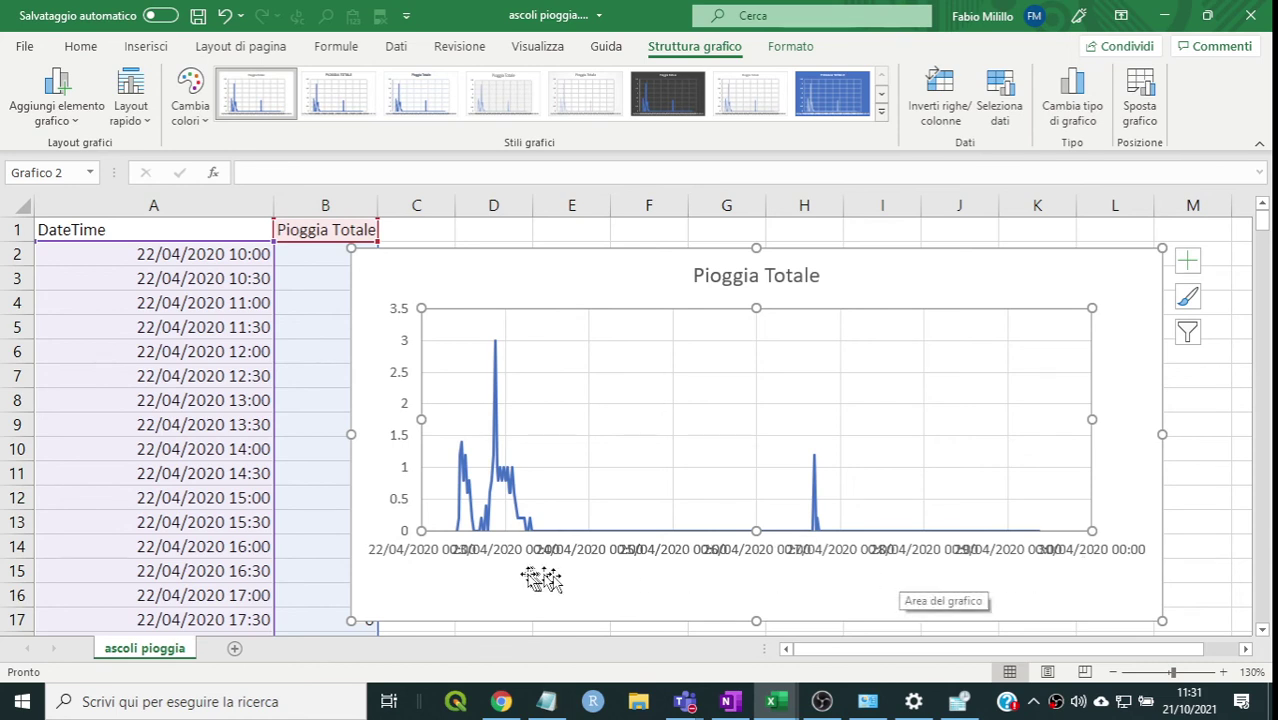
- Rotate the date axis labels 90° using Formato asse's Orientamento testo setting
{"action": "right_click", "coordinate": [710, 562]}
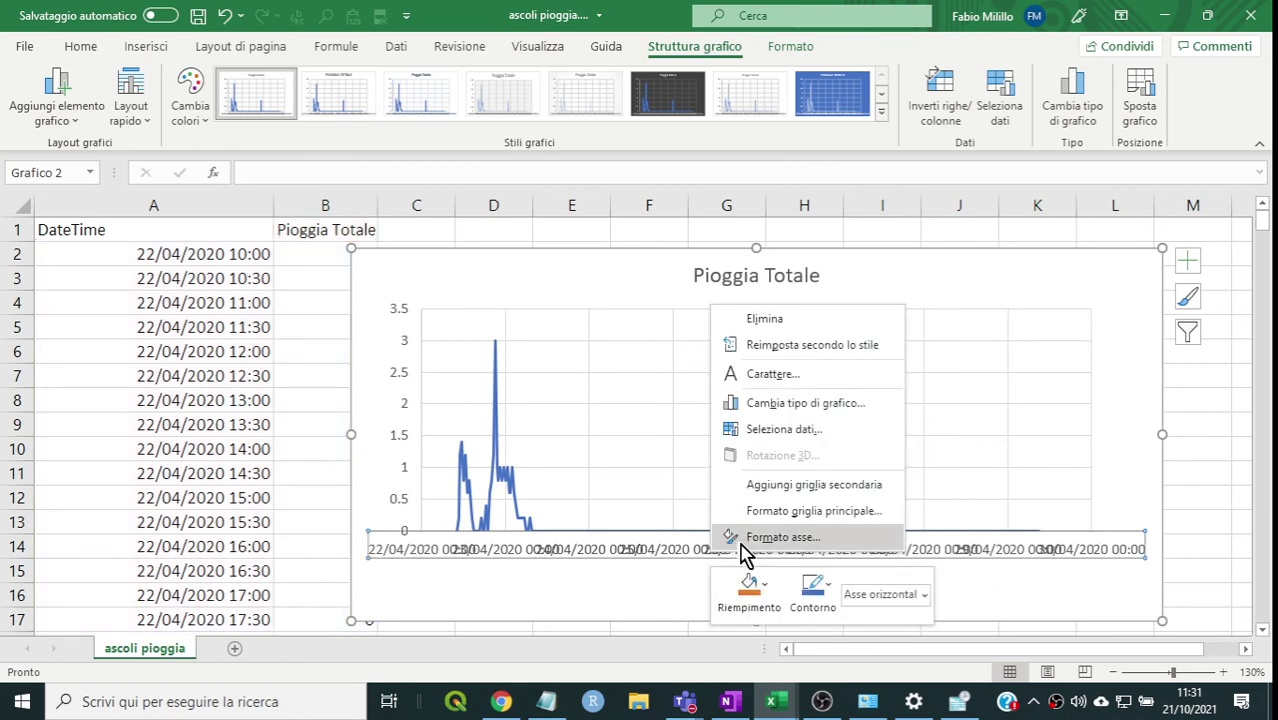
{"action": "left_click", "coordinate": [742, 540]}
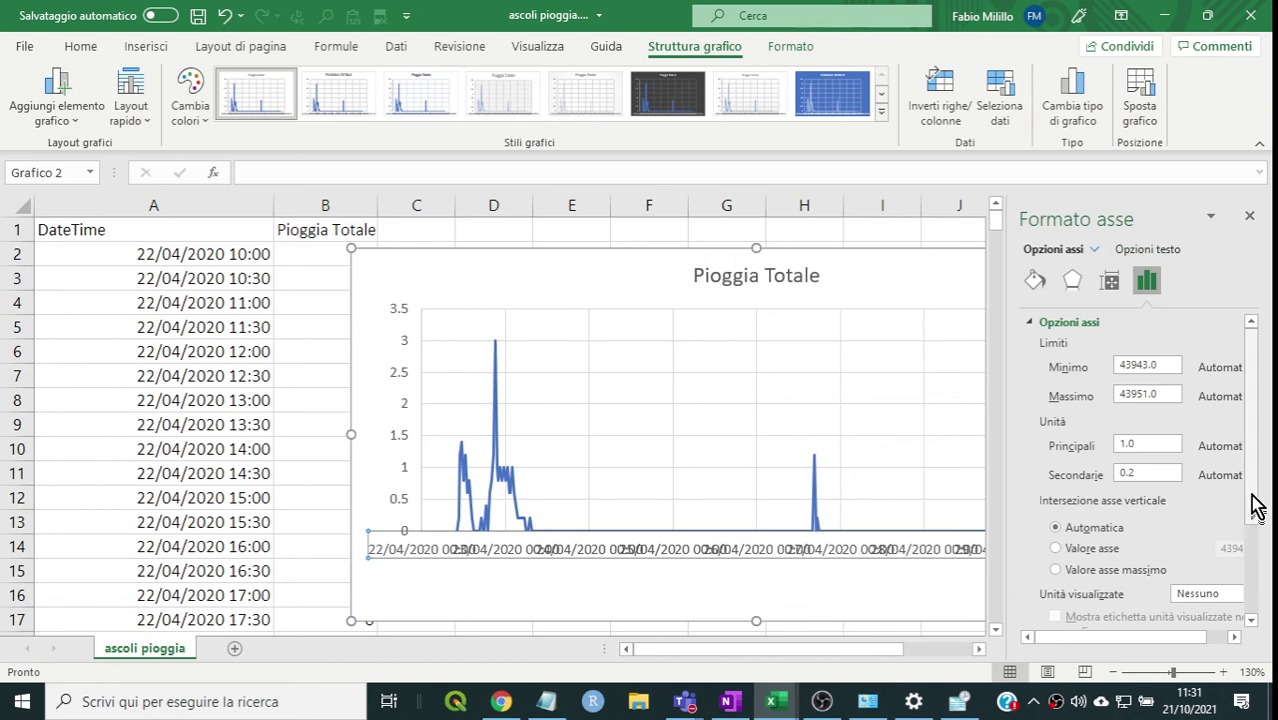
{"action": "left_click_drag", "start_coordinate": [1257, 505], "coordinate": [1256, 635]}
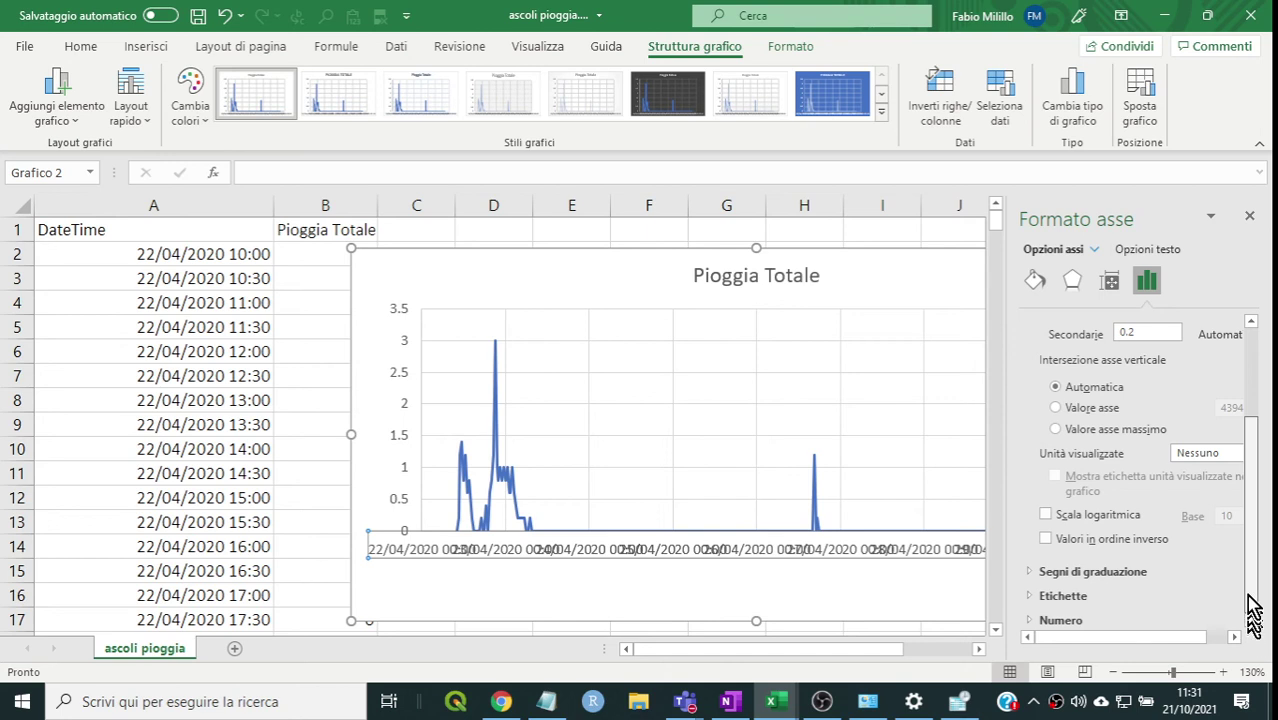
{"action": "left_click_drag", "start_coordinate": [1257, 635], "coordinate": [1246, 470]}
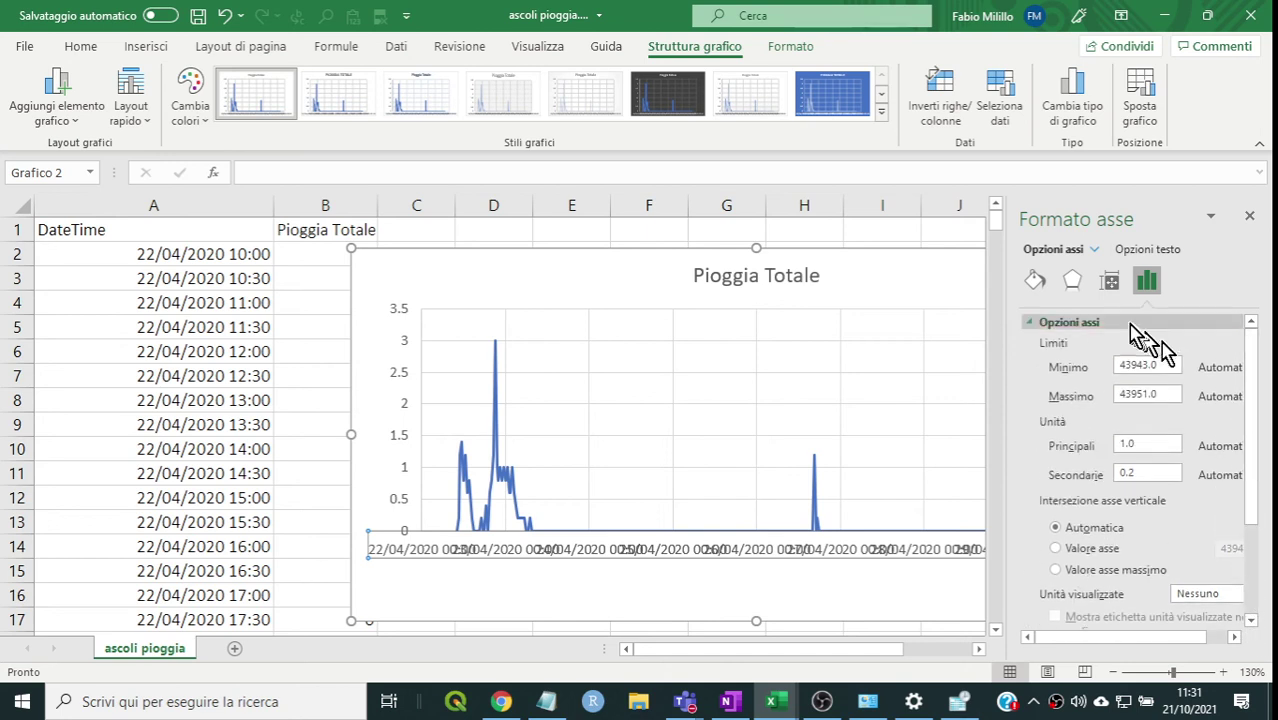
{"action": "left_click", "coordinate": [1111, 282]}
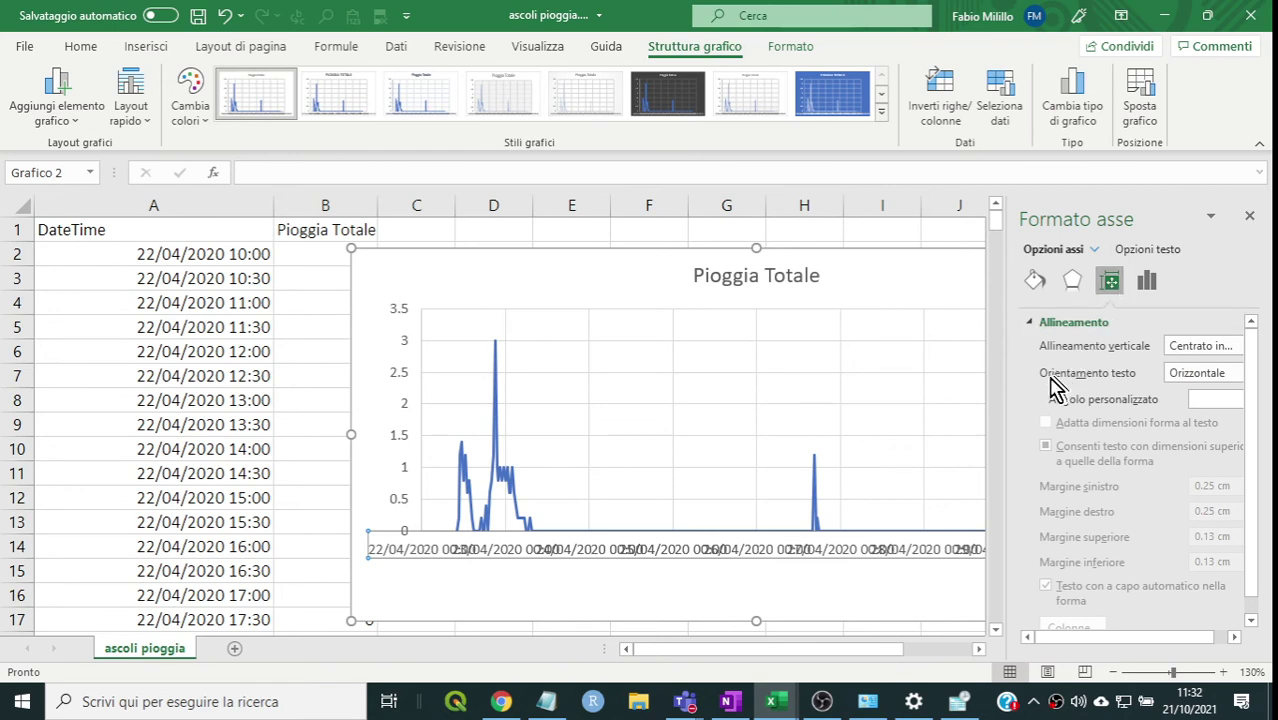
{"action": "left_click_drag", "start_coordinate": [1005, 338], "coordinate": [938, 345]}
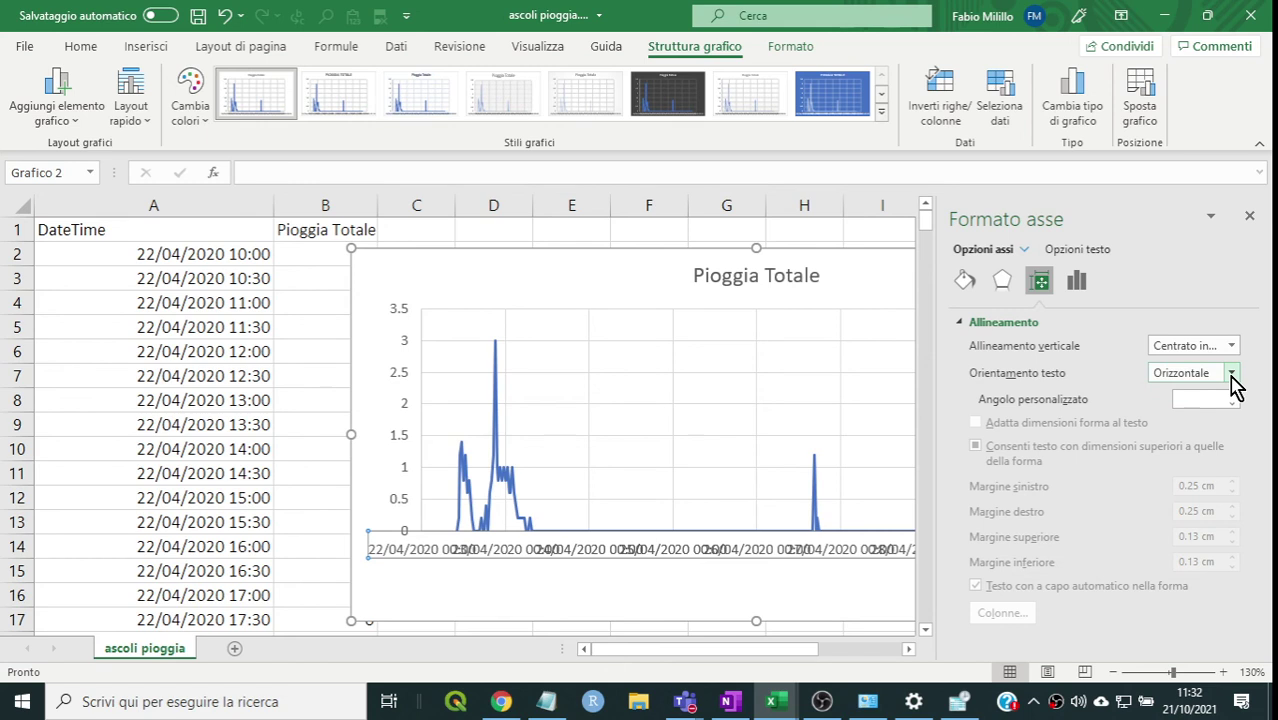
{"action": "left_click", "coordinate": [1232, 374]}
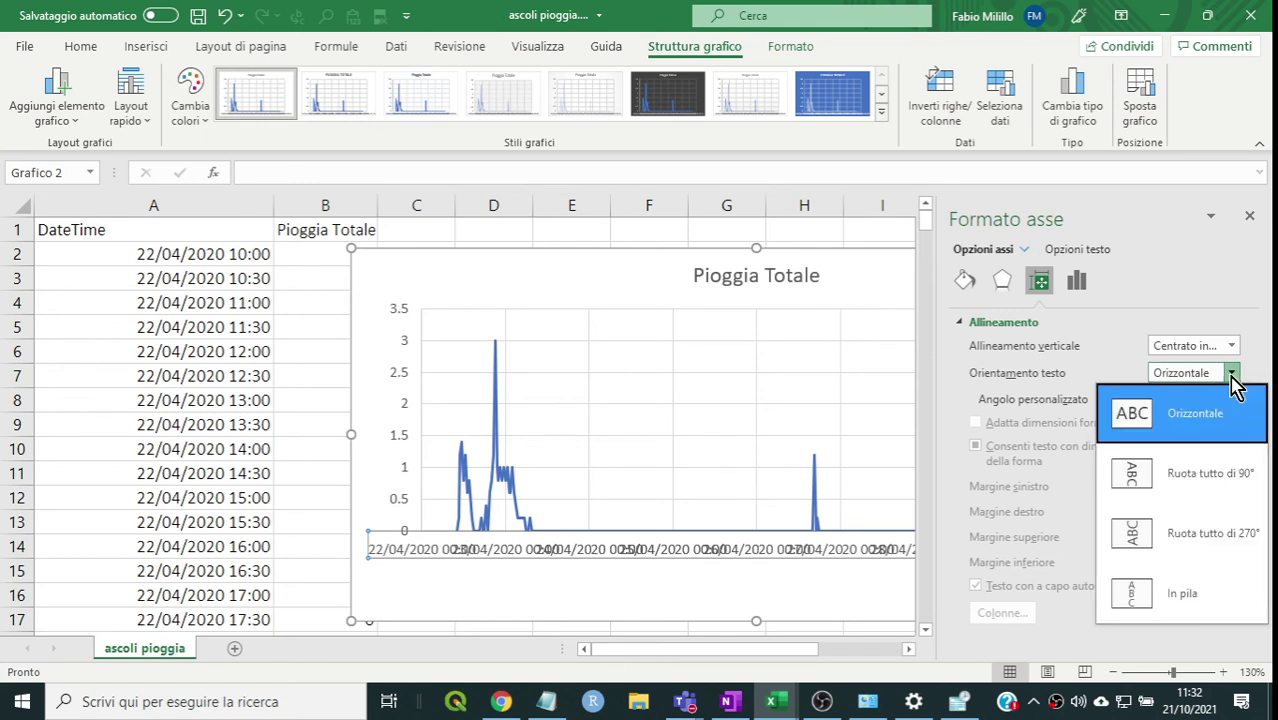
{"action": "left_click", "coordinate": [1137, 490]}
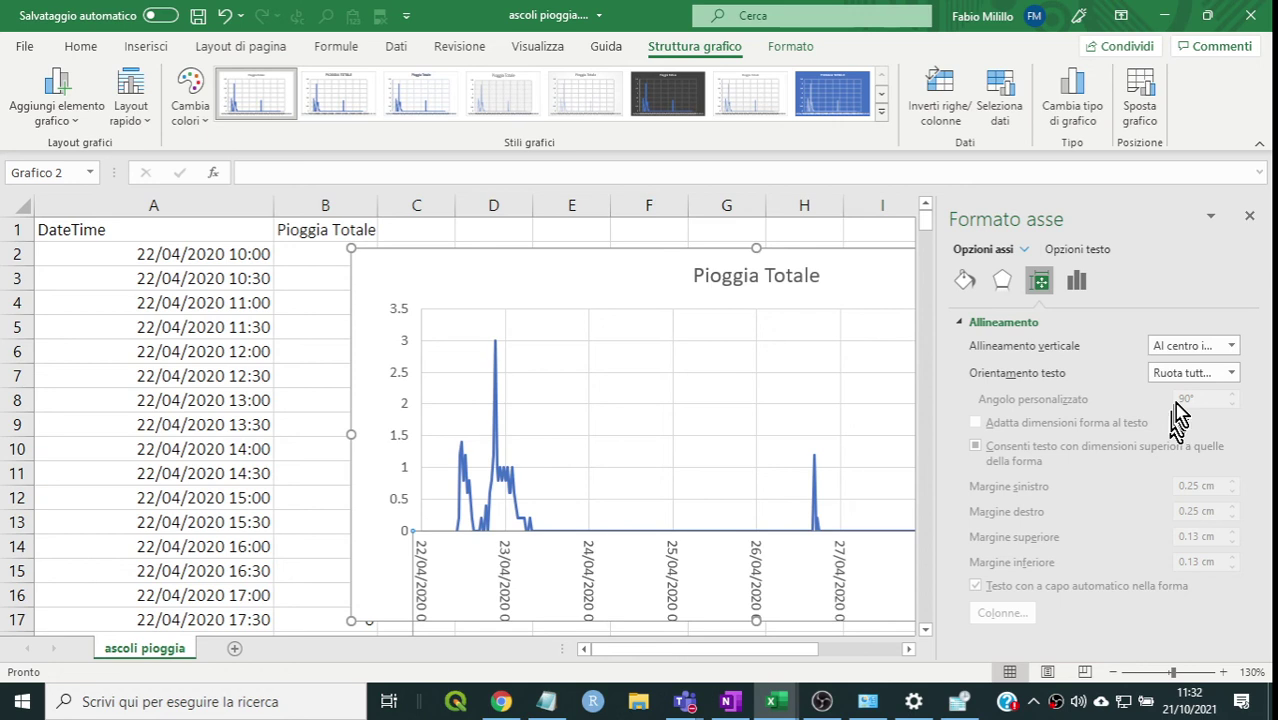
{"action": "left_click", "coordinate": [1249, 217]}
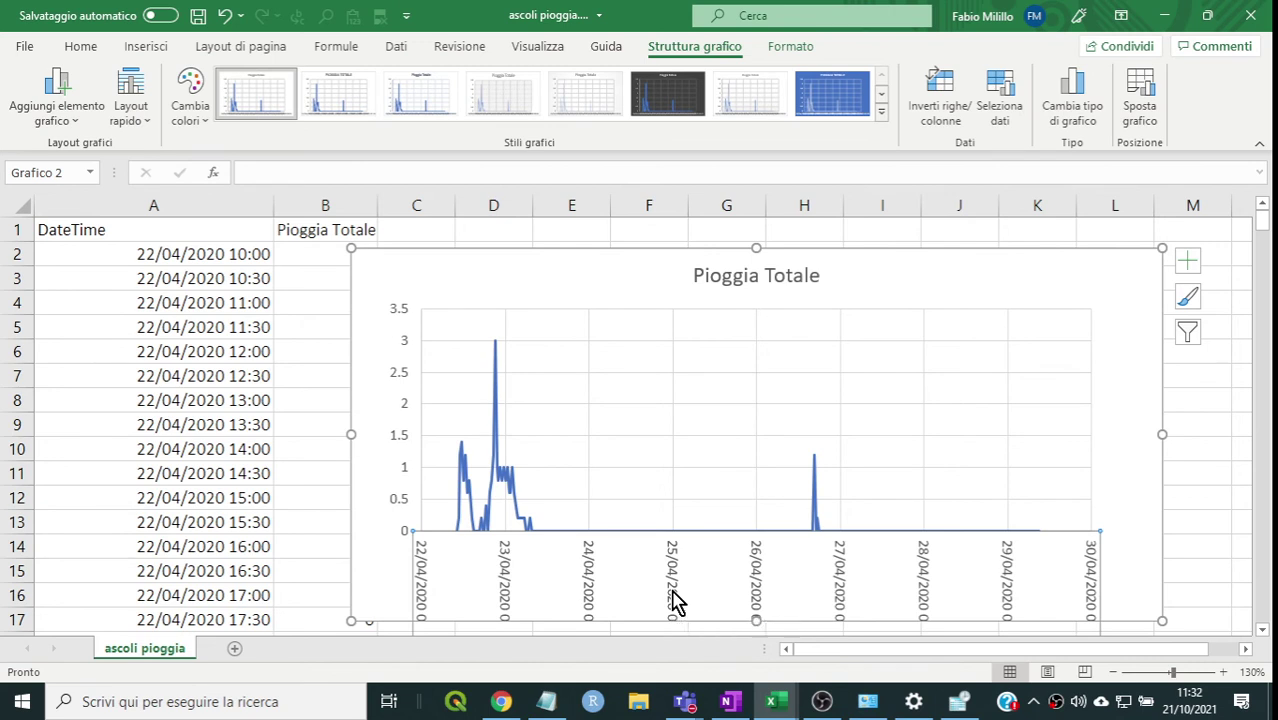
- Give the date axis labels a dark theme font colour in the Carattere dialog
{"action": "right_click", "coordinate": [673, 598]}
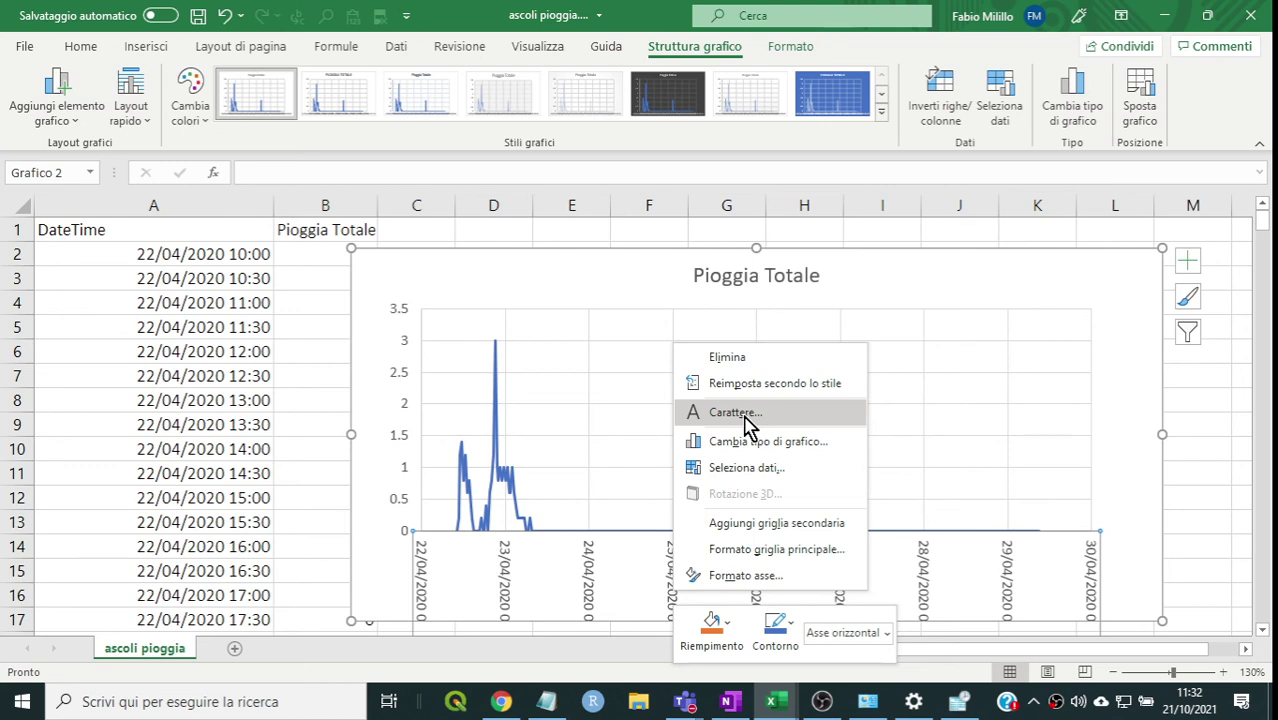
{"action": "right_click", "coordinate": [588, 597]}
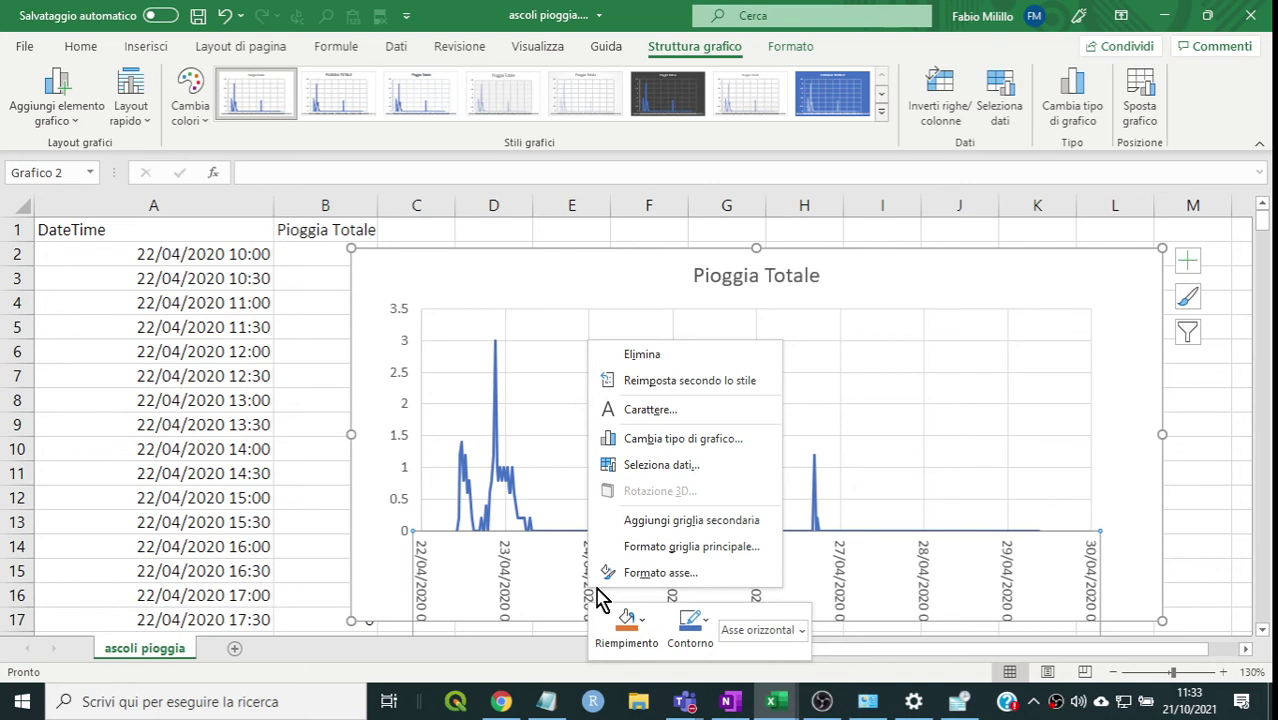
{"action": "left_click", "coordinate": [706, 430]}
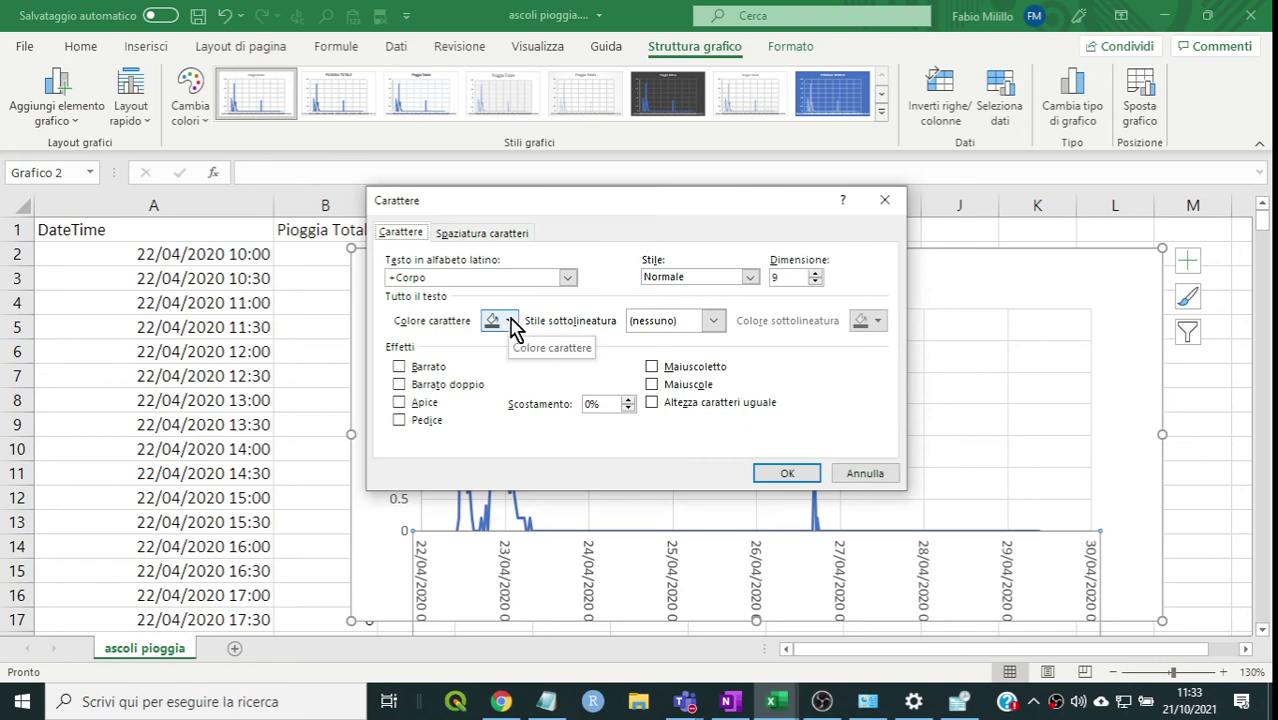
{"action": "left_click", "coordinate": [510, 322]}
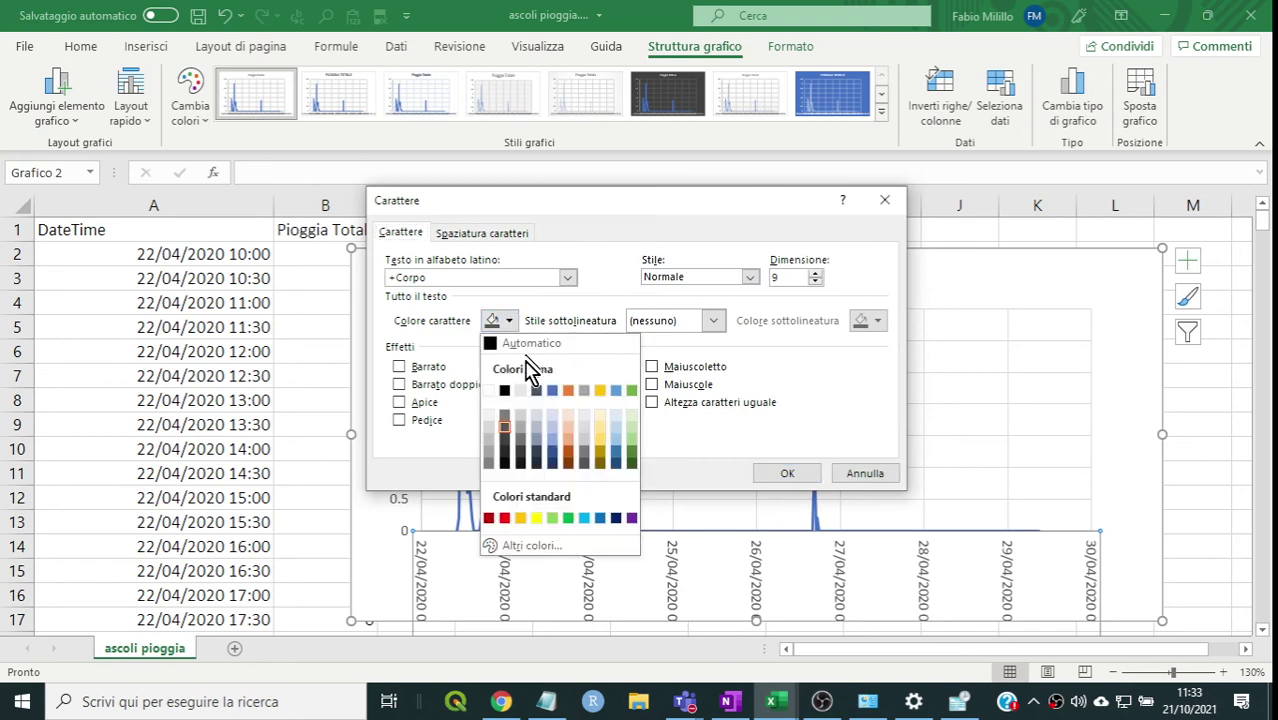
{"action": "left_click", "coordinate": [505, 391]}
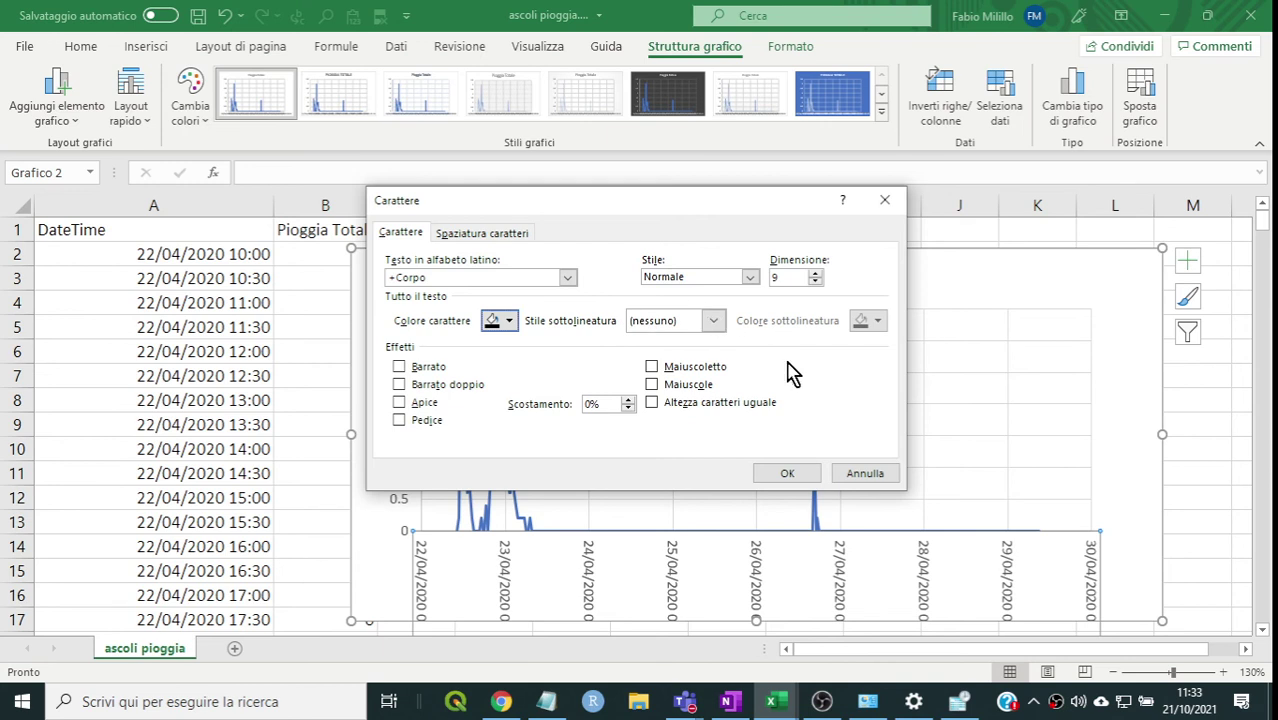
{"action": "left_click", "coordinate": [787, 474]}
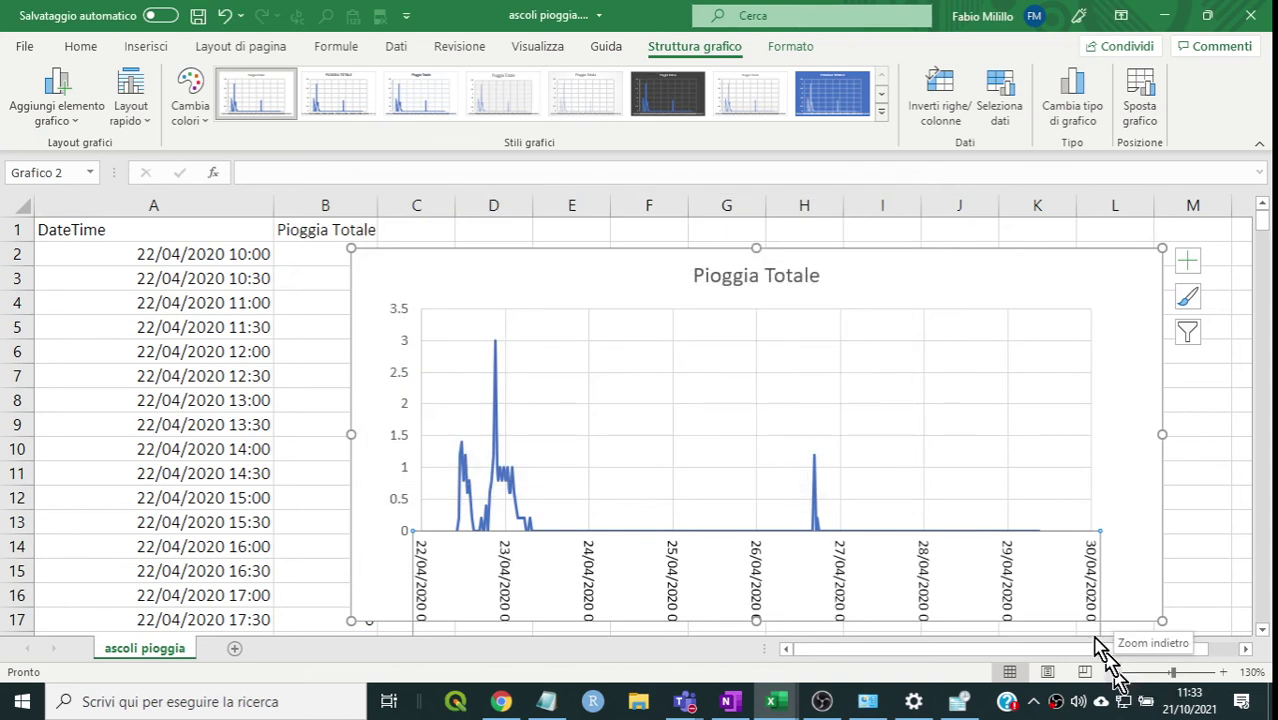
- Reduce the date axis label font size to 7
{"action": "right_click", "coordinate": [1008, 584]}
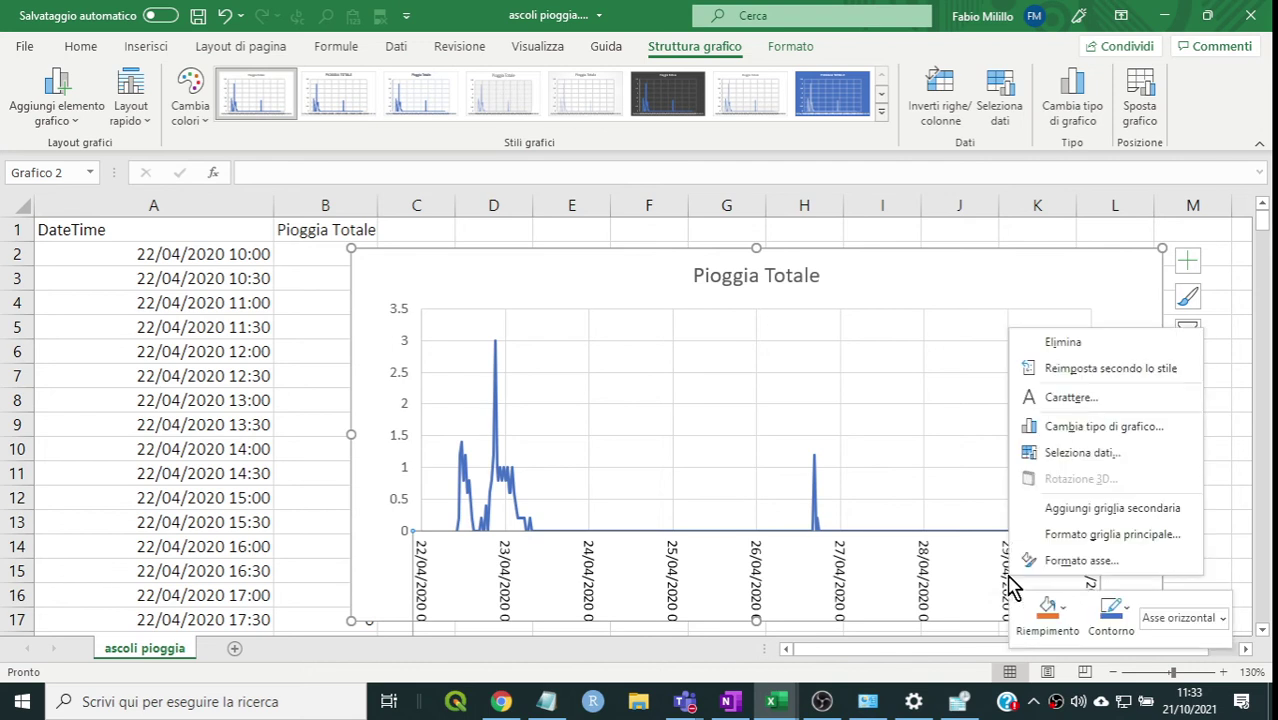
{"action": "left_click", "coordinate": [1032, 398]}
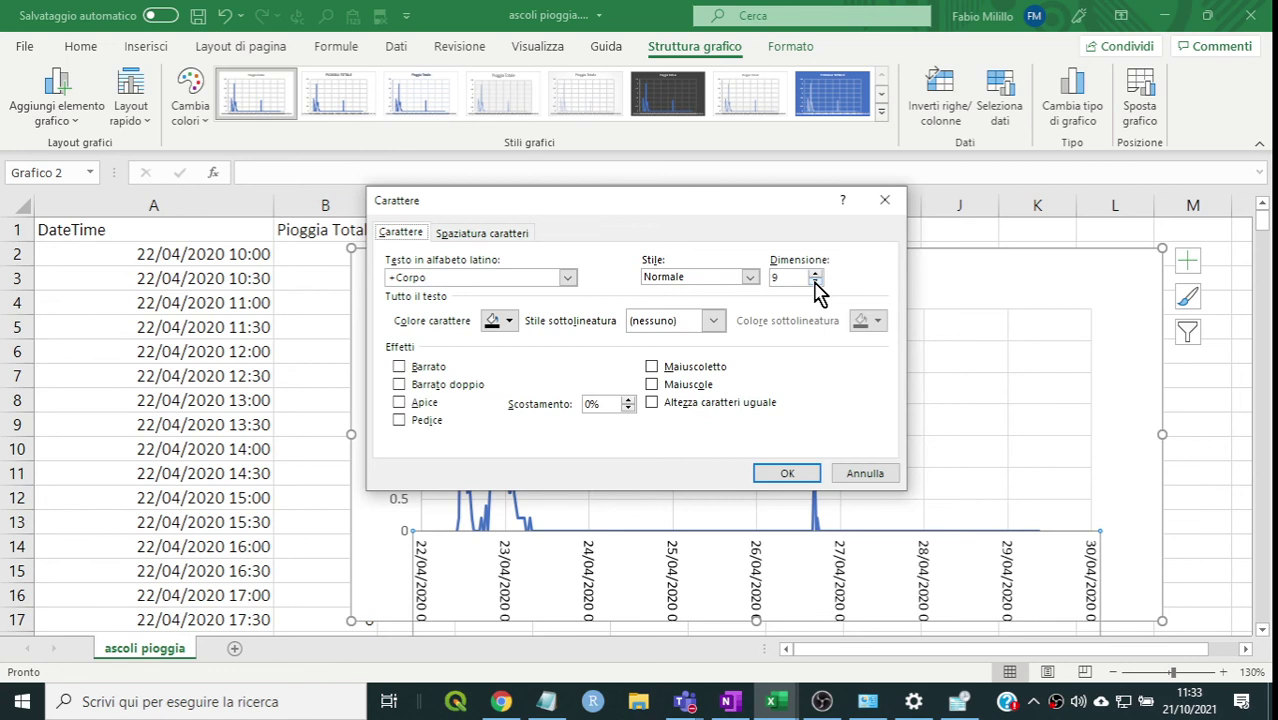
{"action": "left_click", "coordinate": [815, 282]}
{"action": "type", "text": "7"}
{"action": "left_click", "coordinate": [787, 473]}
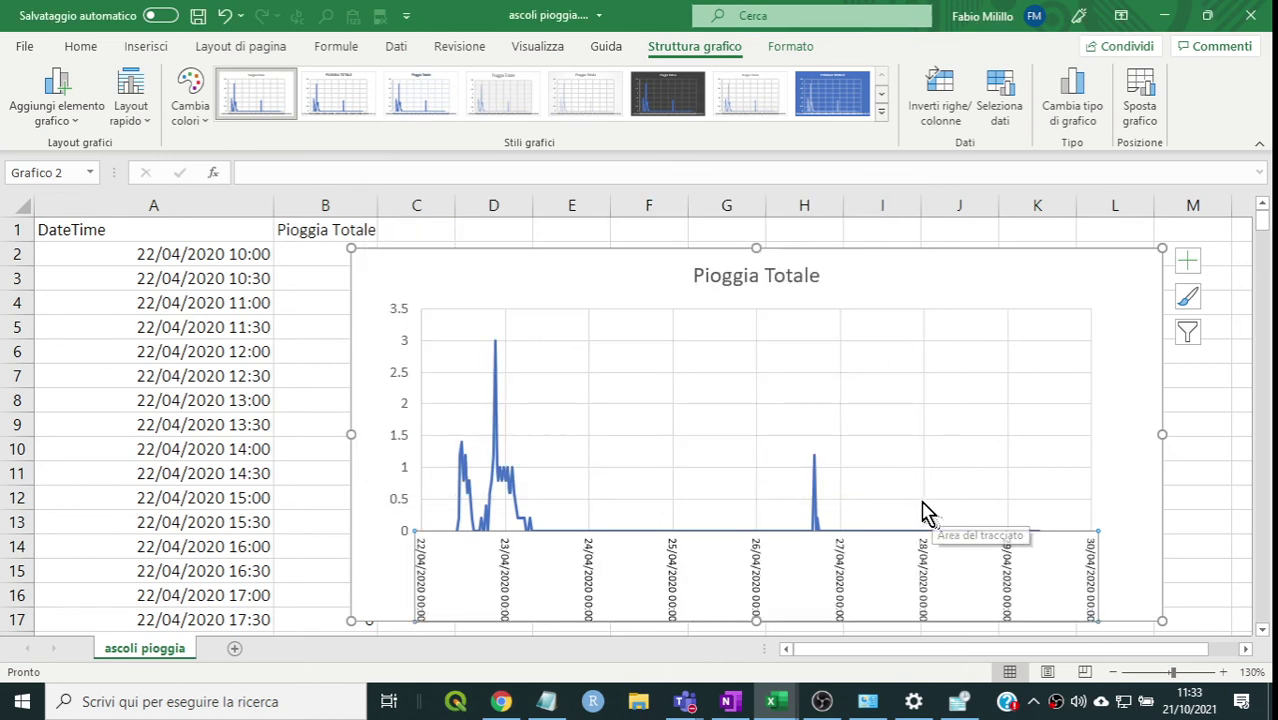
- Set the date axis labels to size 8 in Grassetto style
{"action": "right_click", "coordinate": [761, 604]}
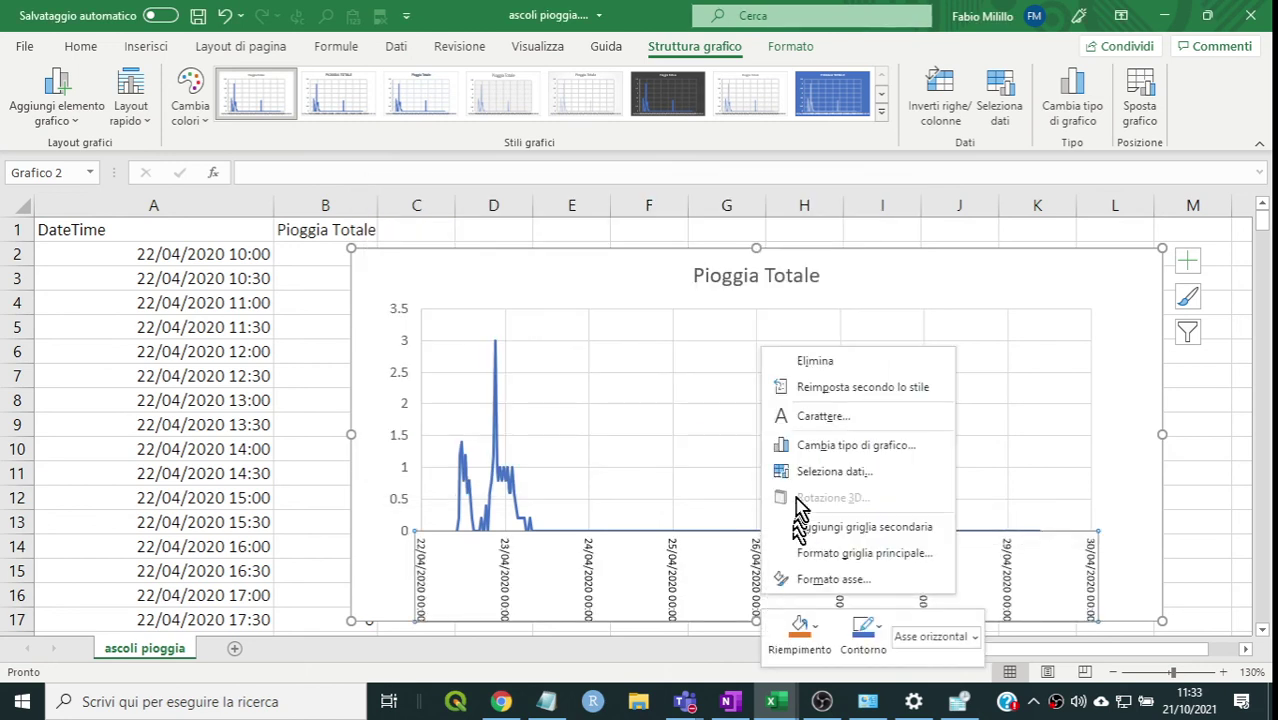
{"action": "left_click", "coordinate": [795, 427]}
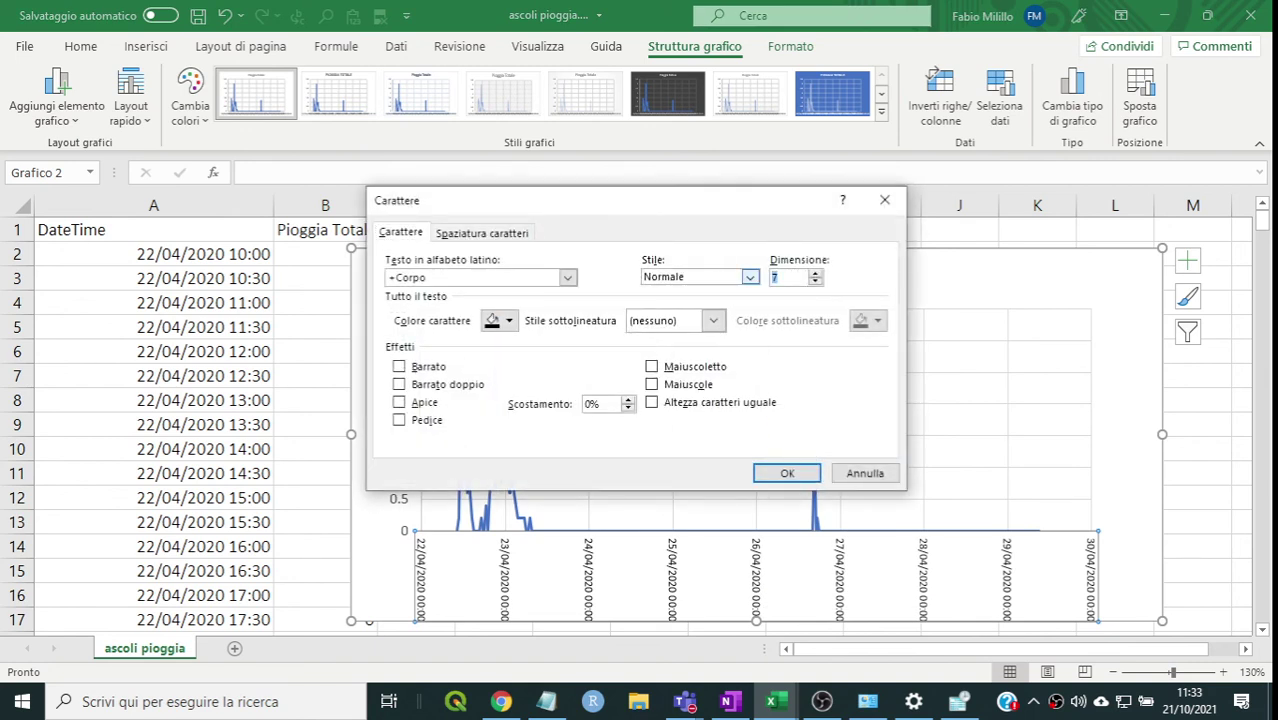
{"action": "type", "text": "8"}
{"action": "left_click", "coordinate": [751, 280]}
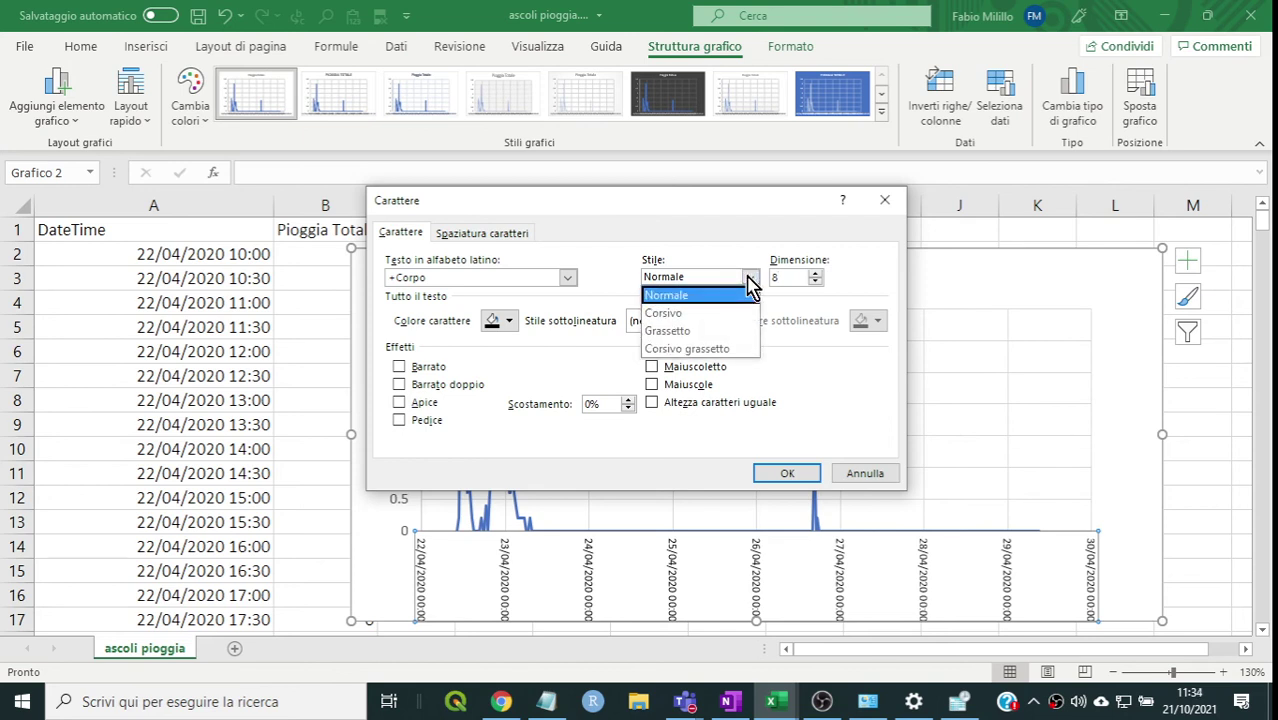
{"action": "left_click", "coordinate": [719, 328]}
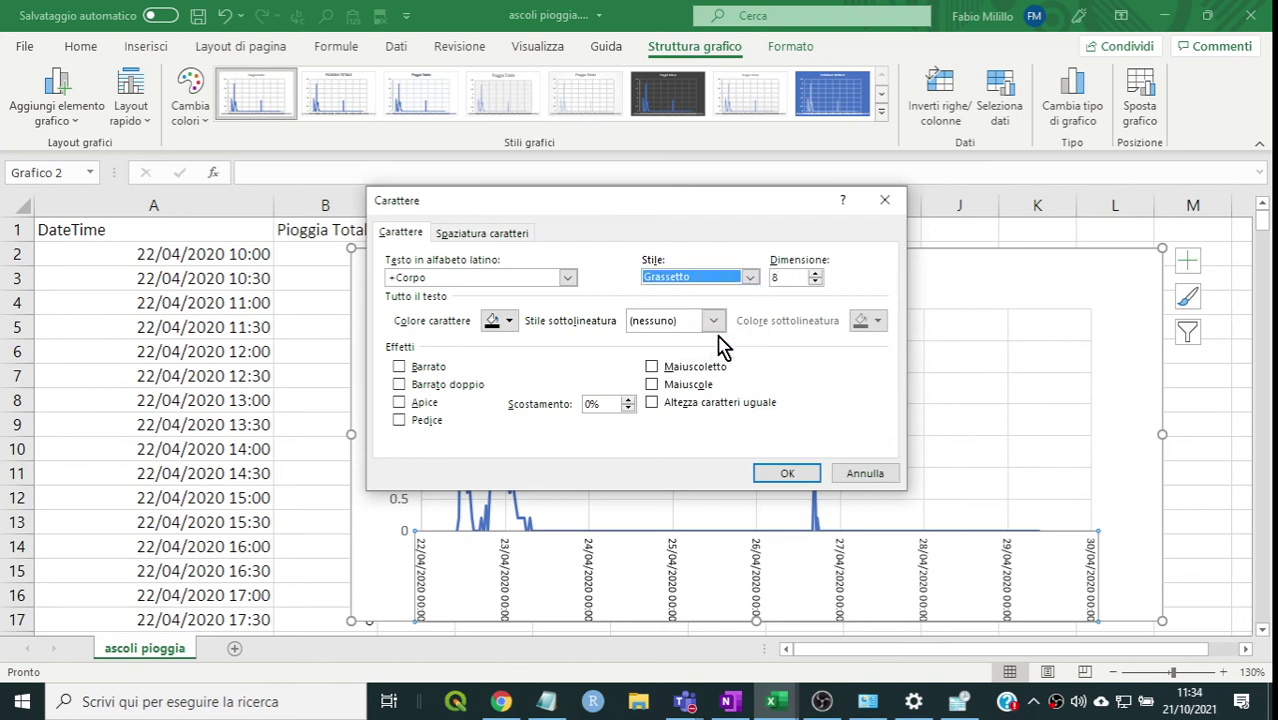
{"action": "left_click", "coordinate": [789, 474]}
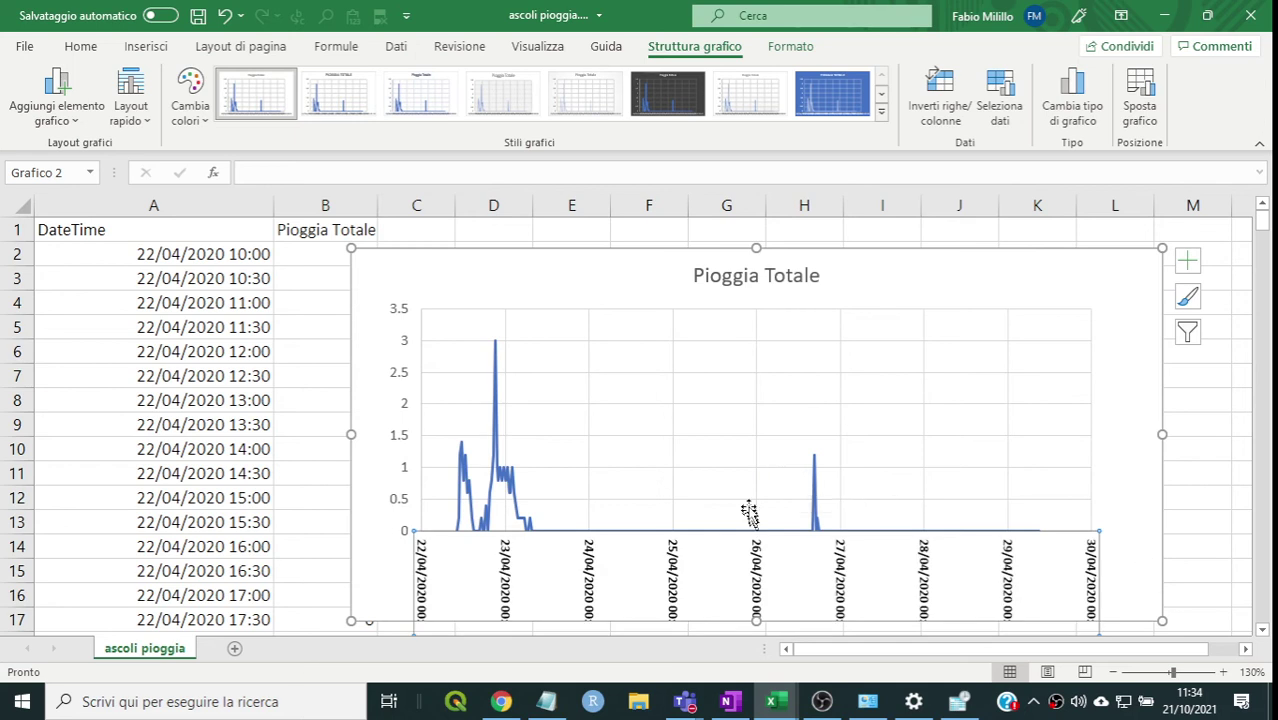
- Raise the plot area's bottom edge so date labels like 22/04/2020 00:00 show in full
{"action": "left_click", "coordinate": [739, 487]}
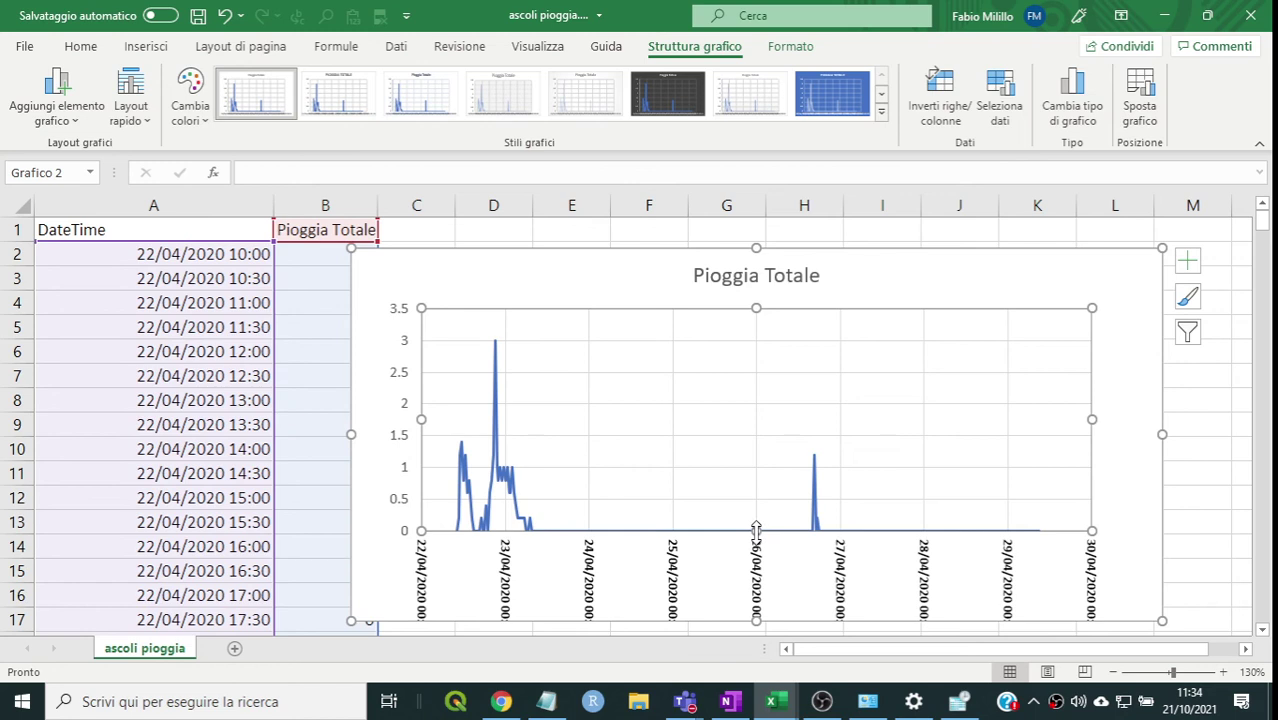
{"action": "left_click_drag", "start_coordinate": [754, 534], "coordinate": [755, 506]}
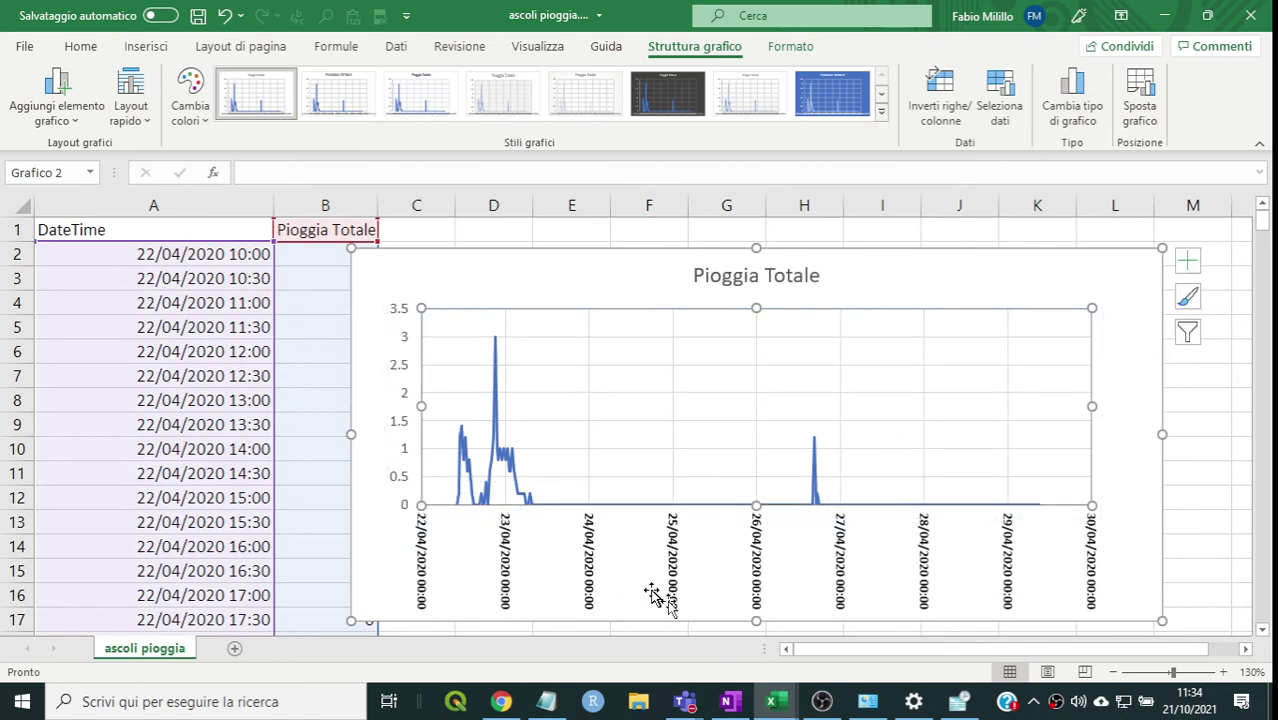
{"action": "mouse_move", "coordinate": [580, 508]}
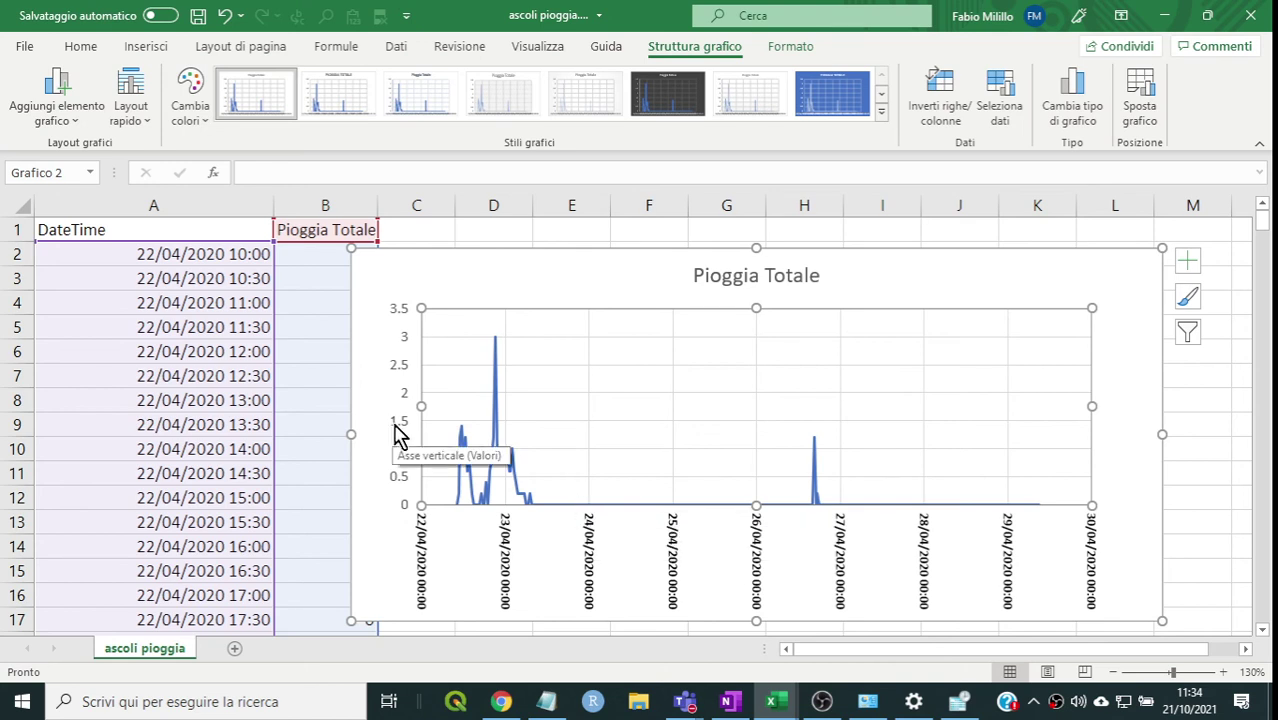
- Format the vertical axis values (0 to 3.5) as Grassetto with Automatico (black) font colour
{"action": "right_click", "coordinate": [398, 435]}
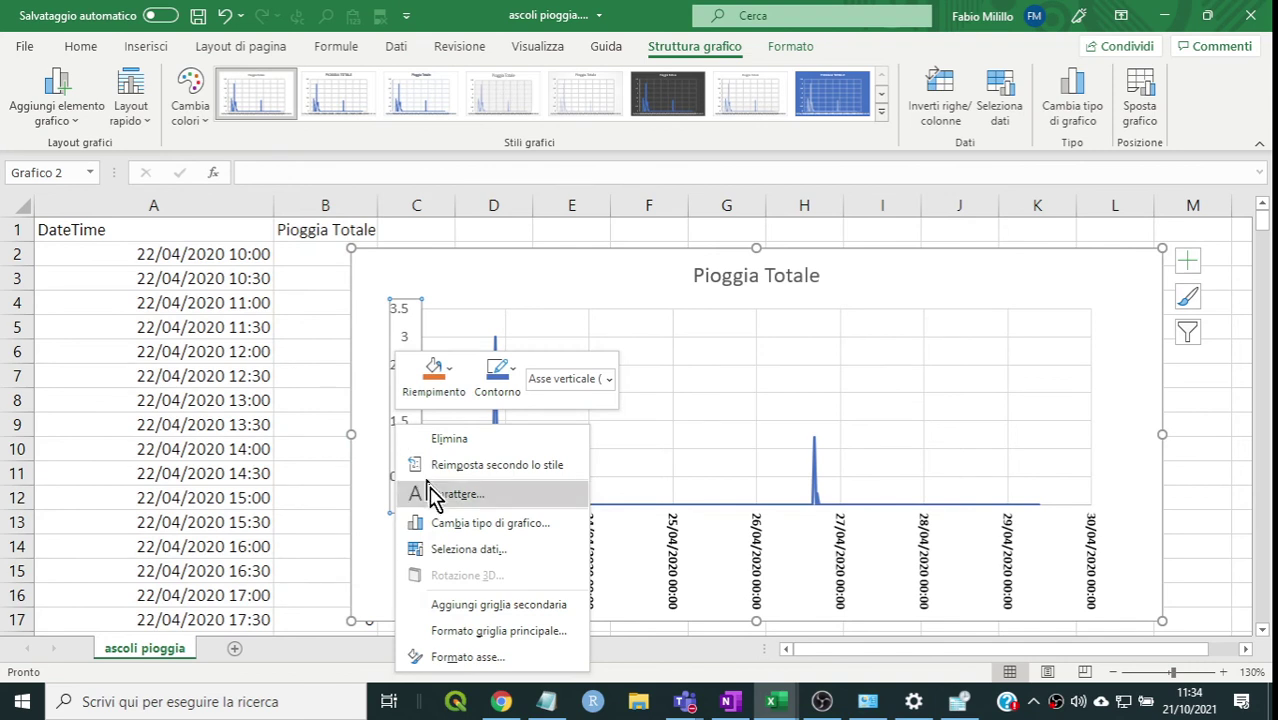
{"action": "key", "text": "Escape"}
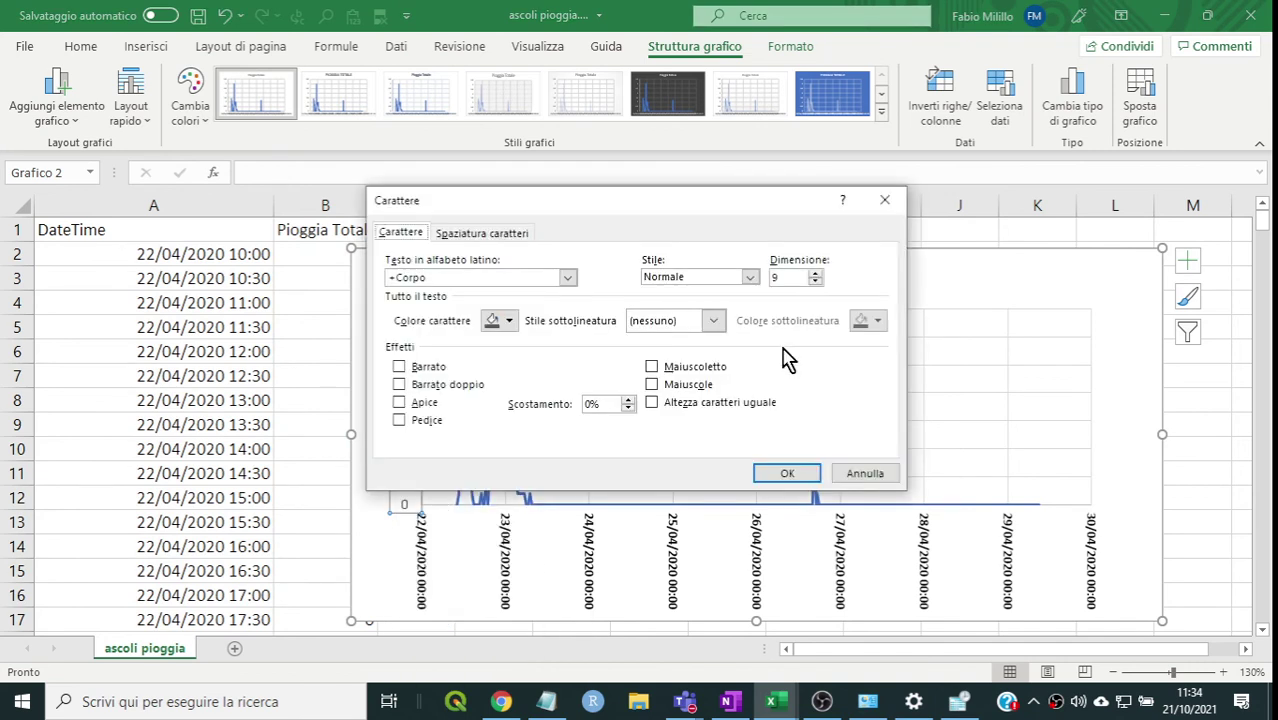
{"action": "left_click", "coordinate": [753, 277]}
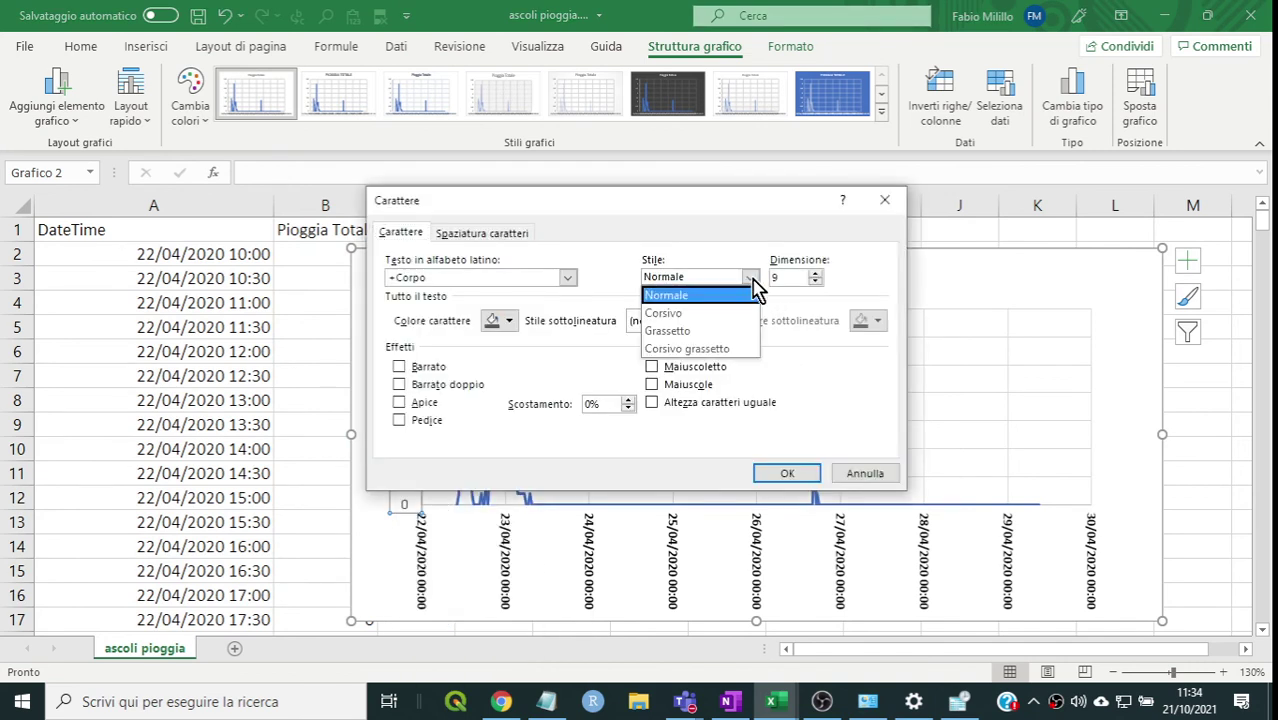
{"action": "left_click", "coordinate": [736, 330]}
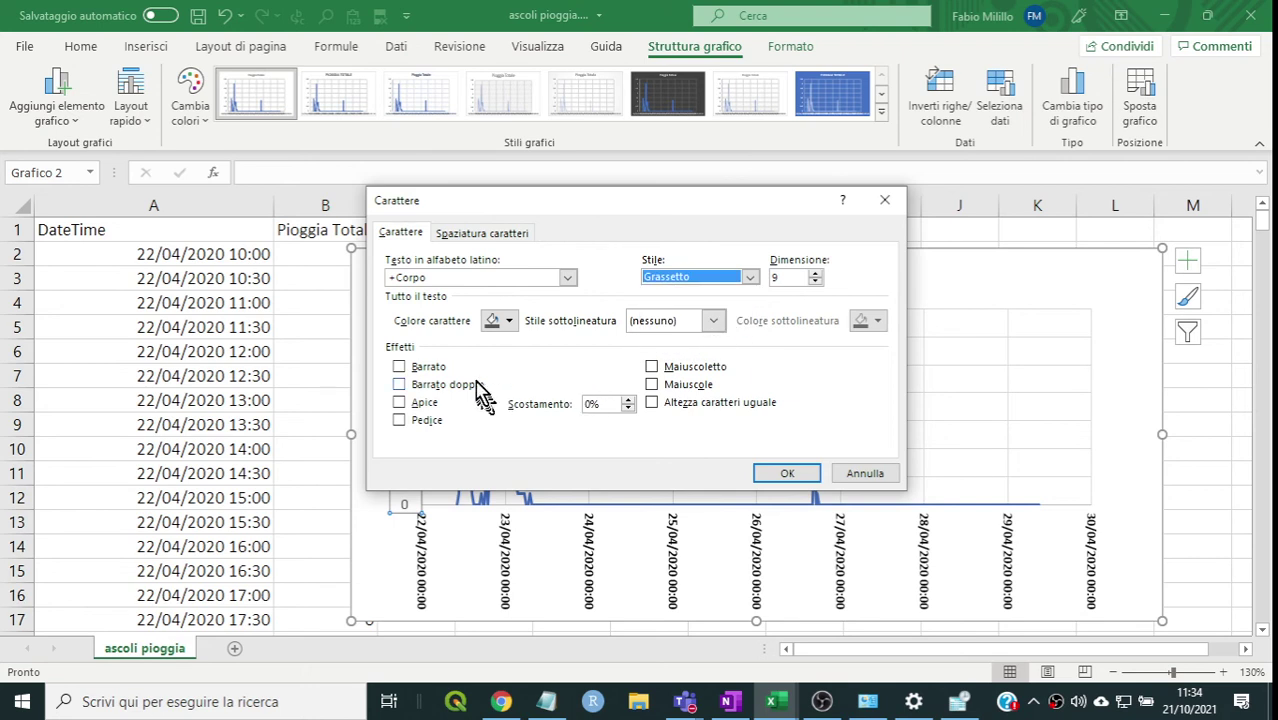
{"action": "left_click", "coordinate": [492, 324]}
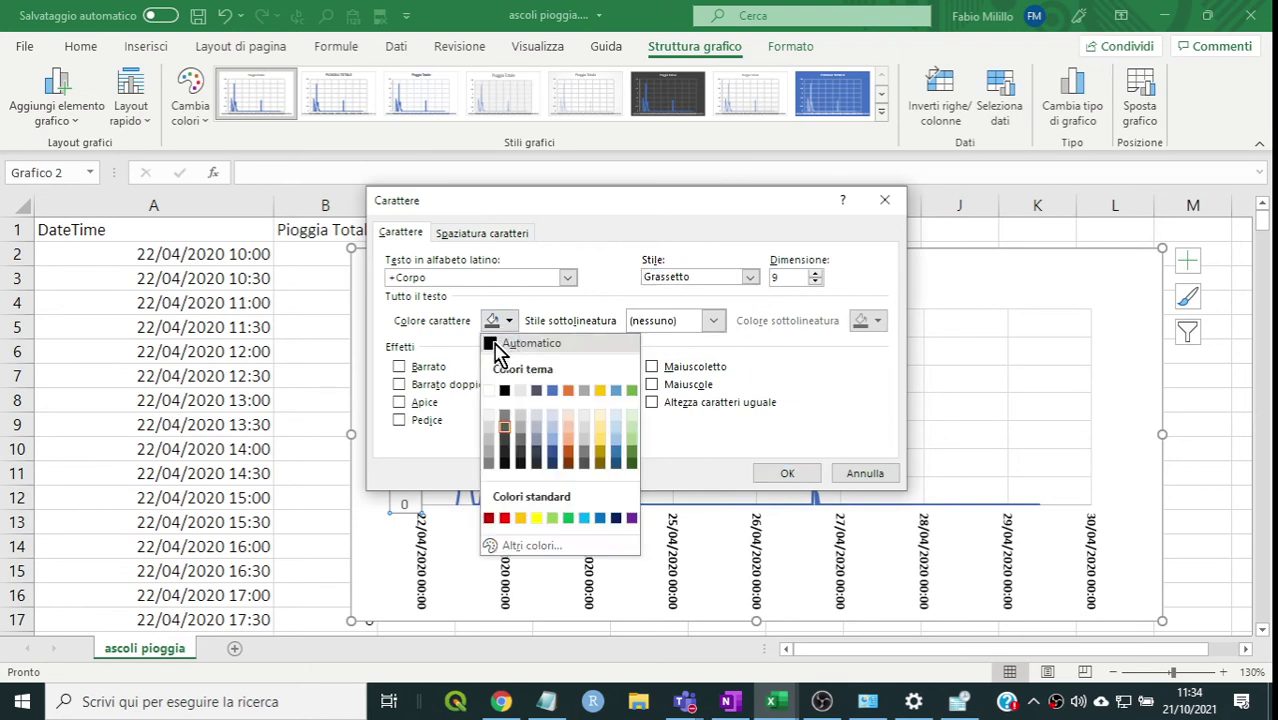
{"action": "left_click", "coordinate": [499, 343]}
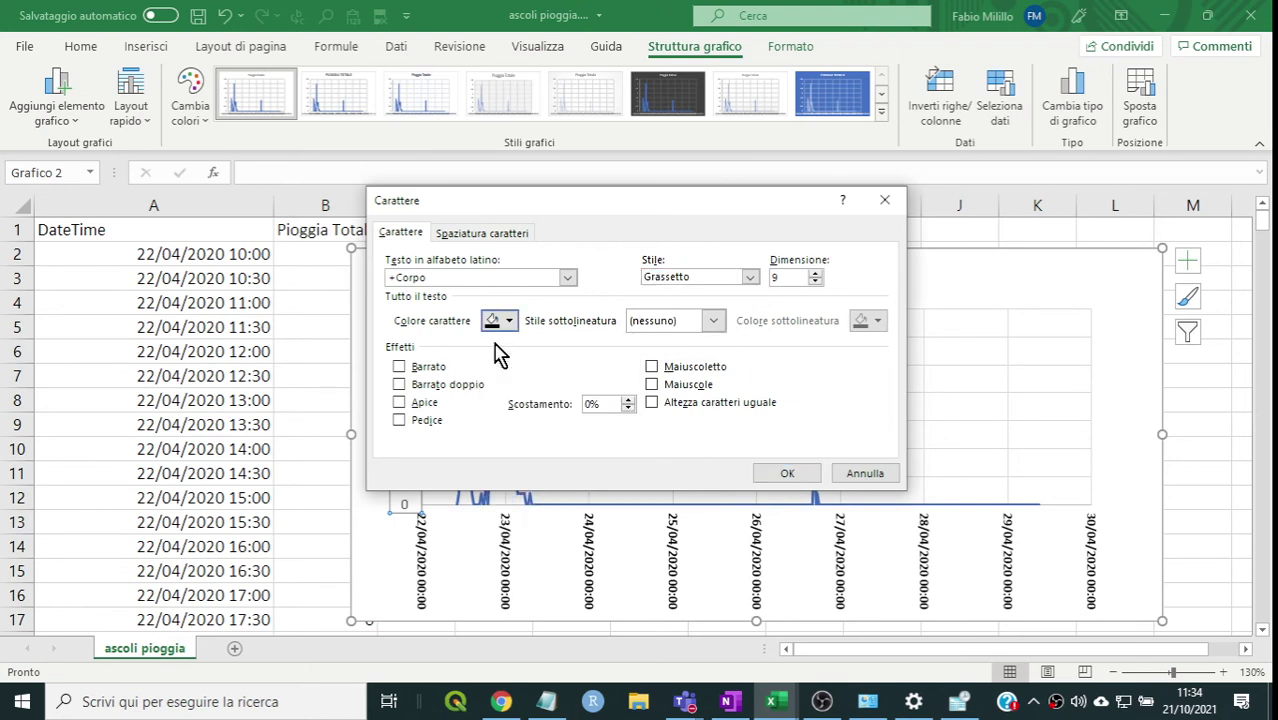
{"action": "left_click", "coordinate": [788, 474]}
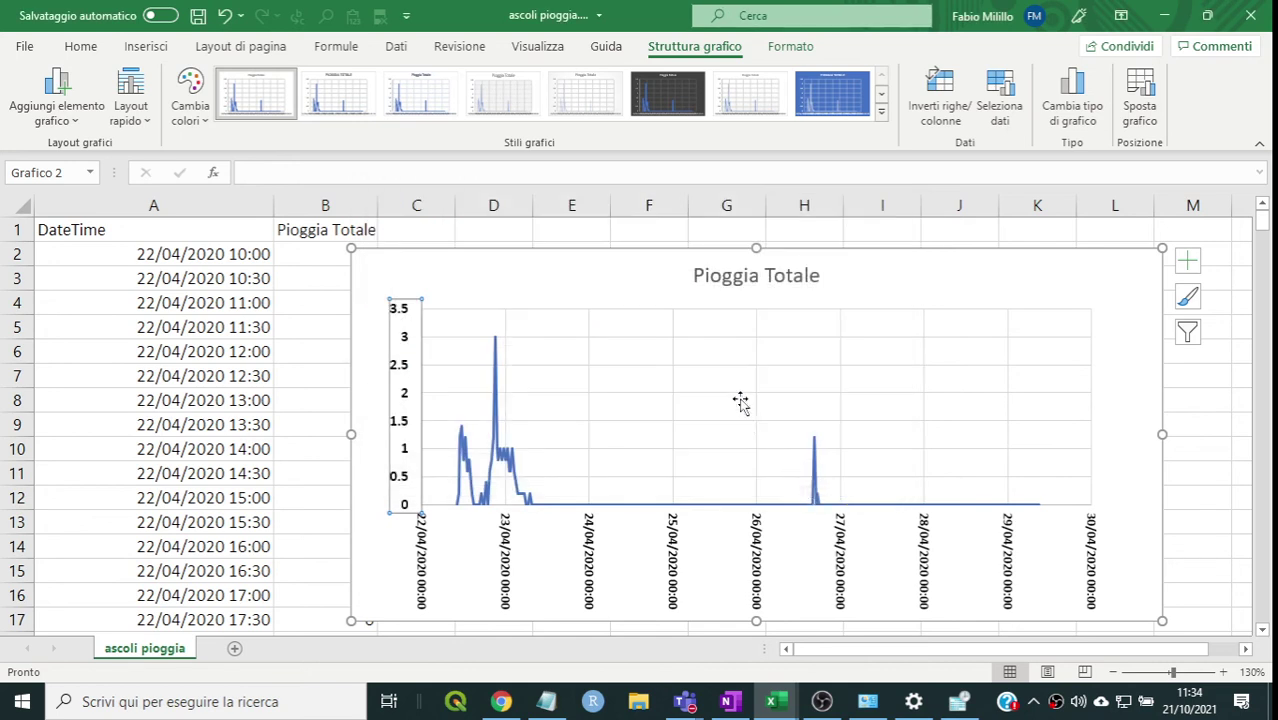
{"action": "left_click", "coordinate": [740, 401]}
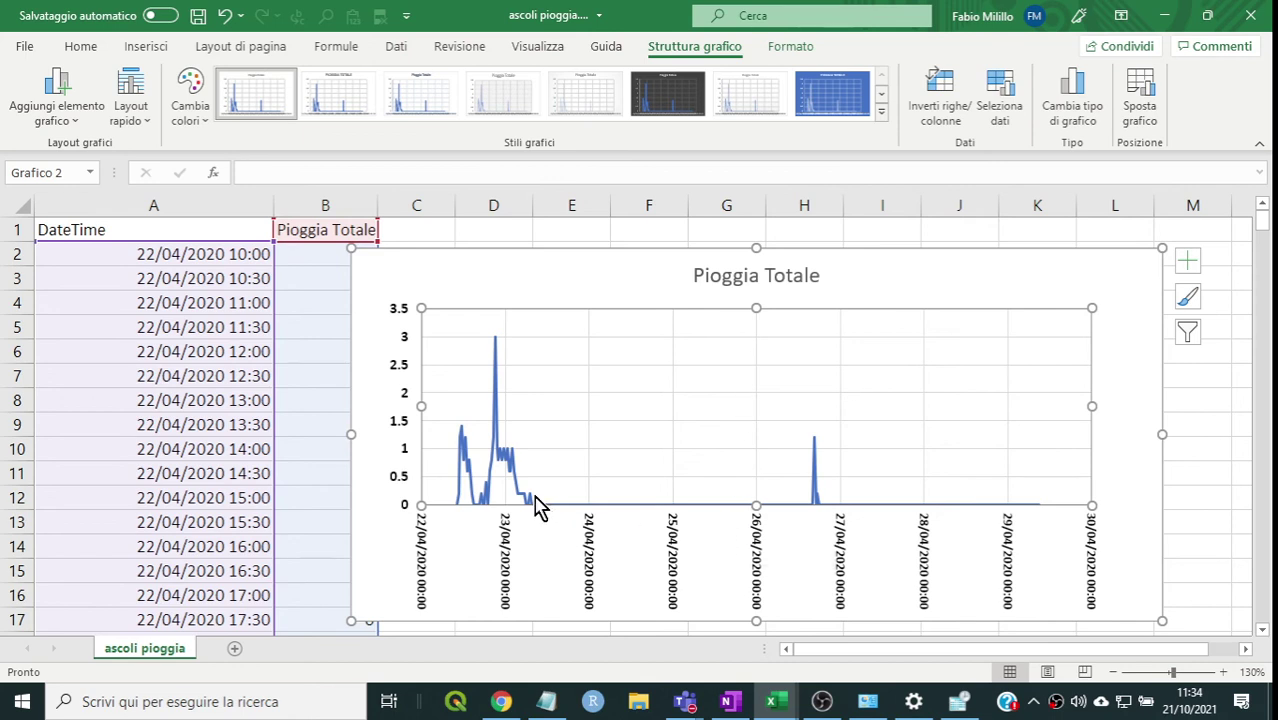
{"action": "mouse_move", "coordinate": [533, 505]}
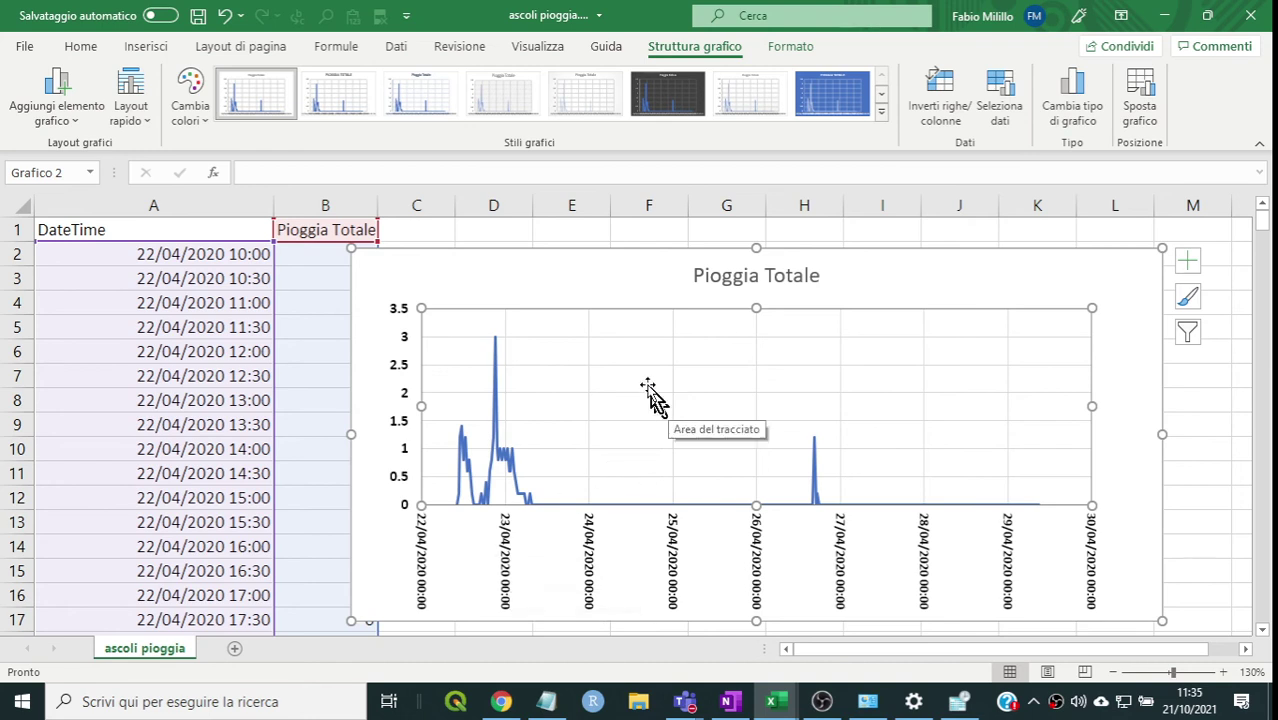
{"action": "left_click", "coordinate": [749, 282]}
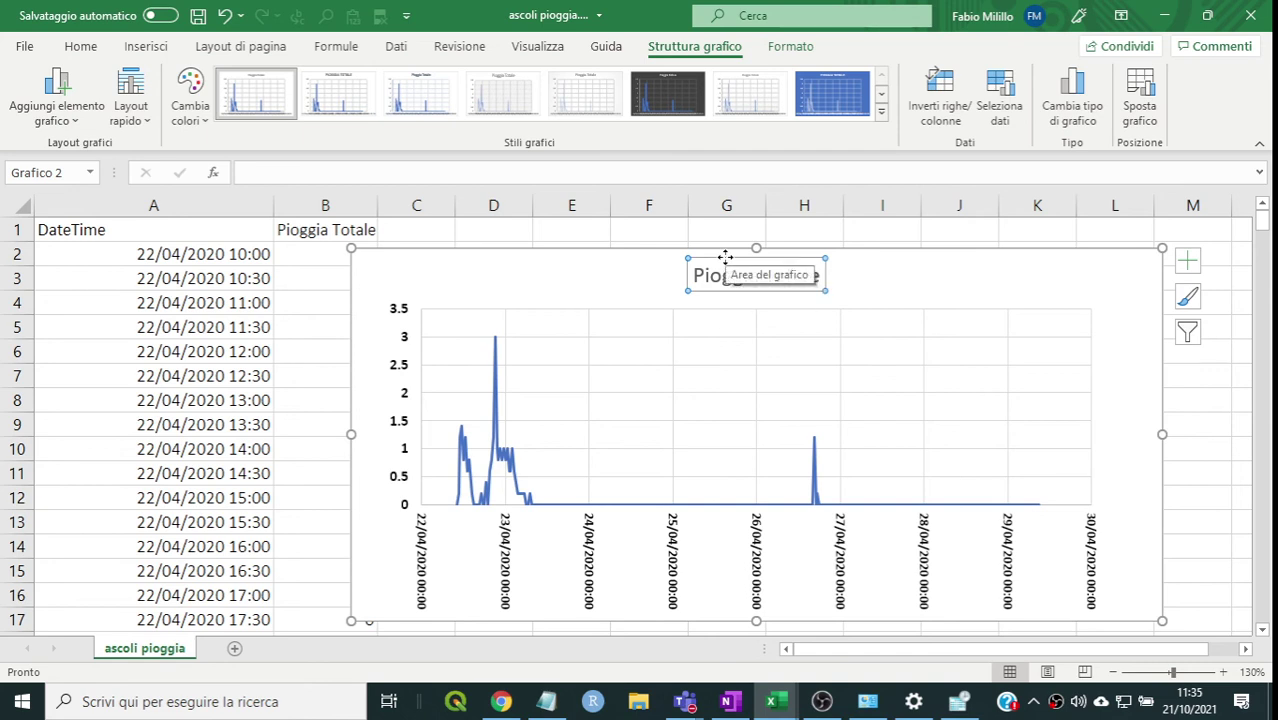
- Move the Pioggia Totale title down into the plot area and set its font colour to Automatico
{"action": "mouse_move", "coordinate": [725, 257]}
{"action": "left_mouse_down"}
{"action": "mouse_move", "coordinate": [701, 308]}
{"action": "mouse_move", "coordinate": [639, 356]}
{"action": "left_mouse_up"}
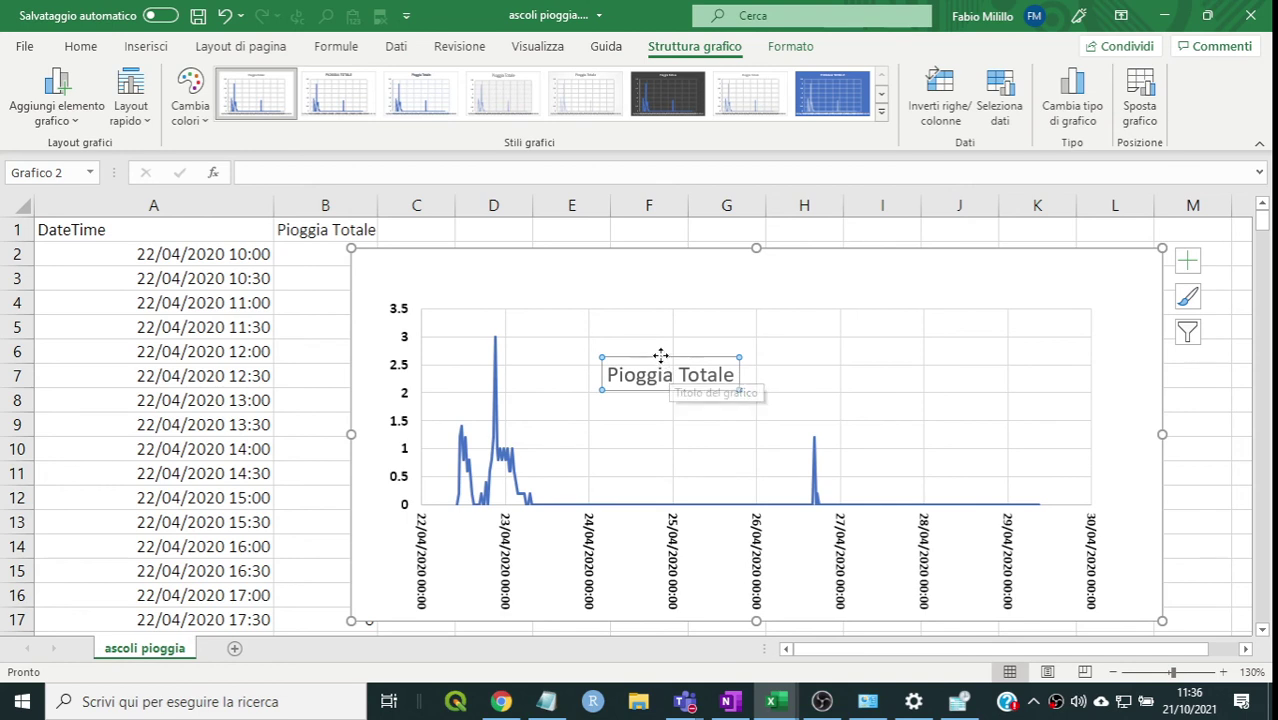
{"action": "right_click", "coordinate": [662, 363]}
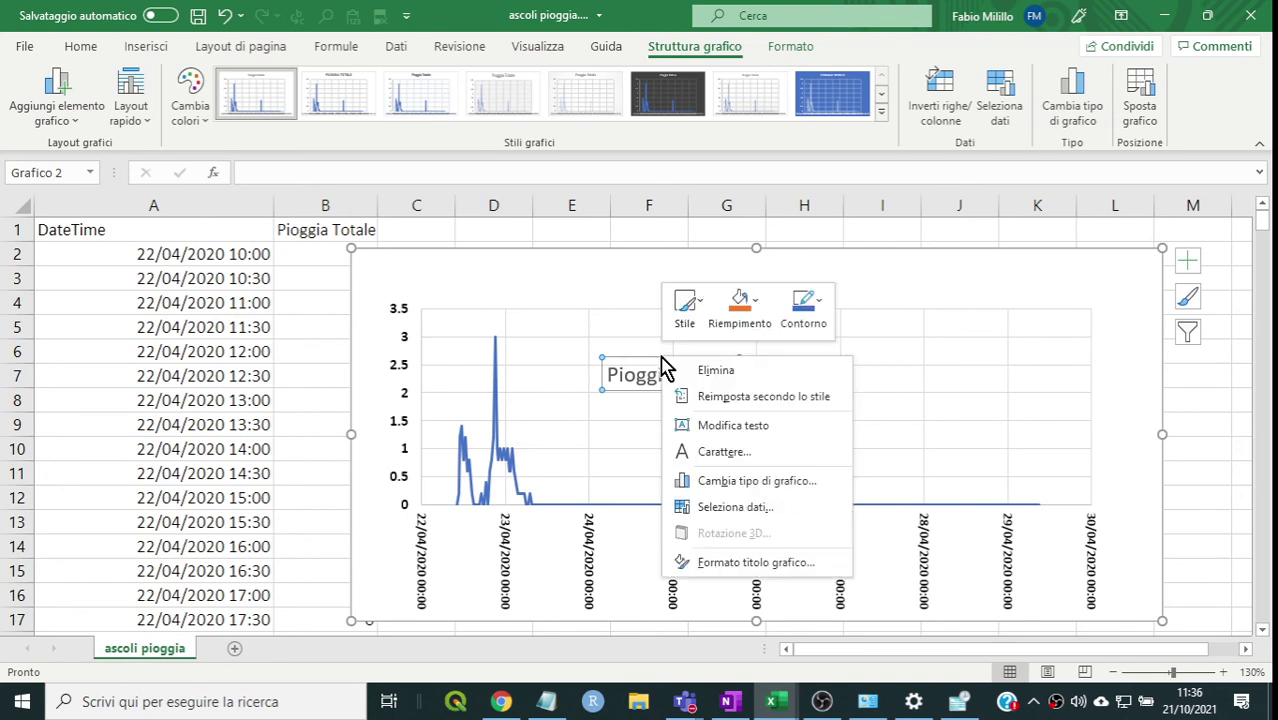
{"action": "left_click", "coordinate": [697, 451]}
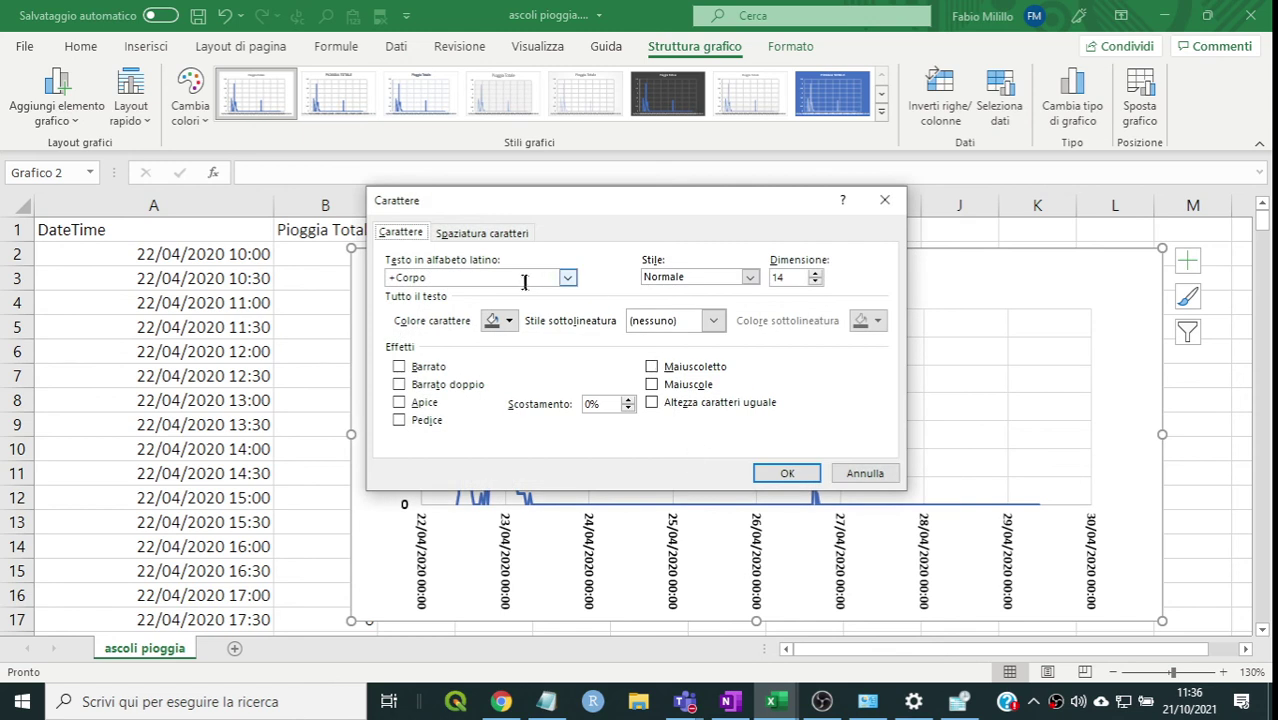
{"action": "left_click", "coordinate": [509, 321]}
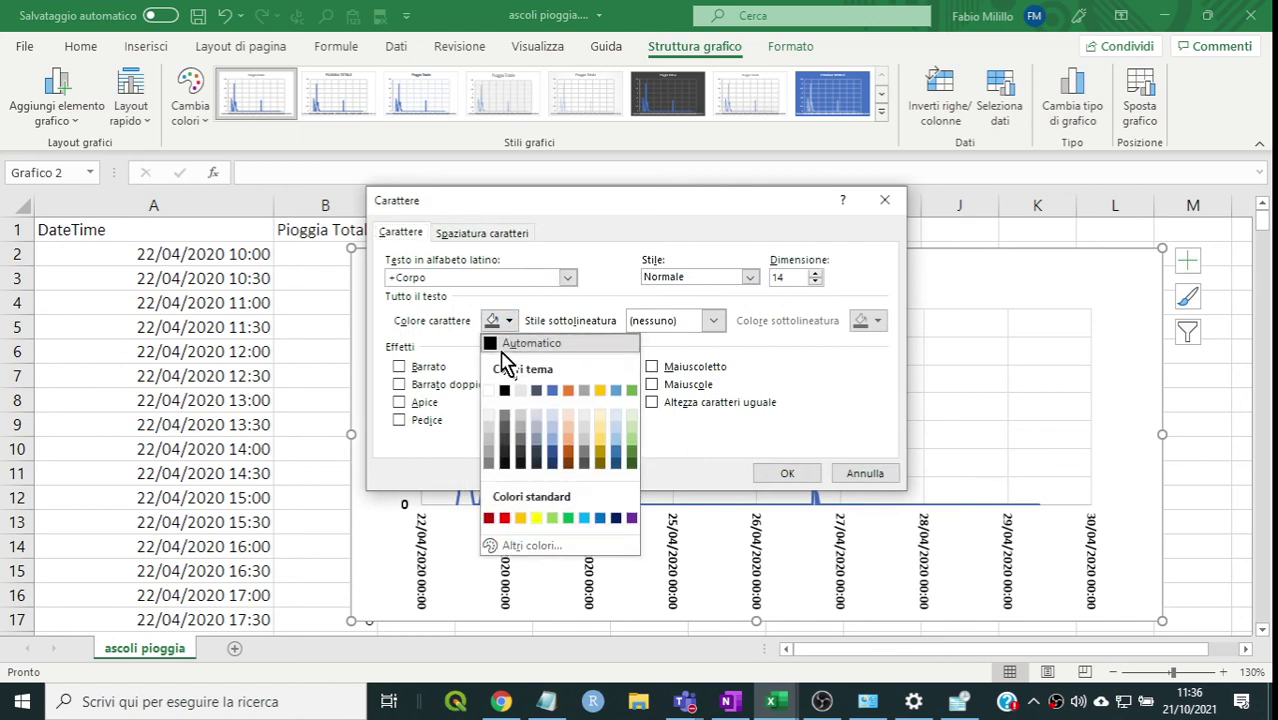
{"action": "left_click", "coordinate": [508, 344]}
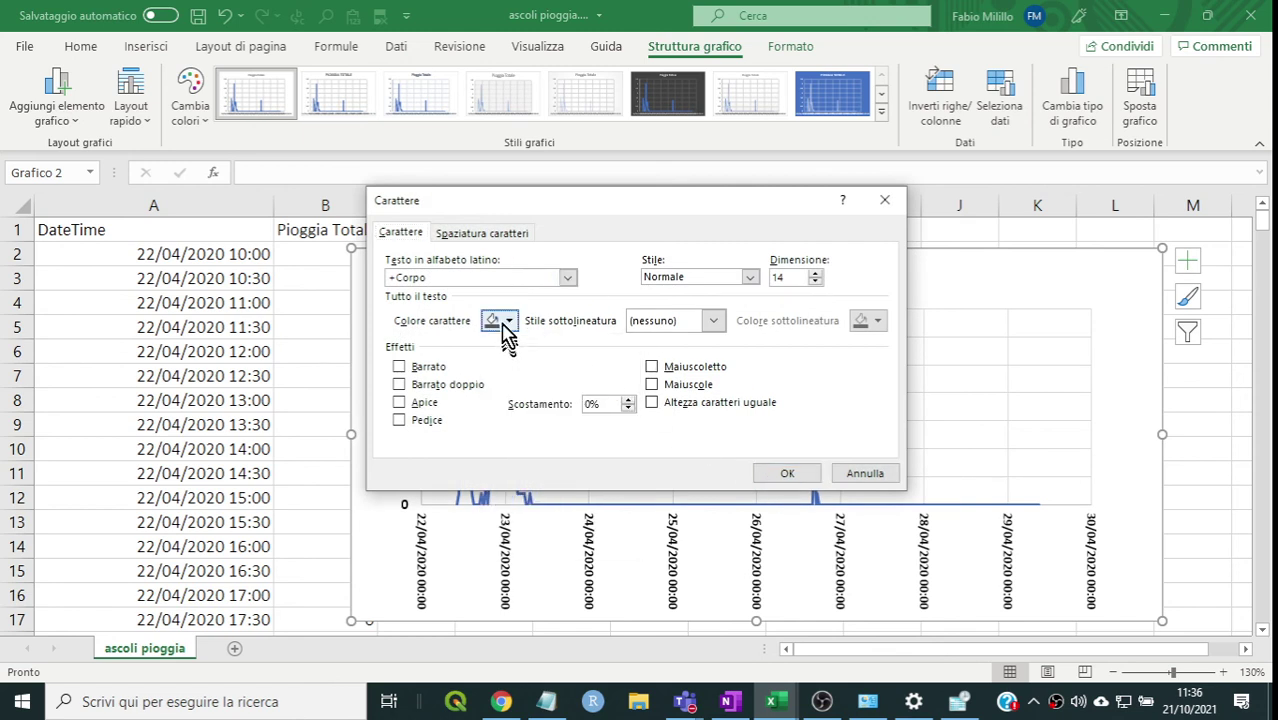
{"action": "left_click", "coordinate": [505, 321]}
{"action": "left_click", "coordinate": [508, 344]}
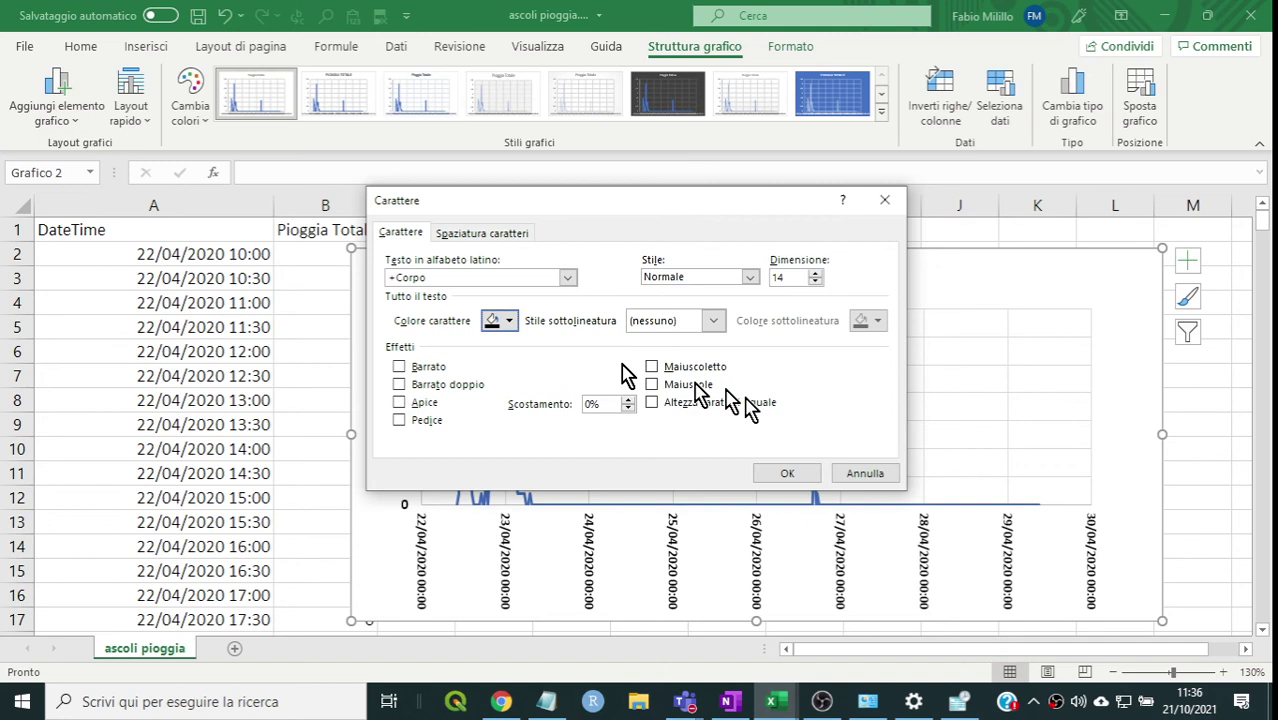
{"action": "left_click", "coordinate": [793, 476]}
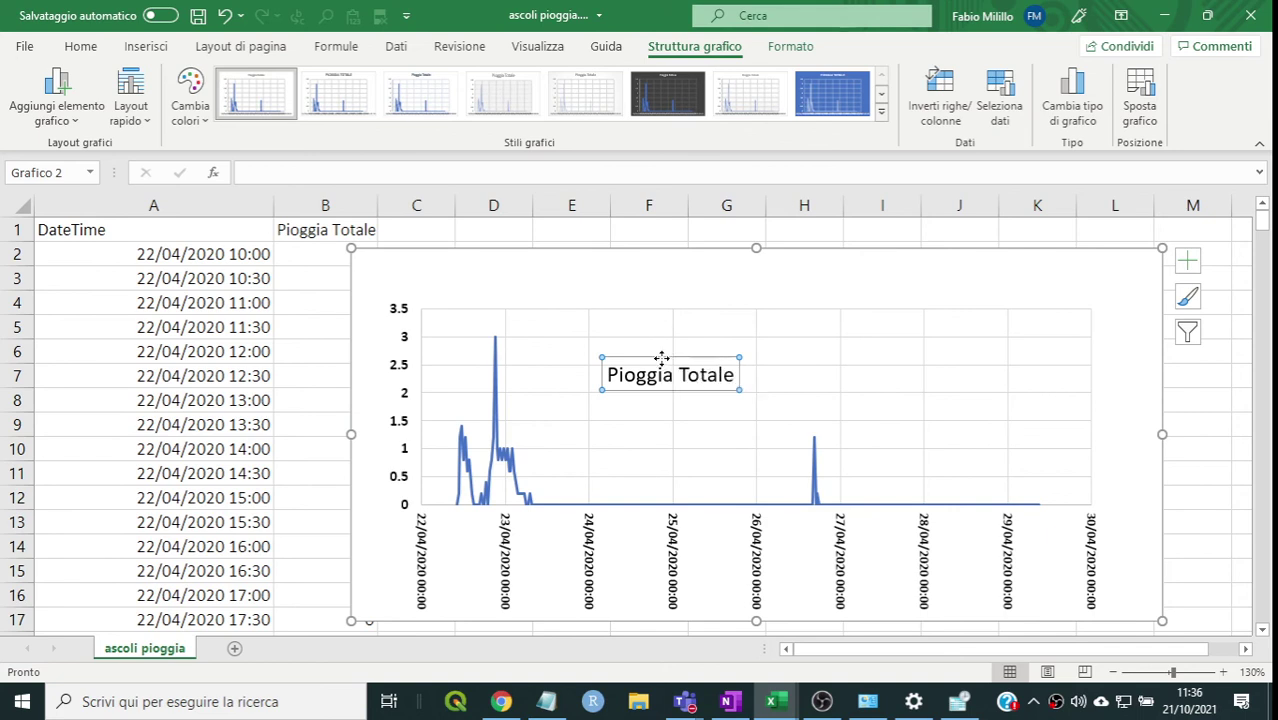
- Reposition the Pioggia Totale title to the upper middle of the plot area
{"action": "mouse_move", "coordinate": [664, 355]}
{"action": "left_mouse_down"}
{"action": "mouse_move", "coordinate": [628, 337]}
{"action": "mouse_move", "coordinate": [528, 435]}
{"action": "left_mouse_up"}
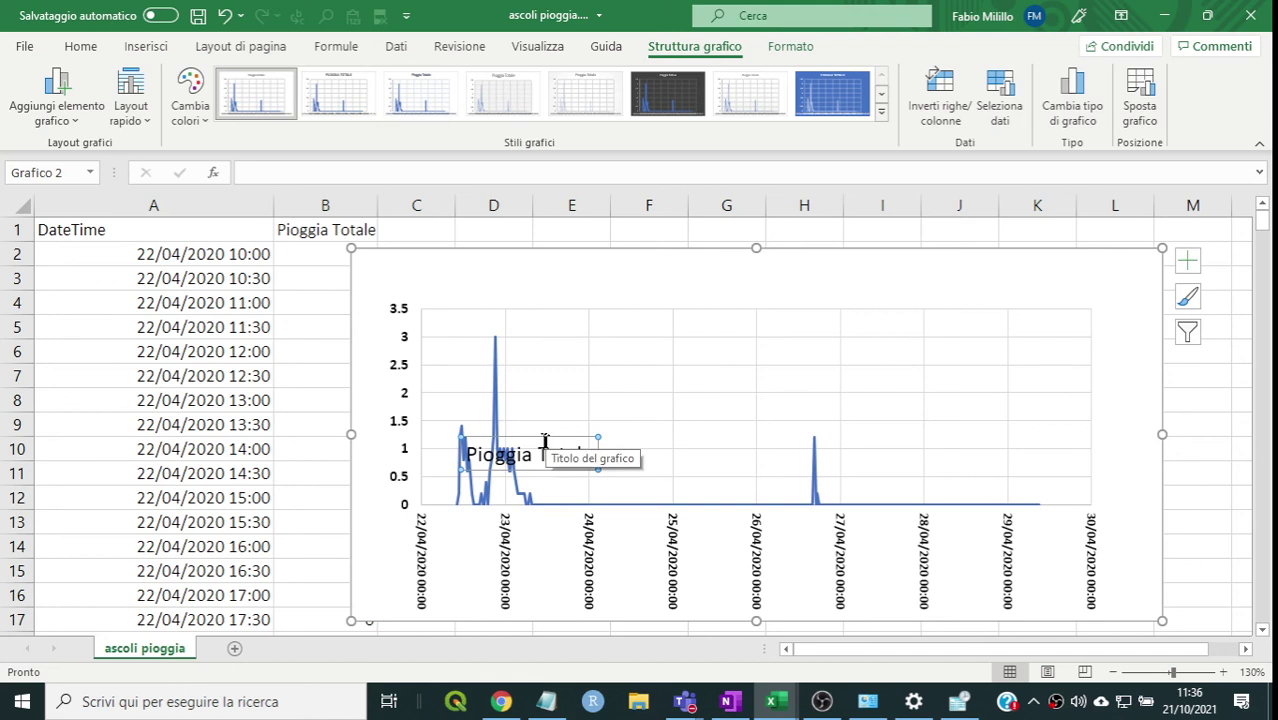
{"action": "left_click_drag", "start_coordinate": [538, 437], "coordinate": [675, 340]}
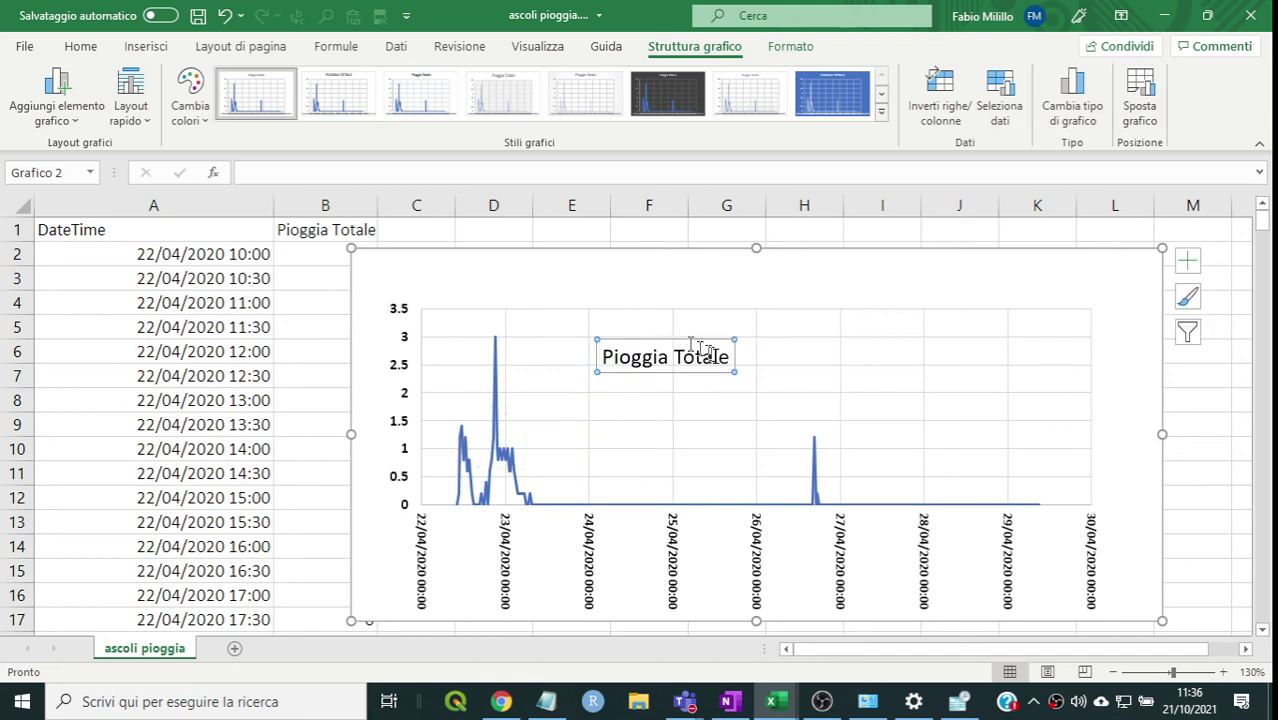
{"action": "right_click", "coordinate": [642, 343]}
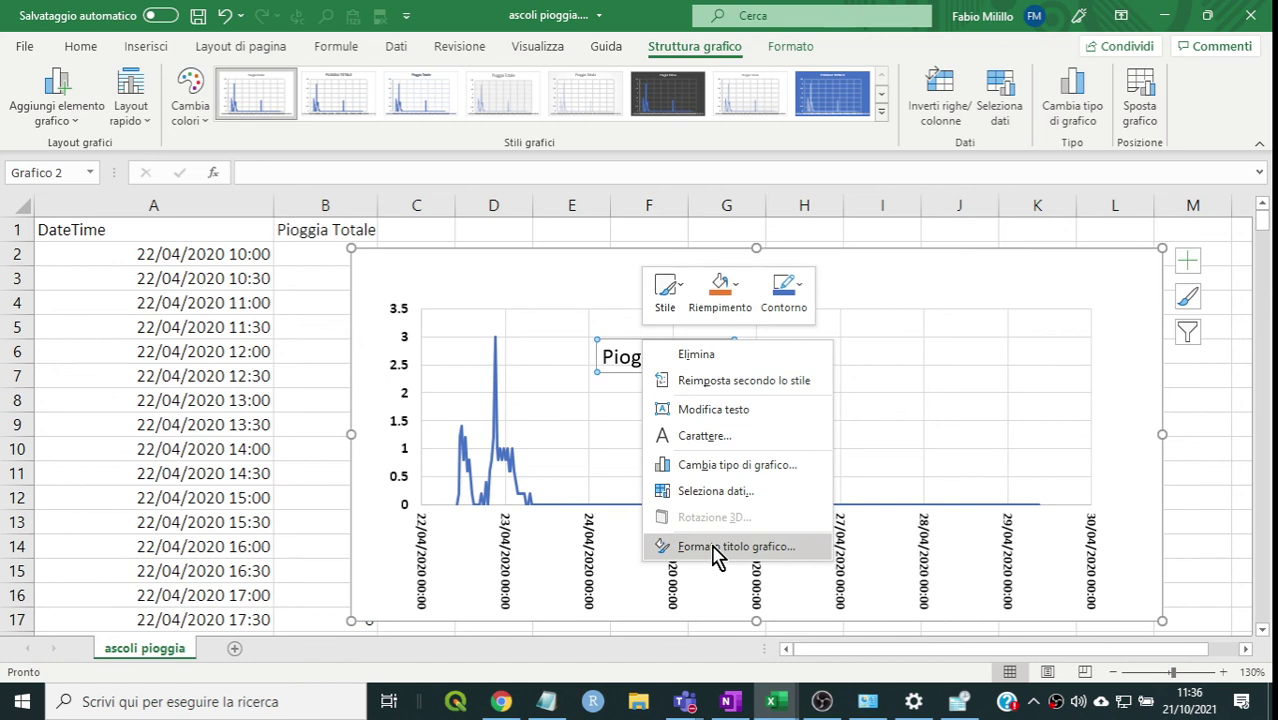
- In Formato titolo del grafico, set the title's solid fill colour to white and close the pane
{"action": "left_click", "coordinate": [713, 548]}
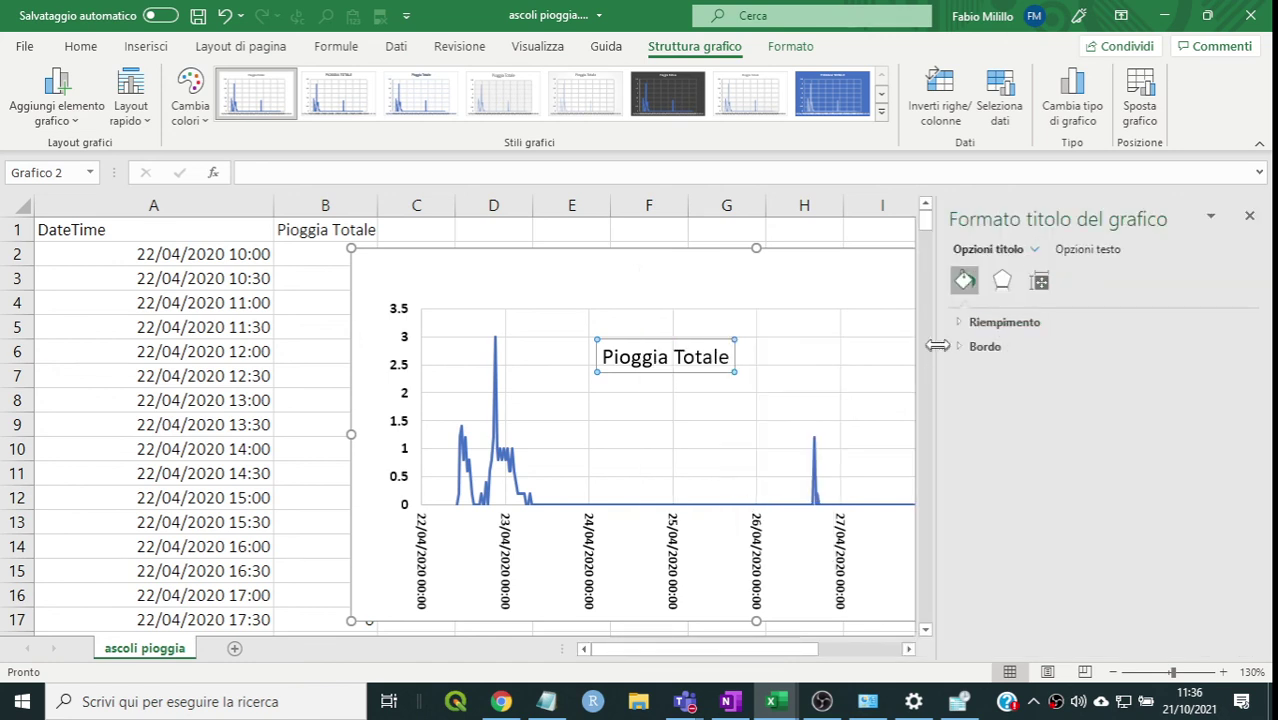
{"action": "left_click", "coordinate": [958, 324]}
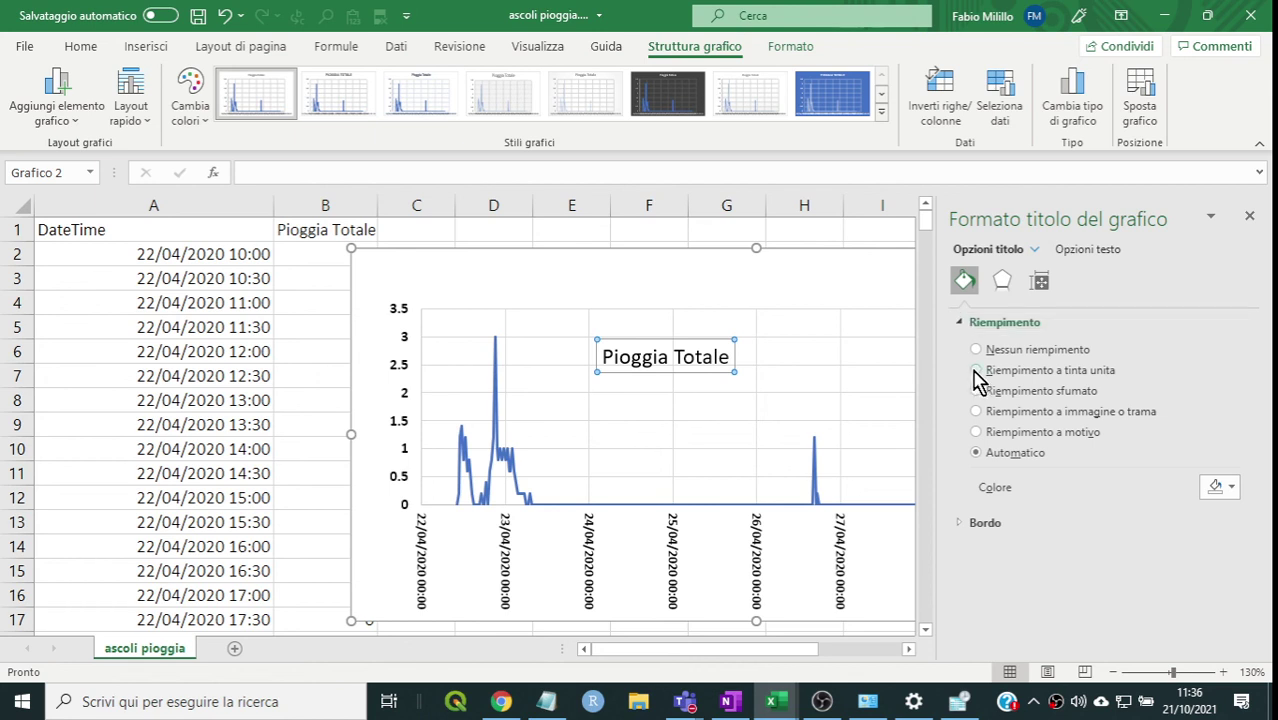
{"action": "left_click", "coordinate": [975, 371]}
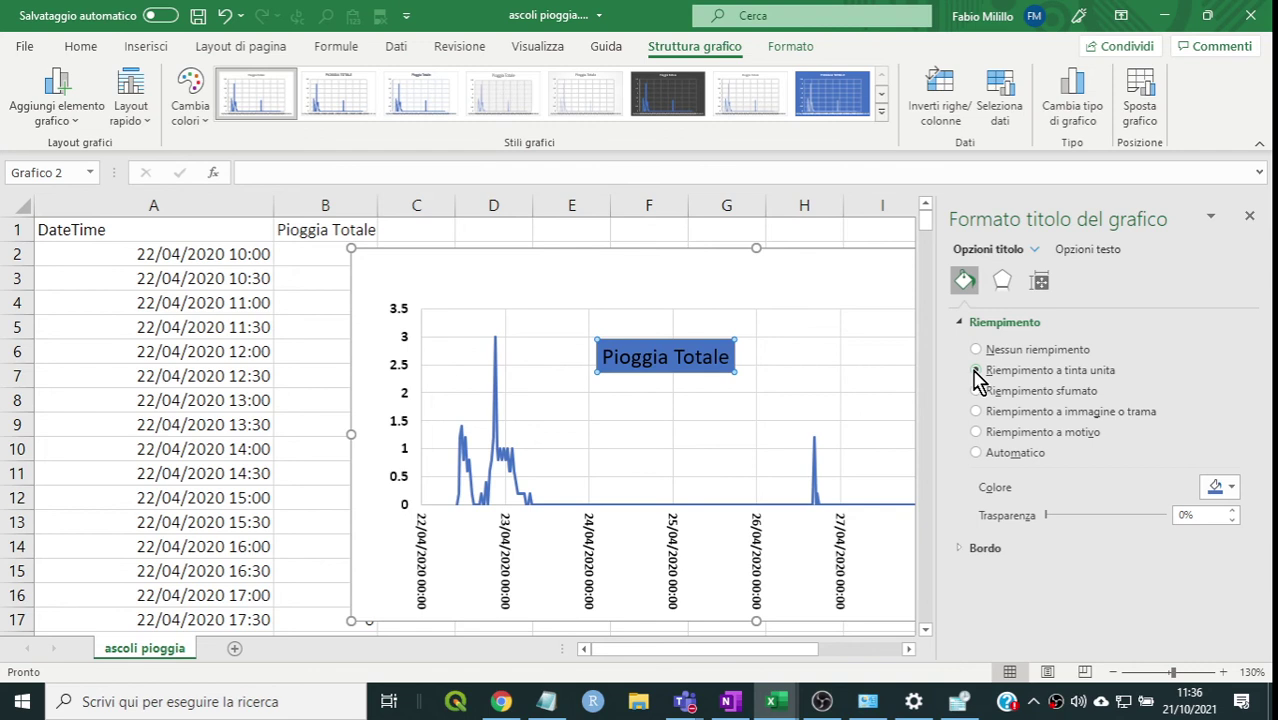
{"action": "left_click", "coordinate": [1231, 489]}
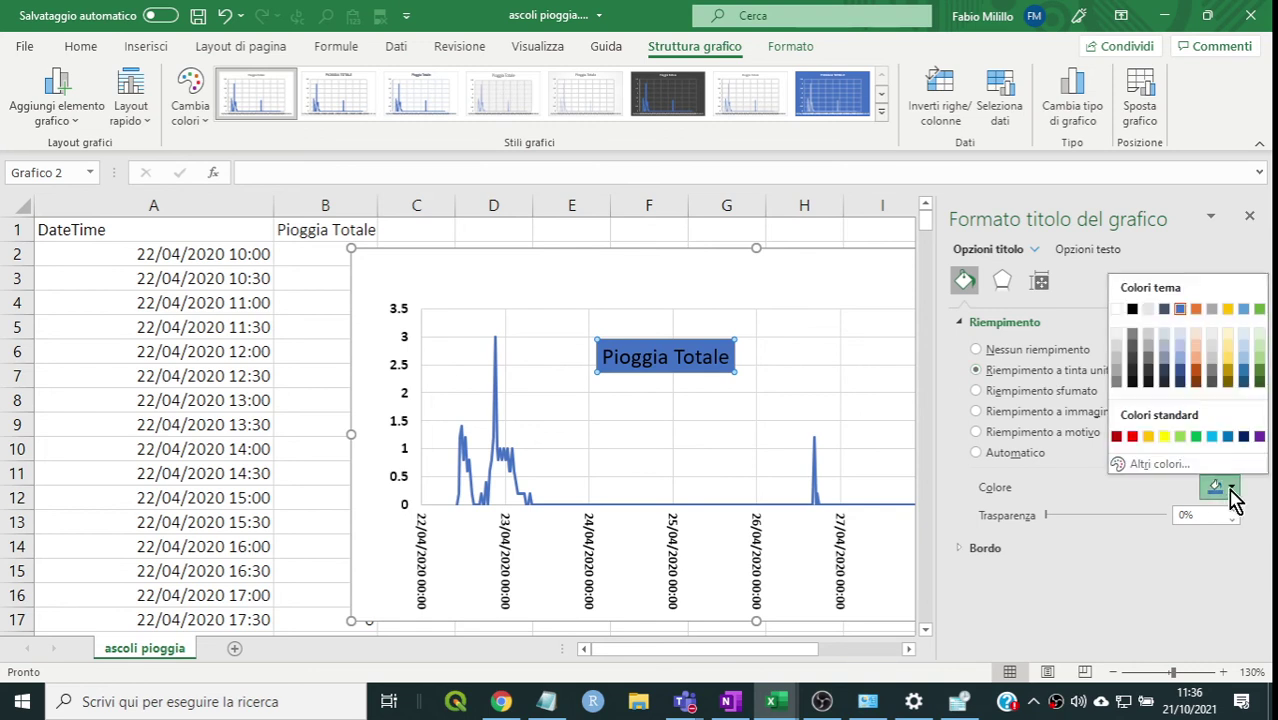
{"action": "left_click", "coordinate": [1117, 310]}
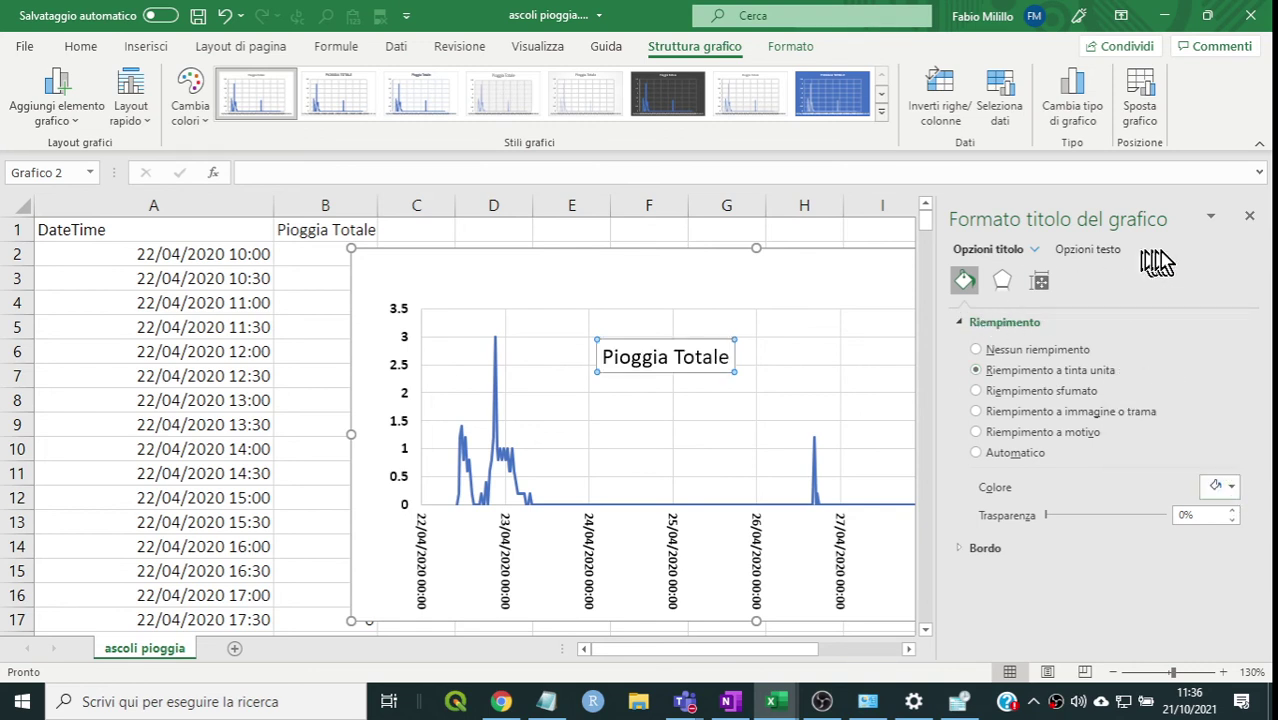
{"action": "left_click", "coordinate": [1249, 216]}
- Place the Pioggia Totale title inside the plot, just left of centre
{"action": "left_click", "coordinate": [854, 320]}
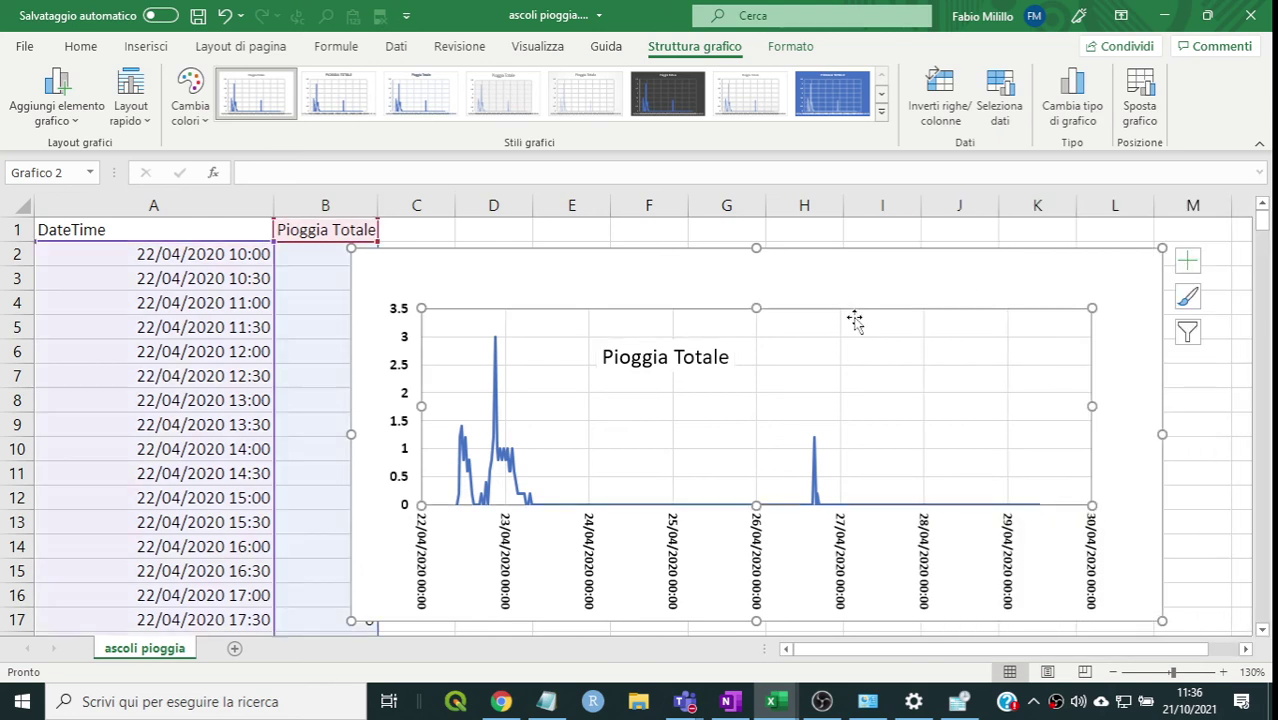
{"action": "left_click", "coordinate": [650, 345]}
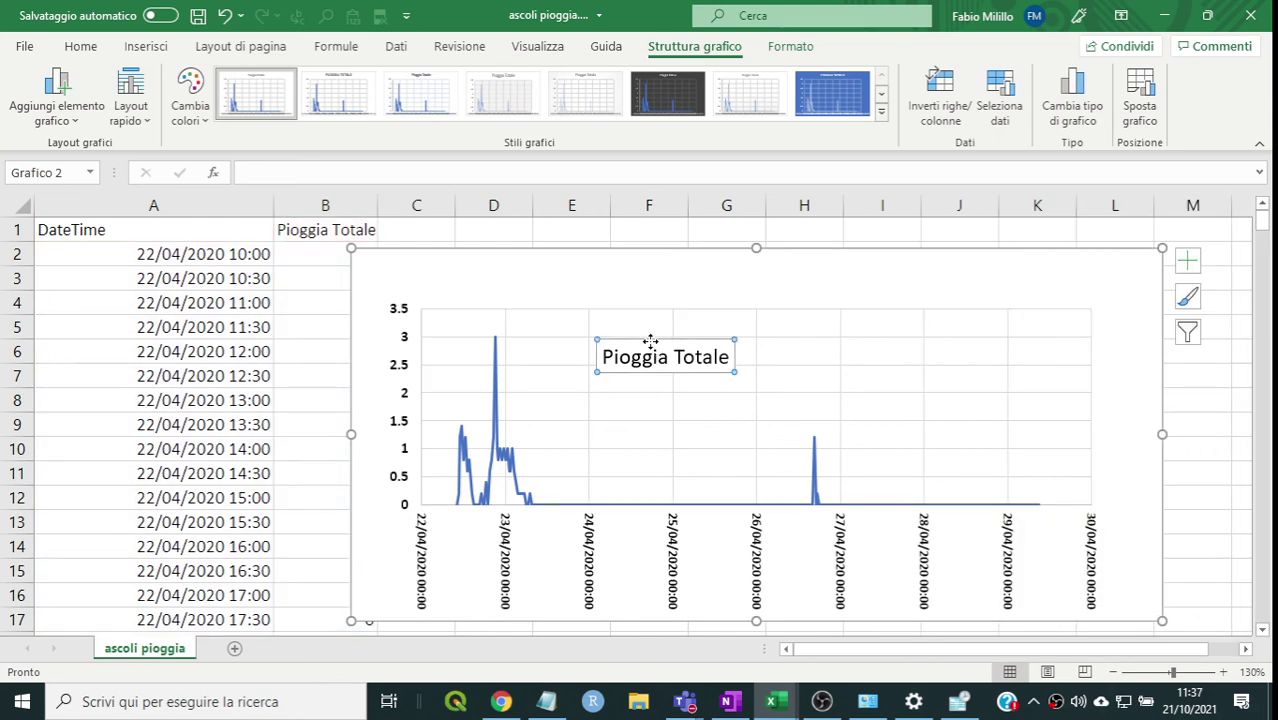
{"action": "left_click_drag", "start_coordinate": [650, 342], "coordinate": [496, 459]}
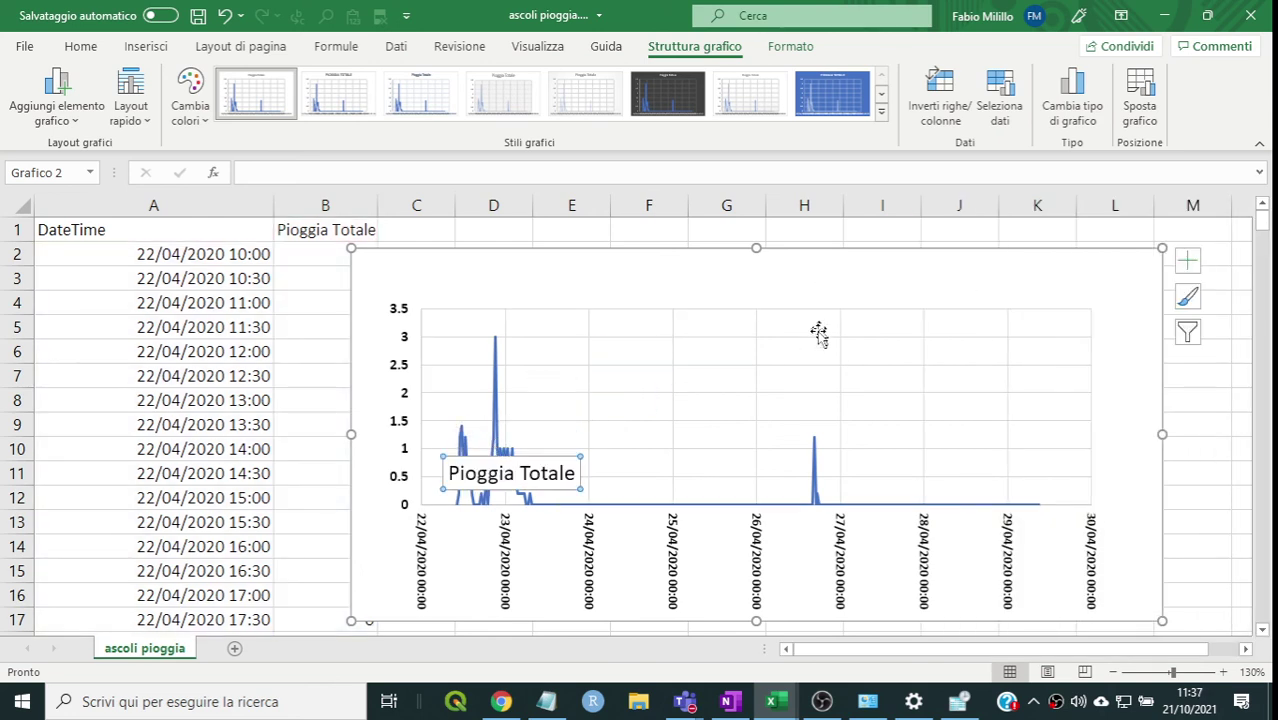
{"action": "left_click", "coordinate": [818, 333]}
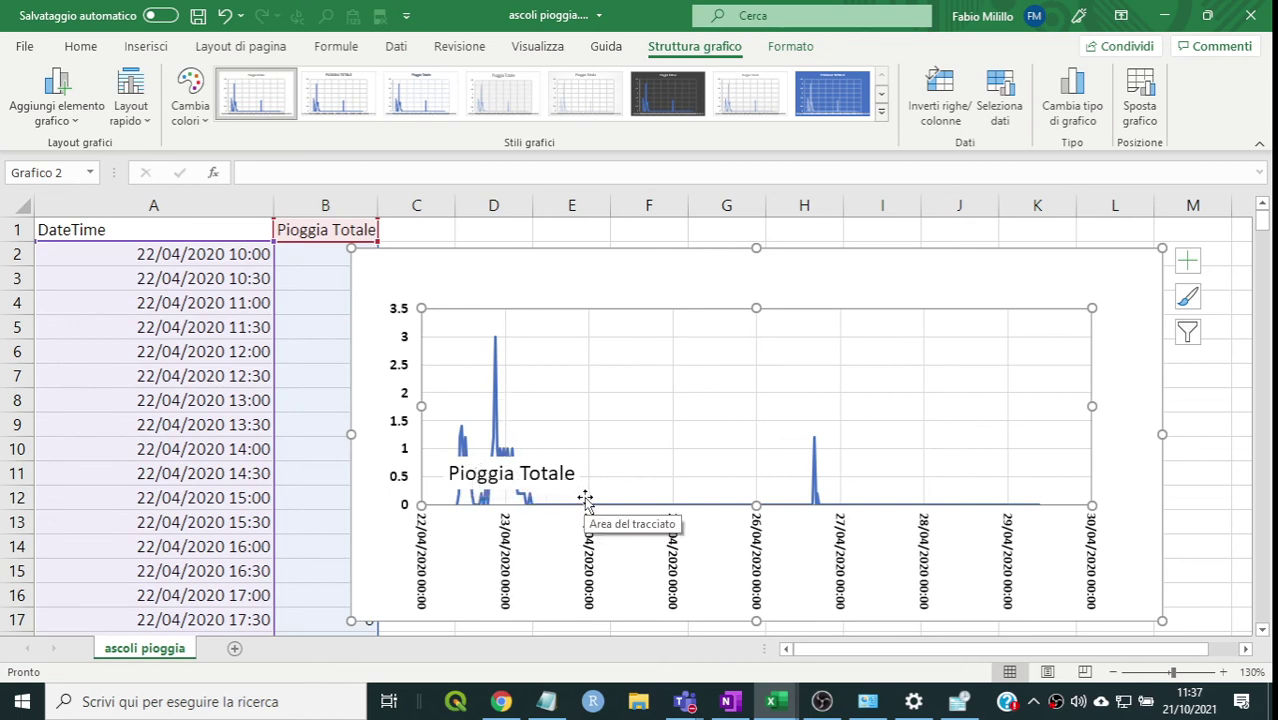
{"action": "left_click", "coordinate": [538, 452]}
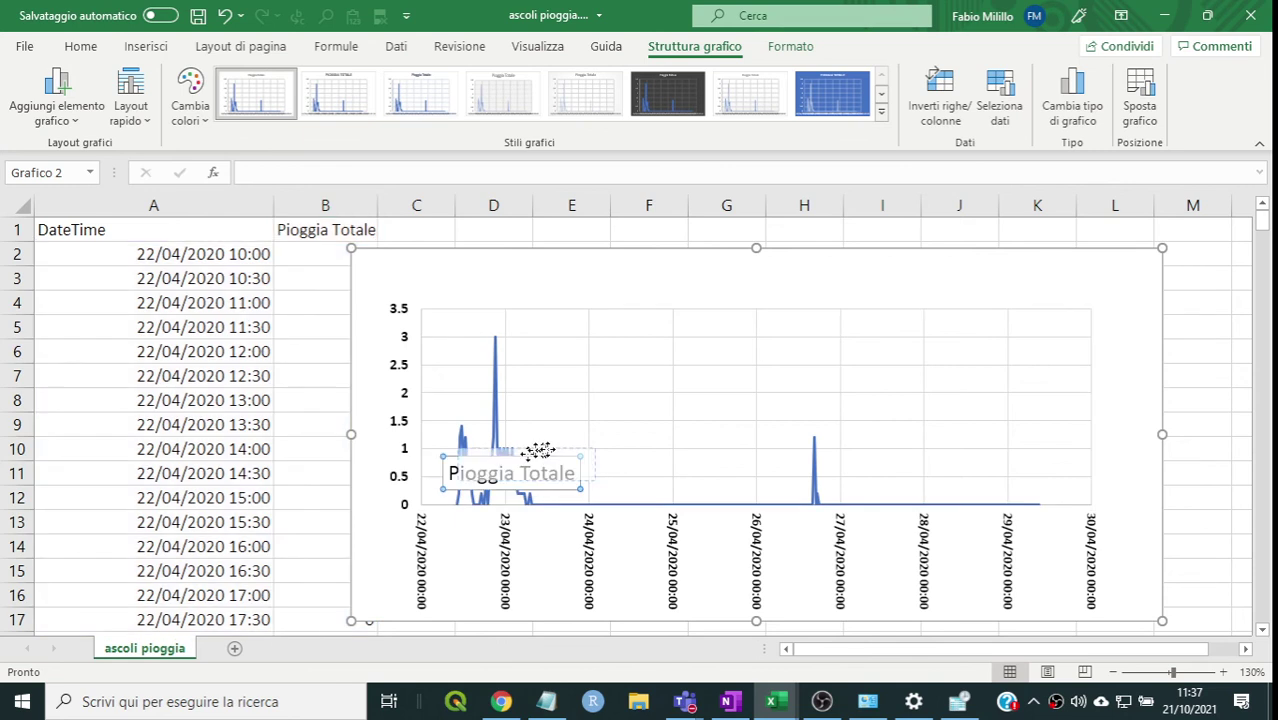
{"action": "mouse_move", "coordinate": [538, 452]}
{"action": "left_mouse_down"}
{"action": "mouse_move", "coordinate": [629, 389]}
{"action": "mouse_move", "coordinate": [604, 366]}
{"action": "left_mouse_up"}
{"action": "left_click", "coordinate": [747, 376]}
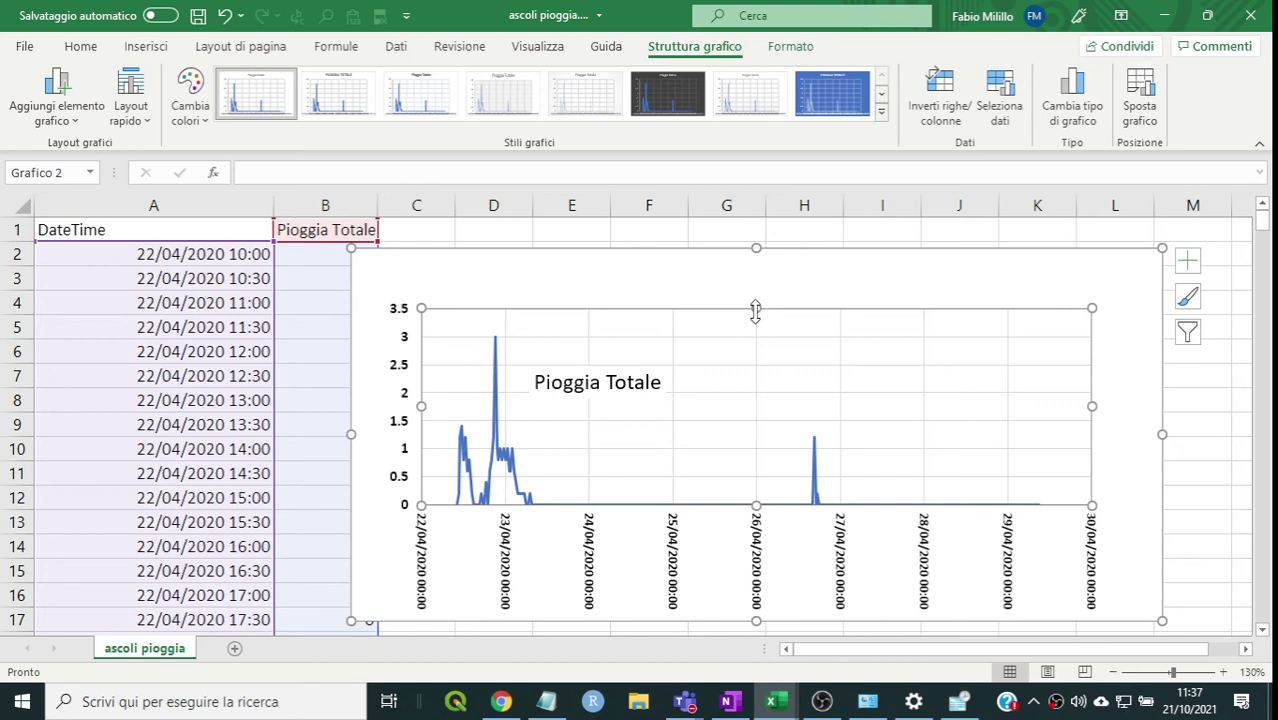
- Drag the plot area's top edge up to near the chart's upper border
{"action": "left_click", "coordinate": [730, 392]}
{"action": "left_click", "coordinate": [730, 356]}
{"action": "left_click_drag", "start_coordinate": [757, 311], "coordinate": [752, 258]}
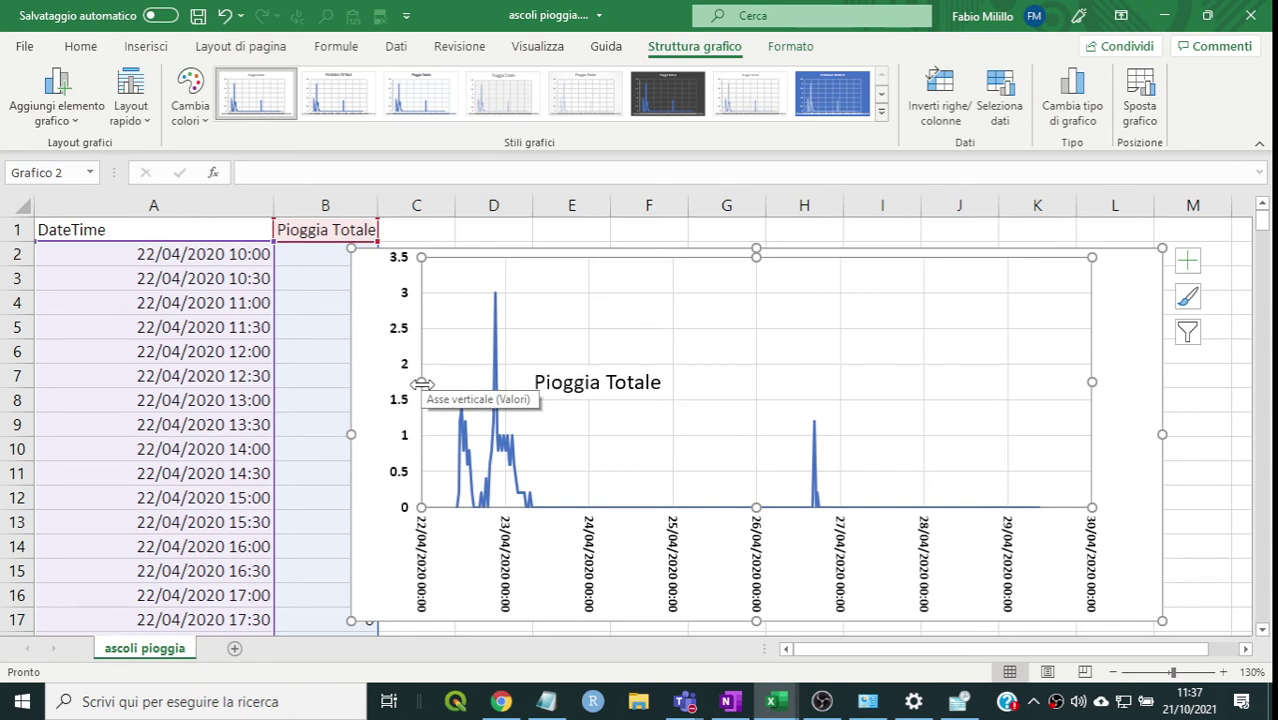
- Stretch the plot area's left and right edges to nearly the chart's full width, keeping it tall
{"action": "left_click_drag", "start_coordinate": [421, 384], "coordinate": [390, 384]}
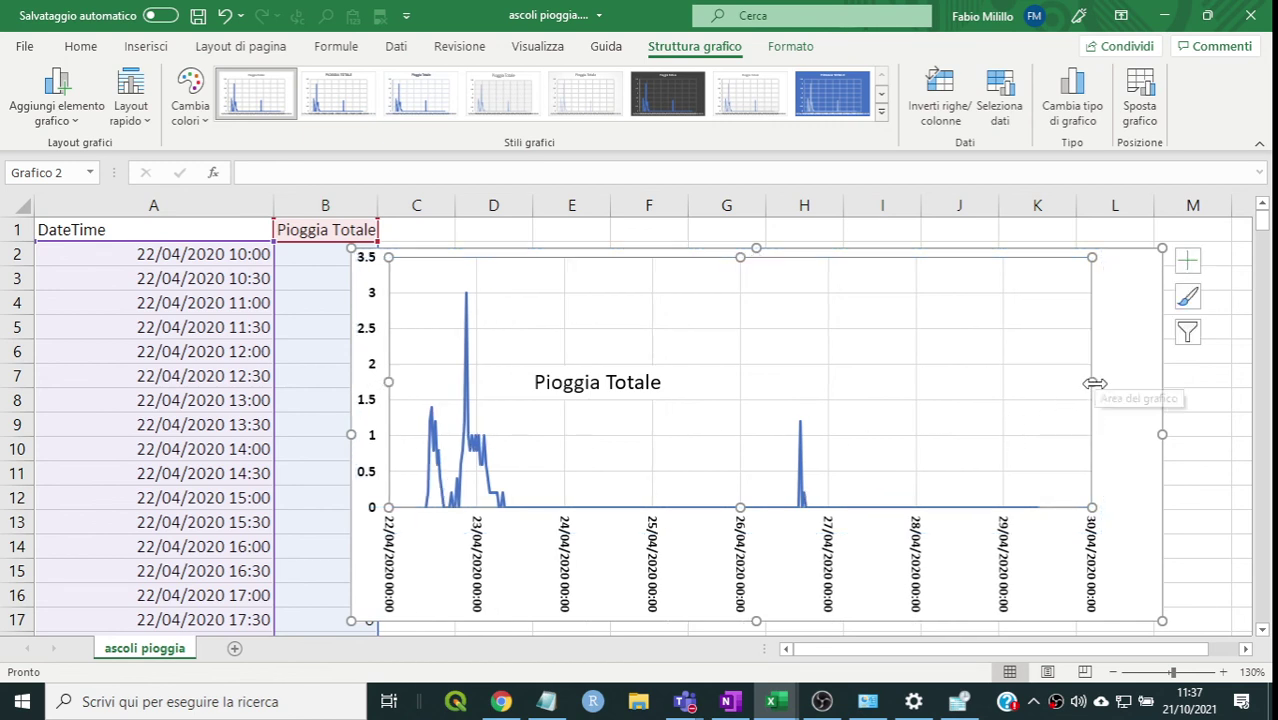
{"action": "left_click_drag", "start_coordinate": [1090, 386], "coordinate": [1152, 379]}
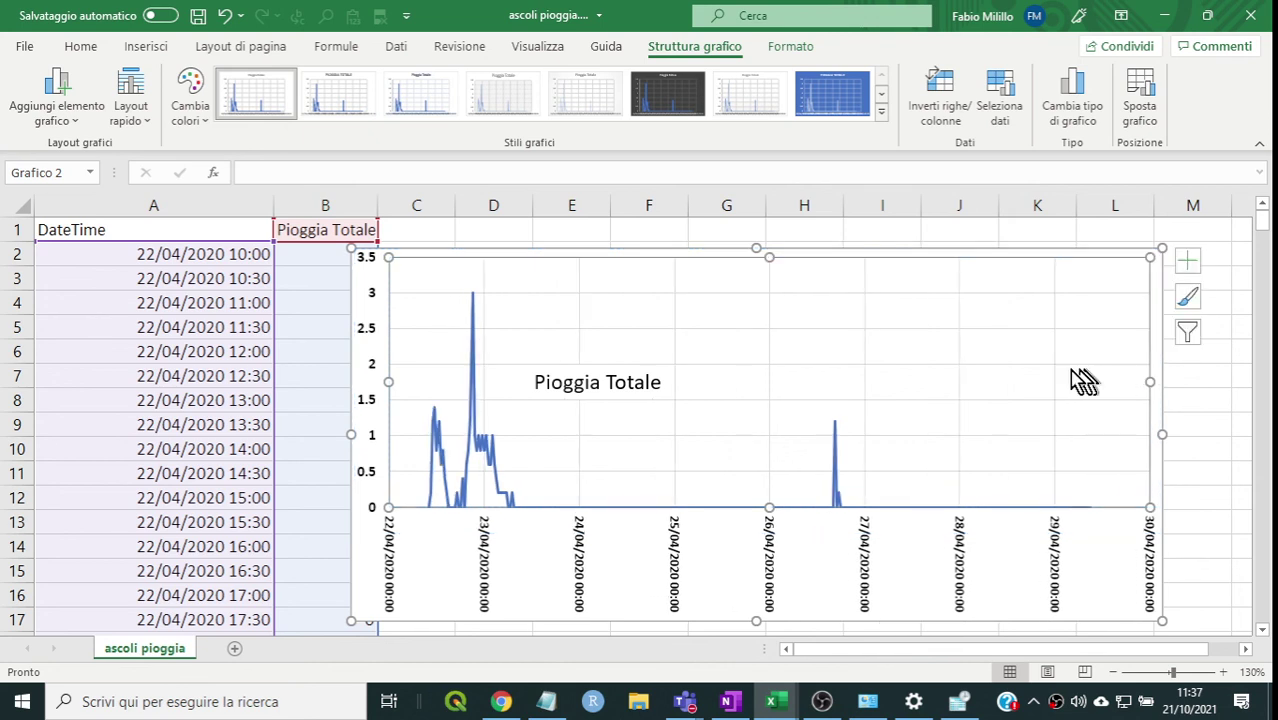
{"action": "left_click", "coordinate": [909, 558]}
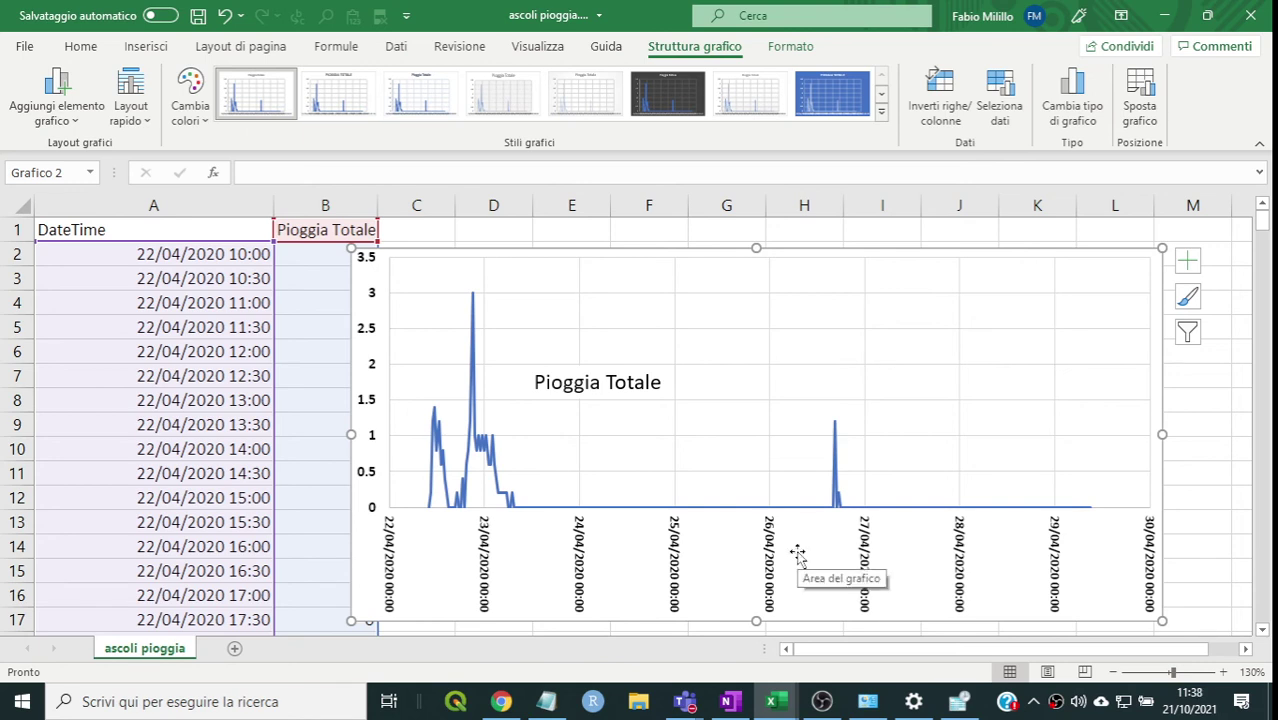
{"action": "left_click", "coordinate": [786, 450]}
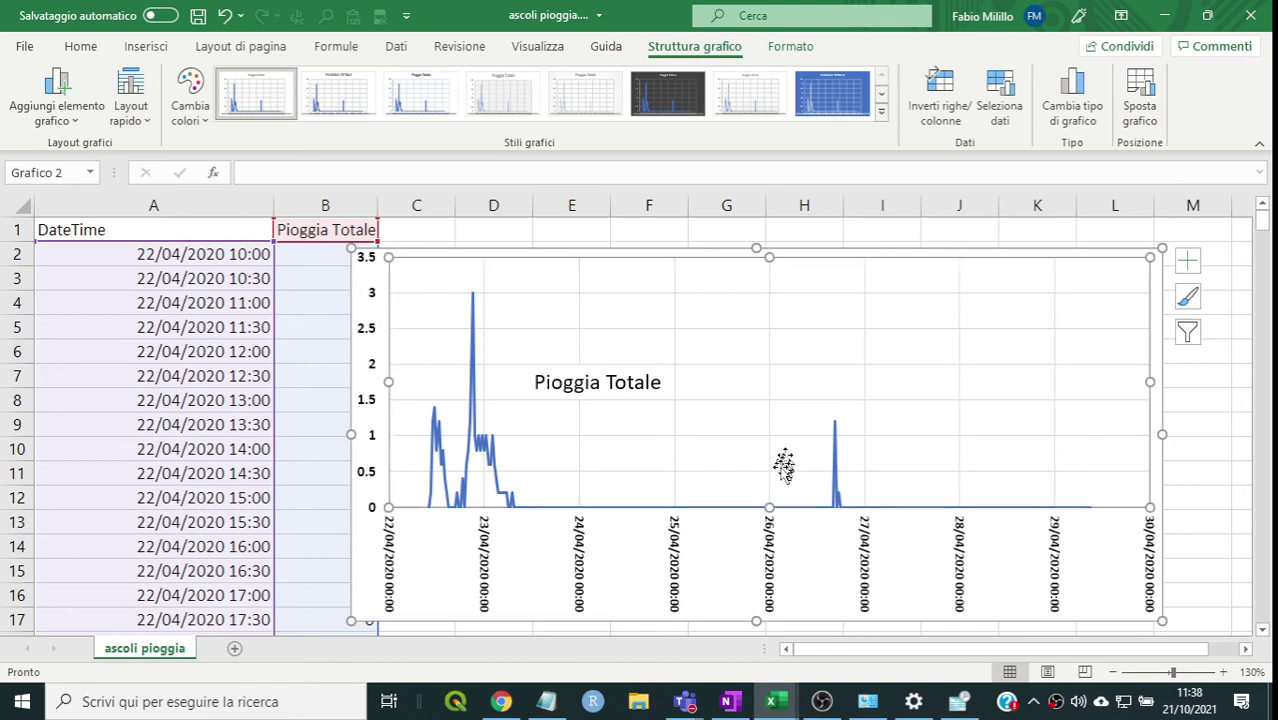
{"action": "left_click_drag", "start_coordinate": [772, 503], "coordinate": [772, 362]}
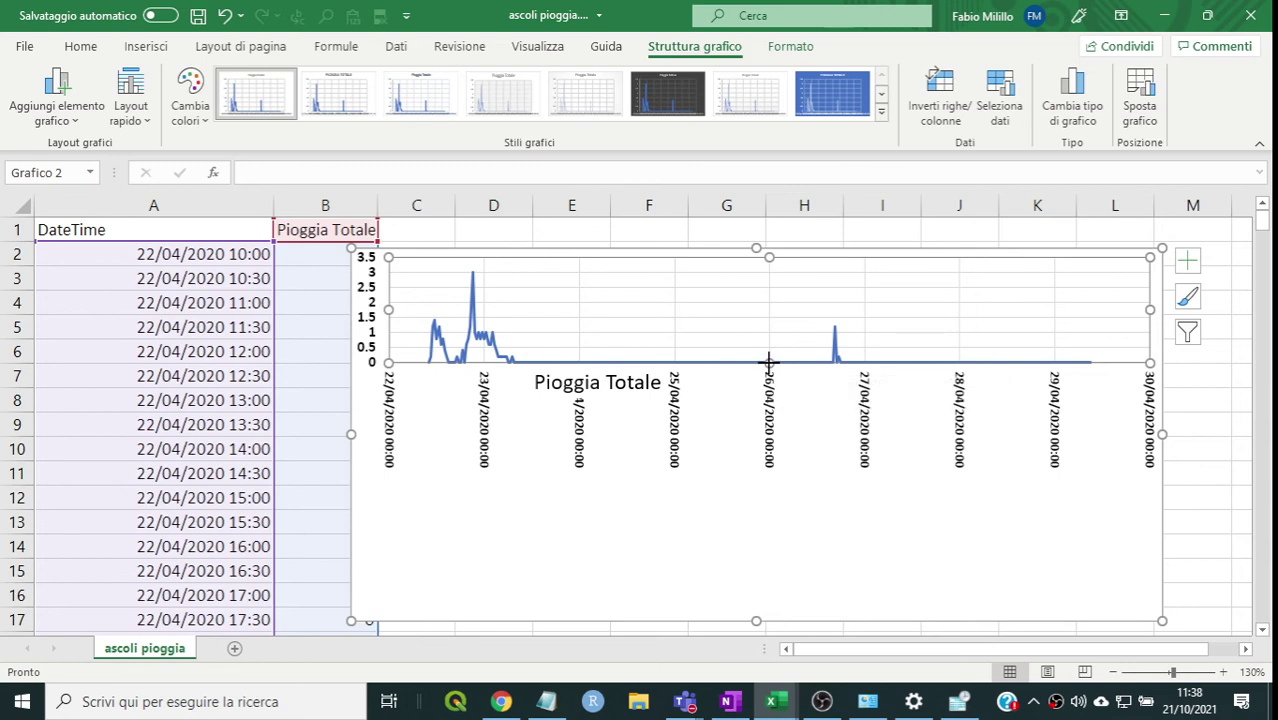
{"action": "left_click_drag", "start_coordinate": [771, 362], "coordinate": [776, 467]}
{"action": "mouse_move", "coordinate": [776, 467]}
{"action": "left_mouse_down"}
{"action": "mouse_move", "coordinate": [783, 553]}
{"action": "mouse_move", "coordinate": [772, 510]}
{"action": "left_mouse_up"}
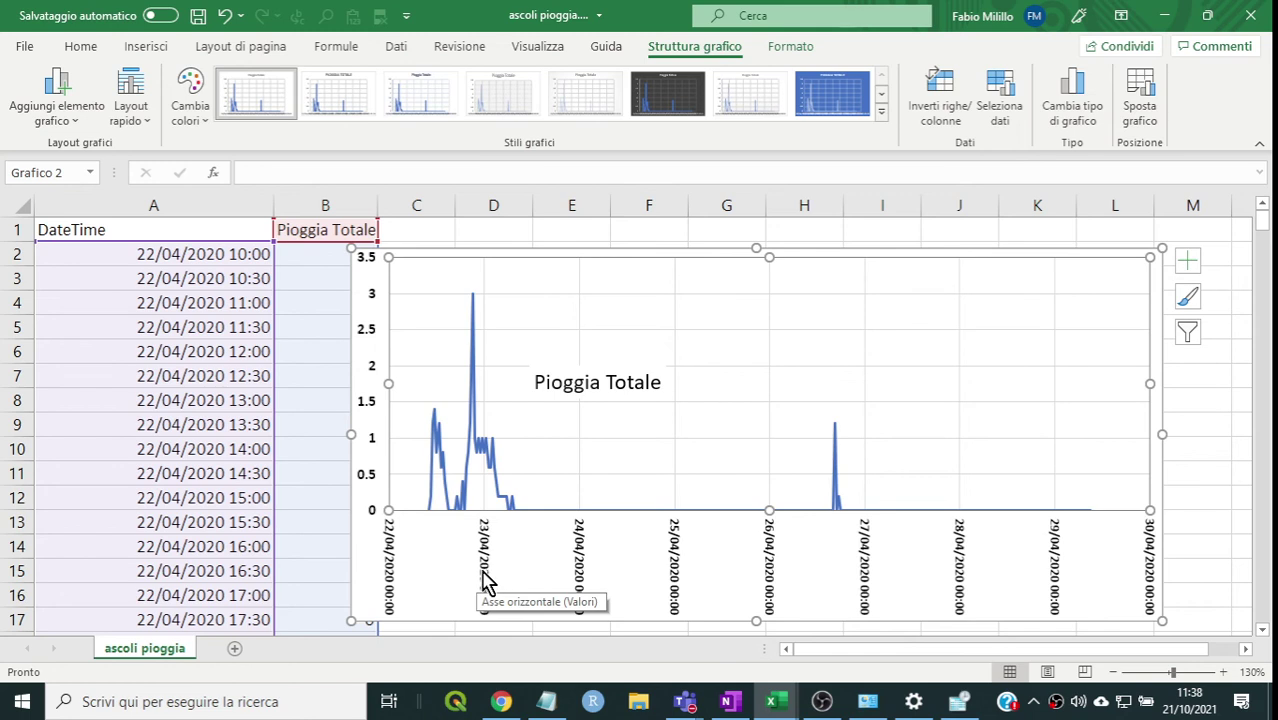
- In Formato asse for the date axis, set Unità principali to 0.5 for 12-hour labels
{"action": "right_click", "coordinate": [484, 580]}
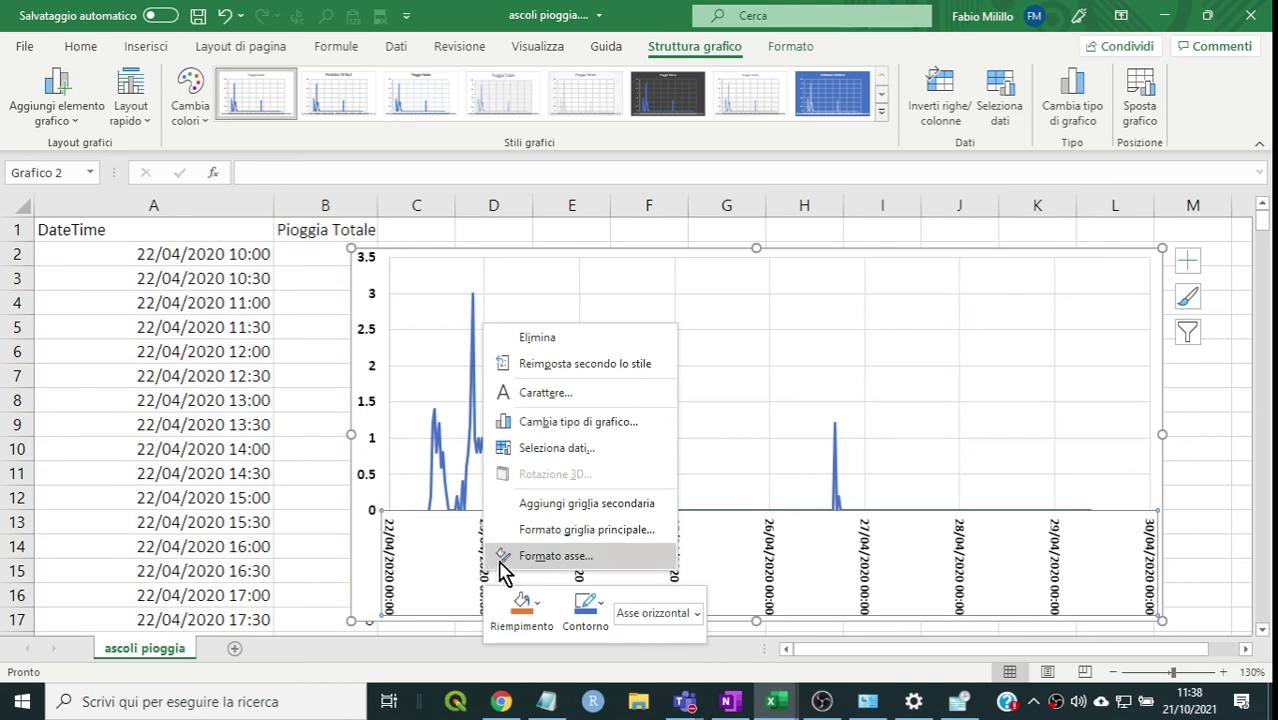
{"action": "left_click", "coordinate": [555, 556]}
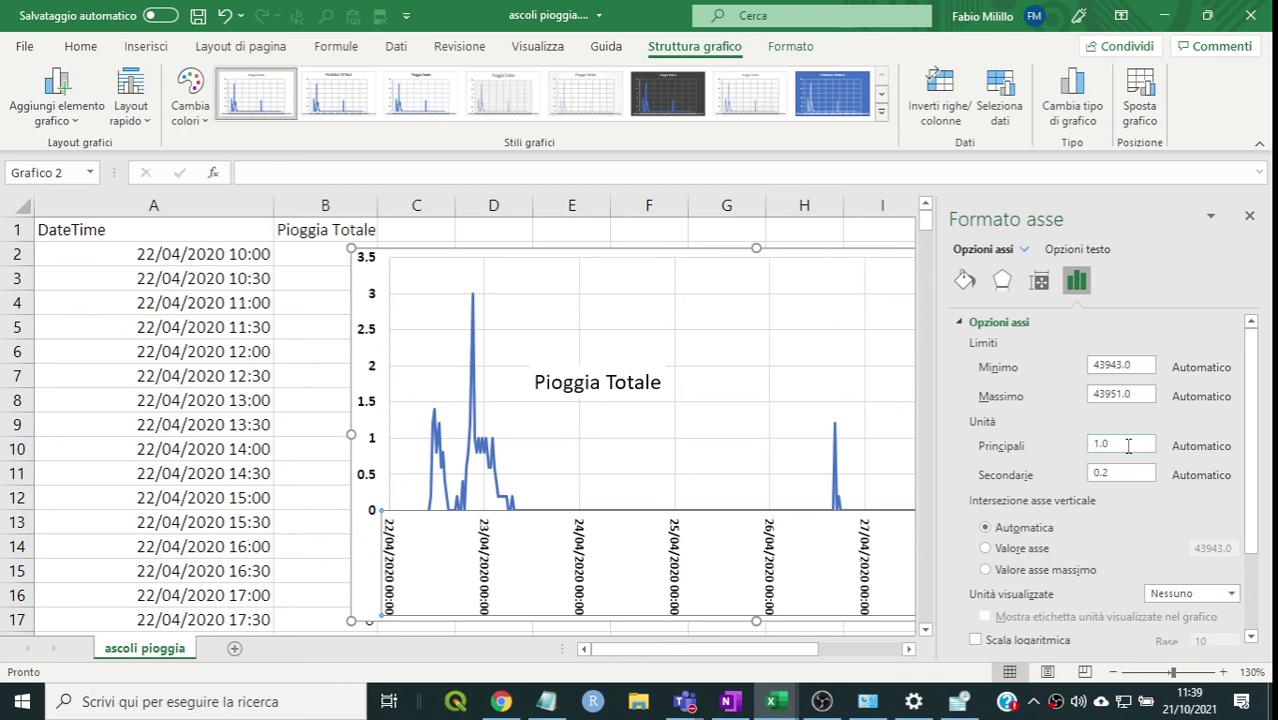
{"action": "left_click_drag", "start_coordinate": [1129, 446], "coordinate": [1075, 448]}
{"action": "type", "text": ".25"}
{"action": "key", "text": "Return"}
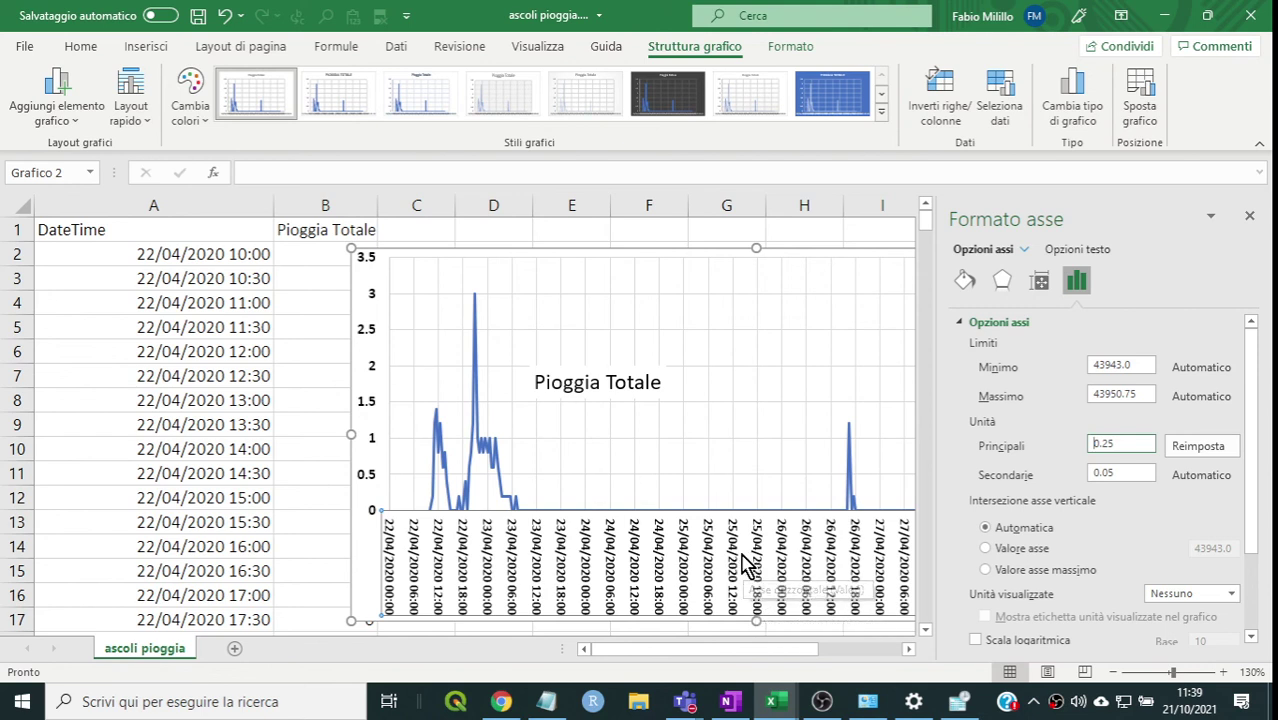
{"action": "double_click", "coordinate": [1148, 444]}
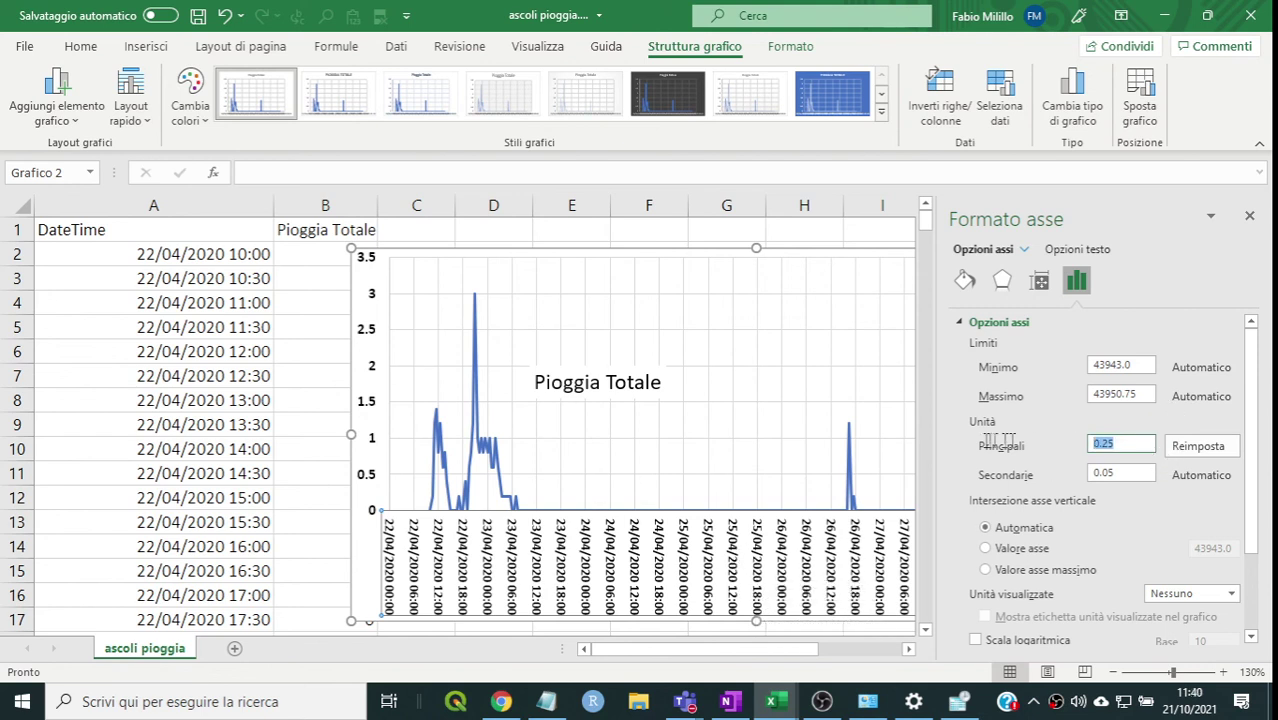
{"action": "type", "text": ".5"}
{"action": "key", "text": "Escape"}
{"action": "type", "text": "50.5"}
{"action": "key", "text": "Return"}
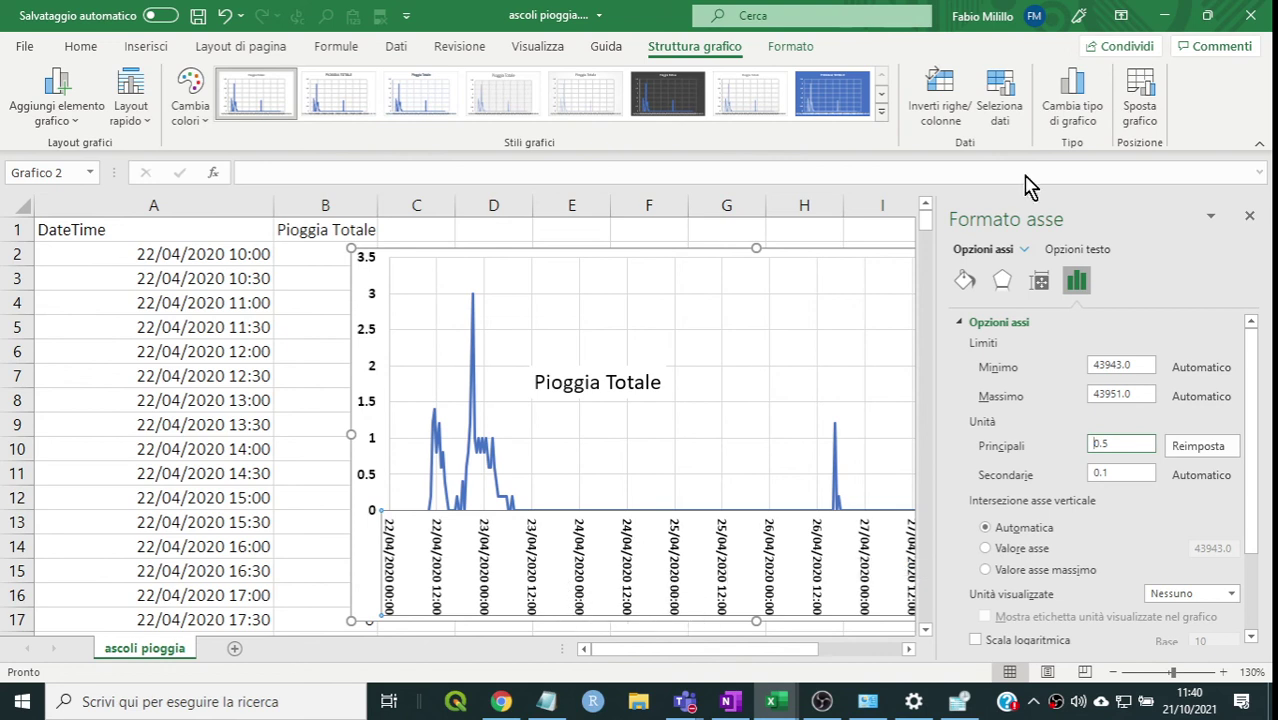
- Close the Formato asse pane and deselect the chart by clicking an empty cell
{"action": "left_click", "coordinate": [1249, 217]}
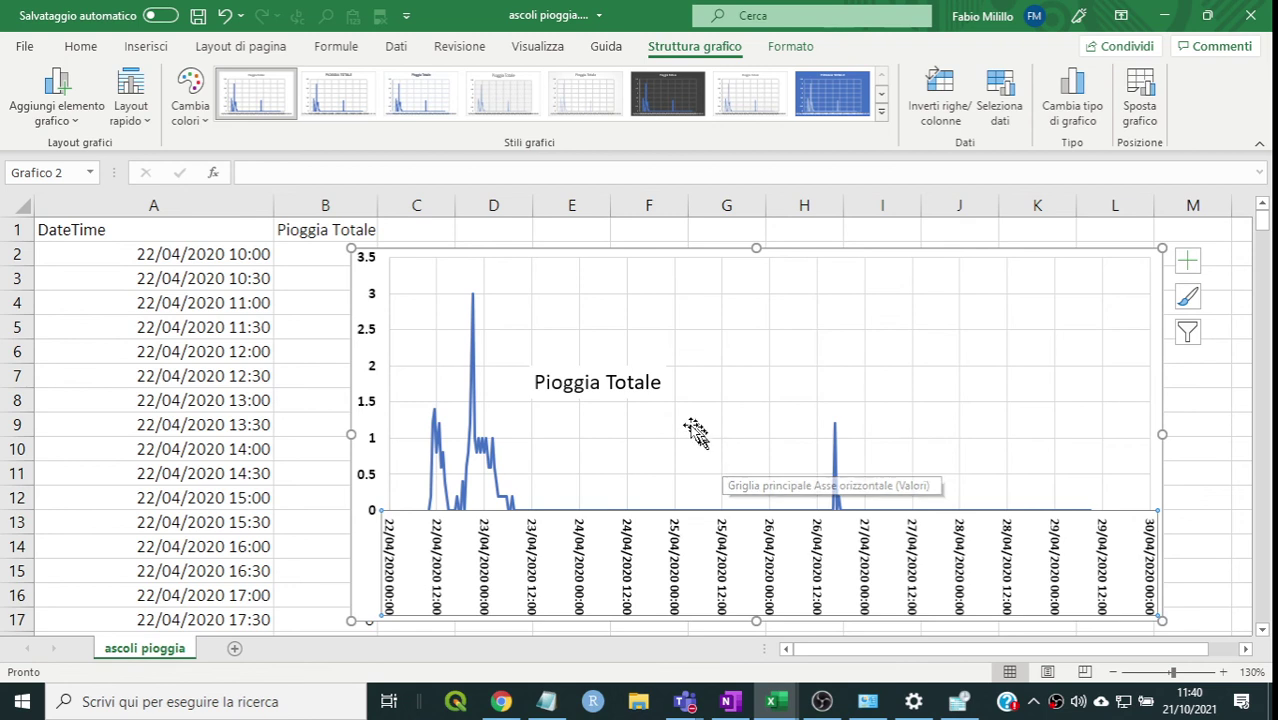
{"action": "left_click", "coordinate": [1207, 378]}
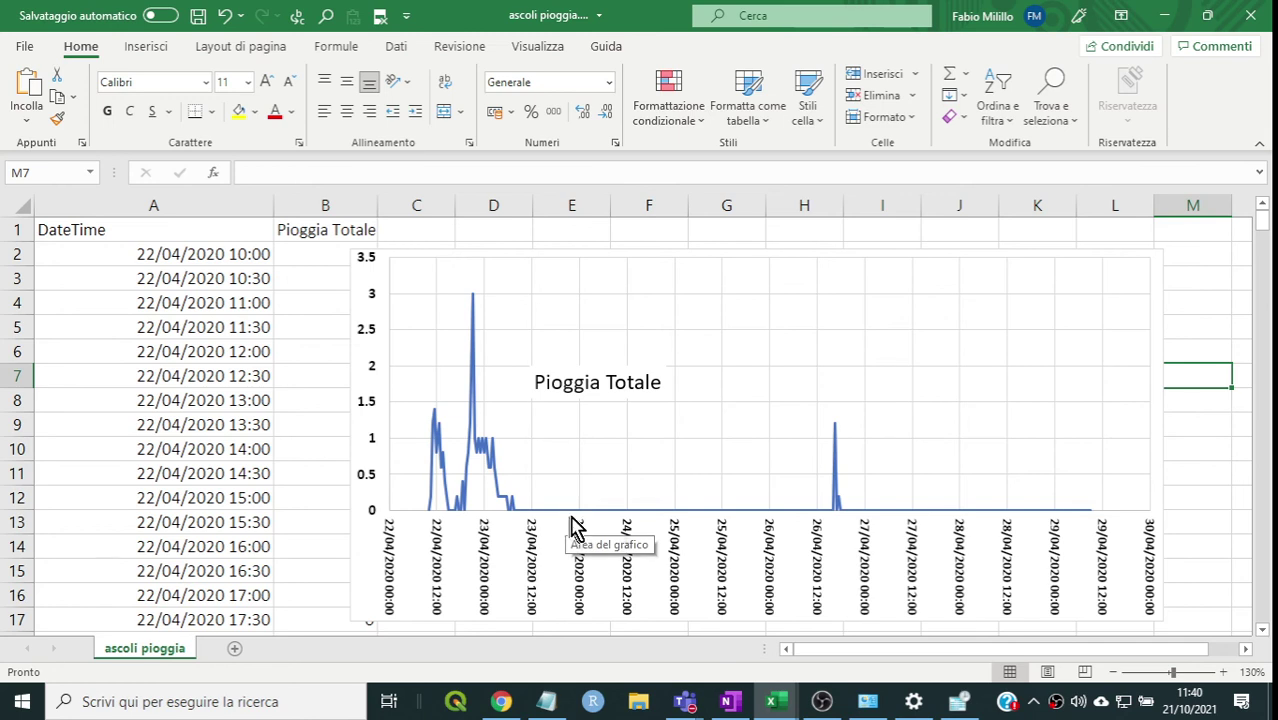
- Reopen Formato asse for the date axis and scroll the sheet right to the chart's end
{"action": "right_click", "coordinate": [627, 575]}
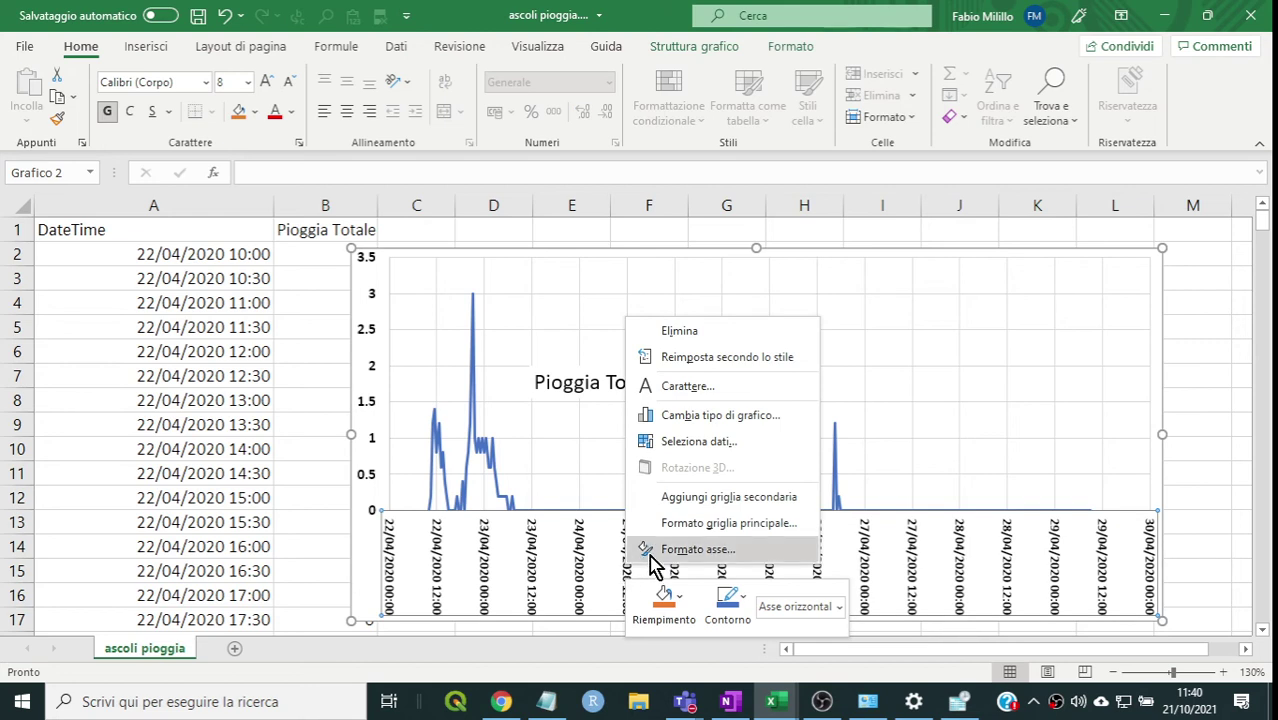
{"action": "left_click", "coordinate": [652, 549]}
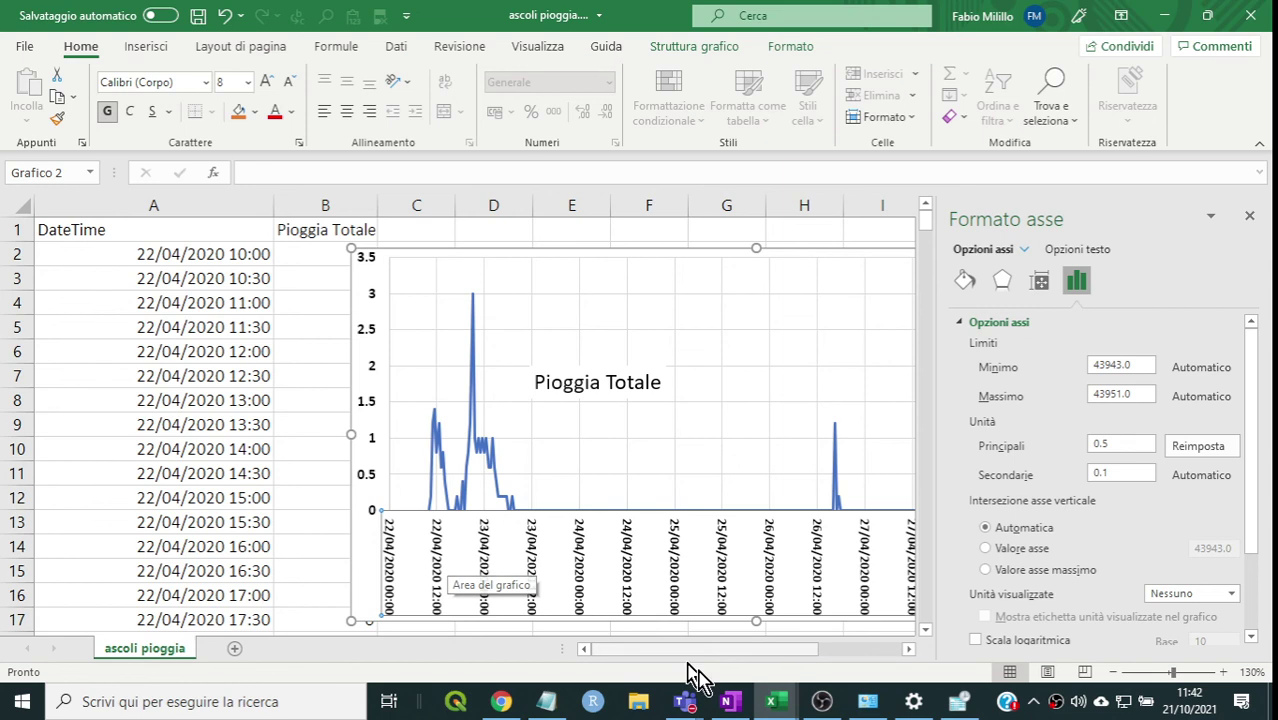
{"action": "left_click", "coordinate": [907, 649]}
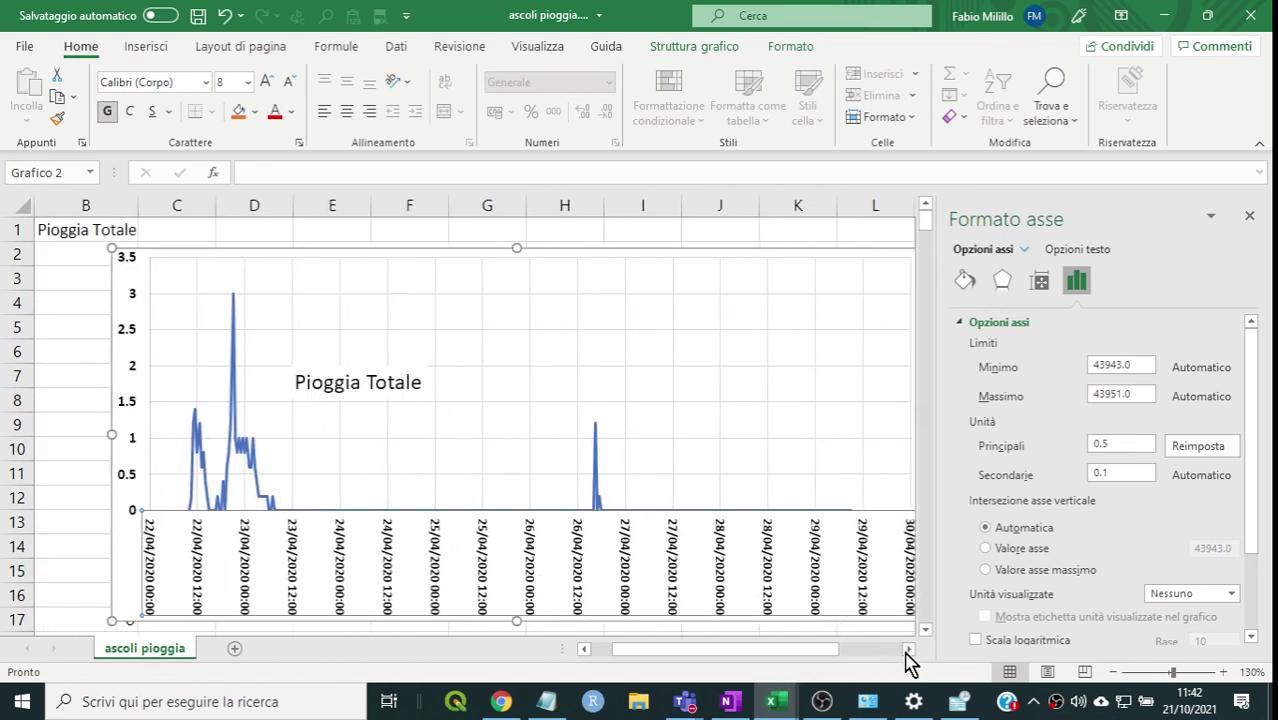
{"action": "left_click", "coordinate": [907, 649]}
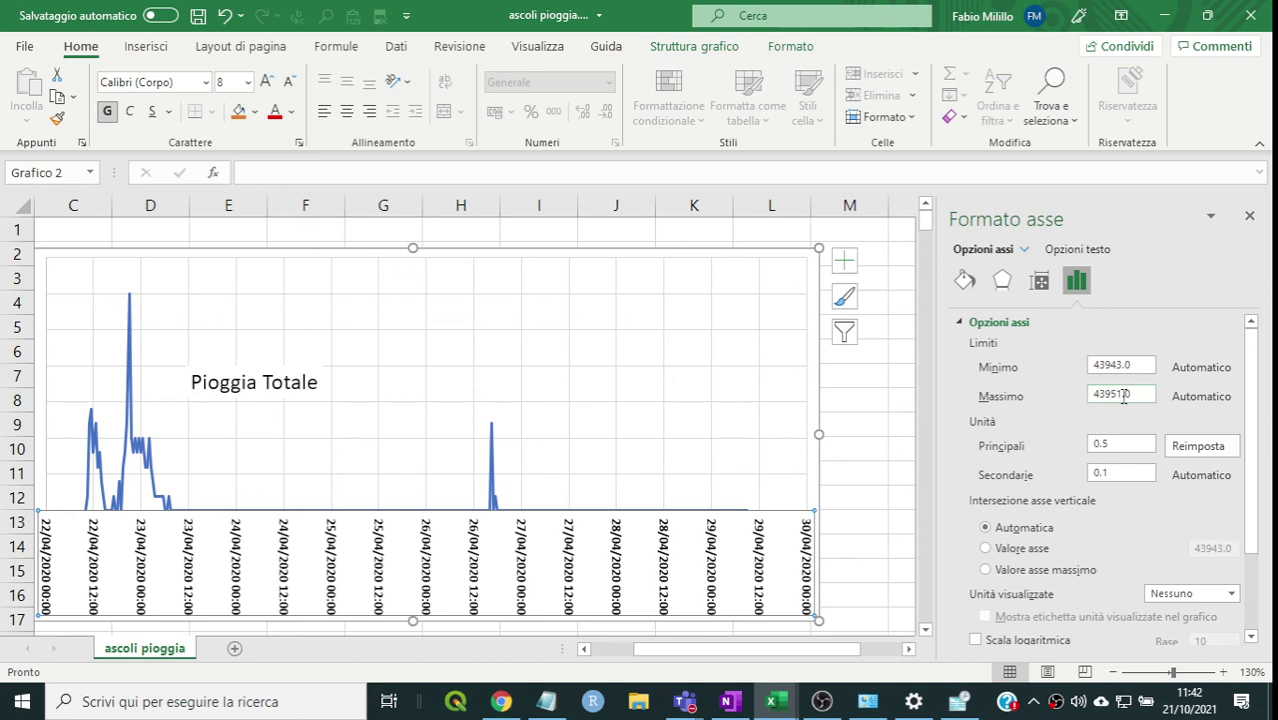
- Change the date axis Massimo from 43951 to 43950 so labels end at 29/04/2020
{"action": "left_click", "coordinate": [1123, 395]}
{"action": "key", "text": "BackSpace"}
{"action": "type", "text": "0"}
{"action": "key", "text": "Return"}
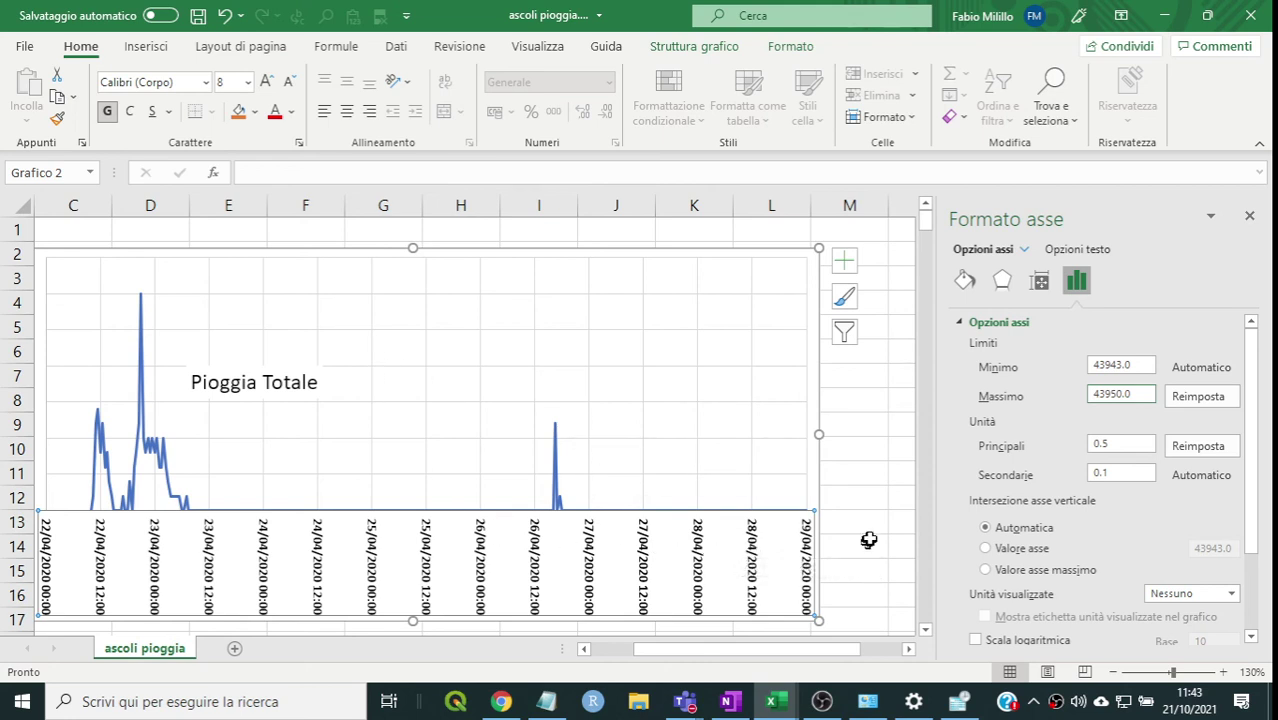
{"action": "scroll", "coordinate": [875, 539], "scroll_direction": "down", "scroll_amount": 2}
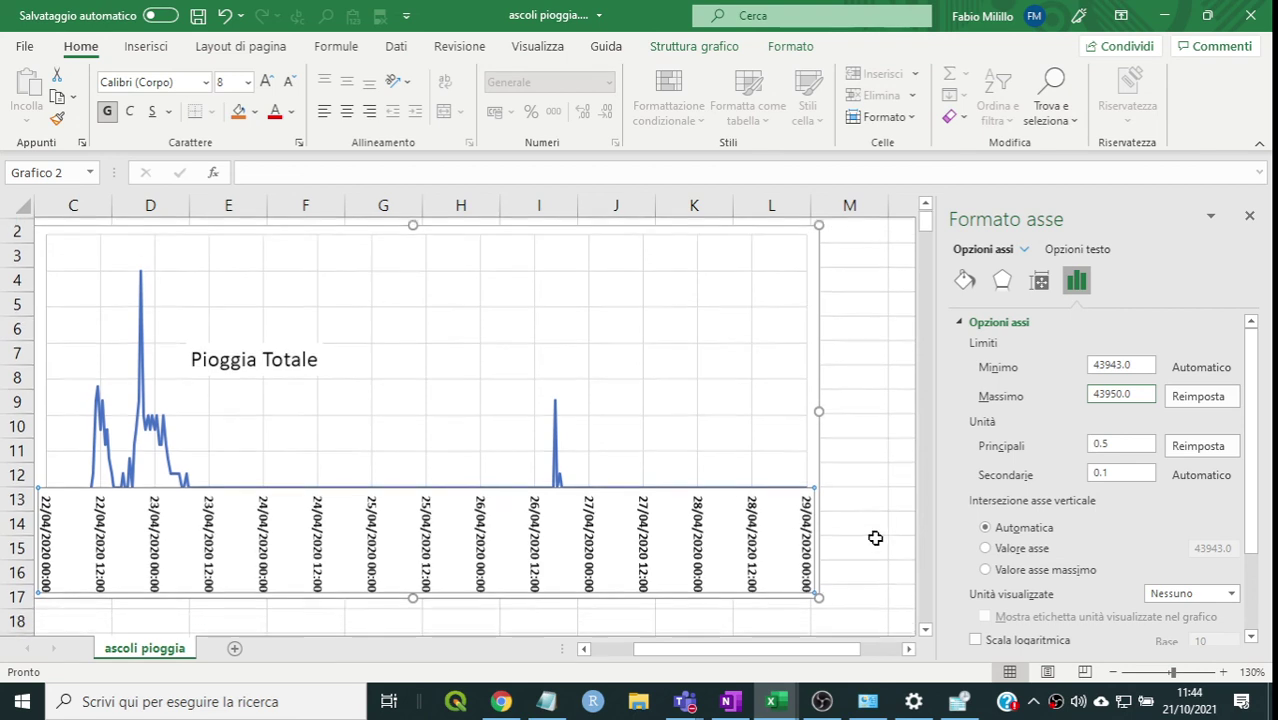
{"action": "scroll", "coordinate": [880, 539], "scroll_direction": "down", "scroll_amount": 1}
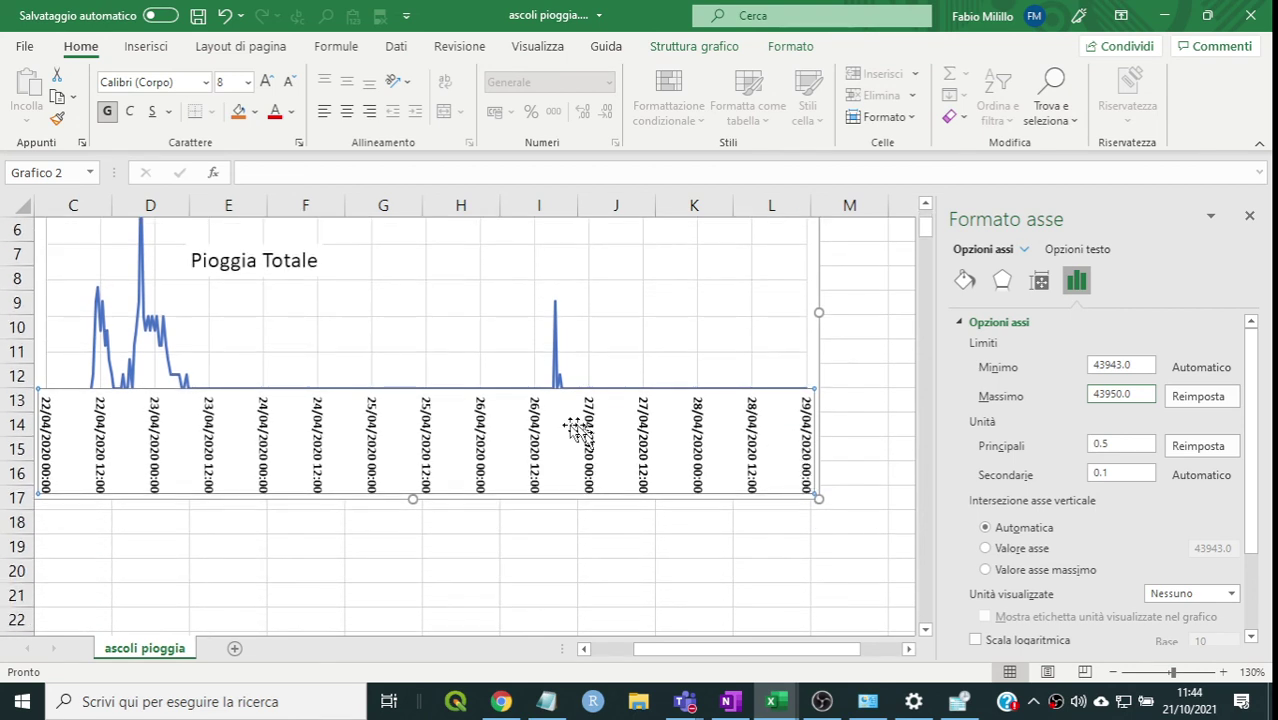
{"action": "scroll", "coordinate": [274, 362], "scroll_direction": "up", "scroll_amount": 3}
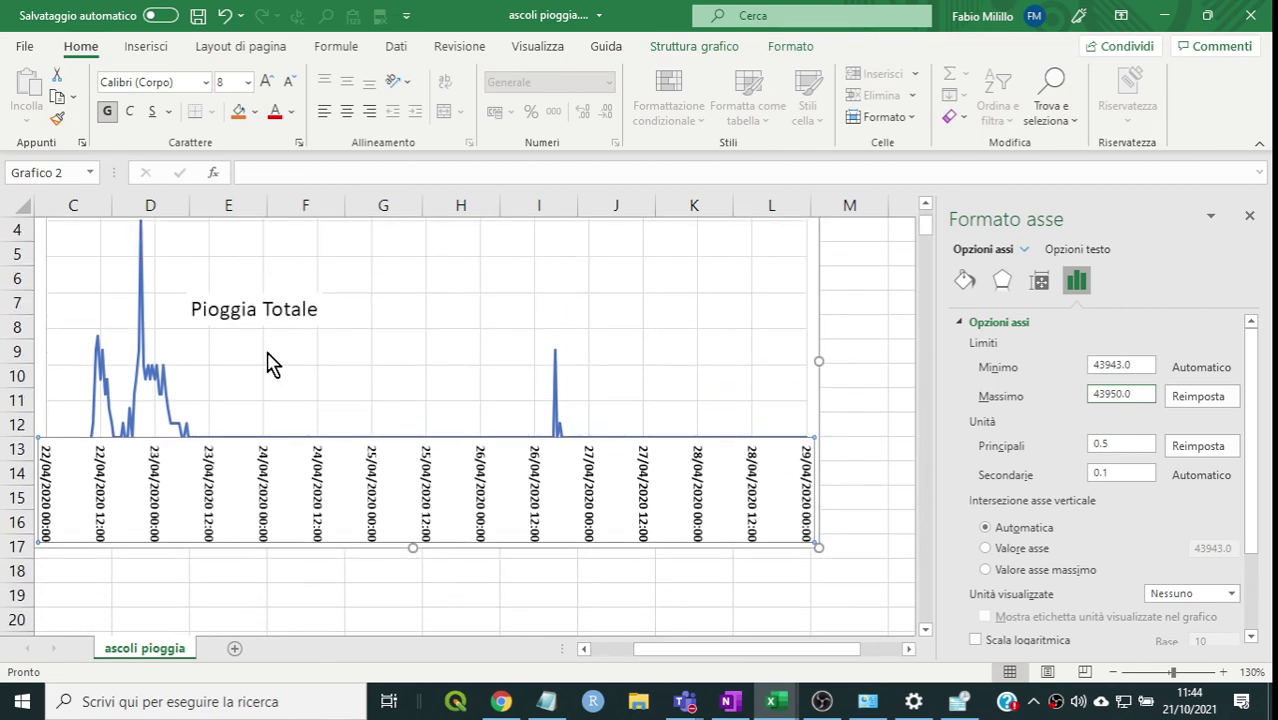
- Close the Formato asse pane and enter the value 43950 in cell N8
{"action": "left_click", "coordinate": [1249, 216]}
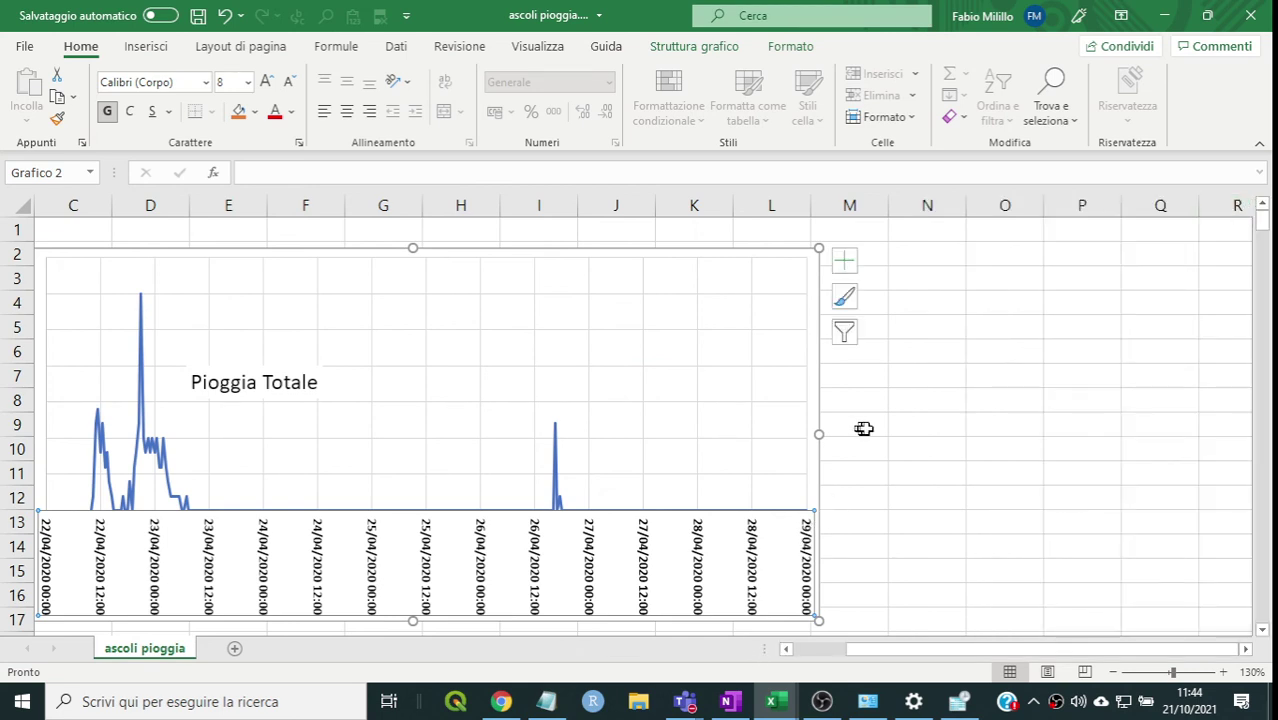
{"action": "left_click", "coordinate": [922, 400]}
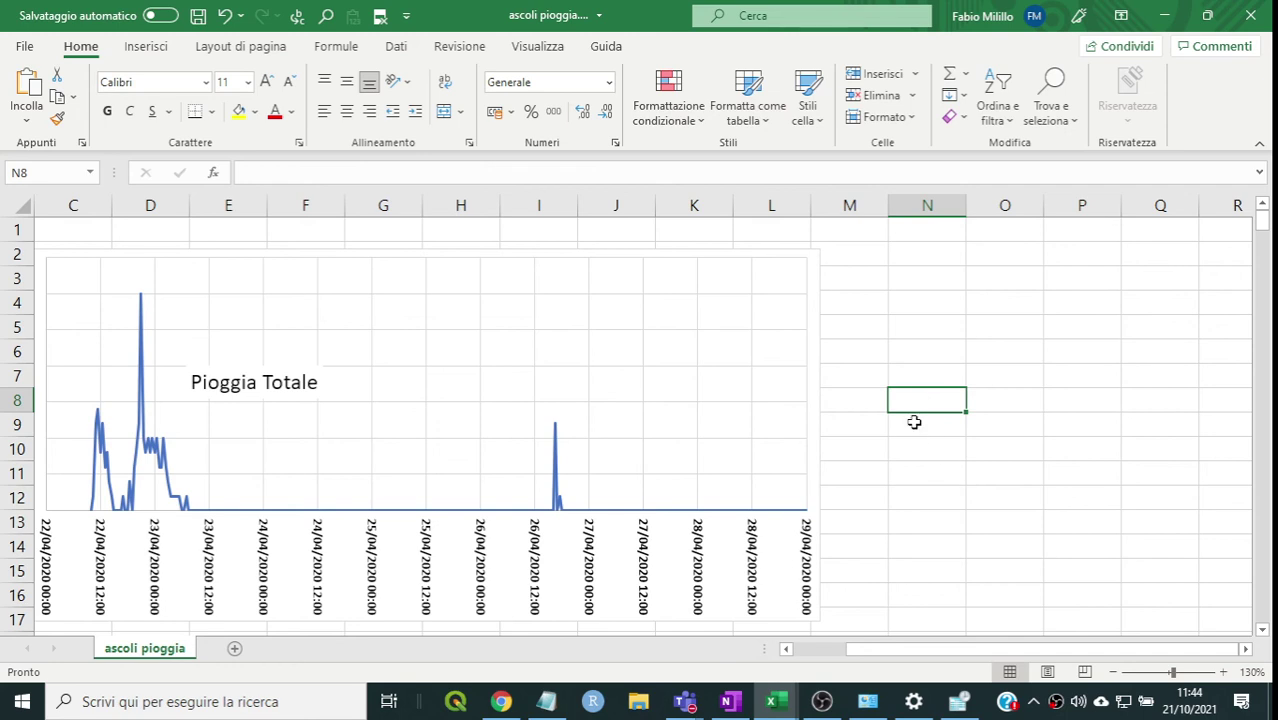
{"action": "type", "text": "43"}
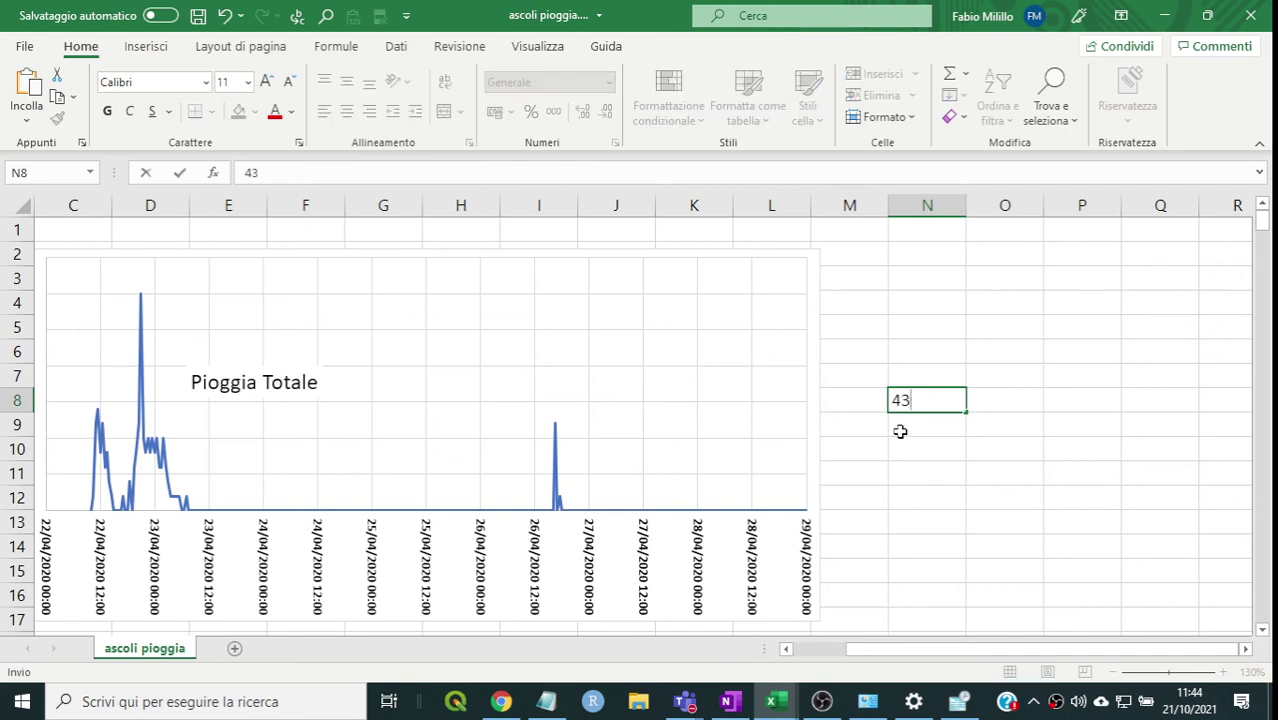
{"action": "type", "text": "950"}
{"action": "key", "text": "Return"}
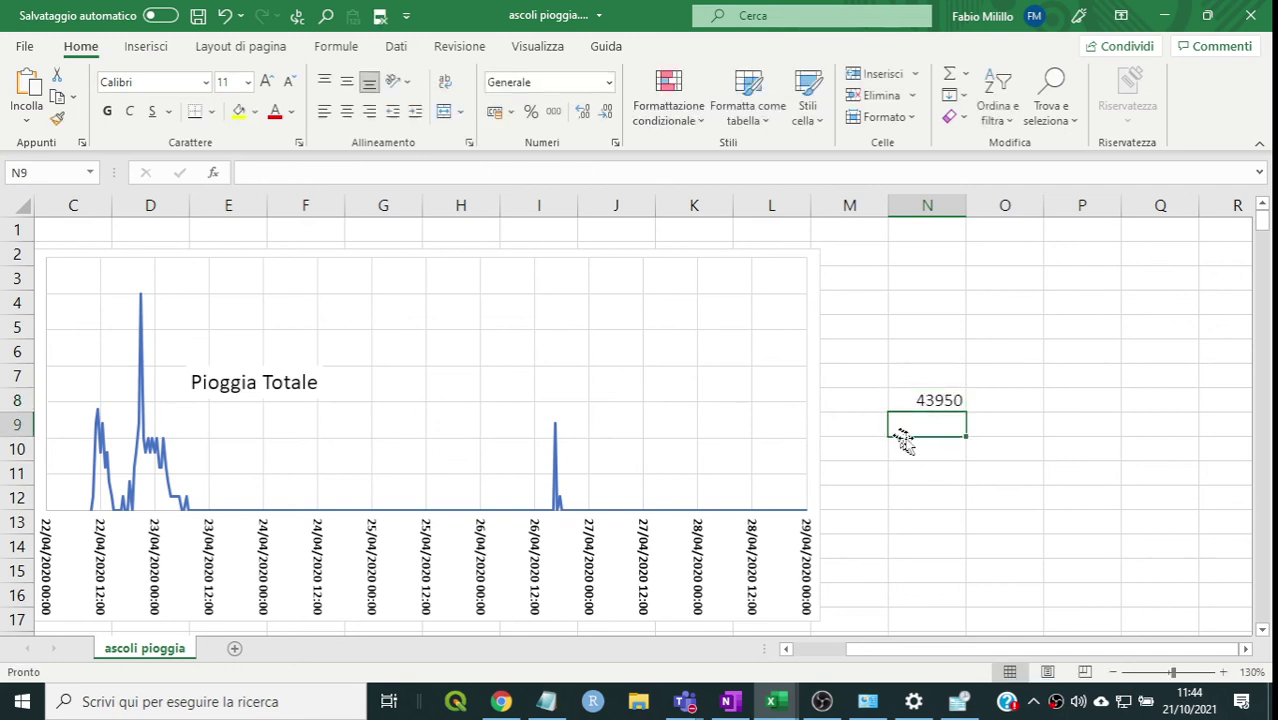
{"action": "left_click", "coordinate": [919, 400]}
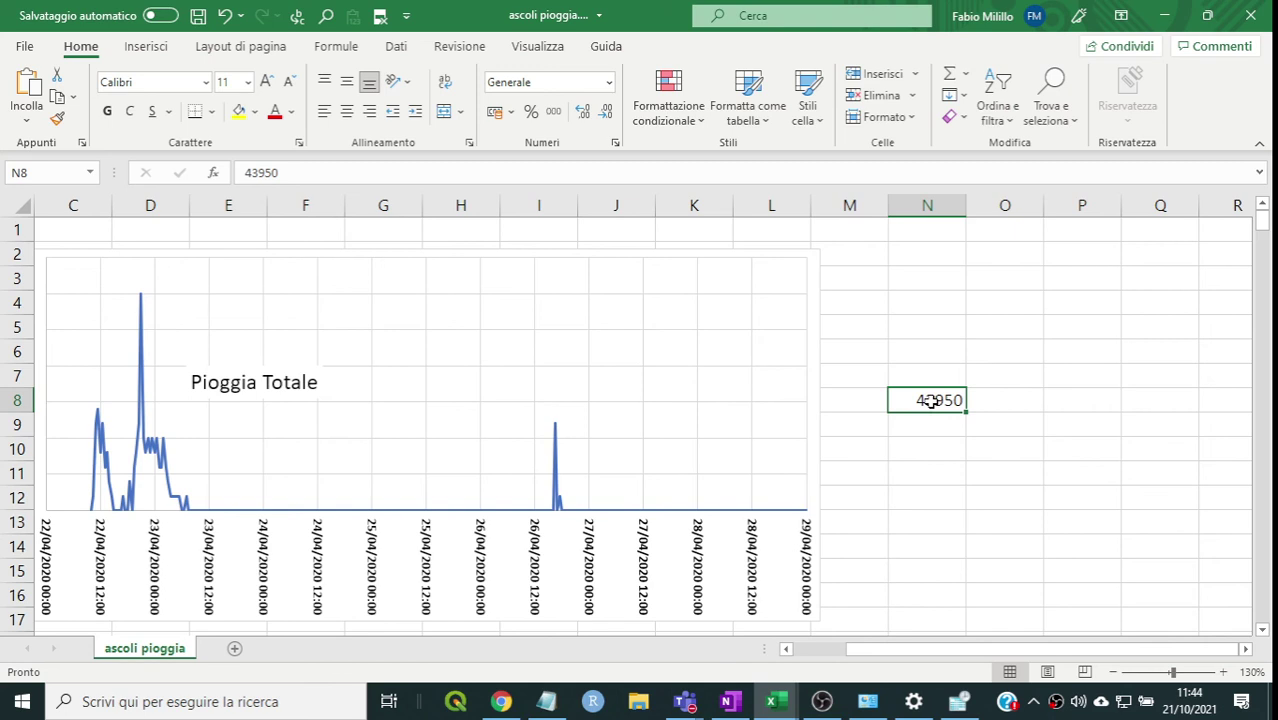
- Apply the Data number format to cell N8 so 43950 displays as 29/04/2020
{"action": "right_click", "coordinate": [930, 406]}
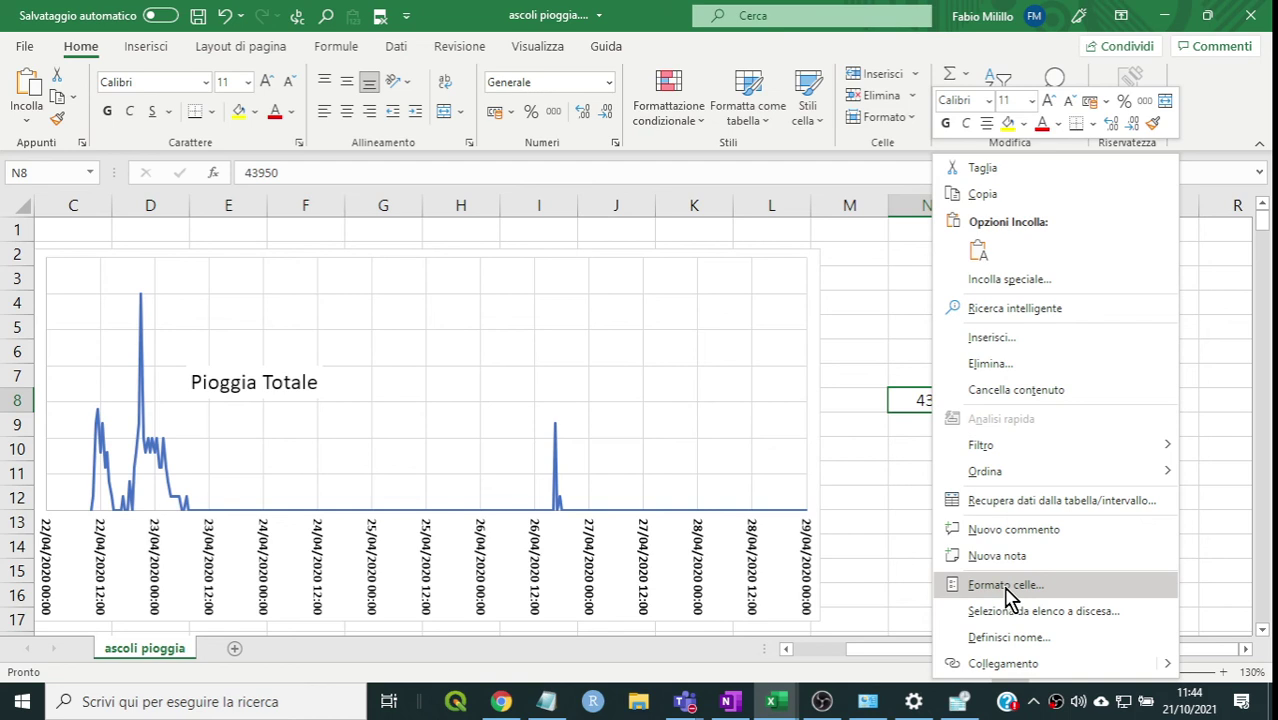
{"action": "left_click", "coordinate": [1006, 588]}
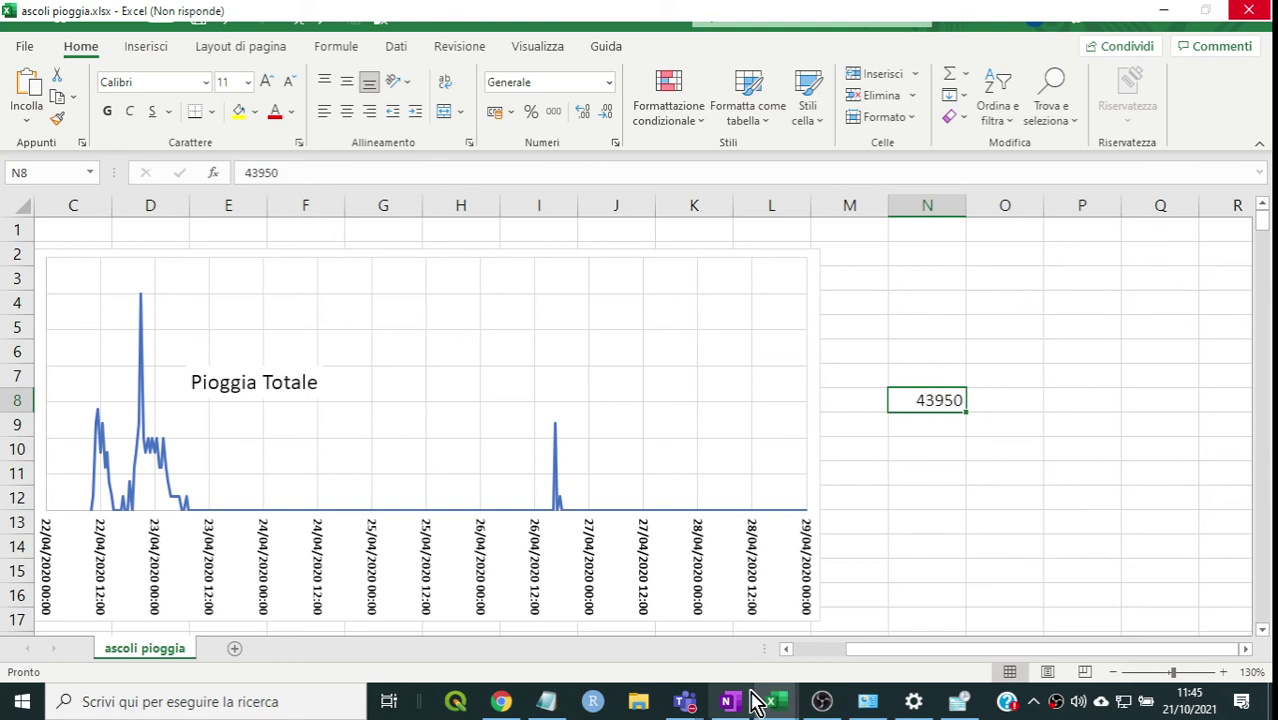
{"action": "mouse_move", "coordinate": [780, 705]}
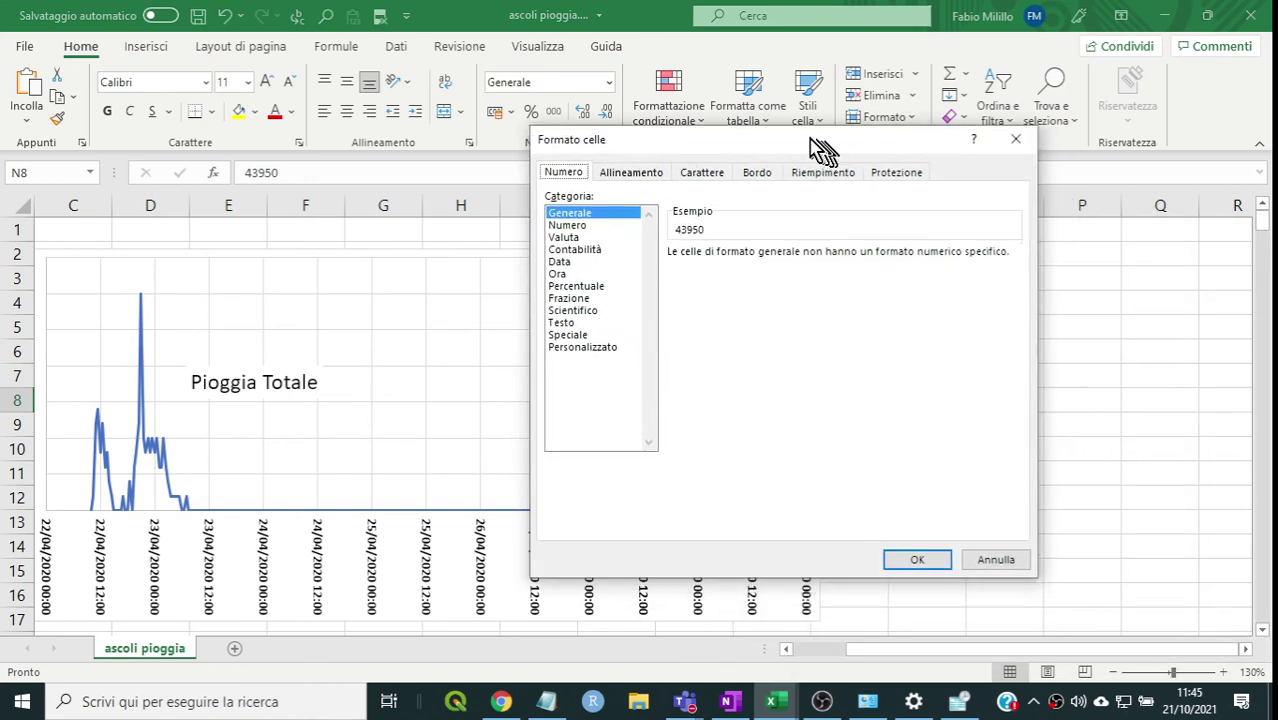
{"action": "left_click_drag", "start_coordinate": [1035, 239], "coordinate": [777, 141]}
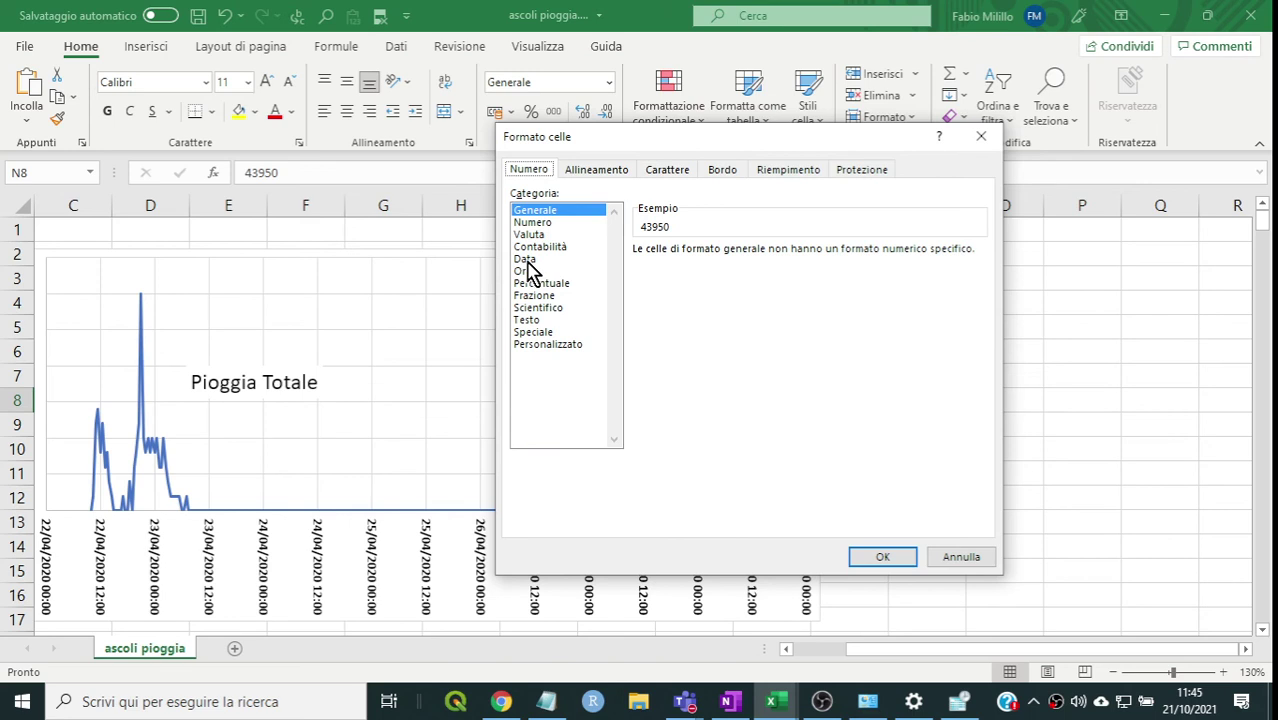
{"action": "left_click", "coordinate": [526, 260]}
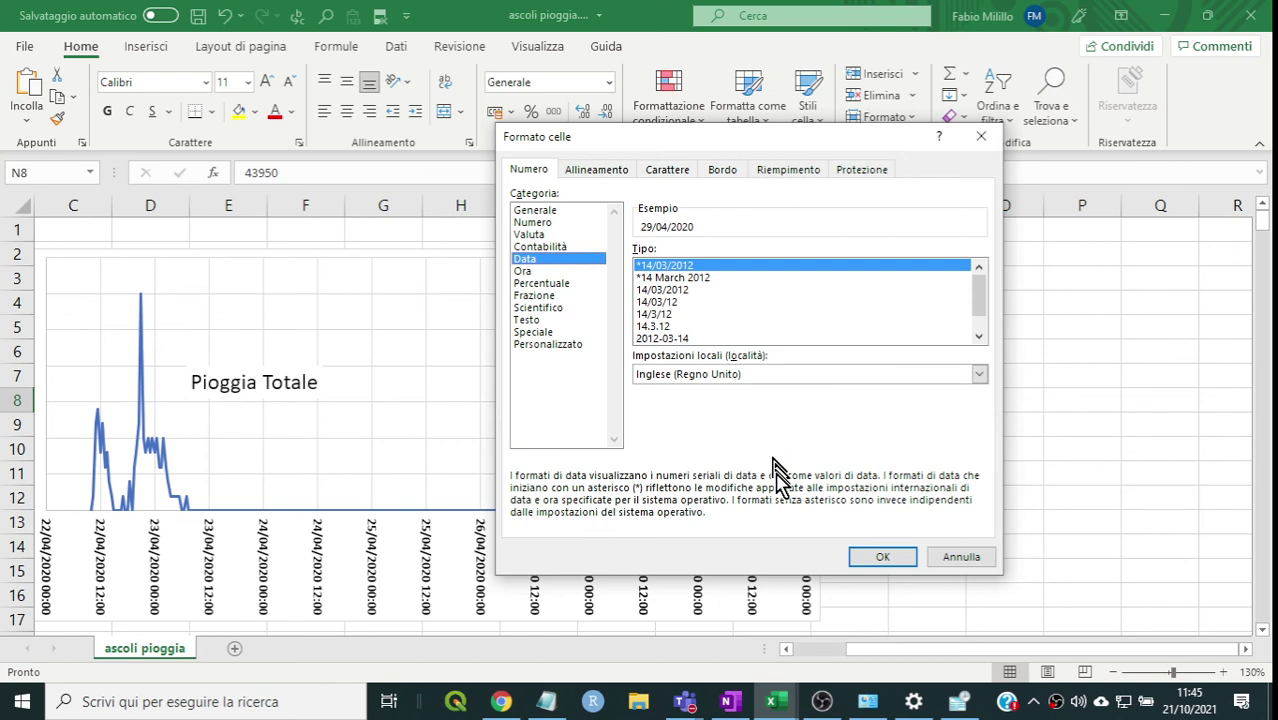
{"action": "left_click", "coordinate": [884, 558]}
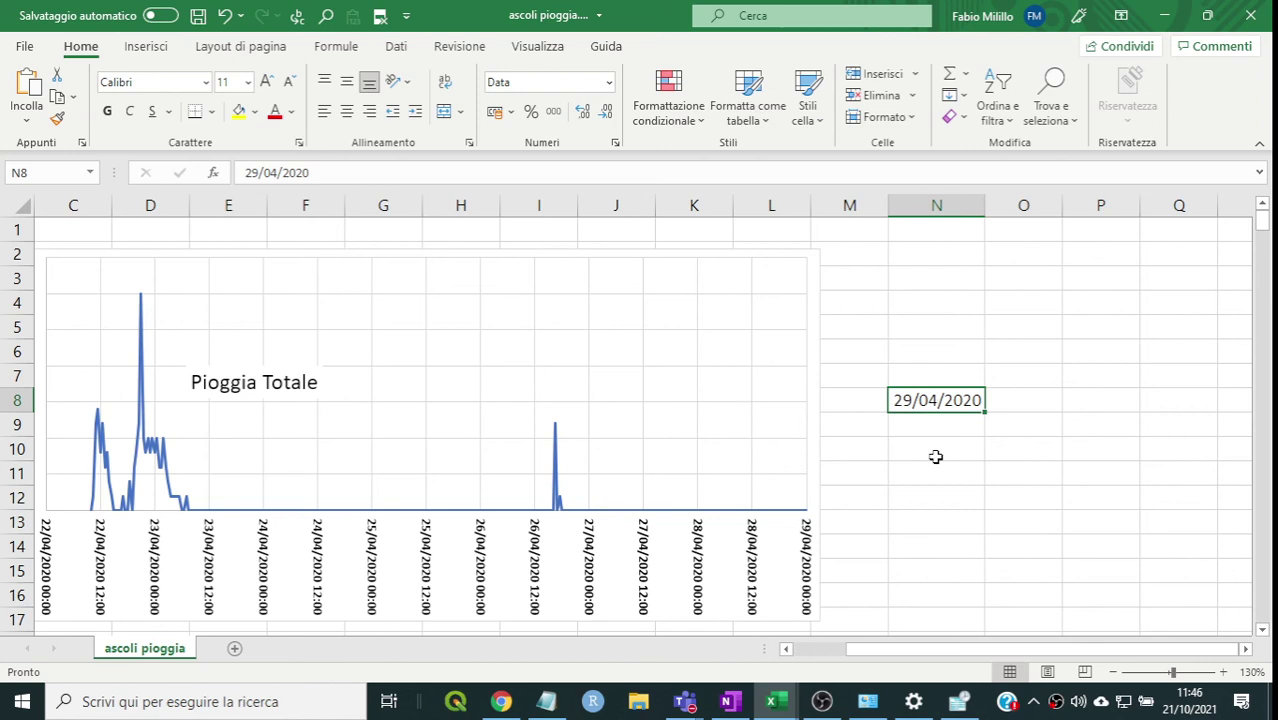
{"action": "left_click", "coordinate": [936, 457]}
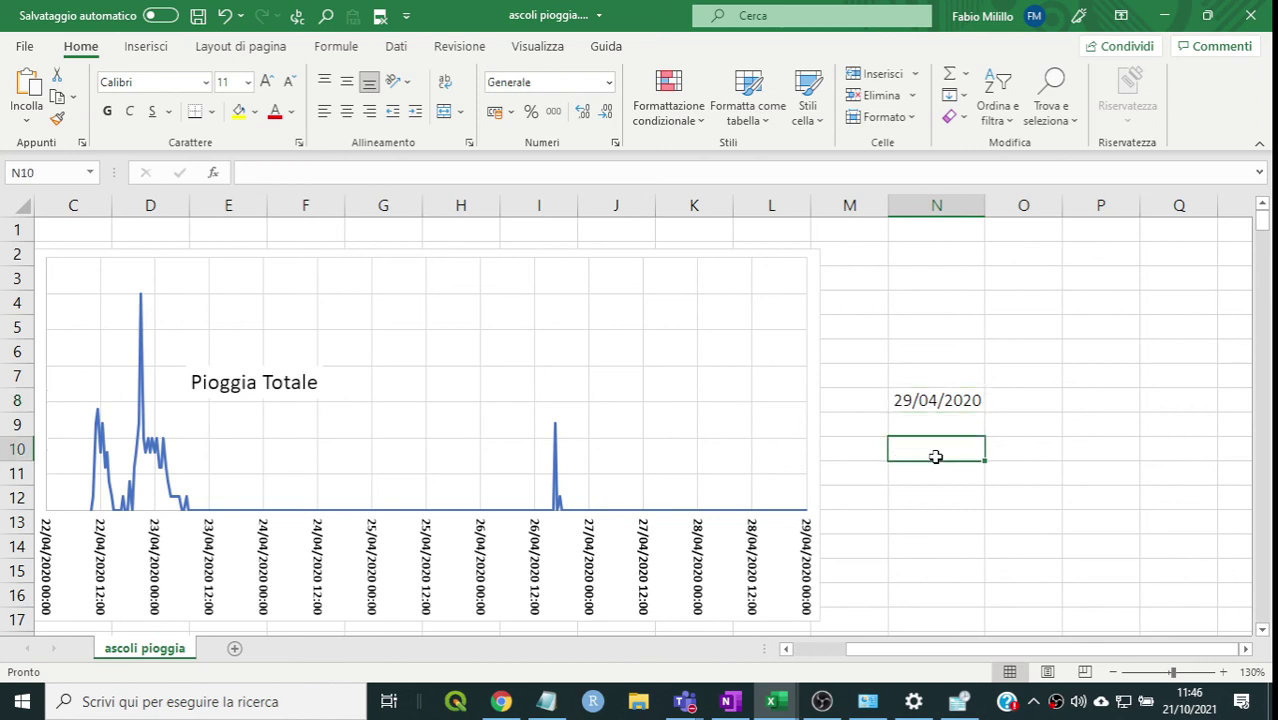
{"action": "left_click", "coordinate": [937, 474]}
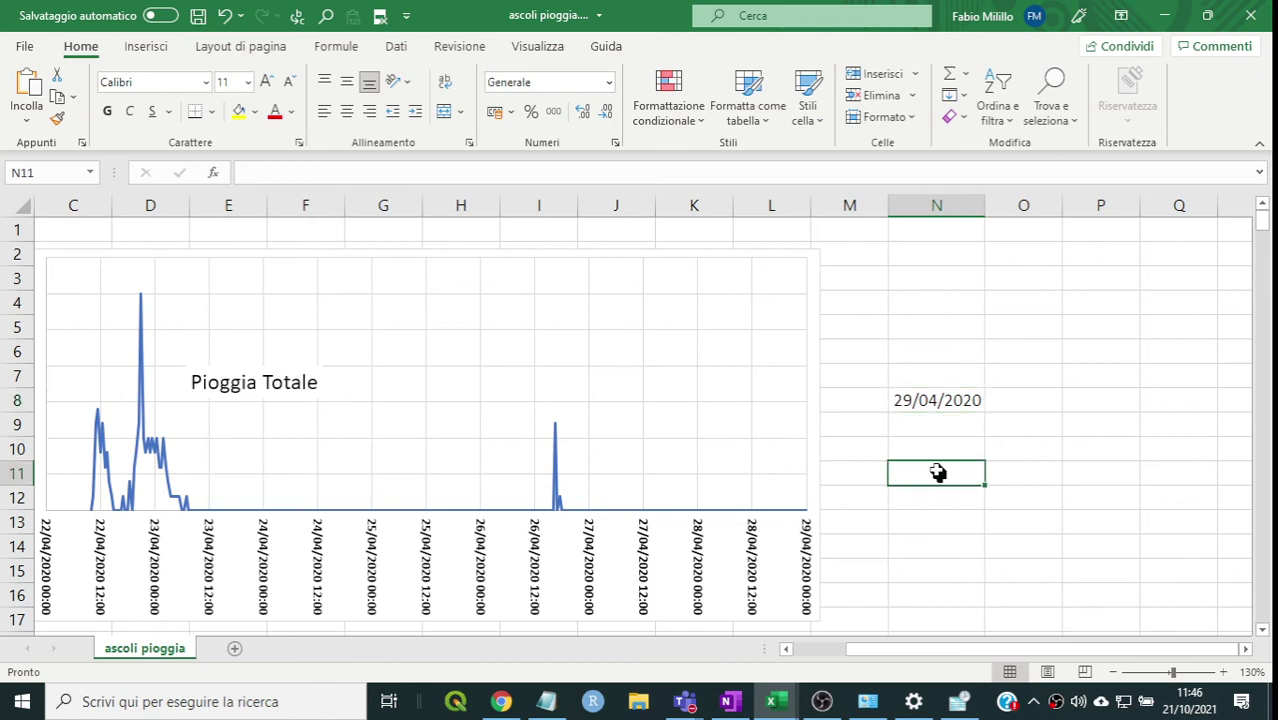
{"action": "left_click", "coordinate": [1223, 672]}
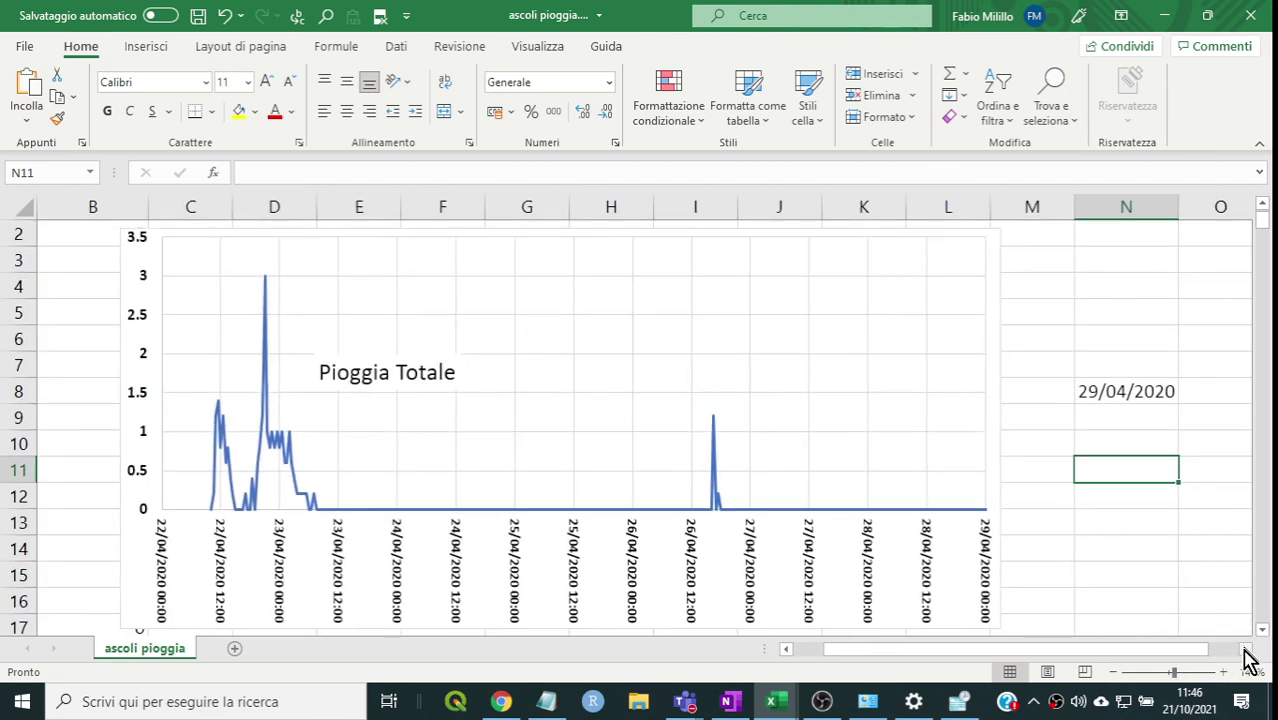
{"action": "left_click", "coordinate": [1245, 650]}
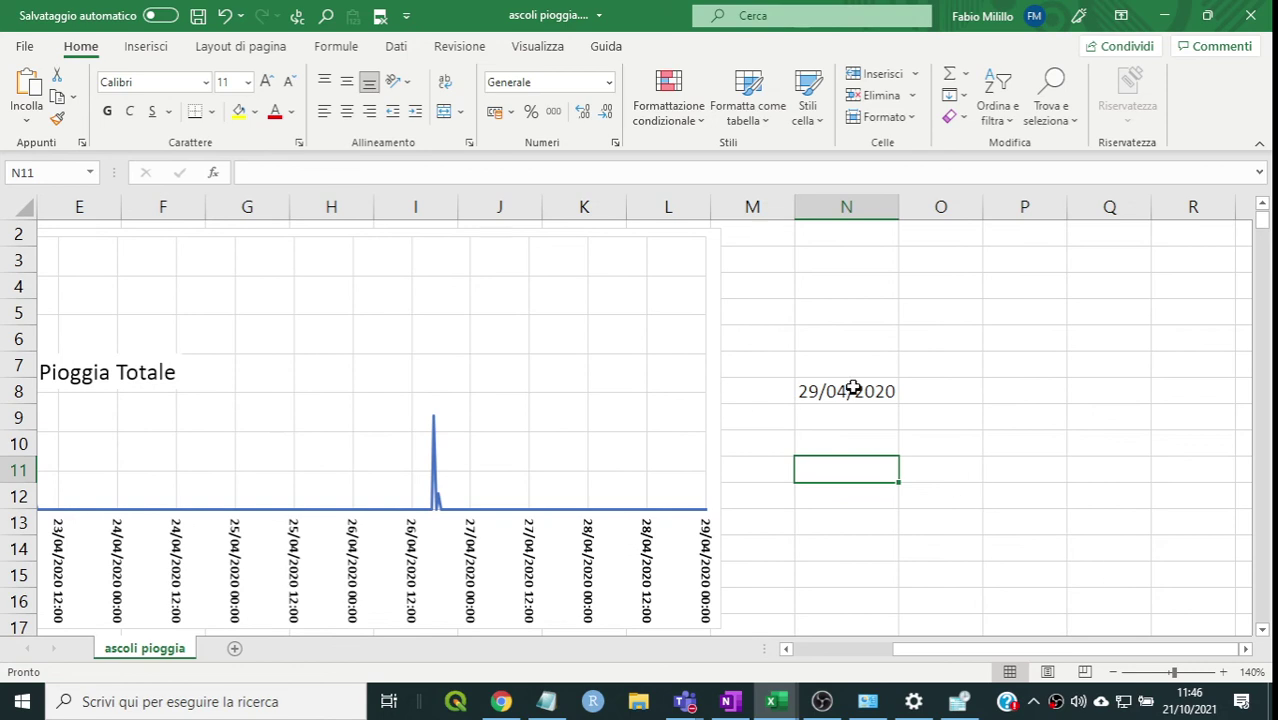
{"action": "scroll", "coordinate": [884, 403], "scroll_direction": "down", "scroll_amount": 1}
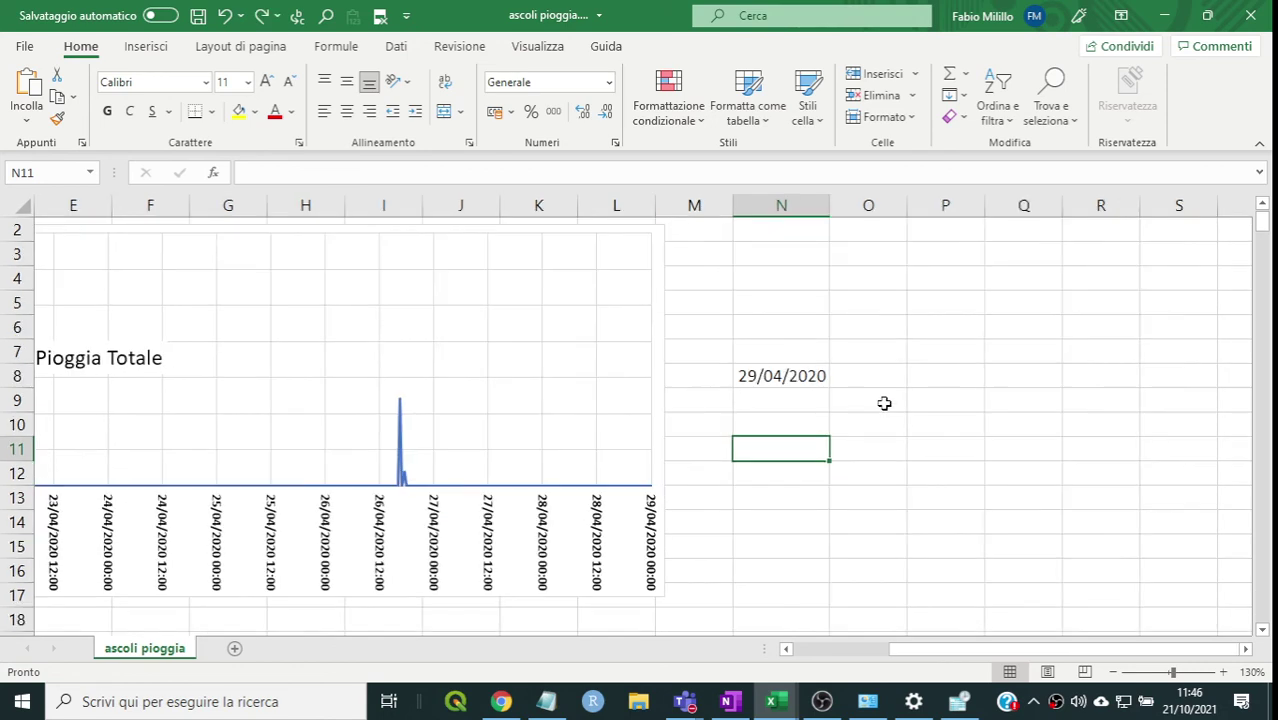
{"action": "key", "text": "ctrl+z"}
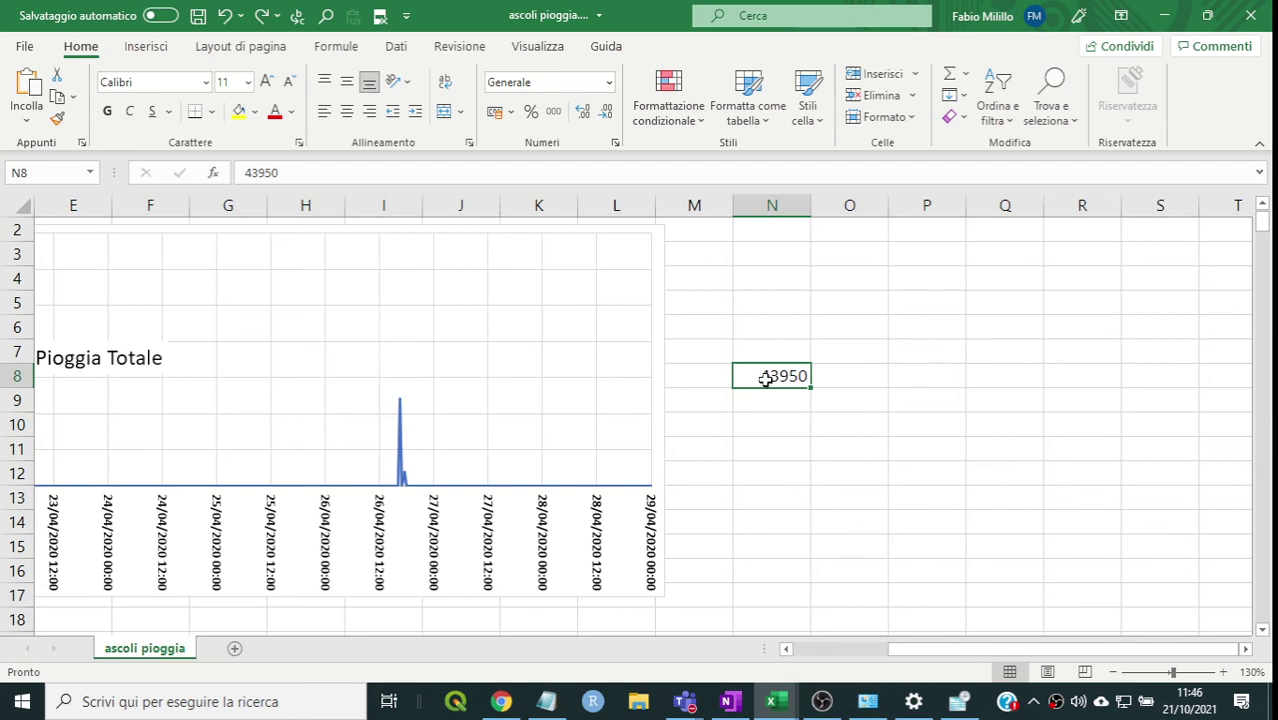
{"action": "right_click", "coordinate": [765, 378]}
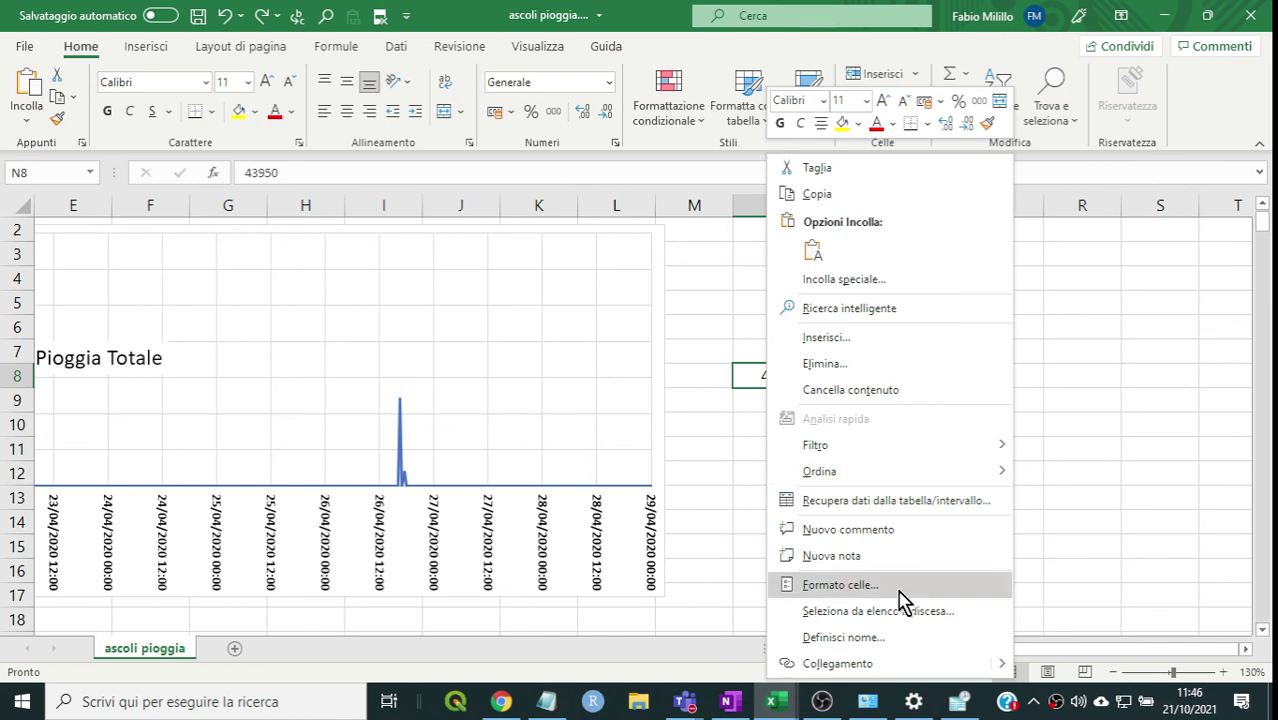
{"action": "left_click", "coordinate": [827, 590]}
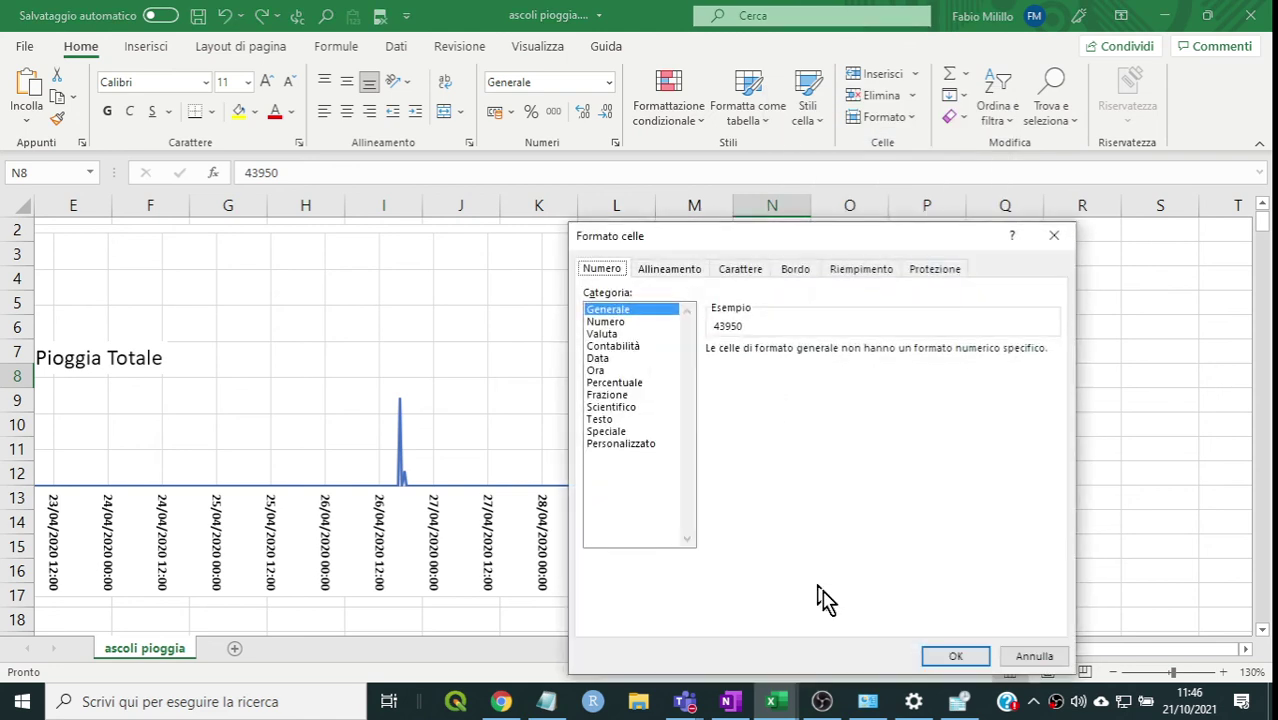
{"action": "left_click", "coordinate": [597, 360]}
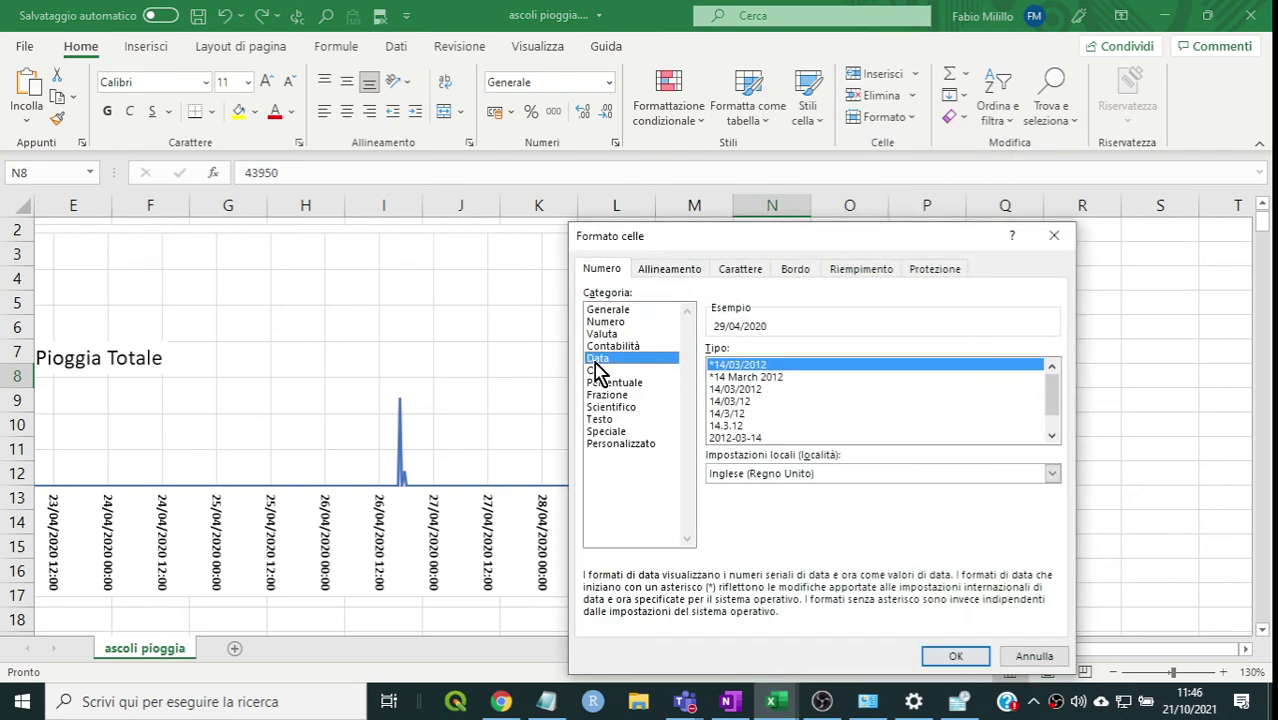
{"action": "left_click", "coordinate": [974, 656]}
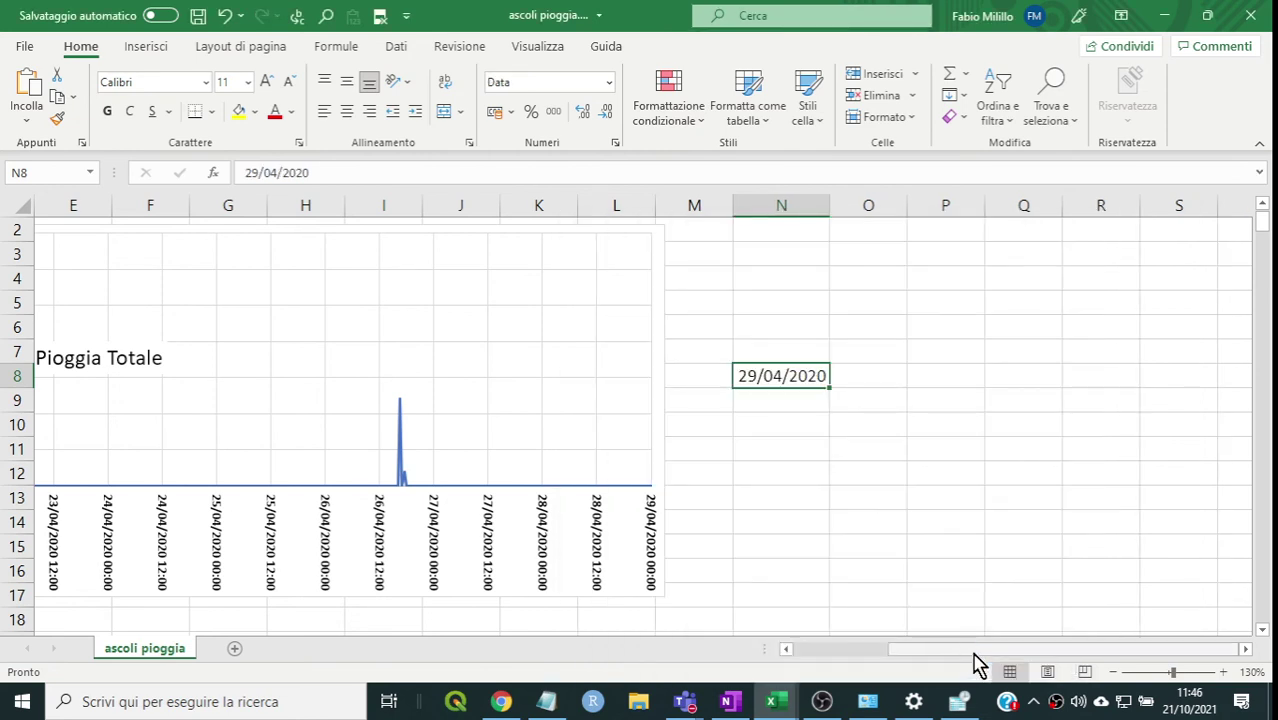
{"action": "left_click", "coordinate": [777, 453]}
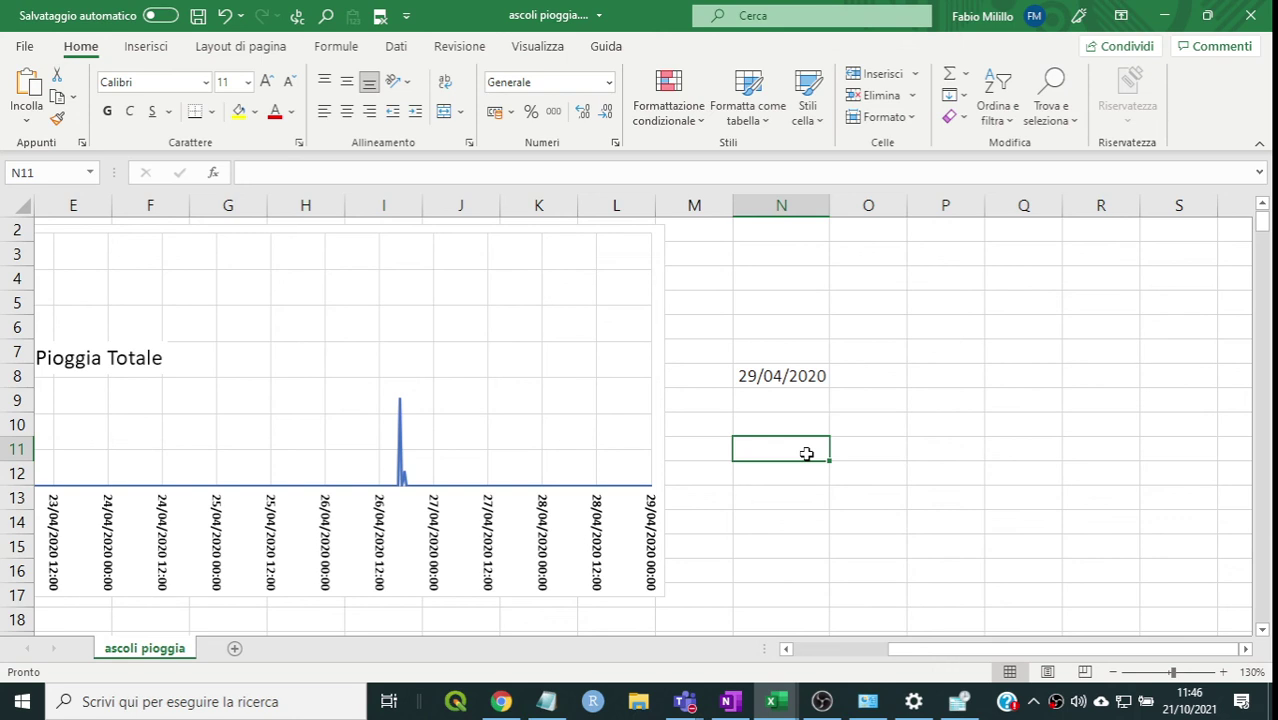
- Enter the date 29/04/2020 in cell N11
{"action": "type", "text": "29"}
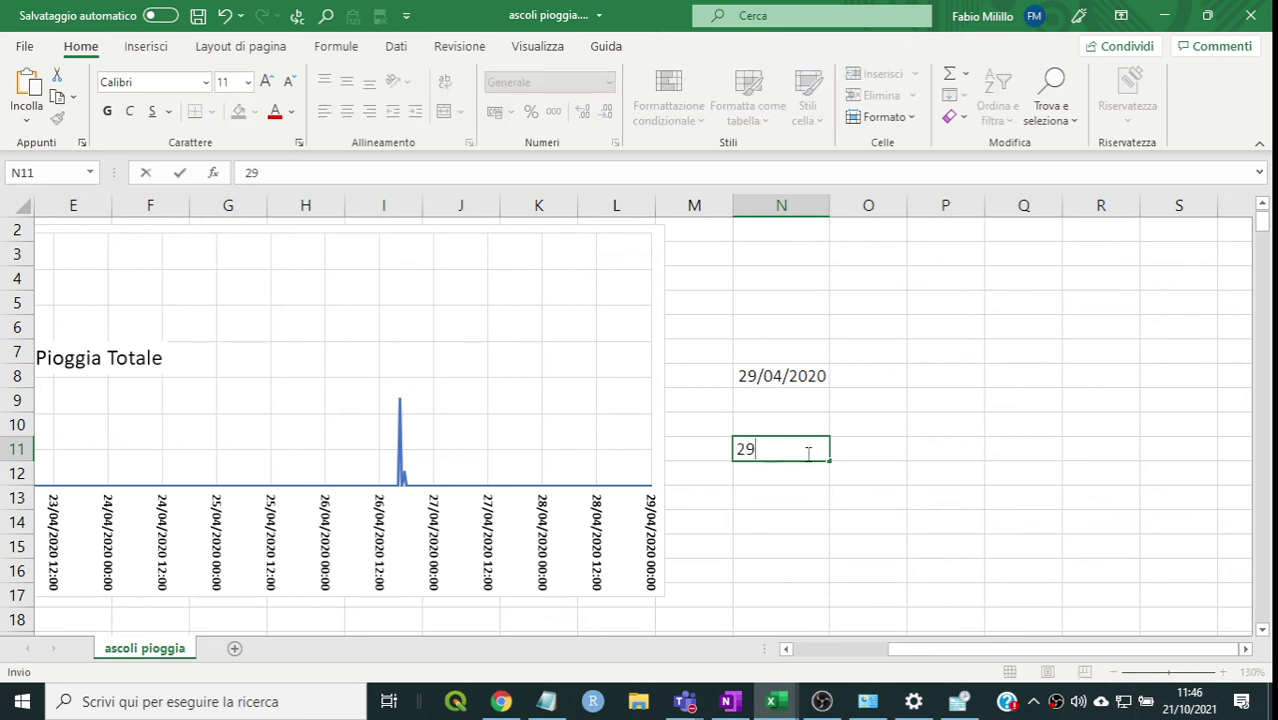
{"action": "type", "text": "/"}
{"action": "type", "text": "04/"}
{"action": "type", "text": "2020"}
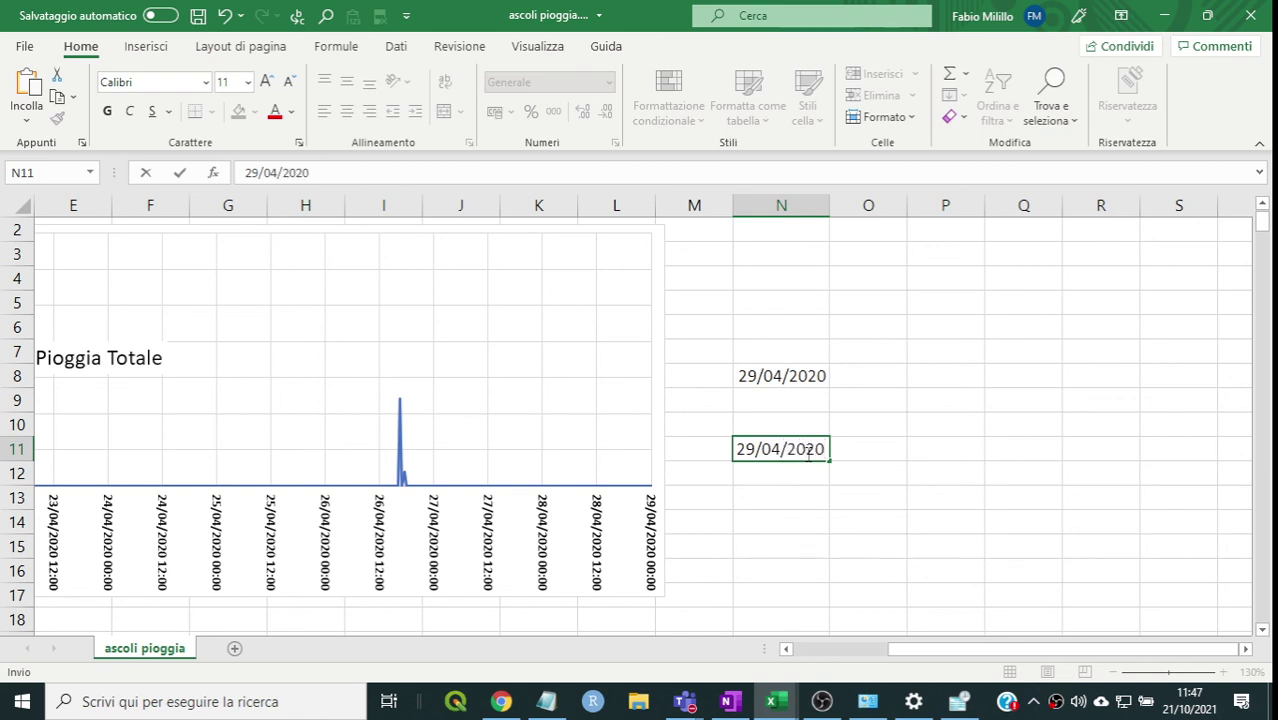
{"action": "key", "text": "Return"}
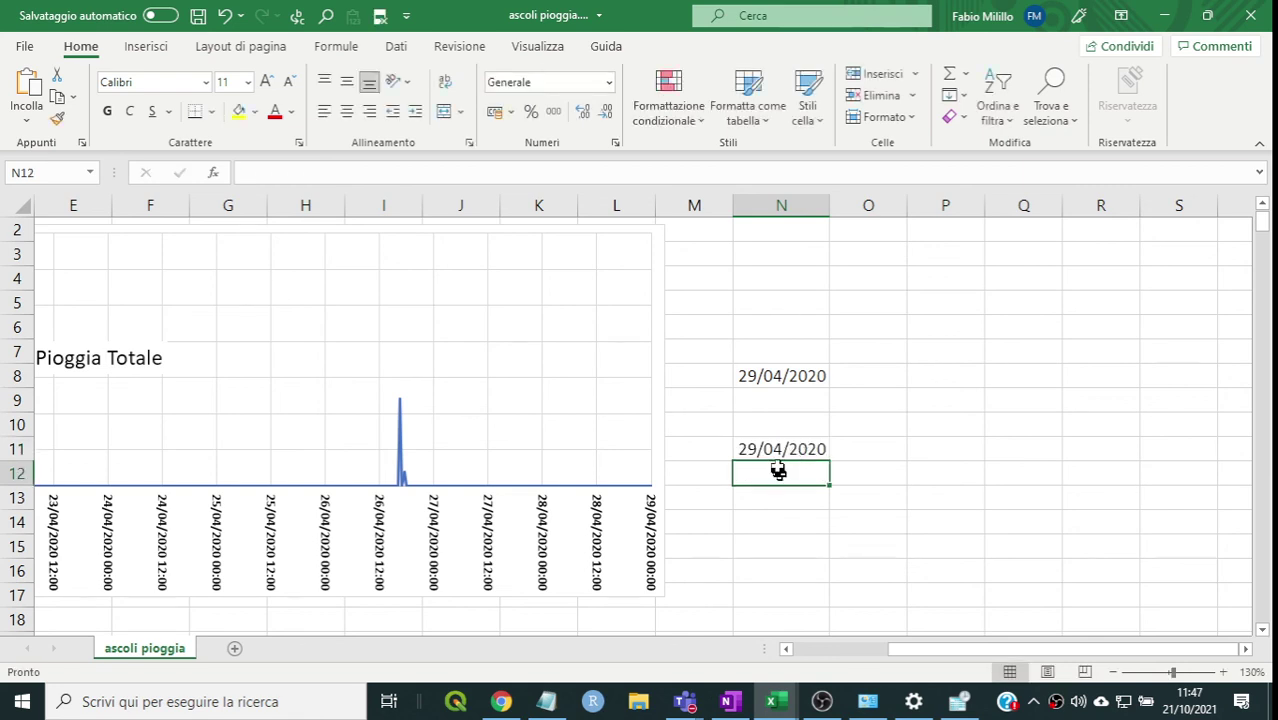
{"action": "left_click", "coordinate": [787, 450]}
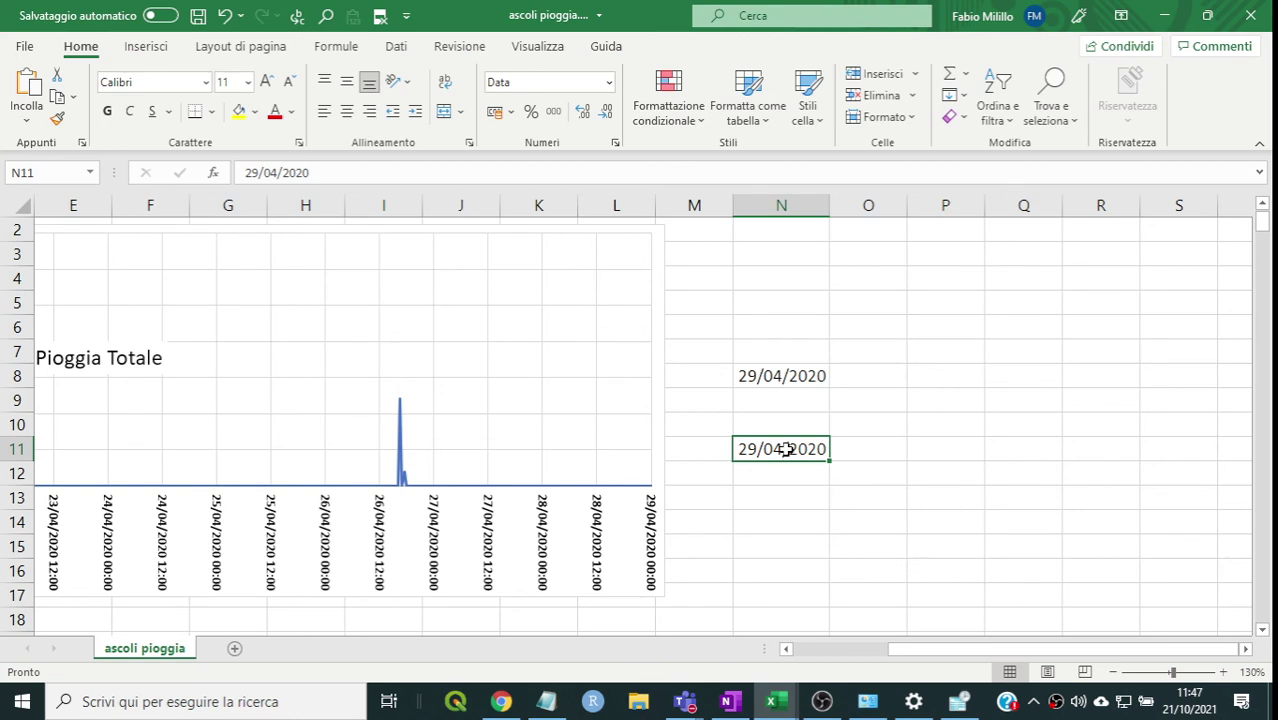
- Format N11 as a number with 0 decimal places to reveal 43950, then undo to restore the date
{"action": "right_click", "coordinate": [785, 452]}
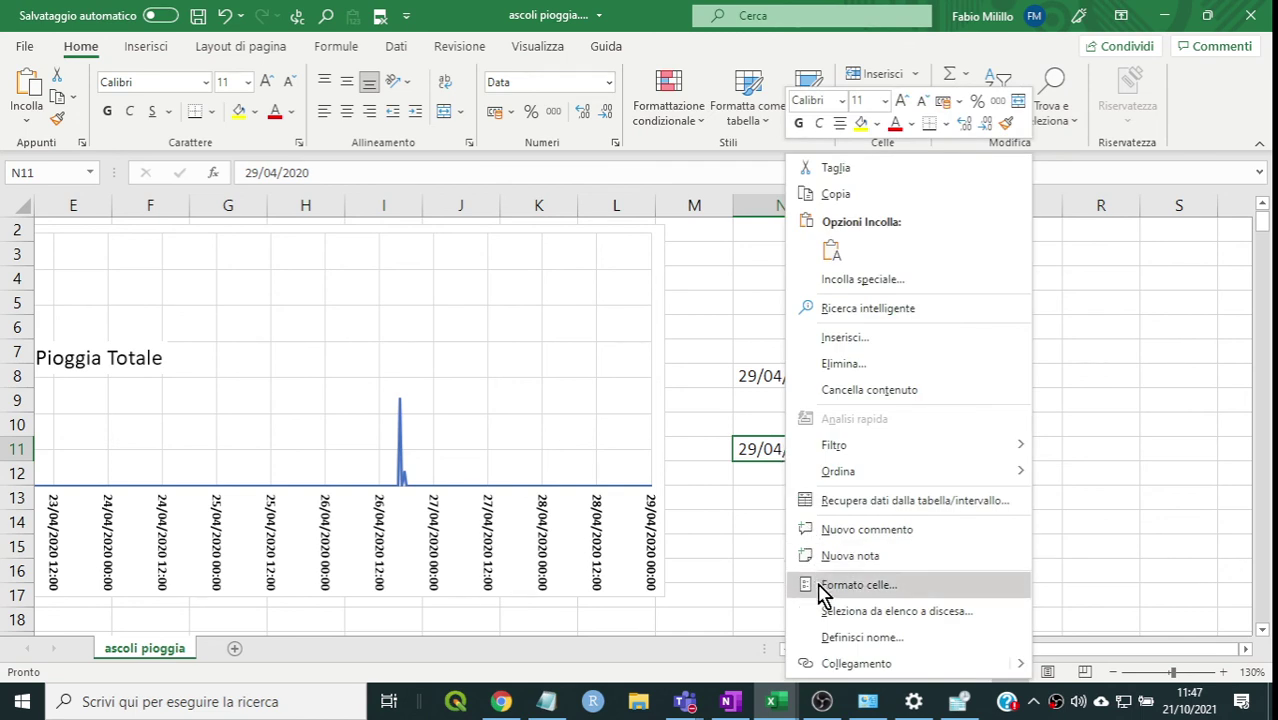
{"action": "left_click", "coordinate": [822, 588]}
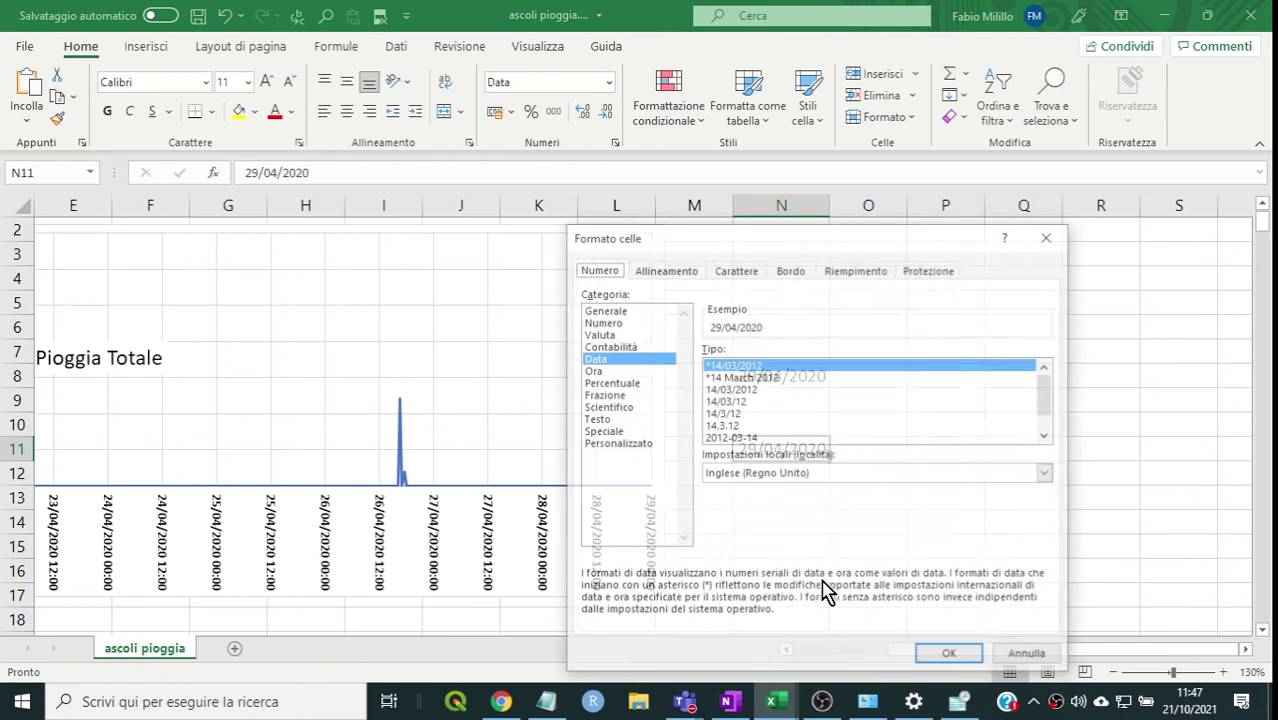
{"action": "left_click", "coordinate": [603, 322]}
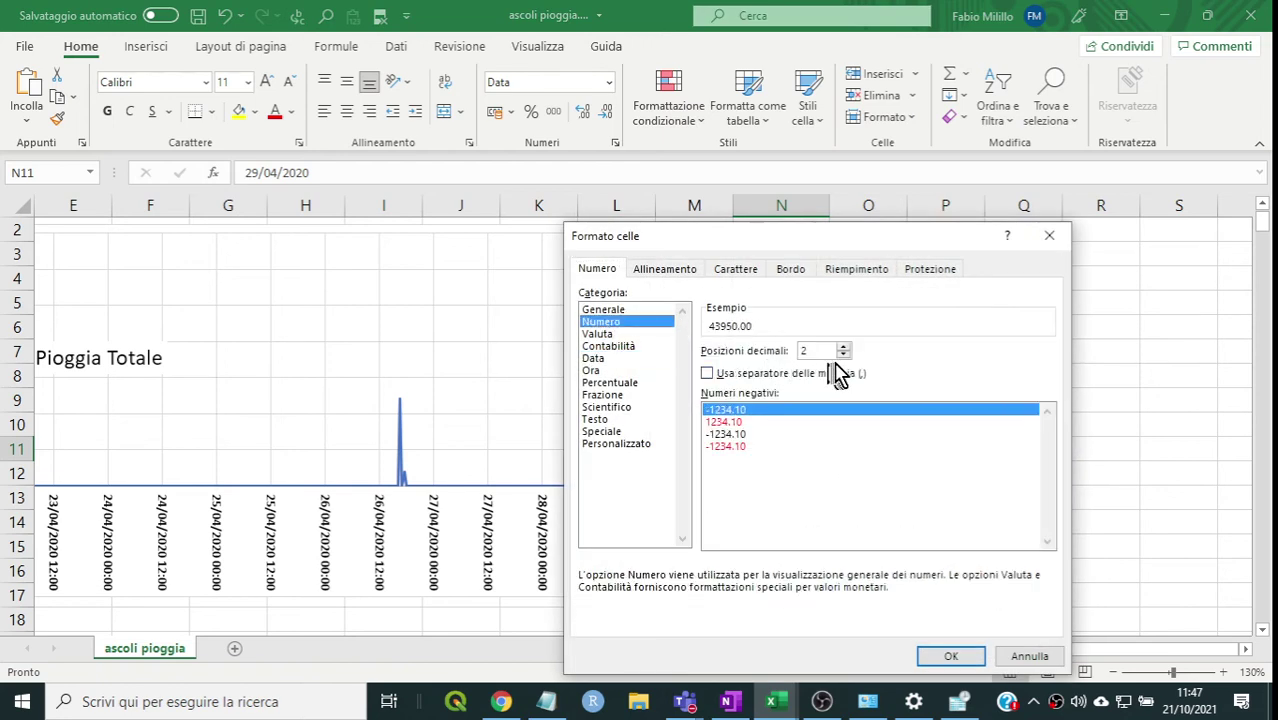
{"action": "left_click", "coordinate": [844, 355]}
{"action": "left_click", "coordinate": [844, 355]}
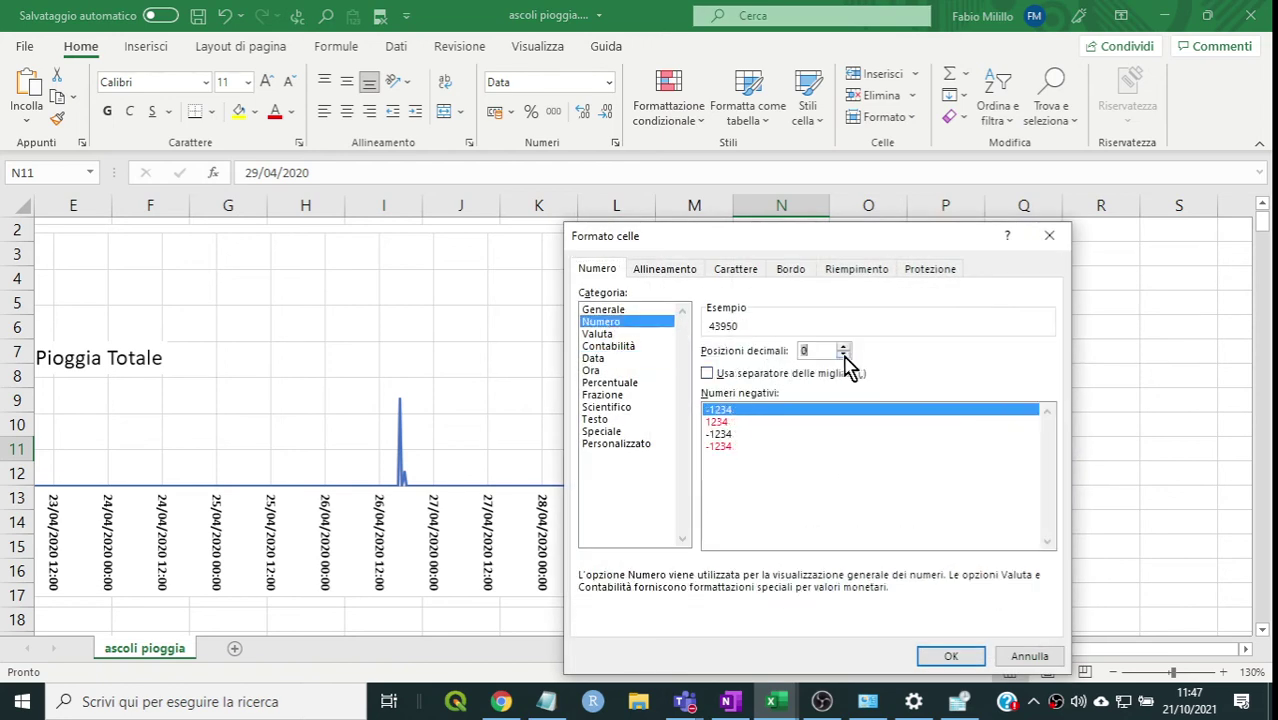
{"action": "left_click", "coordinate": [953, 657]}
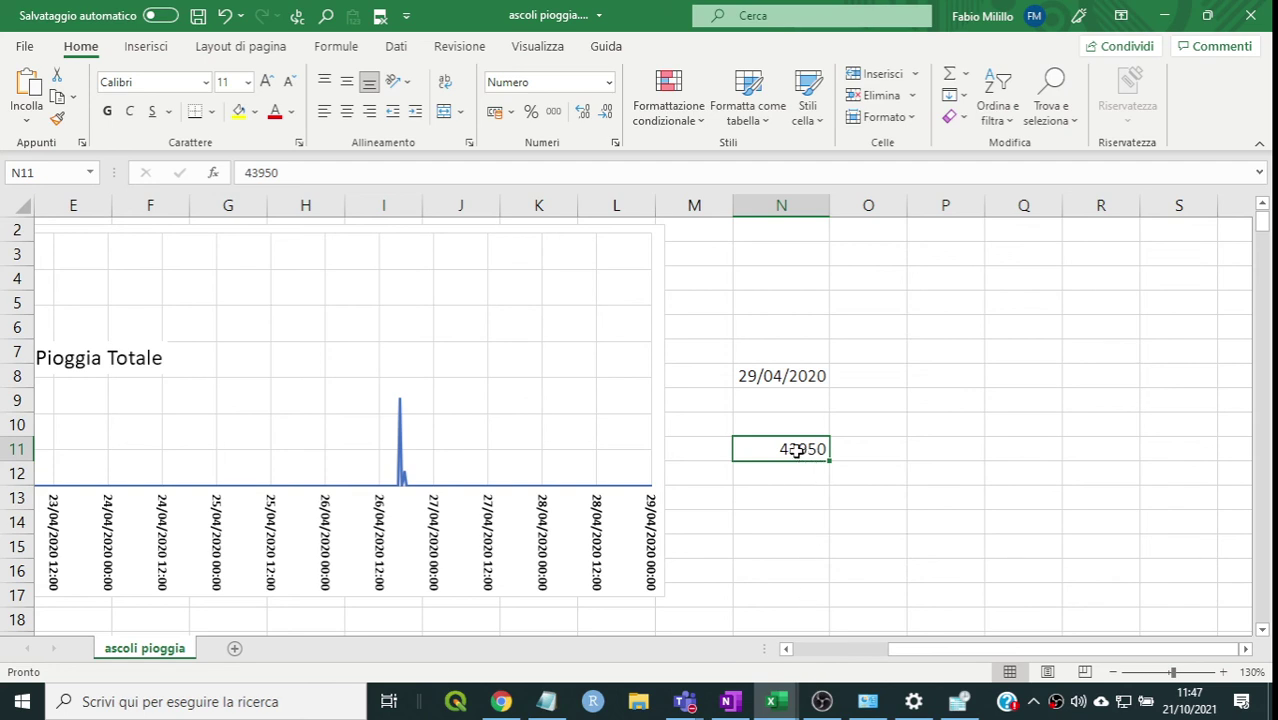
{"action": "key", "text": "ctrl+z"}
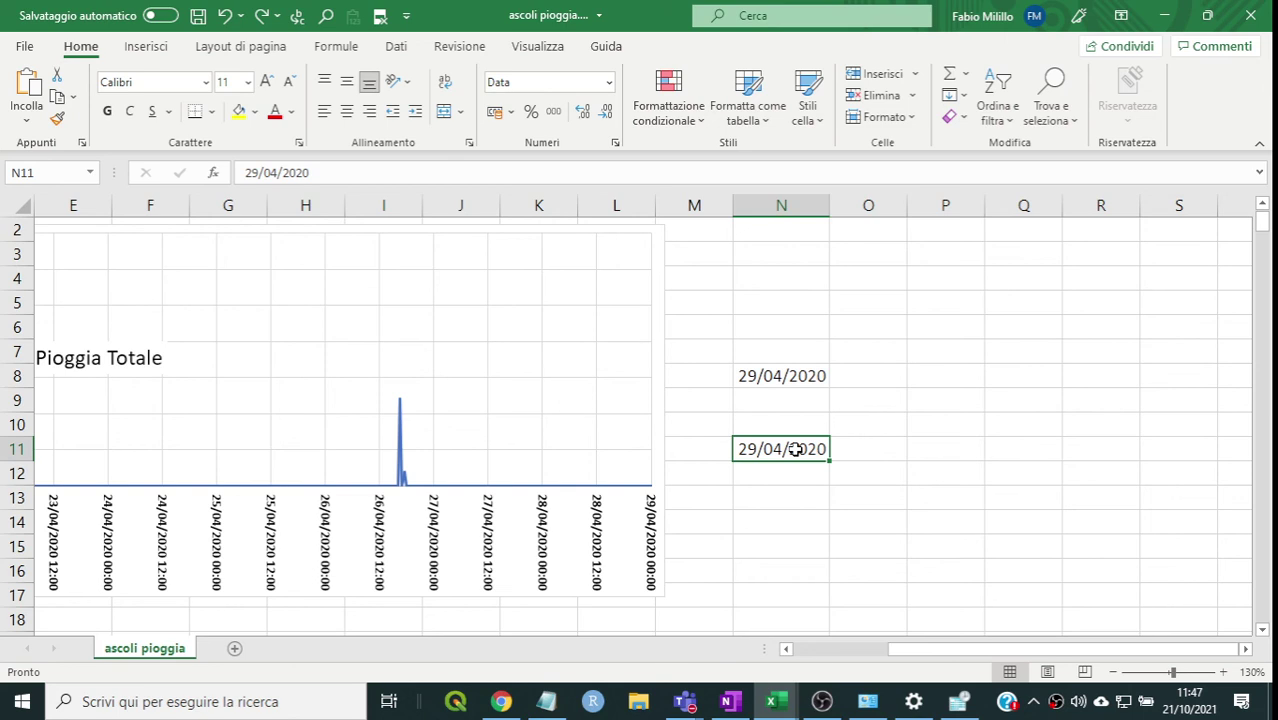
{"action": "right_click", "coordinate": [796, 452]}
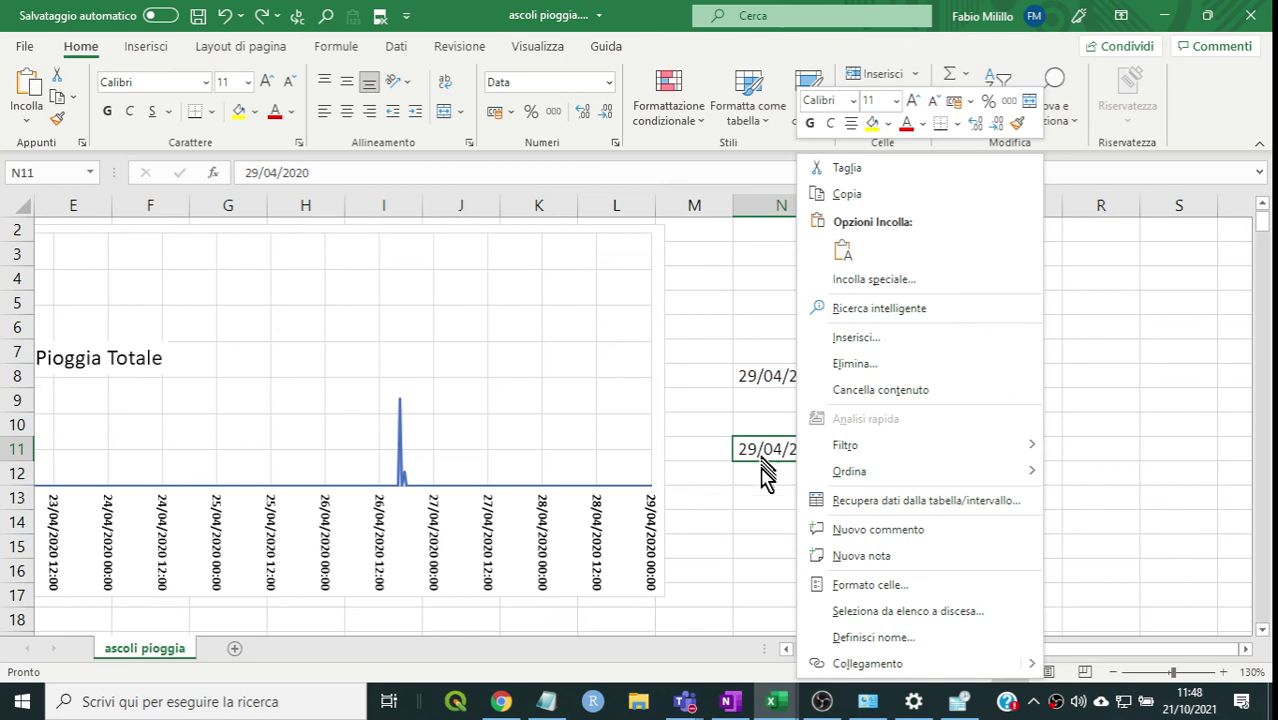
{"action": "left_click", "coordinate": [763, 486]}
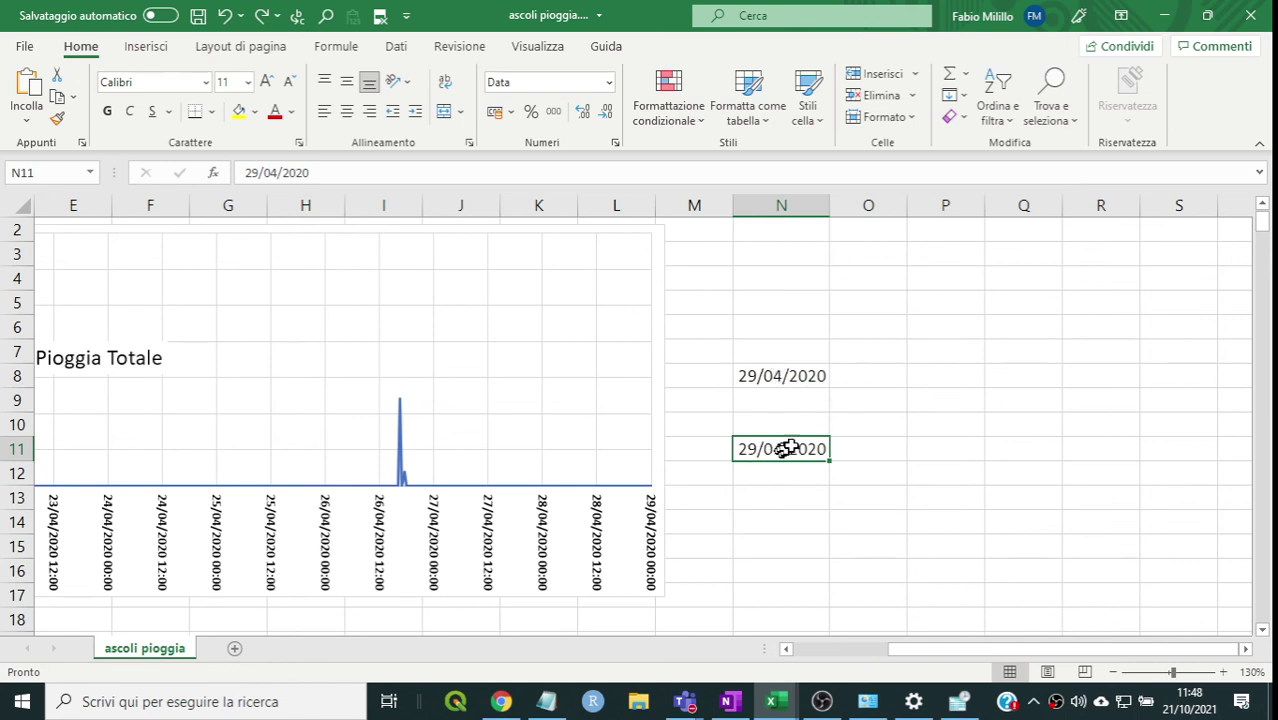
- Copy the date from N8 into P8 and widen column P so it displays
{"action": "left_click", "coordinate": [771, 376]}
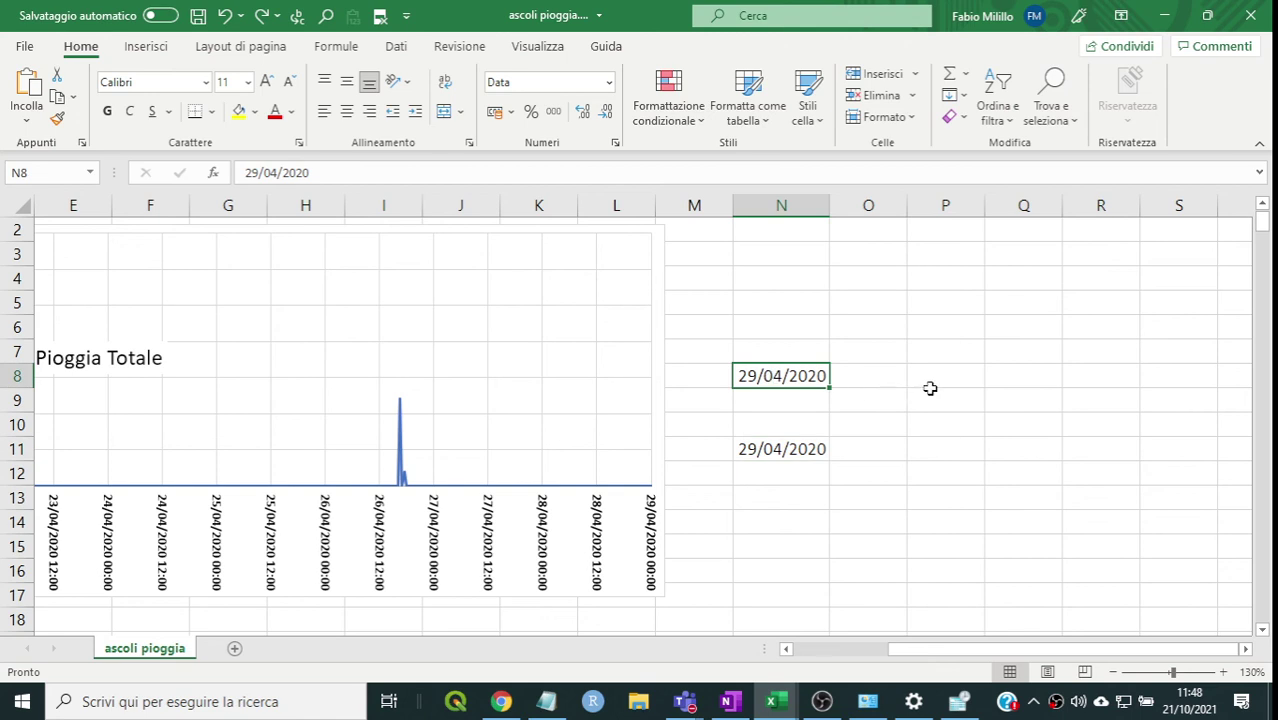
{"action": "key", "text": "ctrl+c"}
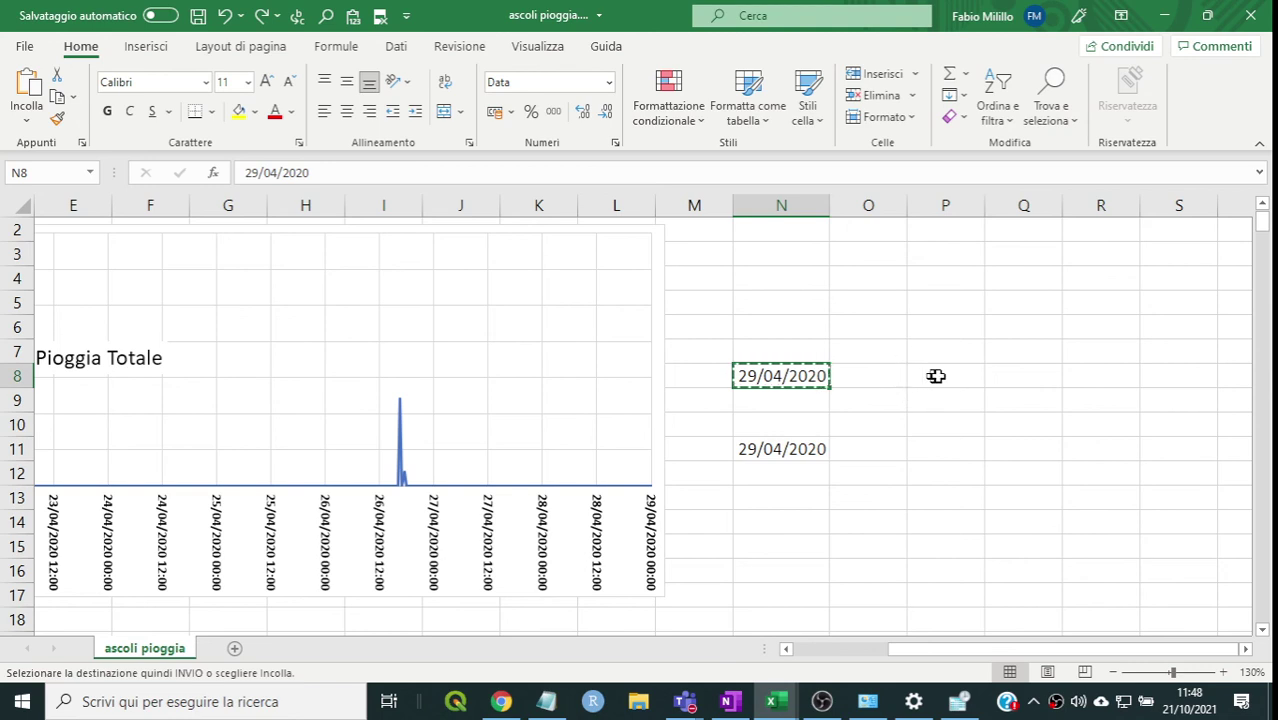
{"action": "left_click", "coordinate": [933, 378]}
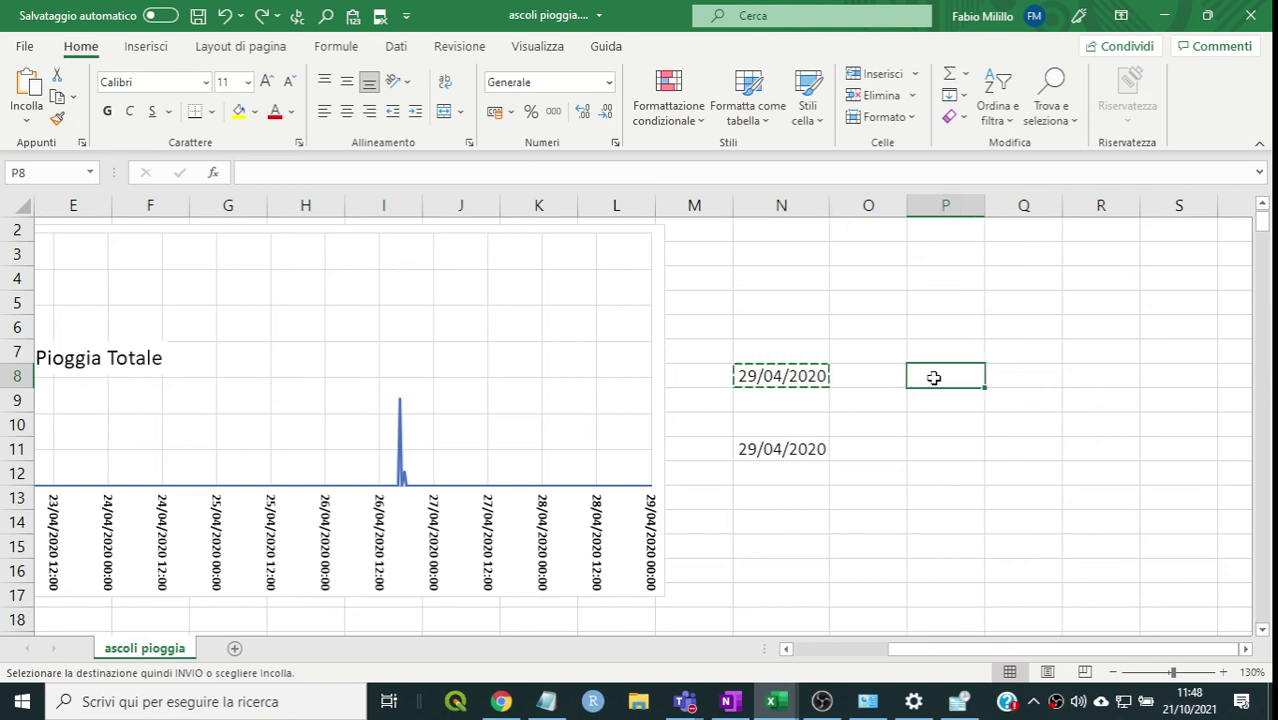
{"action": "key", "text": "ctrl+v"}
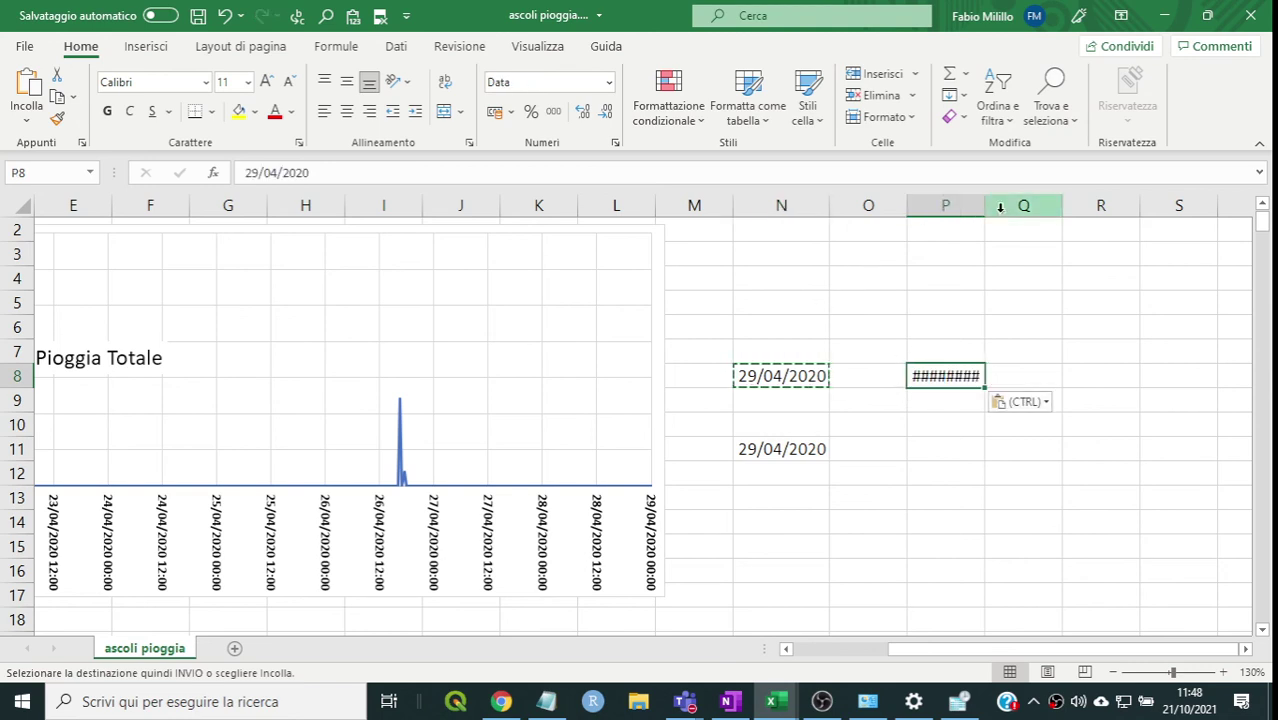
{"action": "left_click_drag", "start_coordinate": [983, 204], "coordinate": [1040, 204]}
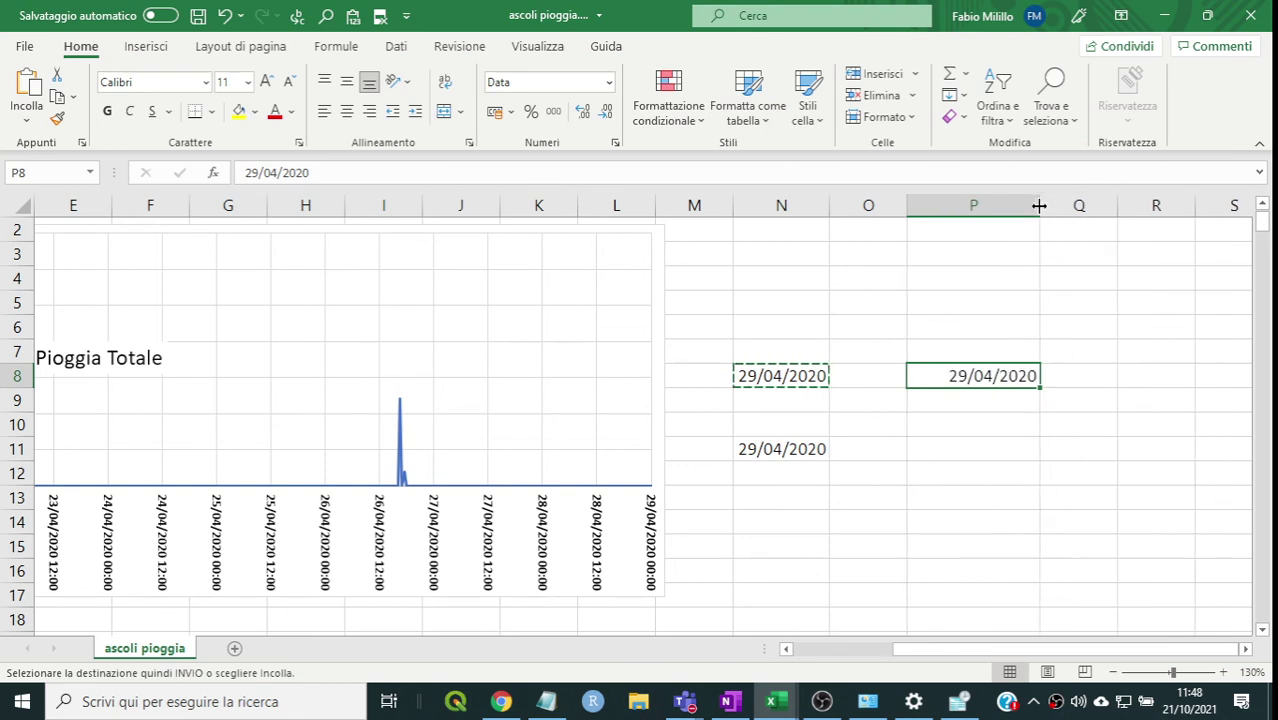
{"action": "left_click", "coordinate": [978, 400]}
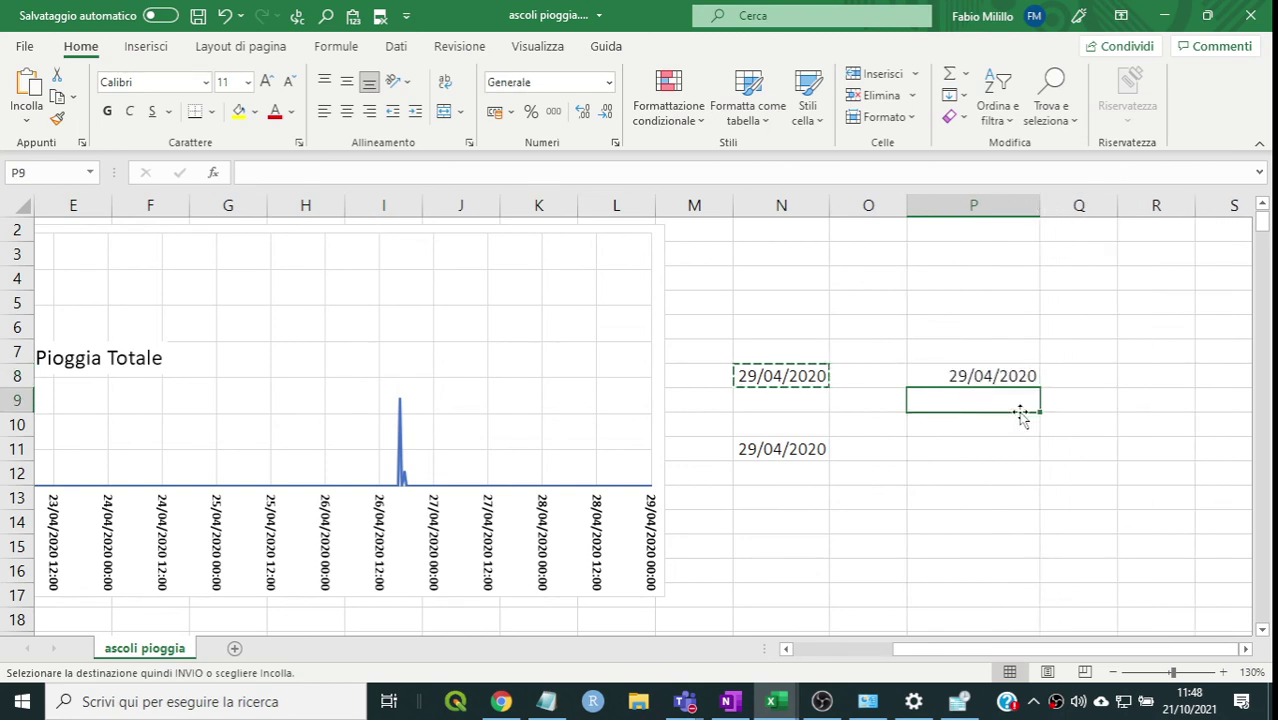
{"action": "key", "text": "Escape"}
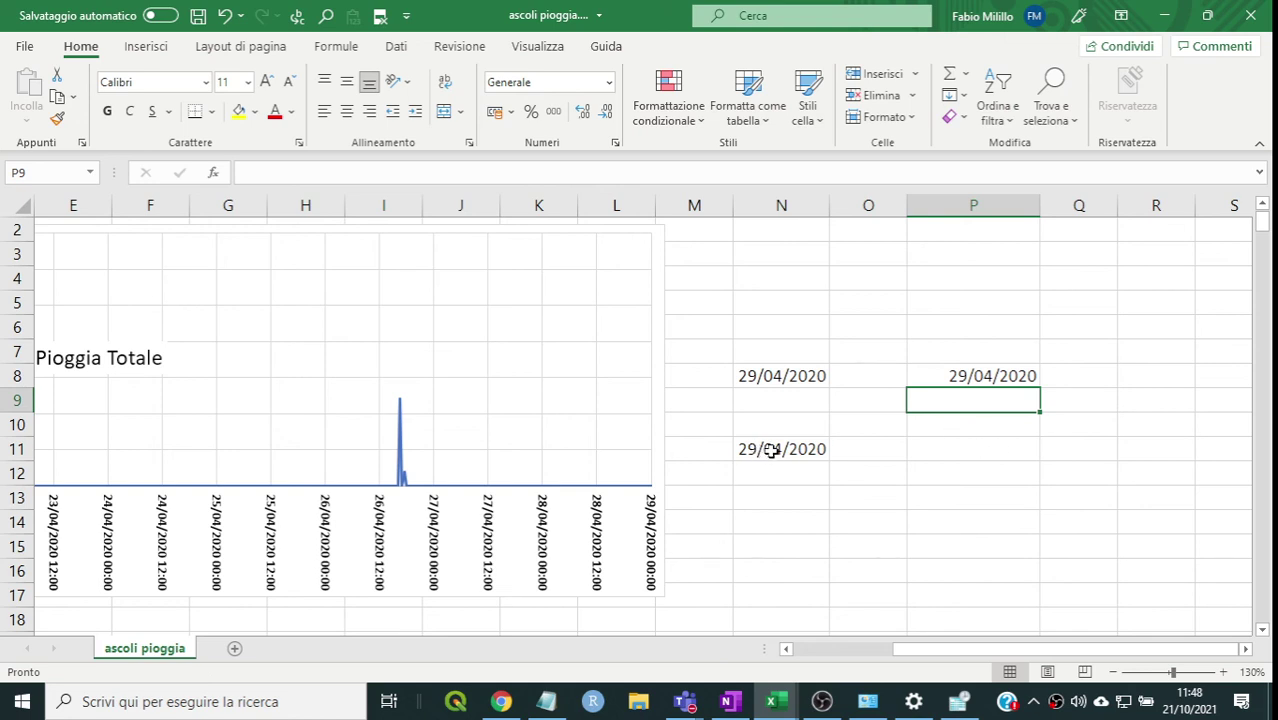
- Clear the date from cell N11
{"action": "left_click", "coordinate": [772, 450]}
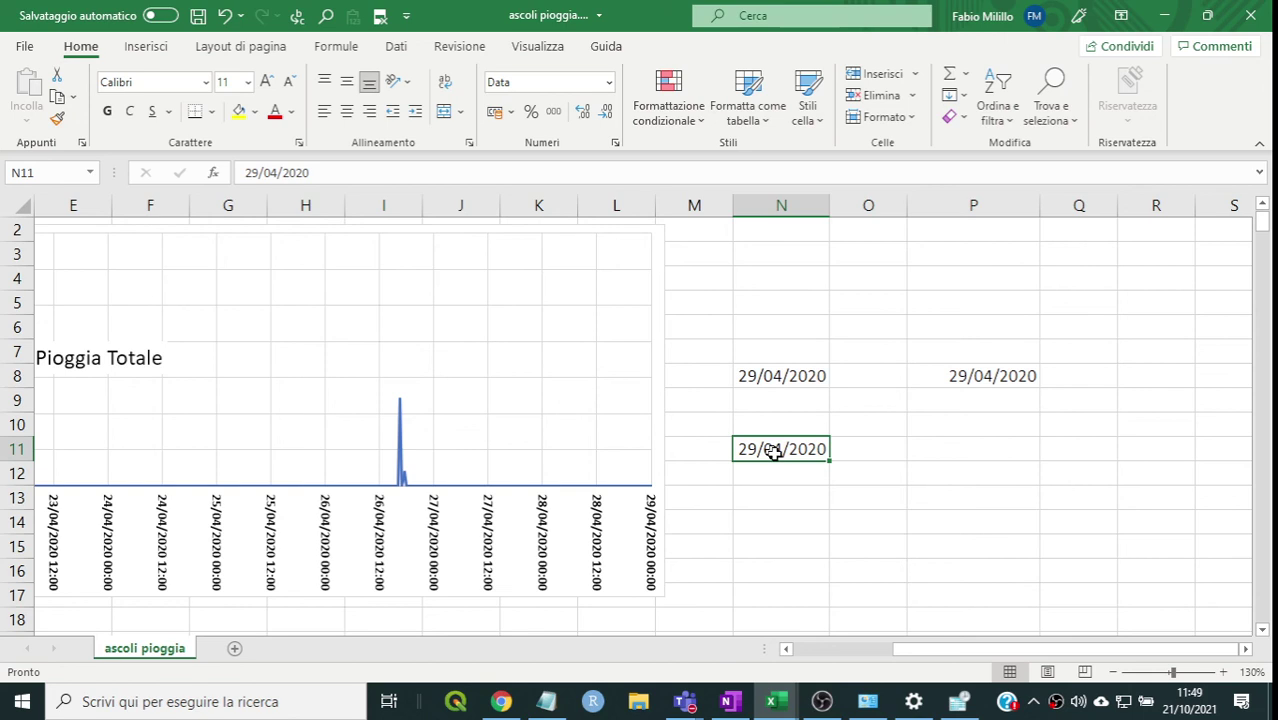
{"action": "key", "text": "Delete"}
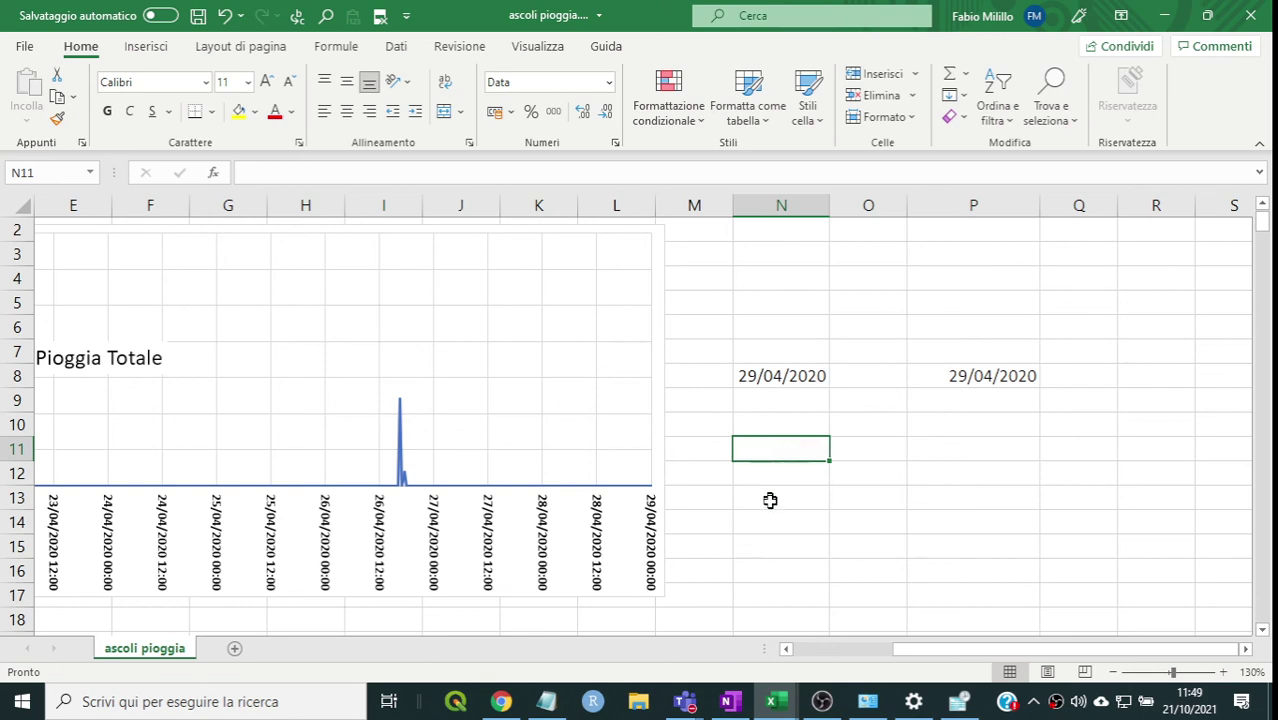
{"action": "left_click", "coordinate": [769, 498]}
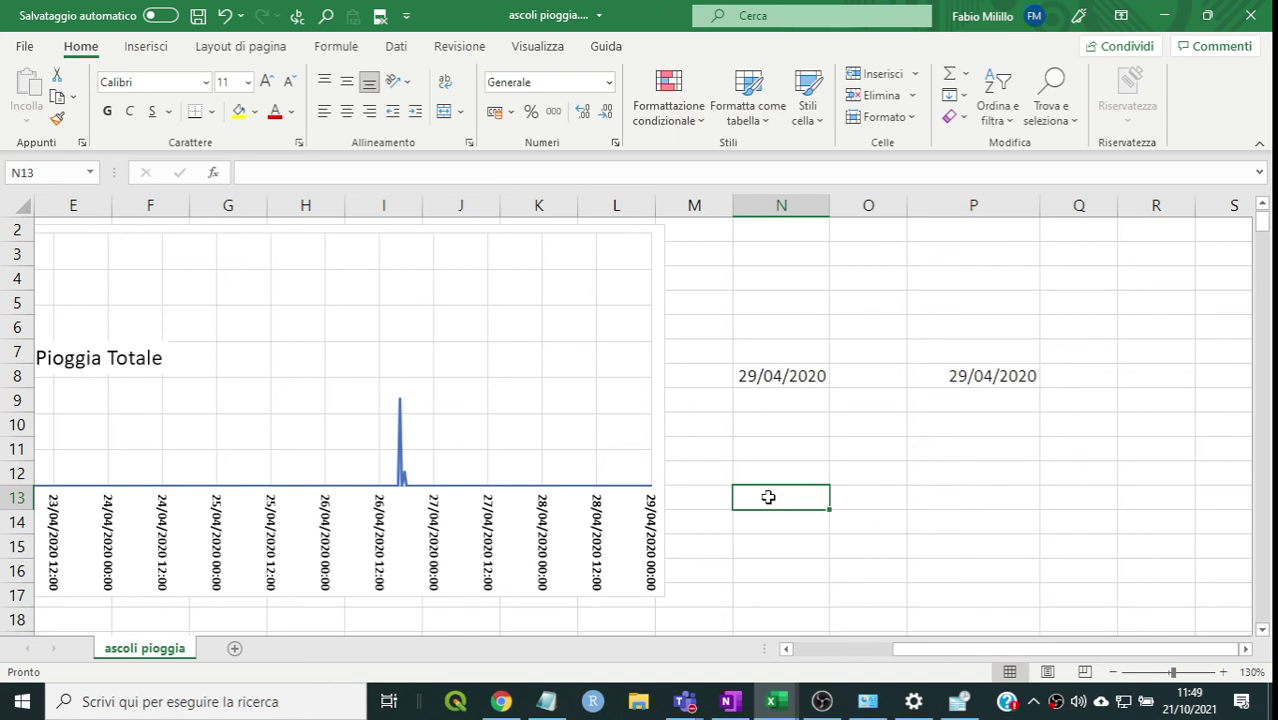
- Enter the test date 29/04/2020 in cell N13
{"action": "type", "text": "29/"}
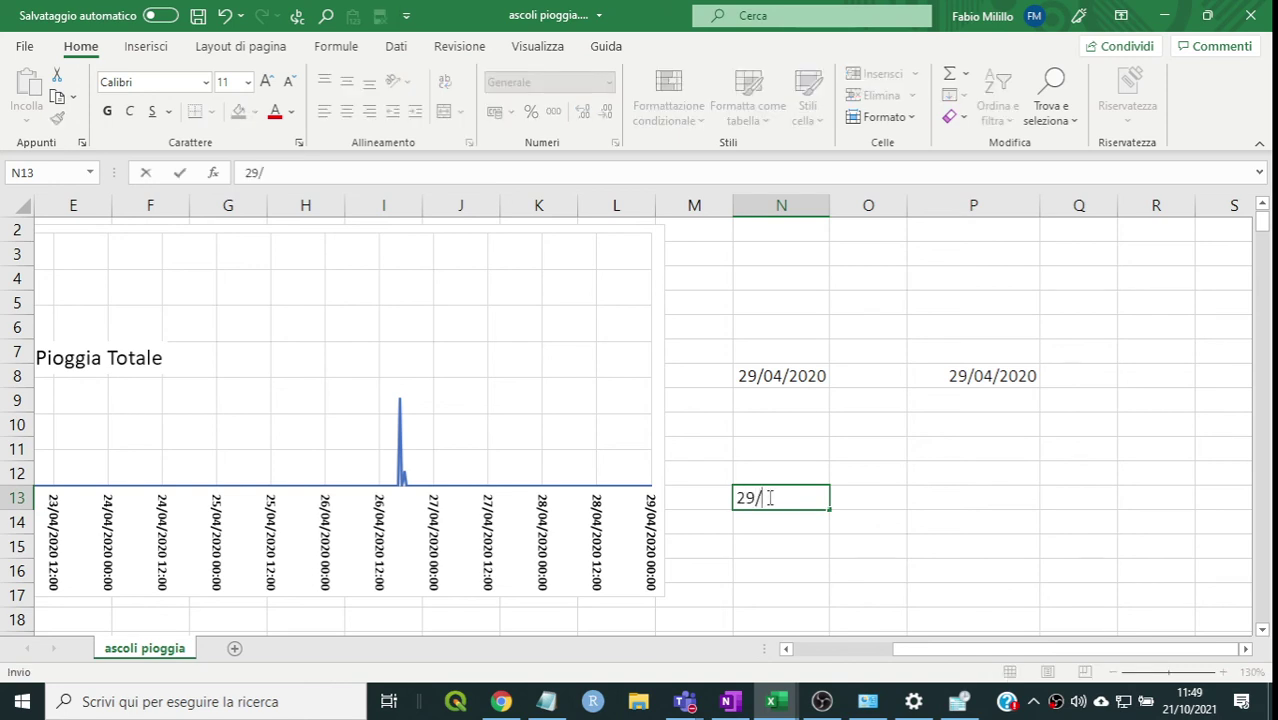
{"action": "type", "text": "04/"}
{"action": "type", "text": "2020"}
{"action": "key", "text": "Return"}
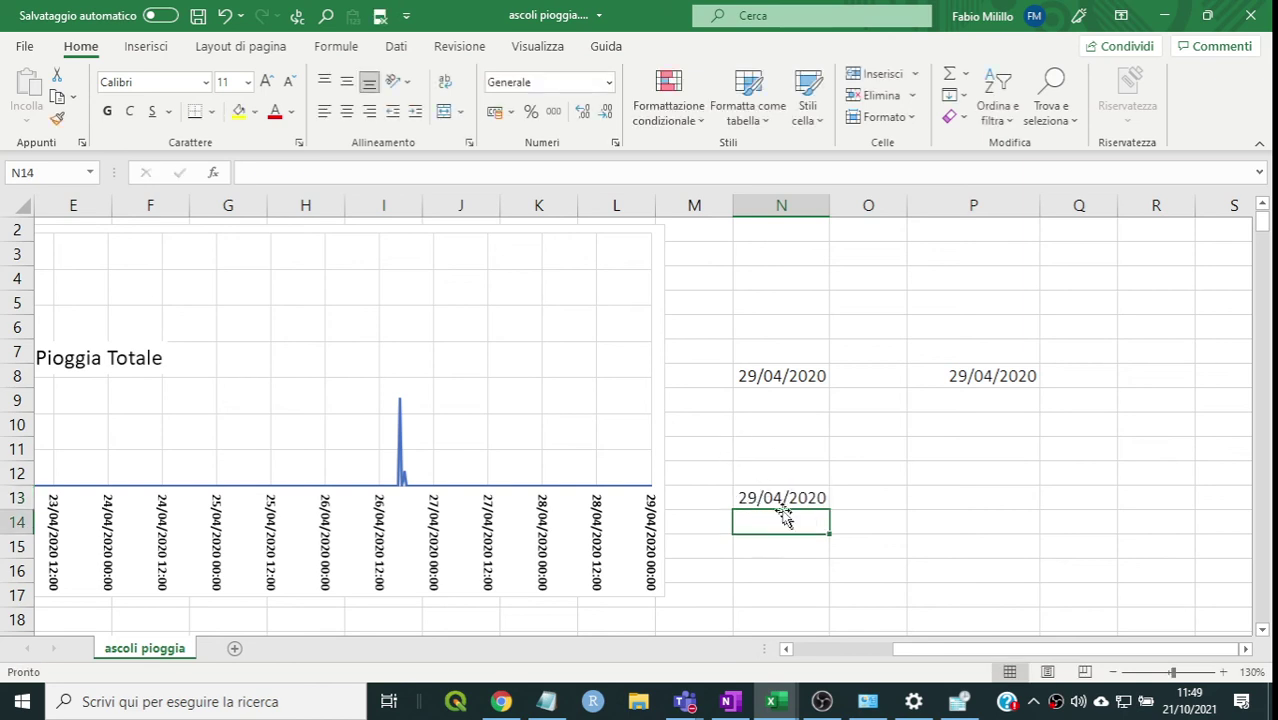
{"action": "left_click", "coordinate": [775, 498]}
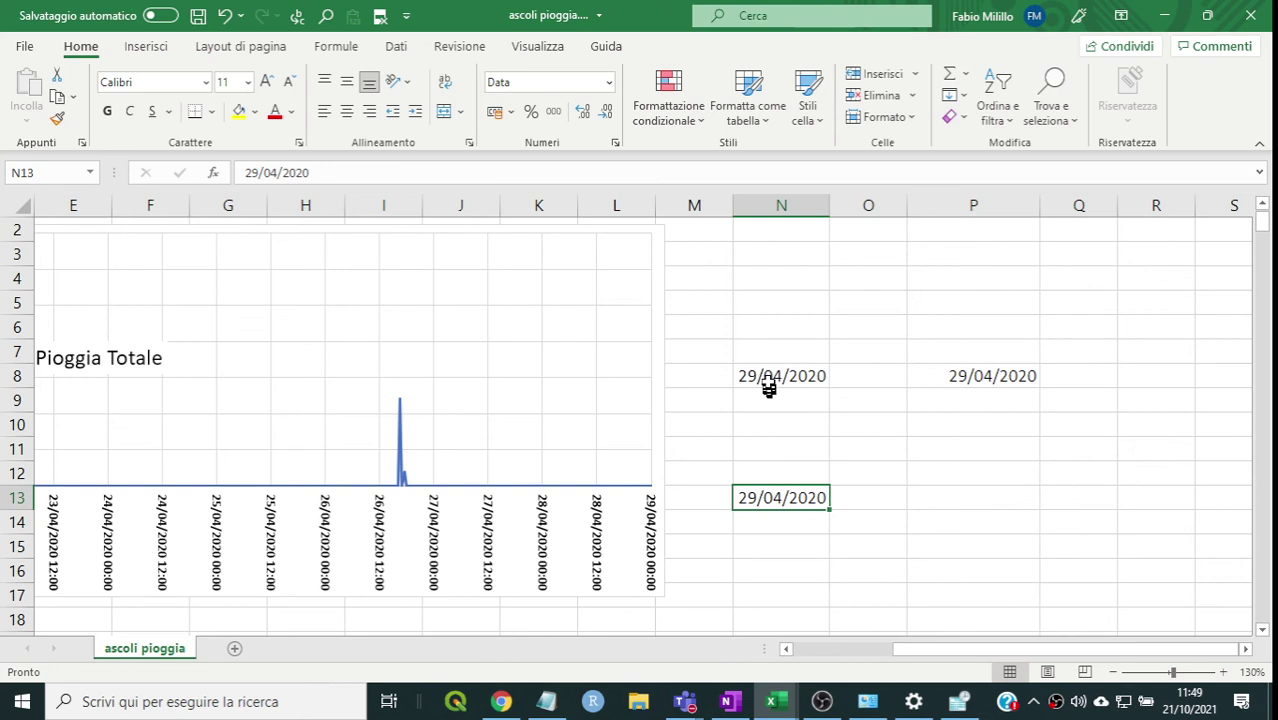
- Delete all test dates in the range N8:P14
{"action": "left_click_drag", "start_coordinate": [770, 374], "coordinate": [971, 516]}
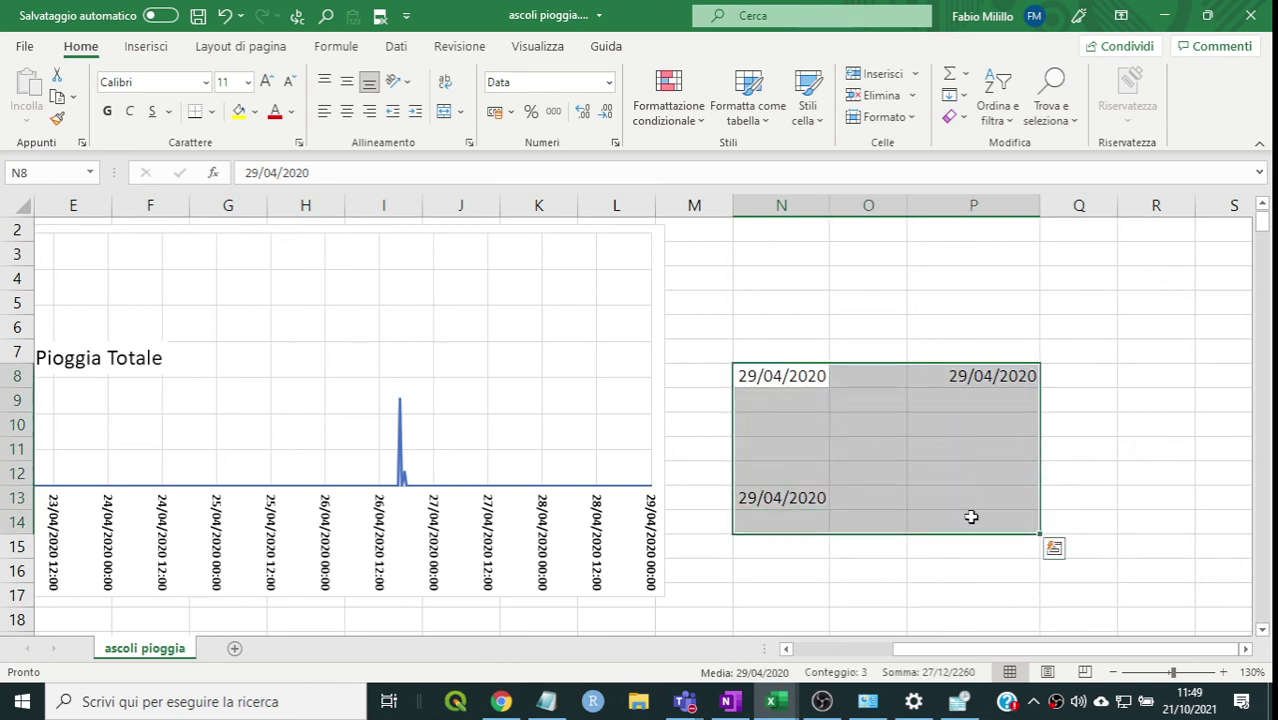
{"action": "key", "text": "Delete"}
{"action": "left_click", "coordinate": [850, 473]}
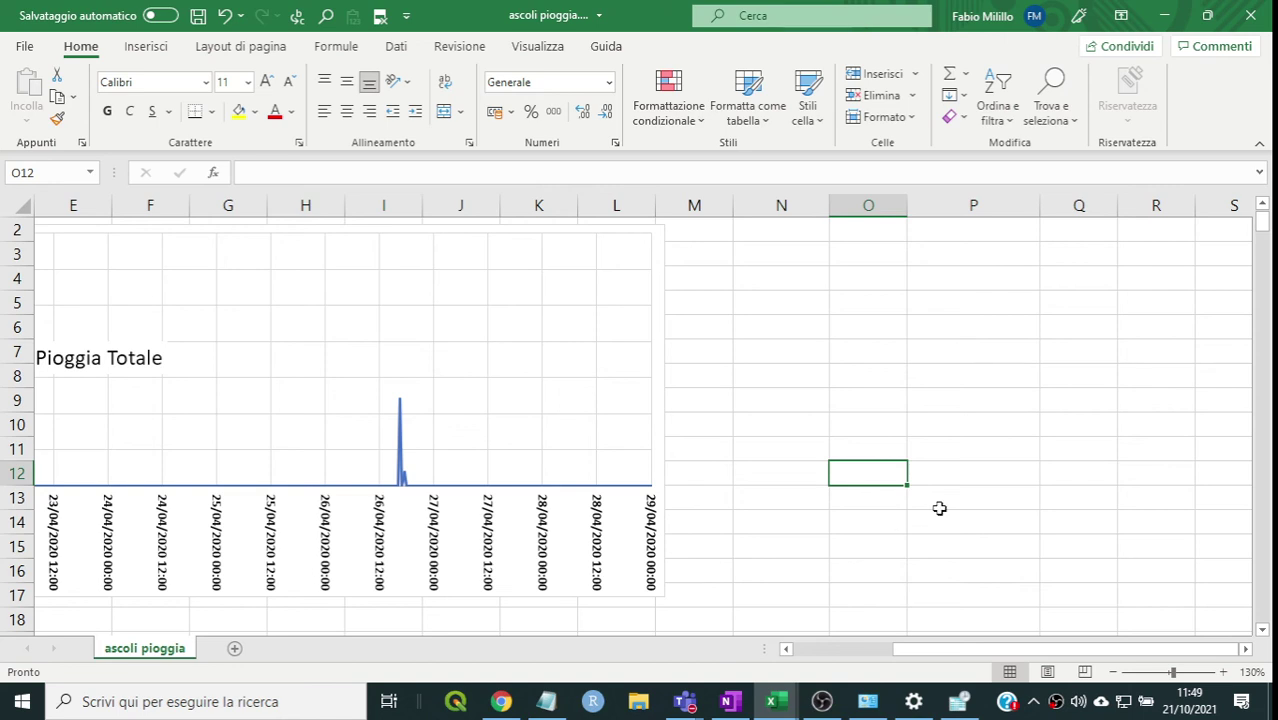
- Drag the Pioggia Totale chart right past column C so the data columns stay visible
{"action": "left_click_drag", "start_coordinate": [1000, 650], "coordinate": [875, 657]}
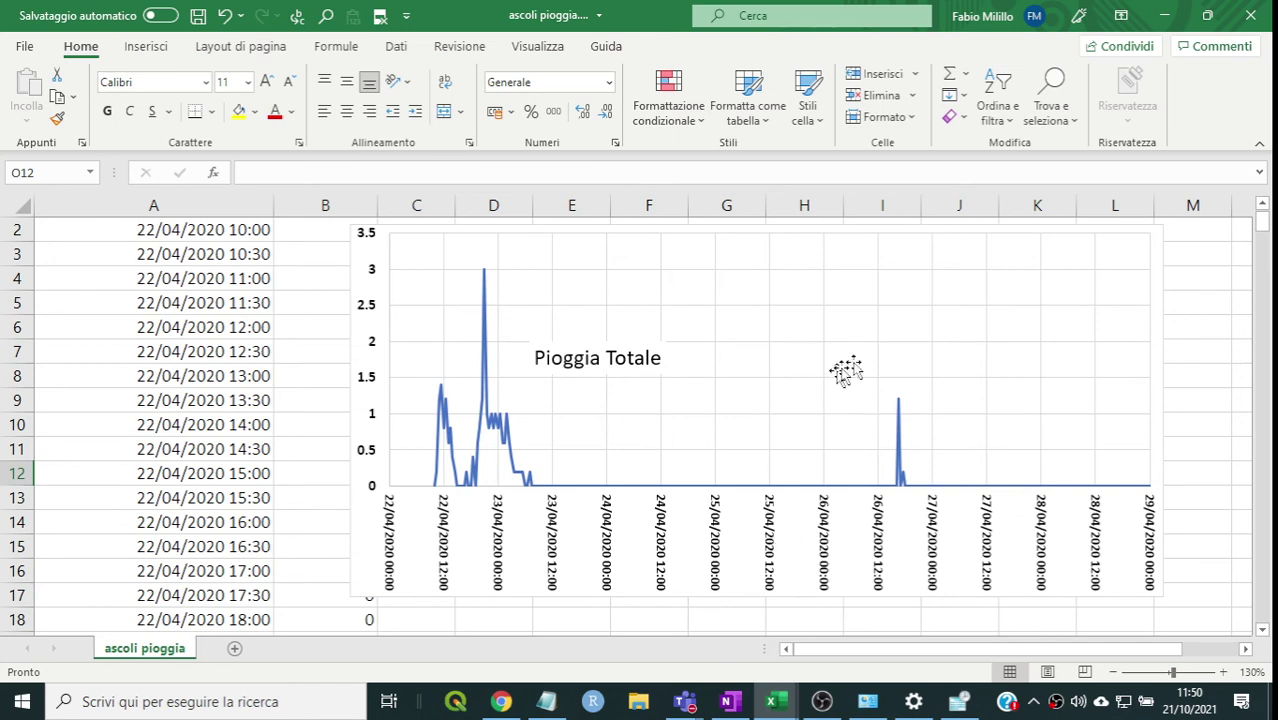
{"action": "left_click", "coordinate": [803, 229]}
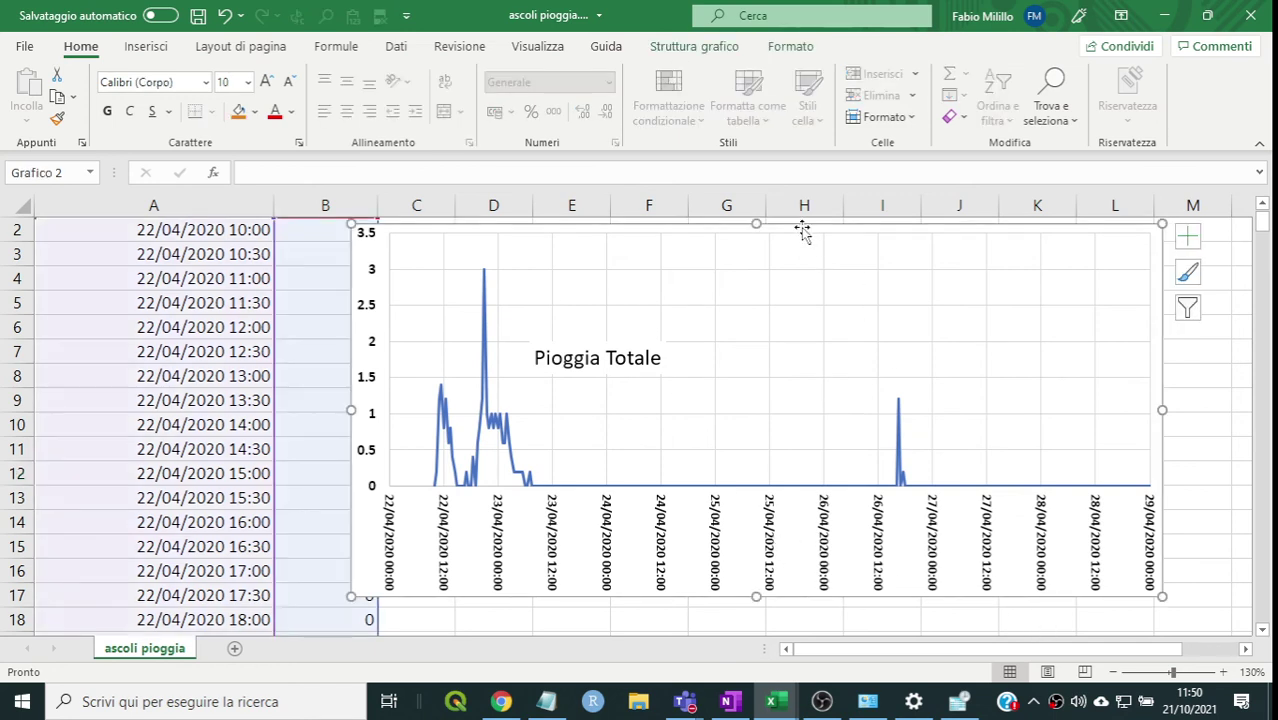
{"action": "left_click_drag", "start_coordinate": [801, 230], "coordinate": [870, 235]}
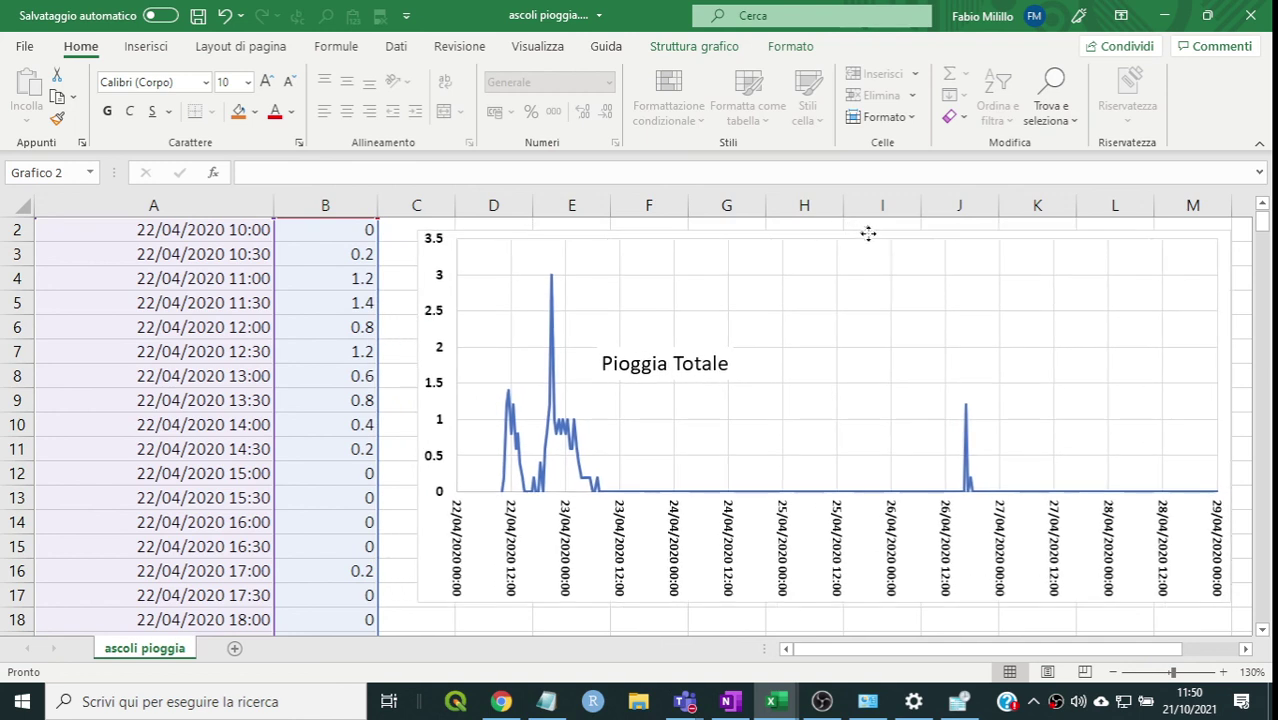
{"action": "left_click", "coordinate": [395, 301]}
{"action": "scroll", "coordinate": [405, 300], "scroll_direction": "up", "scroll_amount": 1}
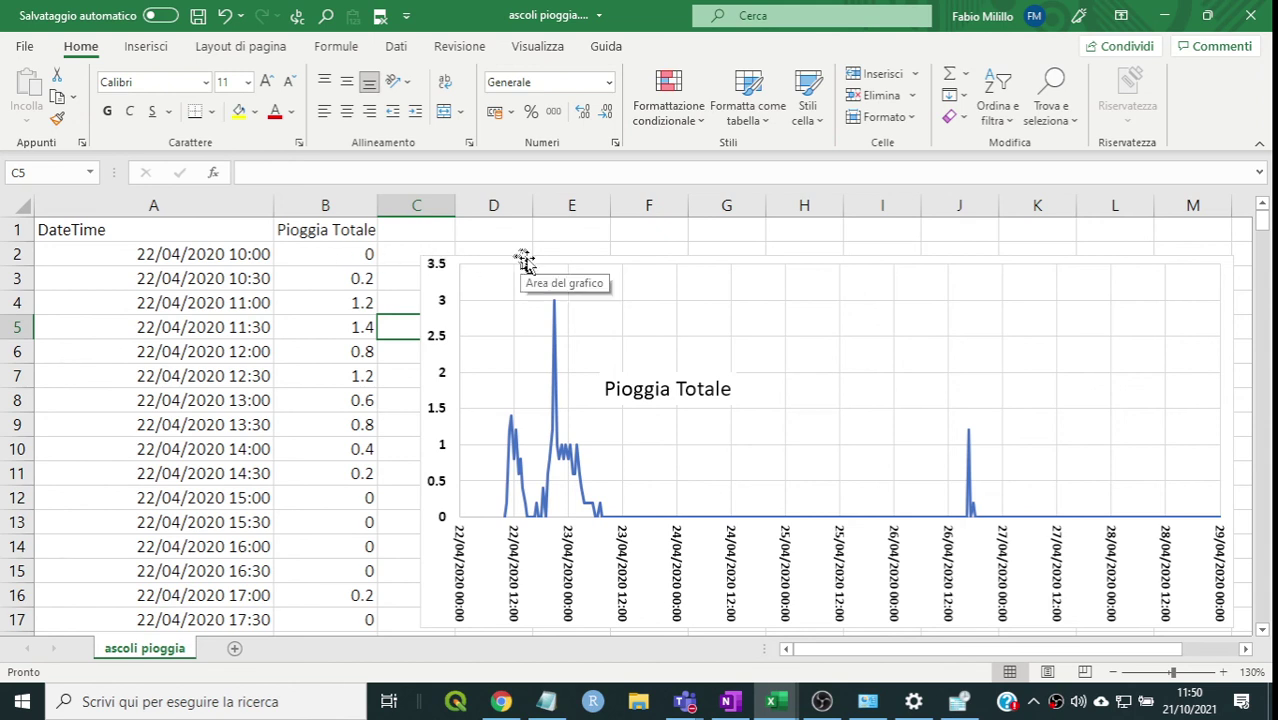
{"action": "mouse_move", "coordinate": [525, 262]}
{"action": "left_mouse_down"}
{"action": "mouse_move", "coordinate": [678, 256]}
{"action": "mouse_move", "coordinate": [591, 253]}
{"action": "left_mouse_up"}
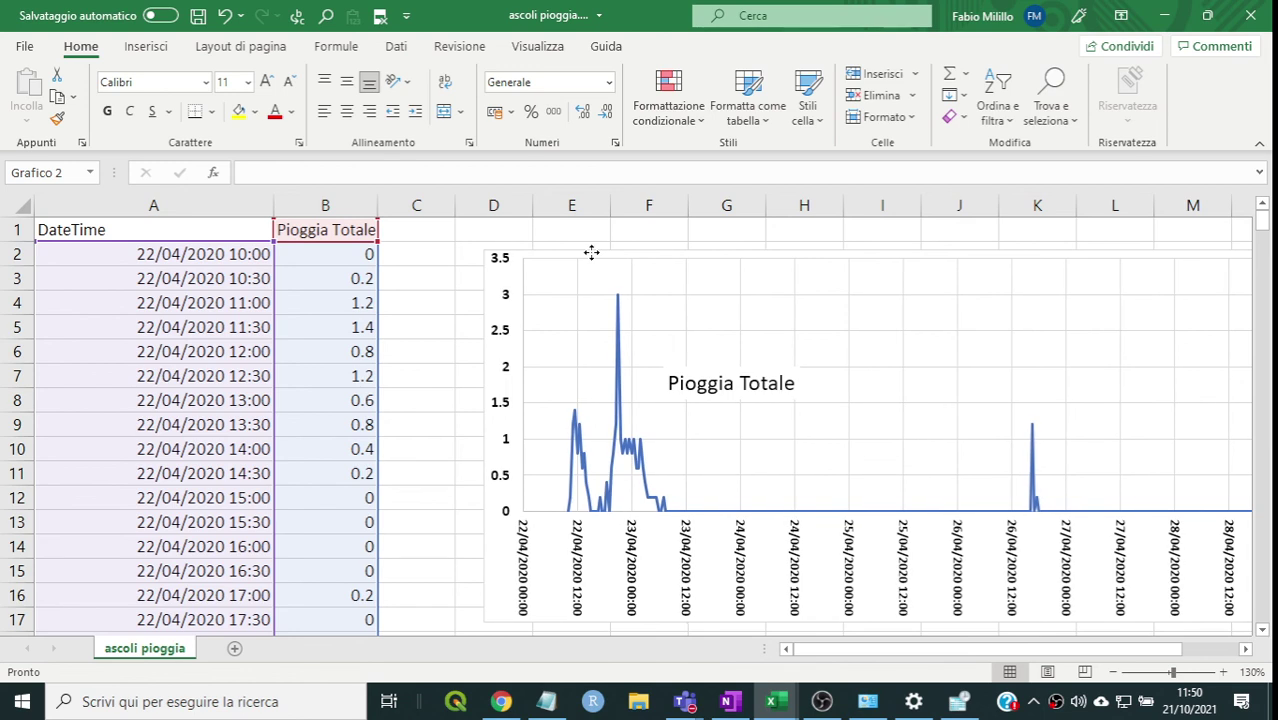
{"action": "left_click_drag", "start_coordinate": [591, 253], "coordinate": [580, 256]}
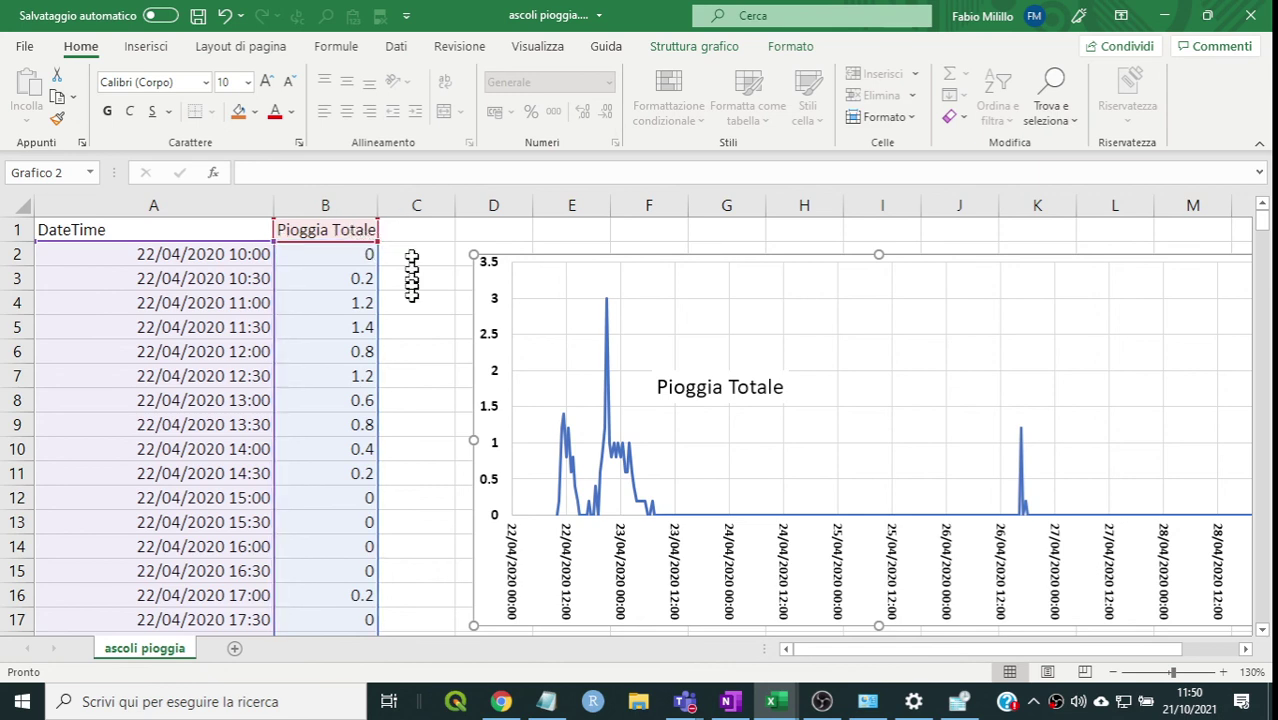
- Replace the Pioggia Totale header in B1 with 'H', which also renames the chart title
{"action": "double_click", "coordinate": [343, 232]}
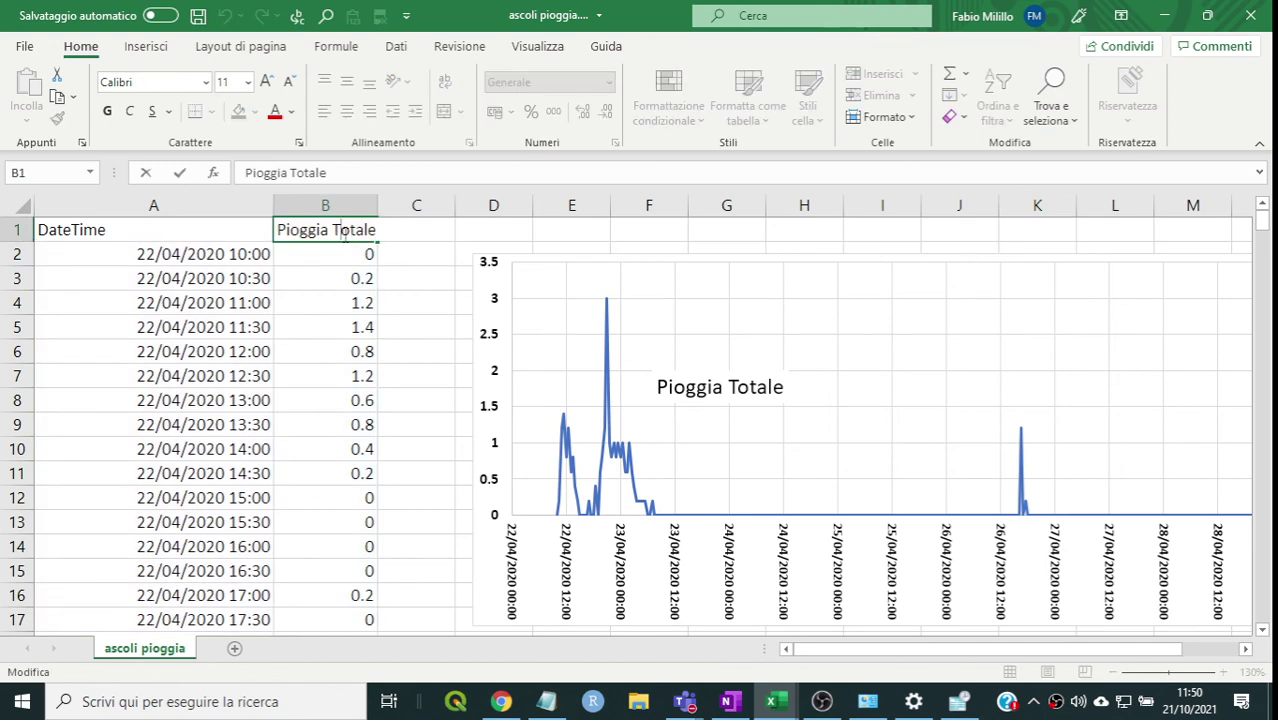
{"action": "double_click", "coordinate": [343, 233]}
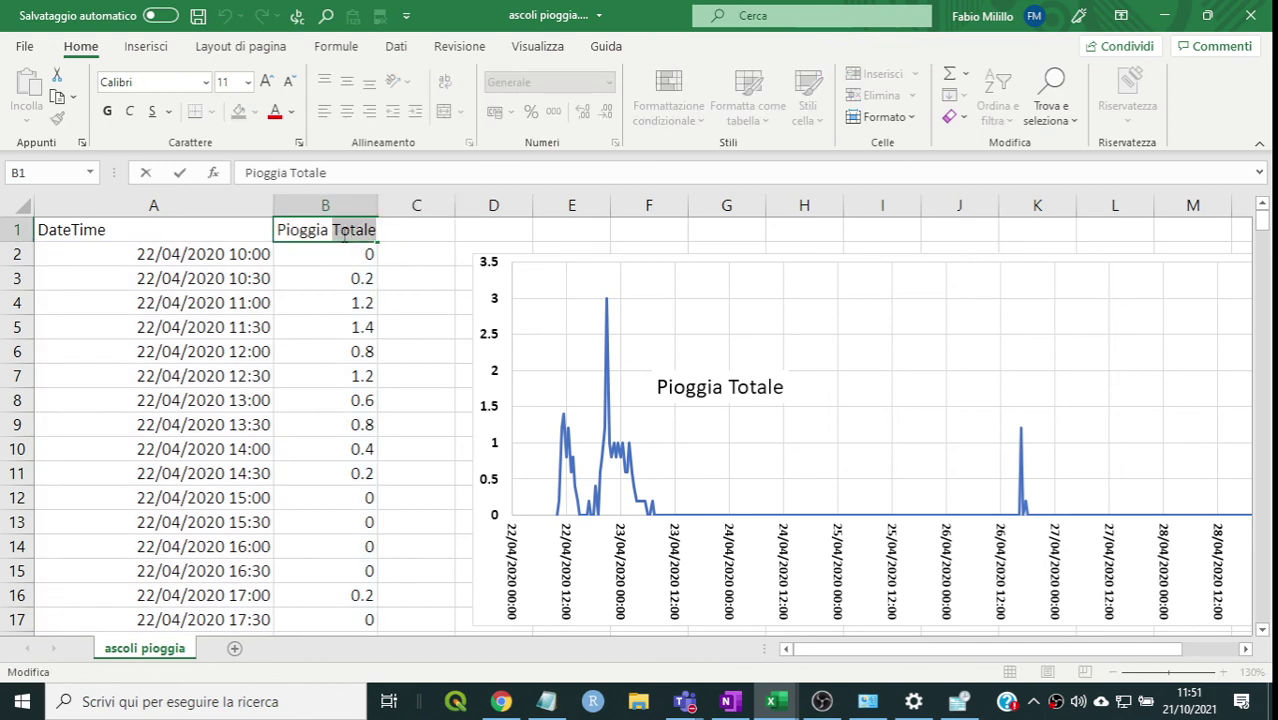
{"action": "type", "text": "Semio"}
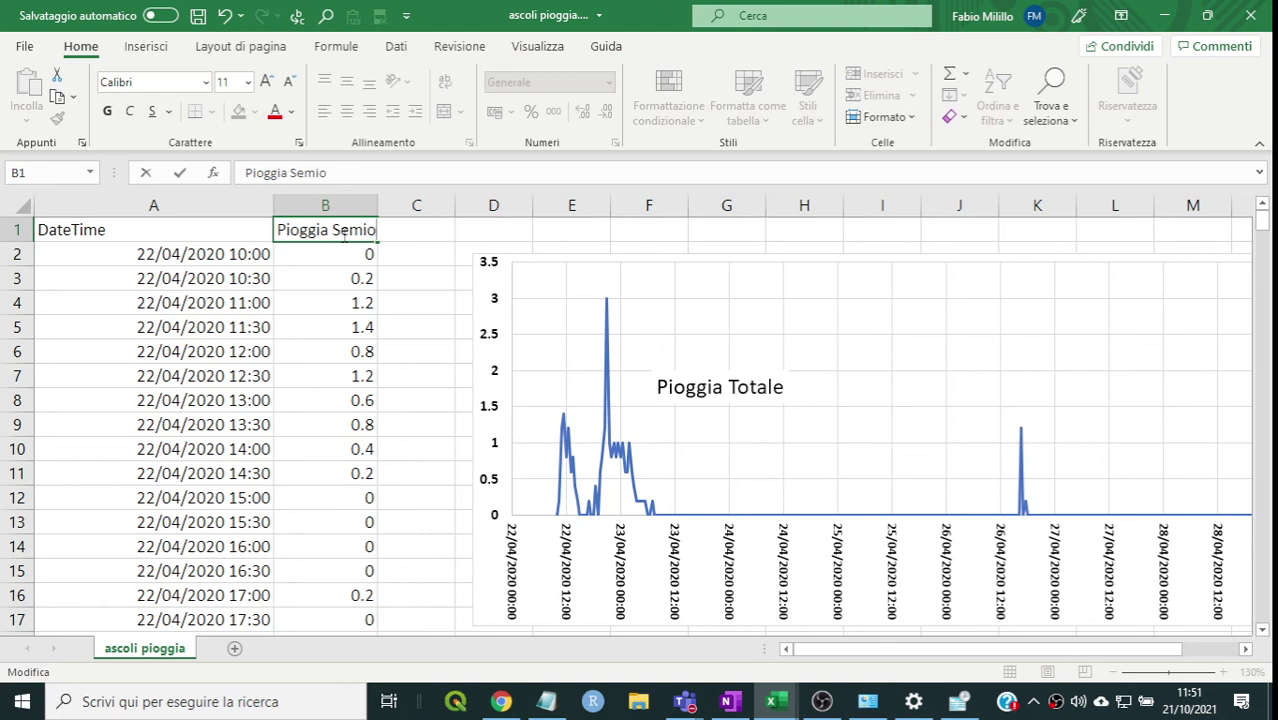
{"action": "type", "text": "raria"}
{"action": "key", "text": "BackSpace"}
{"action": "key", "text": "BackSpace"}
{"action": "key", "text": "BackSpace"}
{"action": "key", "text": "BackSpace"}
{"action": "key", "text": "BackSpace"}
{"action": "key", "text": "BackSpace"}
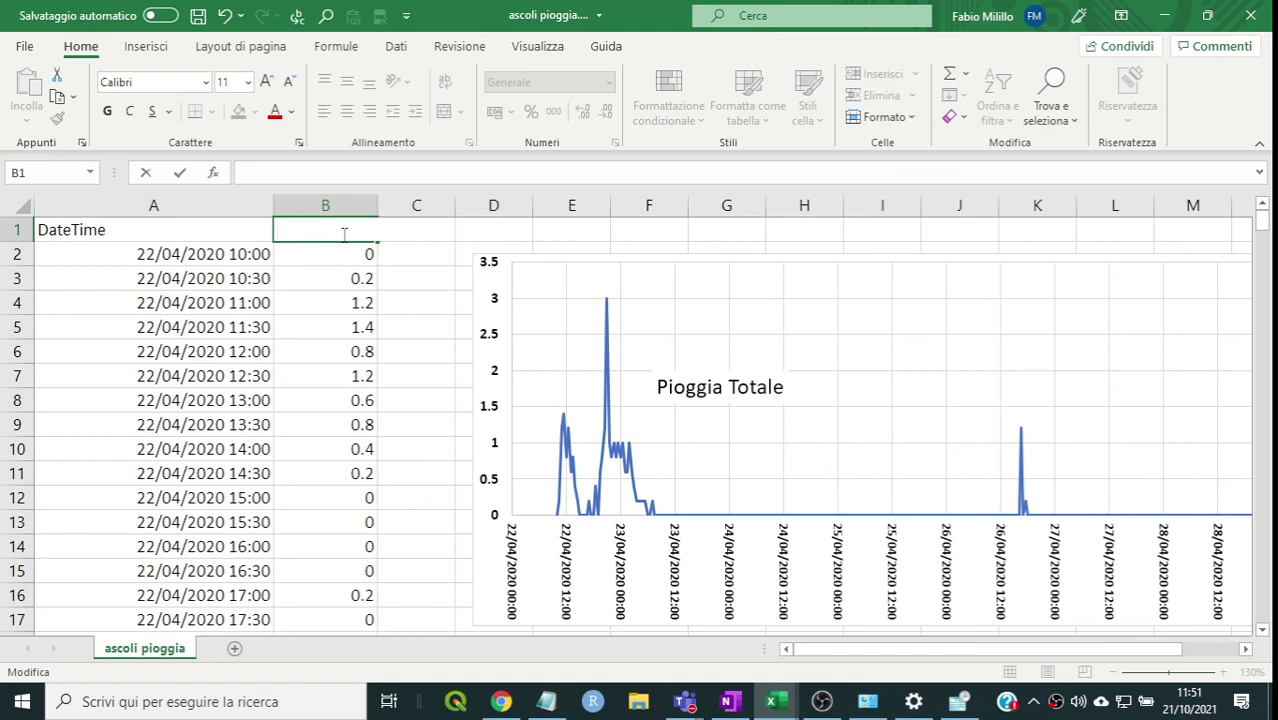
{"action": "type", "text": "H"}
{"action": "key", "text": "Return"}
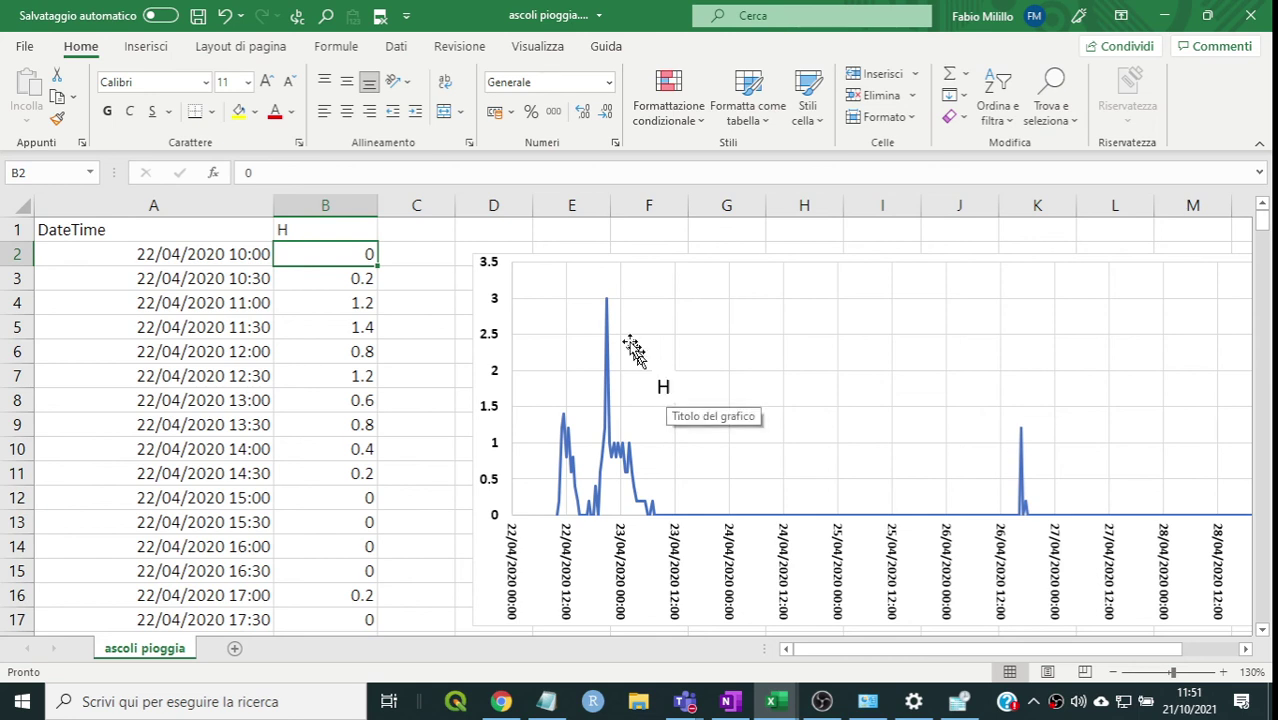
{"action": "left_click", "coordinate": [303, 232]}
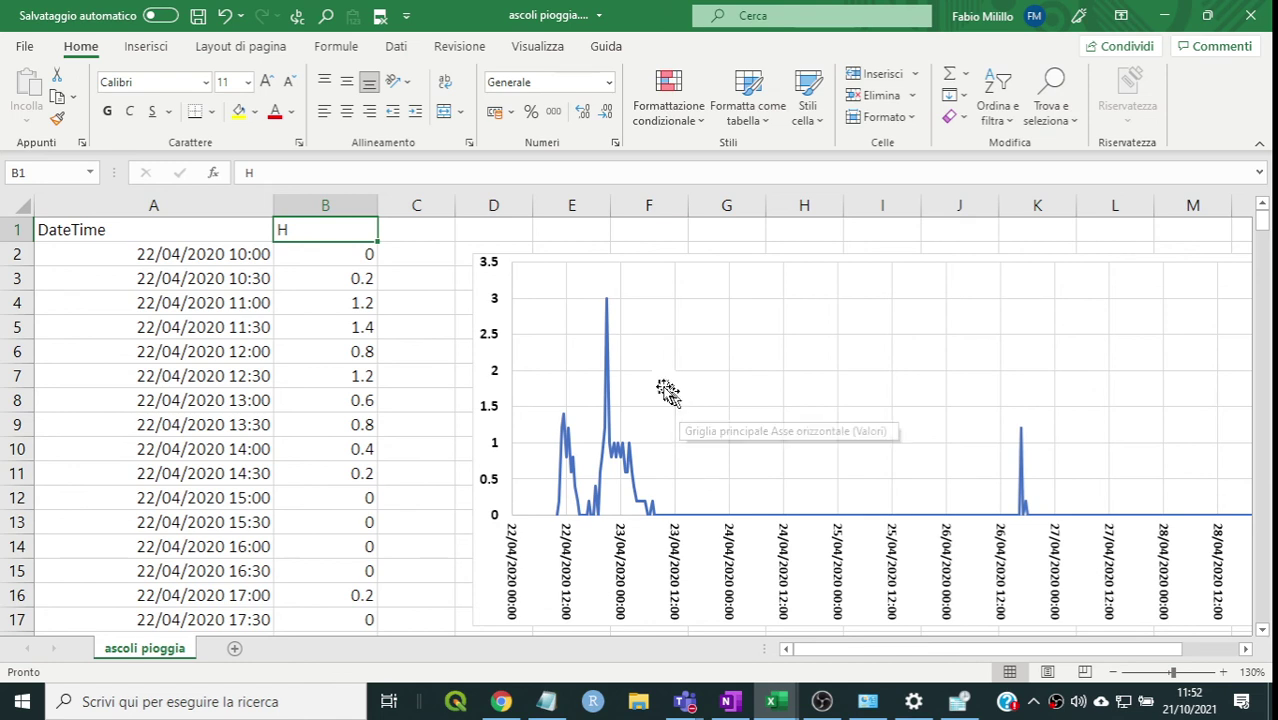
- Retitle the chart 'Pluviogramma' and drag the title up and to the right
{"action": "double_click", "coordinate": [667, 390]}
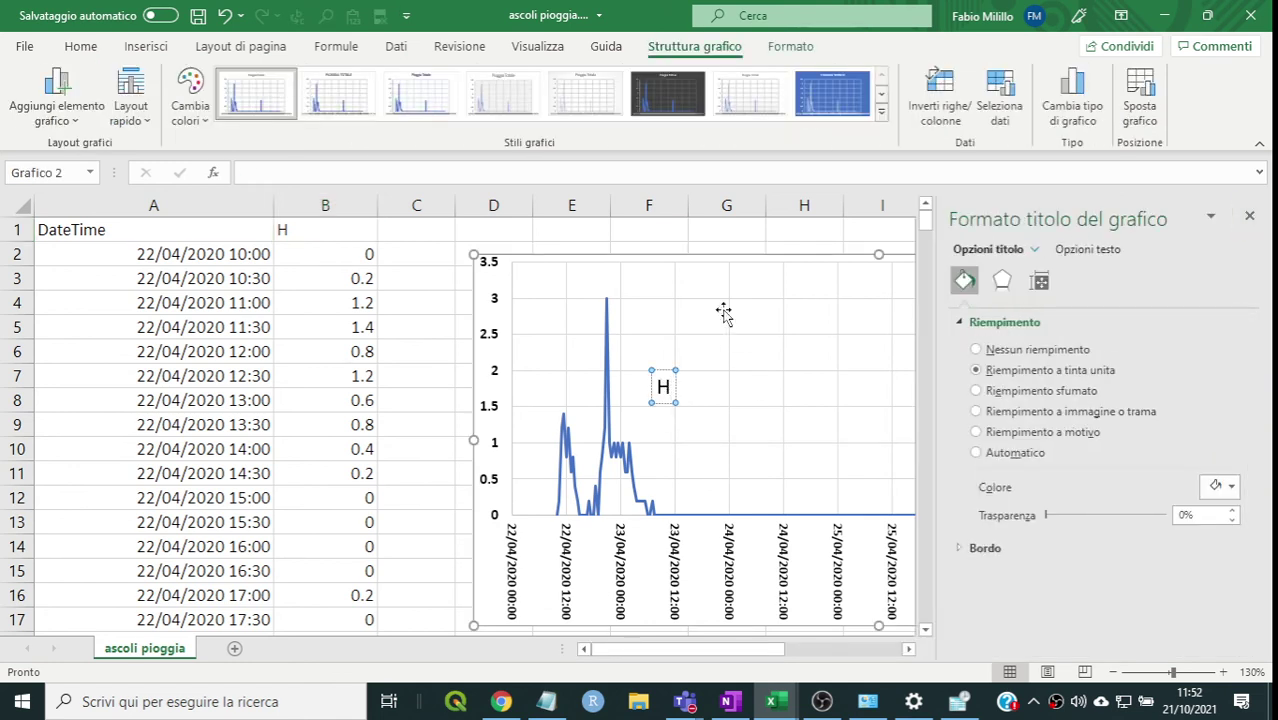
{"action": "key", "text": "BackSpace"}
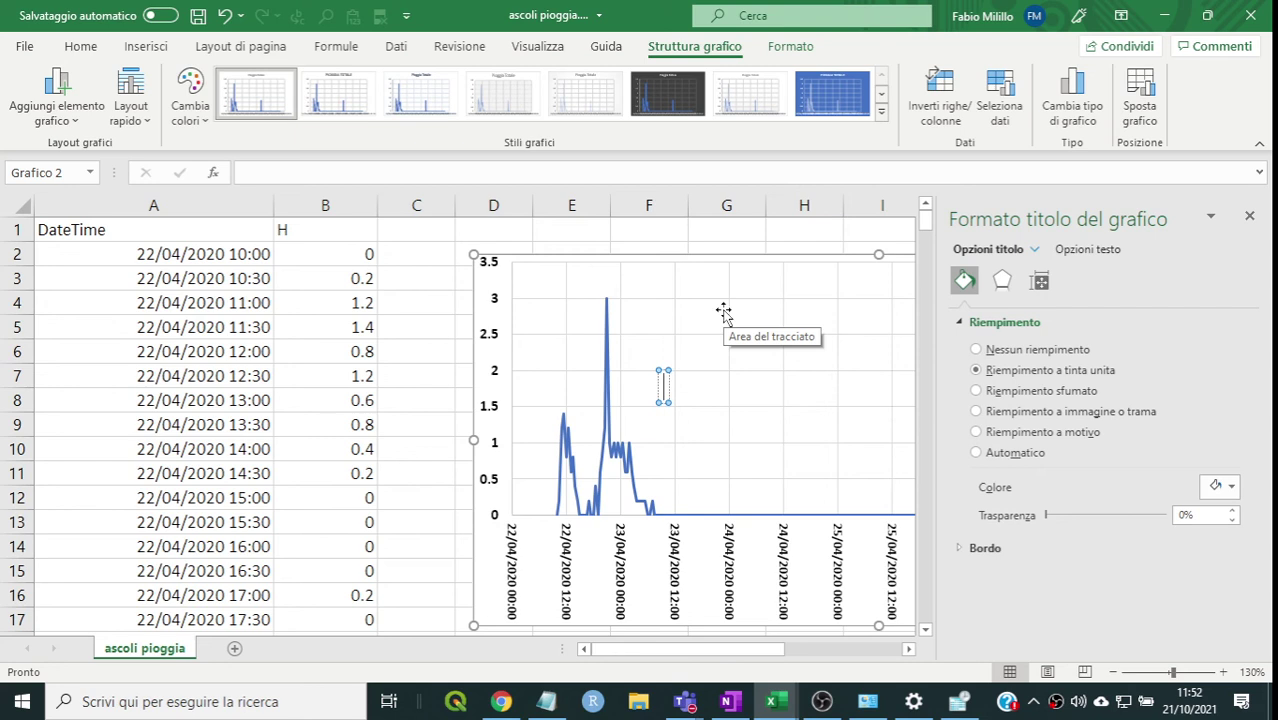
{"action": "type", "text": "PL"}
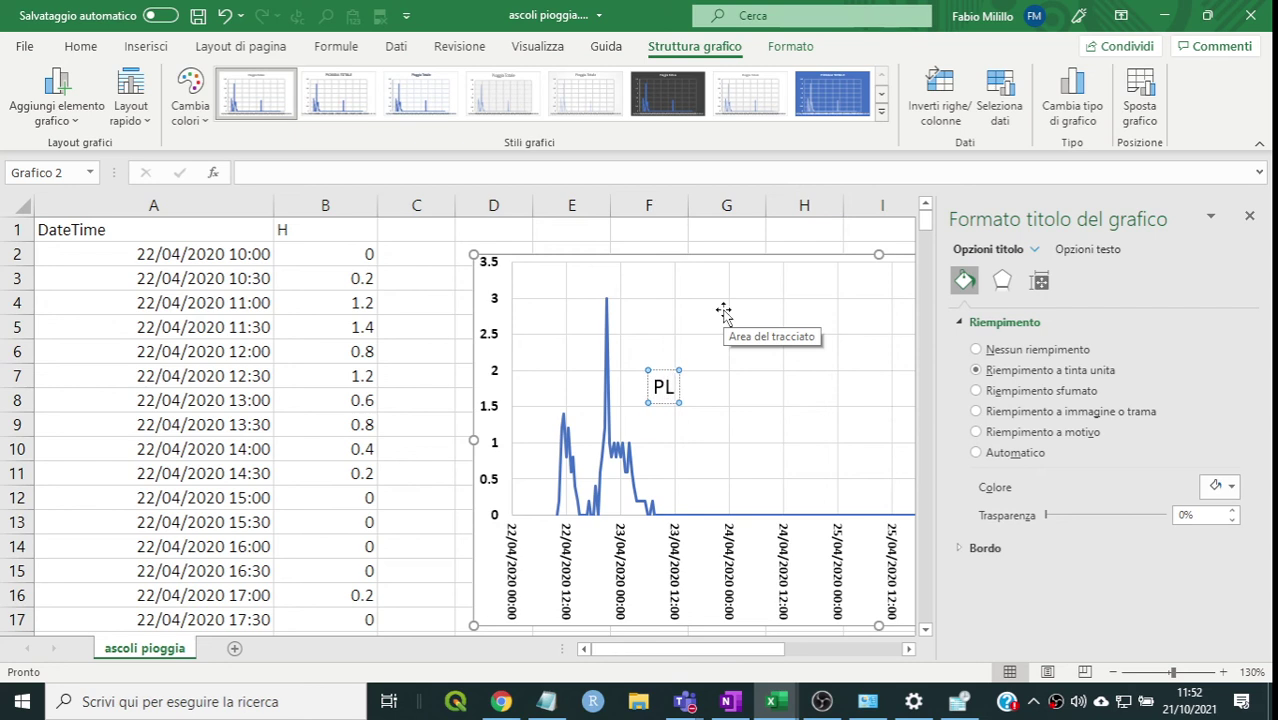
{"action": "key", "text": "BackSpace"}
{"action": "type", "text": "lu"}
{"action": "type", "text": "vio"}
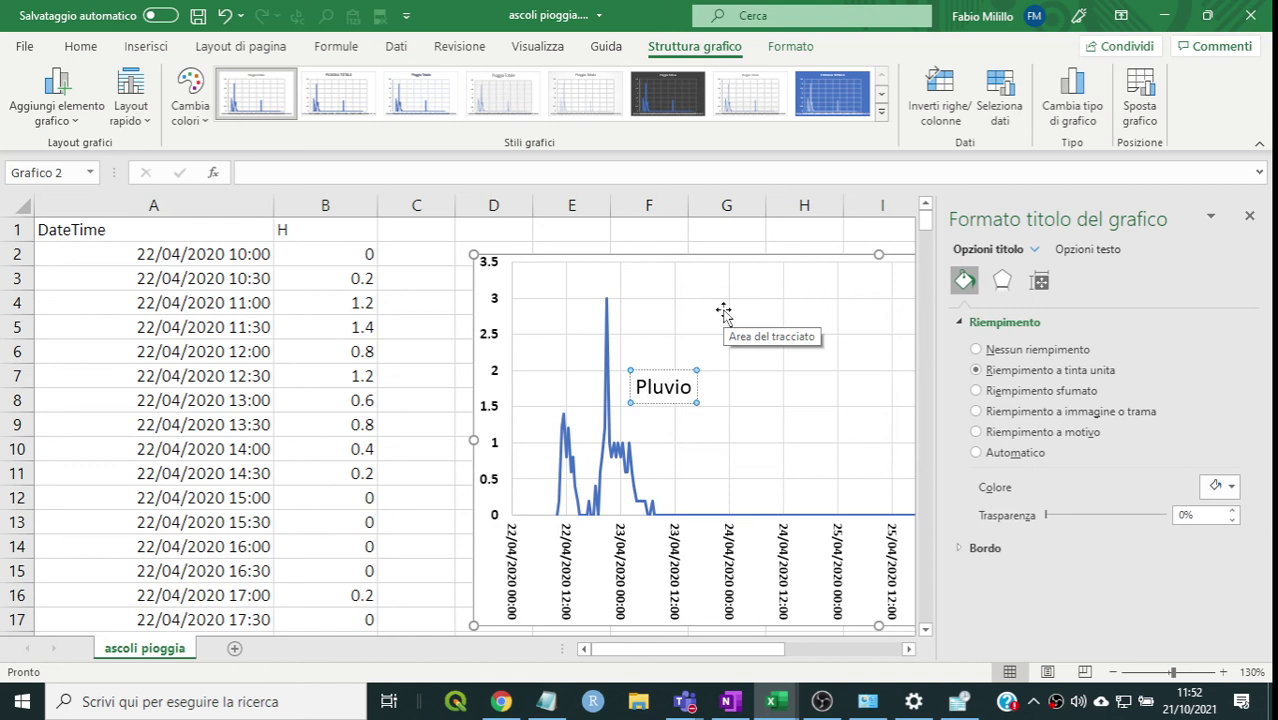
{"action": "type", "text": "gramm"}
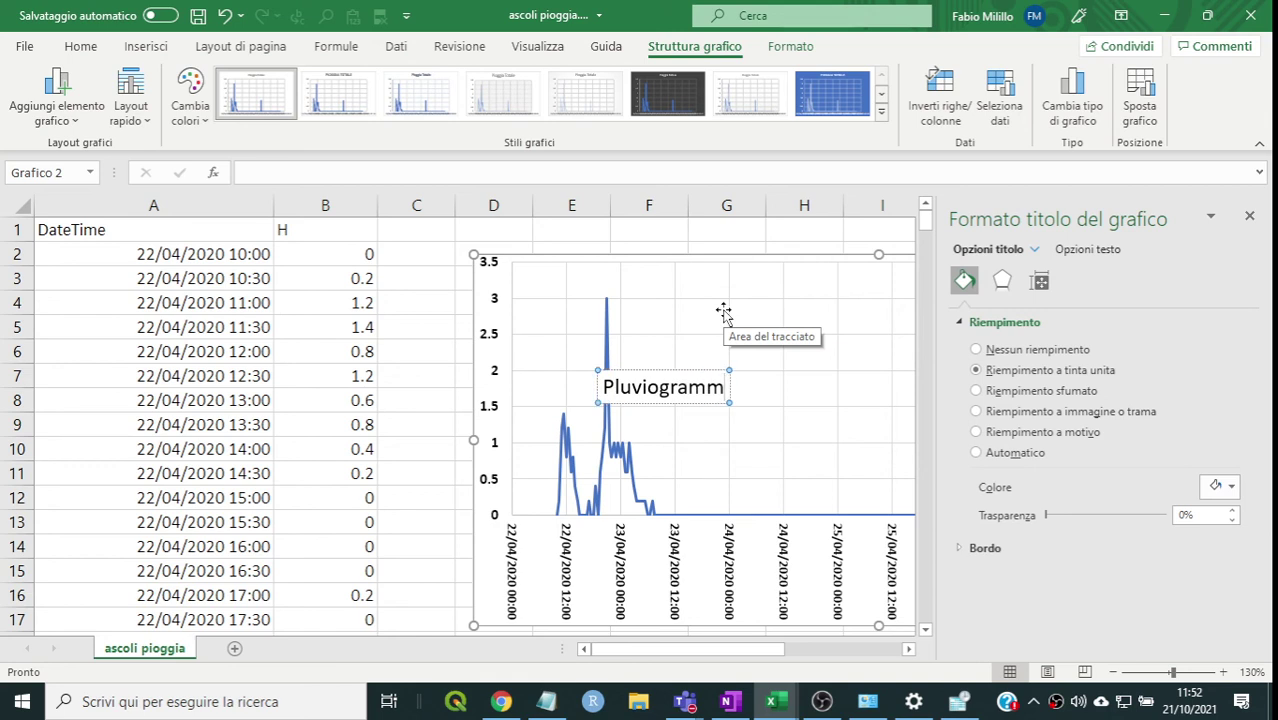
{"action": "type", "text": "a"}
{"action": "key", "text": "Return"}
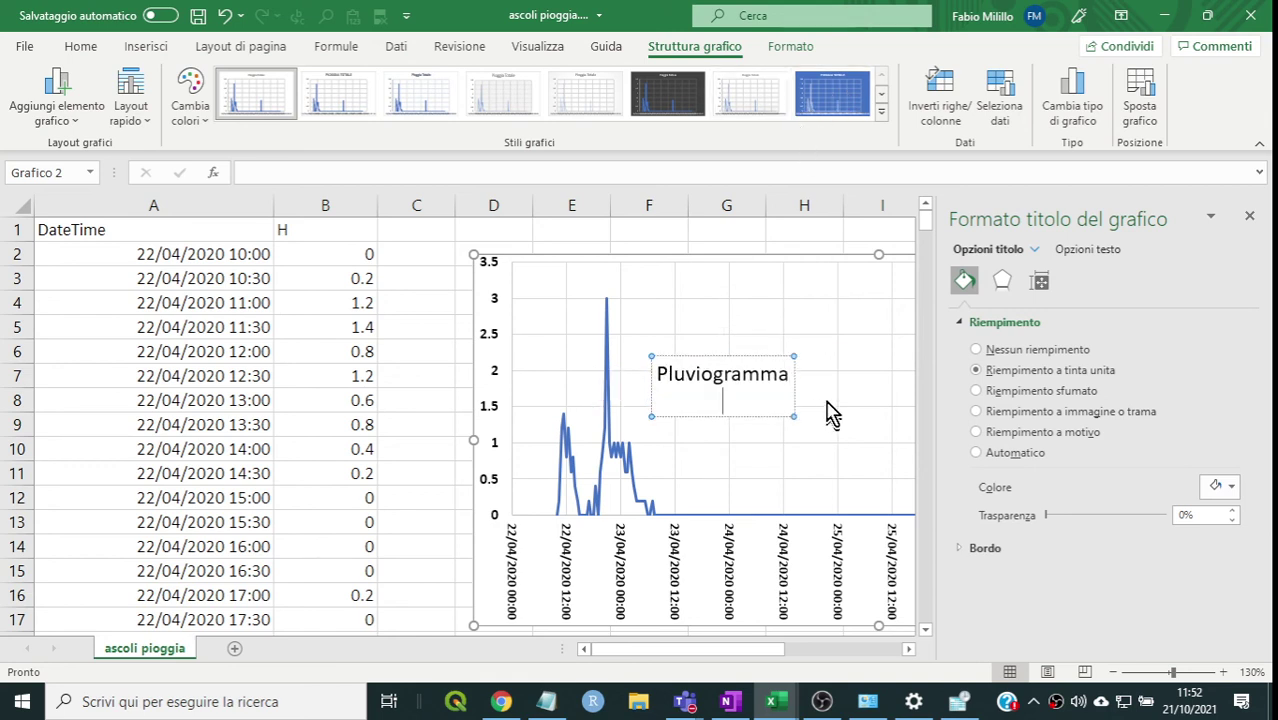
{"action": "key", "text": "BackSpace"}
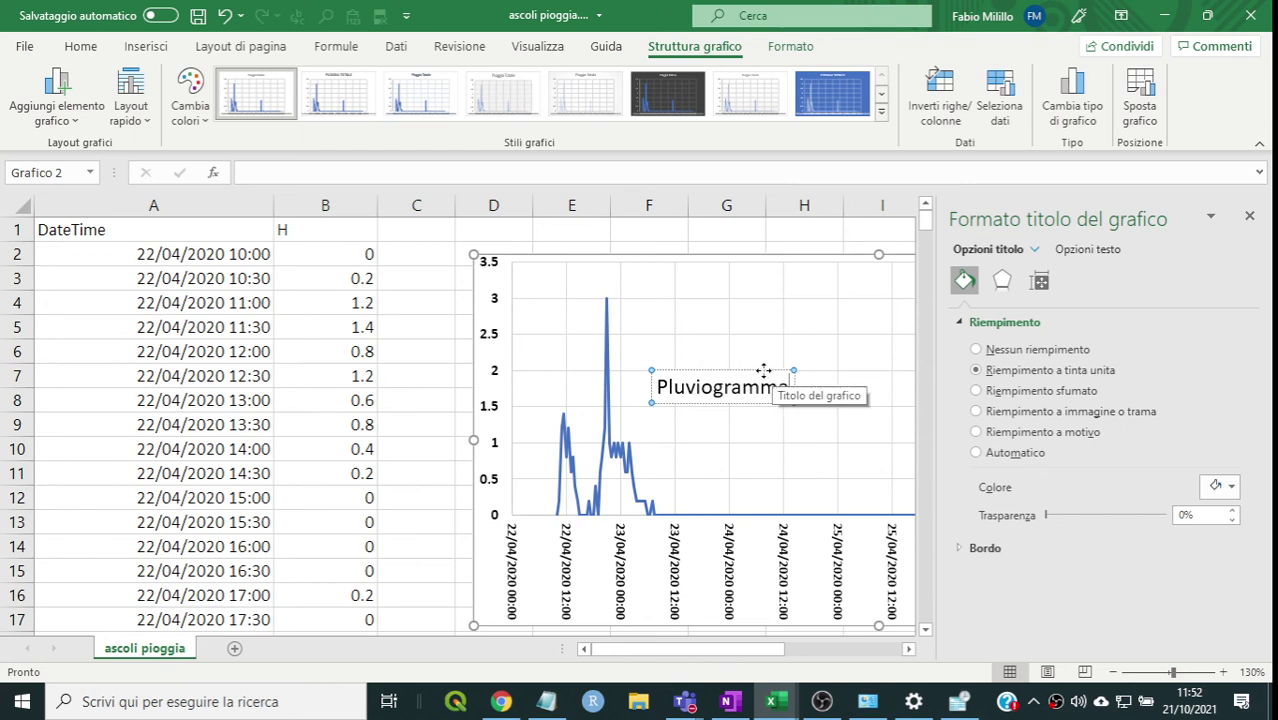
{"action": "left_click_drag", "start_coordinate": [766, 371], "coordinate": [831, 284]}
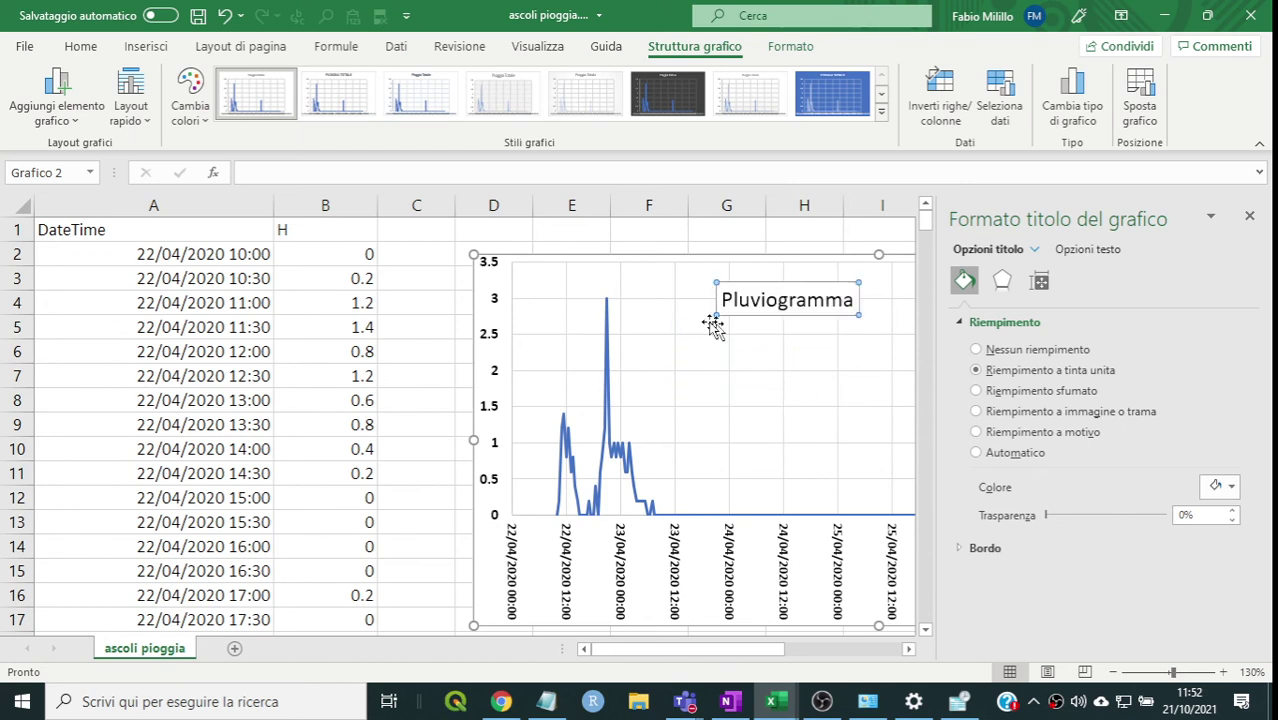
{"action": "double_click", "coordinate": [331, 230]}
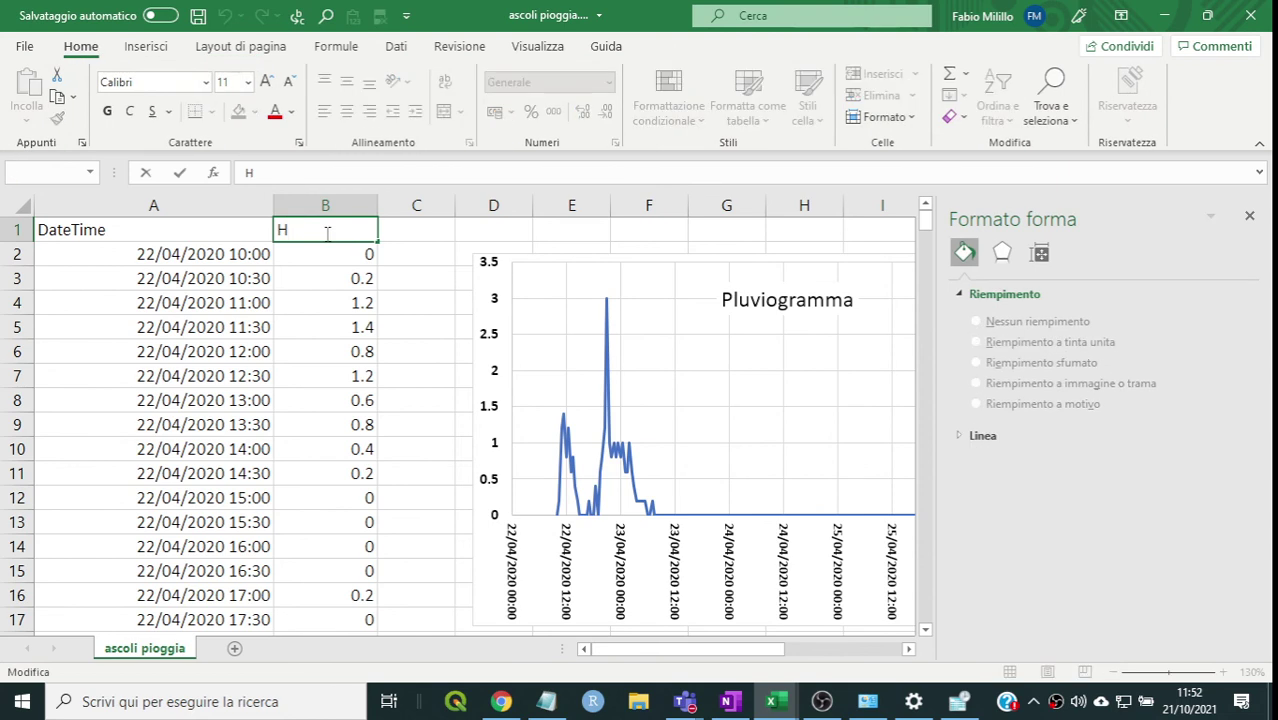
- Change the column B header in B1 to lowercase 'h'
{"action": "key", "text": "BackSpace"}
{"action": "type", "text": "55"}
{"action": "type", "text": "5"}
{"action": "key", "text": "Return"}
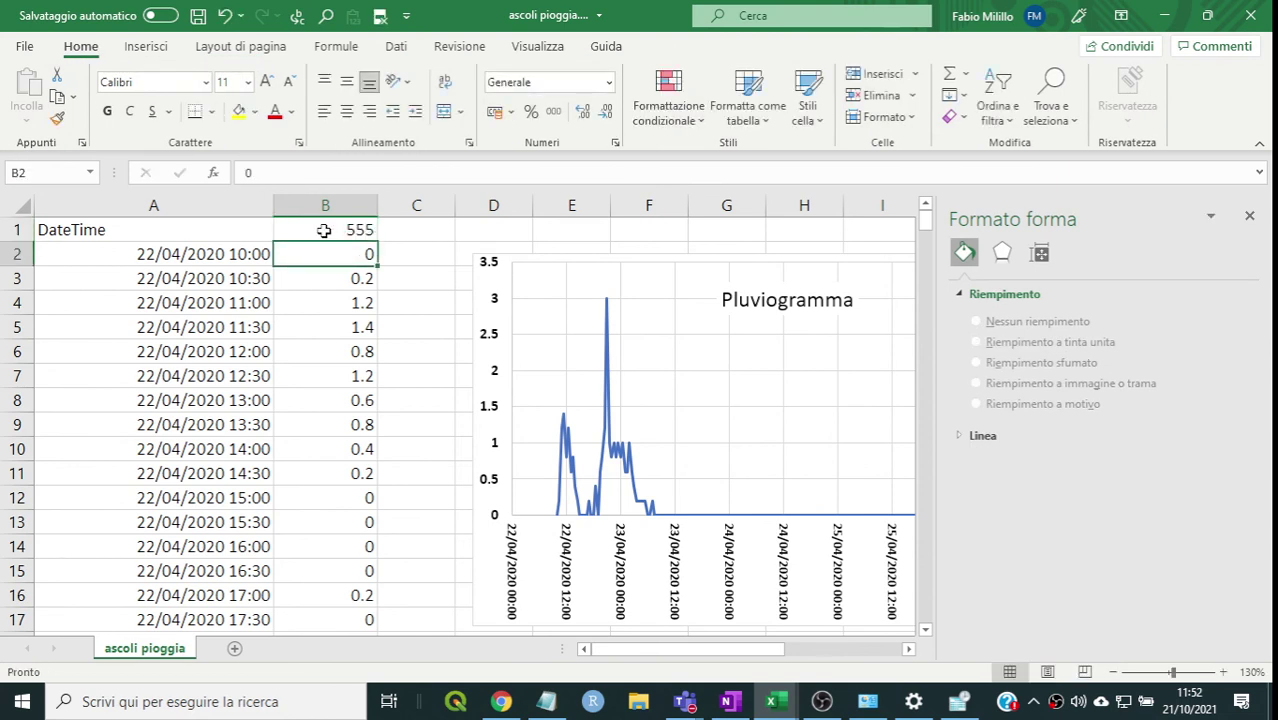
{"action": "left_click", "coordinate": [325, 233]}
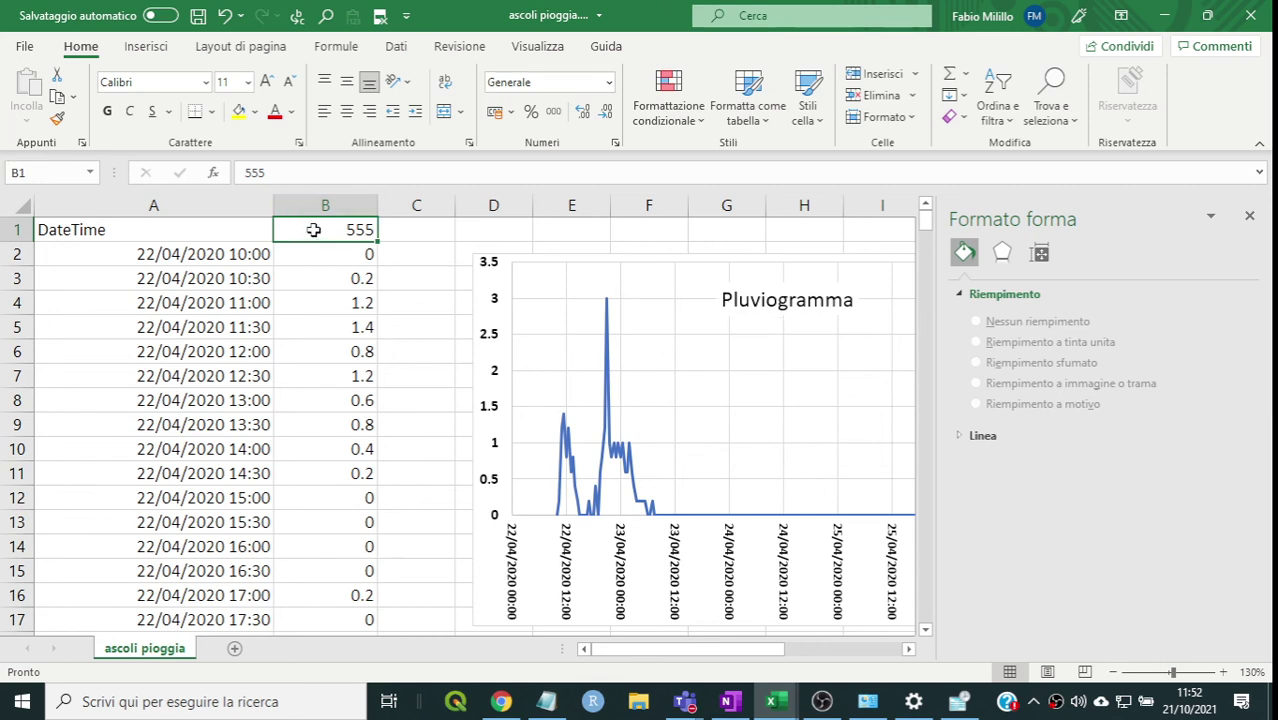
{"action": "type", "text": "h"}
{"action": "key", "text": "Return"}
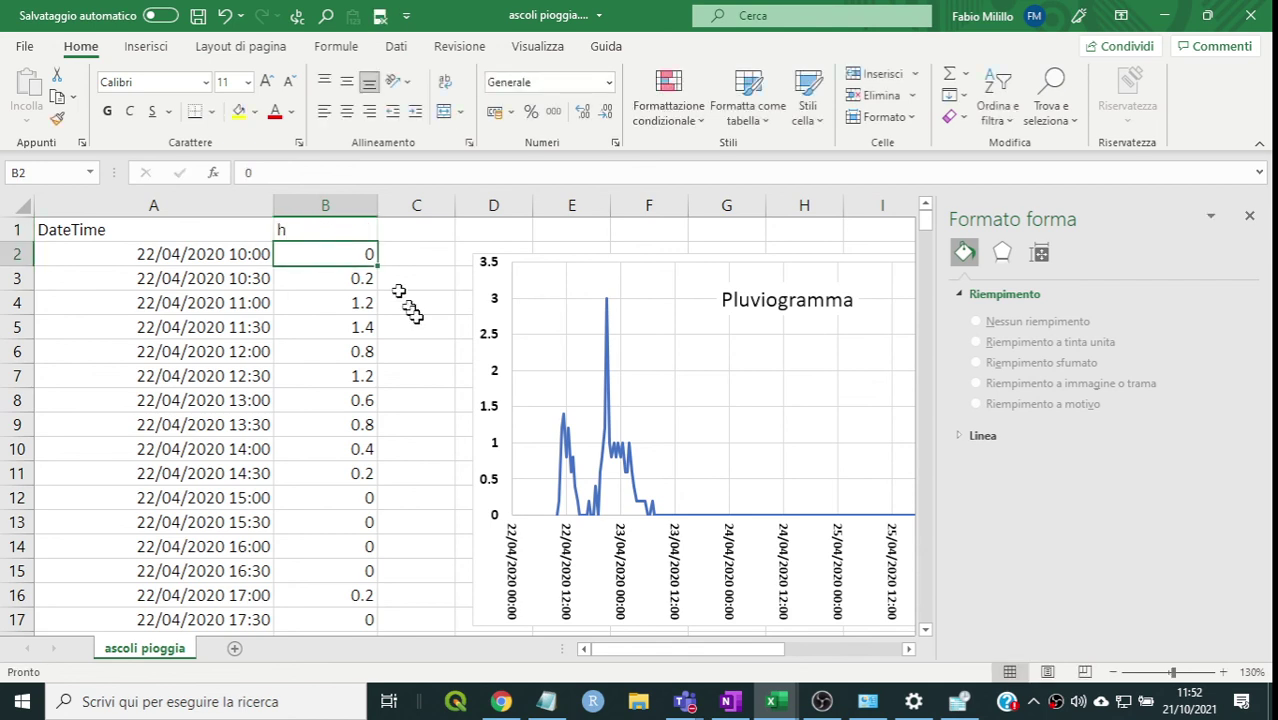
- Close the Formato forma pane and select cell C1
{"action": "left_click", "coordinate": [428, 338]}
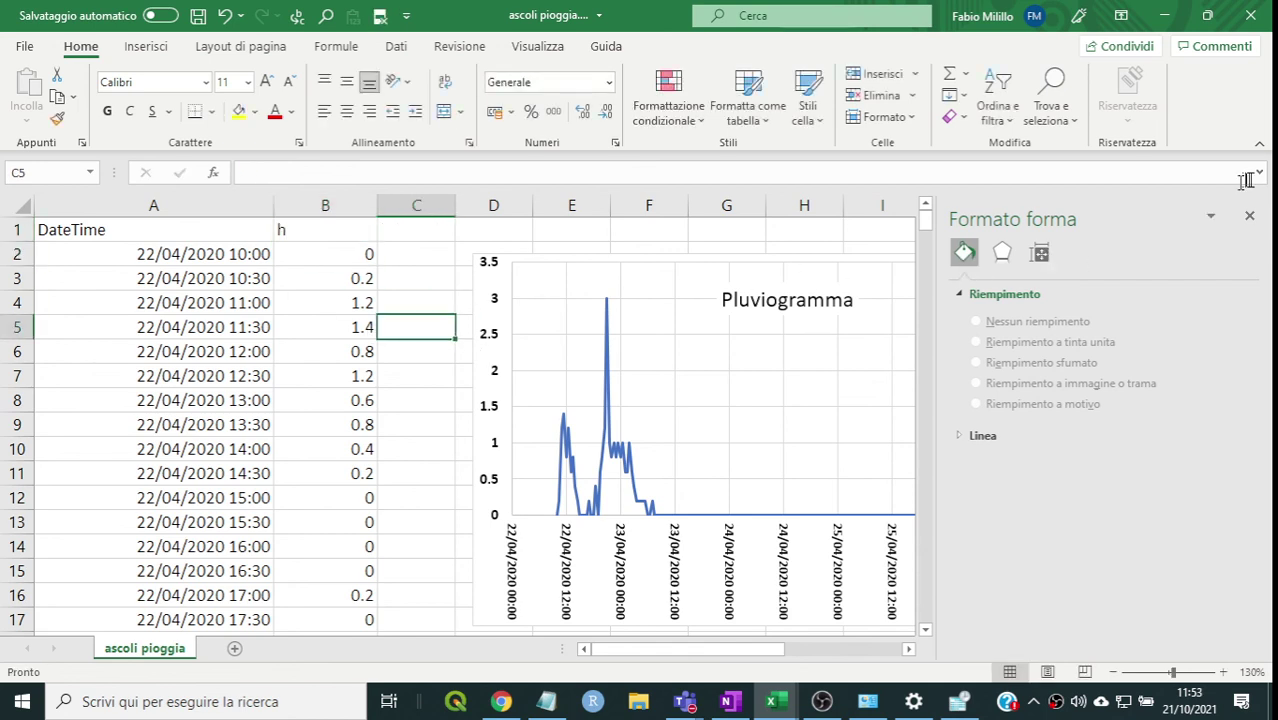
{"action": "left_click", "coordinate": [1250, 216]}
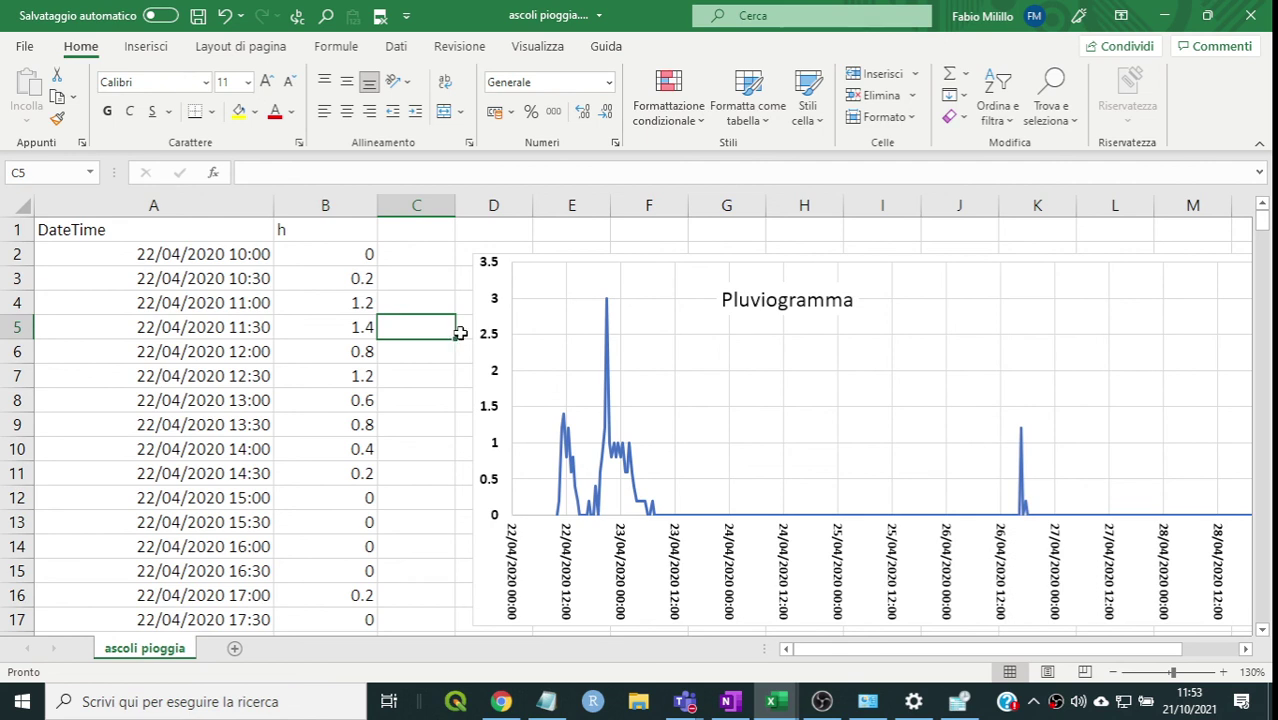
{"action": "left_click", "coordinate": [405, 234]}
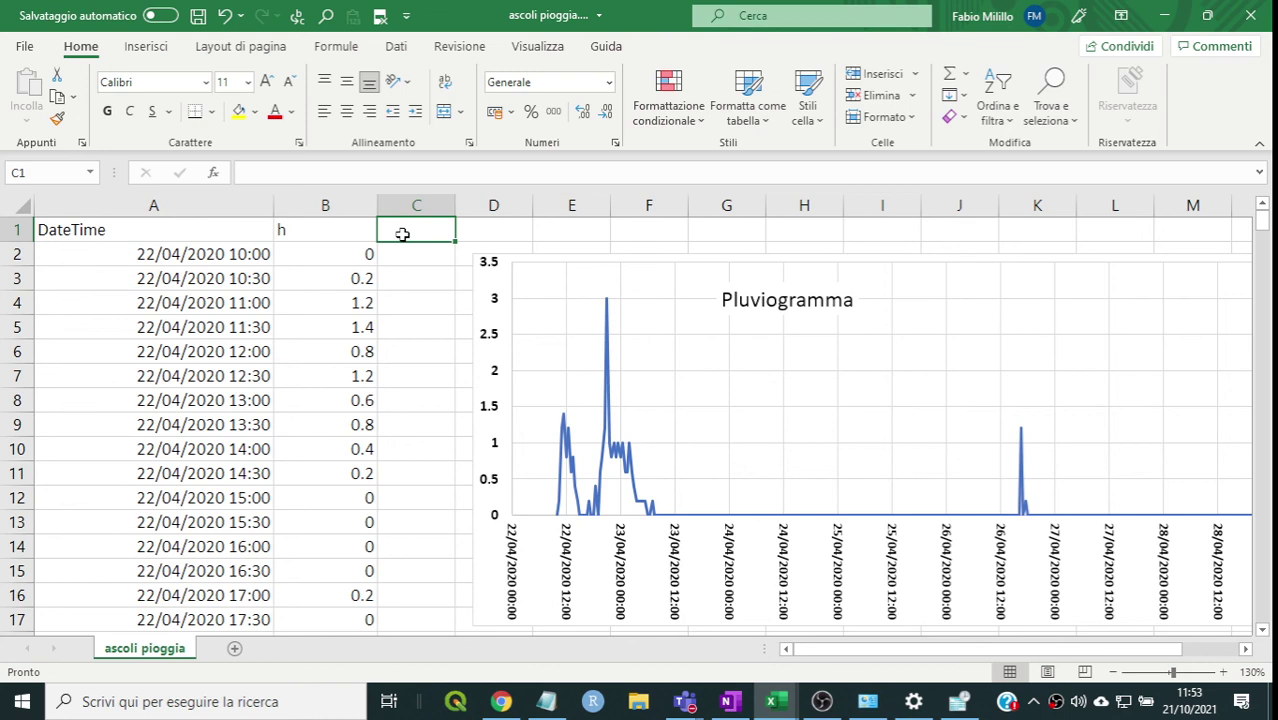
- Enter the heading 'h cumulata' in C1 and widen column C to fit it
{"action": "type", "text": "h cu"}
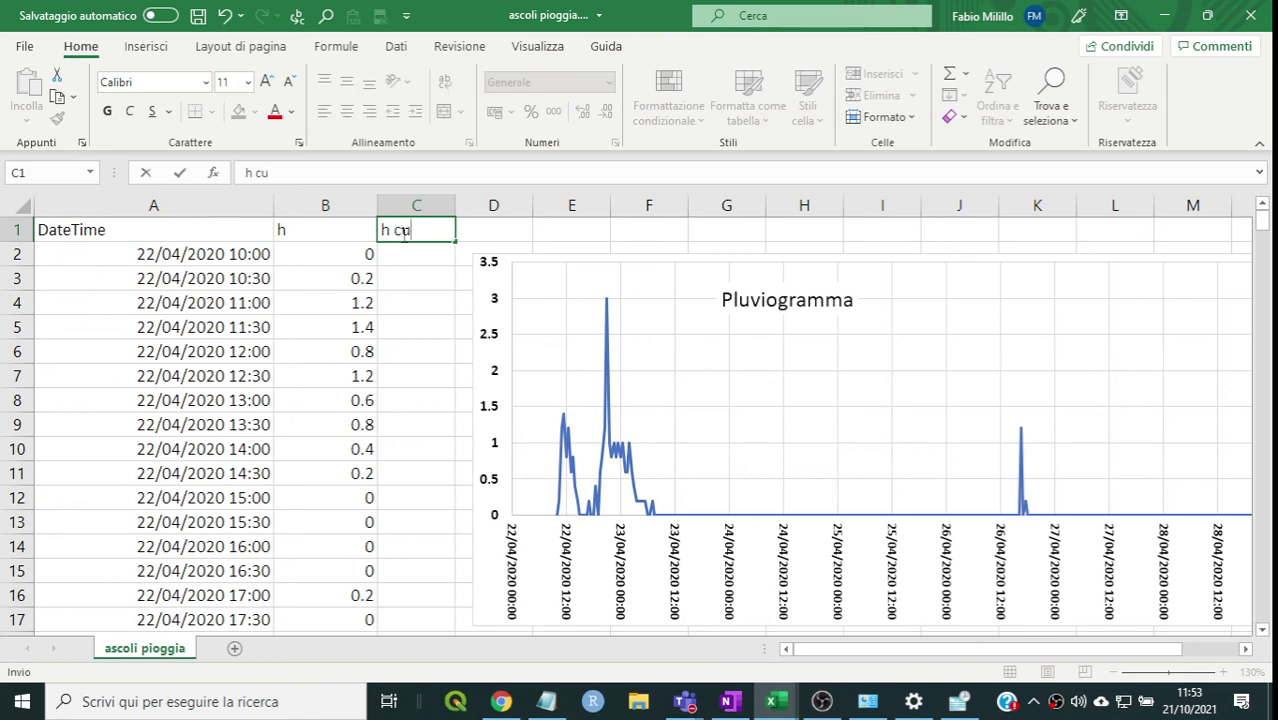
{"action": "type", "text": "mulata"}
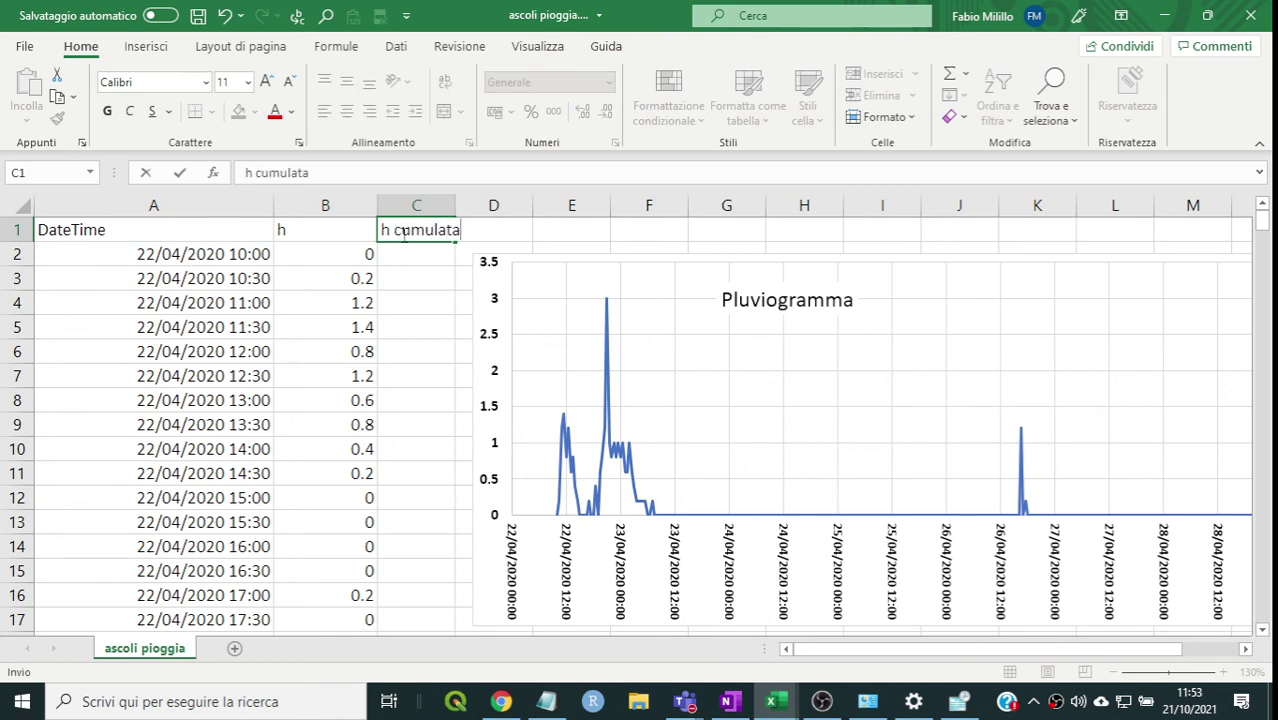
{"action": "key", "text": "Return"}
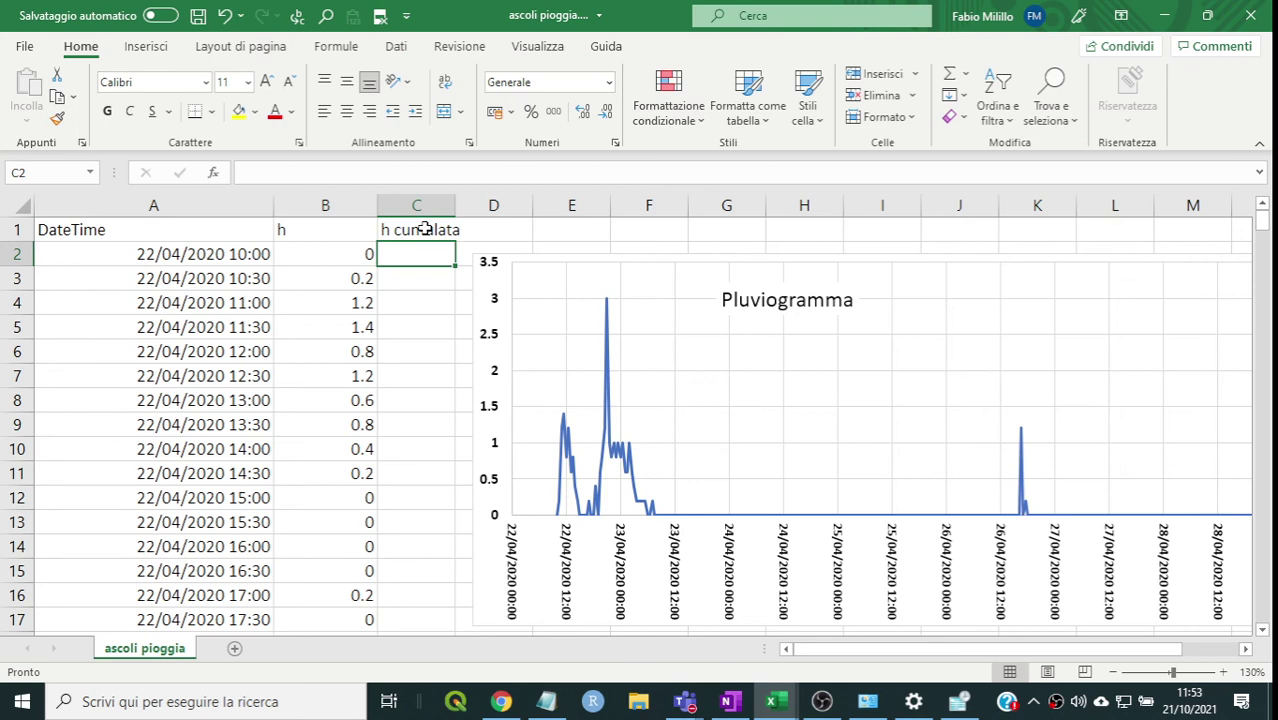
{"action": "left_click_drag", "start_coordinate": [456, 205], "coordinate": [490, 207]}
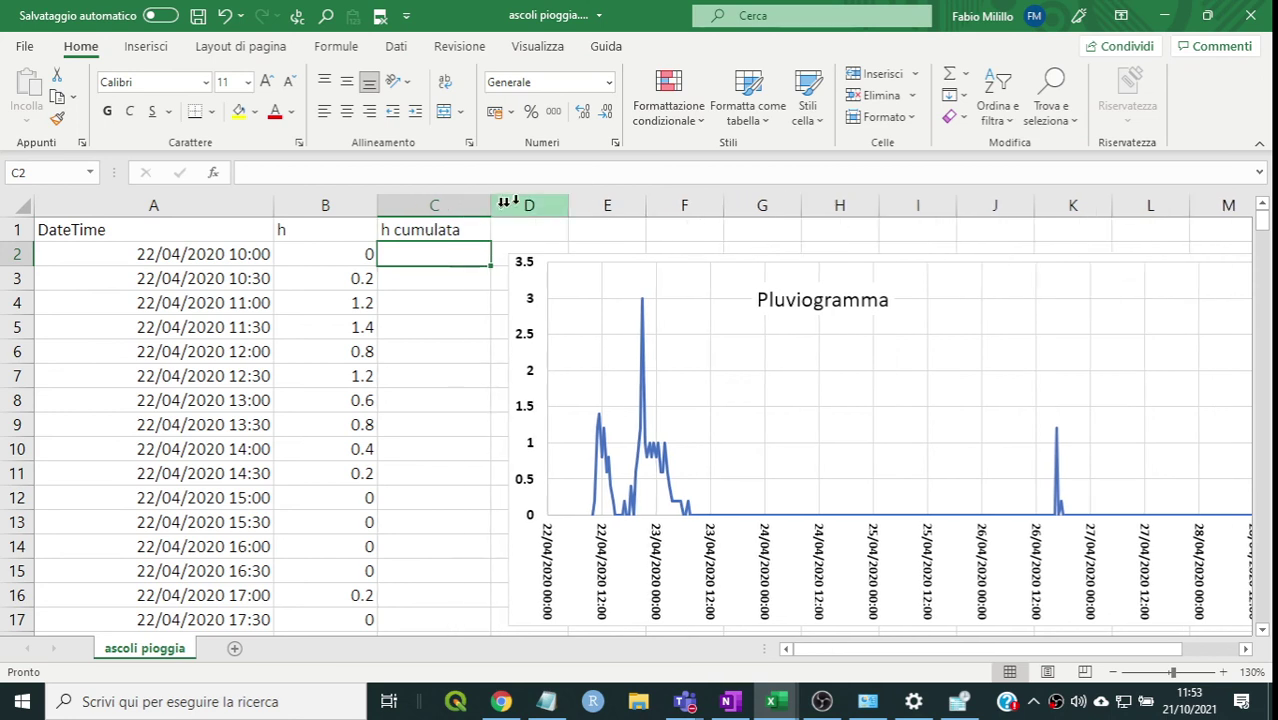
- Shift the Pluviogramma chart right to column E, clear of column C, and select C2
{"action": "left_click", "coordinate": [420, 231]}
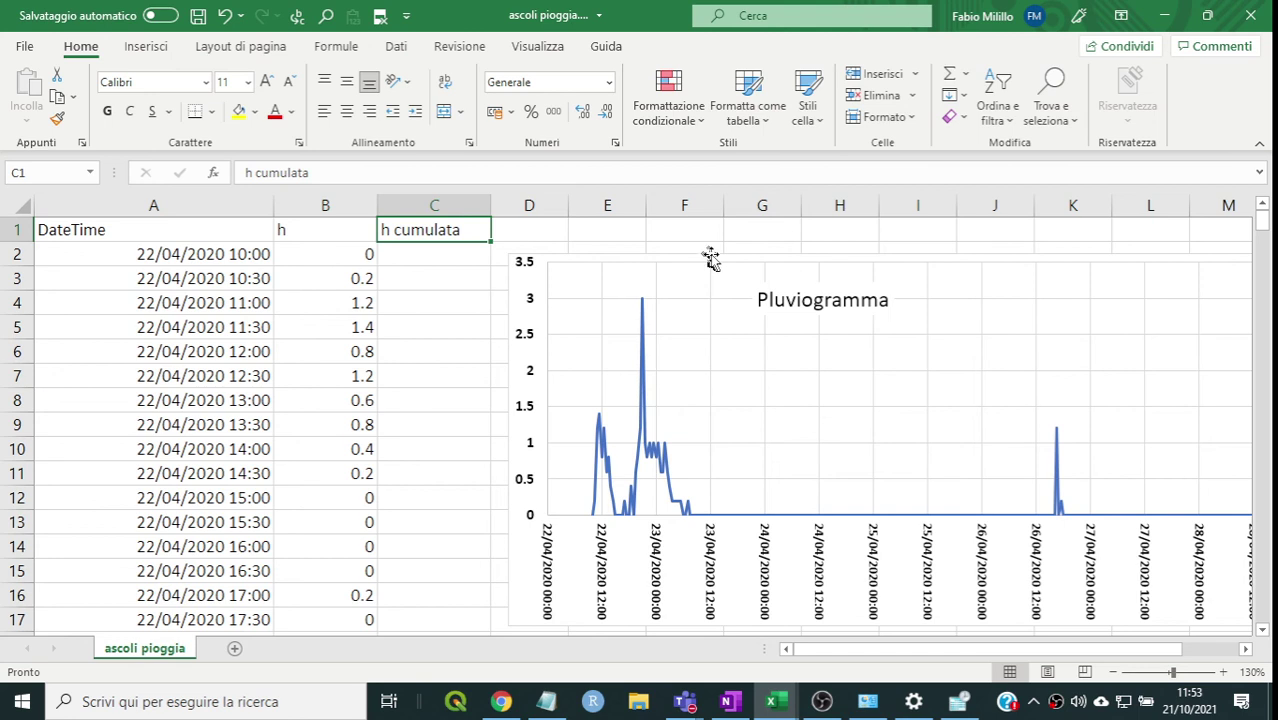
{"action": "left_click_drag", "start_coordinate": [710, 258], "coordinate": [813, 263]}
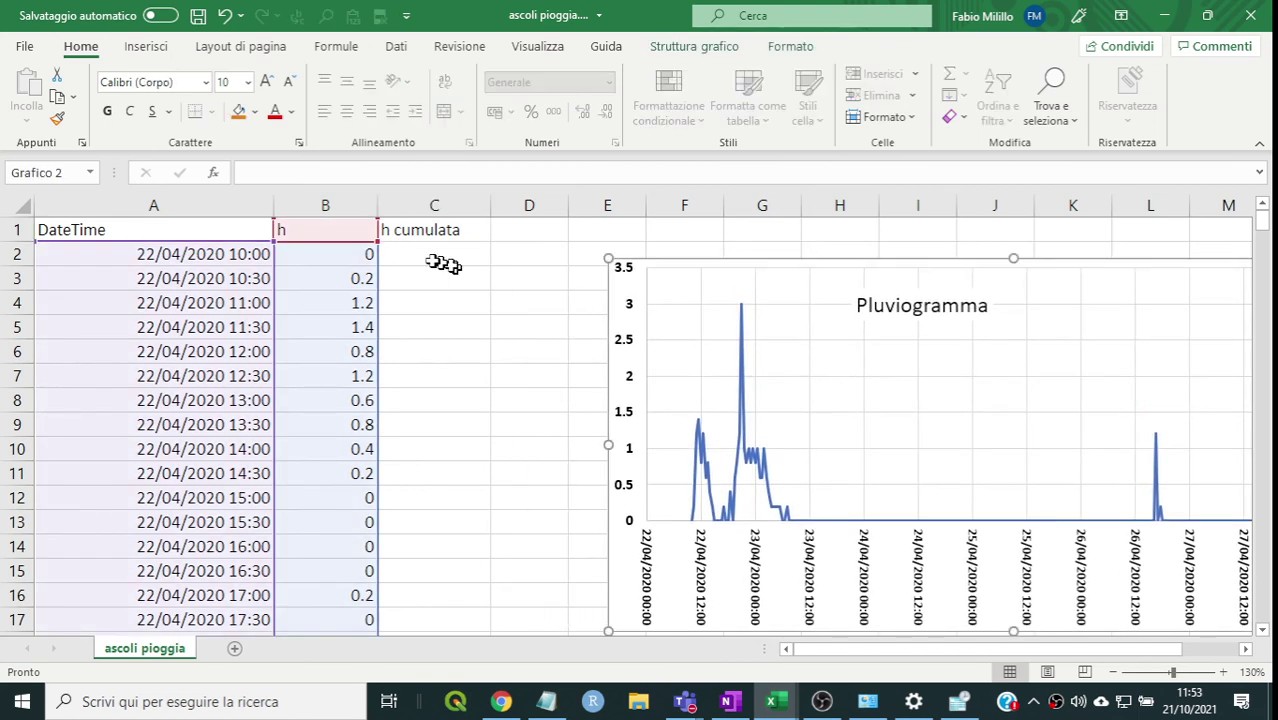
{"action": "left_click", "coordinate": [401, 256]}
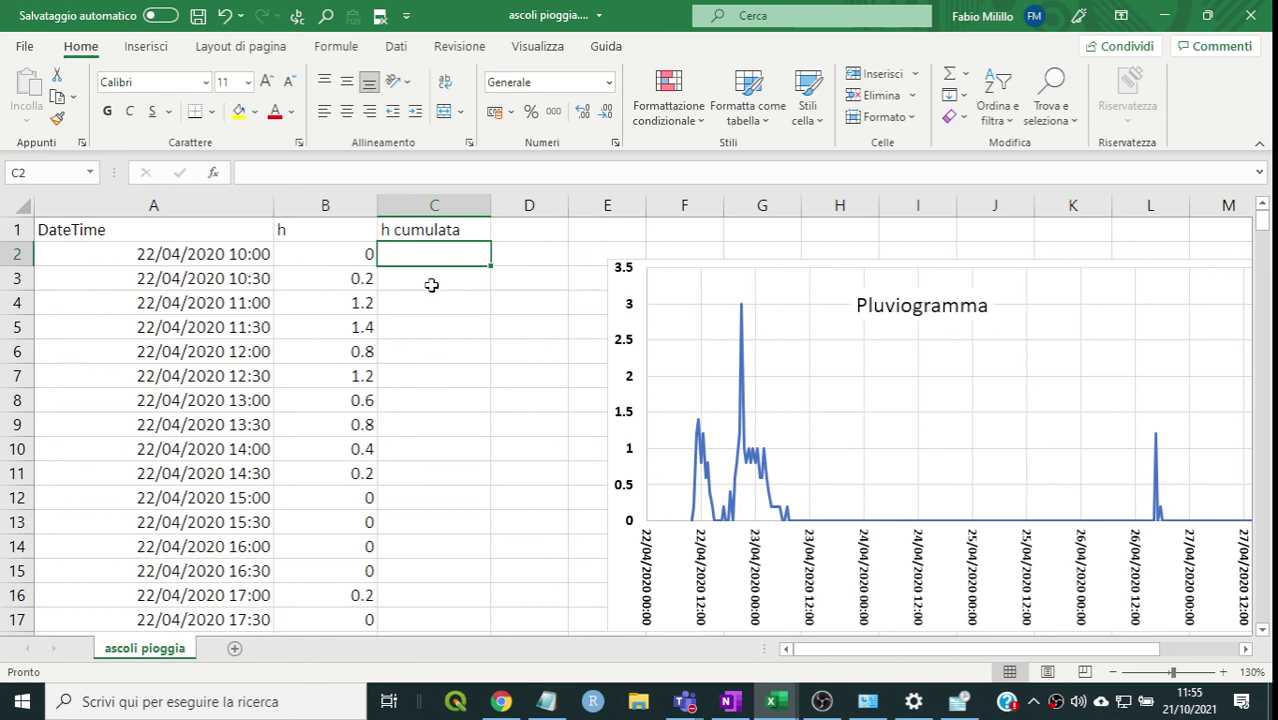
- Enter =SOMMA(B2:B3) in C3 under h cumulata, giving 0.2
{"action": "left_click", "coordinate": [431, 285]}
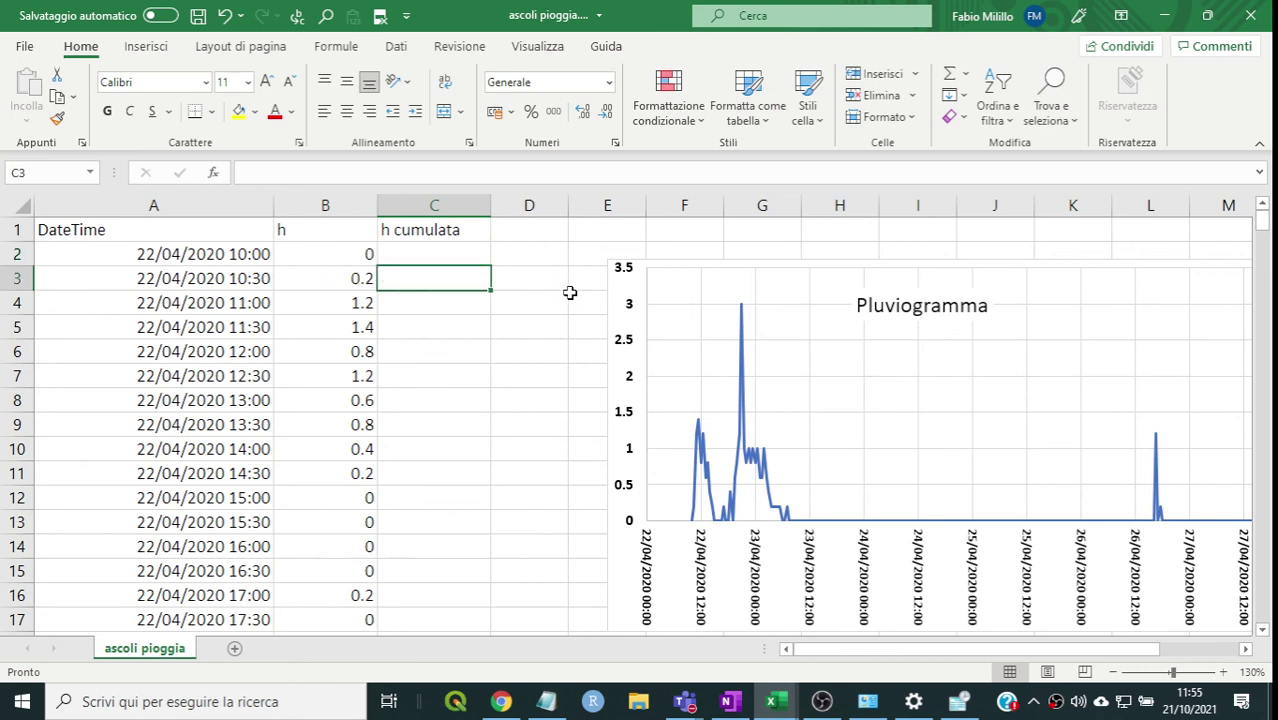
{"action": "type", "text": "="}
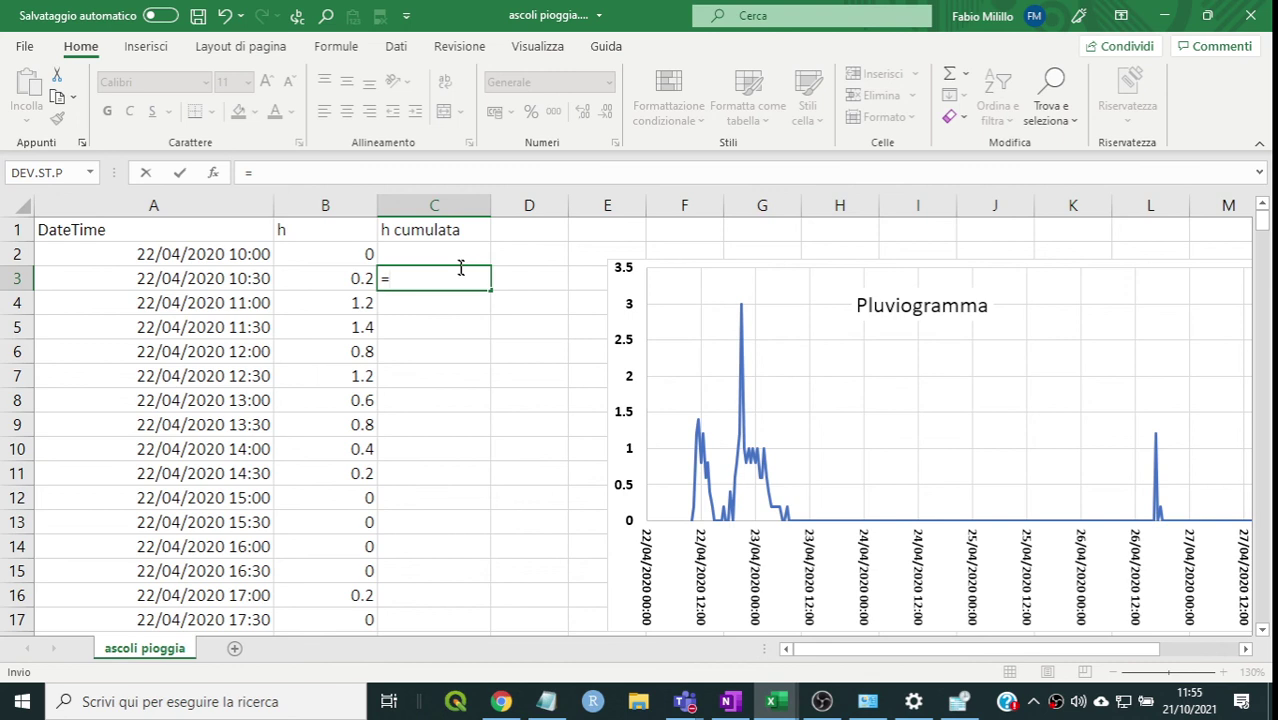
{"action": "type", "text": "s"}
{"action": "type", "text": "omma"}
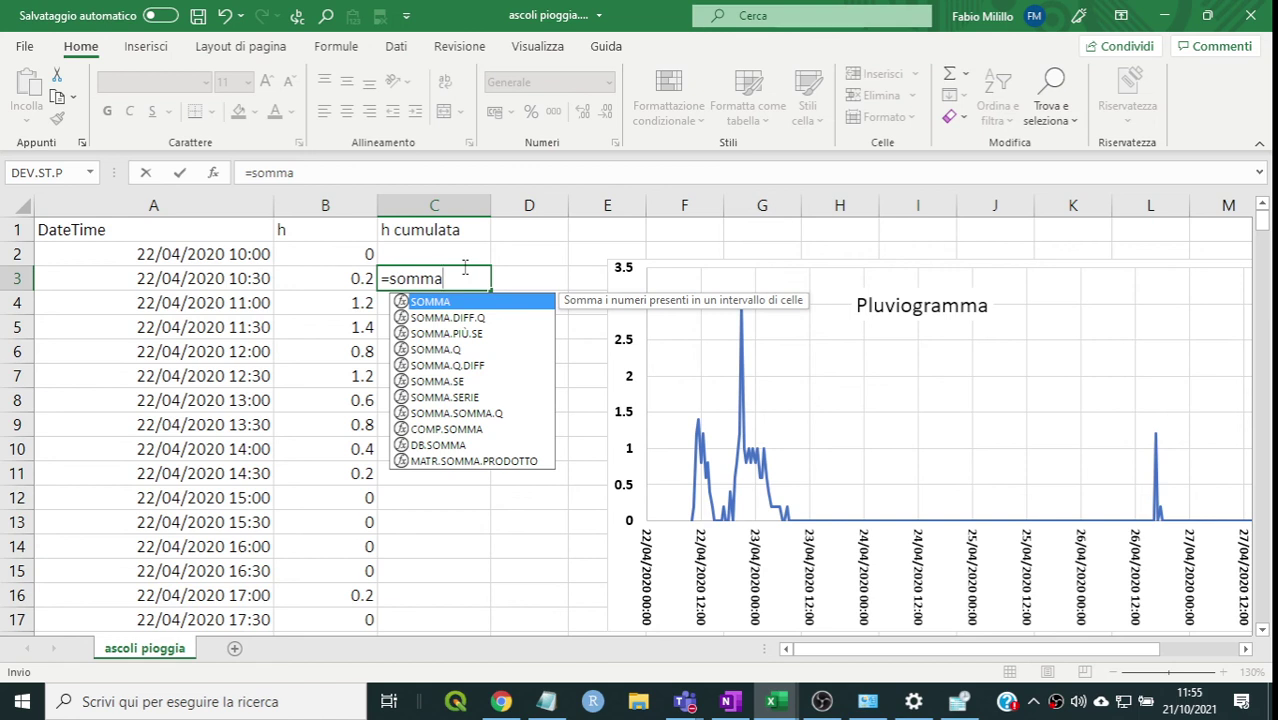
{"action": "type", "text": "("}
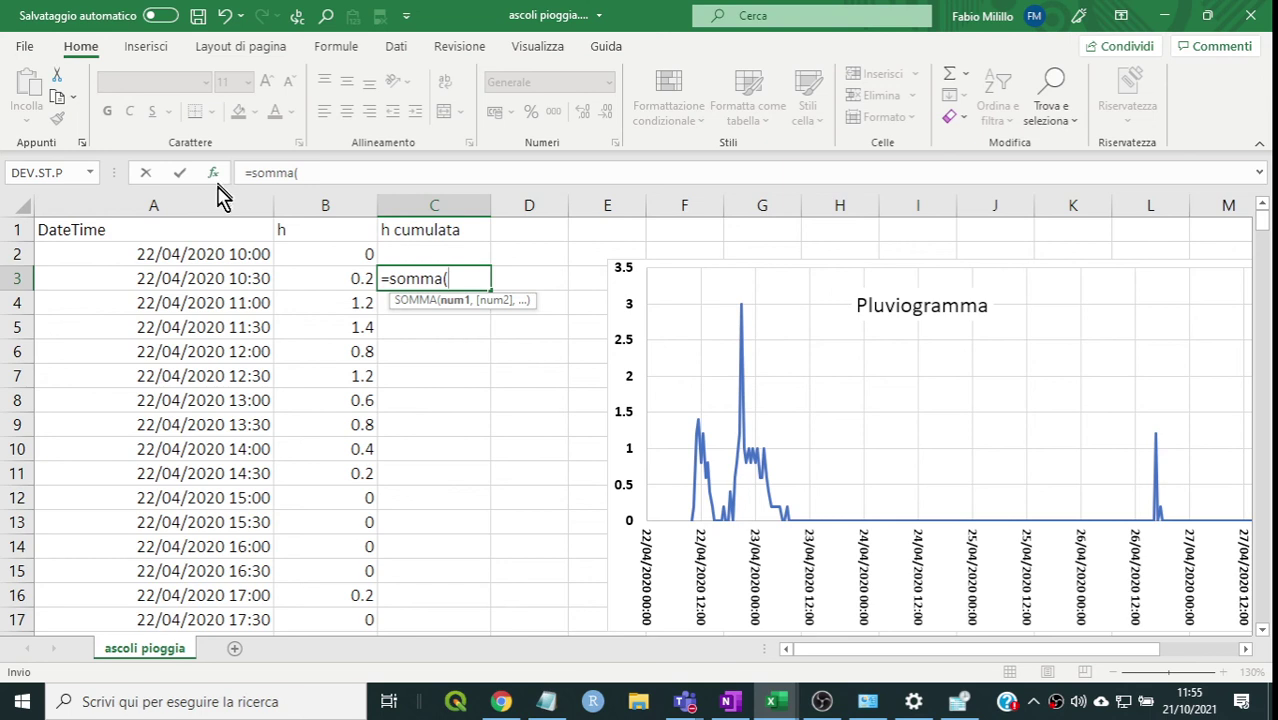
{"action": "left_click_drag", "start_coordinate": [329, 256], "coordinate": [332, 273]}
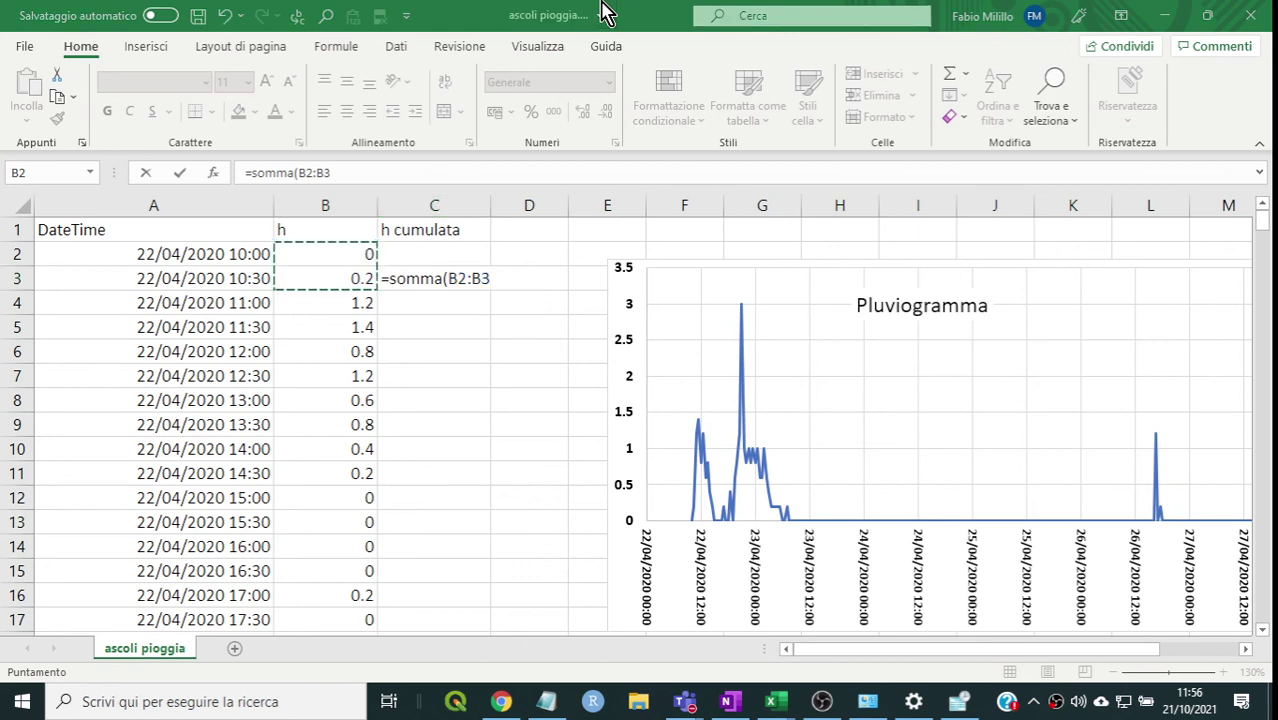
{"action": "left_click", "coordinate": [416, 278]}
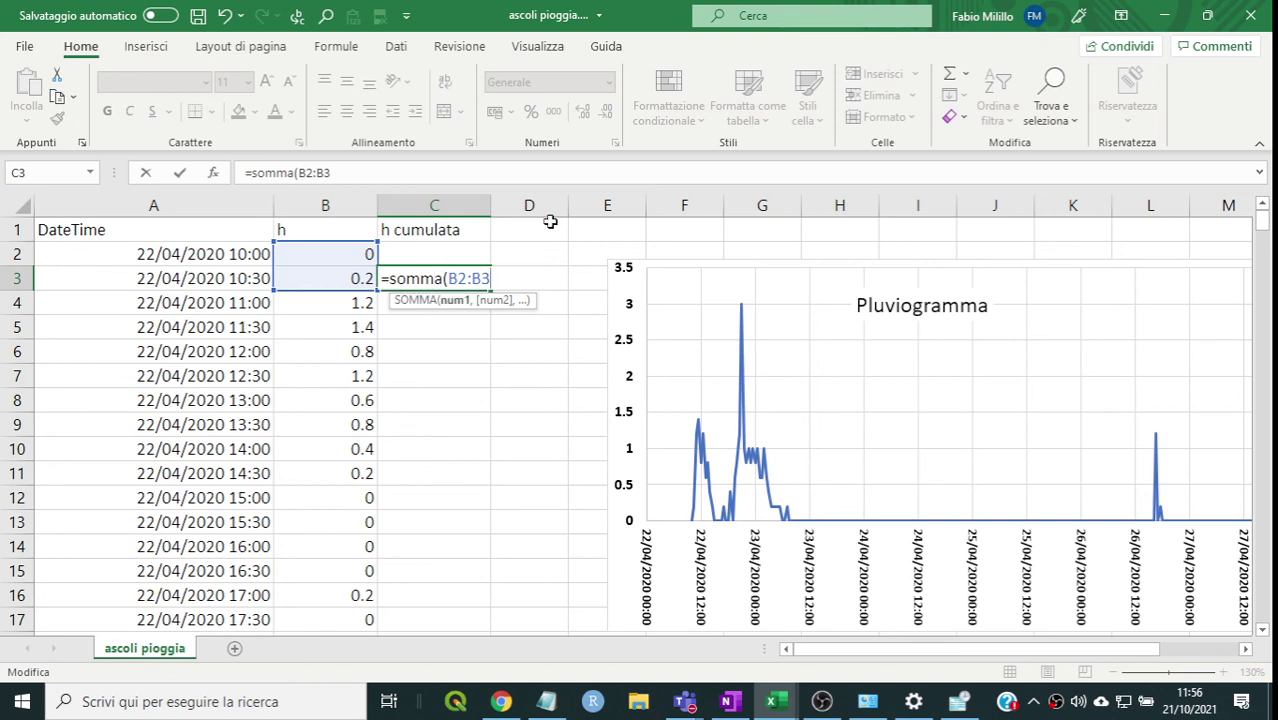
{"action": "type", "text": ")"}
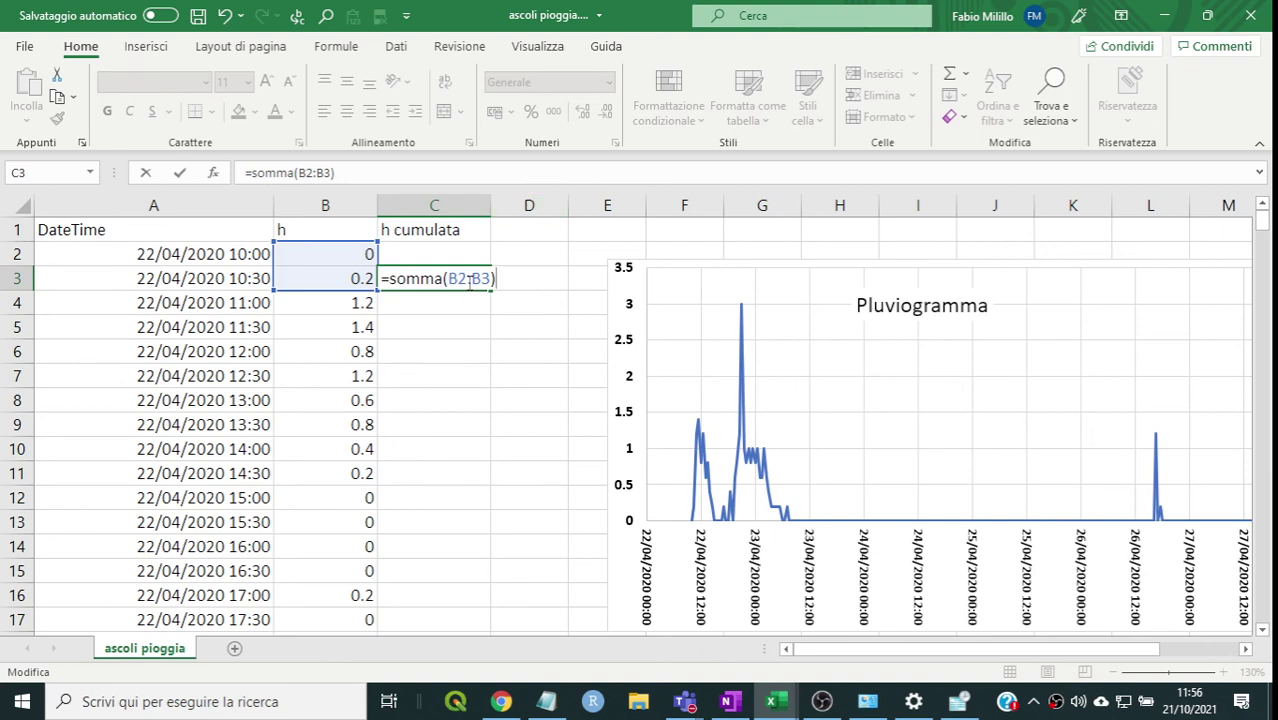
{"action": "key", "text": "Return"}
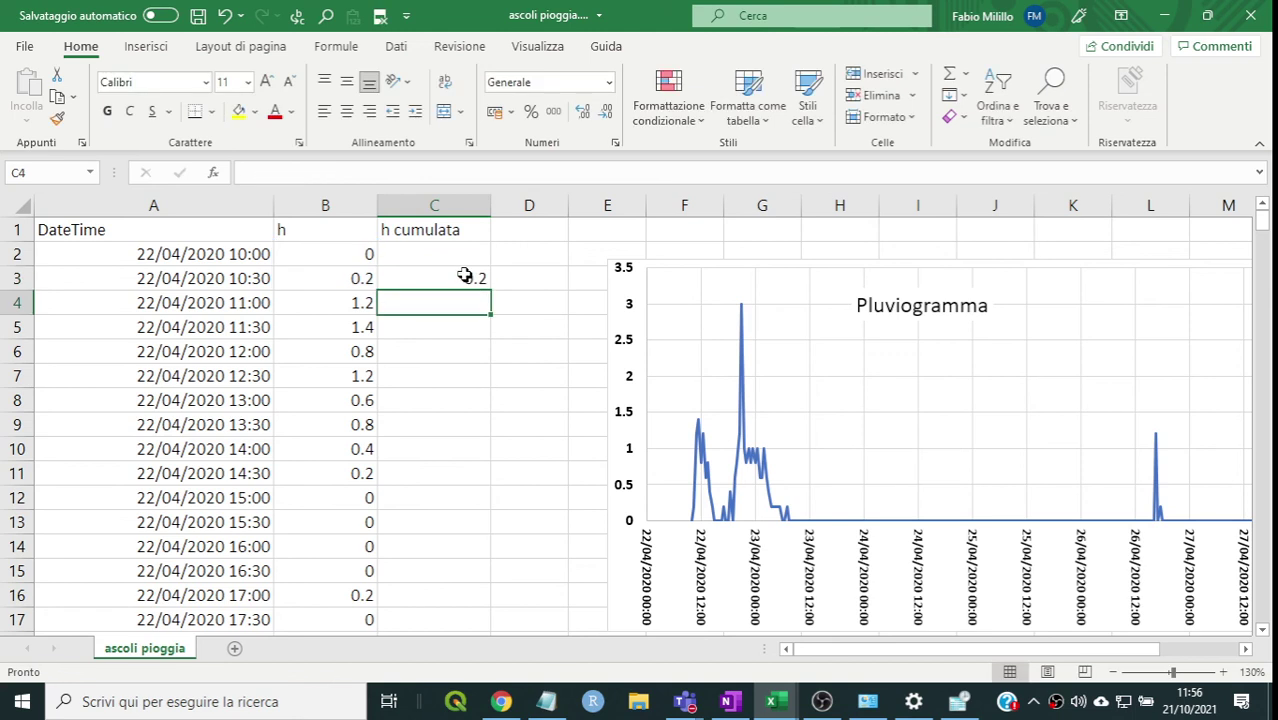
{"action": "left_click", "coordinate": [452, 280]}
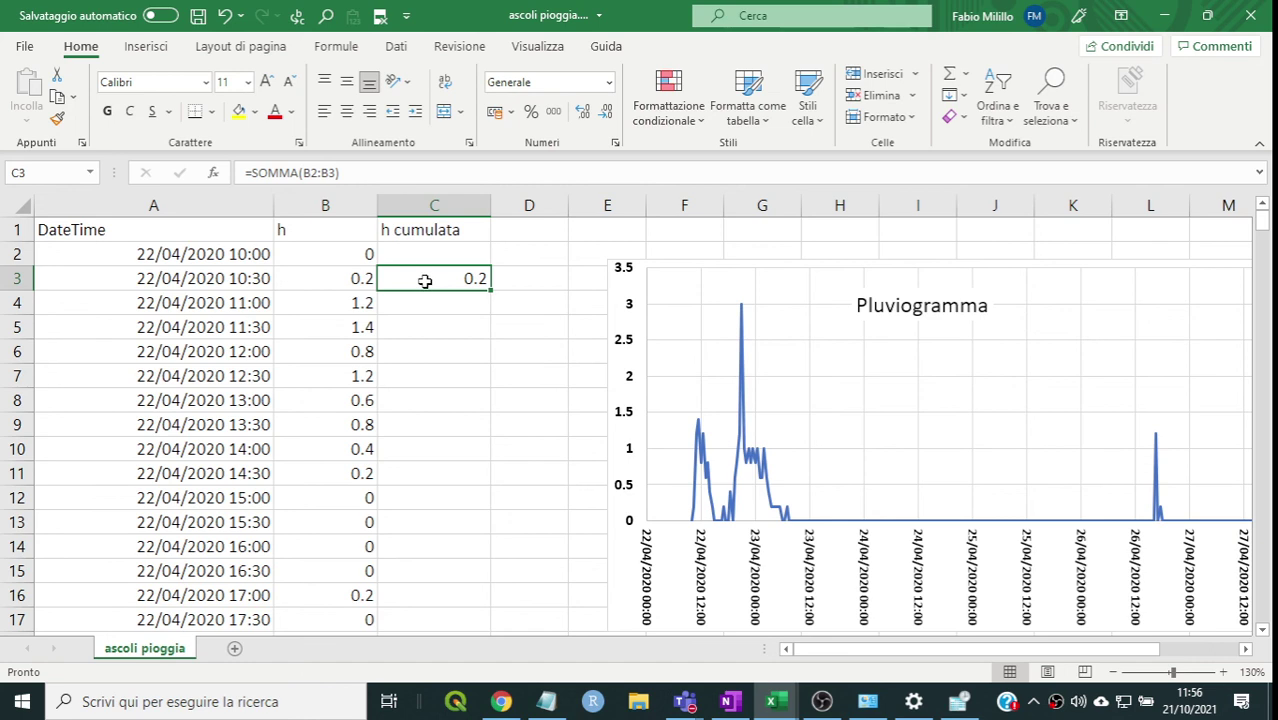
- Reopen C3's =SOMMA(B2:B3) formula to inspect its range, then confirm it unchanged
{"action": "double_click", "coordinate": [423, 279]}
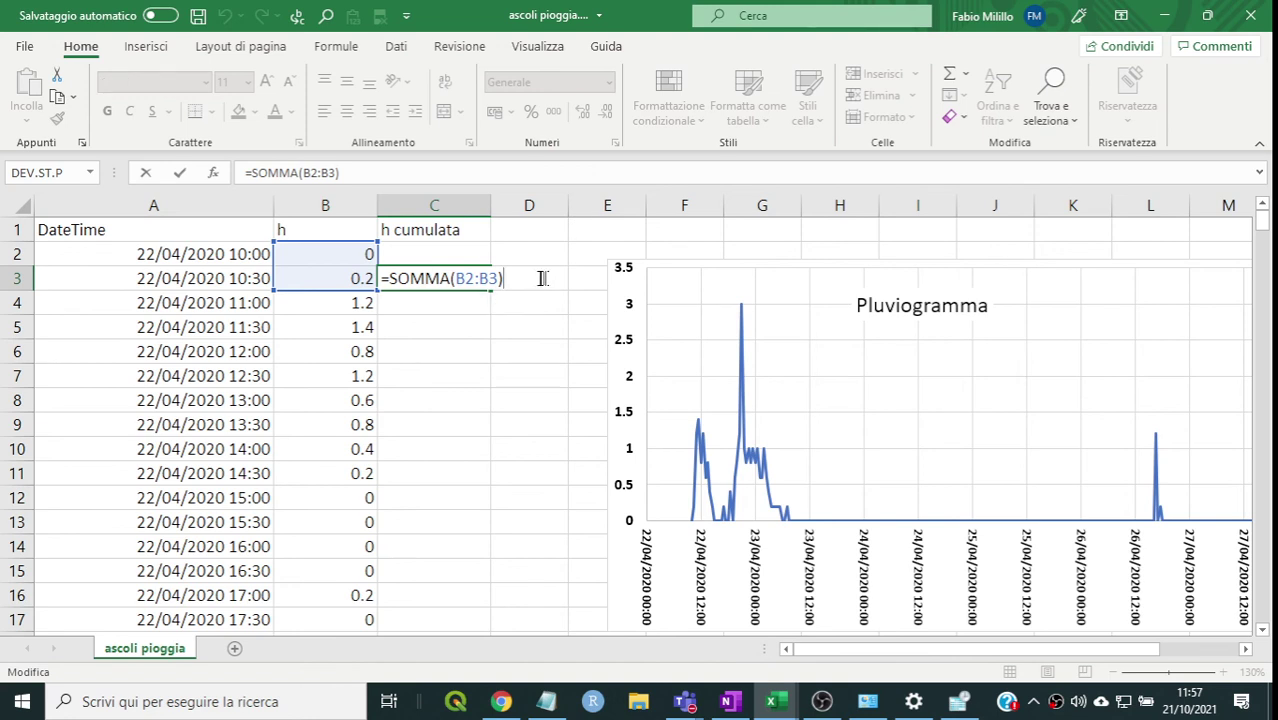
{"action": "key", "text": "Return"}
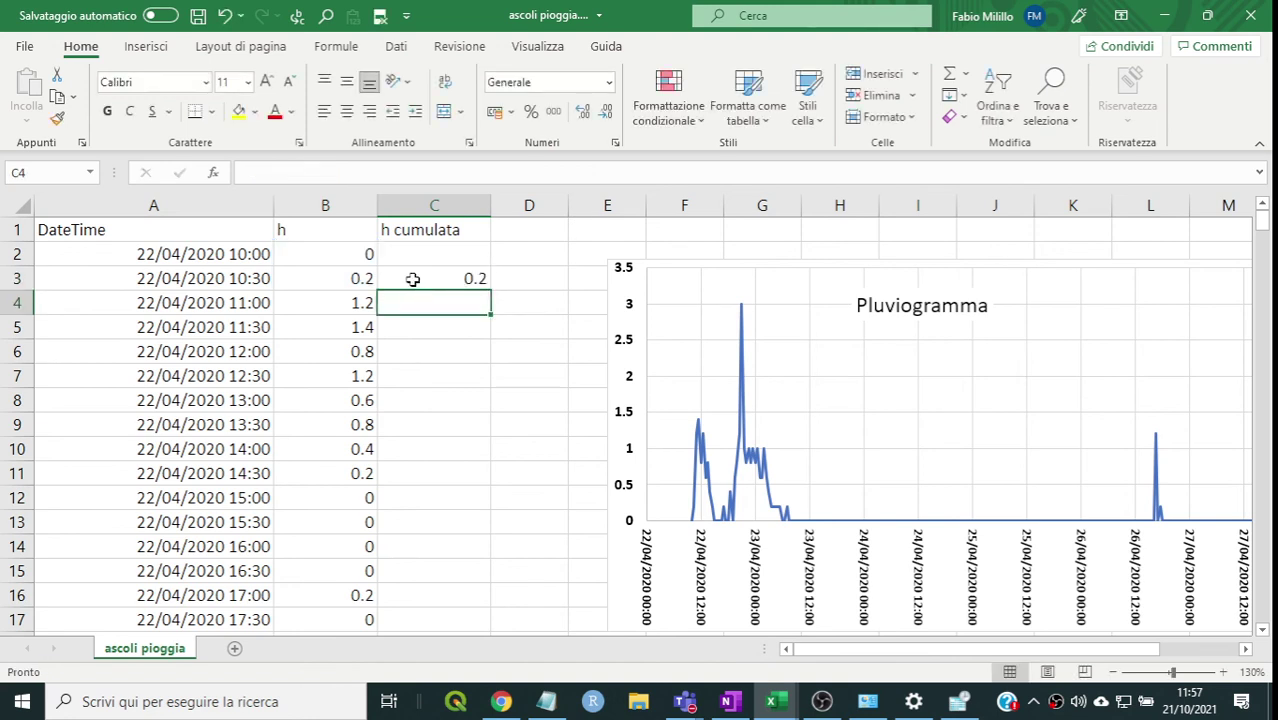
{"action": "left_click", "coordinate": [418, 279]}
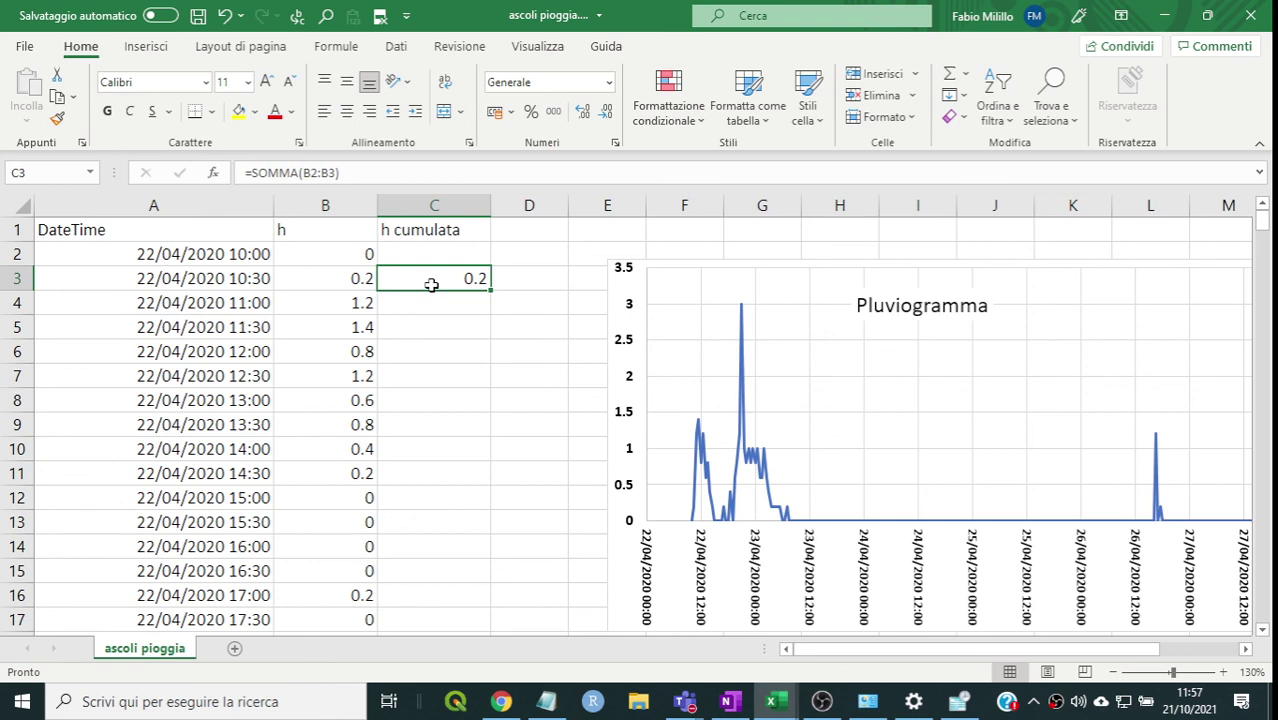
- Copy C3's formula down to C17, producing rolling sums like 1.4 and 2.6
{"action": "key", "text": "ctrl+c"}
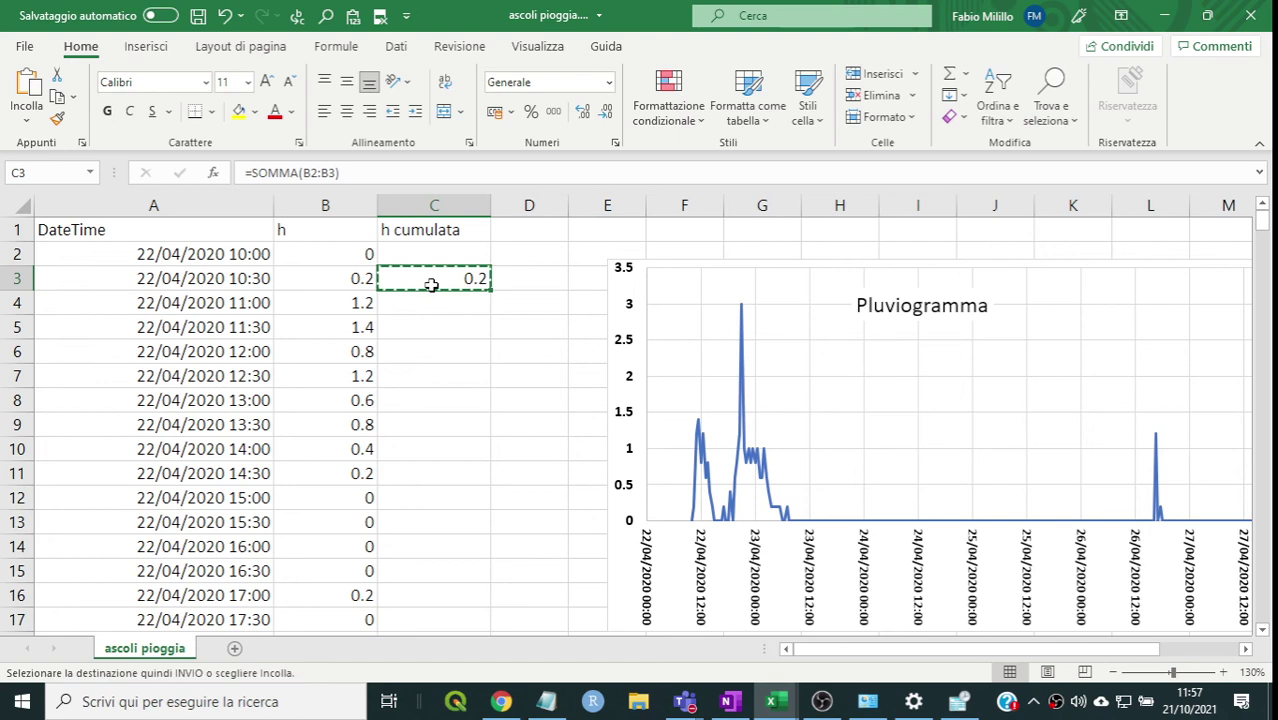
{"action": "key", "text": "shift+Down"}
{"action": "key", "text": "shift+Down"}
{"action": "key", "text": "shift+Down"}
{"action": "key", "text": "shift+Down"}
{"action": "key", "text": "shift+Down"}
{"action": "key", "text": "shift+Down"}
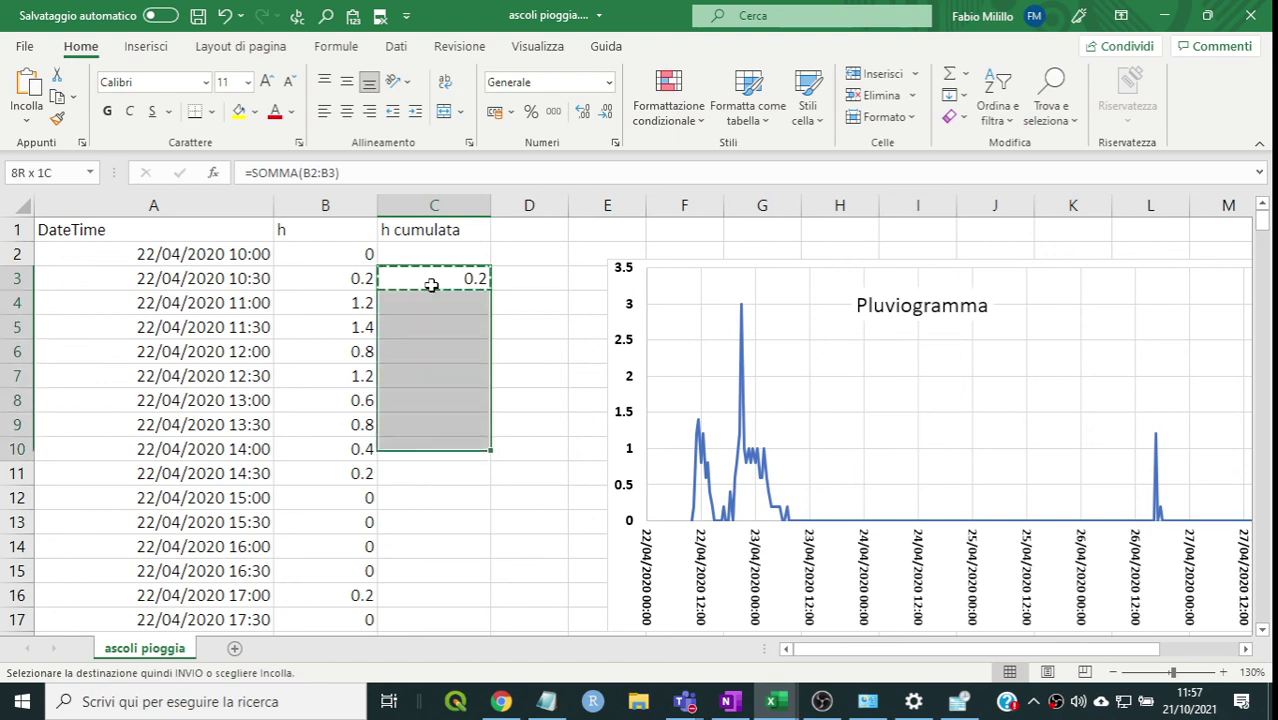
{"action": "key", "text": "shift+Down"}
{"action": "key", "text": "shift+Down"}
{"action": "key", "text": "shift+Down"}
{"action": "key", "text": "shift+Down"}
{"action": "key", "text": "shift+Down"}
{"action": "key", "text": "shift+Down"}
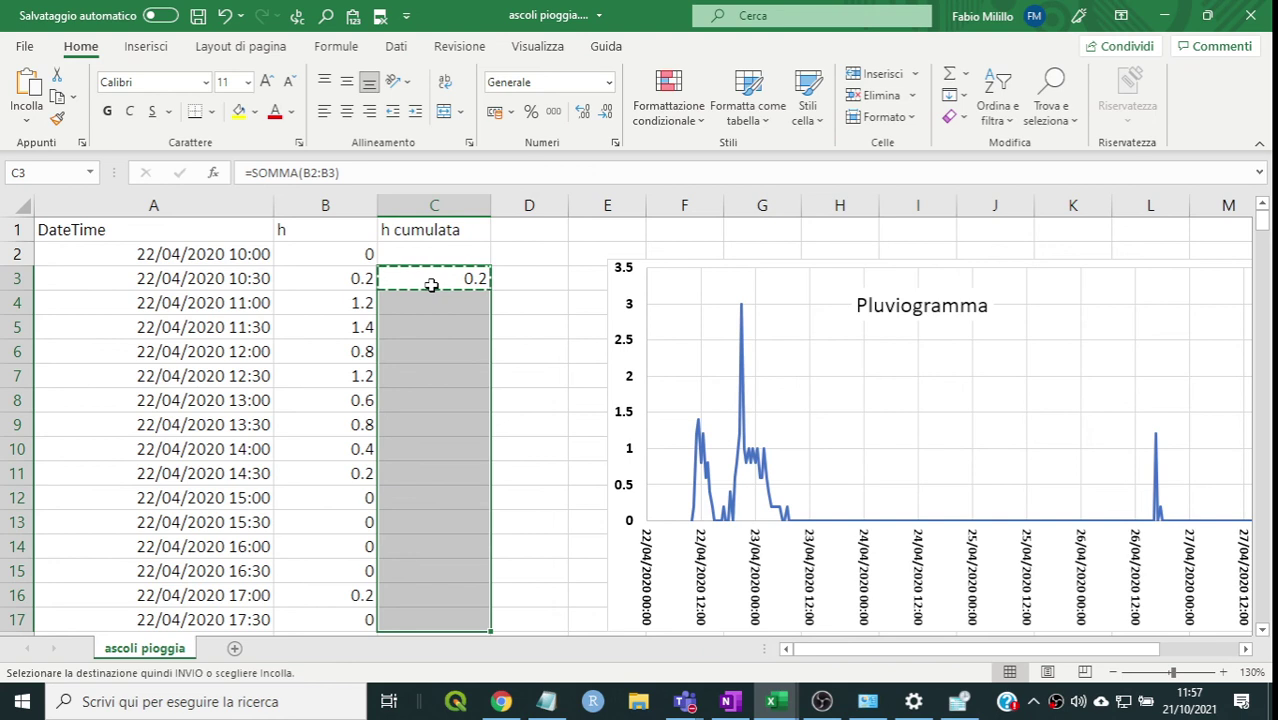
{"action": "key", "text": "ctrl+v"}
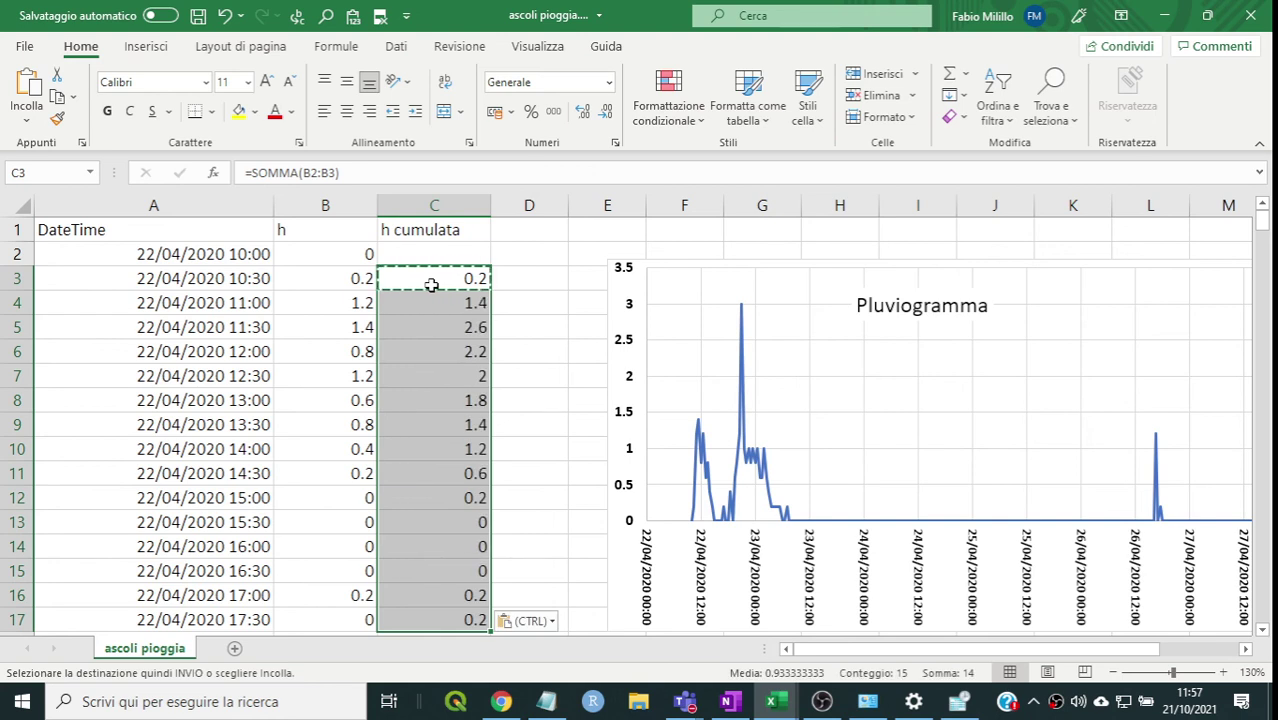
{"action": "key", "text": "Escape"}
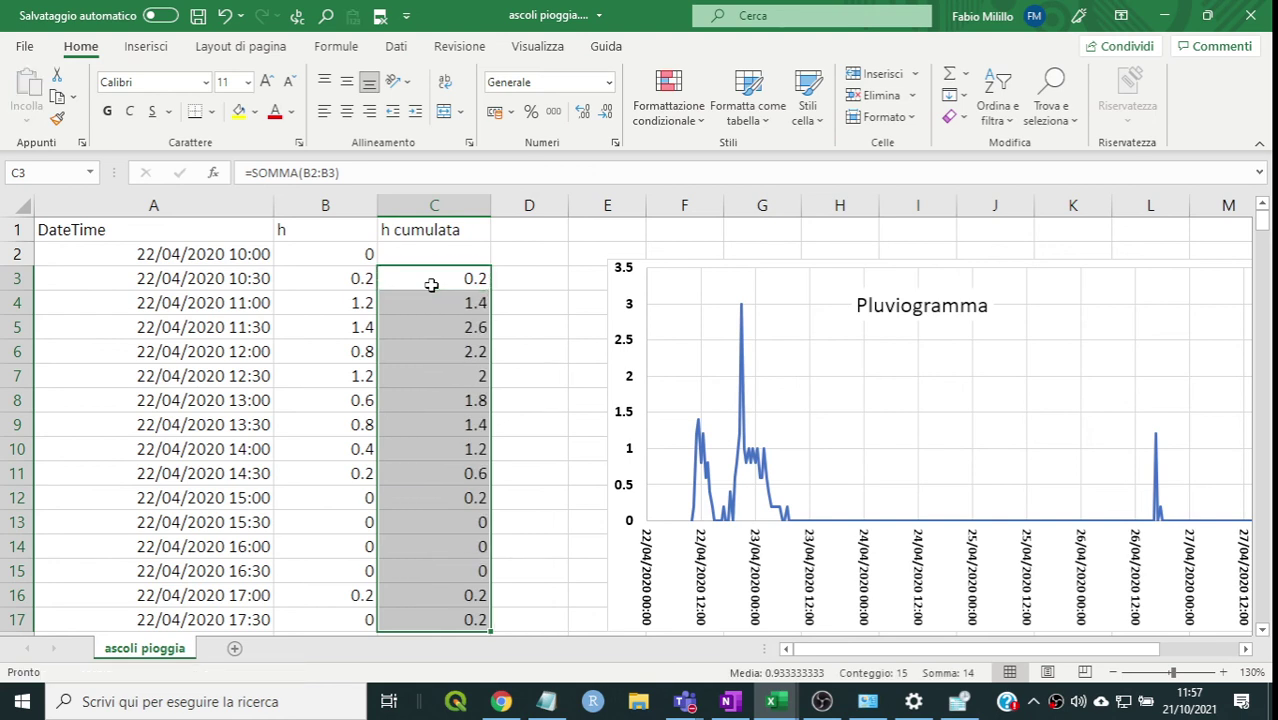
{"action": "left_click", "coordinate": [543, 370]}
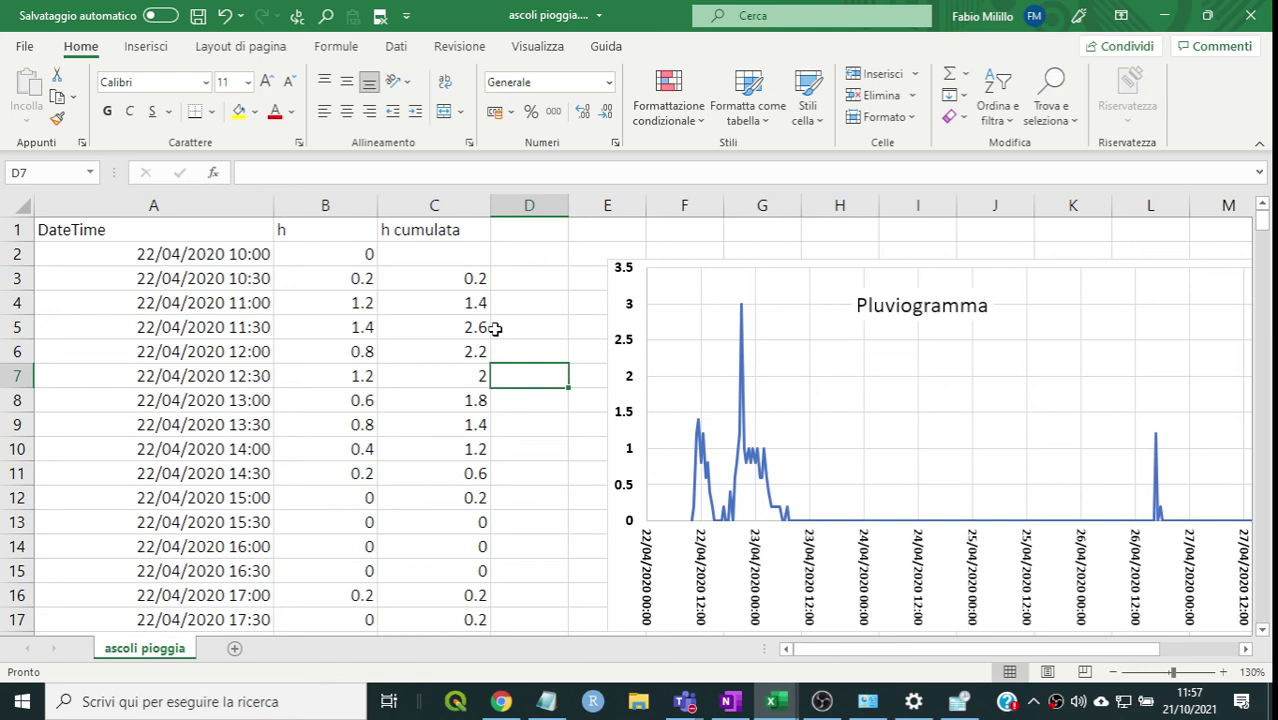
- Inspect C3's =SOMMA(B2:B3) formula, then zoom the sheet to 286%
{"action": "left_click", "coordinate": [430, 280]}
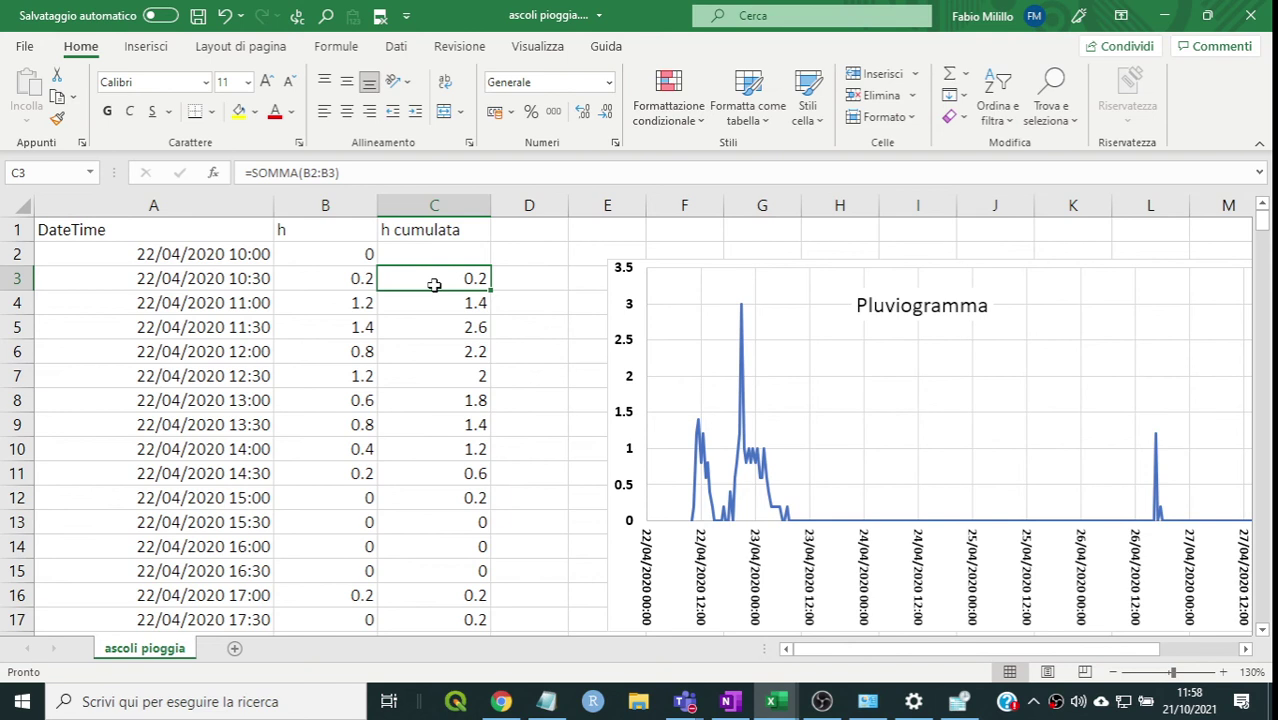
{"action": "double_click", "coordinate": [434, 285]}
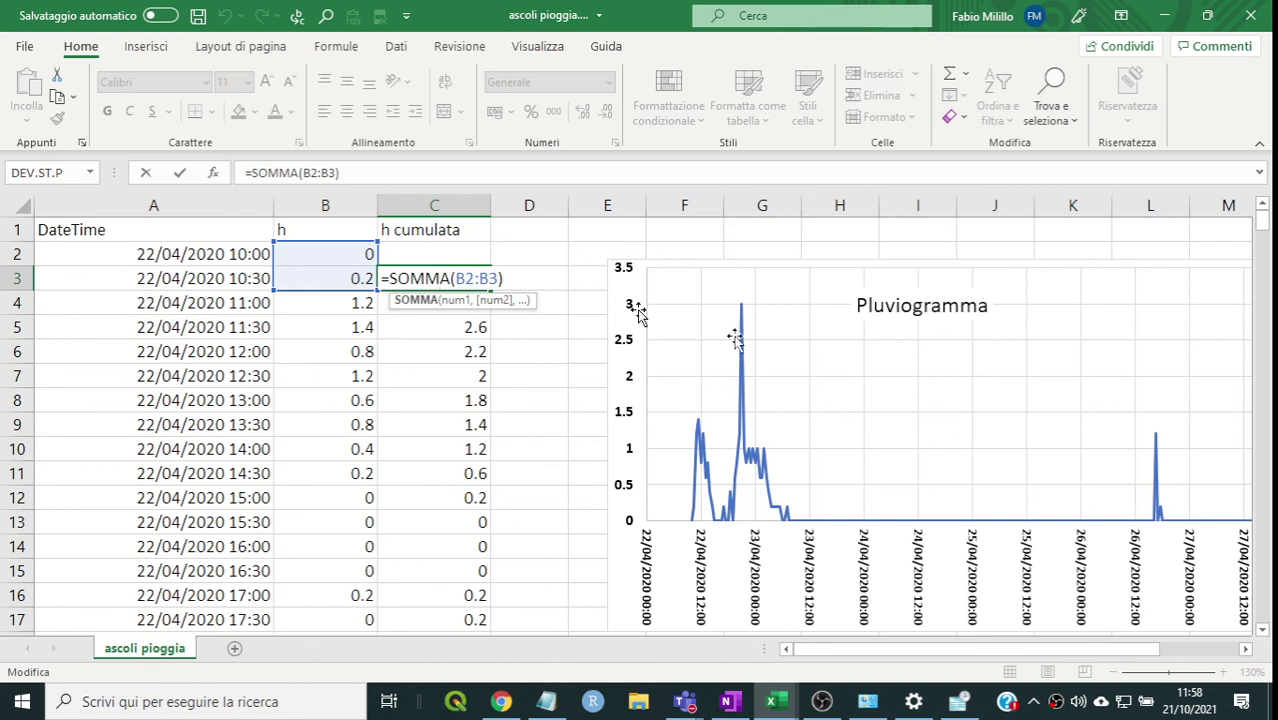
{"action": "key", "text": "ctrl+Return"}
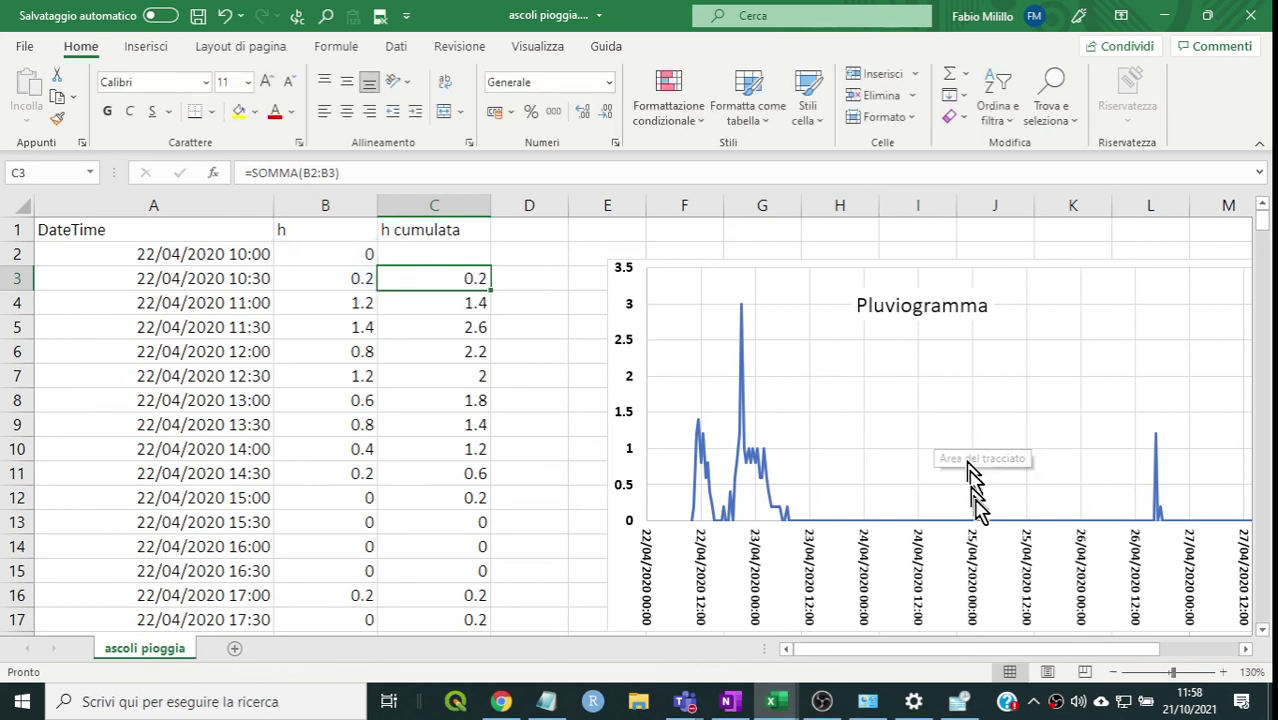
{"action": "left_click", "coordinate": [1196, 672]}
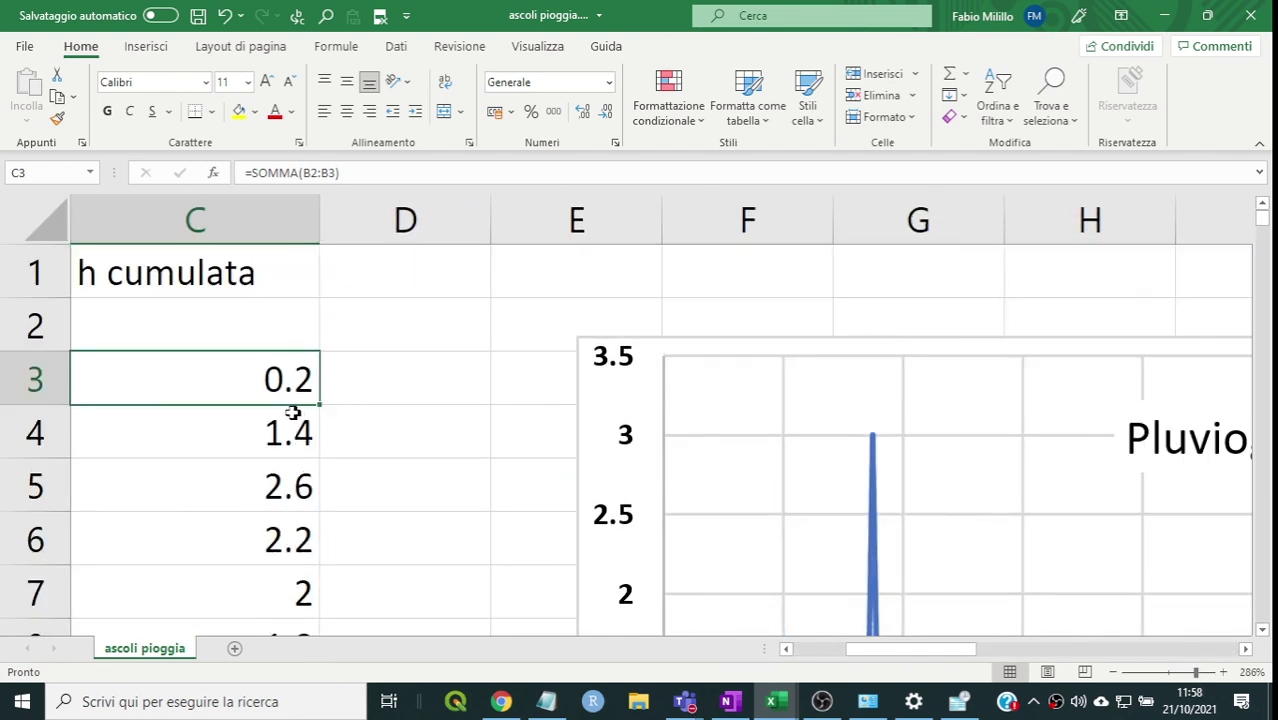
- Show C3's formula in edit mode, switching briefly to OBS and back to the ascoli pioggia workbook
{"action": "double_click", "coordinate": [205, 390]}
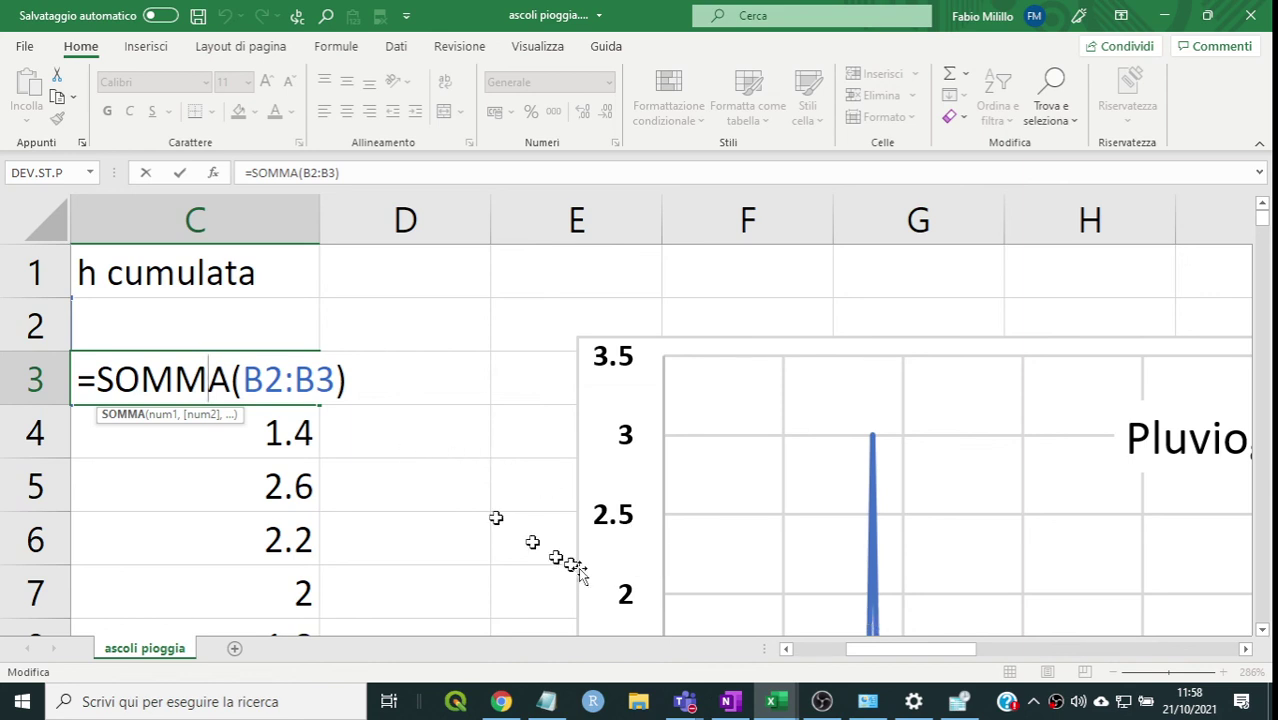
{"action": "left_click", "coordinate": [821, 701]}
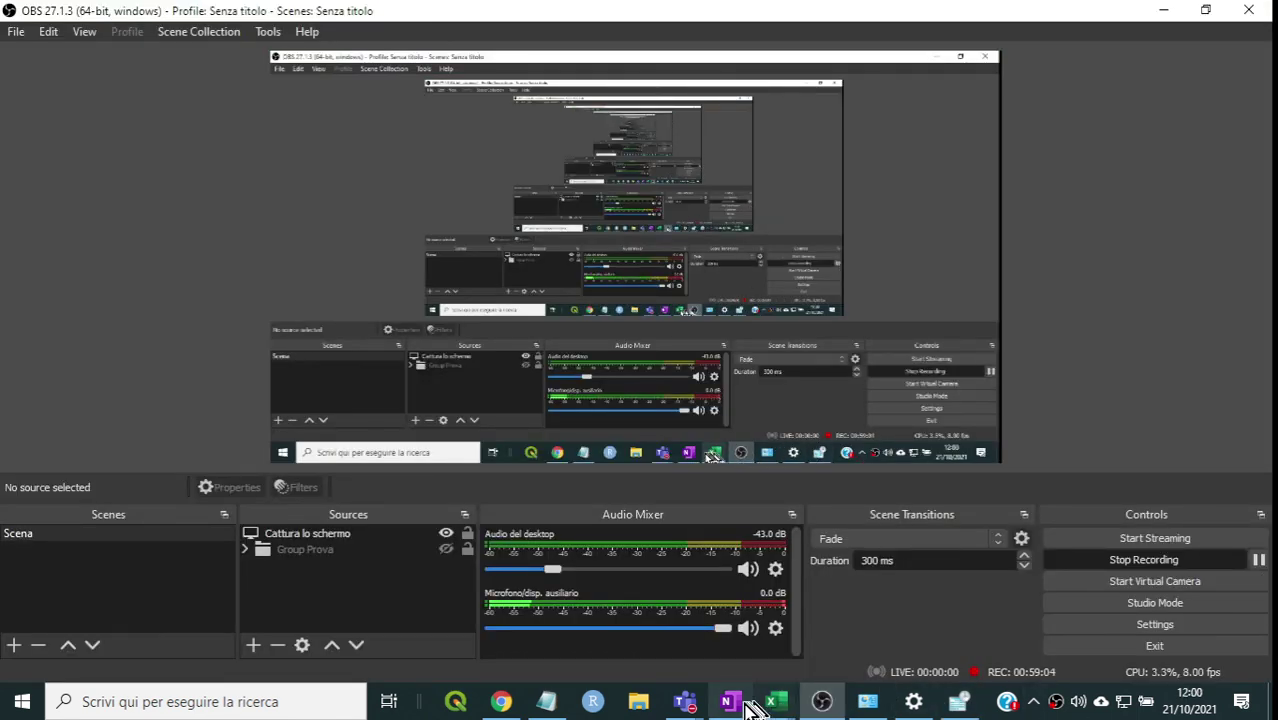
{"action": "mouse_move", "coordinate": [786, 707]}
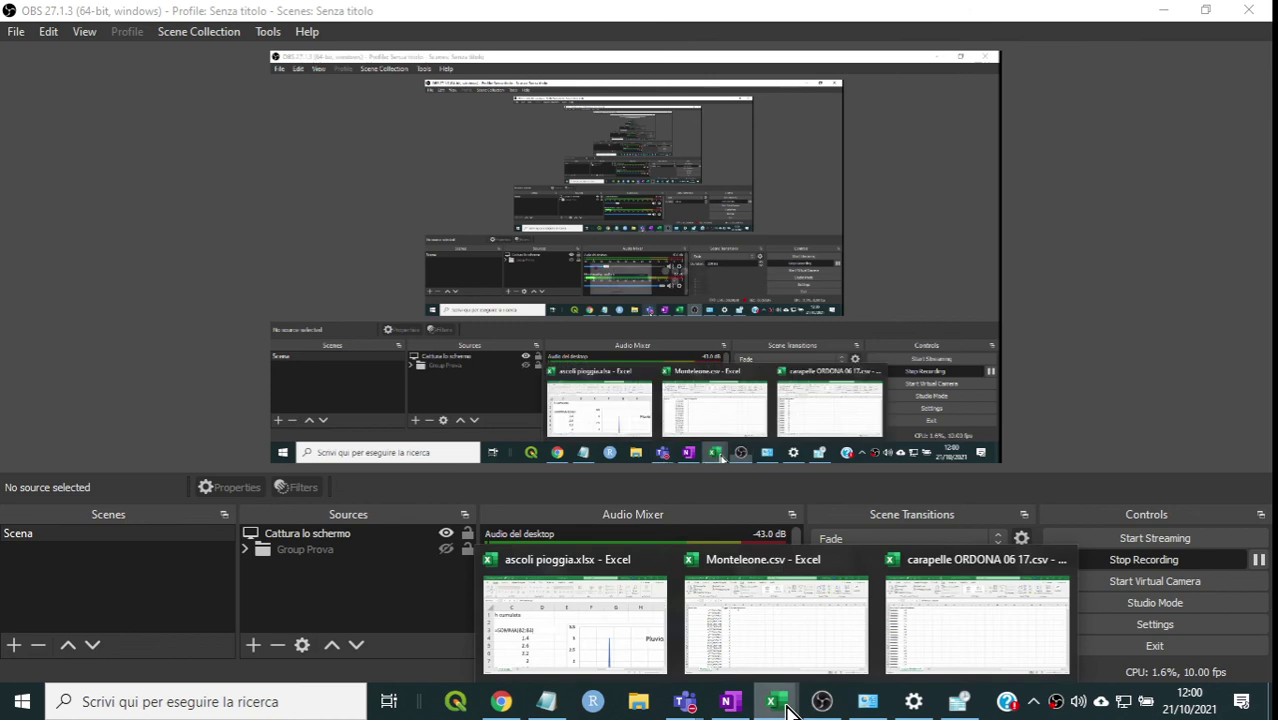
{"action": "left_click", "coordinate": [575, 615]}
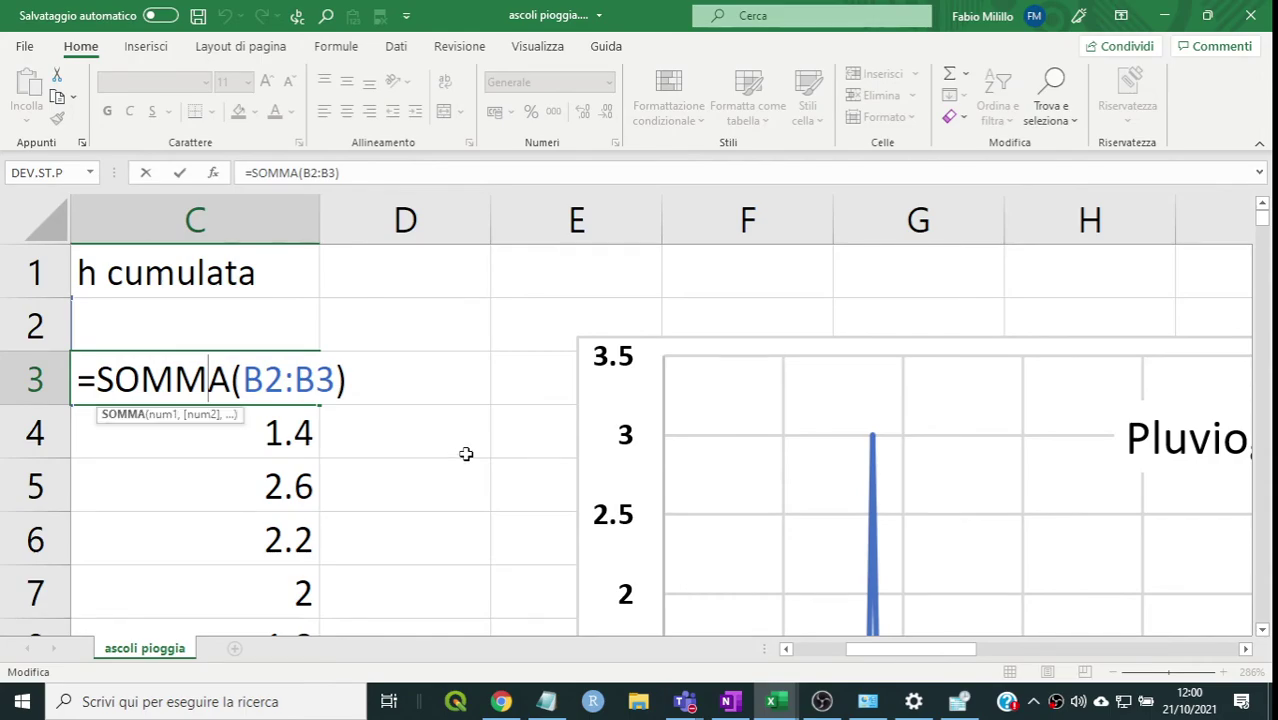
- Compare C5's formula with C3's, then reopen C3's =SOMMA(B2:B3) for editing
{"action": "key", "text": "Escape"}
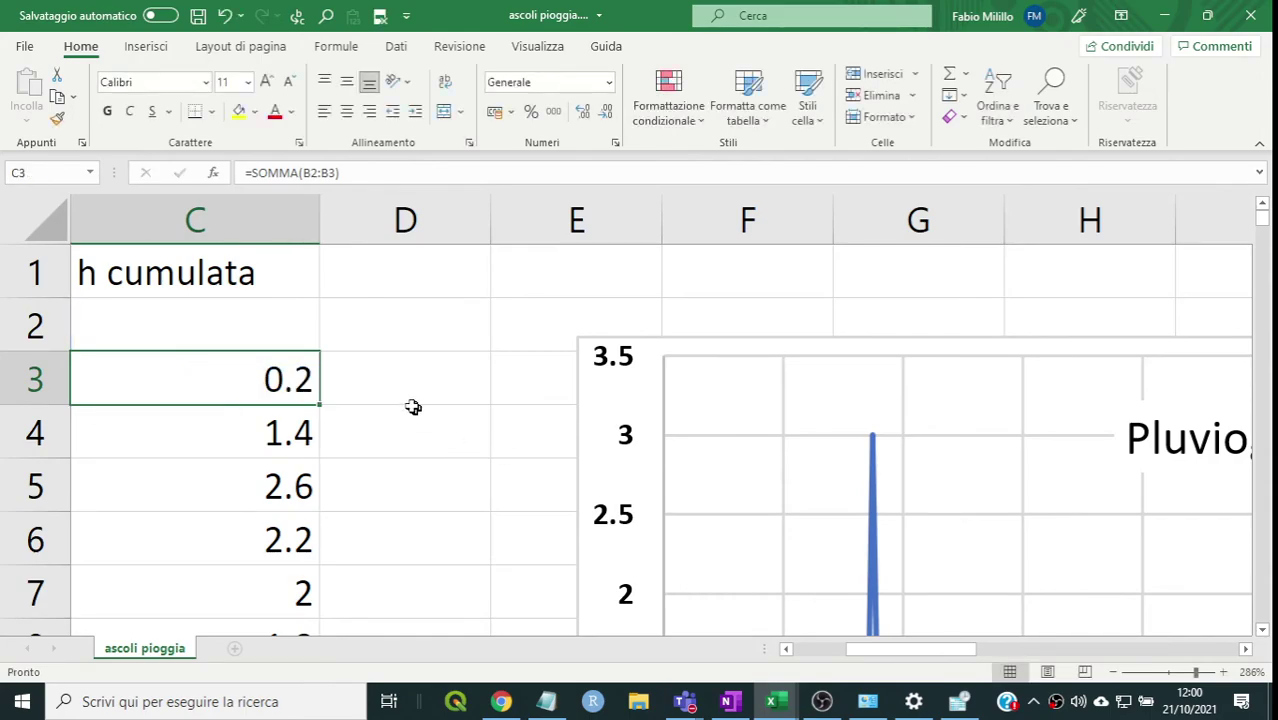
{"action": "left_click_drag", "start_coordinate": [858, 660], "coordinate": [852, 625]}
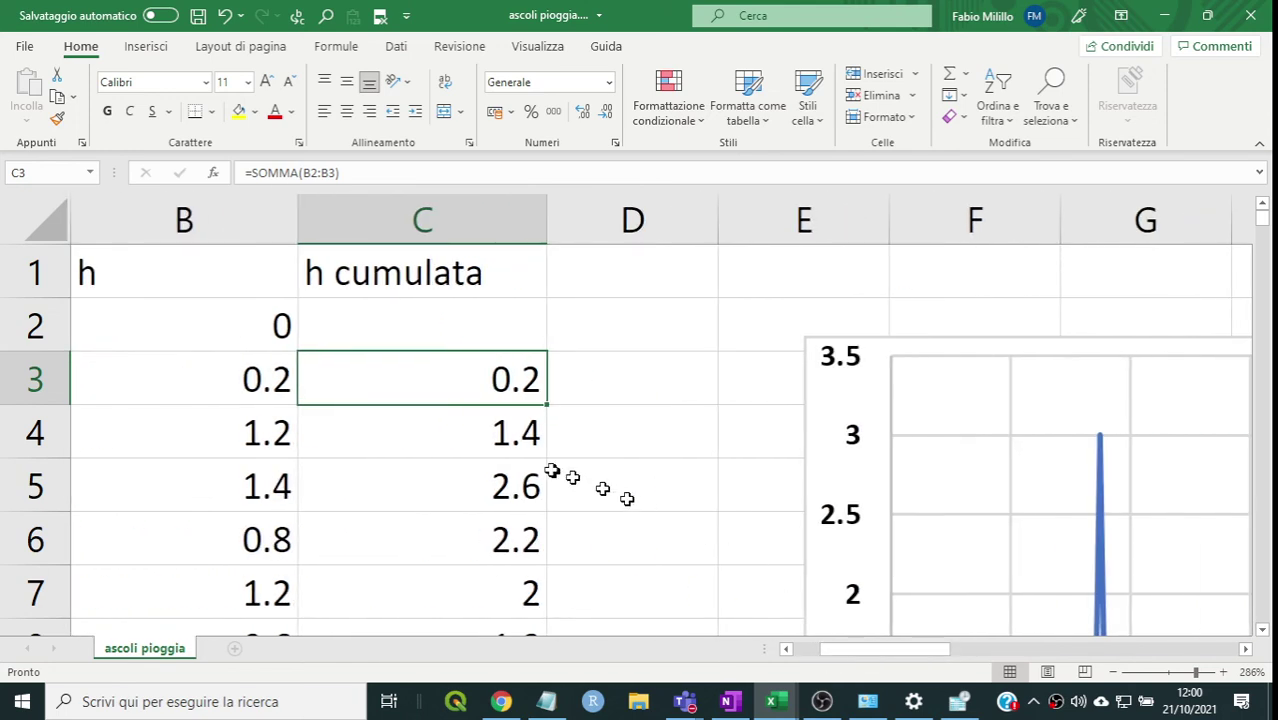
{"action": "scroll", "coordinate": [556, 472], "scroll_direction": "down", "scroll_amount": 1}
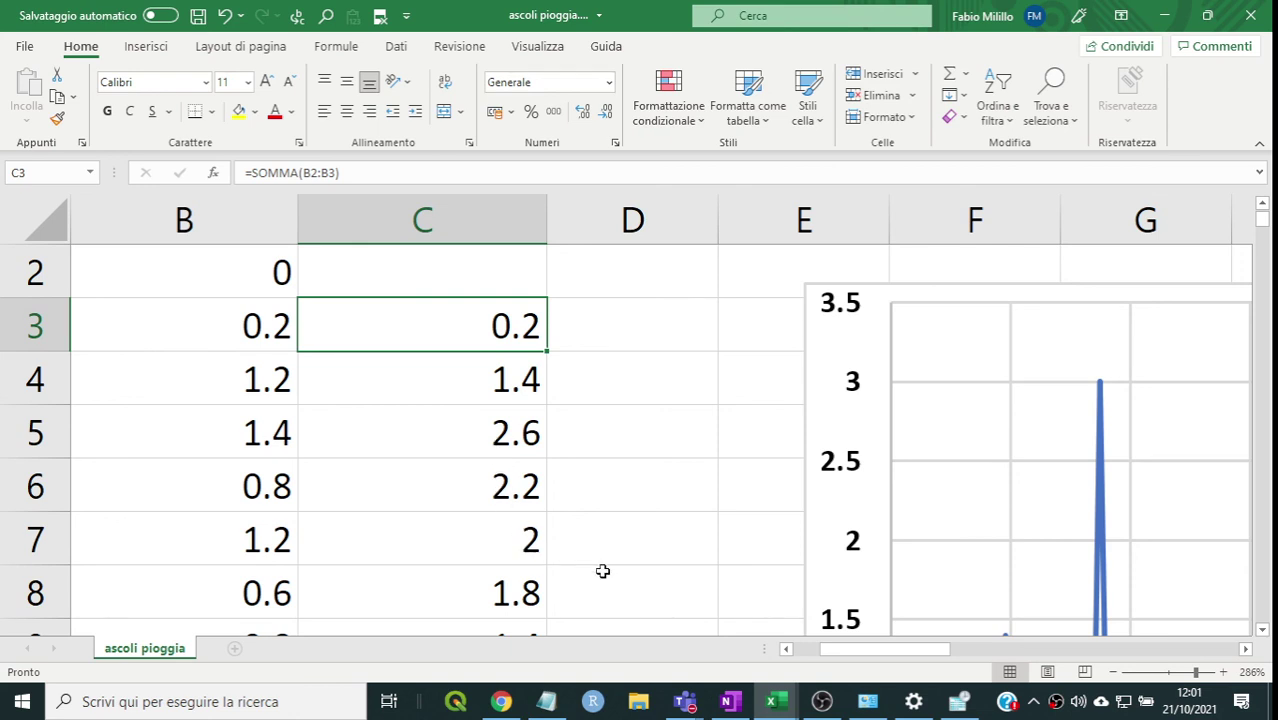
{"action": "left_click", "coordinate": [427, 443]}
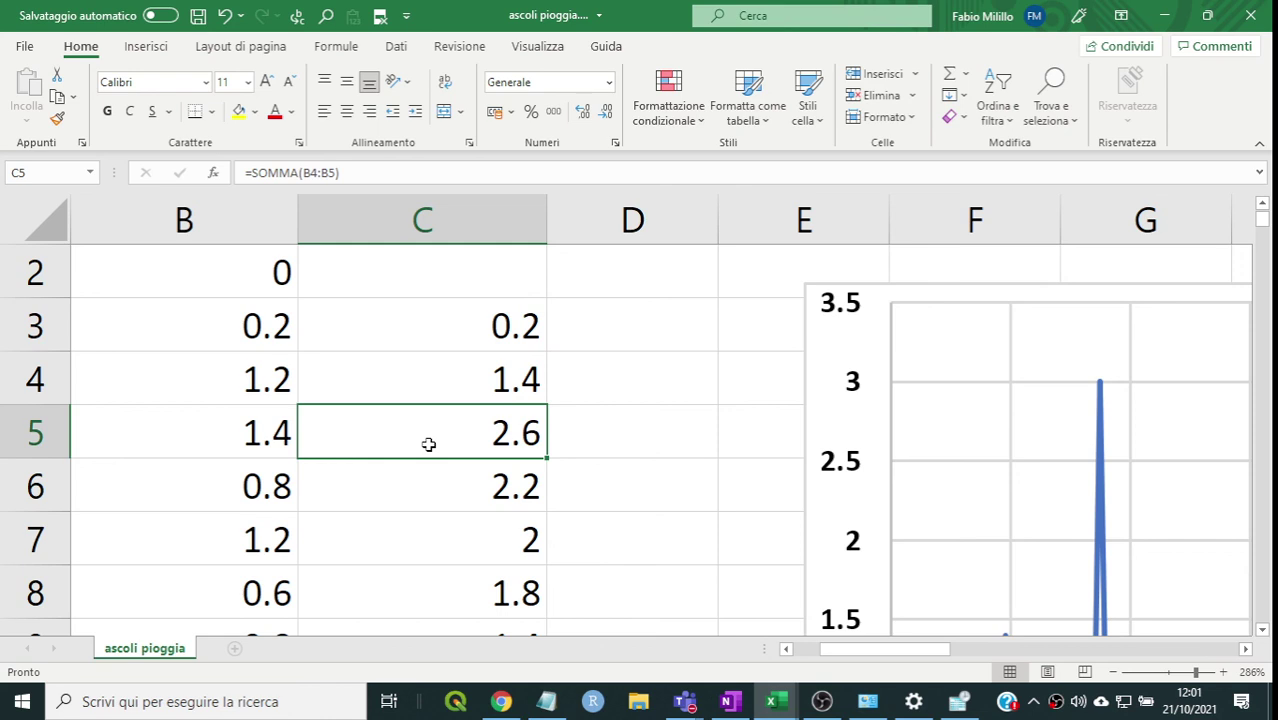
{"action": "left_click", "coordinate": [445, 330]}
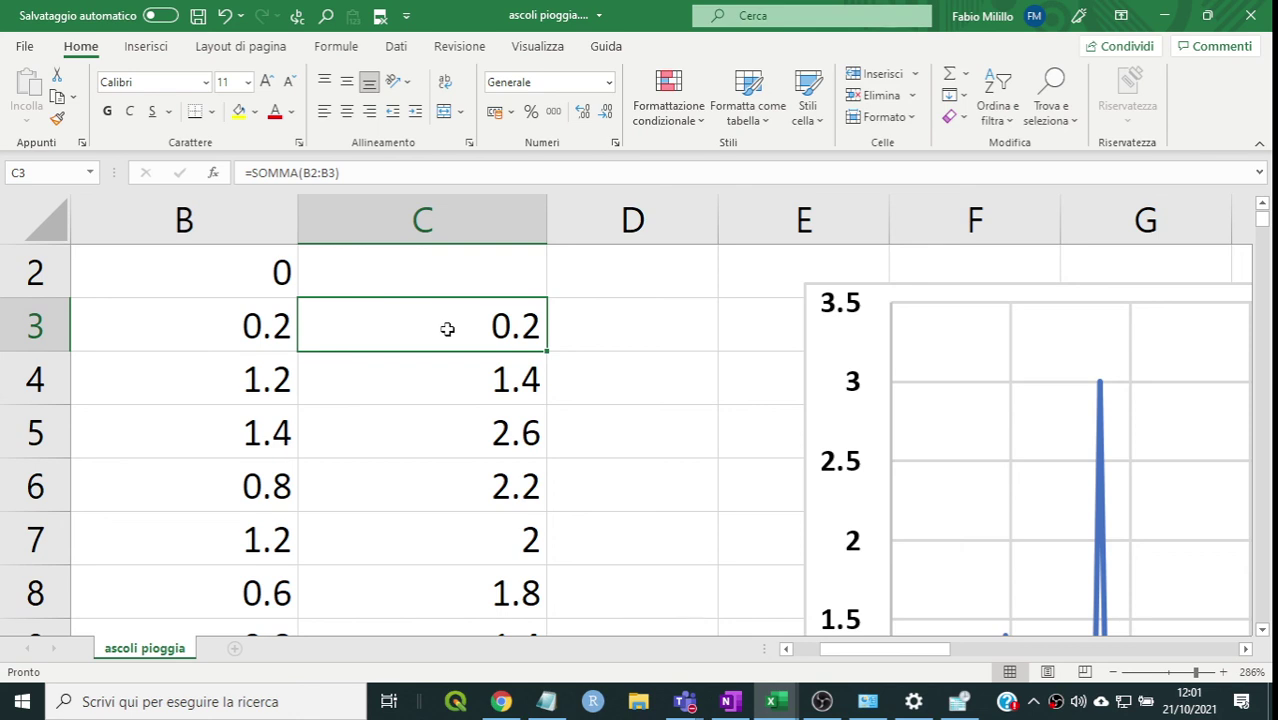
{"action": "double_click", "coordinate": [445, 330]}
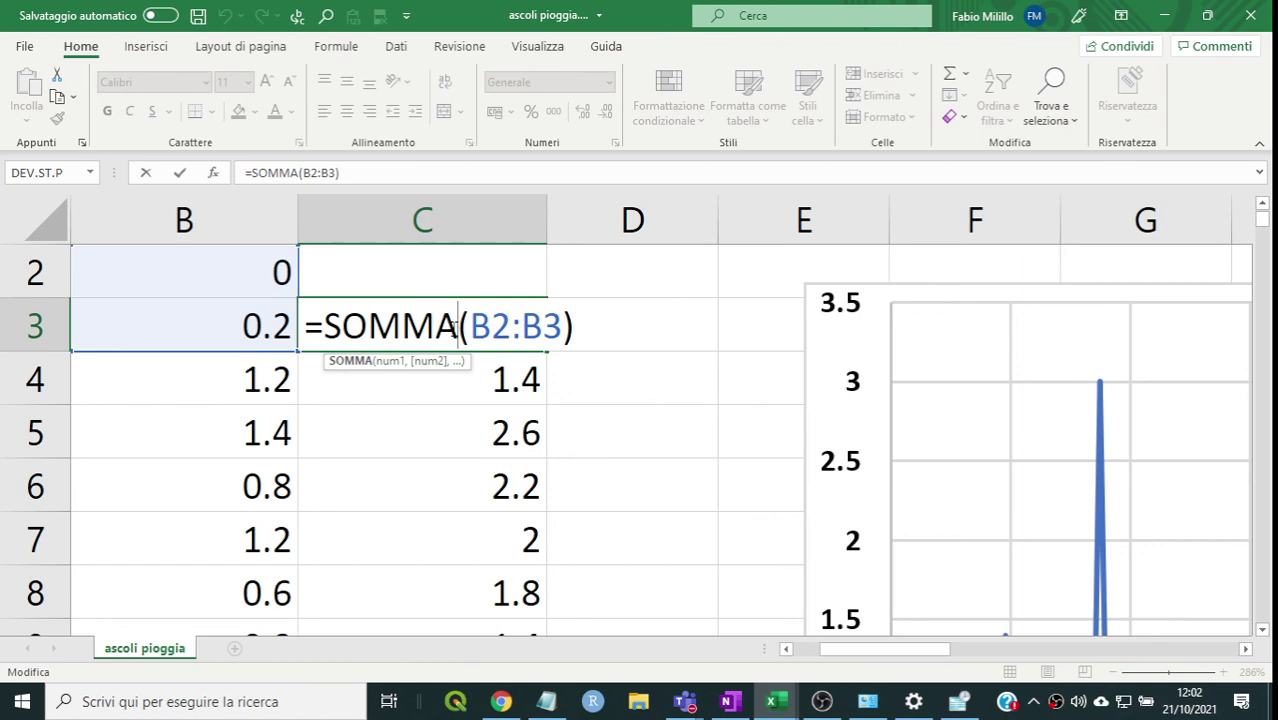
- Inspect C4's formula, =SOMMA(B3:B4), to see how the range shifts
{"action": "key", "text": "ctrl+Return"}
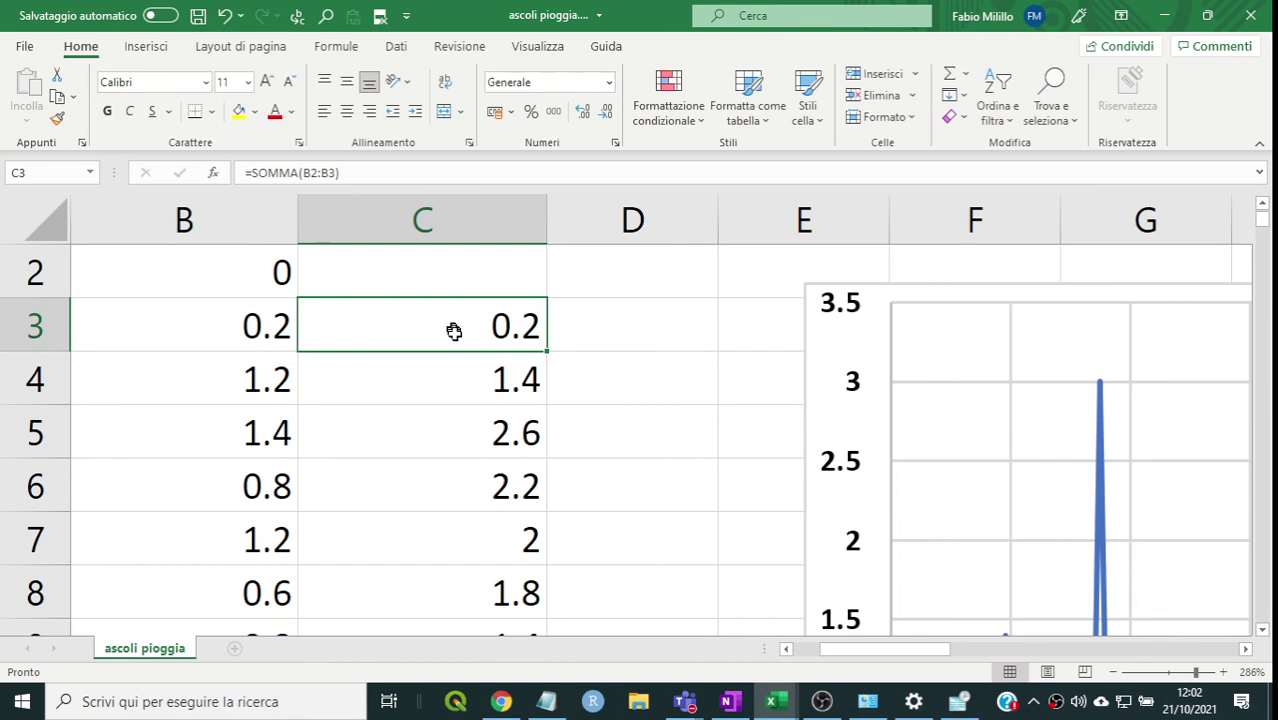
{"action": "left_click", "coordinate": [449, 390]}
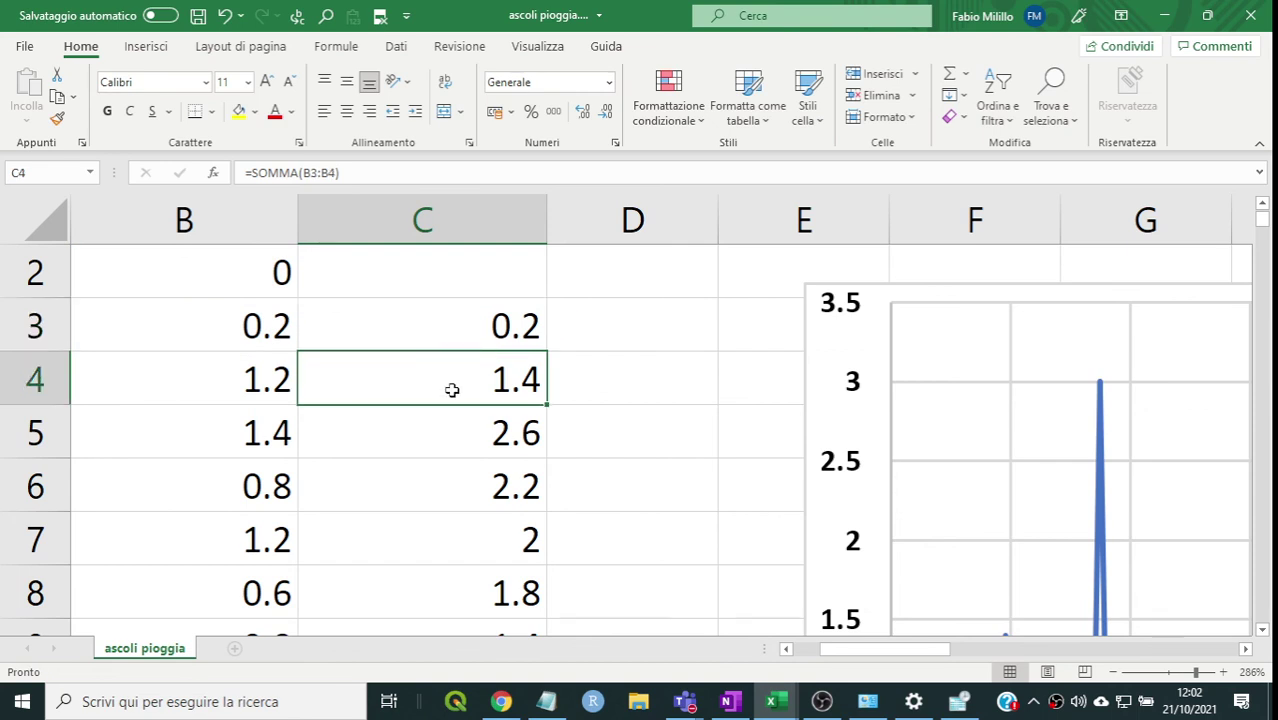
{"action": "double_click", "coordinate": [456, 387]}
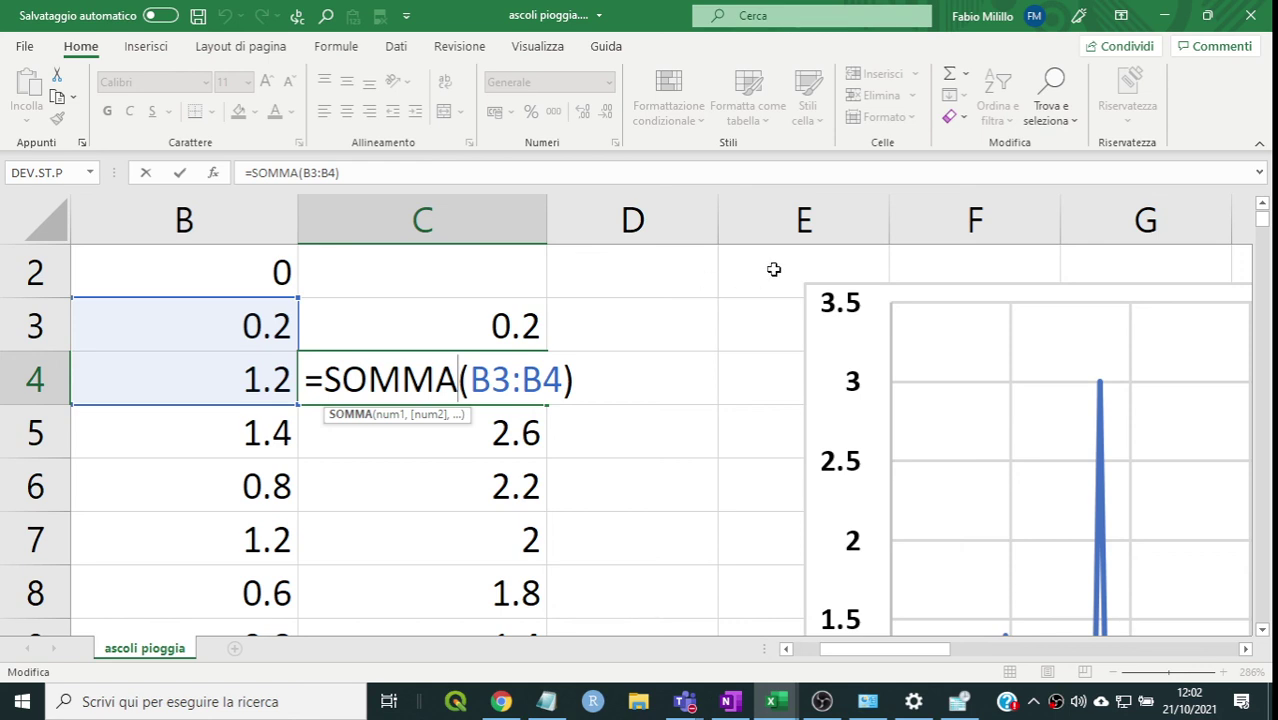
{"action": "left_click", "coordinate": [445, 332]}
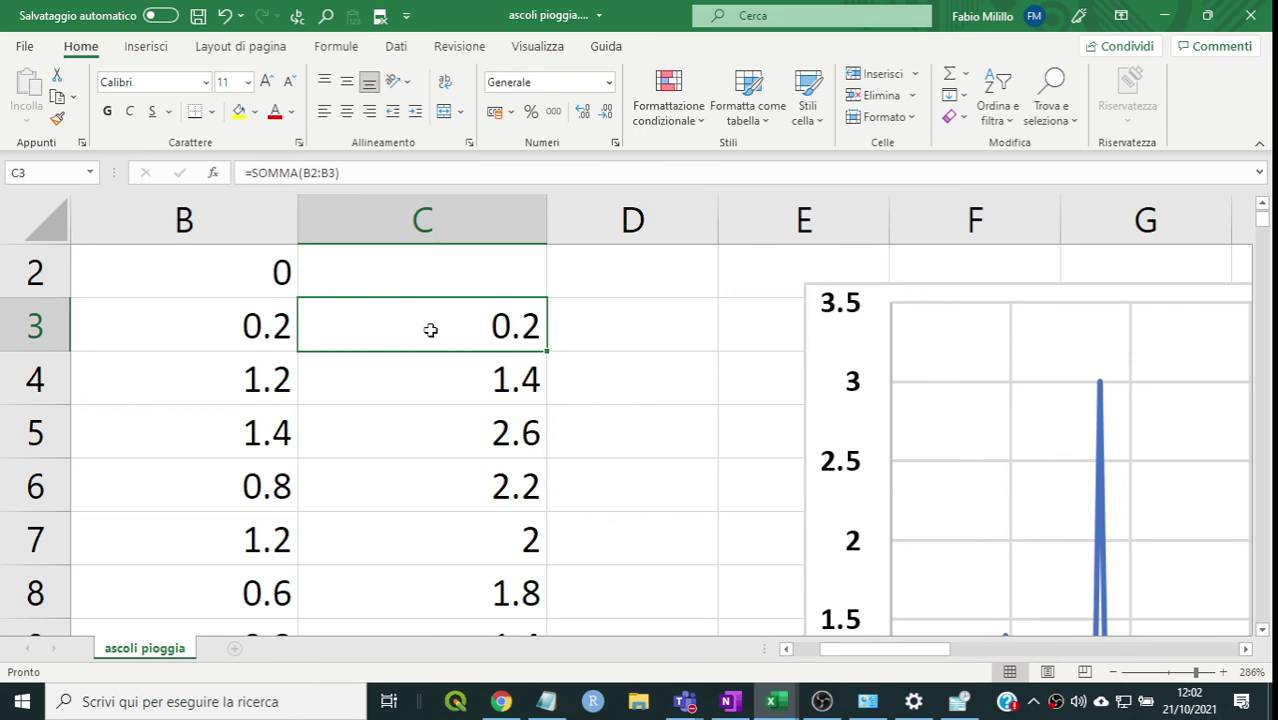
- Lock the start row in C3's sum, making it =SOMMA(B$2:B3)
{"action": "double_click", "coordinate": [430, 330]}
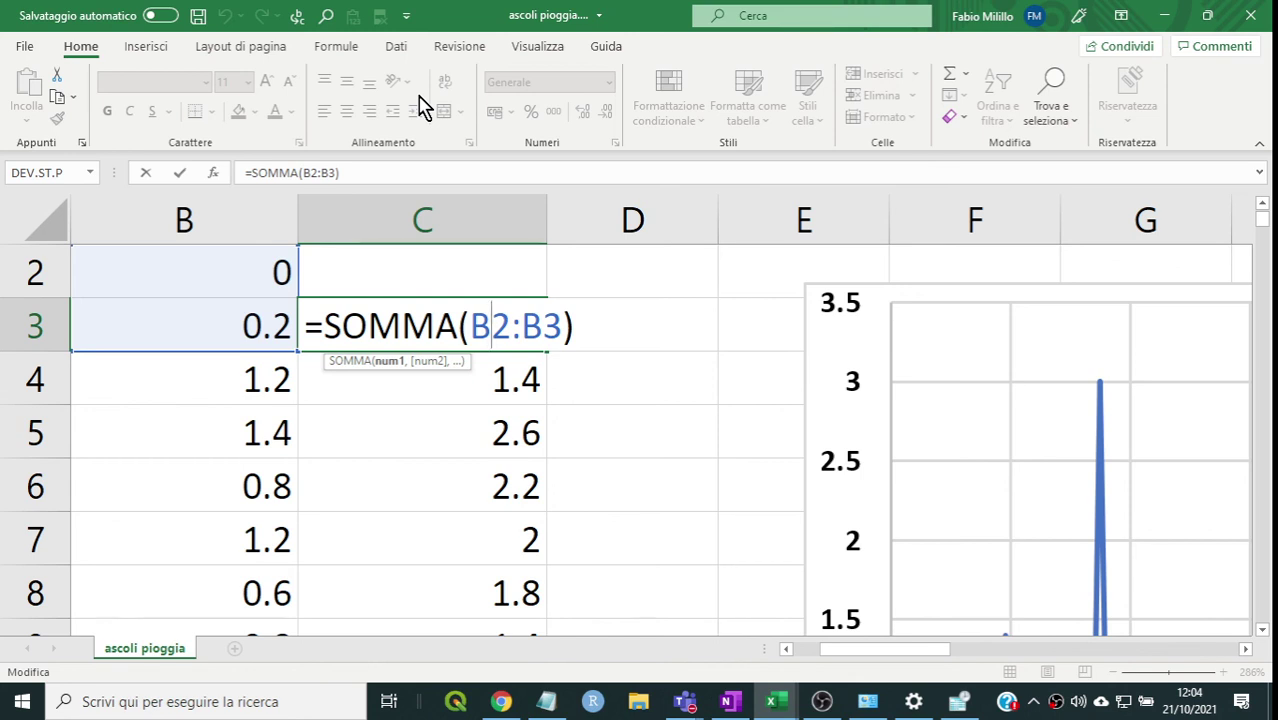
{"action": "type", "text": "$"}
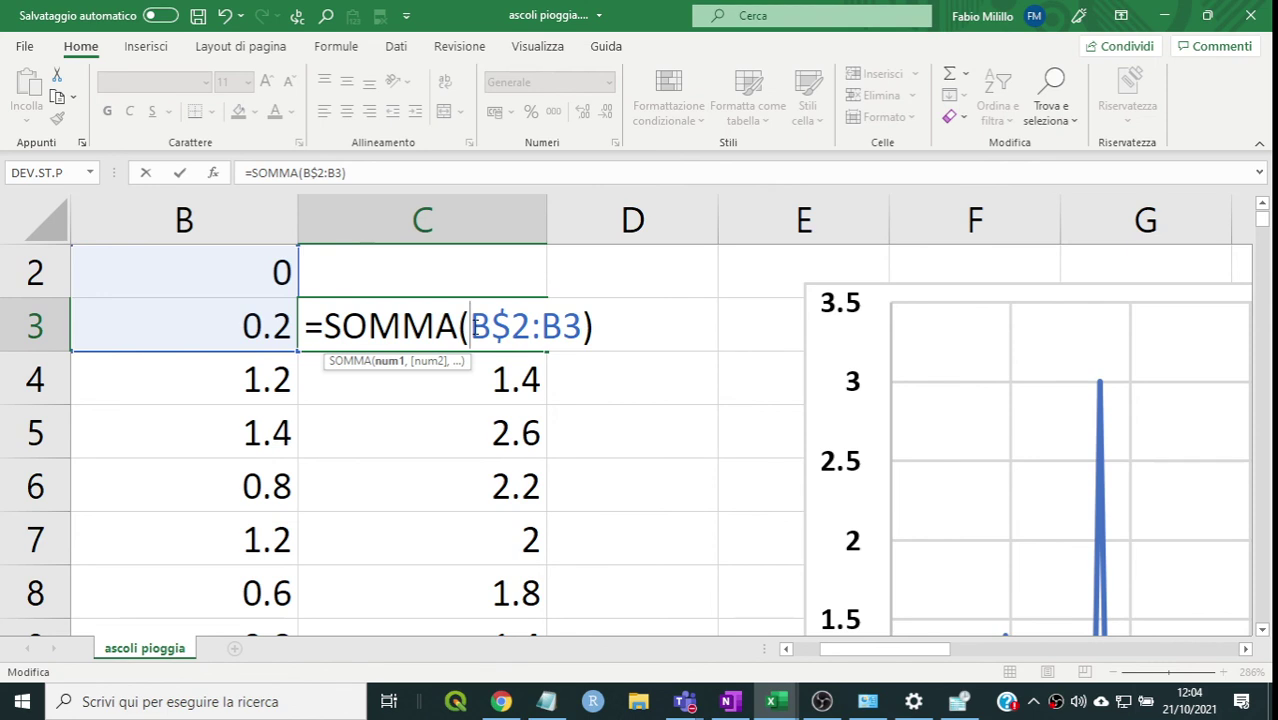
{"action": "left_click", "coordinate": [491, 326]}
- Commit the anchored formula and paste it from C3 down to C16
{"action": "key", "text": "Delete"}
{"action": "key", "text": "Return"}
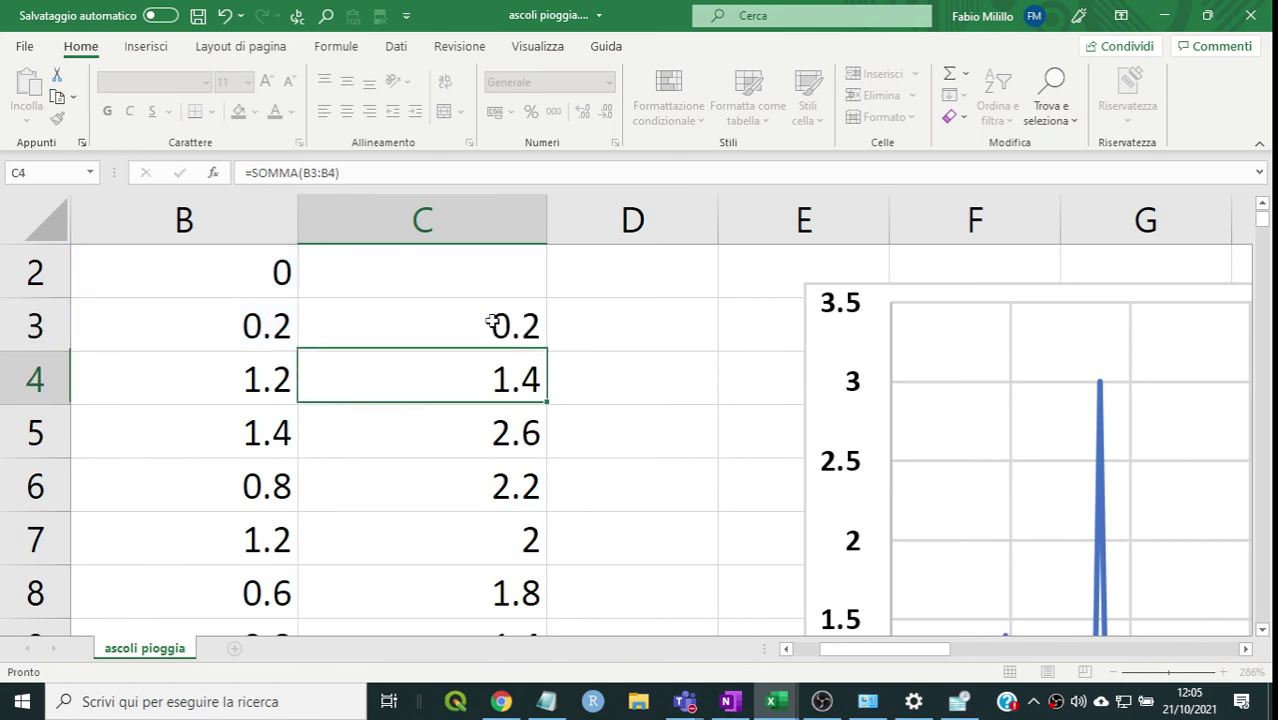
{"action": "left_click", "coordinate": [415, 331]}
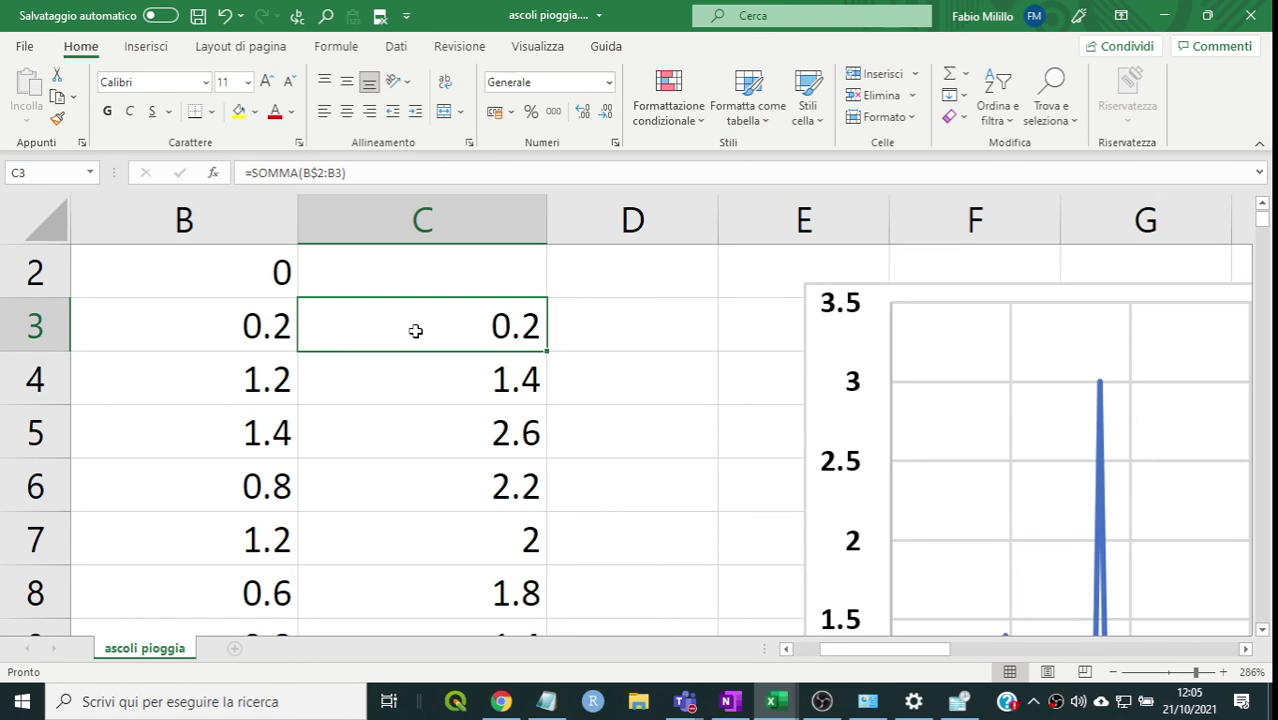
{"action": "key", "text": "ctrl+c"}
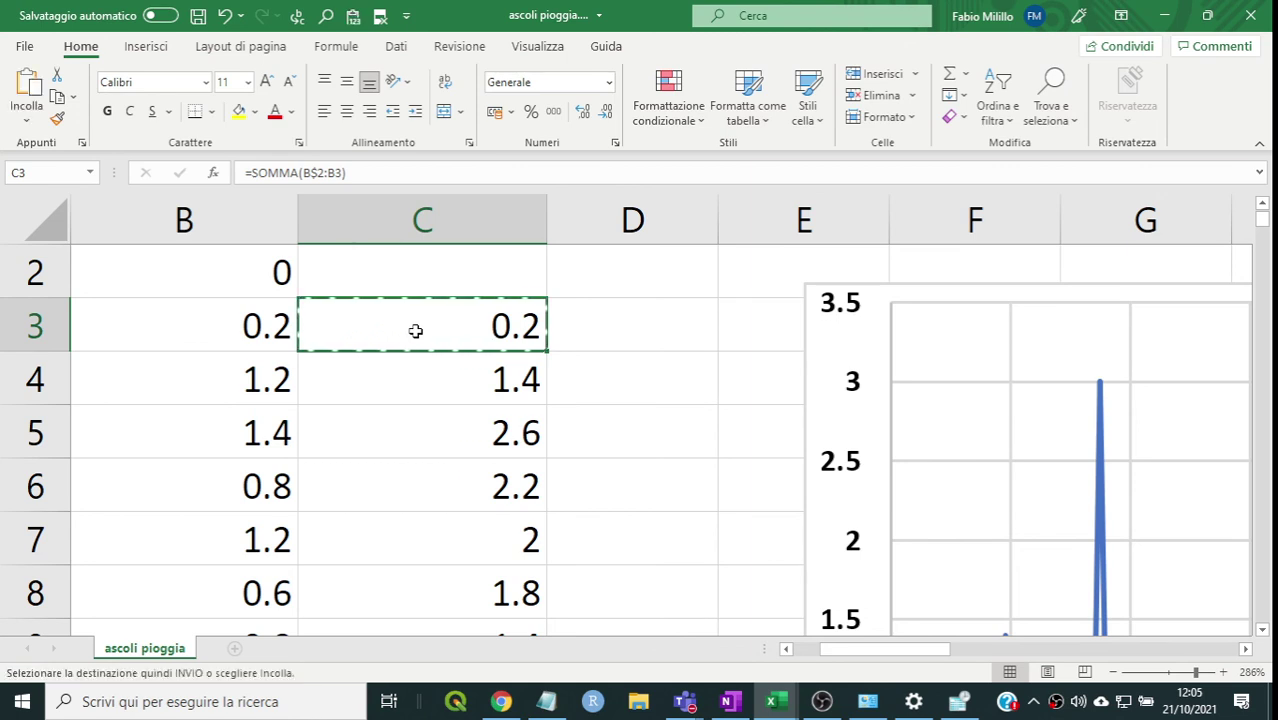
{"action": "key", "text": "shift+Down"}
{"action": "key", "text": "shift+Down"}
{"action": "key", "text": "shift+Down"}
{"action": "key", "text": "shift+Down"}
{"action": "key", "text": "shift+Down"}
{"action": "key", "text": "shift+Down"}
{"action": "key", "text": "shift+Down"}
{"action": "key", "text": "shift+Down"}
{"action": "key", "text": "shift+Down"}
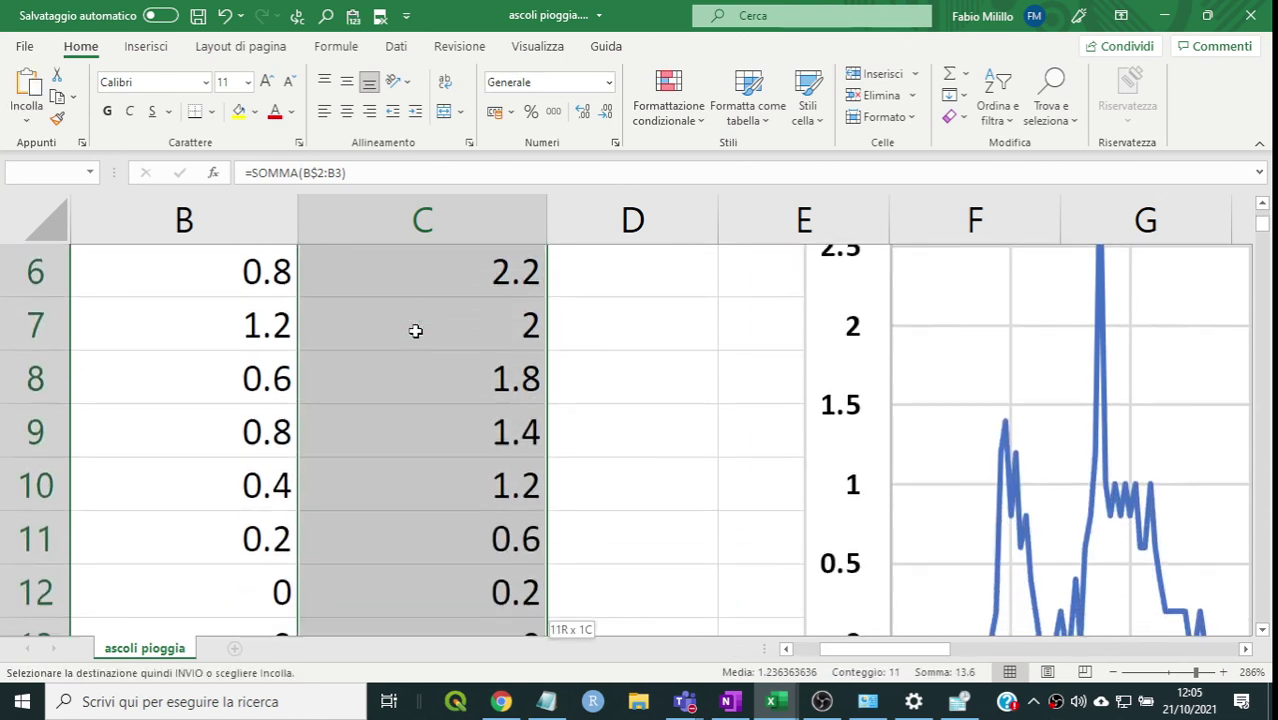
{"action": "key", "text": "shift+Down"}
{"action": "key", "text": "shift+Down"}
{"action": "key", "text": "shift+Down"}
{"action": "key", "text": "shift+Down"}
{"action": "key", "text": "ctrl+v"}
{"action": "scroll", "coordinate": [415, 331], "scroll_direction": "up", "scroll_amount": 2}
{"action": "scroll", "coordinate": [413, 329], "scroll_direction": "up", "scroll_amount": 2}
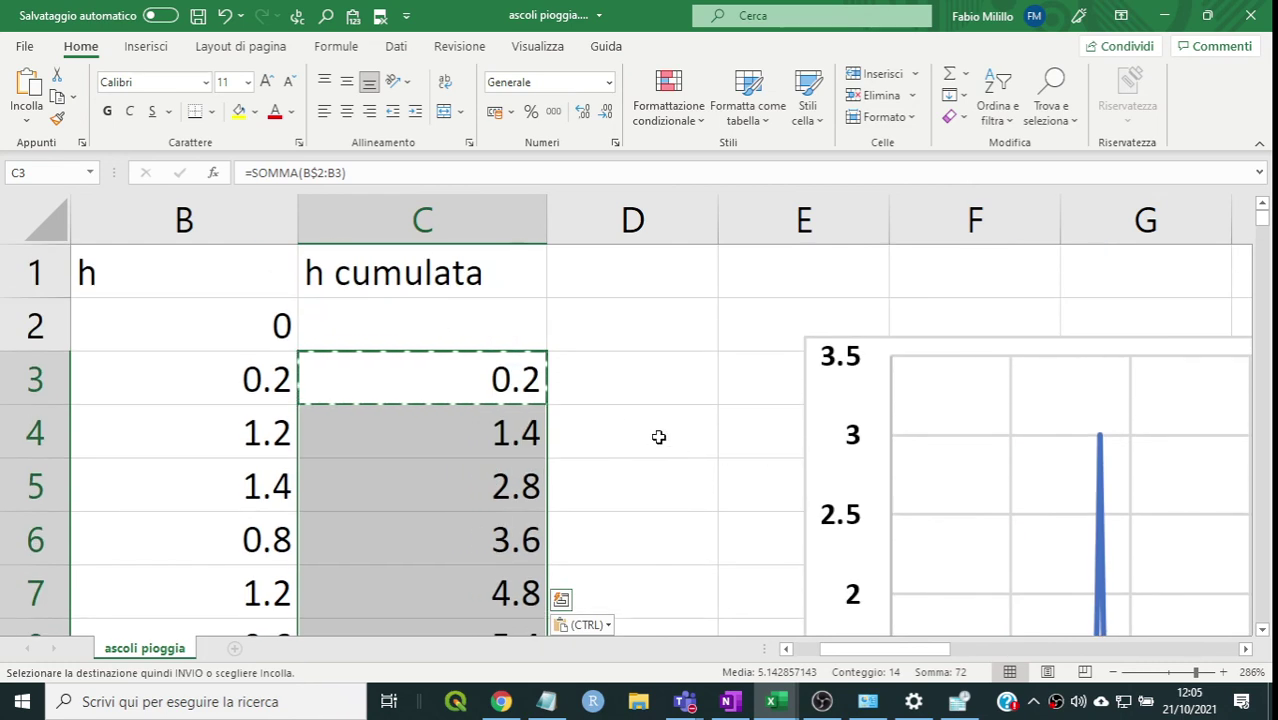
{"action": "key", "text": "Escape"}
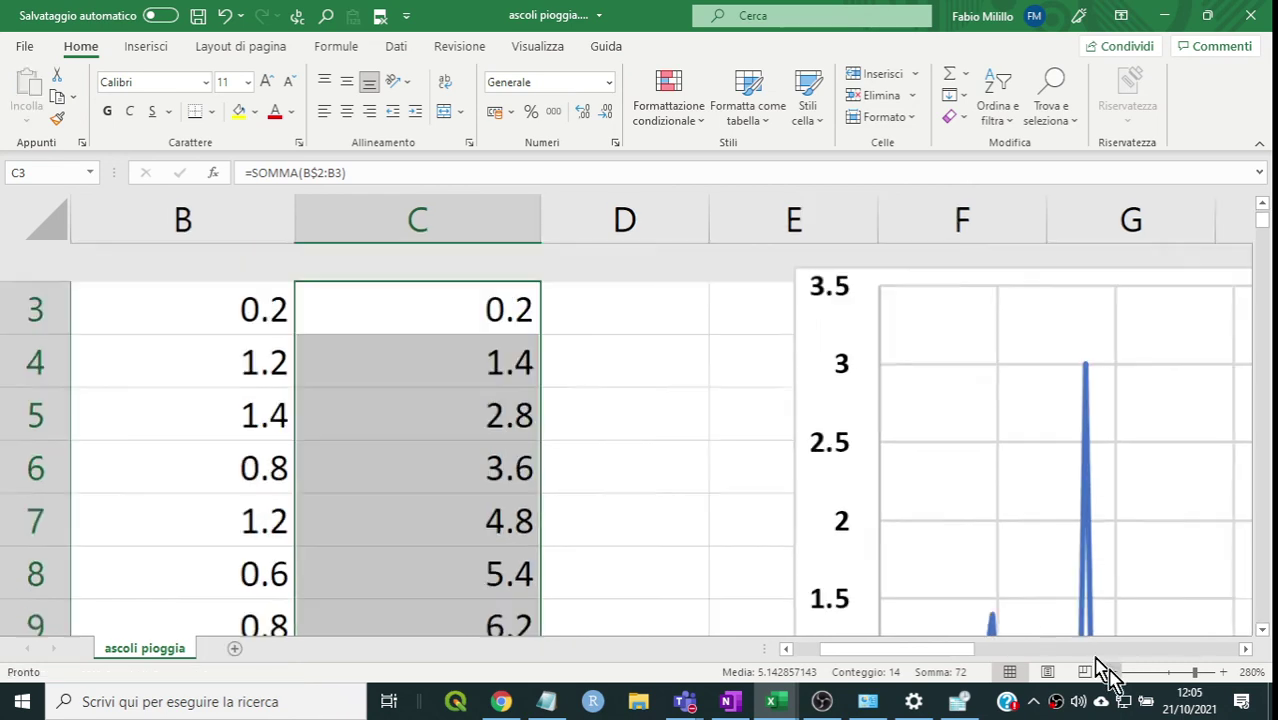
- Zoom out slightly and scroll to check the running totals reach 7 at C16
{"action": "left_click", "coordinate": [1122, 672]}
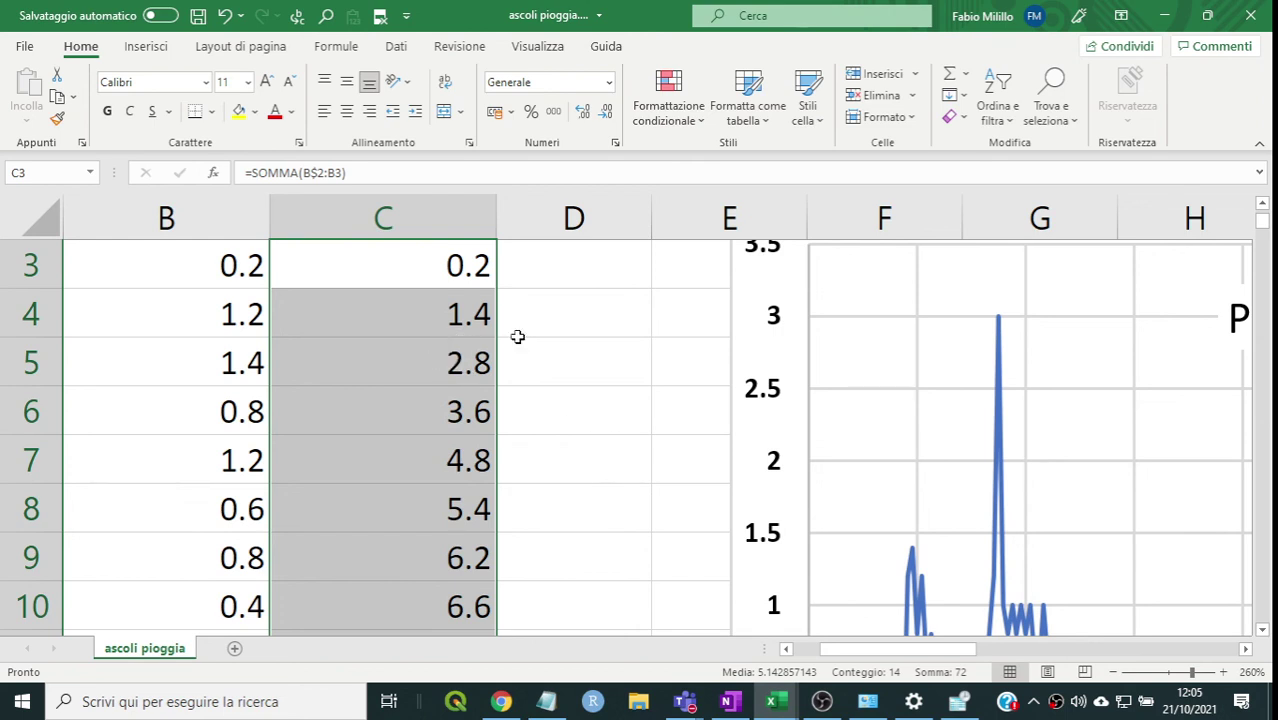
{"action": "scroll", "coordinate": [515, 338], "scroll_direction": "up", "scroll_amount": 1}
{"action": "scroll", "coordinate": [515, 338], "scroll_direction": "down", "scroll_amount": 1}
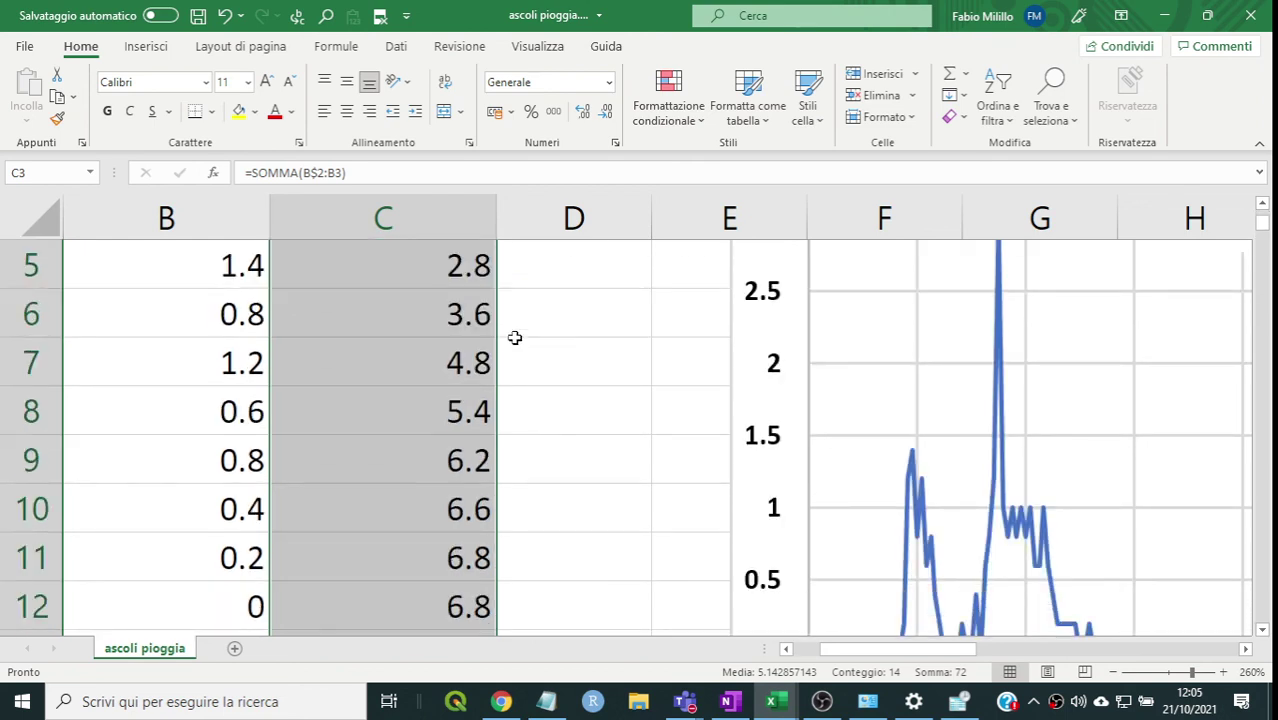
{"action": "scroll", "coordinate": [515, 338], "scroll_direction": "down", "scroll_amount": 1}
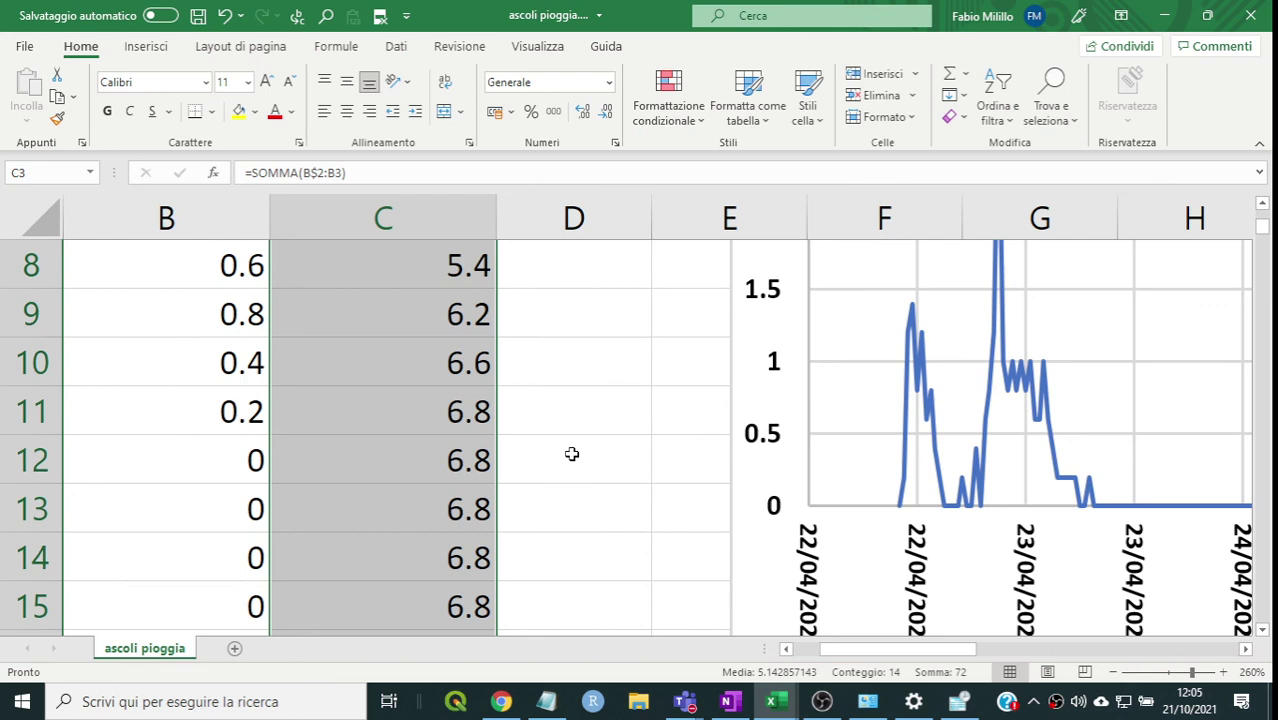
{"action": "scroll", "coordinate": [524, 392], "scroll_direction": "up", "scroll_amount": 1}
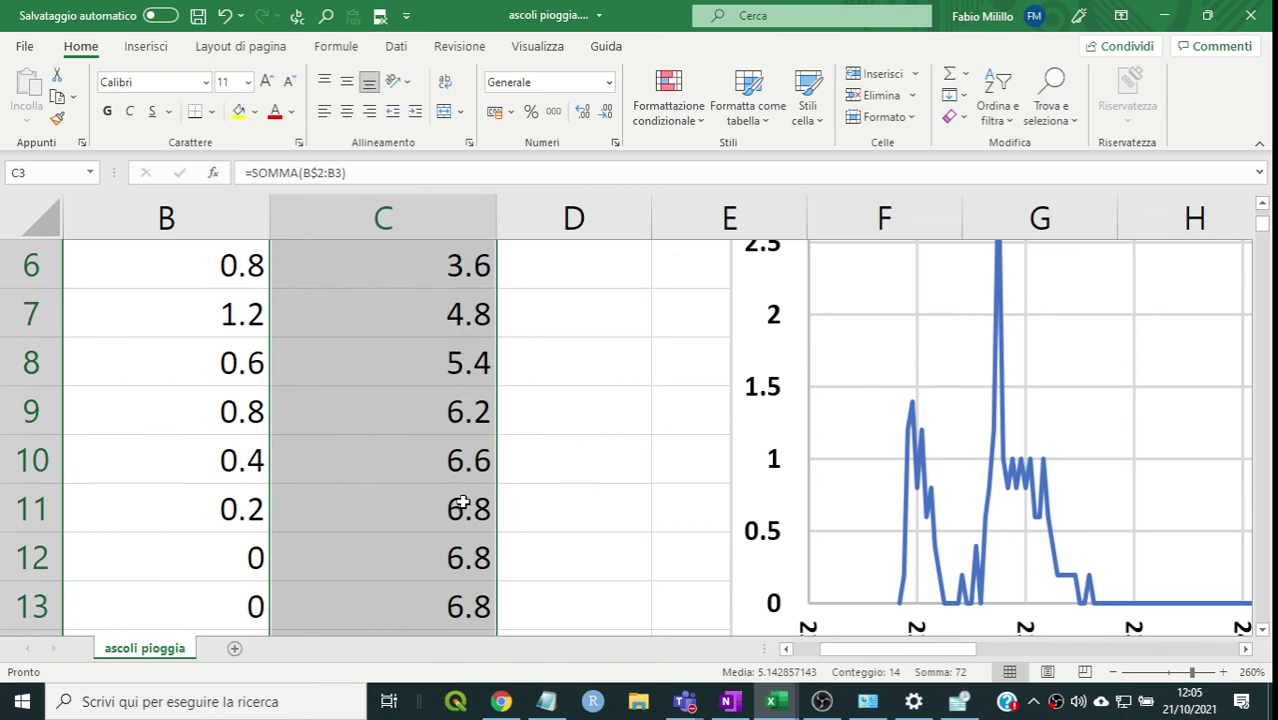
{"action": "scroll", "coordinate": [183, 494], "scroll_direction": "down", "scroll_amount": 1}
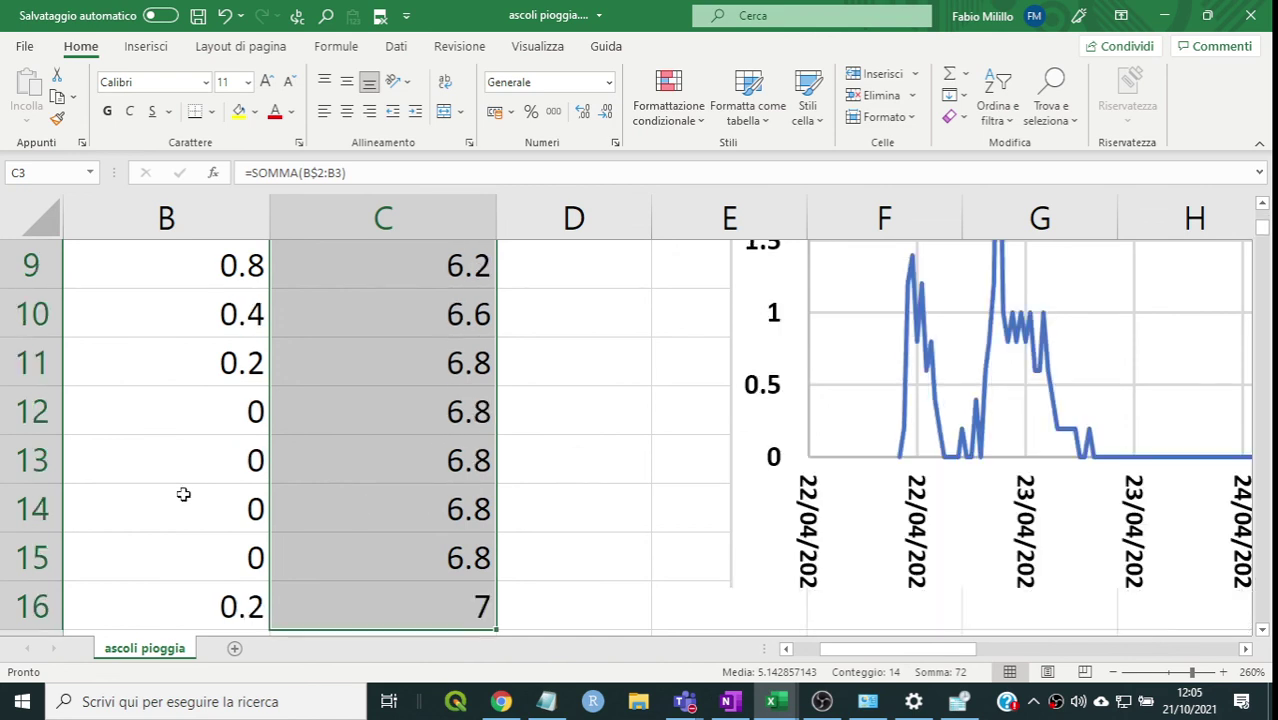
{"action": "scroll", "coordinate": [183, 494], "scroll_direction": "down", "scroll_amount": 1}
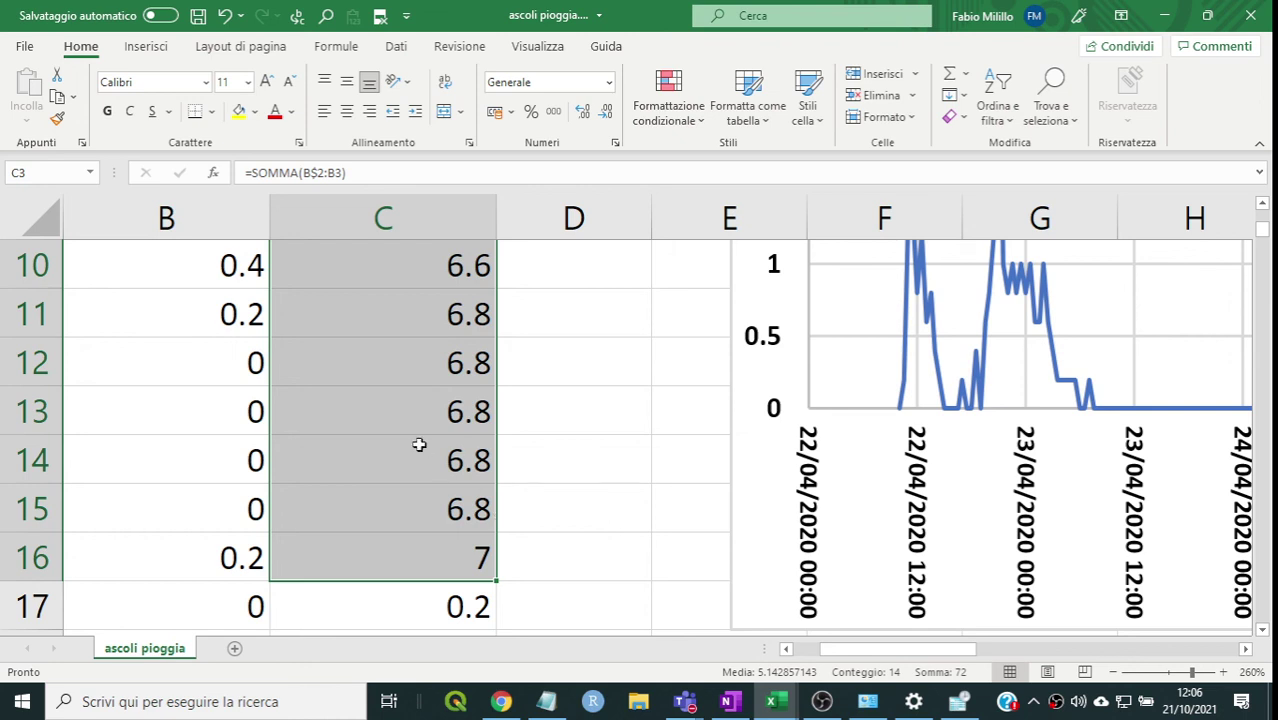
{"action": "scroll", "coordinate": [419, 442], "scroll_direction": "up", "scroll_amount": 2}
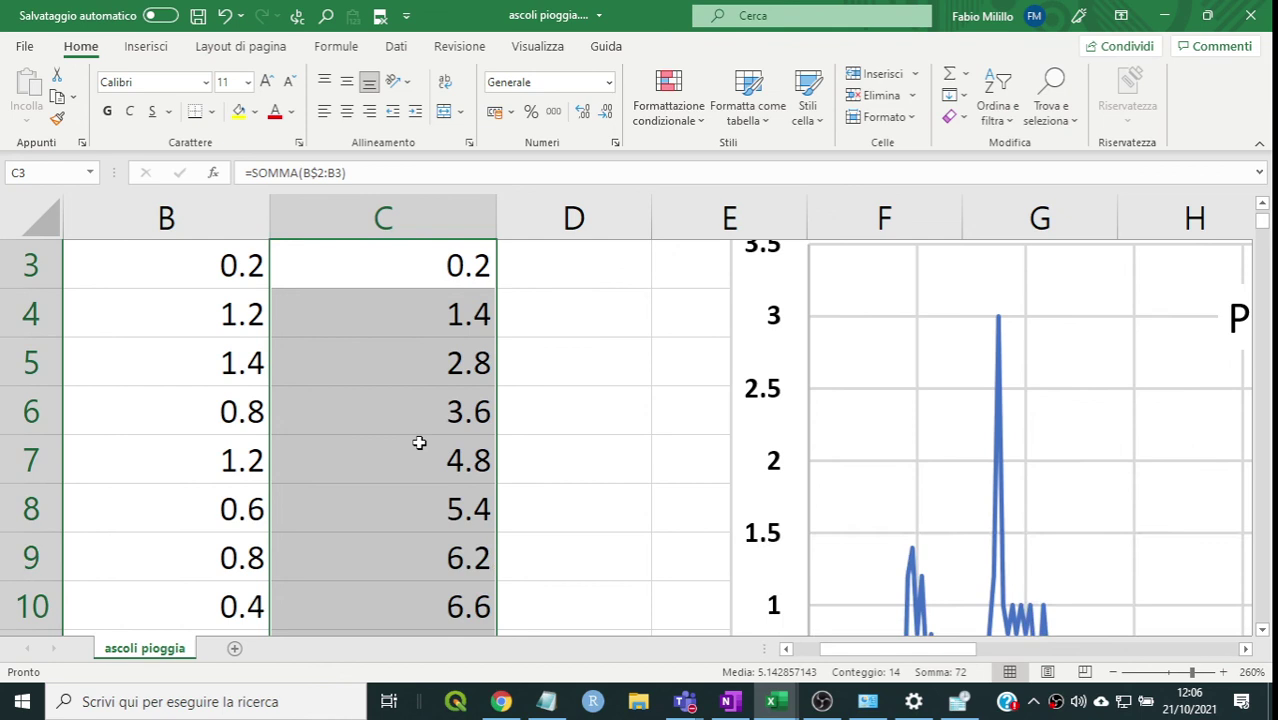
{"action": "scroll", "coordinate": [419, 442], "scroll_direction": "up", "scroll_amount": 1}
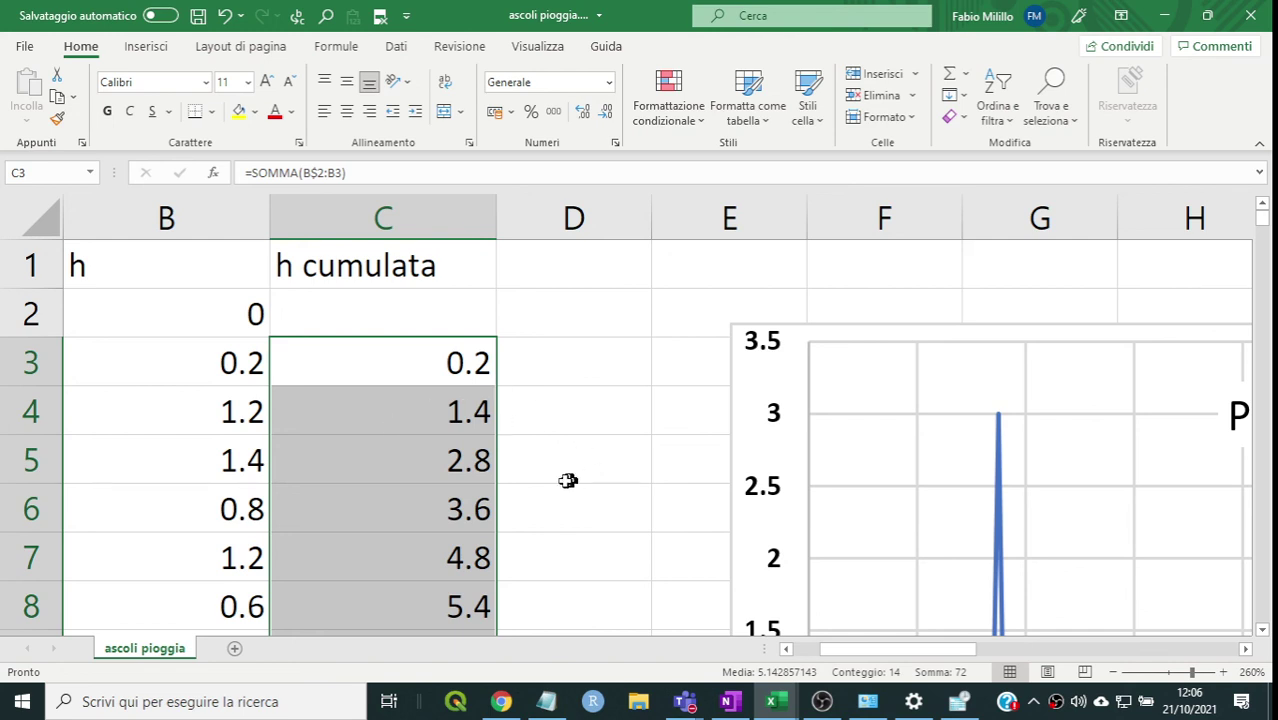
- Verify C5 holds =SOMMA(B$2:B5), then copy C3's cumulative formula
{"action": "left_click", "coordinate": [390, 460]}
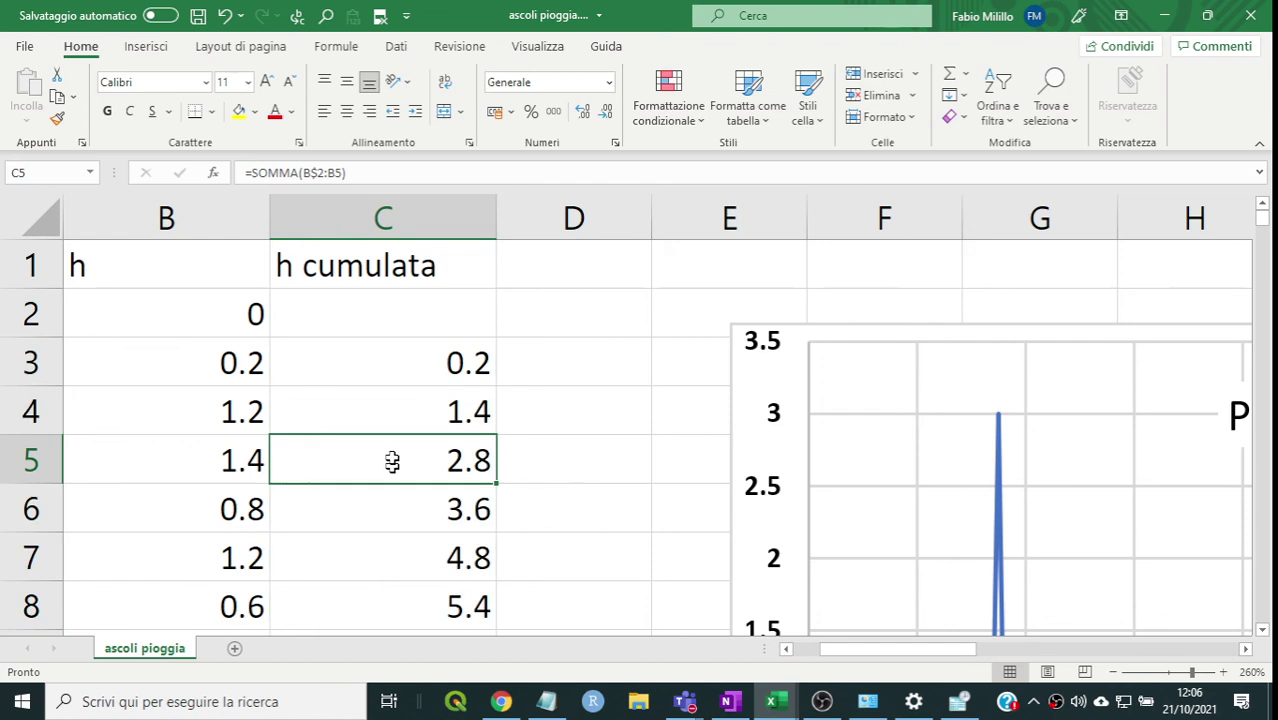
{"action": "left_click", "coordinate": [393, 362]}
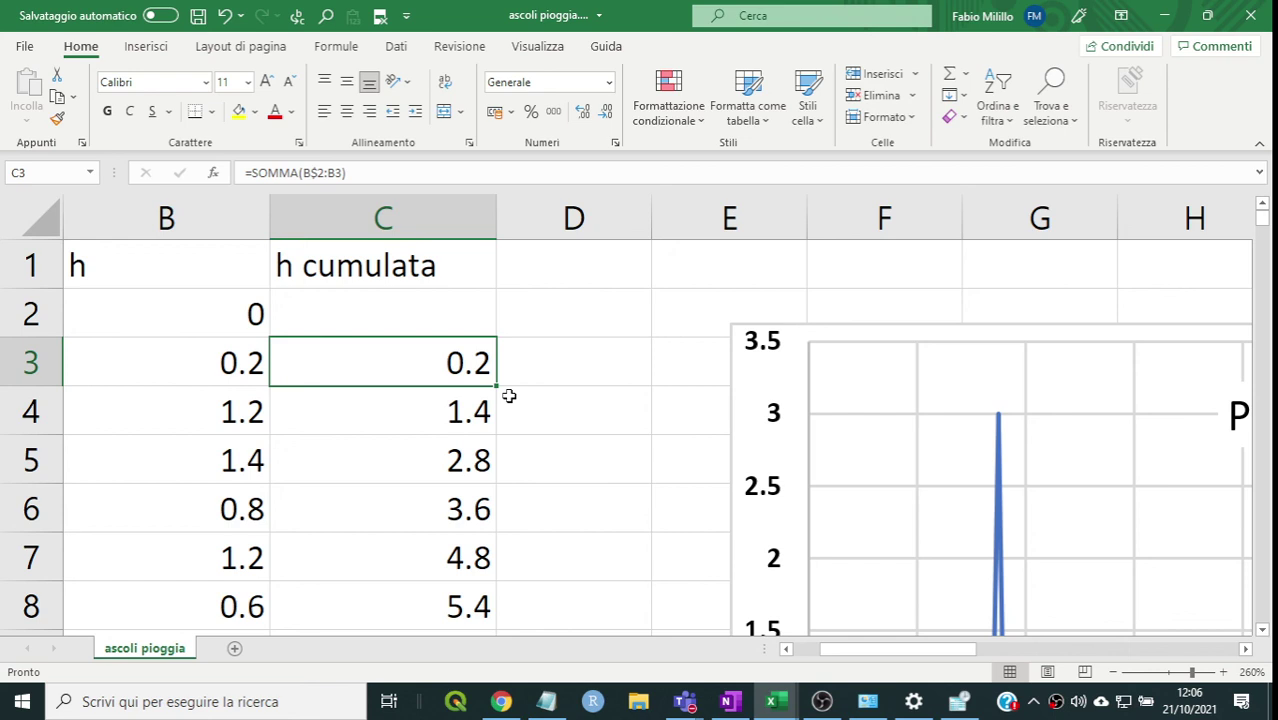
{"action": "key", "text": "ctrl+c"}
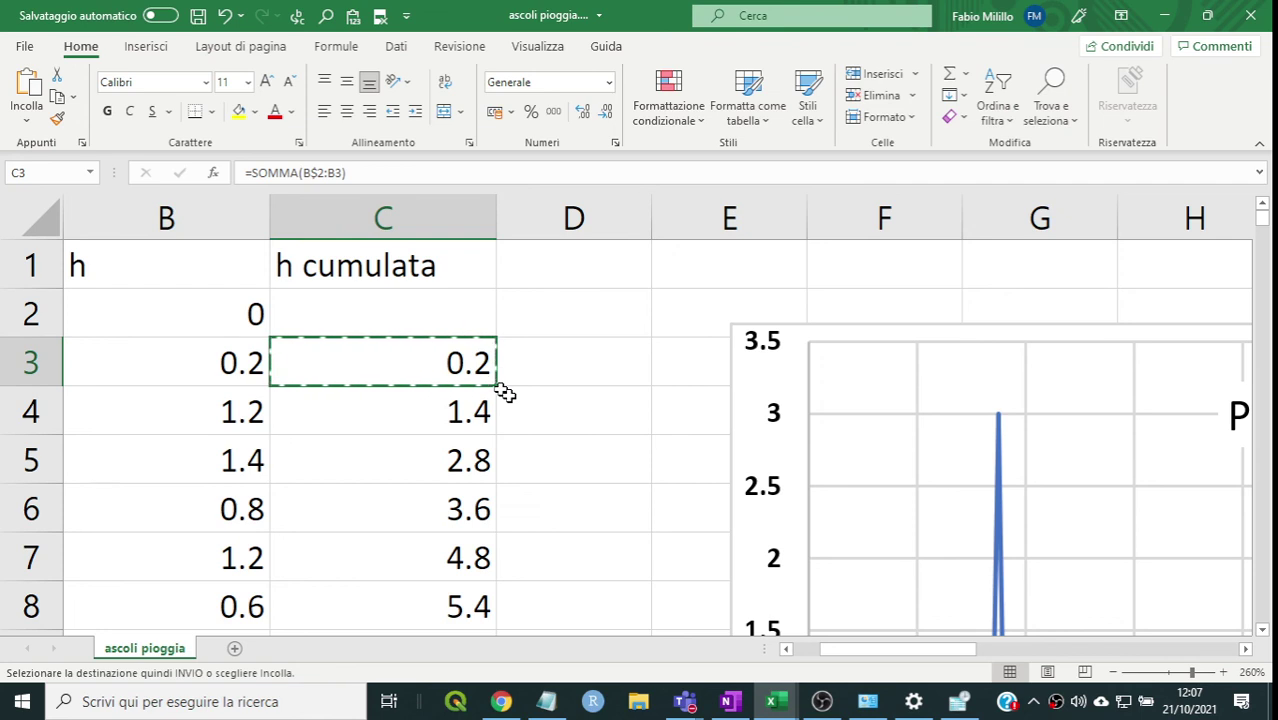
- Fill the cumulative formula down column C from row 3 to row 336
{"action": "key", "text": "ctrl+shift+End"}
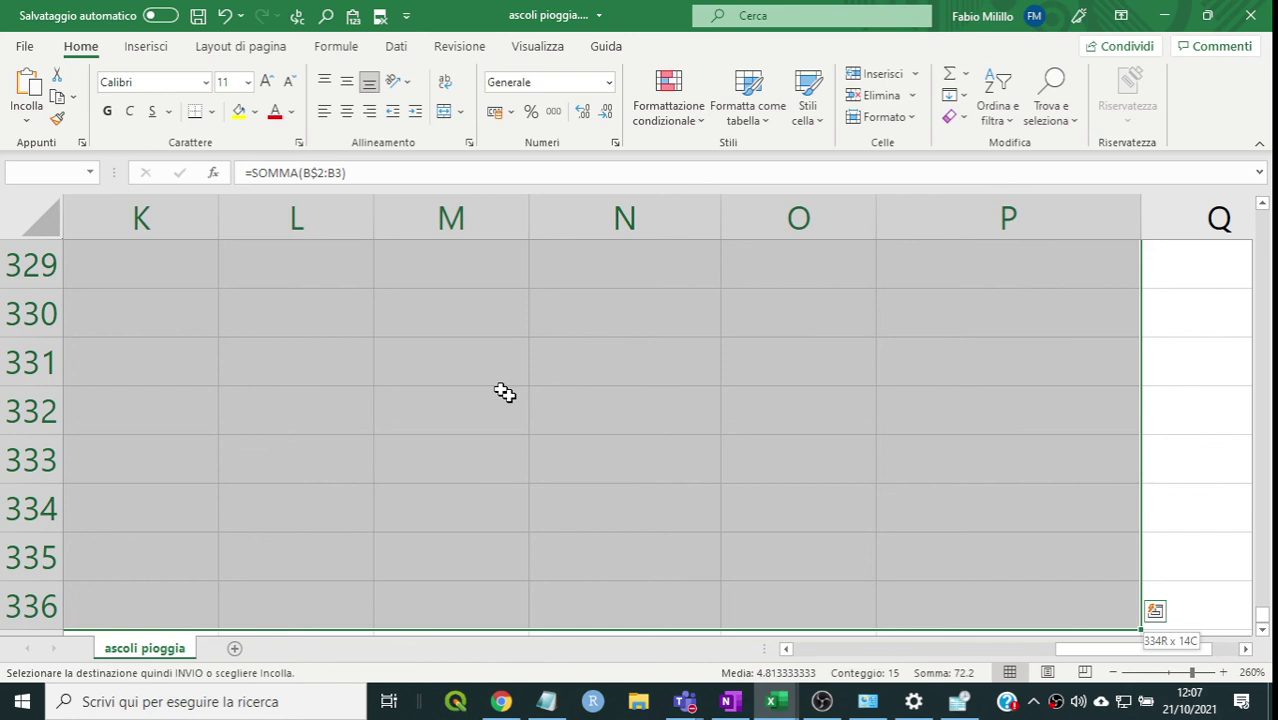
{"action": "key", "text": "ctrl+q"}
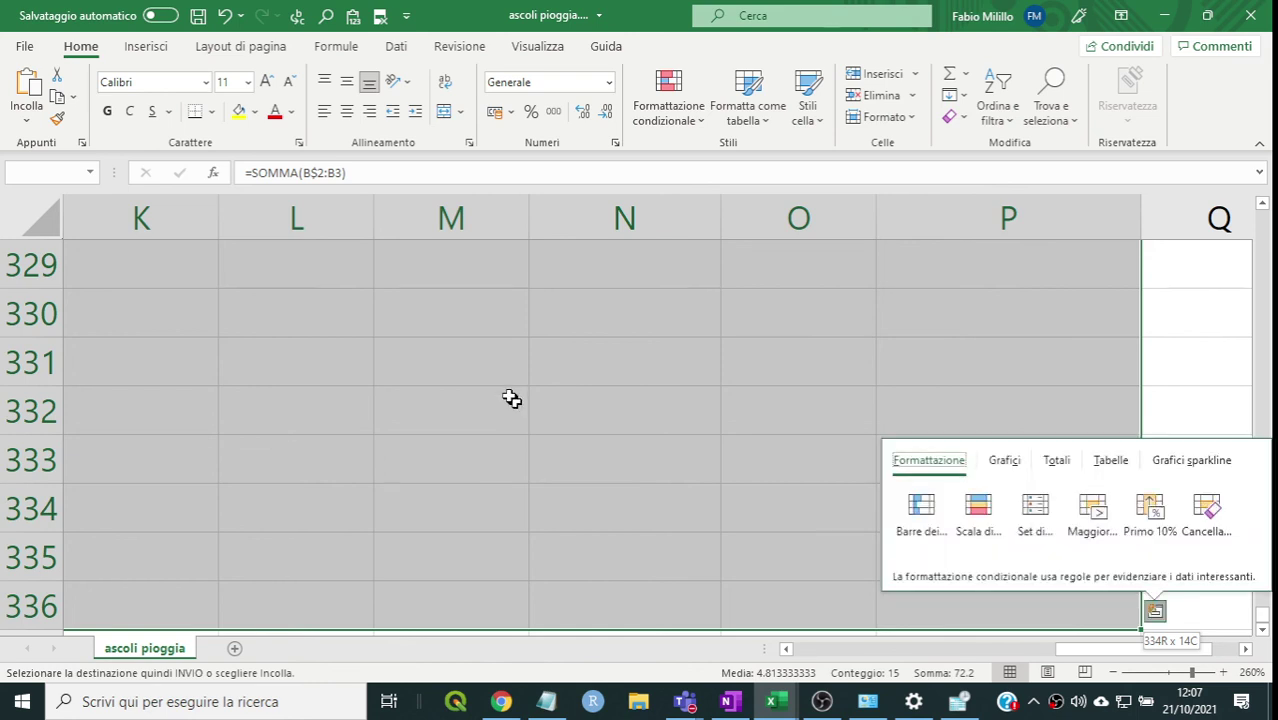
{"action": "key", "text": "Escape"}
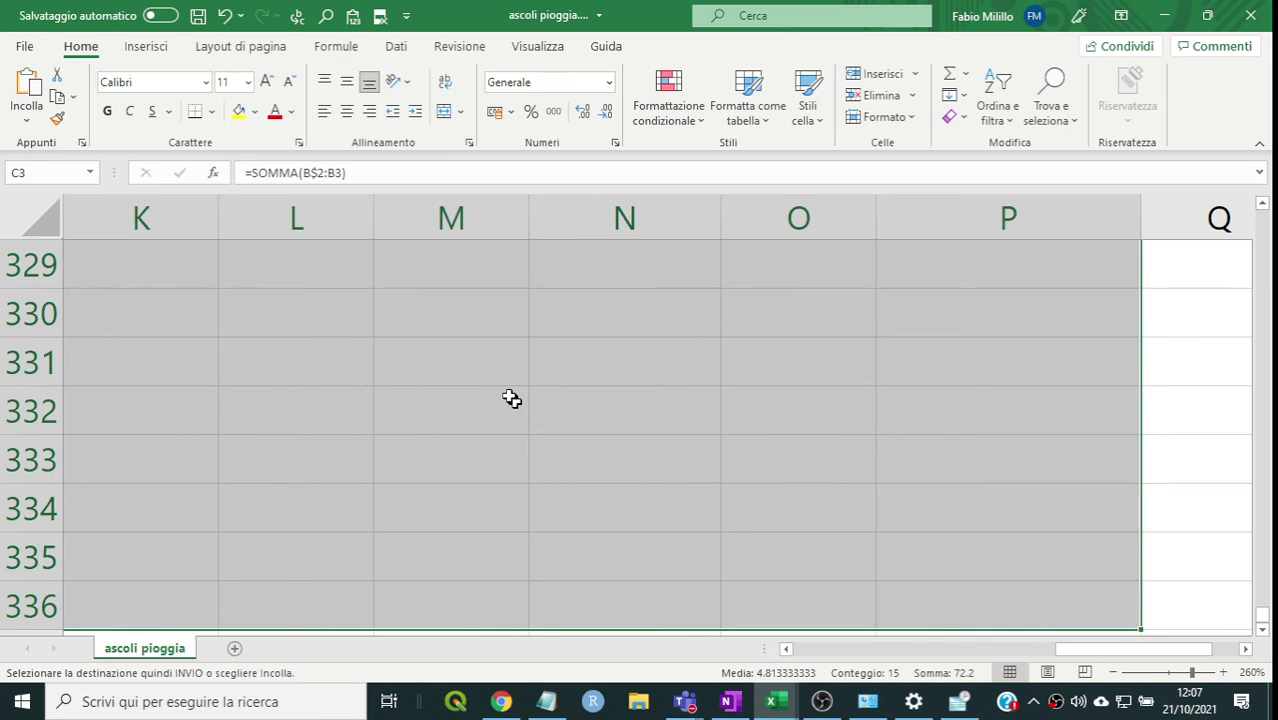
{"action": "left_click_drag", "start_coordinate": [511, 399], "coordinate": [511, 399]}
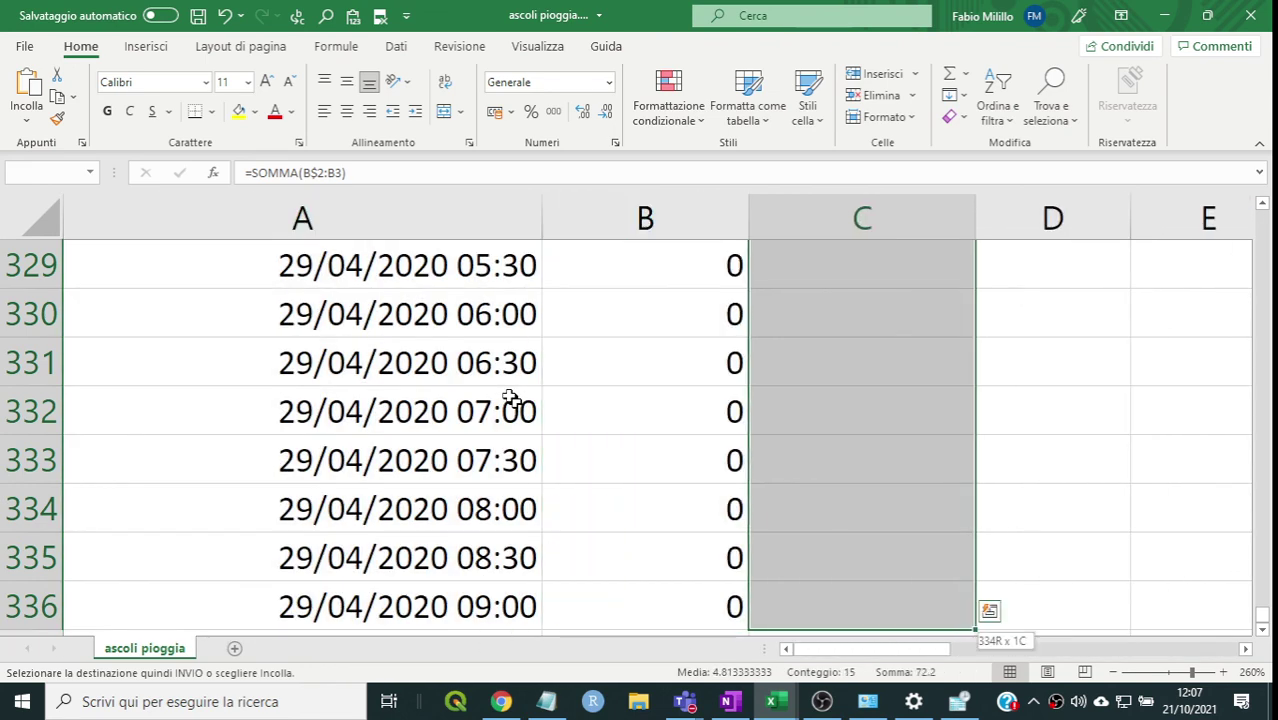
{"action": "left_click_drag", "start_coordinate": [511, 399], "coordinate": [511, 399]}
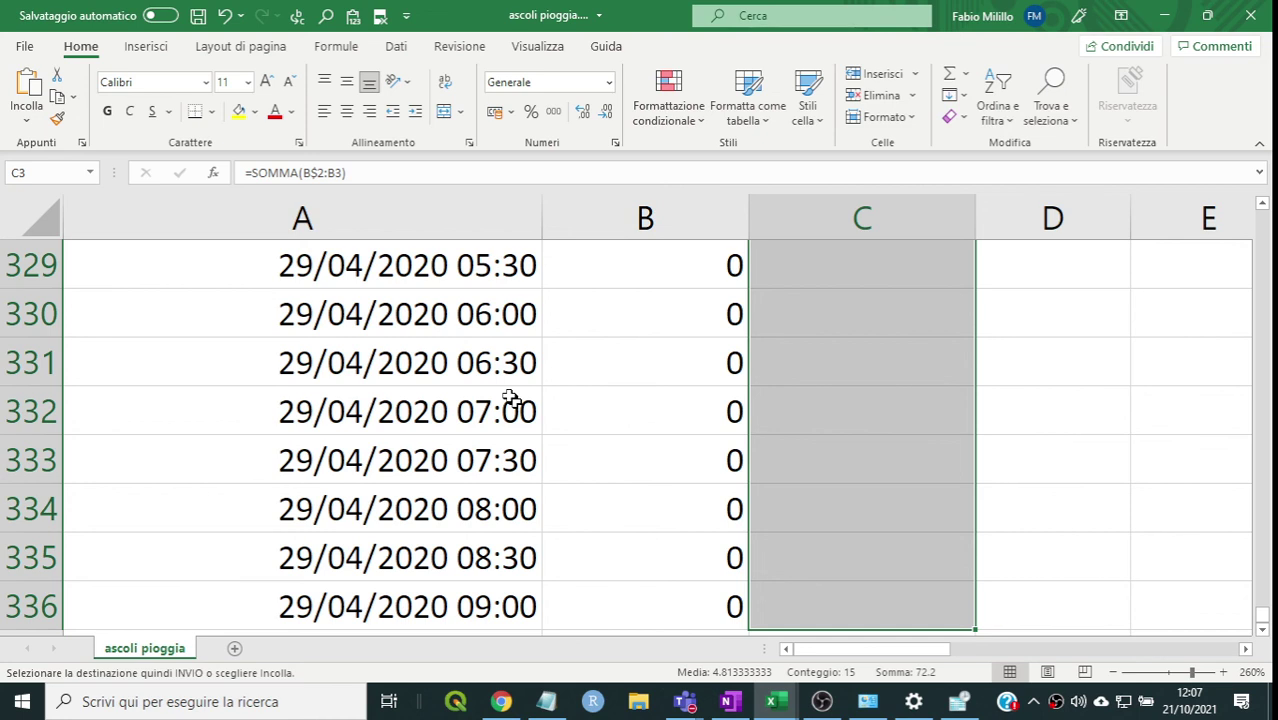
{"action": "key", "text": "ctrl+BackSpace"}
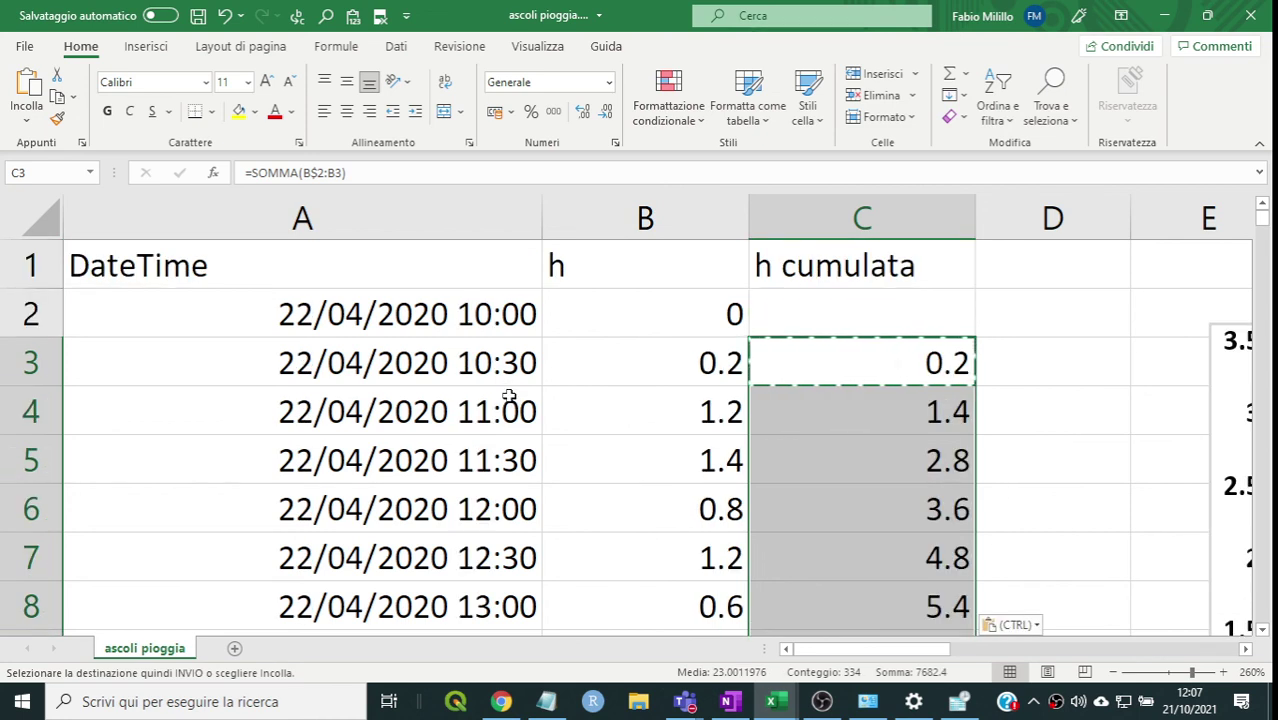
{"action": "key", "text": "Escape"}
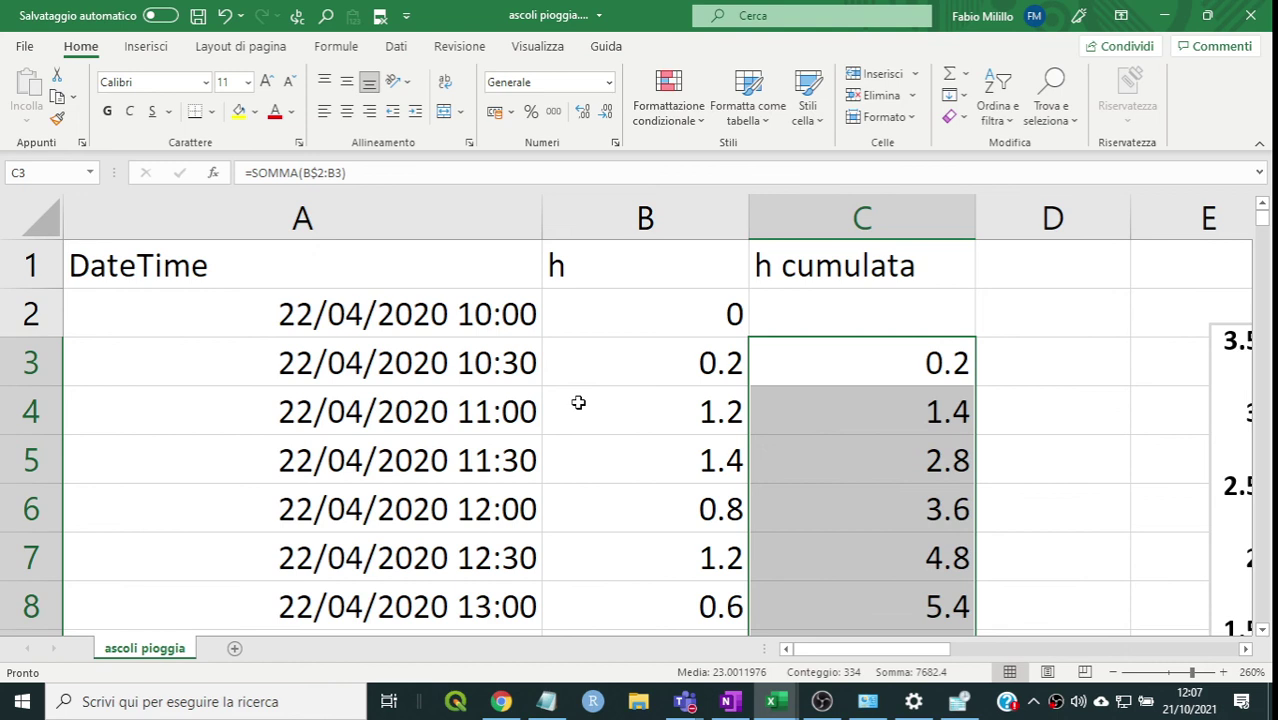
- Jump to row 336 to confirm the 25.2 total, then return to the sheet top
{"action": "key", "text": "ctrl+End"}
{"action": "key", "text": "Home"}
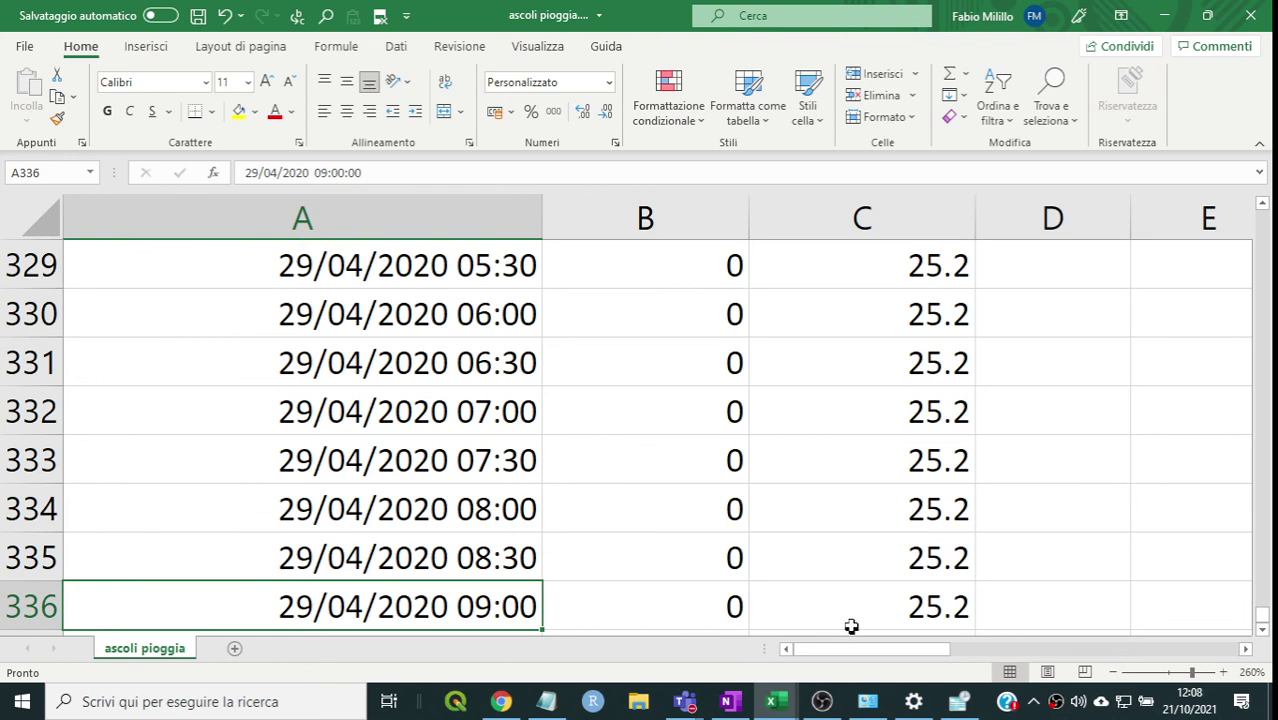
{"action": "scroll", "coordinate": [850, 614], "scroll_direction": "up", "scroll_amount": 4}
{"action": "scroll", "coordinate": [864, 595], "scroll_direction": "up", "scroll_amount": 1}
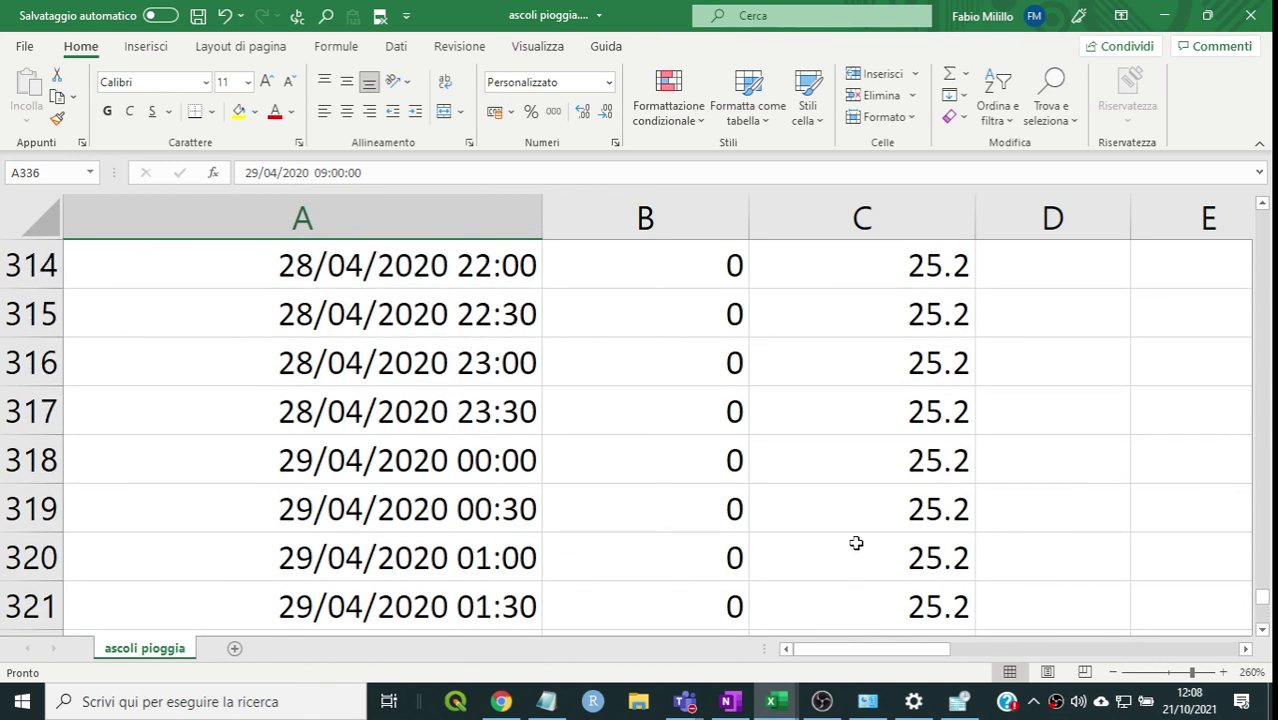
{"action": "scroll", "coordinate": [850, 525], "scroll_direction": "up", "scroll_amount": 5}
{"action": "scroll", "coordinate": [870, 520], "scroll_direction": "up", "scroll_amount": 1}
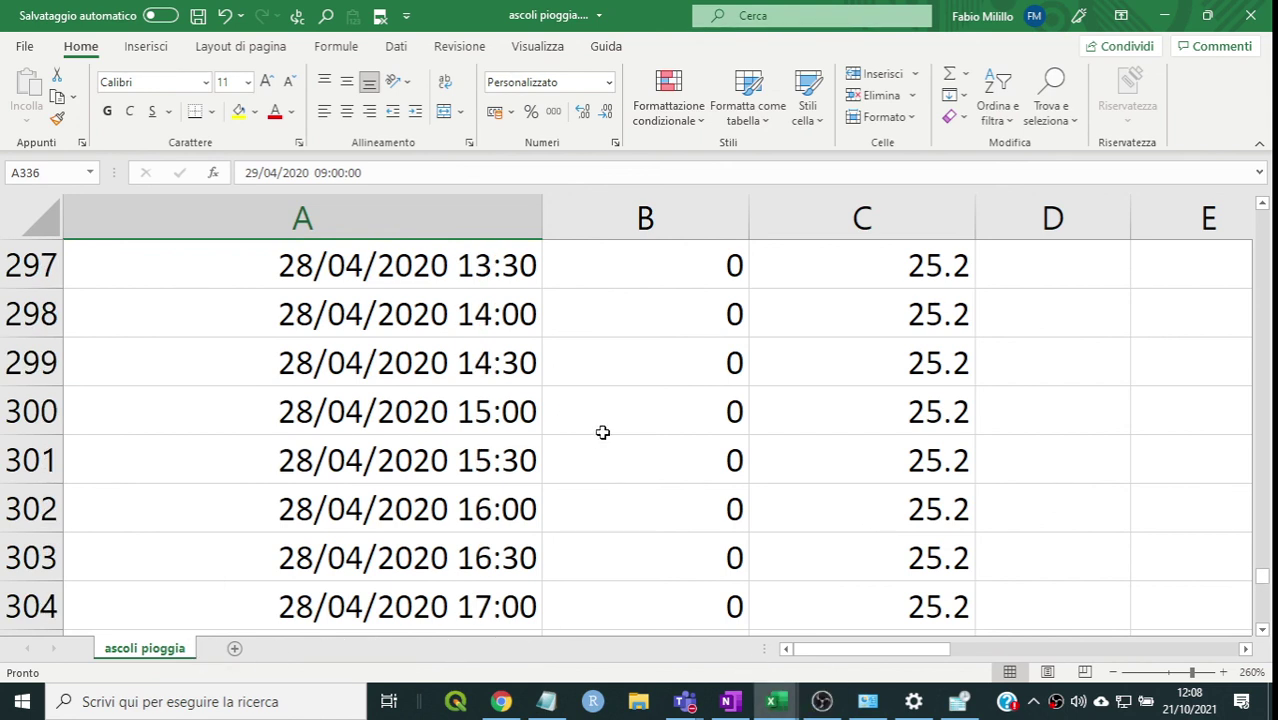
{"action": "key", "text": "ctrl+Home"}
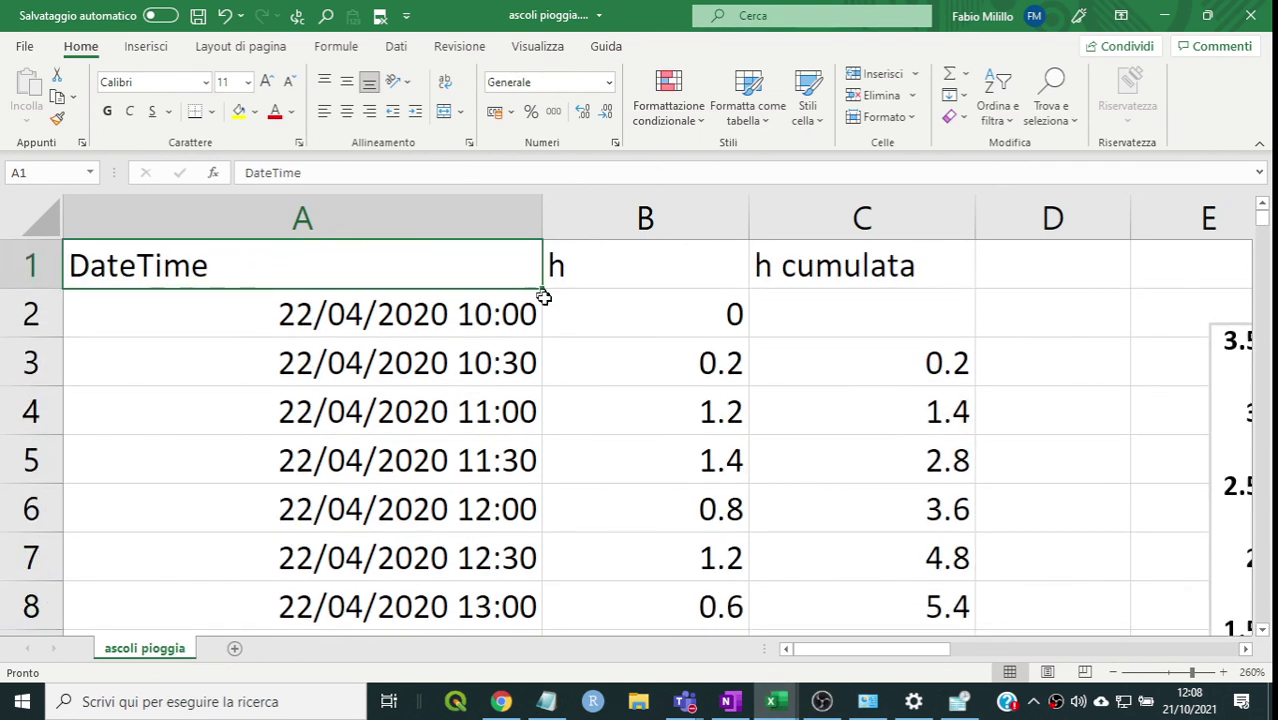
- Zoom out to 112% and scroll so the whole Pluviogramma chart shows, then select C4:C19
{"action": "key", "text": "Page_Down"}
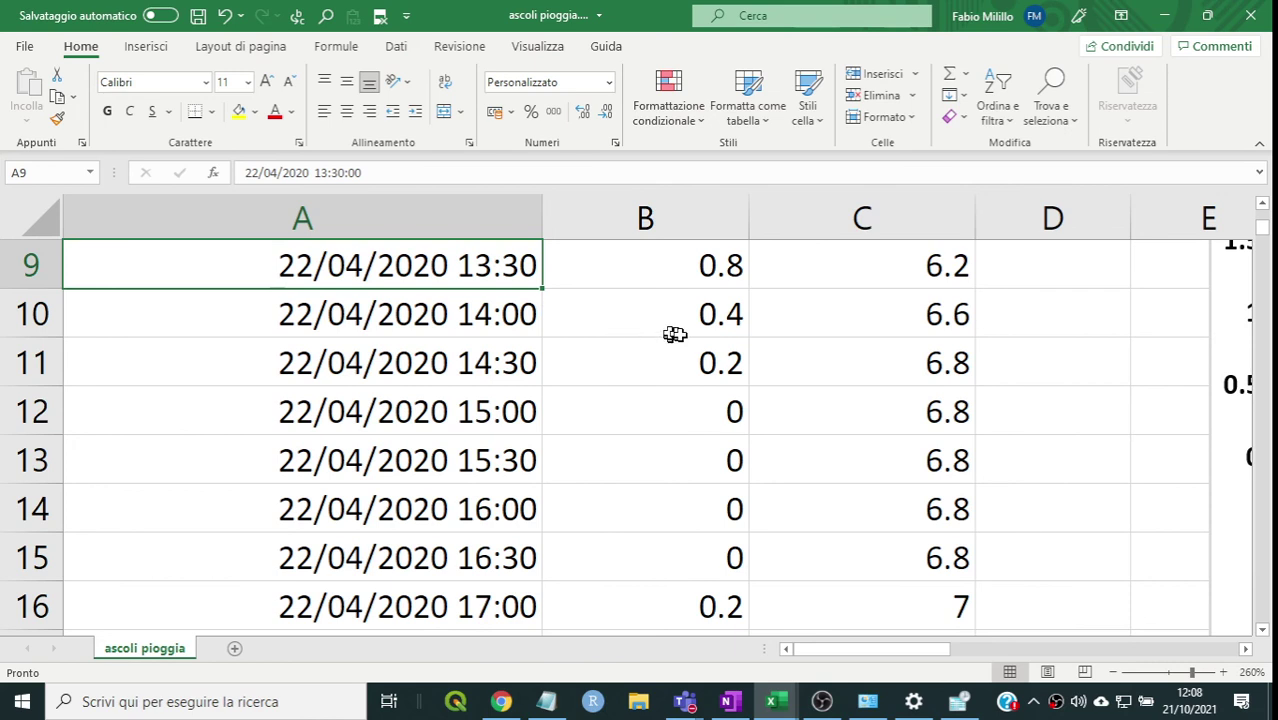
{"action": "left_click", "coordinate": [1114, 672]}
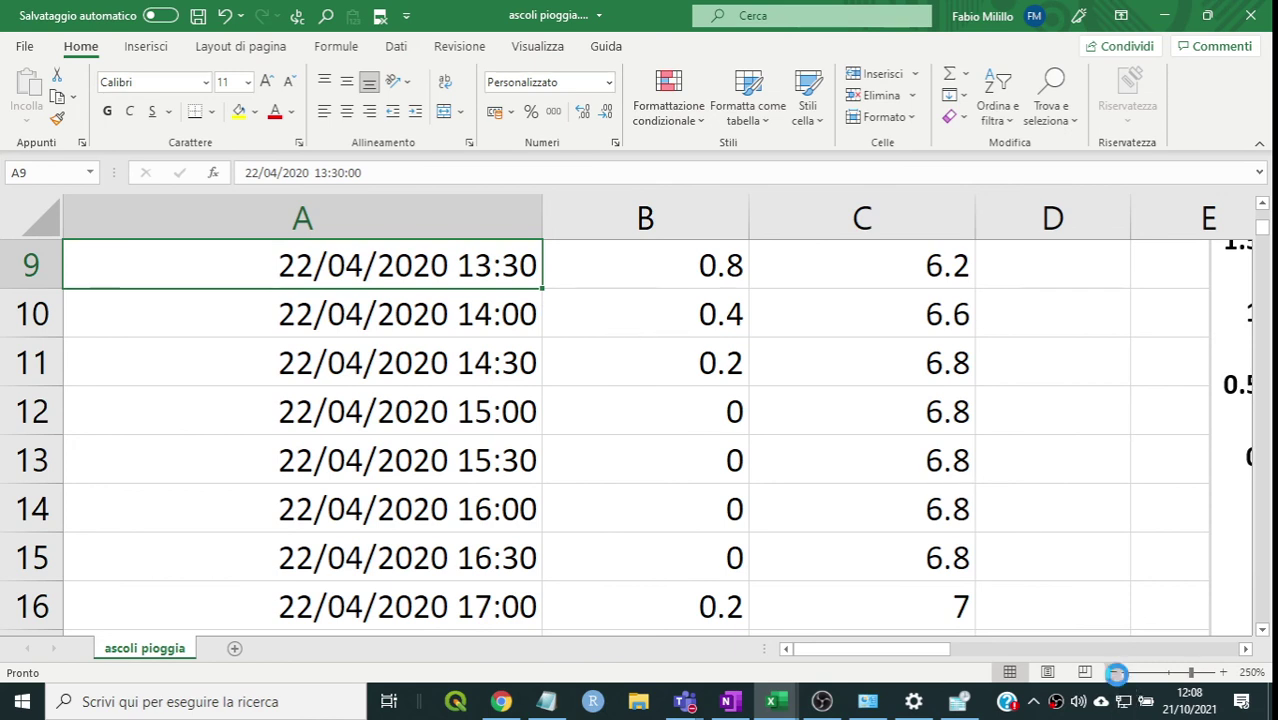
{"action": "left_click", "coordinate": [1114, 672]}
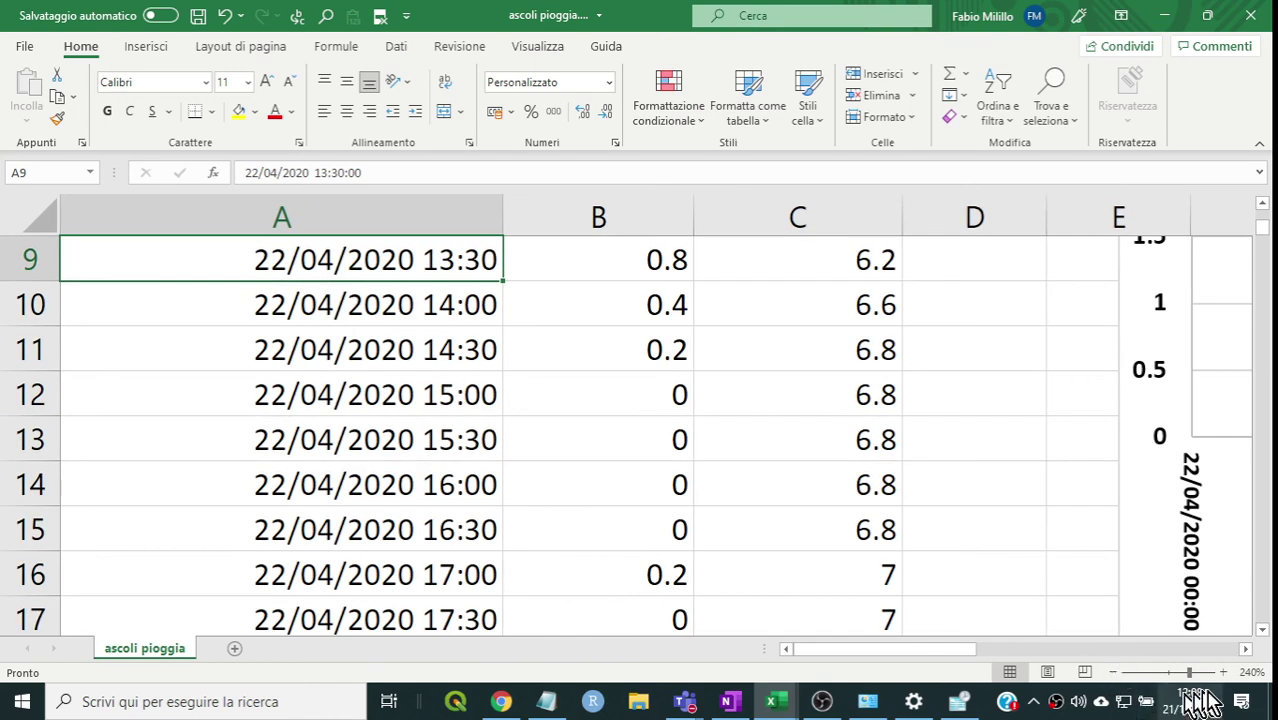
{"action": "left_click", "coordinate": [1244, 649]}
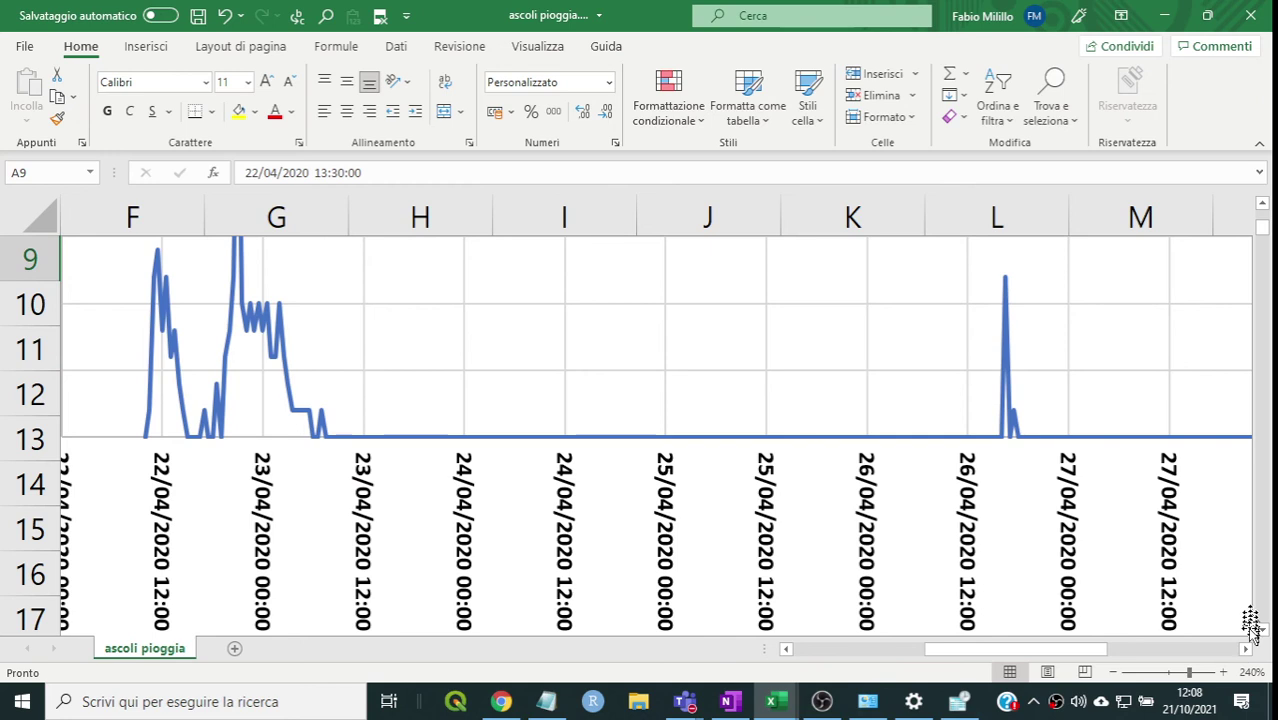
{"action": "left_click", "coordinate": [1245, 649]}
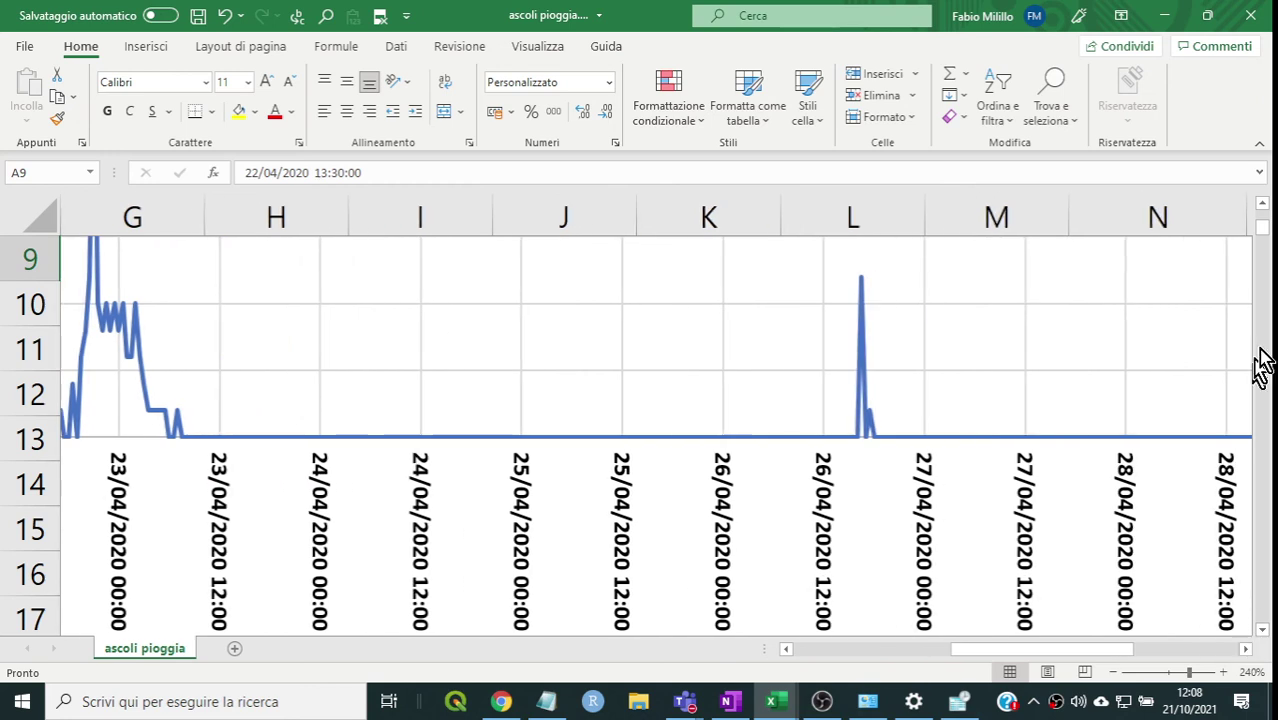
{"action": "left_click", "coordinate": [1261, 205]}
{"action": "left_click", "coordinate": [1261, 205]}
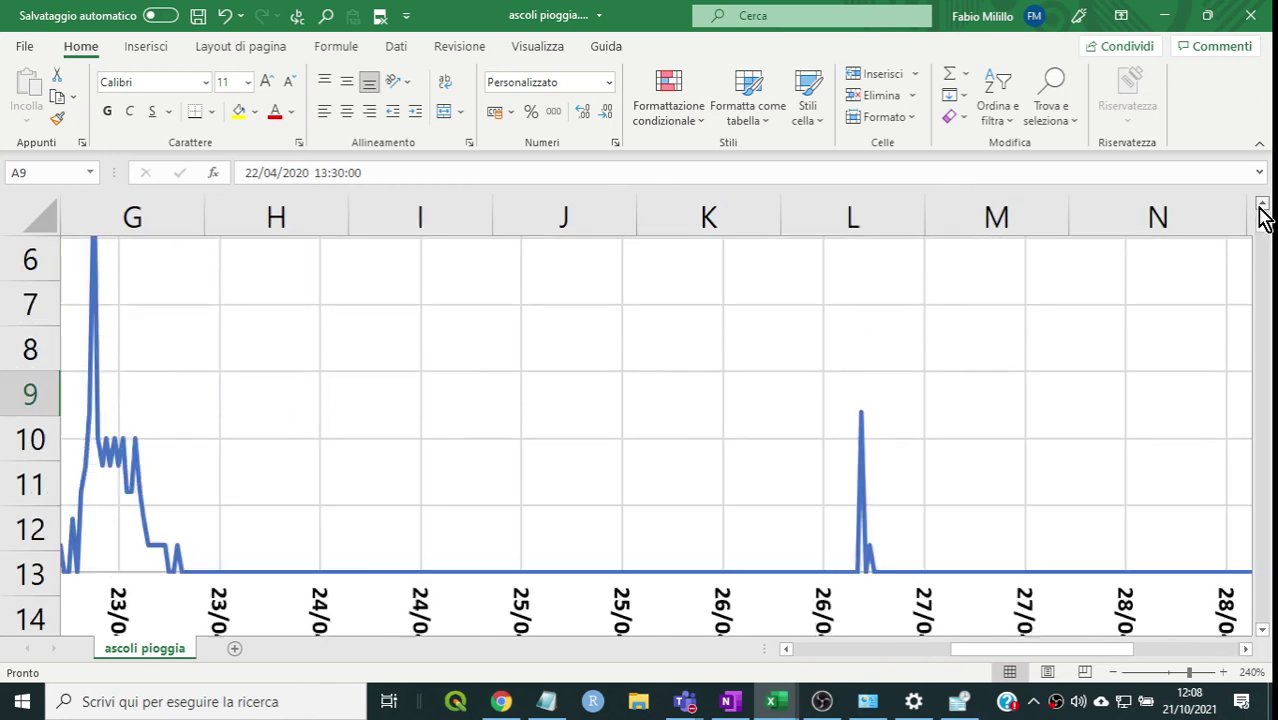
{"action": "left_click", "coordinate": [1170, 672]}
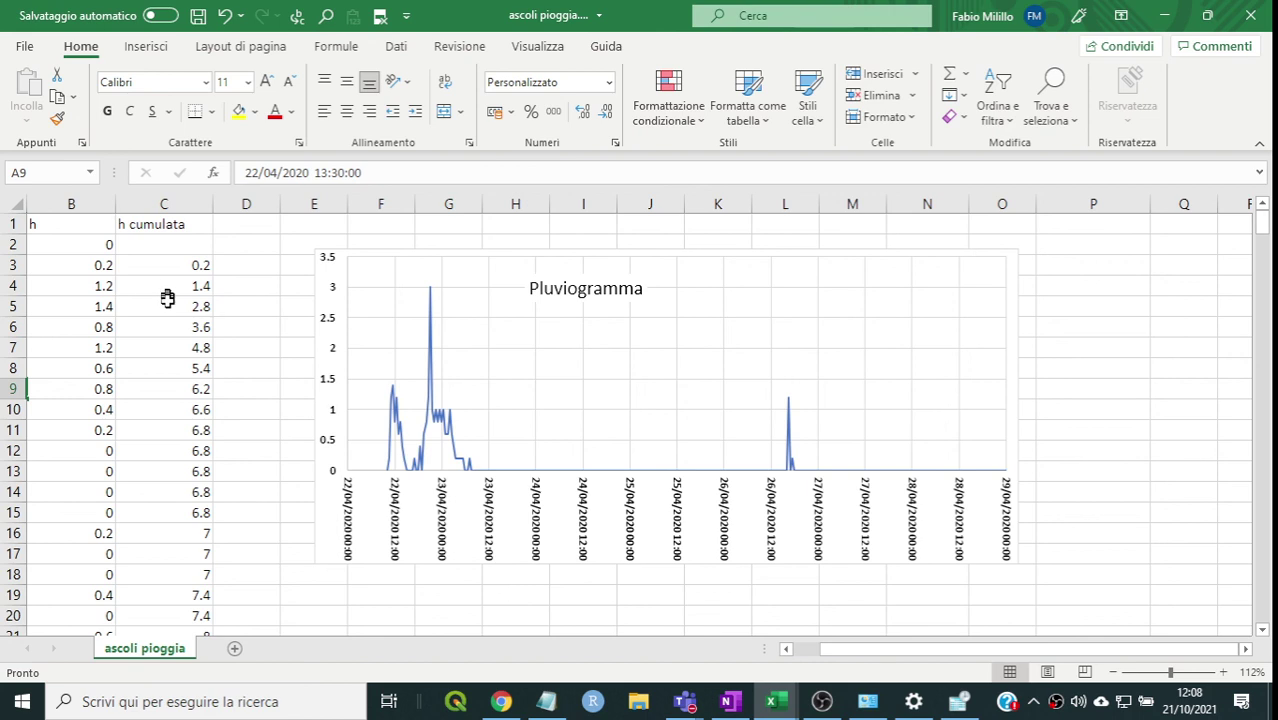
{"action": "left_click_drag", "start_coordinate": [172, 294], "coordinate": [136, 595]}
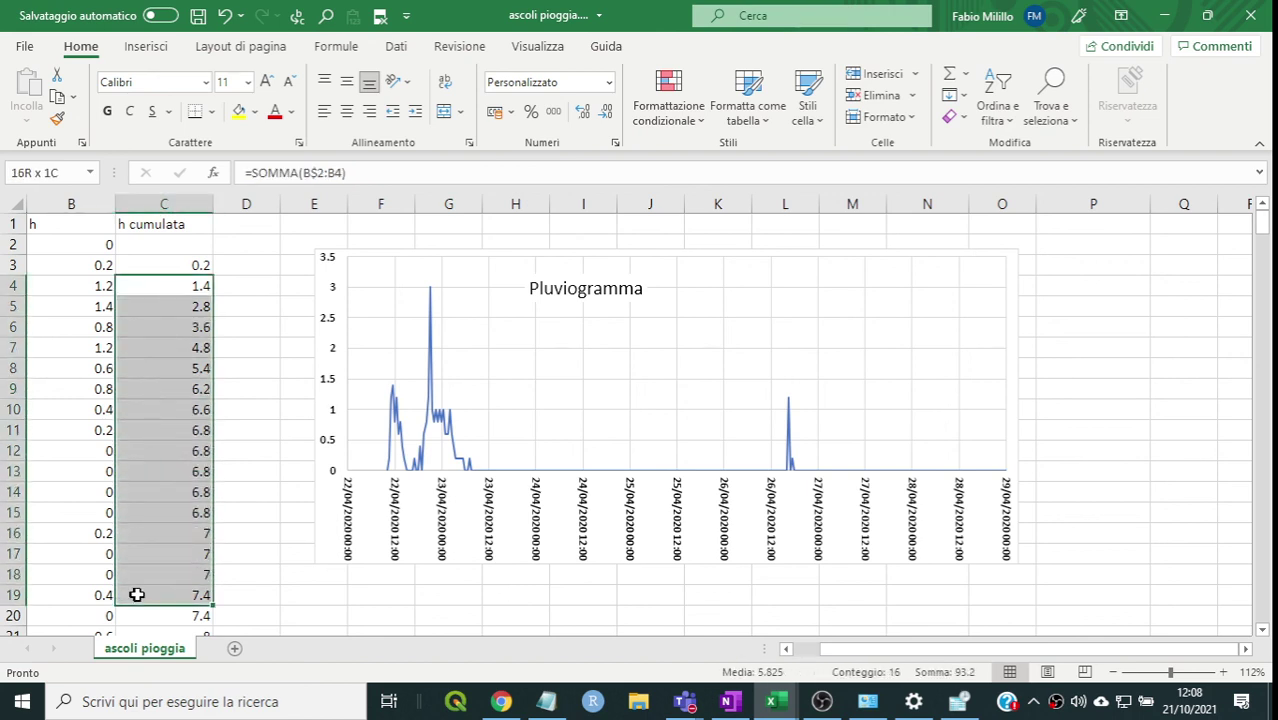
- Inspect the cumulative-sum formula in C3 without changing it
{"action": "left_click_drag", "start_coordinate": [136, 595], "coordinate": [136, 595]}
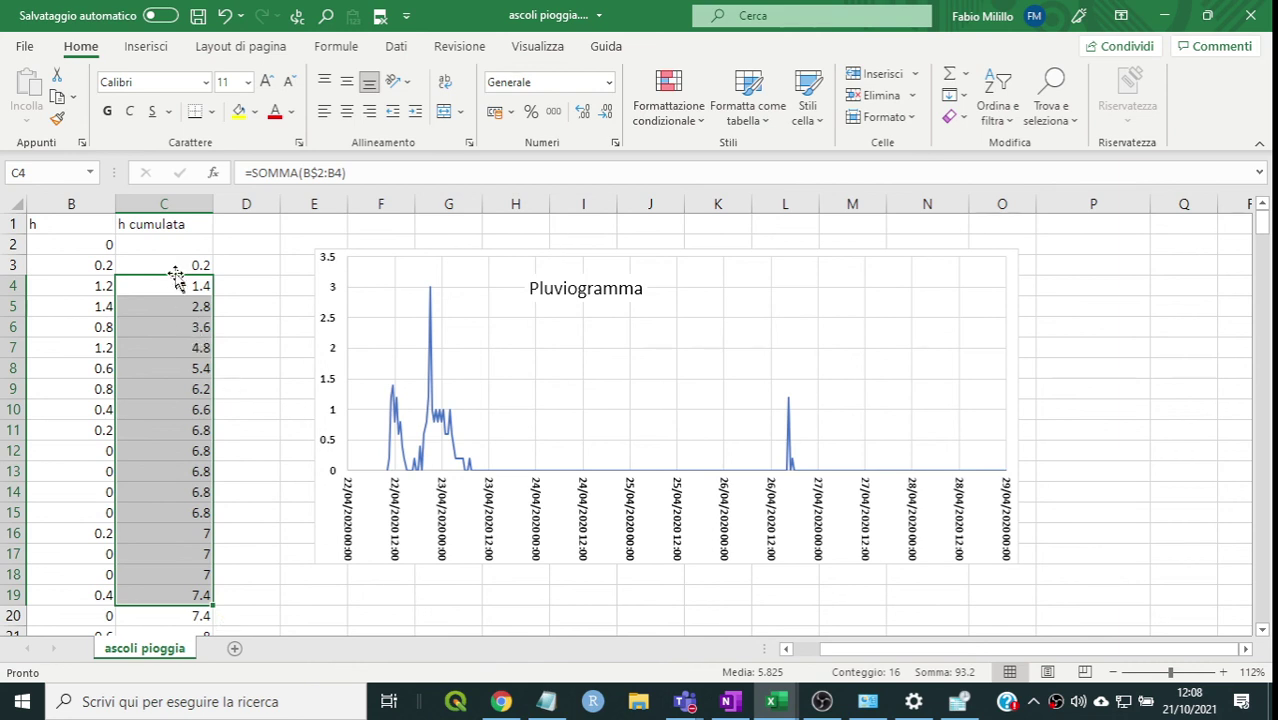
{"action": "double_click", "coordinate": [176, 265]}
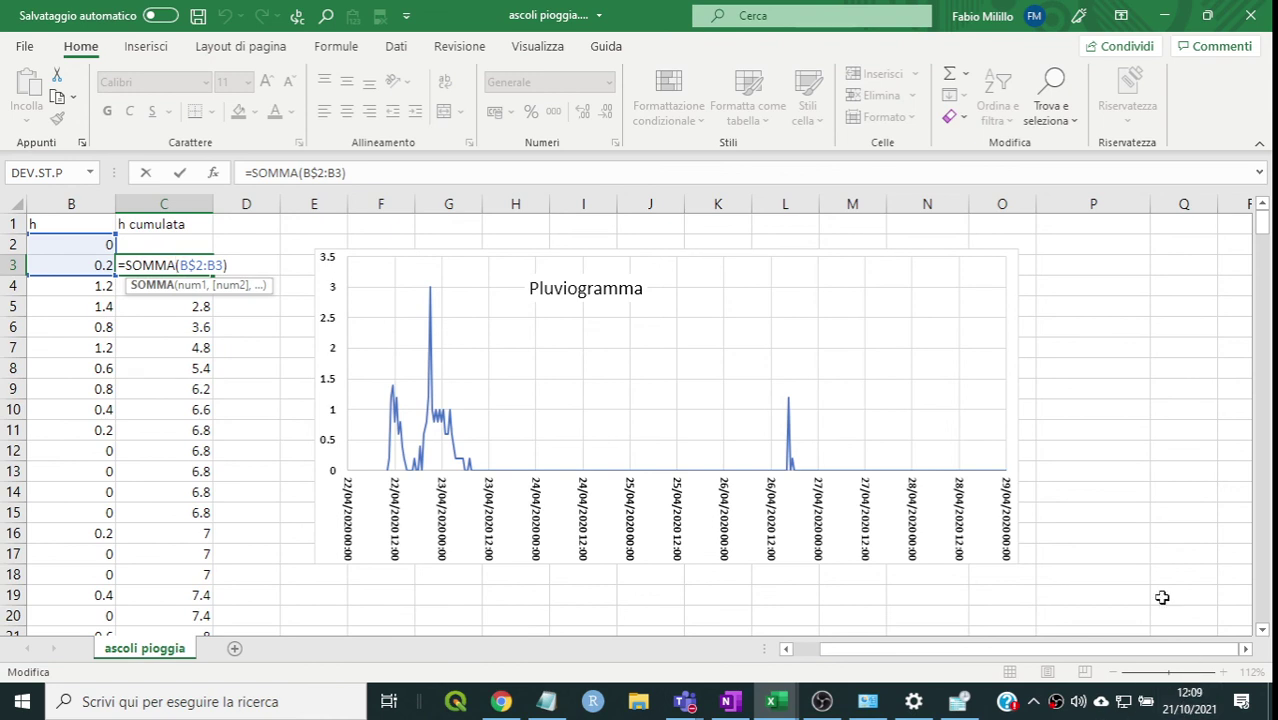
{"action": "key", "text": "Escape"}
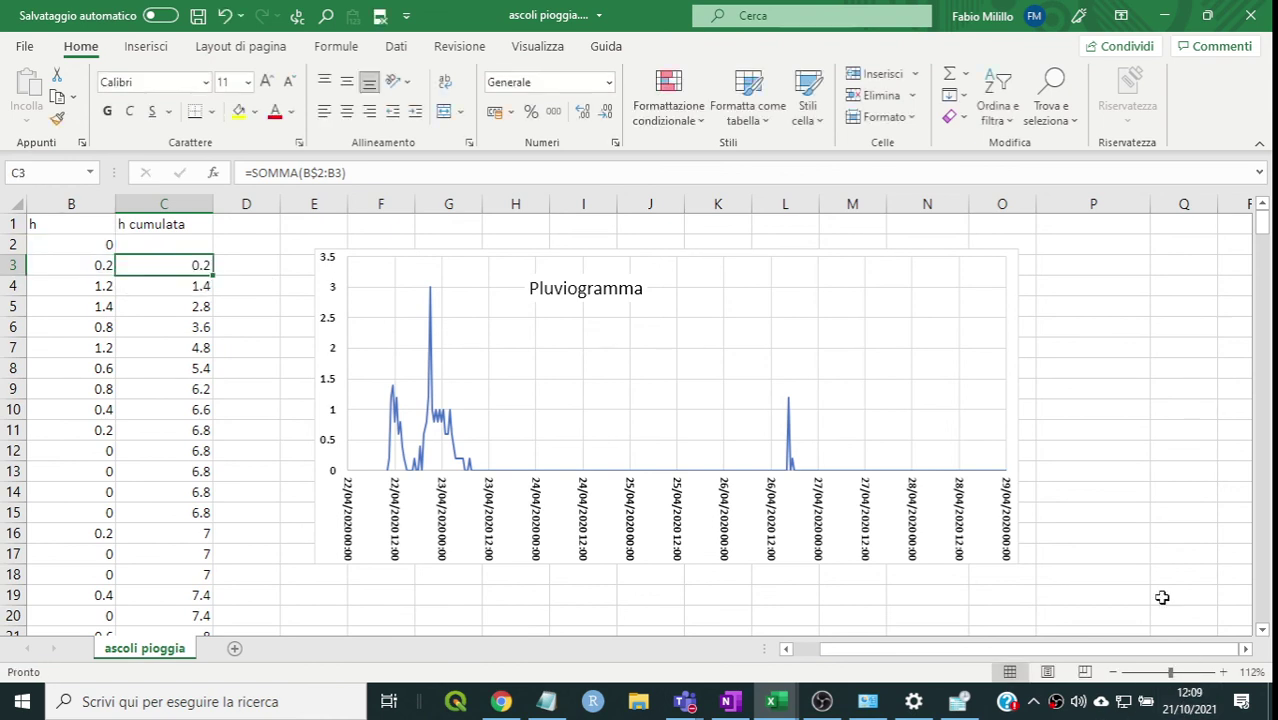
- Clear the running totals in column C from C4 downward, leaving only 0.2 in C3
{"action": "left_click", "coordinate": [149, 292]}
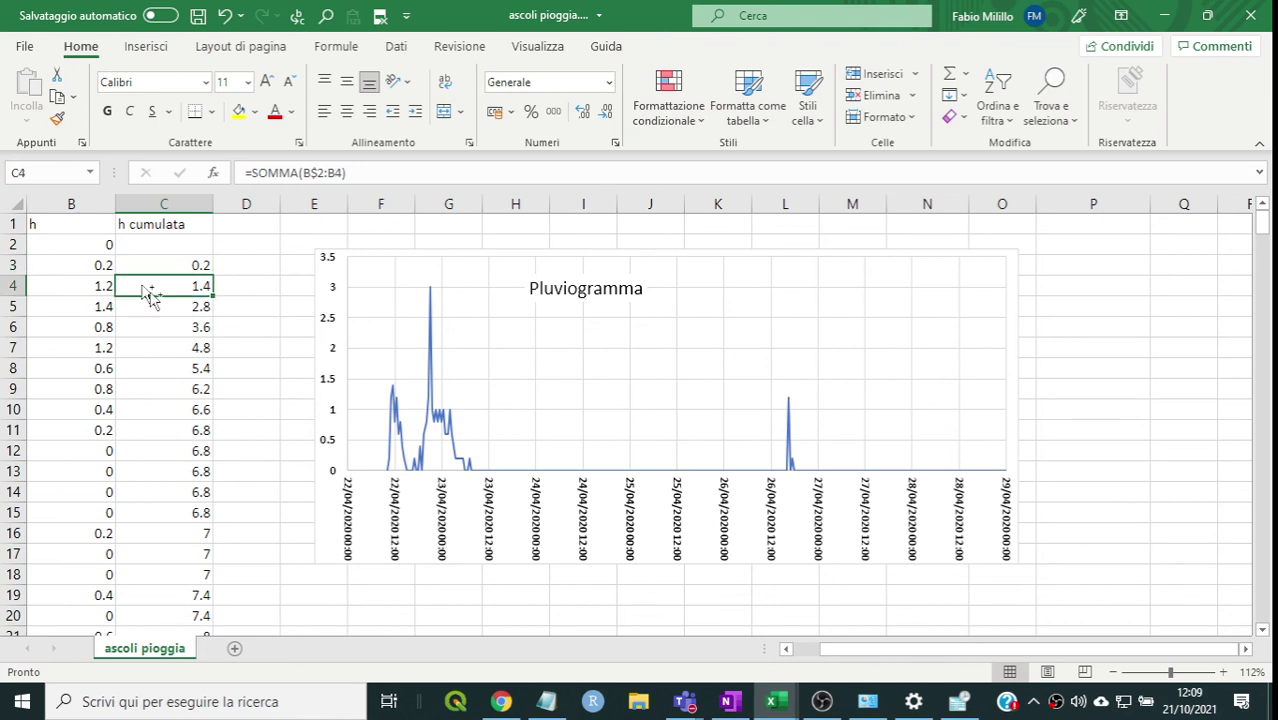
{"action": "key", "text": "ctrl+shift+End"}
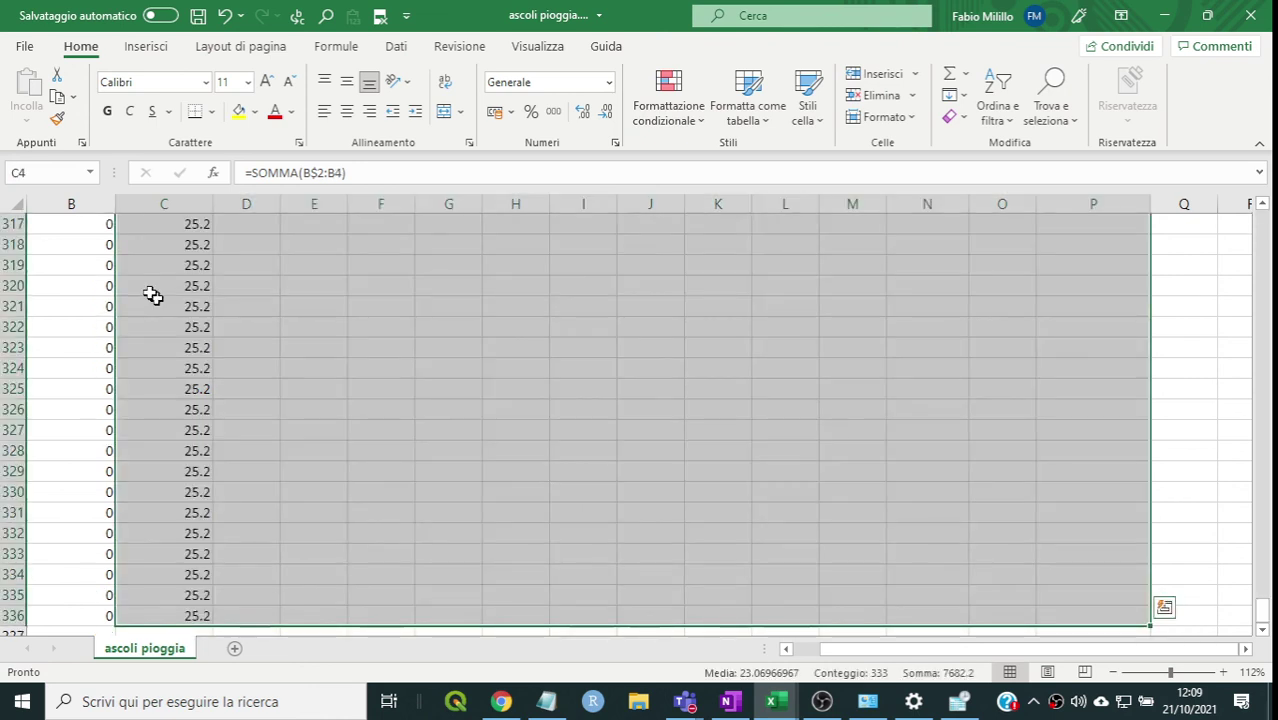
{"action": "key", "text": "shift+Left"}
{"action": "key", "text": "shift+Left"}
{"action": "key", "text": "shift+Left"}
{"action": "key", "text": "shift+Left"}
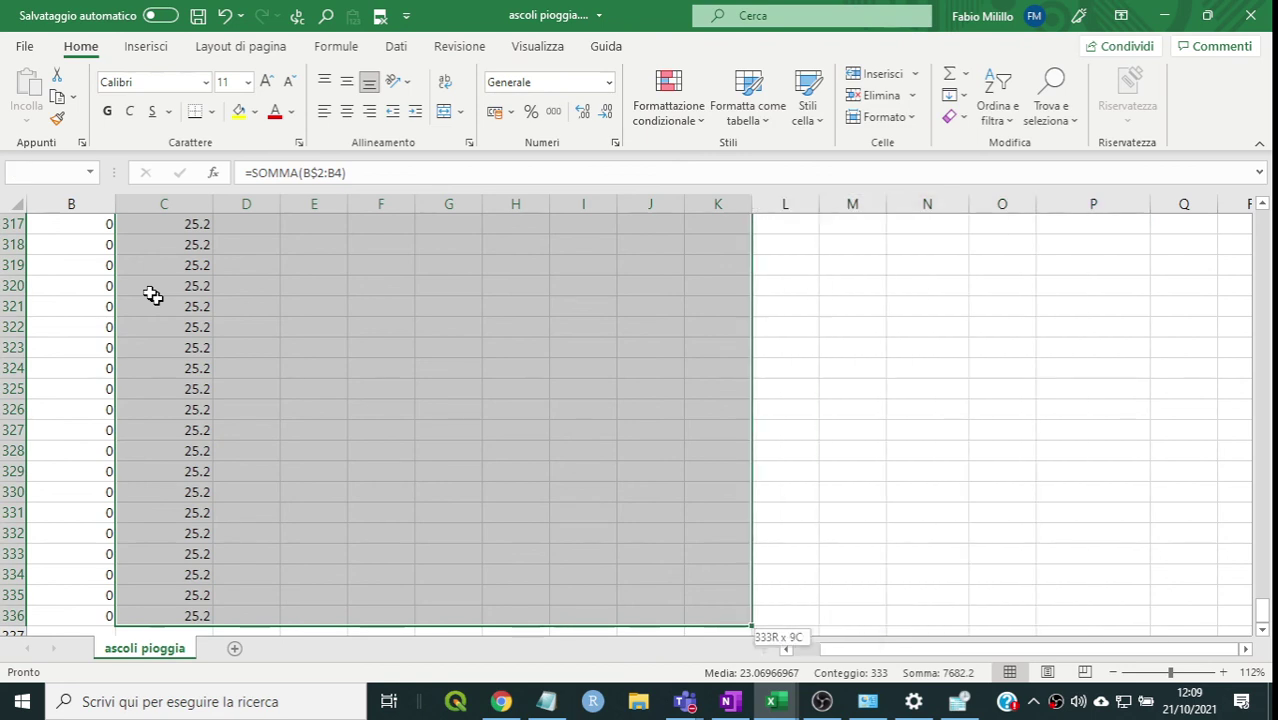
{"action": "key", "text": "shift+Left"}
{"action": "key", "text": "shift+Left"}
{"action": "key", "text": "shift+Left"}
{"action": "key", "text": "shift+Left"}
{"action": "key", "text": "shift+Left"}
{"action": "key", "text": "shift+Left"}
{"action": "key", "text": "shift+Left"}
{"action": "key", "text": "shift+Left"}
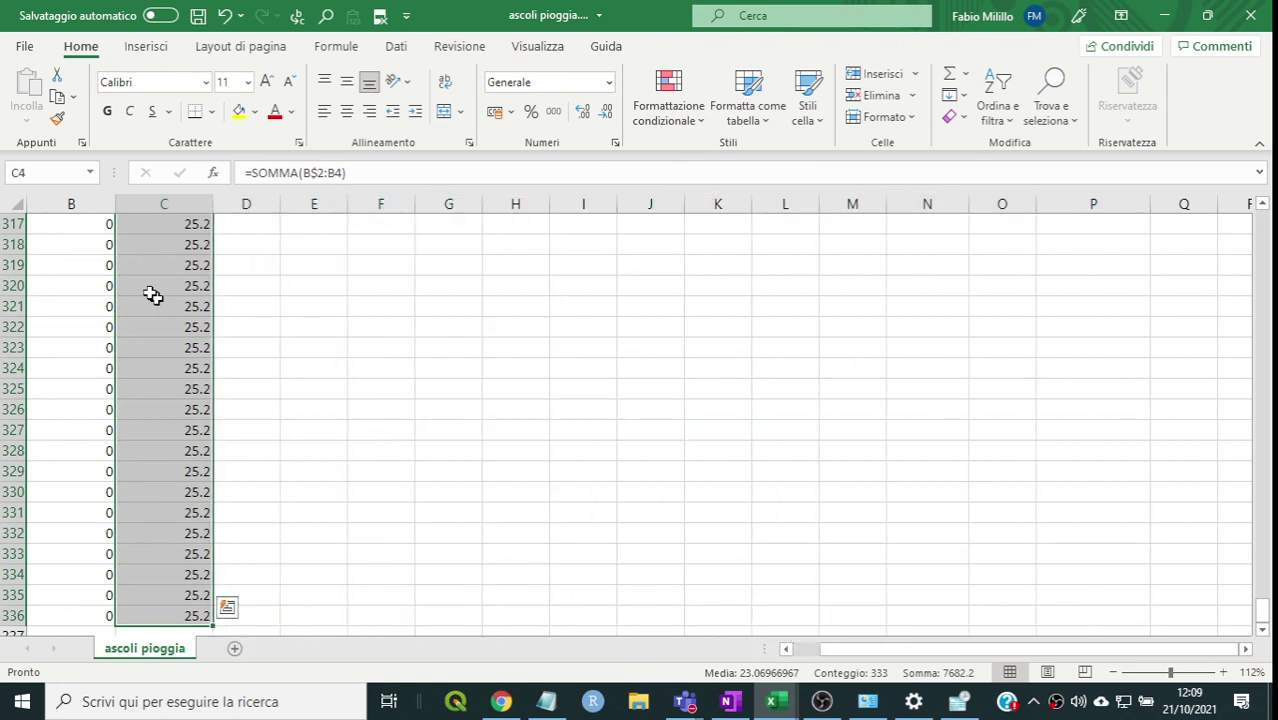
{"action": "key", "text": "Delete"}
{"action": "key", "text": "ctrl+BackSpace"}
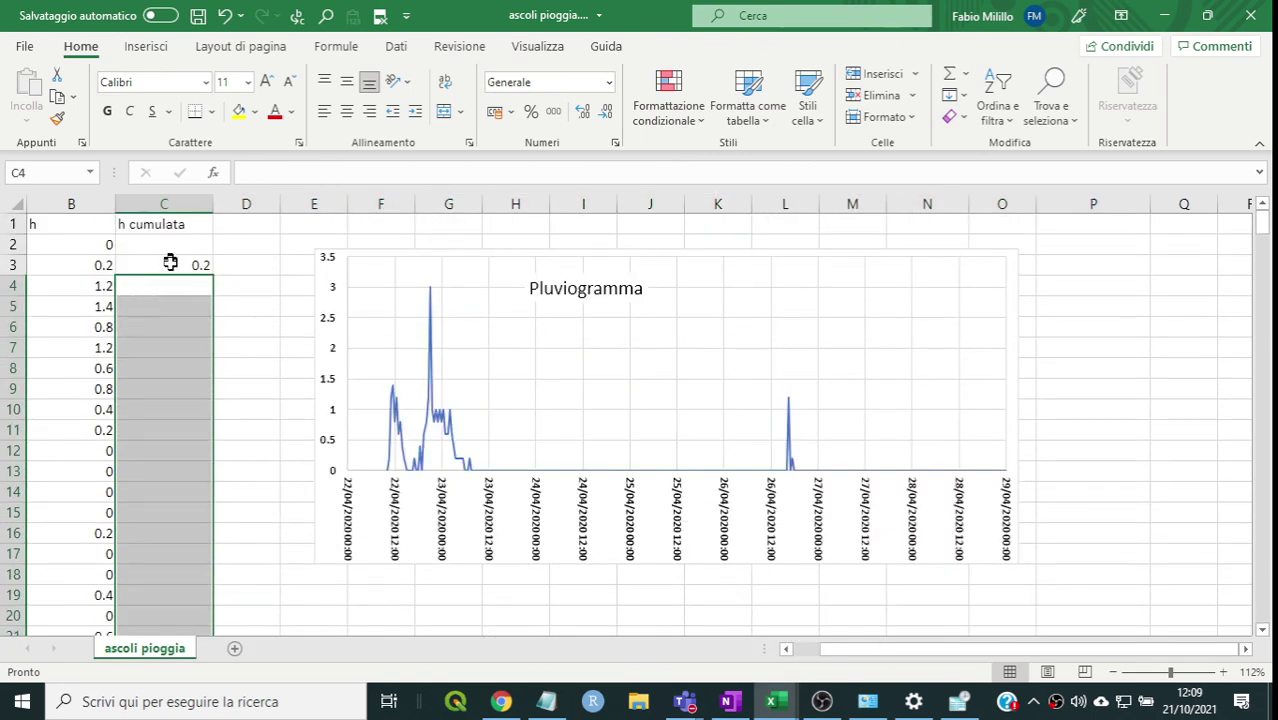
- Copy the =SOMMA(B$2:B3) formula from cell C3
{"action": "left_click", "coordinate": [170, 265]}
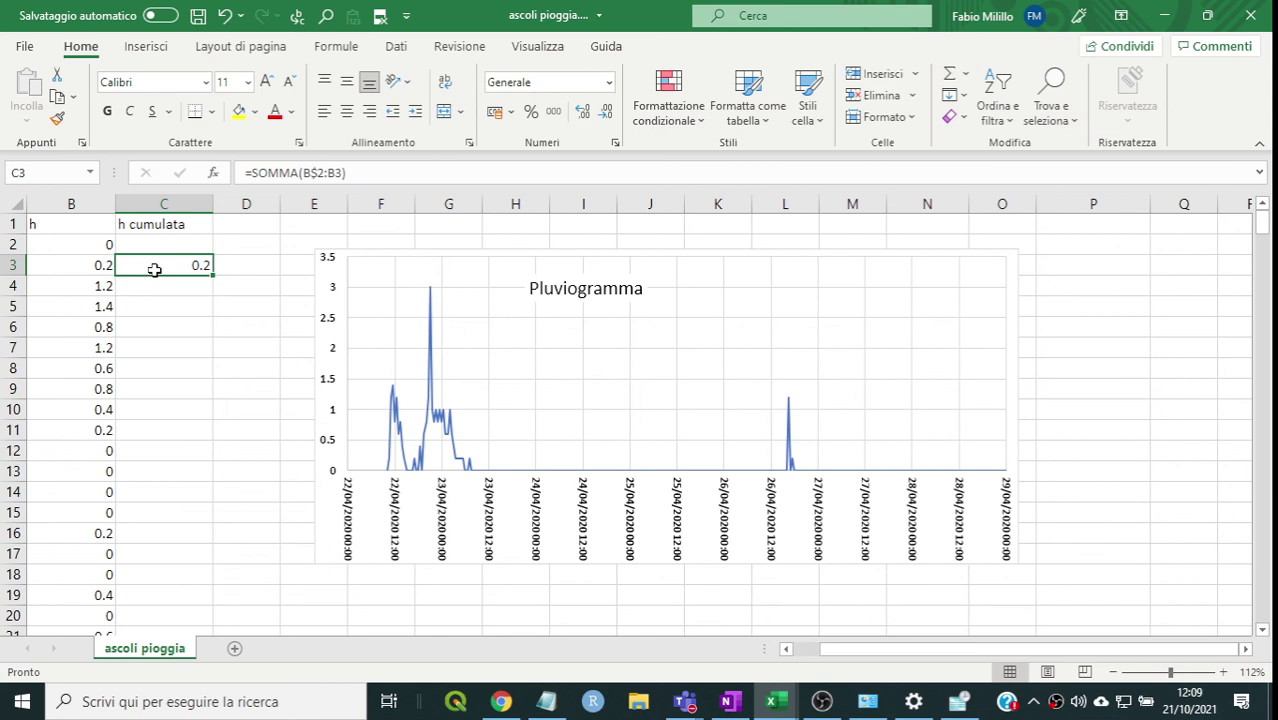
{"action": "key", "text": "ctrl+c"}
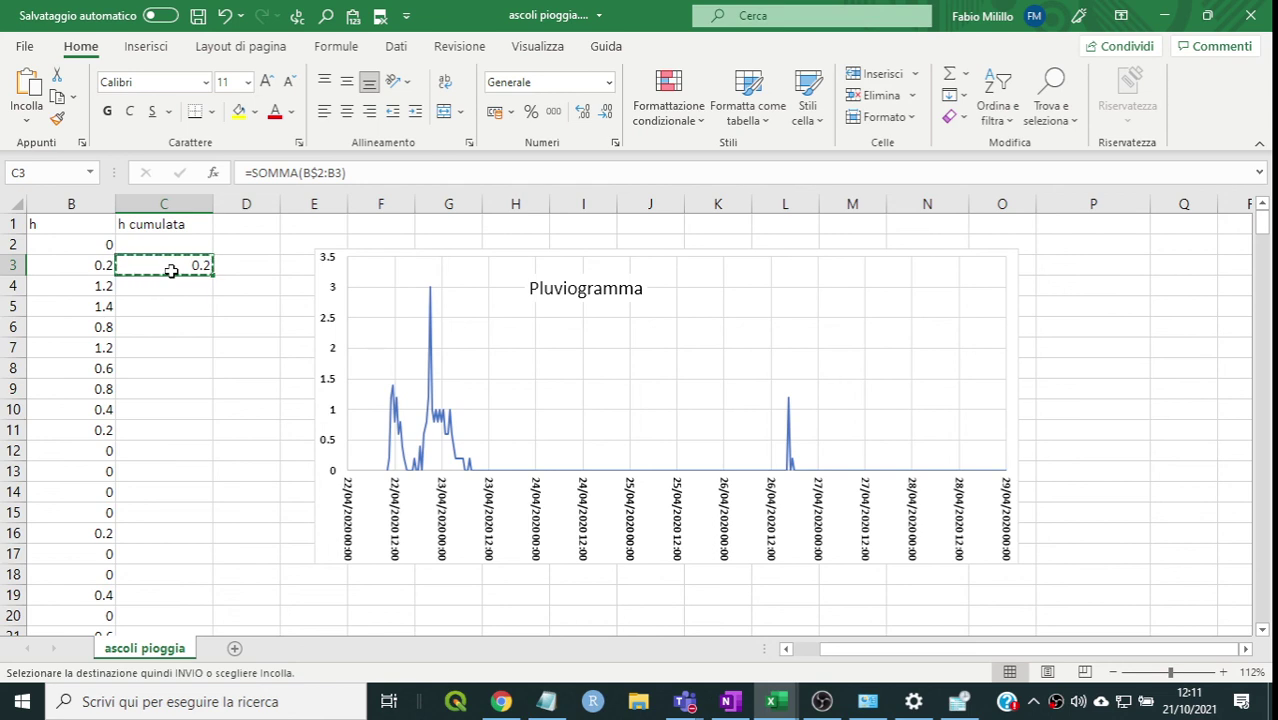
- Select the range C3:C336 as the paste destination for the formula
{"action": "scroll", "coordinate": [171, 271], "scroll_direction": "down", "scroll_amount": 7}
{"action": "left_click_drag", "start_coordinate": [171, 271], "coordinate": [171, 271]}
{"action": "scroll", "coordinate": [171, 271], "scroll_direction": "down", "scroll_amount": 7}
{"action": "scroll", "coordinate": [171, 271], "scroll_direction": "down", "scroll_amount": 7}
{"action": "scroll", "coordinate": [171, 271], "scroll_direction": "down", "scroll_amount": 6}
{"action": "scroll", "coordinate": [171, 271], "scroll_direction": "down", "scroll_amount": 1}
{"action": "scroll", "coordinate": [171, 271], "scroll_direction": "down", "scroll_amount": 7}
{"action": "scroll", "coordinate": [171, 271], "scroll_direction": "down", "scroll_amount": 7}
{"action": "scroll", "coordinate": [171, 271], "scroll_direction": "down", "scroll_amount": 7}
{"action": "scroll", "coordinate": [171, 271], "scroll_direction": "down", "scroll_amount": 7}
{"action": "scroll", "coordinate": [171, 271], "scroll_direction": "down", "scroll_amount": 7}
{"action": "scroll", "coordinate": [171, 271], "scroll_direction": "down", "scroll_amount": 7}
{"action": "scroll", "coordinate": [171, 271], "scroll_direction": "down", "scroll_amount": 7}
{"action": "scroll", "coordinate": [171, 271], "scroll_direction": "down", "scroll_amount": 7}
{"action": "scroll", "coordinate": [171, 271], "scroll_direction": "down", "scroll_amount": 7}
{"action": "scroll", "coordinate": [171, 271], "scroll_direction": "down", "scroll_amount": 7}
{"action": "scroll", "coordinate": [171, 271], "scroll_direction": "down", "scroll_amount": 8}
{"action": "scroll", "coordinate": [171, 271], "scroll_direction": "down", "scroll_amount": 10}
{"action": "scroll", "coordinate": [171, 271], "scroll_direction": "down", "scroll_amount": 2}
{"action": "scroll", "coordinate": [171, 271], "scroll_direction": "up", "scroll_amount": 7}
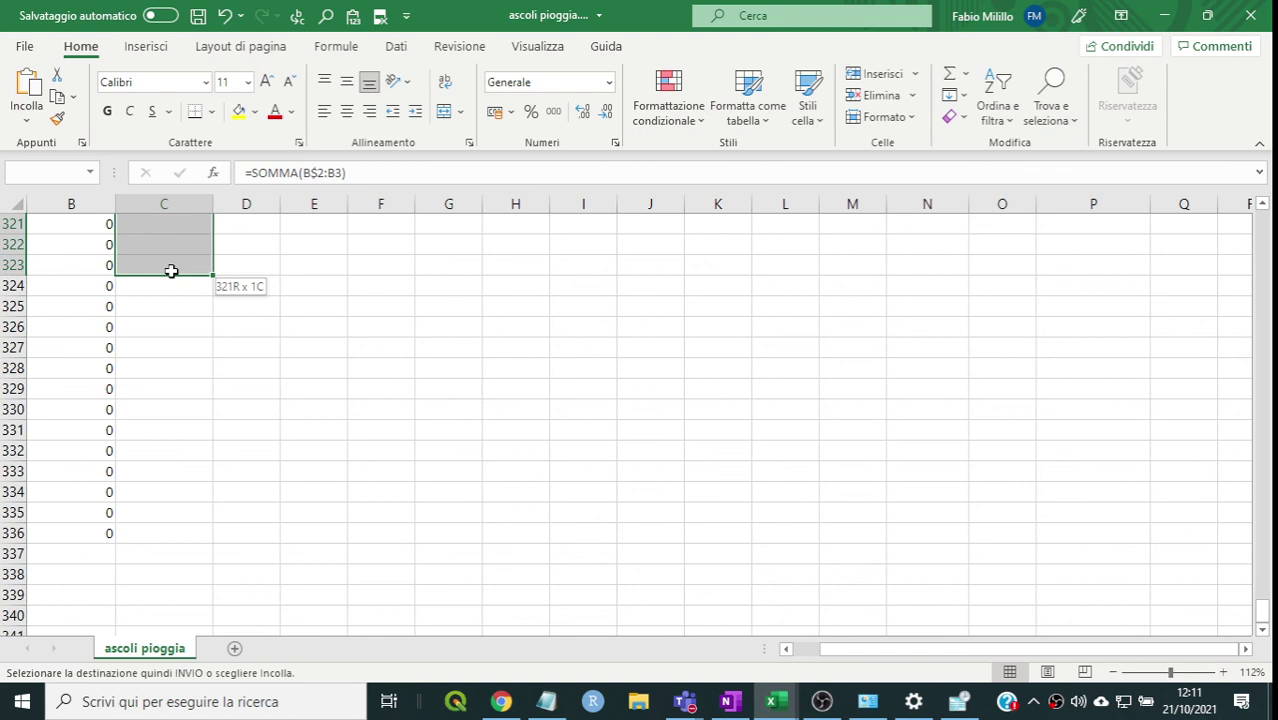
{"action": "key", "text": "shift+Down"}
{"action": "key", "text": "shift+Down"}
{"action": "key", "text": "shift+Down"}
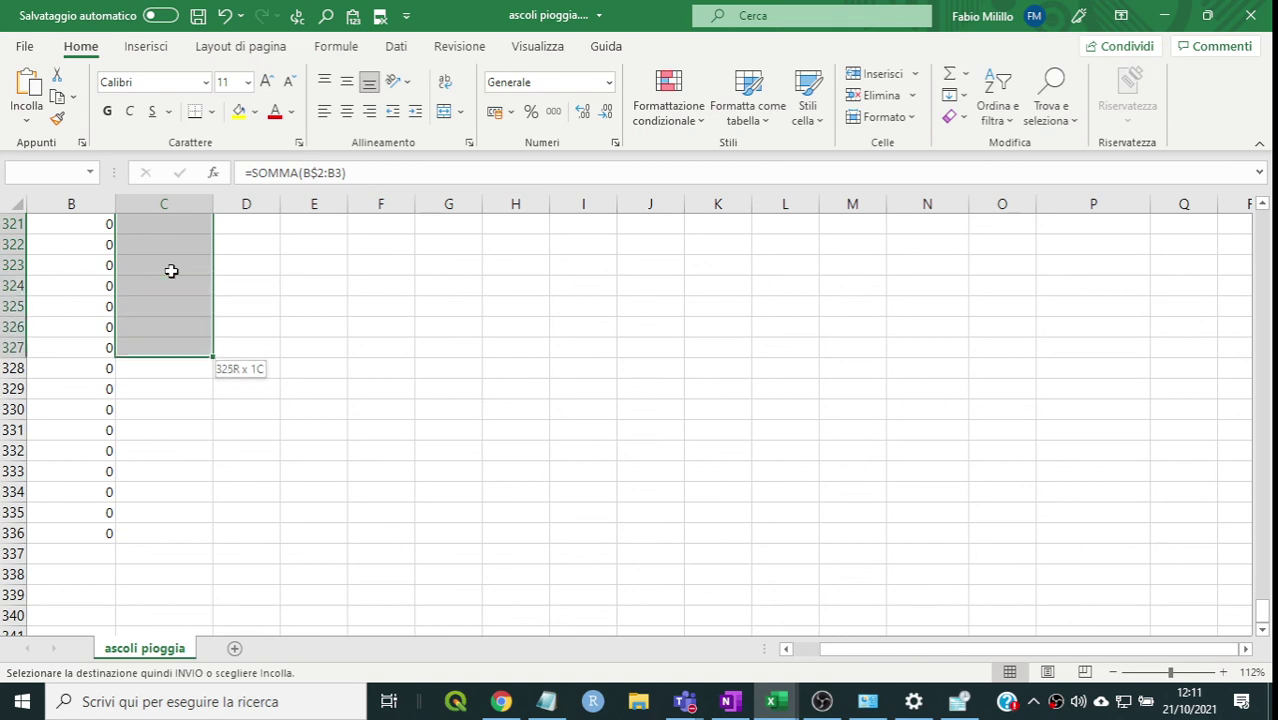
{"action": "key", "text": "shift+Down"}
{"action": "key", "text": "shift+Down"}
{"action": "key", "text": "shift+Down"}
{"action": "key", "text": "shift+Down"}
{"action": "key", "text": "shift+Down"}
{"action": "key", "text": "shift+Down"}
{"action": "key", "text": "shift+Down"}
{"action": "key", "text": "shift+Down"}
{"action": "key", "text": "shift+Down"}
{"action": "key", "text": "shift+Down"}
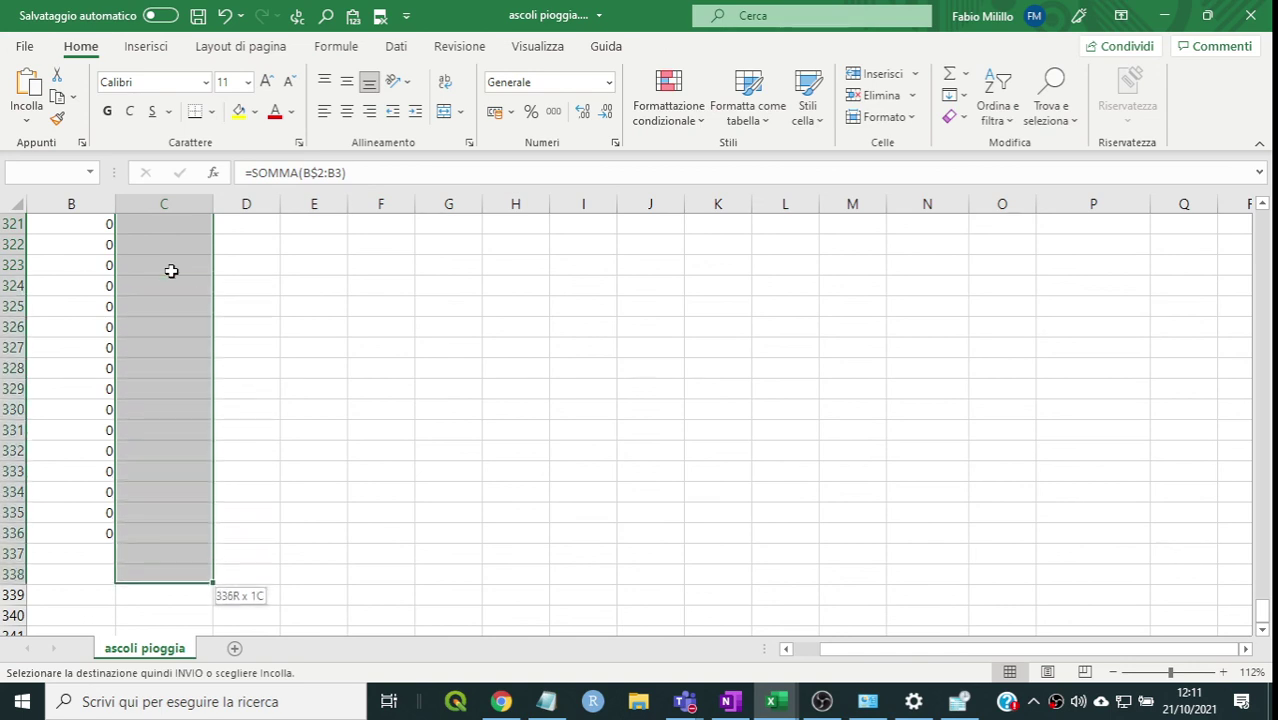
{"action": "key", "text": "shift+Down"}
{"action": "key", "text": "shift+Down"}
{"action": "key", "text": "shift+Down"}
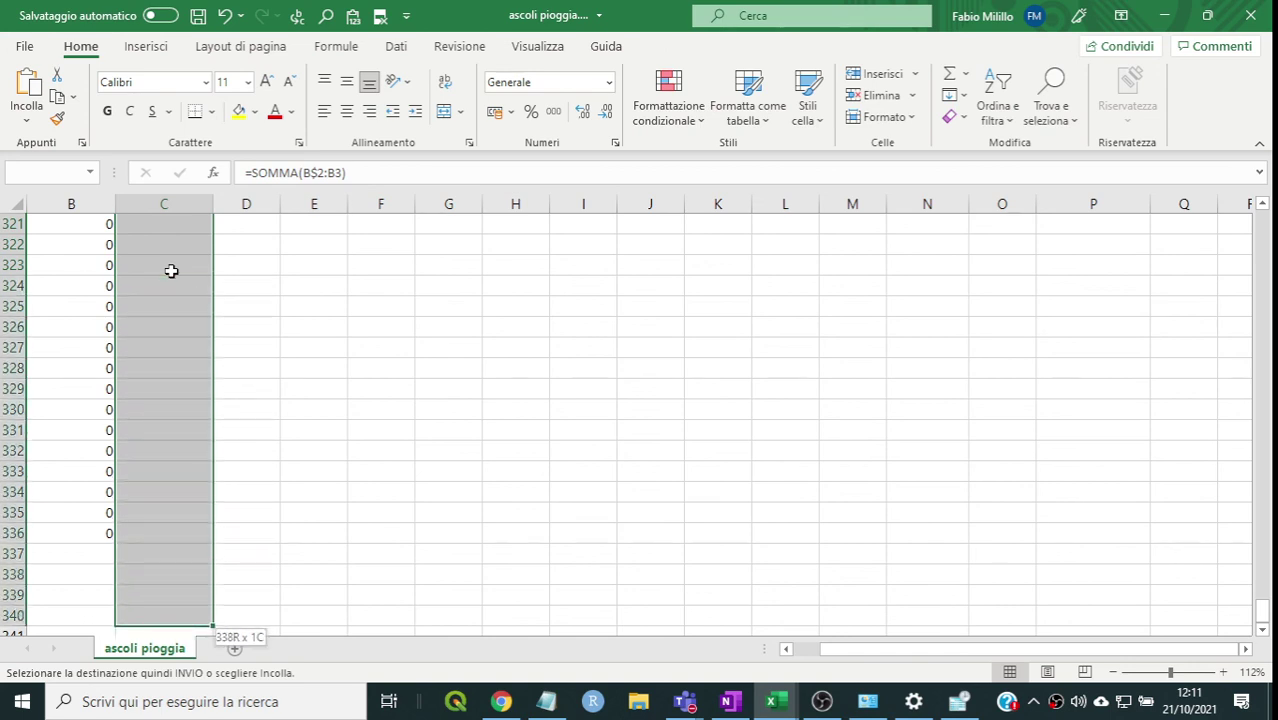
{"action": "key", "text": "shift+Up"}
{"action": "key", "text": "shift+Up"}
{"action": "key", "text": "shift+Up"}
{"action": "key", "text": "shift+Up"}
{"action": "key", "text": "shift+Up"}
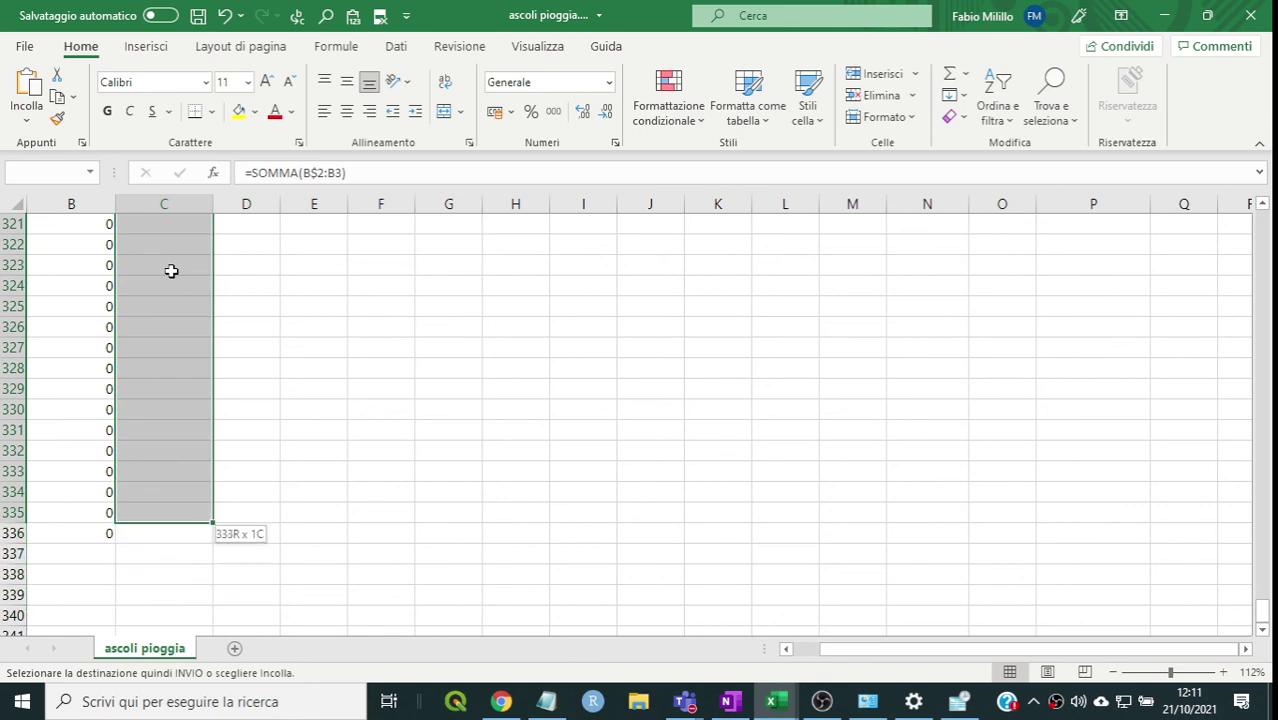
{"action": "key", "text": "shift+Down"}
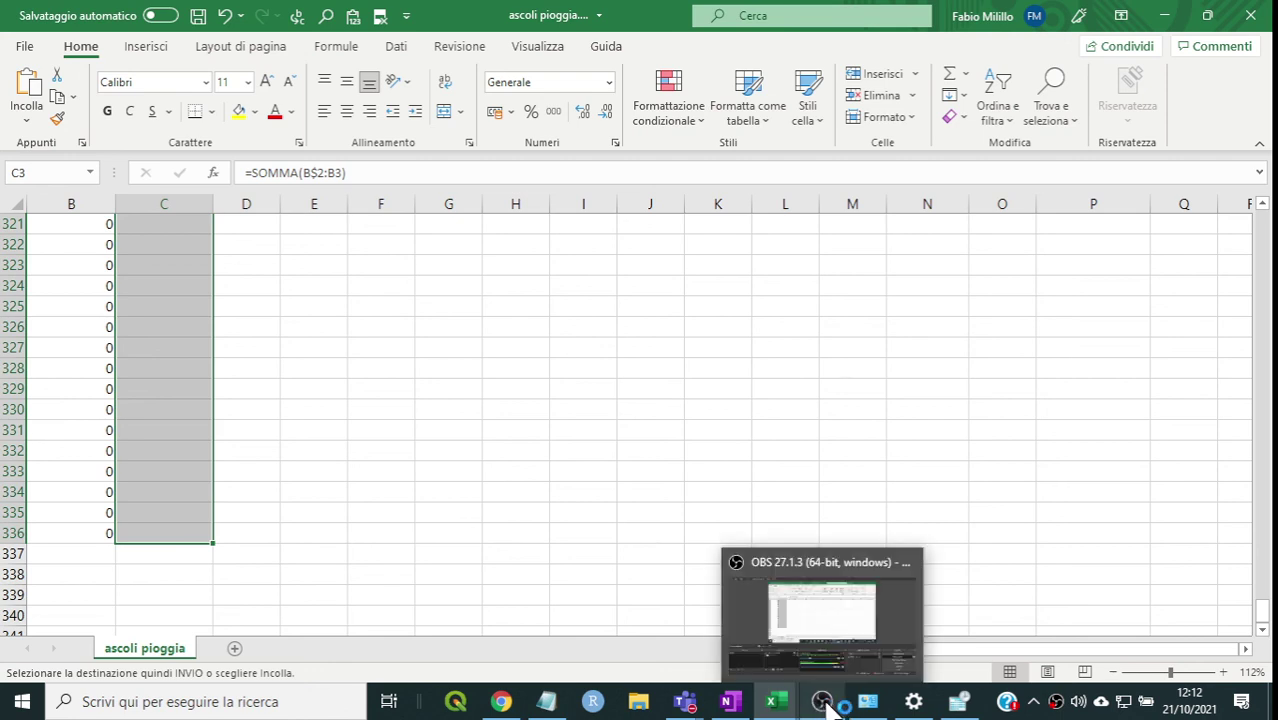
- Return to the 'ascoli pioggia' Excel workbook showing the Pluviogramma chart
{"action": "left_click", "coordinate": [824, 706]}
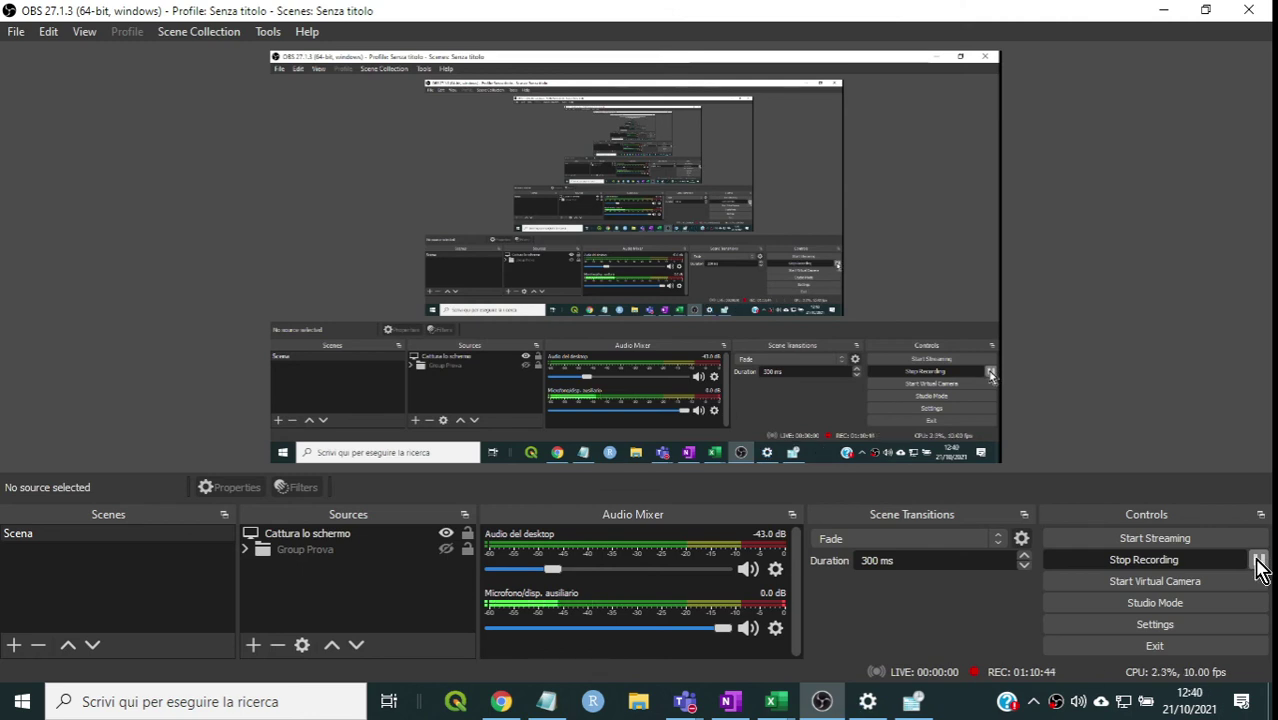
{"action": "mouse_move", "coordinate": [770, 704]}
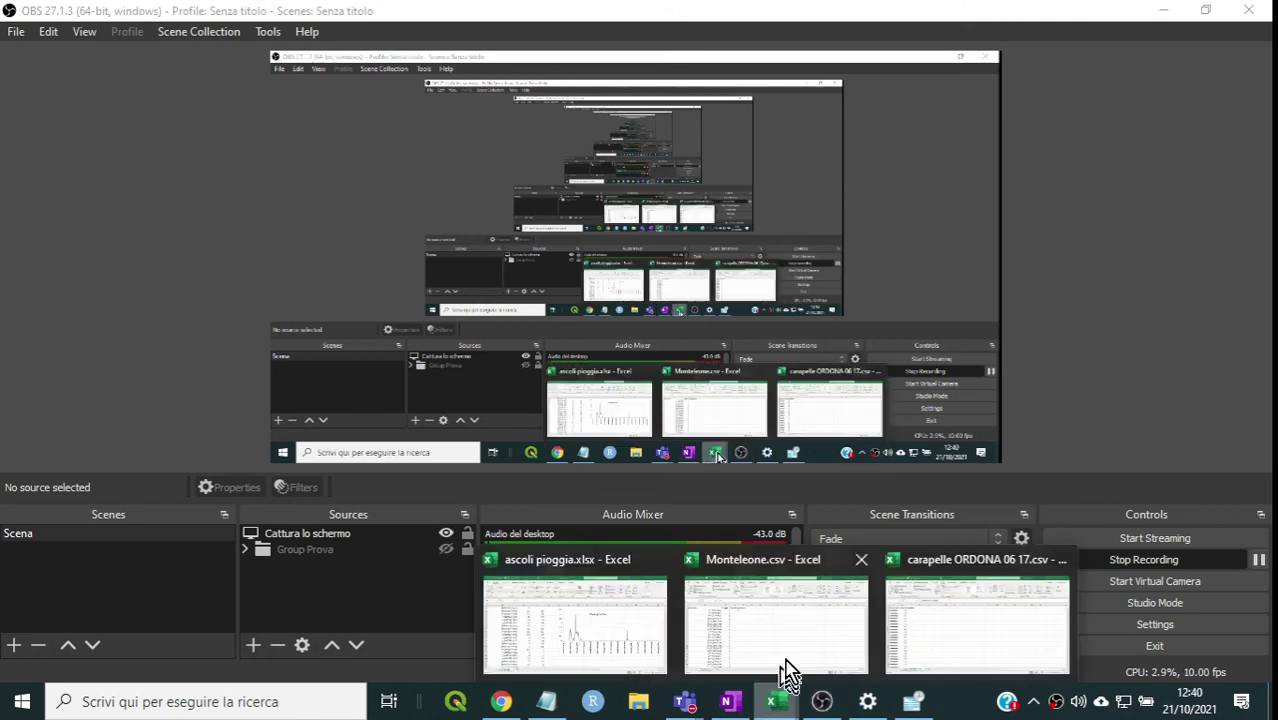
{"action": "left_click", "coordinate": [612, 607]}
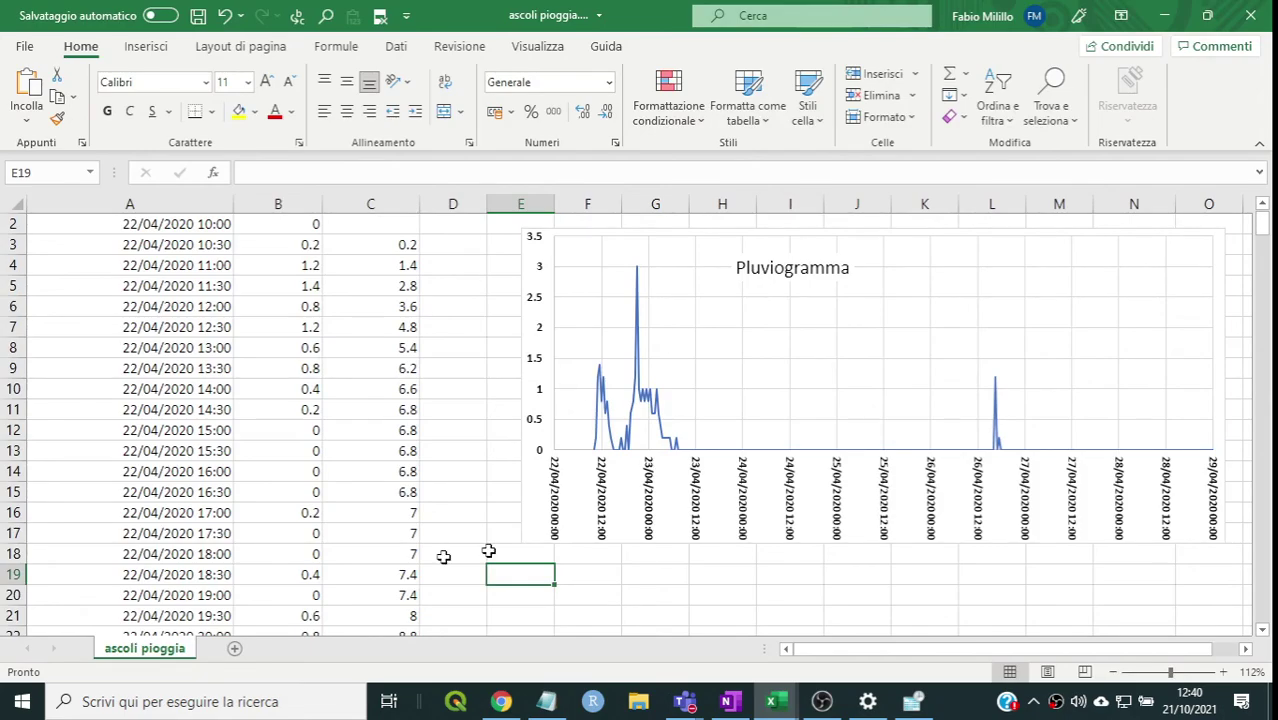
- Paste a copy of the Pluviogramma chart at cell E19, below the original
{"action": "left_click", "coordinate": [531, 529]}
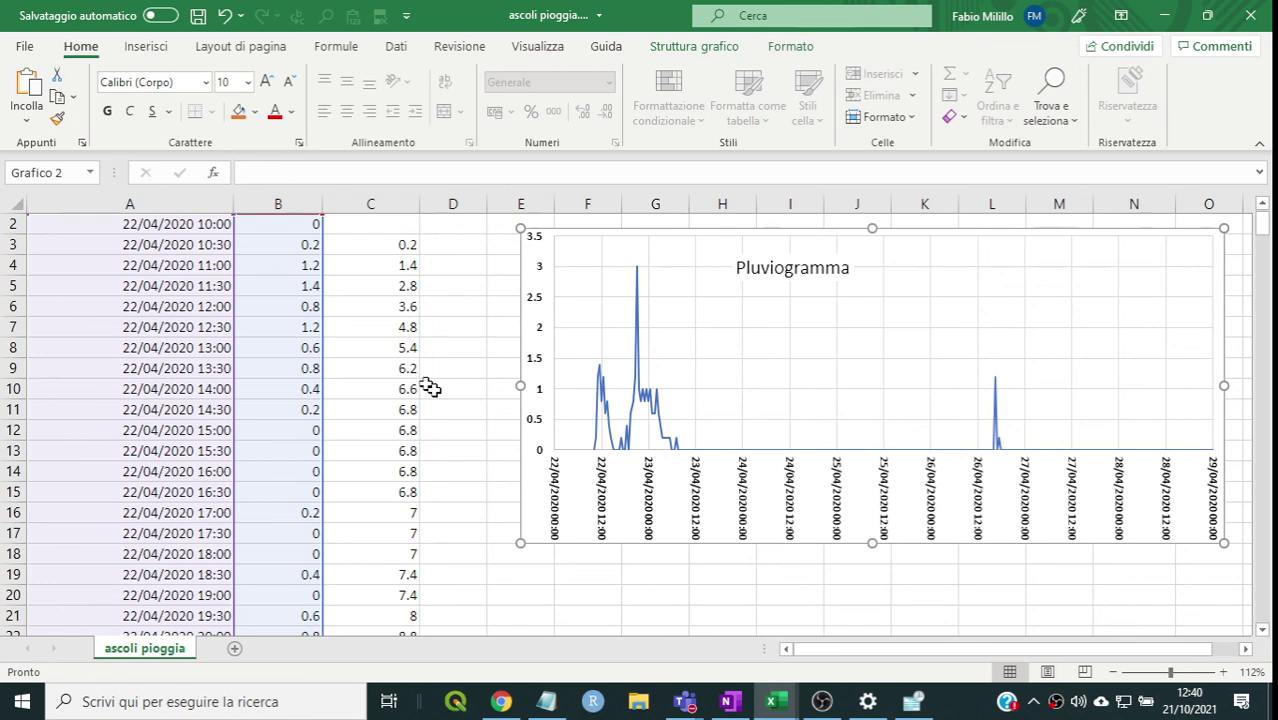
{"action": "left_click", "coordinate": [533, 588]}
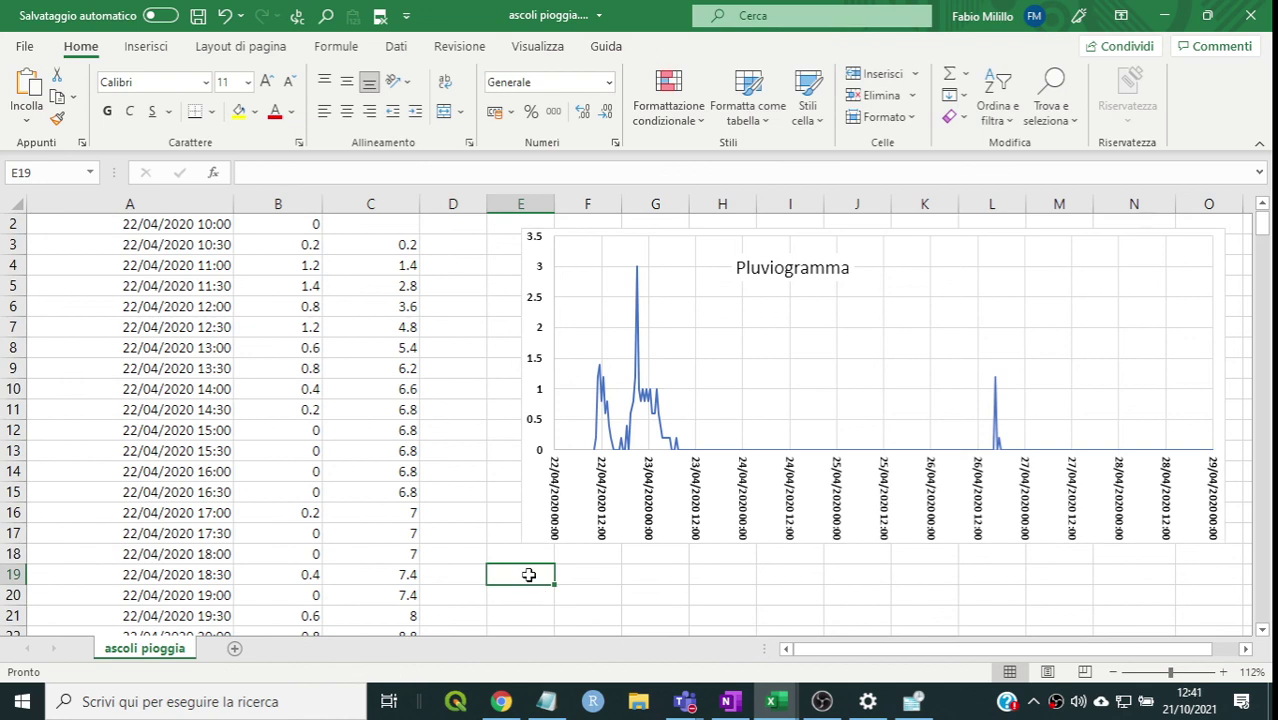
{"action": "key", "text": "ctrl+v"}
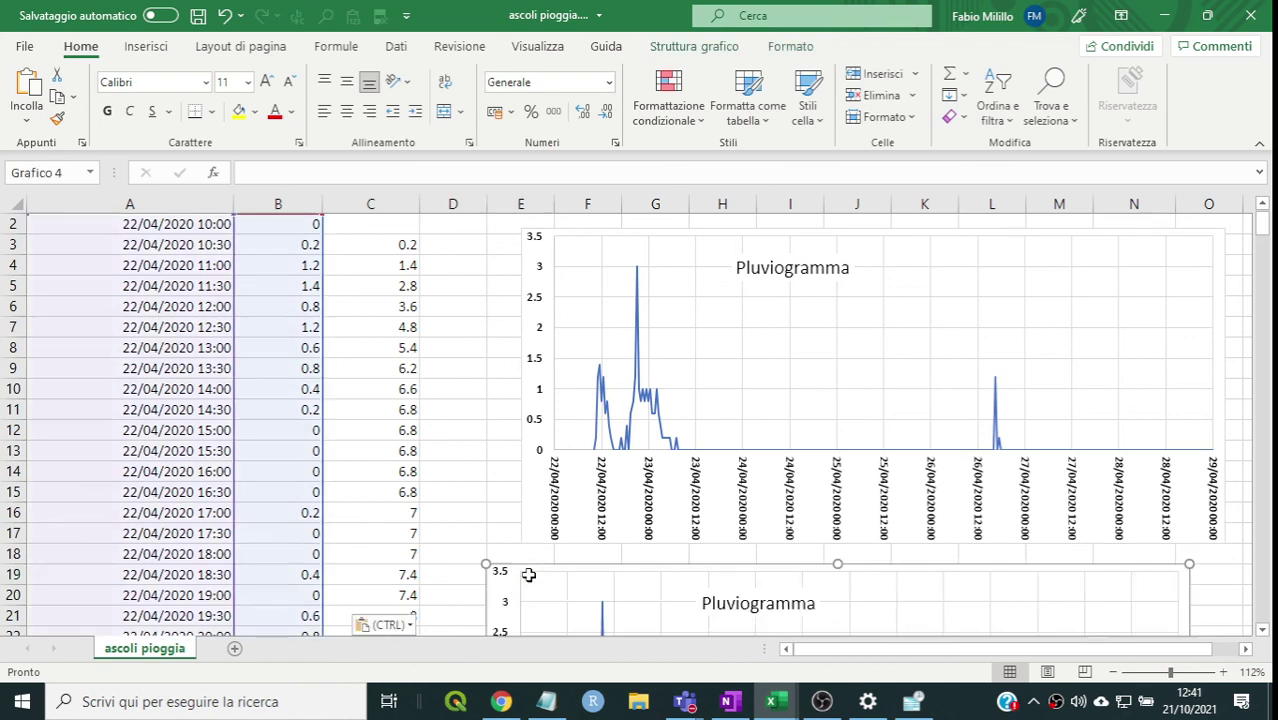
{"action": "scroll", "coordinate": [668, 580], "scroll_direction": "down", "scroll_amount": 5}
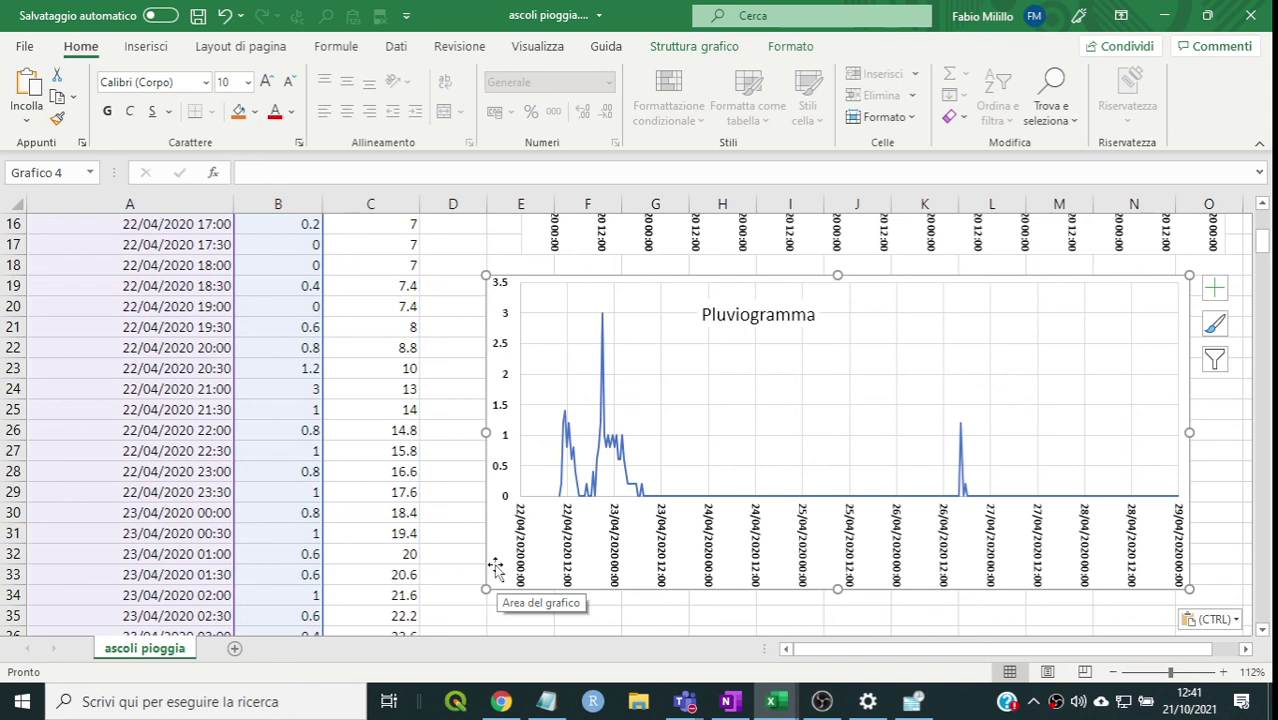
{"action": "right_click", "coordinate": [502, 576]}
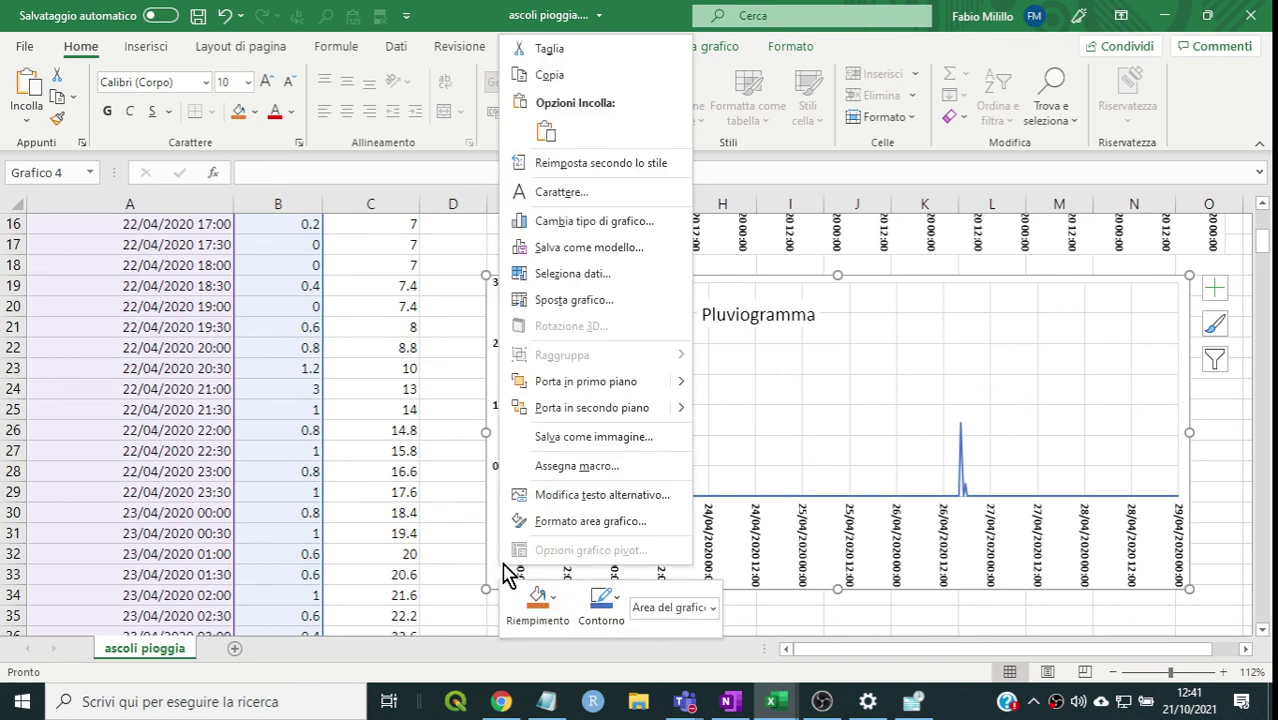
{"action": "key", "text": "Escape"}
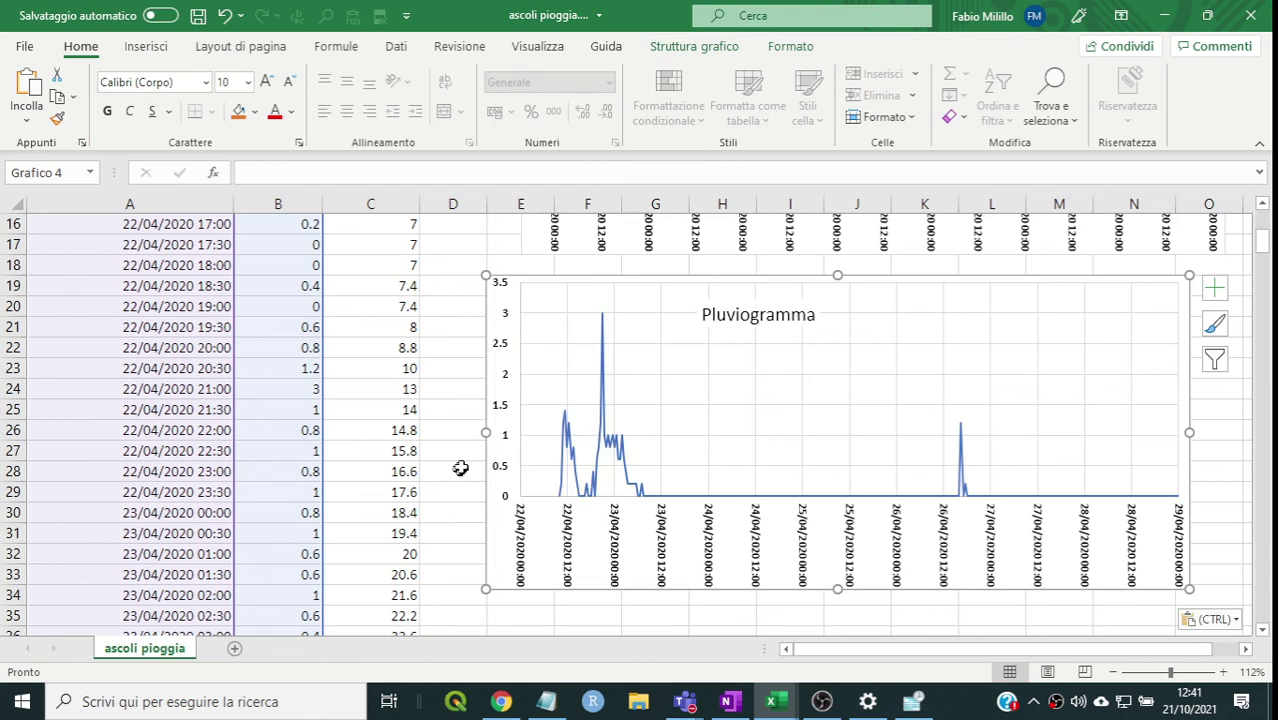
{"action": "scroll", "coordinate": [469, 465], "scroll_direction": "up", "scroll_amount": 3}
{"action": "scroll", "coordinate": [469, 465], "scroll_direction": "up", "scroll_amount": 1}
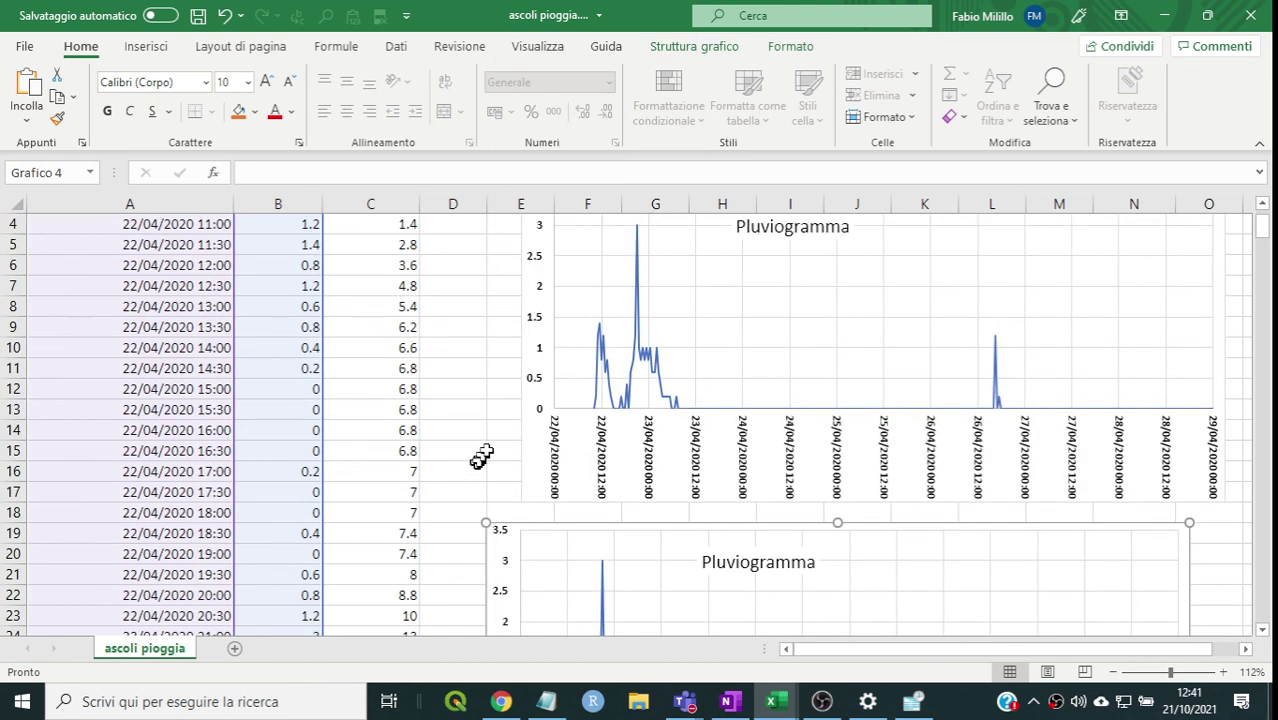
- Delete the lower duplicate chart (Grafico 4), keeping only the original Pluviogramma chart
{"action": "left_click", "coordinate": [540, 440]}
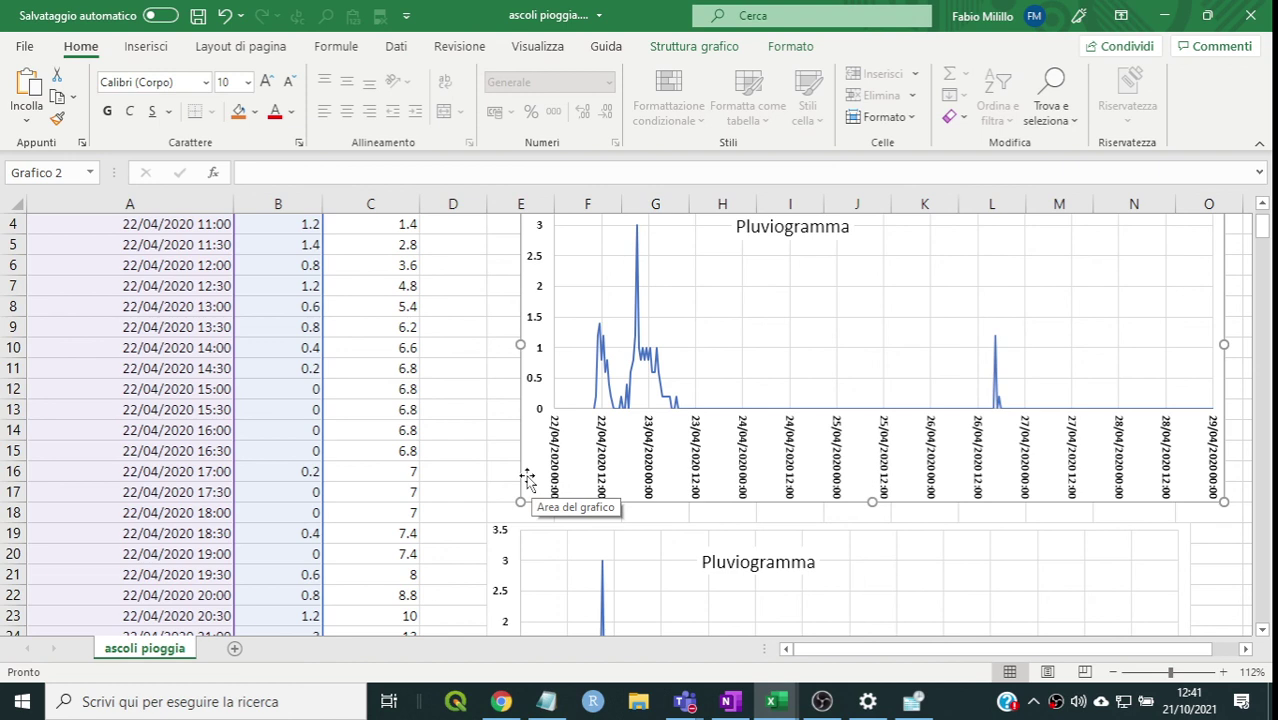
{"action": "left_click", "coordinate": [507, 492]}
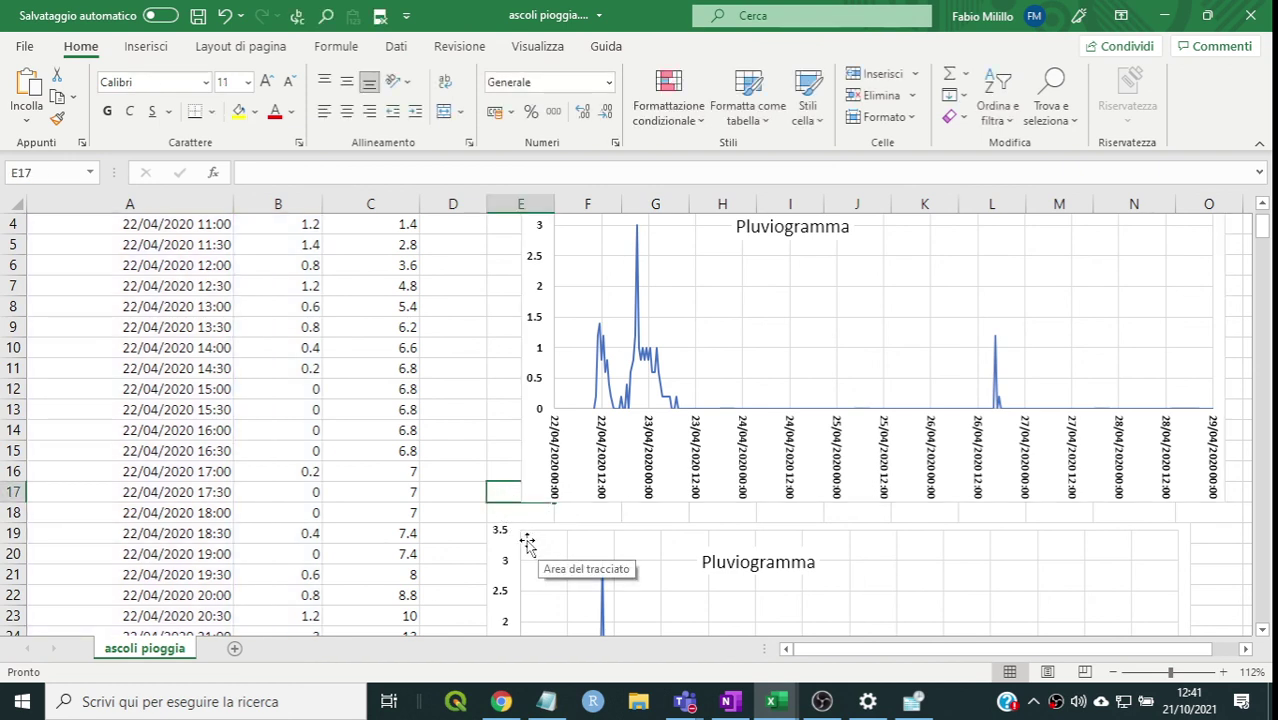
{"action": "scroll", "coordinate": [455, 500], "scroll_direction": "down", "scroll_amount": 2}
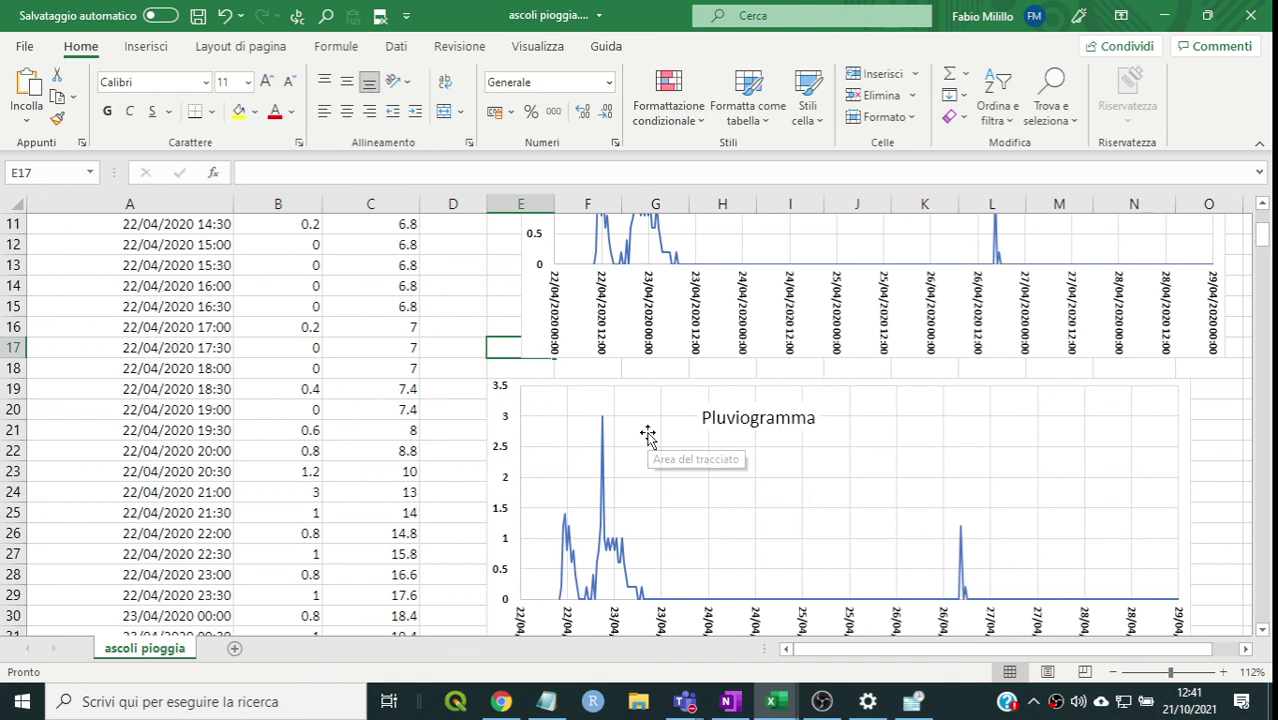
{"action": "left_click", "coordinate": [490, 397]}
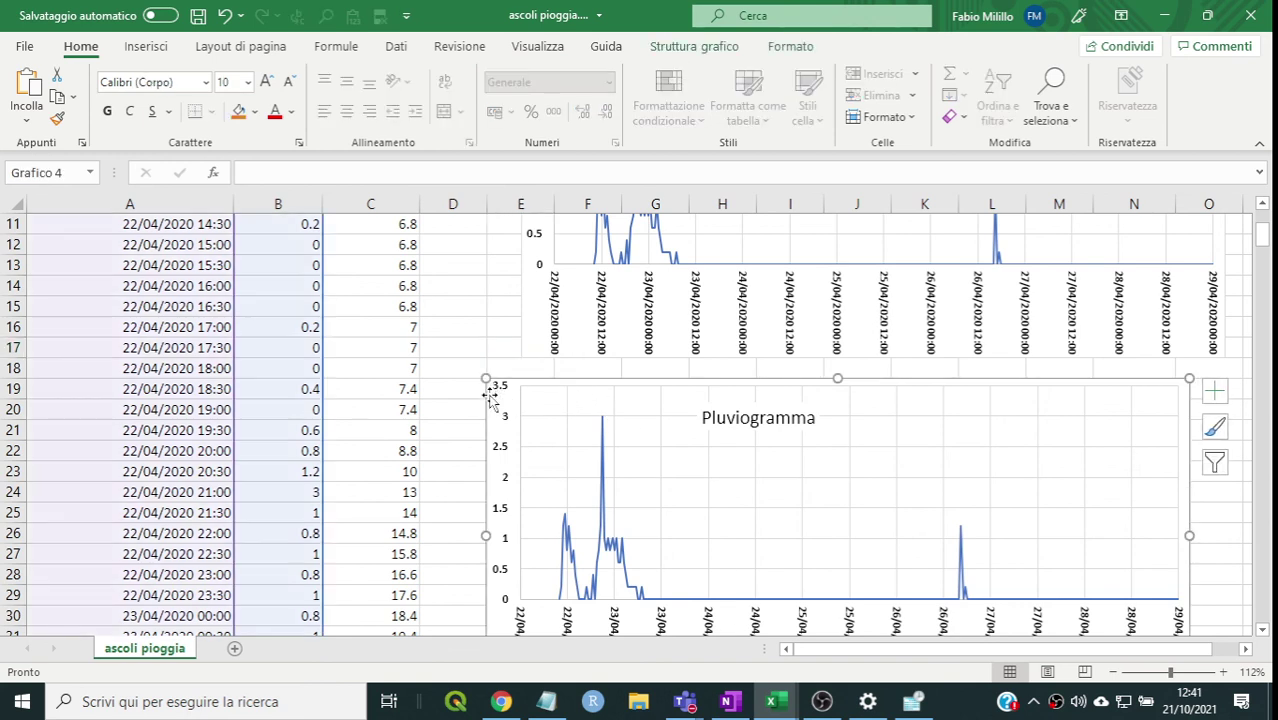
{"action": "key", "text": "Delete"}
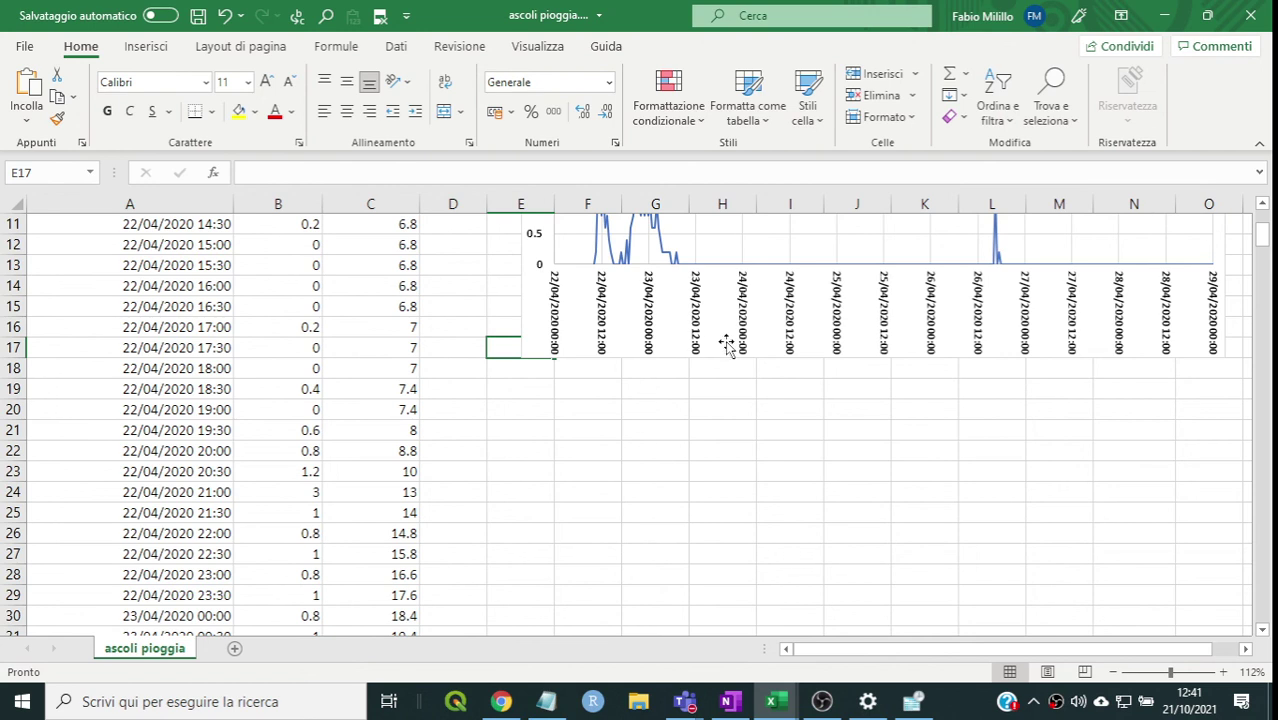
{"action": "left_click", "coordinate": [747, 472]}
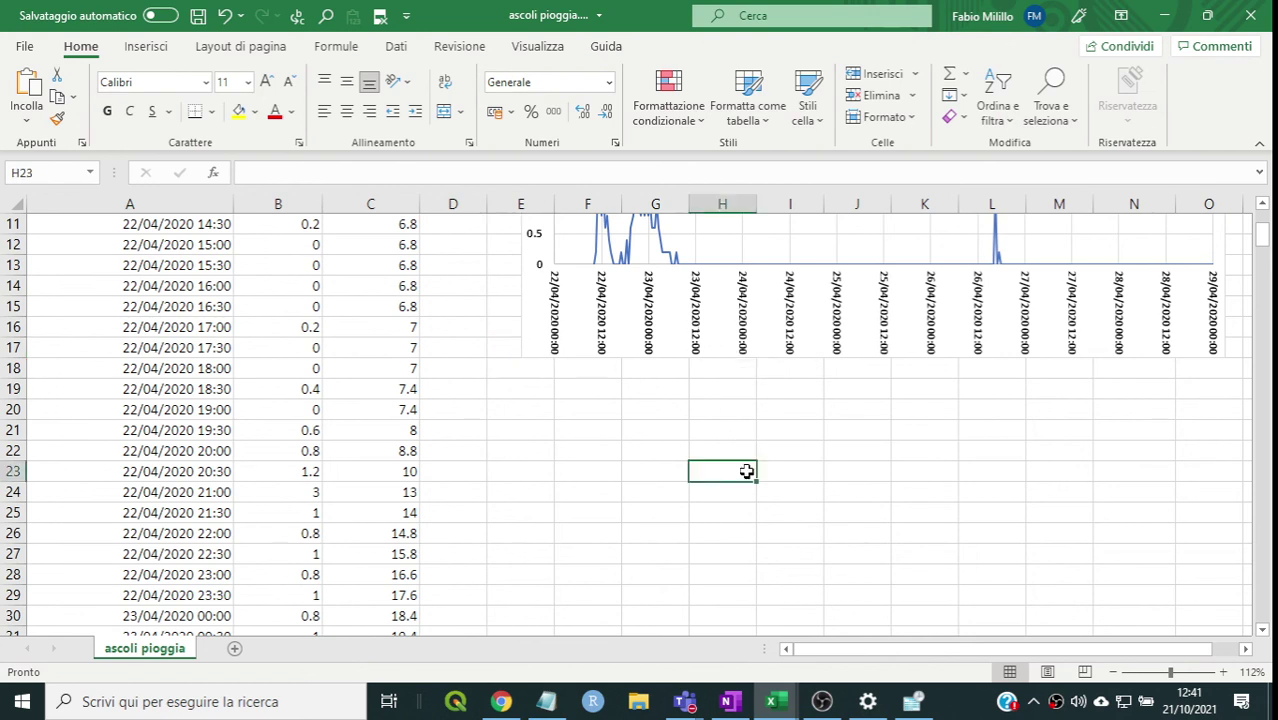
- Copy the Pluviogramma chart with Copia and paste the duplicate at cell E19
{"action": "scroll", "coordinate": [622, 385], "scroll_direction": "up", "scroll_amount": 2}
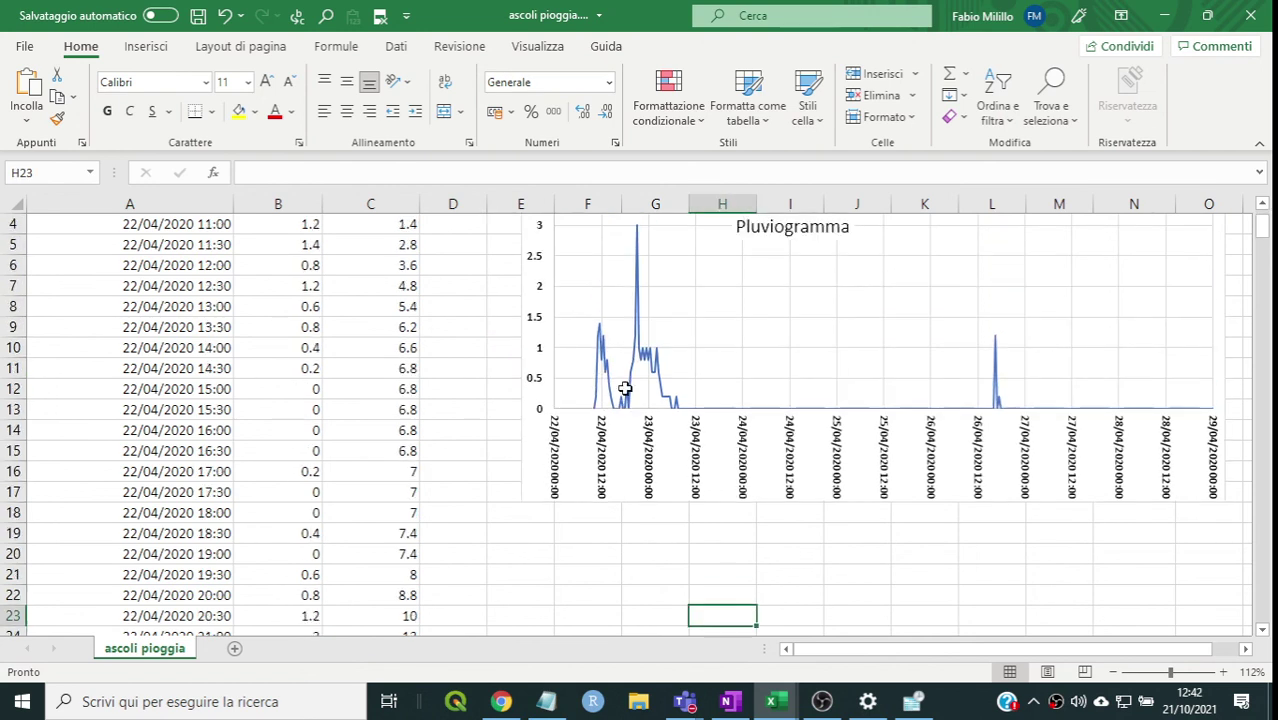
{"action": "scroll", "coordinate": [625, 388], "scroll_direction": "up", "scroll_amount": 1}
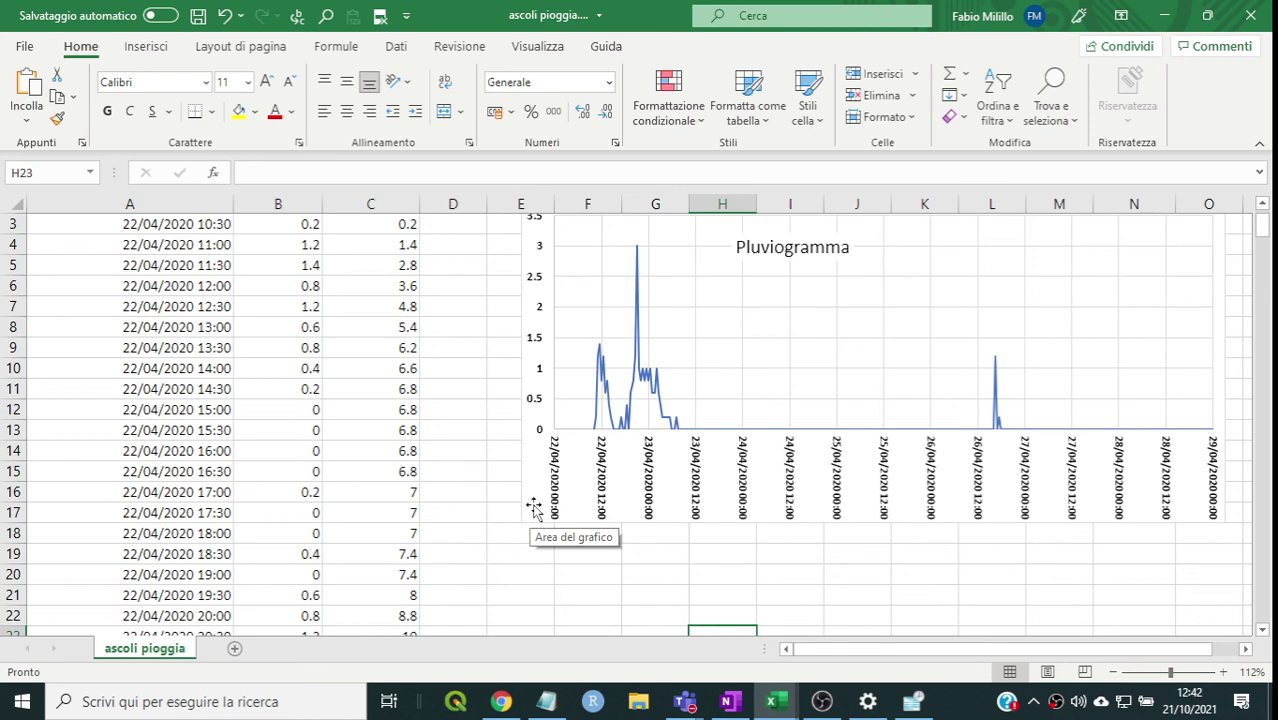
{"action": "left_click", "coordinate": [534, 507]}
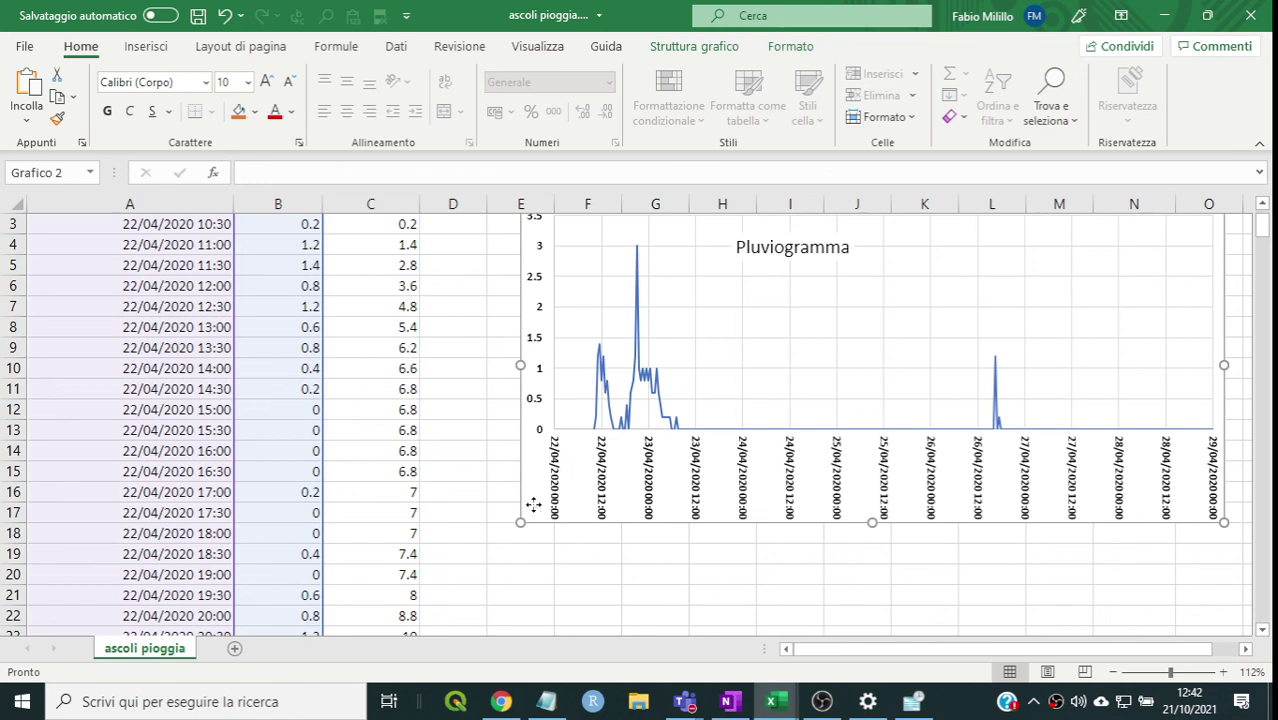
{"action": "right_click", "coordinate": [535, 507]}
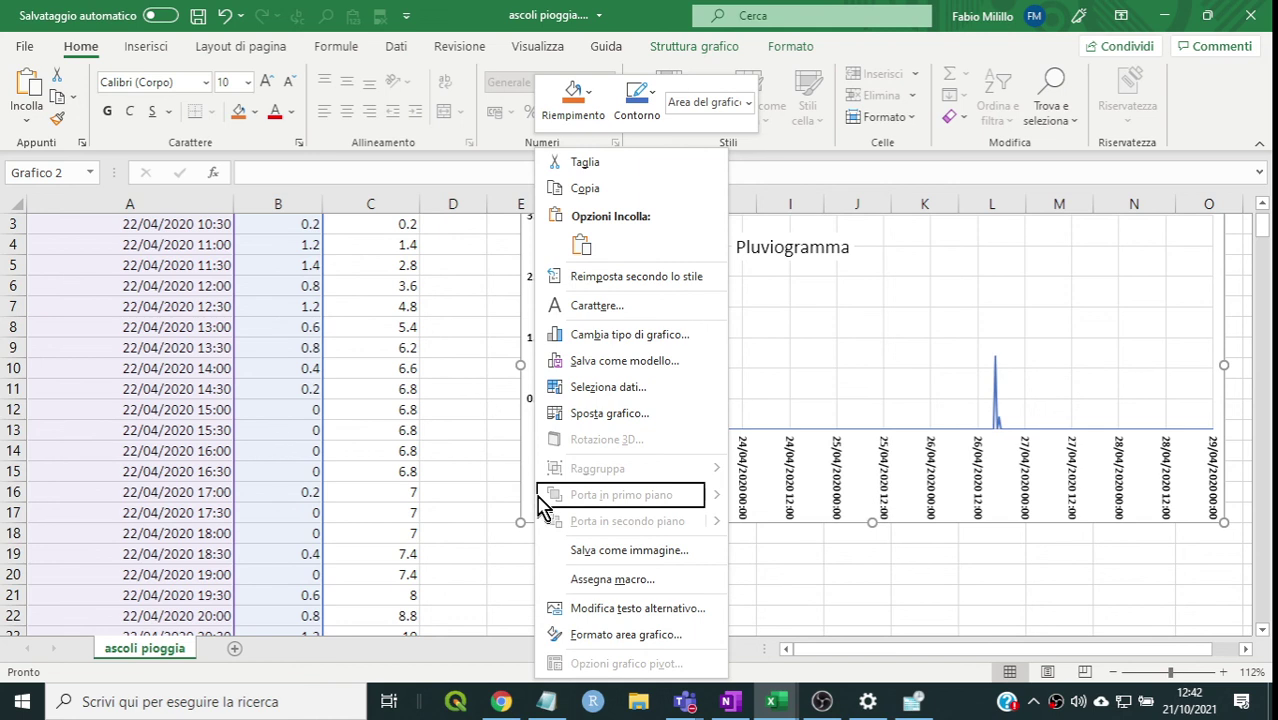
{"action": "left_click", "coordinate": [588, 190]}
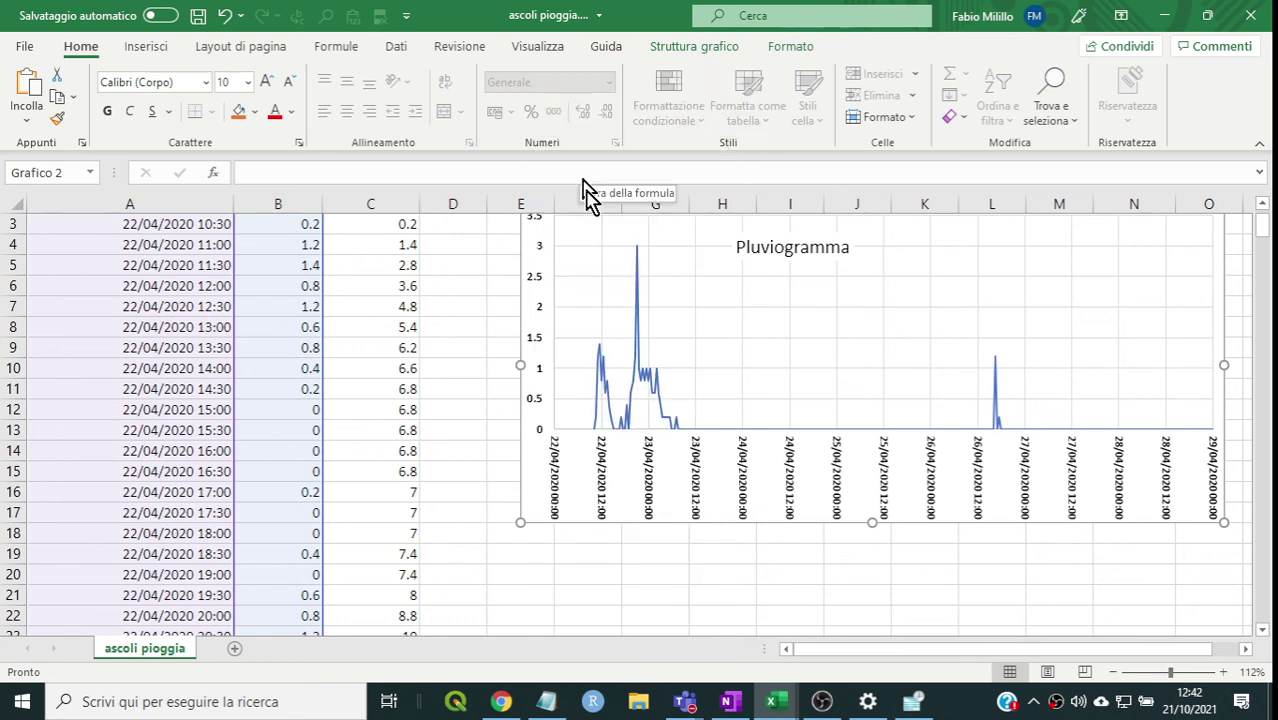
{"action": "left_click", "coordinate": [531, 556]}
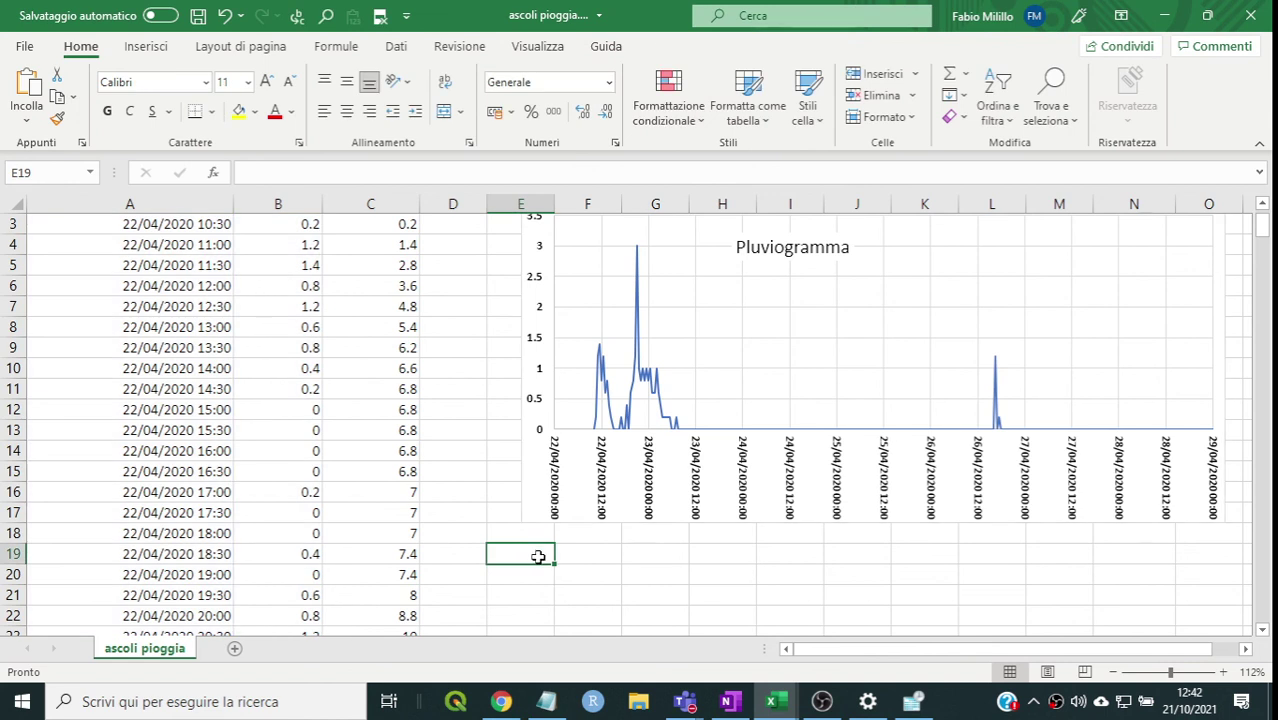
{"action": "right_click", "coordinate": [539, 560]}
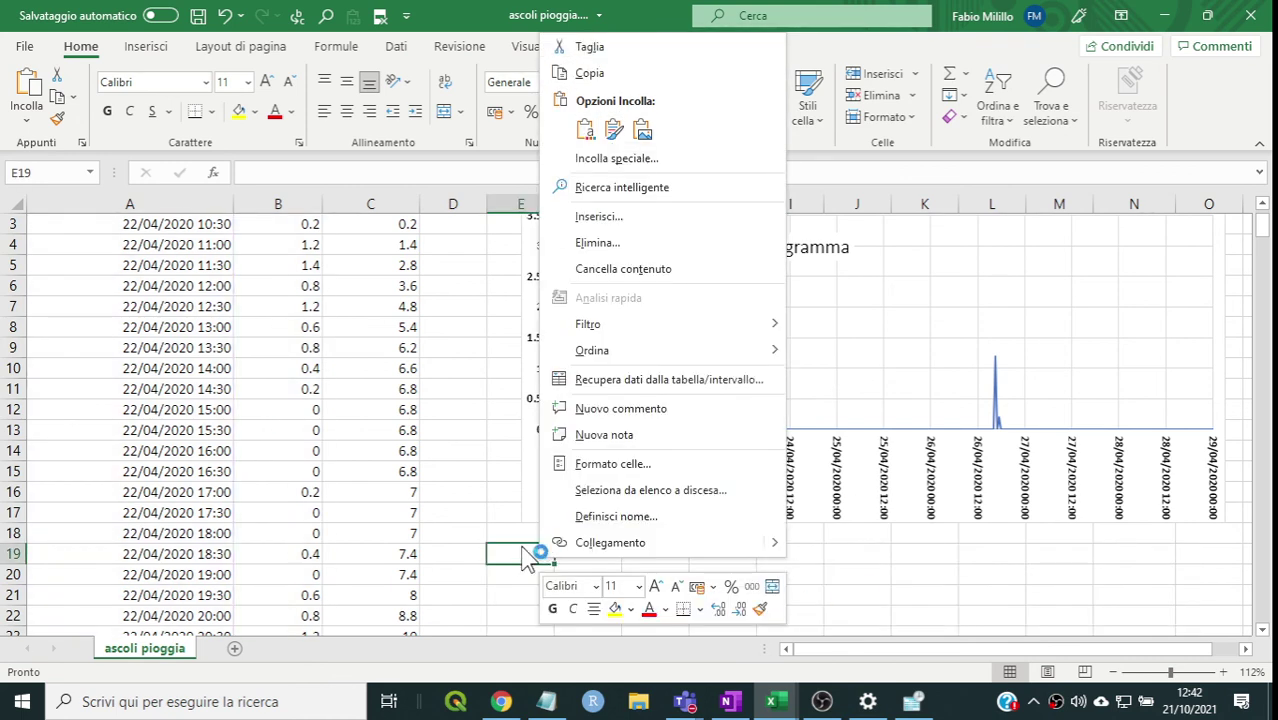
{"action": "left_click", "coordinate": [517, 551]}
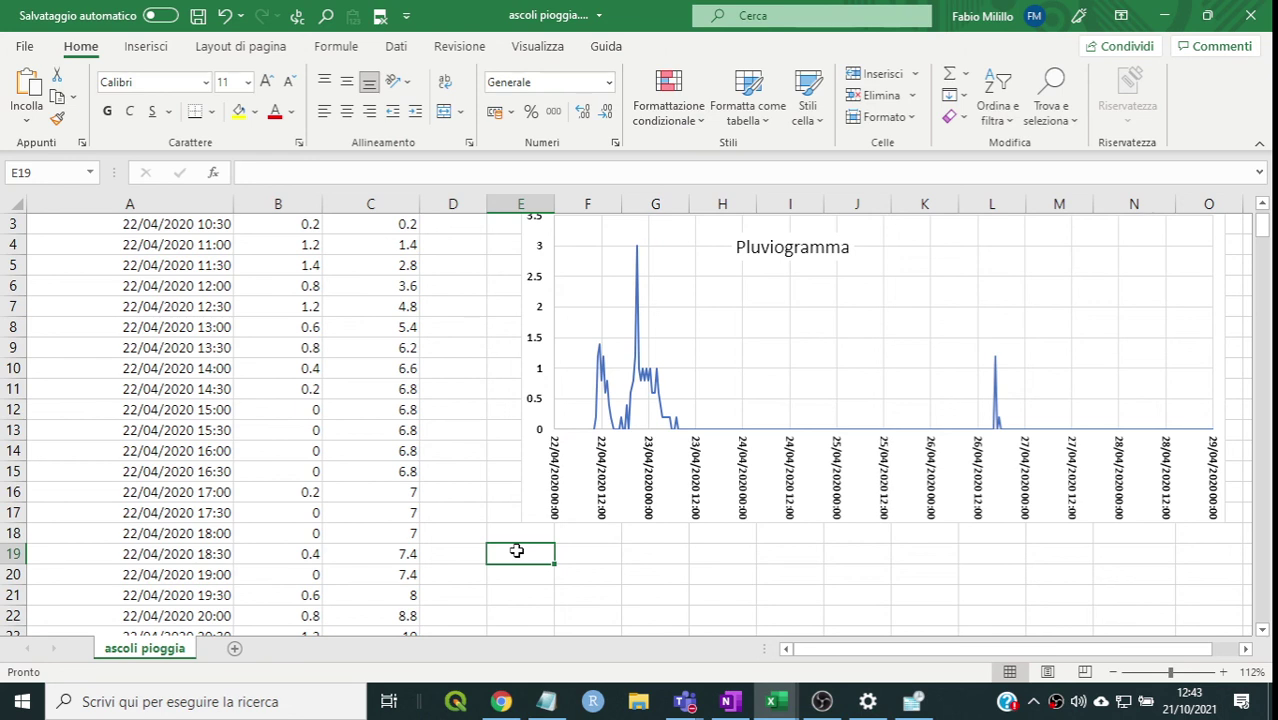
{"action": "key", "text": "ctrl+v"}
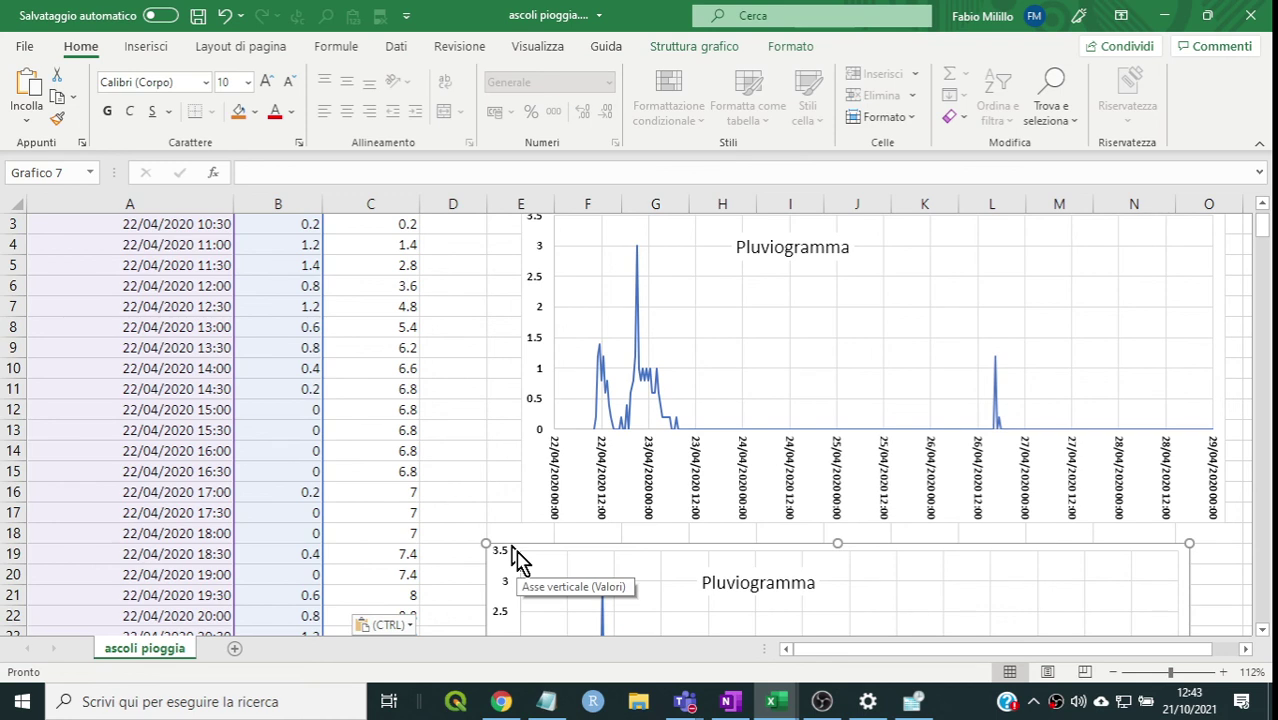
{"action": "scroll", "coordinate": [491, 438], "scroll_direction": "down", "scroll_amount": 1}
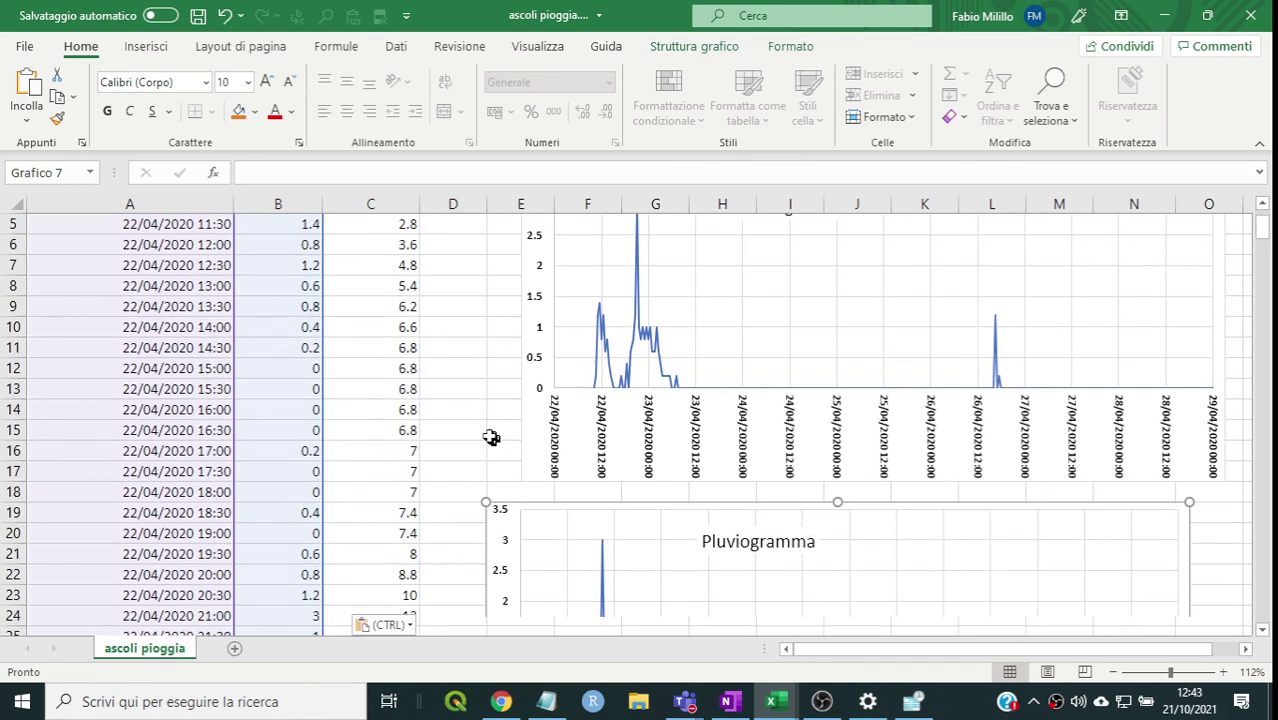
{"action": "scroll", "coordinate": [491, 438], "scroll_direction": "down", "scroll_amount": 2}
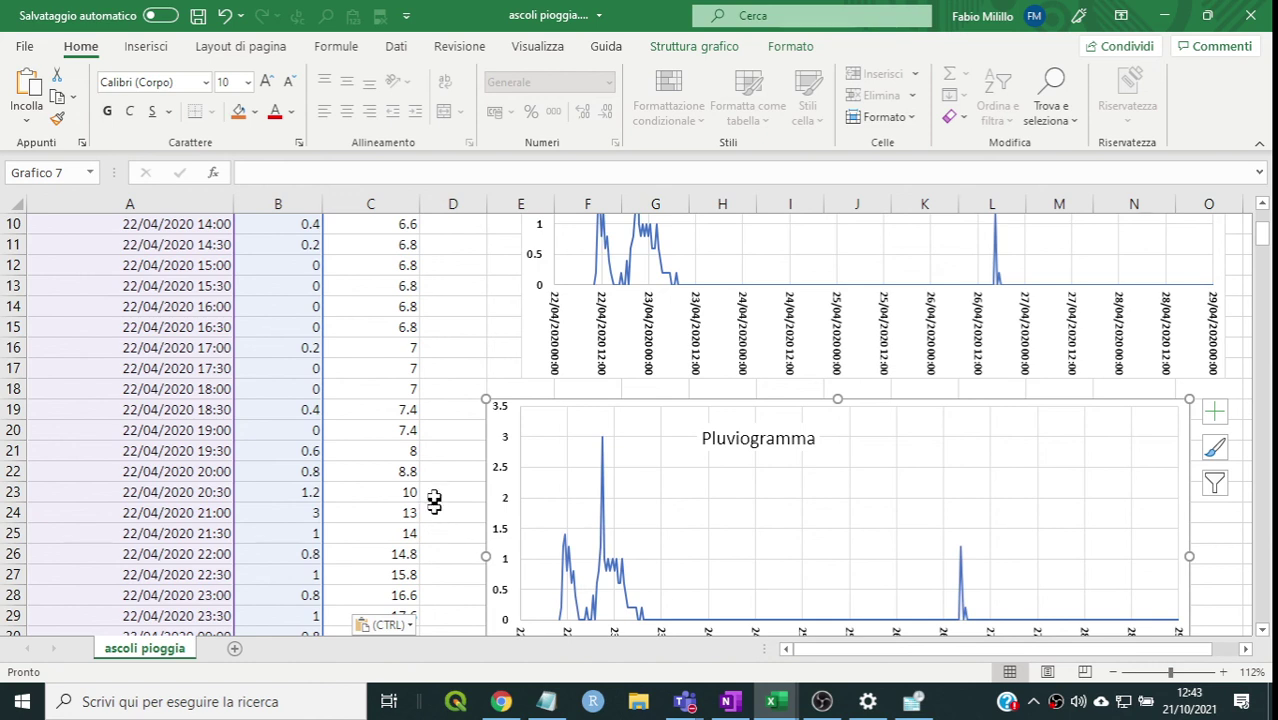
{"action": "scroll", "coordinate": [454, 477], "scroll_direction": "down", "scroll_amount": 2}
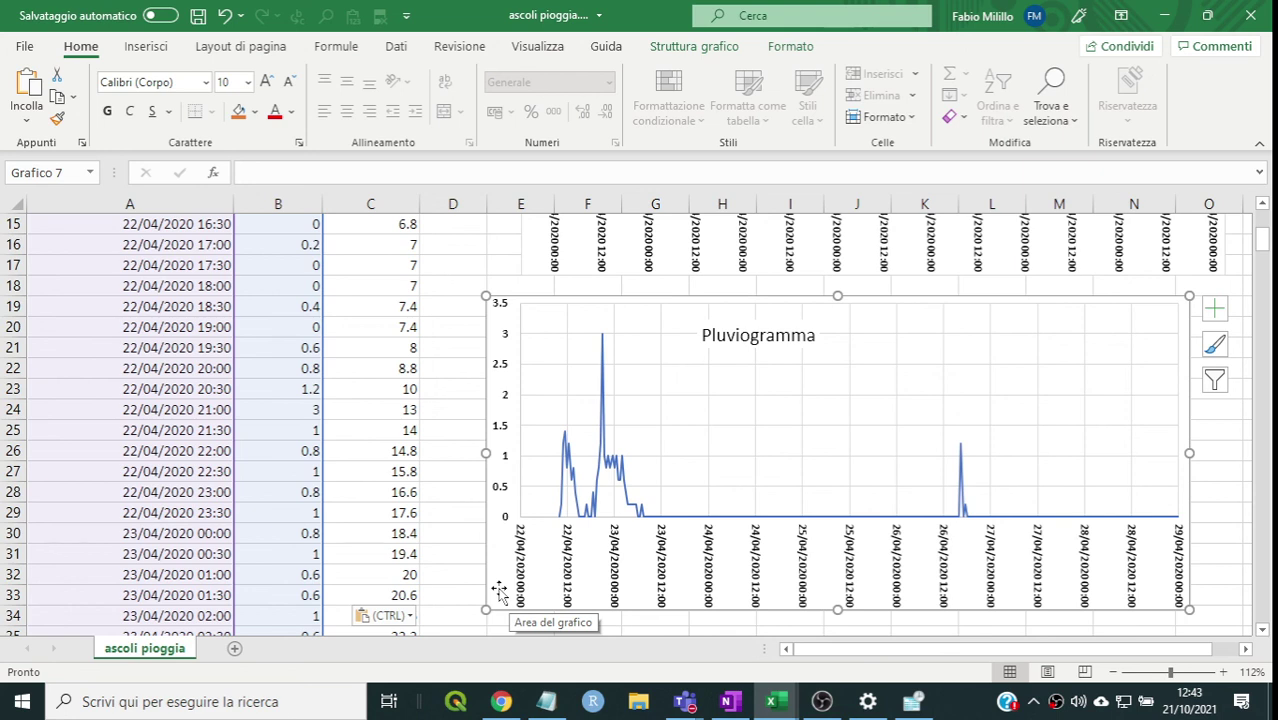
- Change the copied chart's type to Istogramma via Cambia tipo di grafico
{"action": "right_click", "coordinate": [504, 600]}
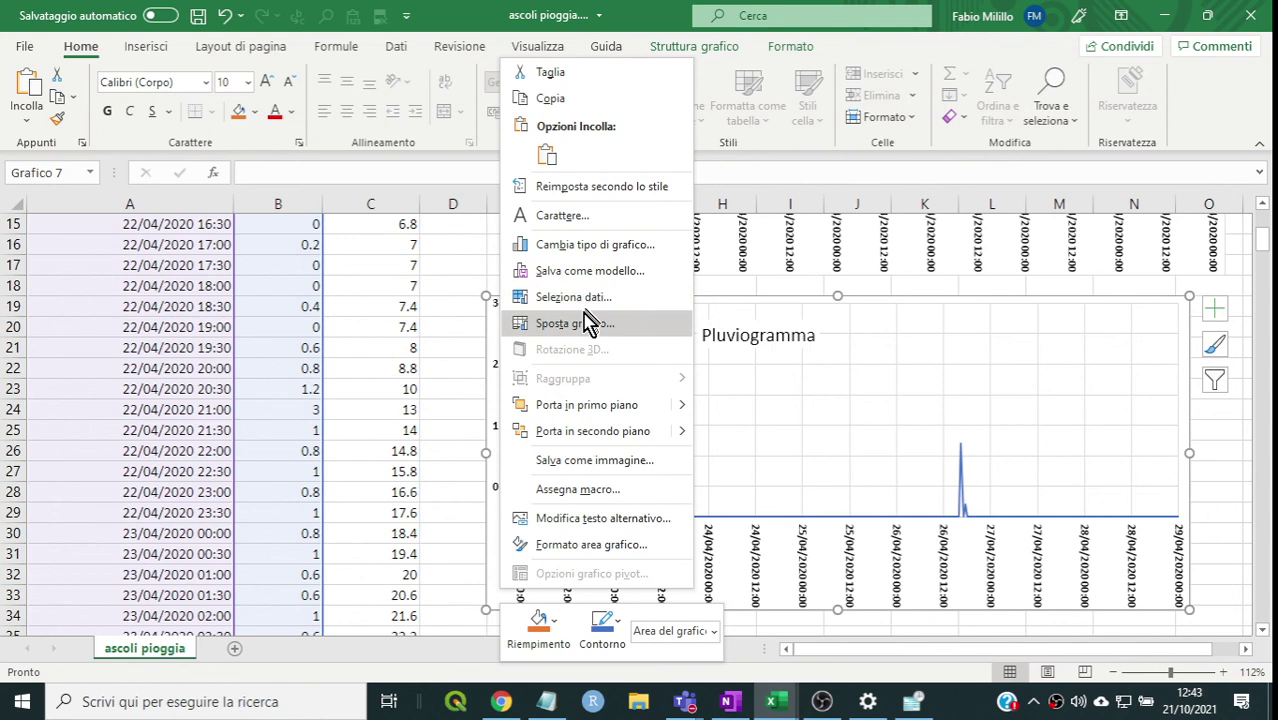
{"action": "left_click", "coordinate": [575, 247]}
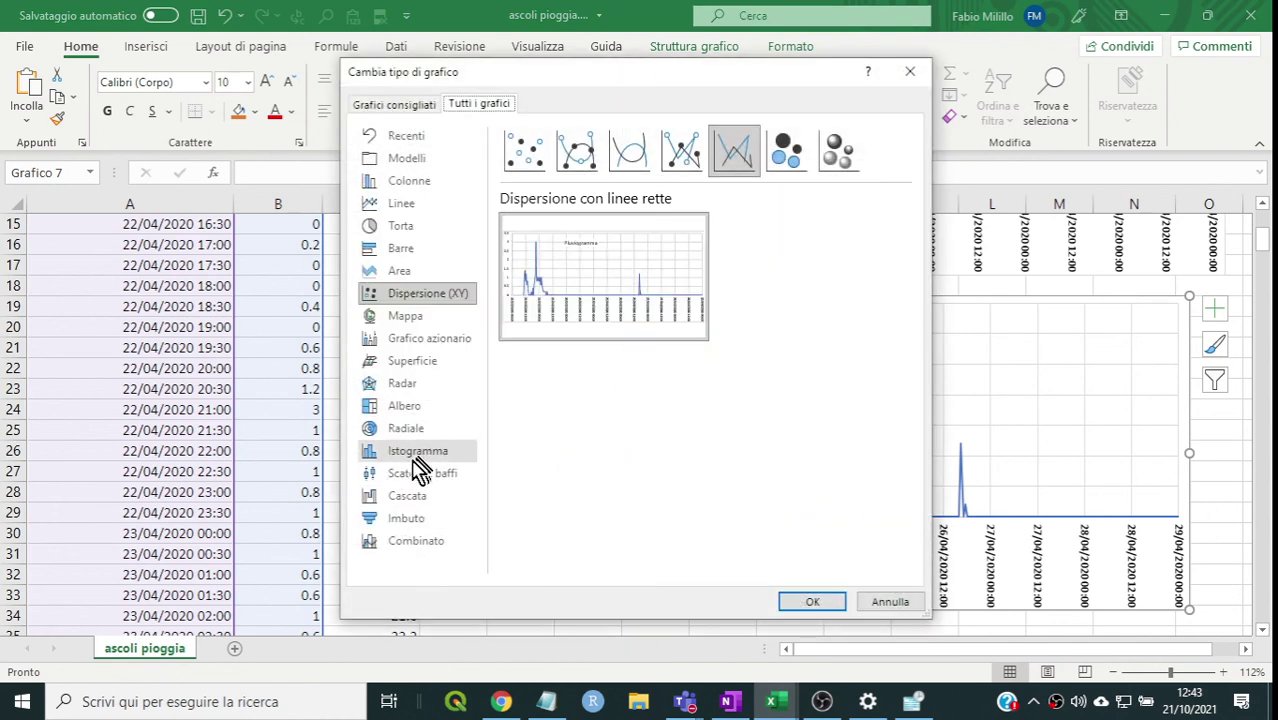
{"action": "left_click", "coordinate": [416, 466]}
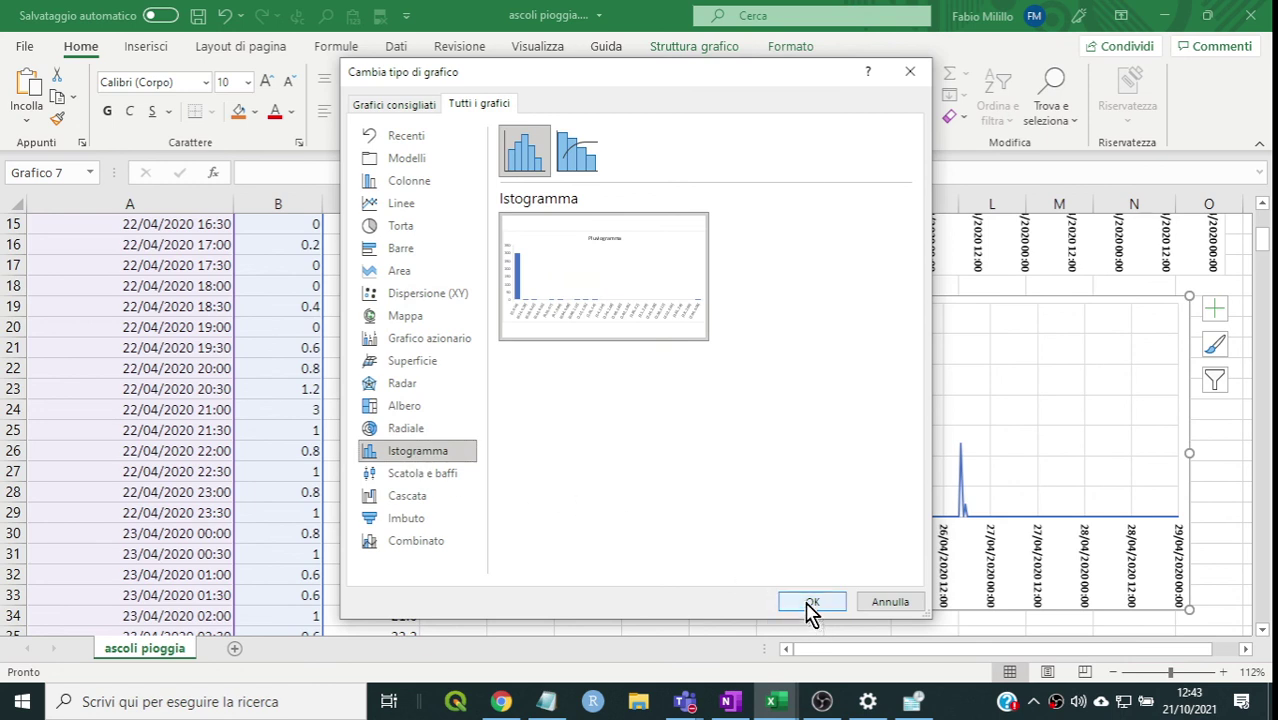
{"action": "left_click", "coordinate": [810, 603]}
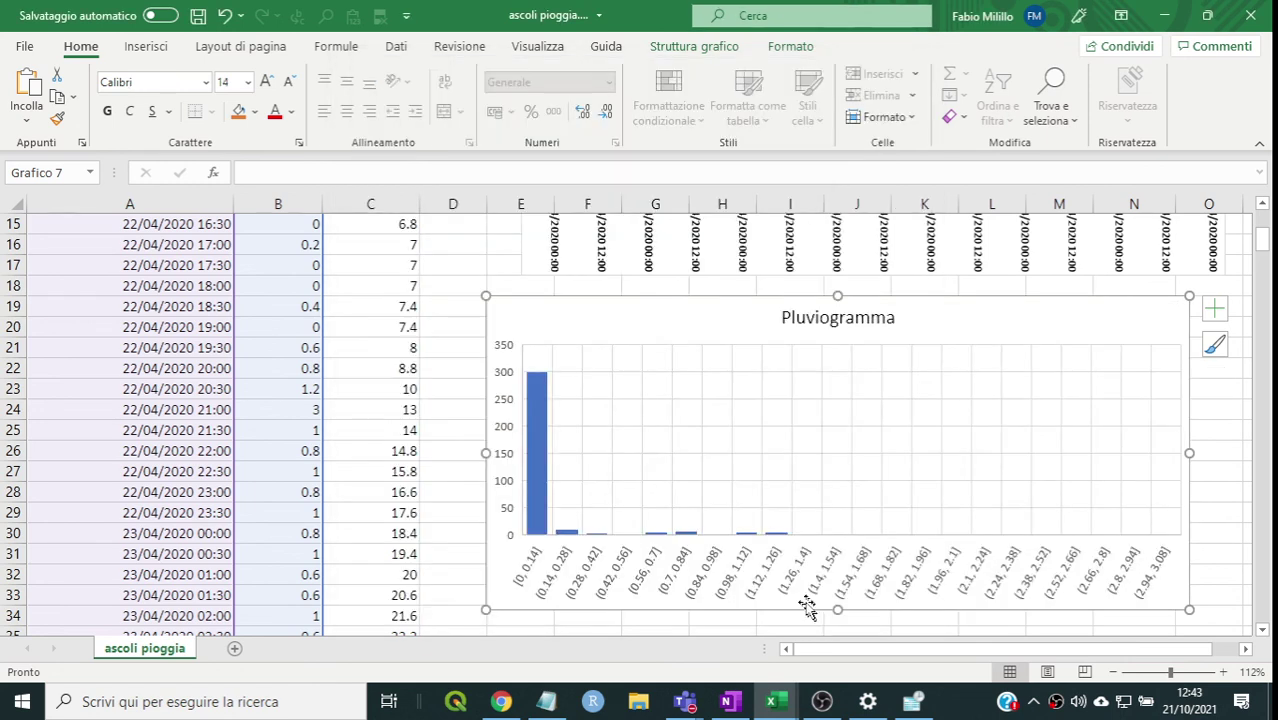
- Set the histogram's horizontal axis bins to Per categoria, giving one bar per date
{"action": "right_click", "coordinate": [584, 589]}
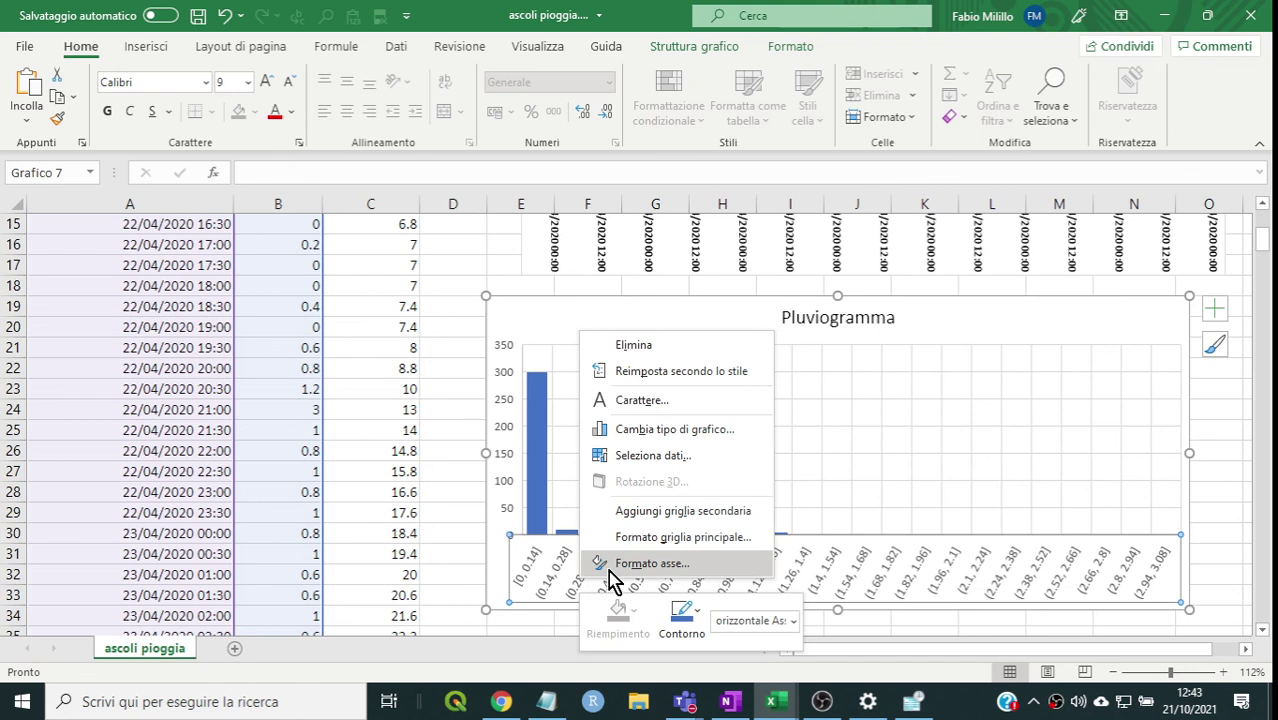
{"action": "left_click", "coordinate": [613, 566]}
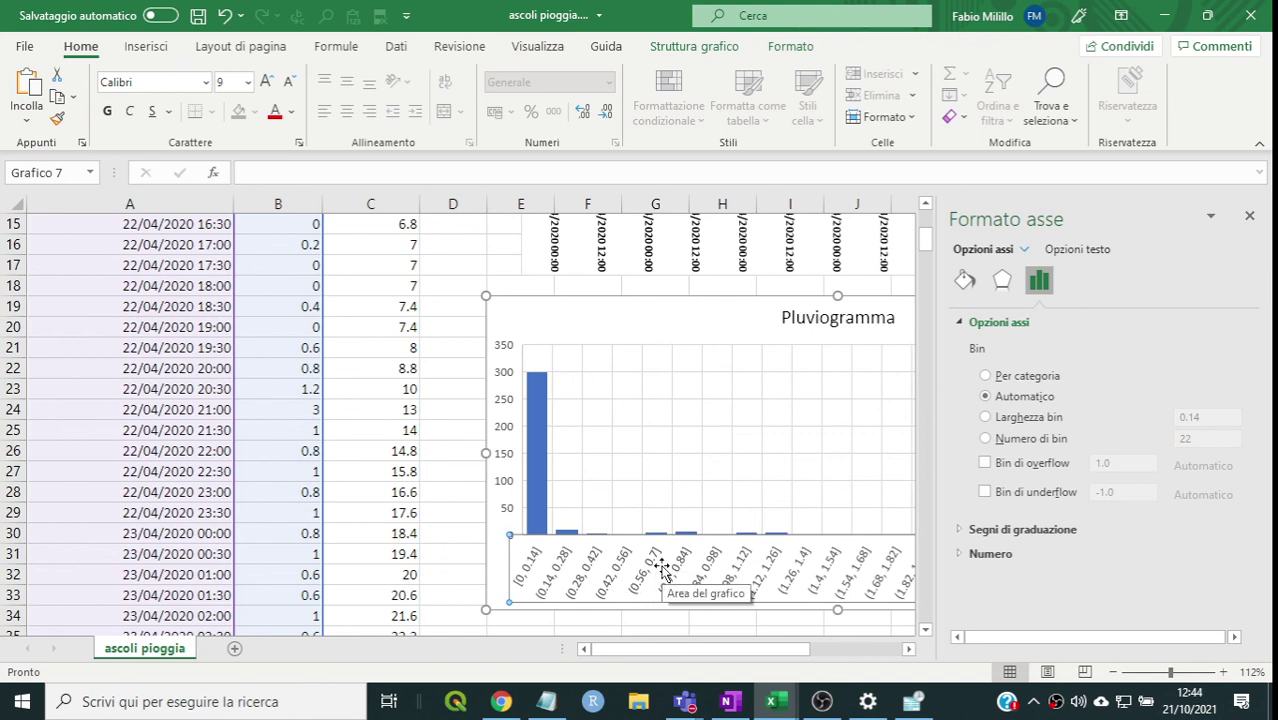
{"action": "left_click", "coordinate": [1249, 220]}
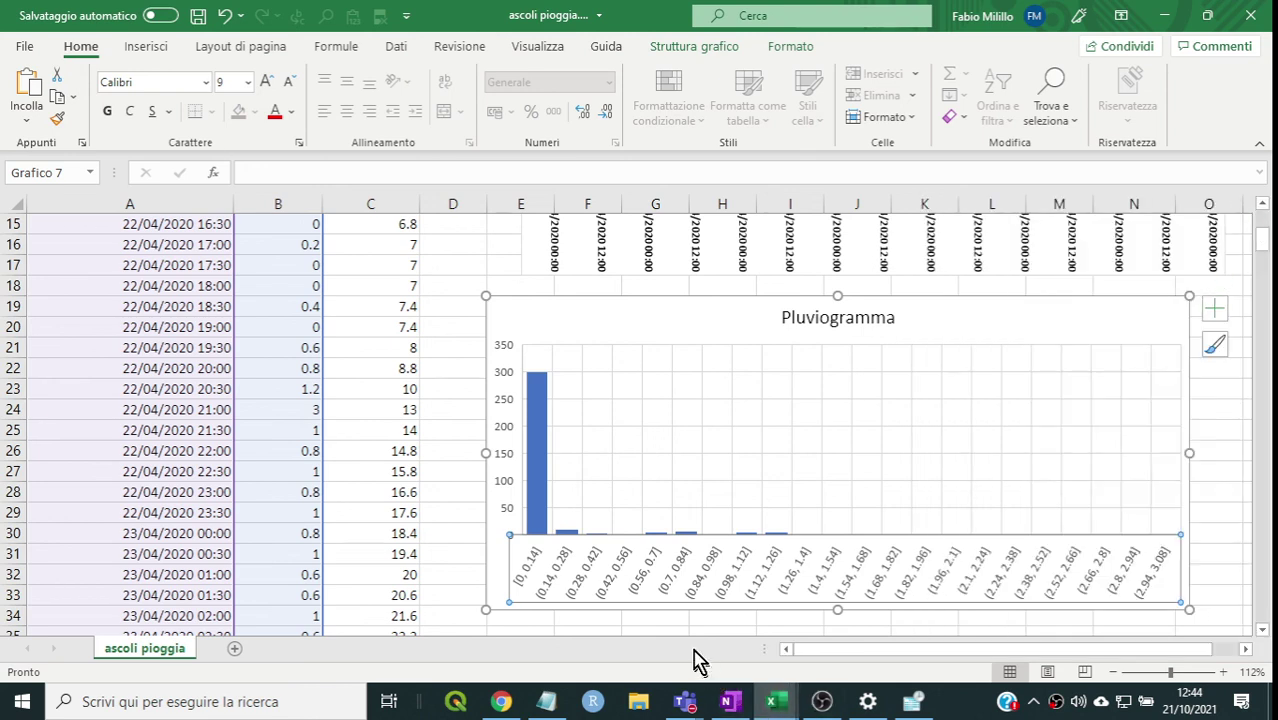
{"action": "mouse_move", "coordinate": [820, 701]}
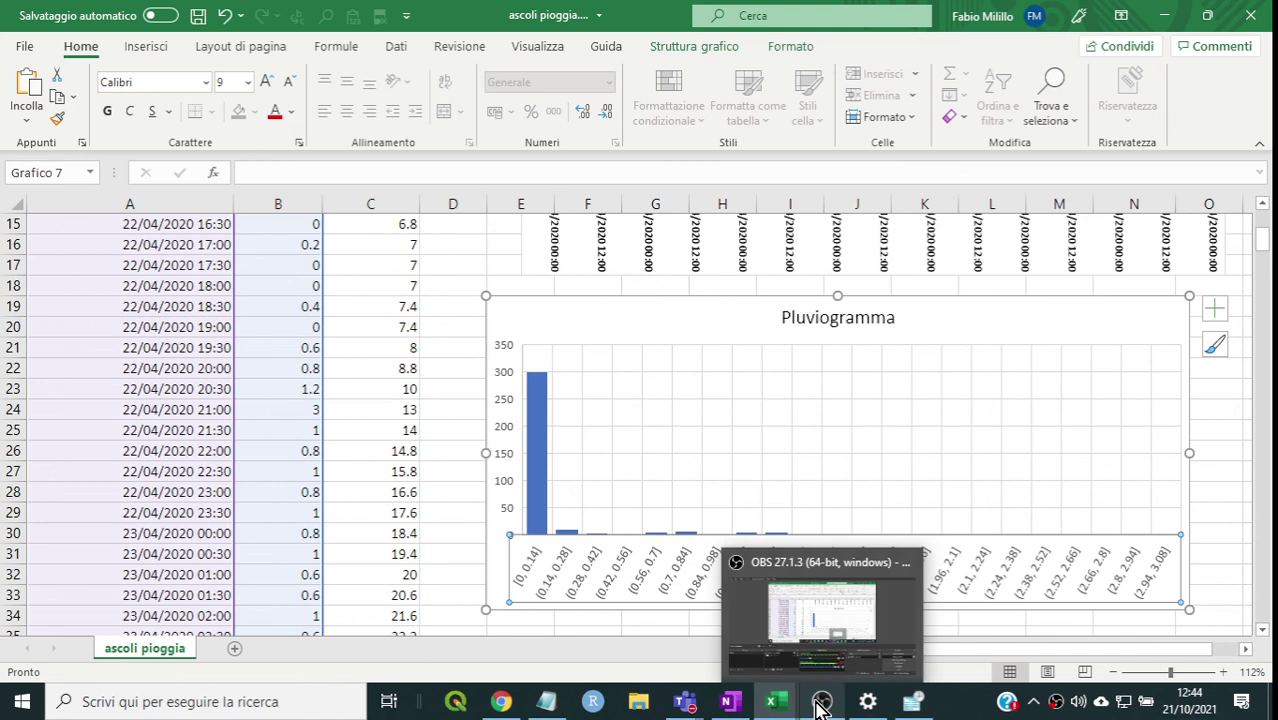
{"action": "right_click", "coordinate": [565, 590]}
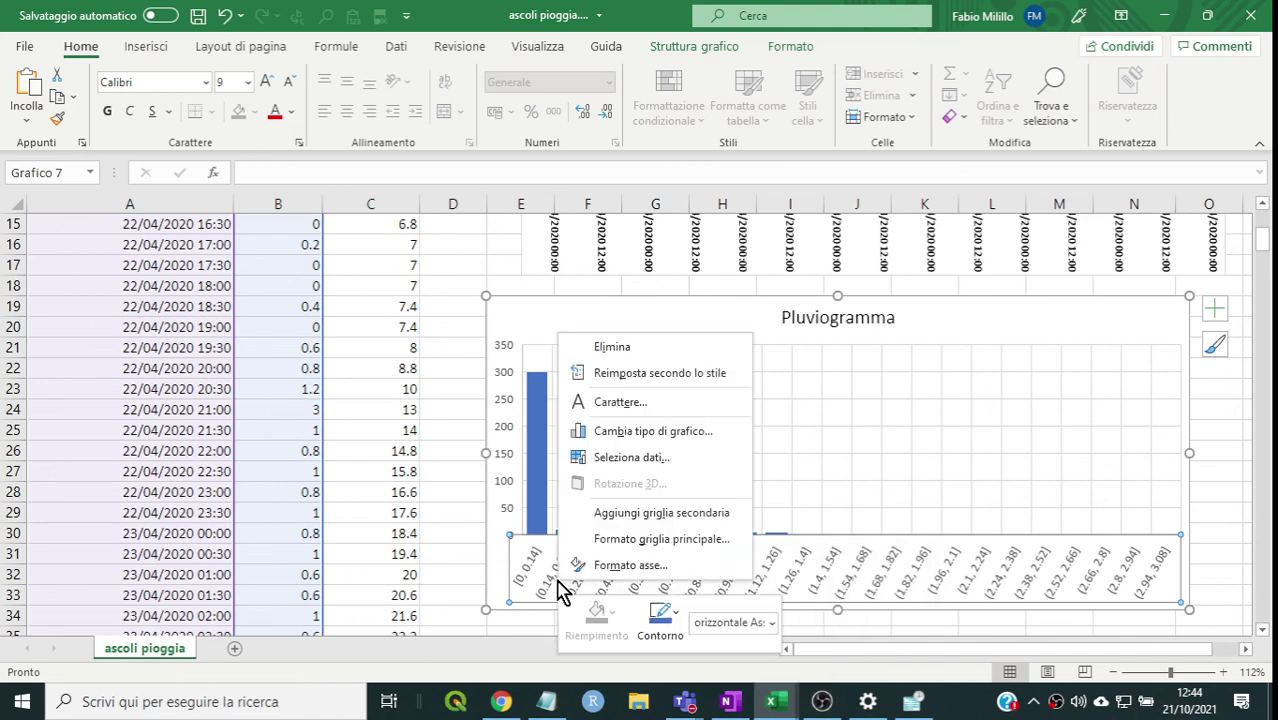
{"action": "left_click", "coordinate": [620, 566]}
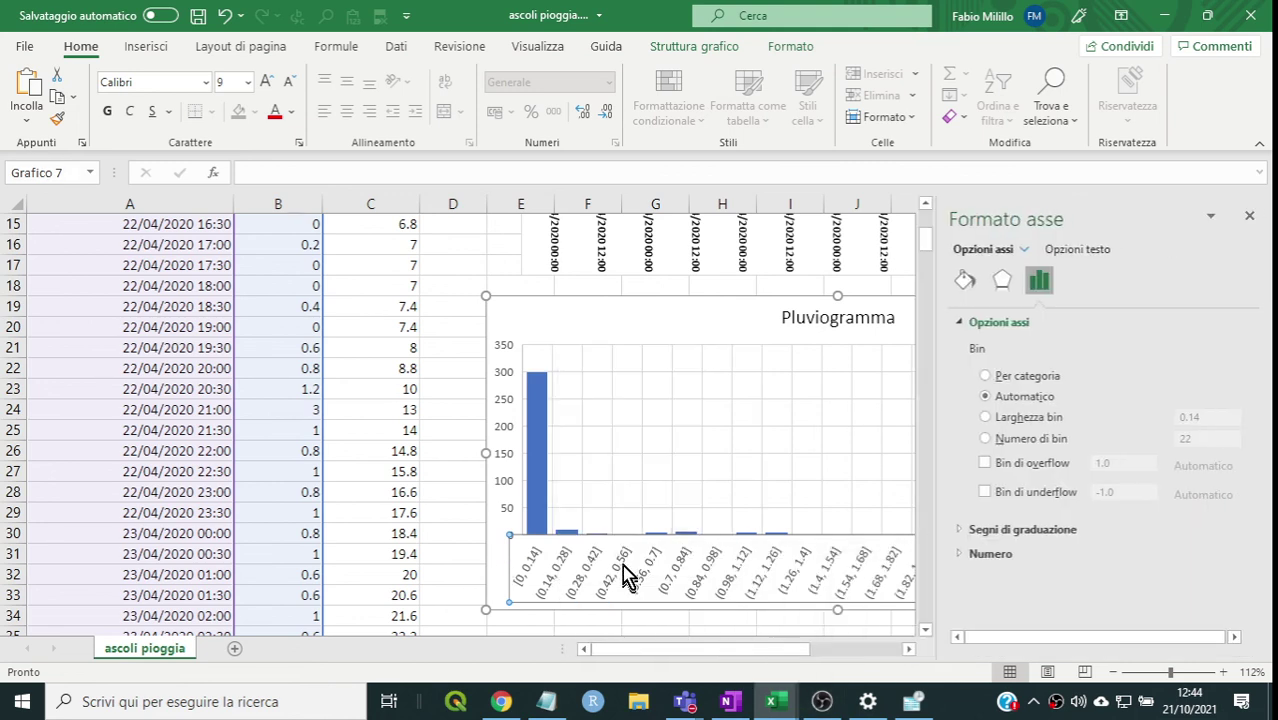
{"action": "left_click", "coordinate": [986, 376]}
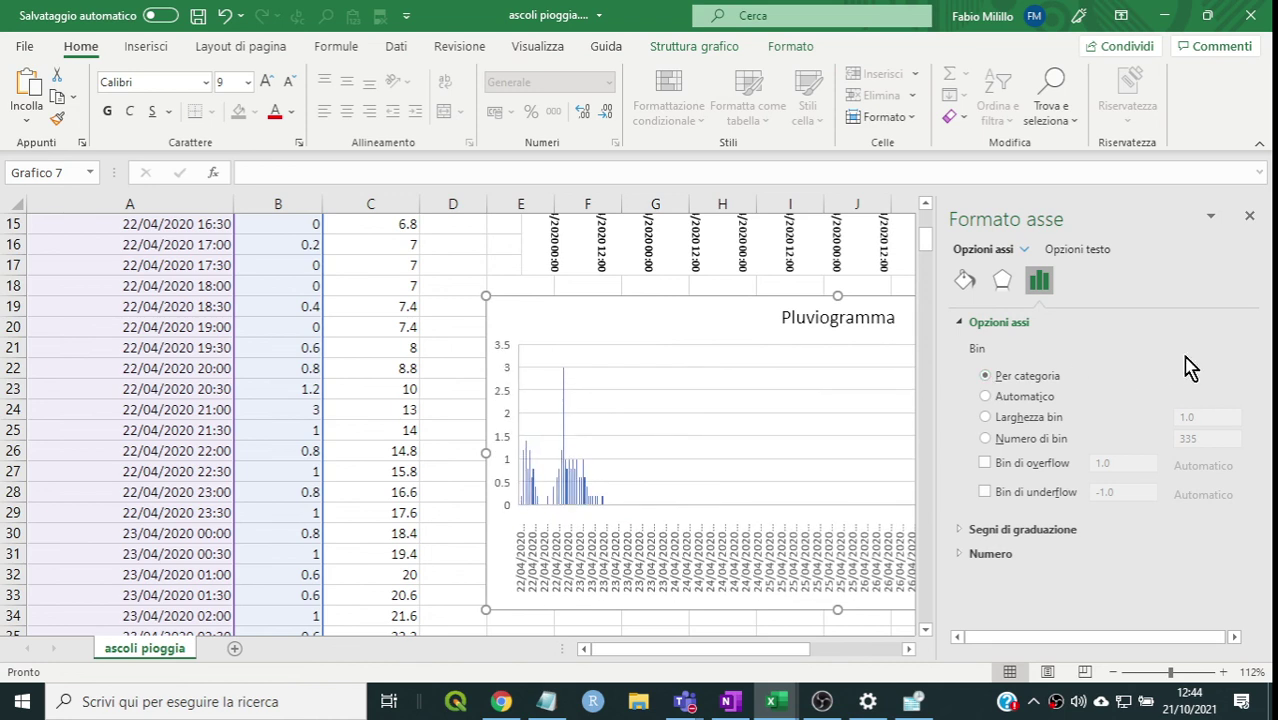
{"action": "left_click", "coordinate": [1250, 222]}
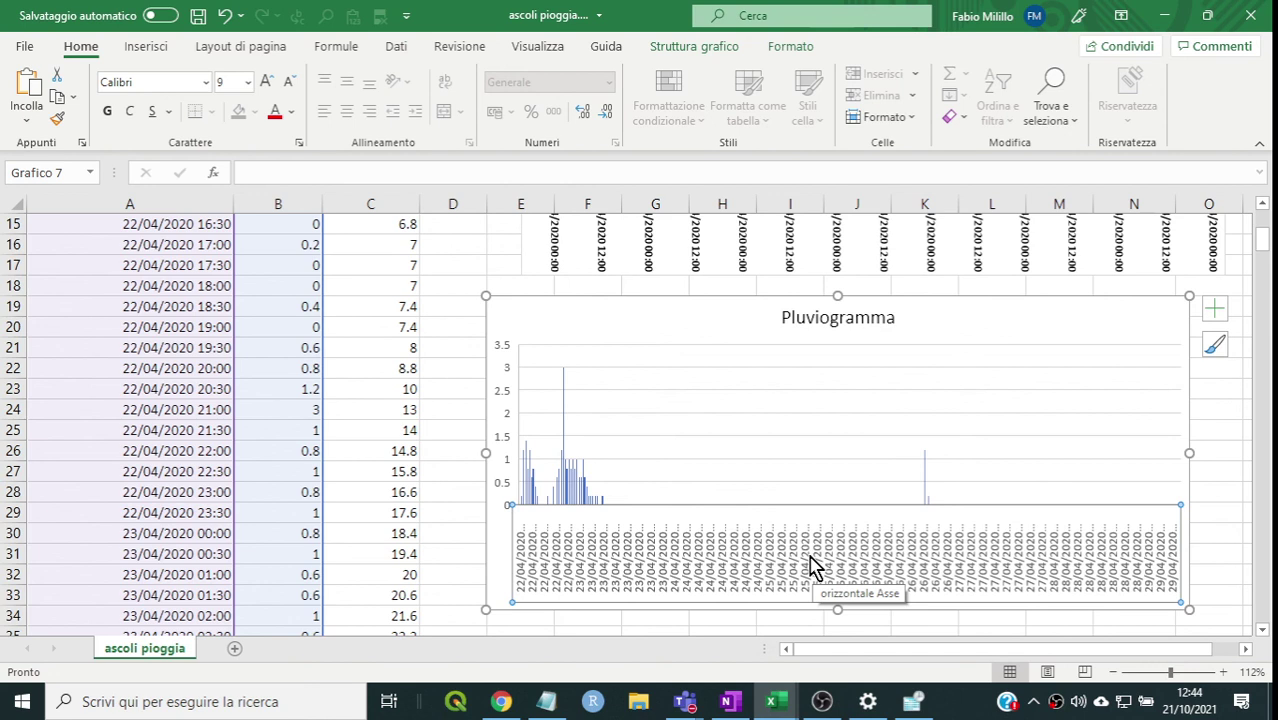
- Review the horizontal axis tick mark settings without changing them
{"action": "right_click", "coordinate": [812, 565]}
{"action": "left_click", "coordinate": [824, 537]}
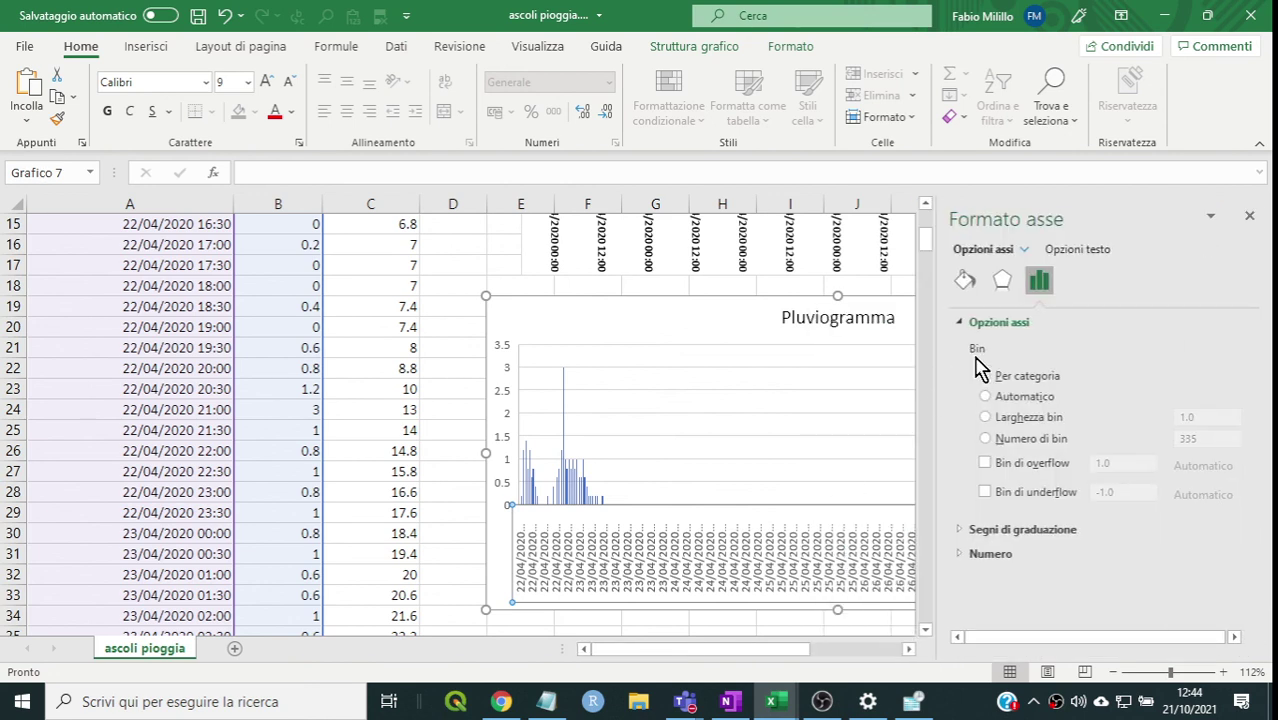
{"action": "left_click", "coordinate": [958, 531]}
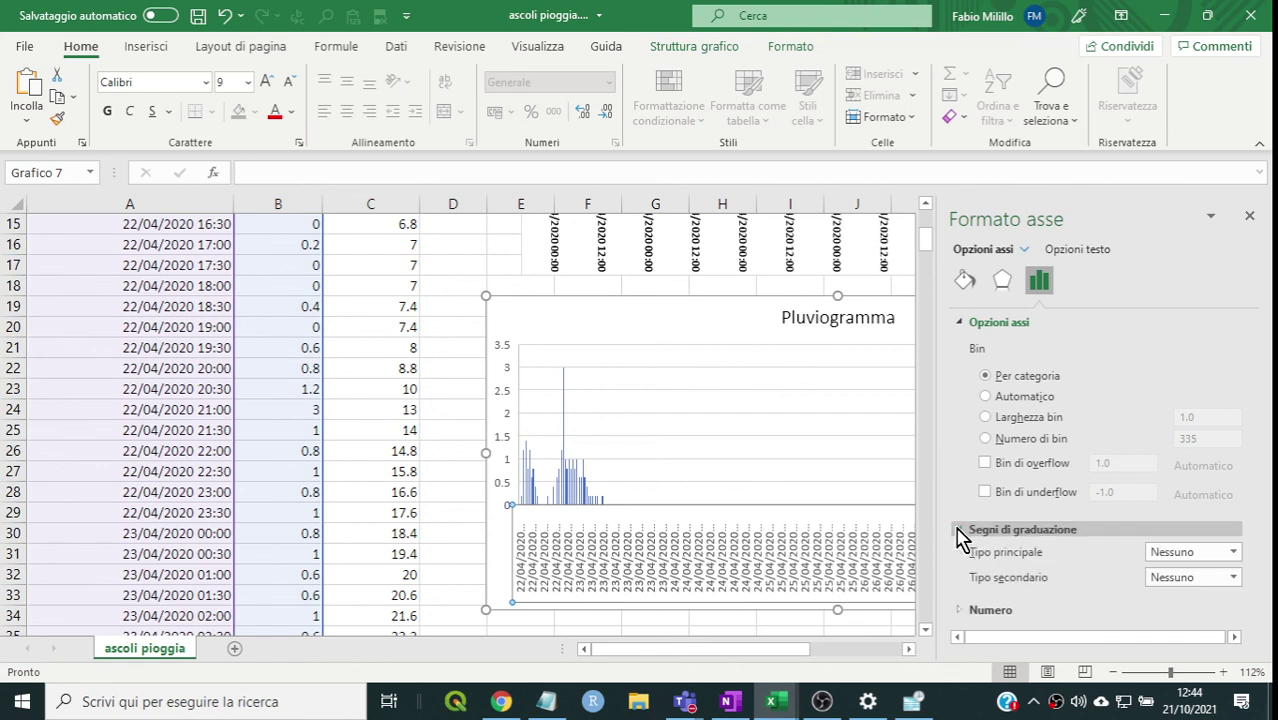
{"action": "left_click", "coordinate": [958, 531]}
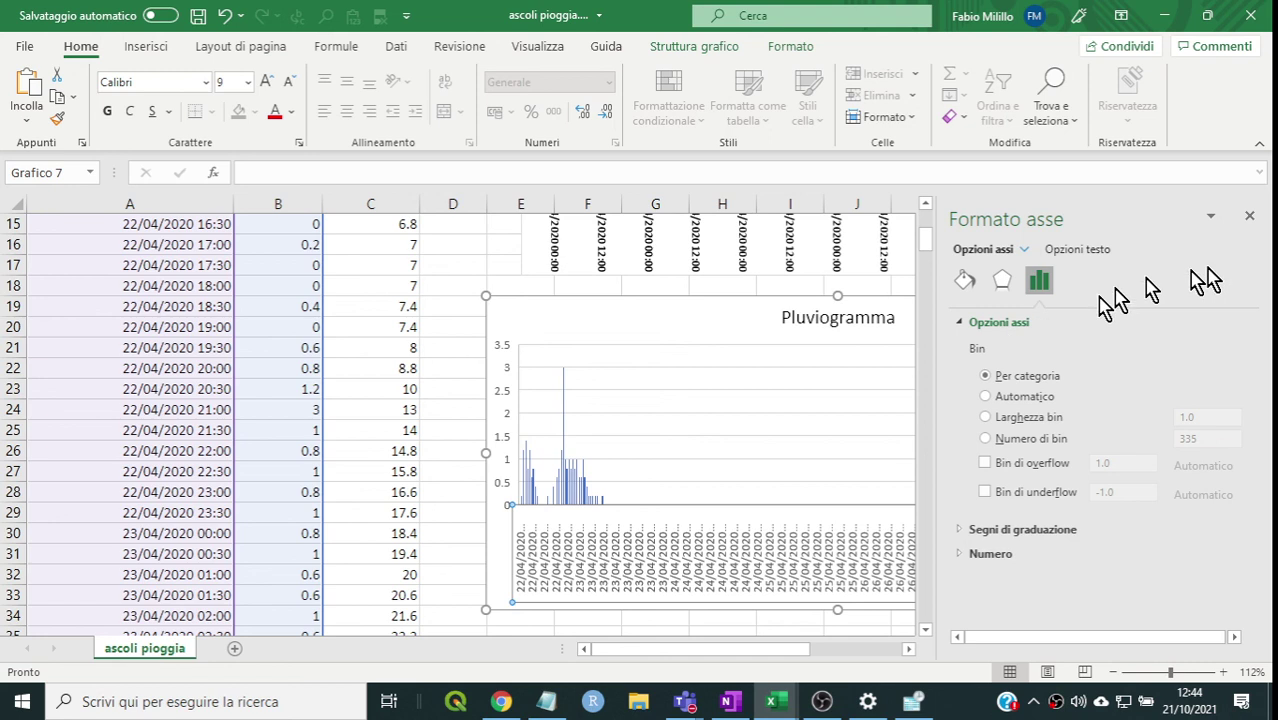
{"action": "left_click", "coordinate": [1250, 216]}
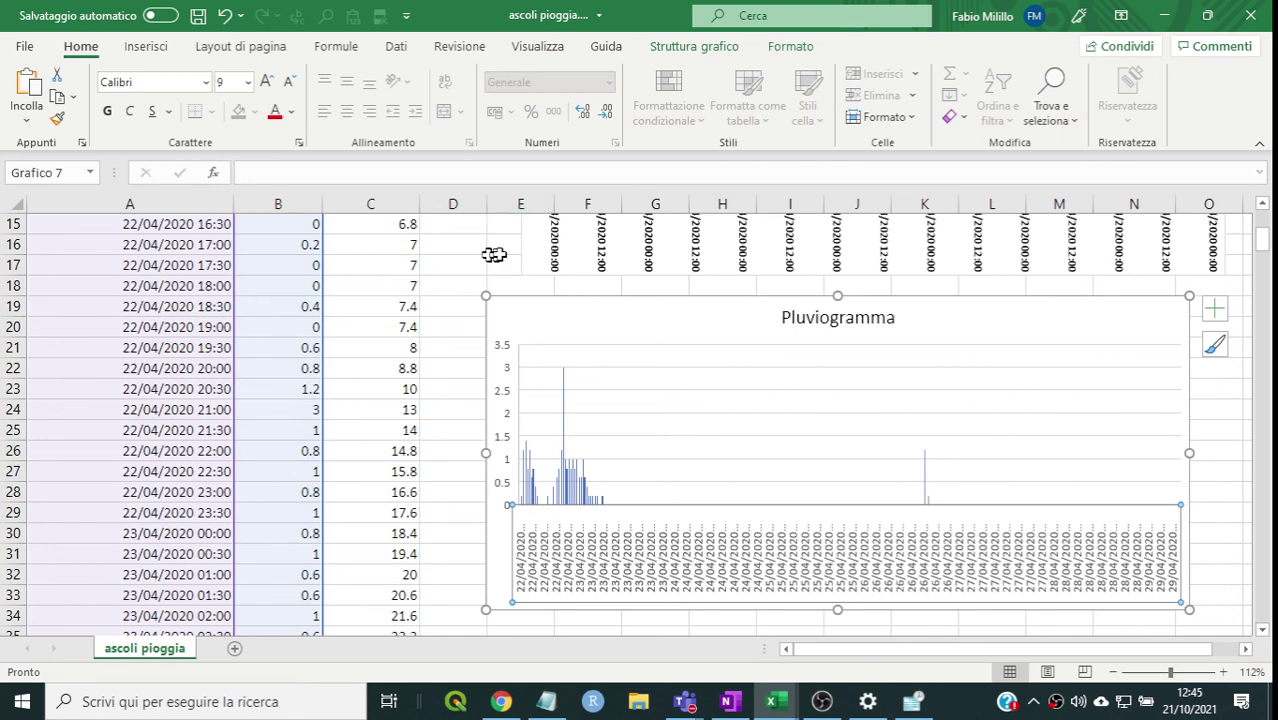
{"action": "left_click", "coordinate": [446, 280]}
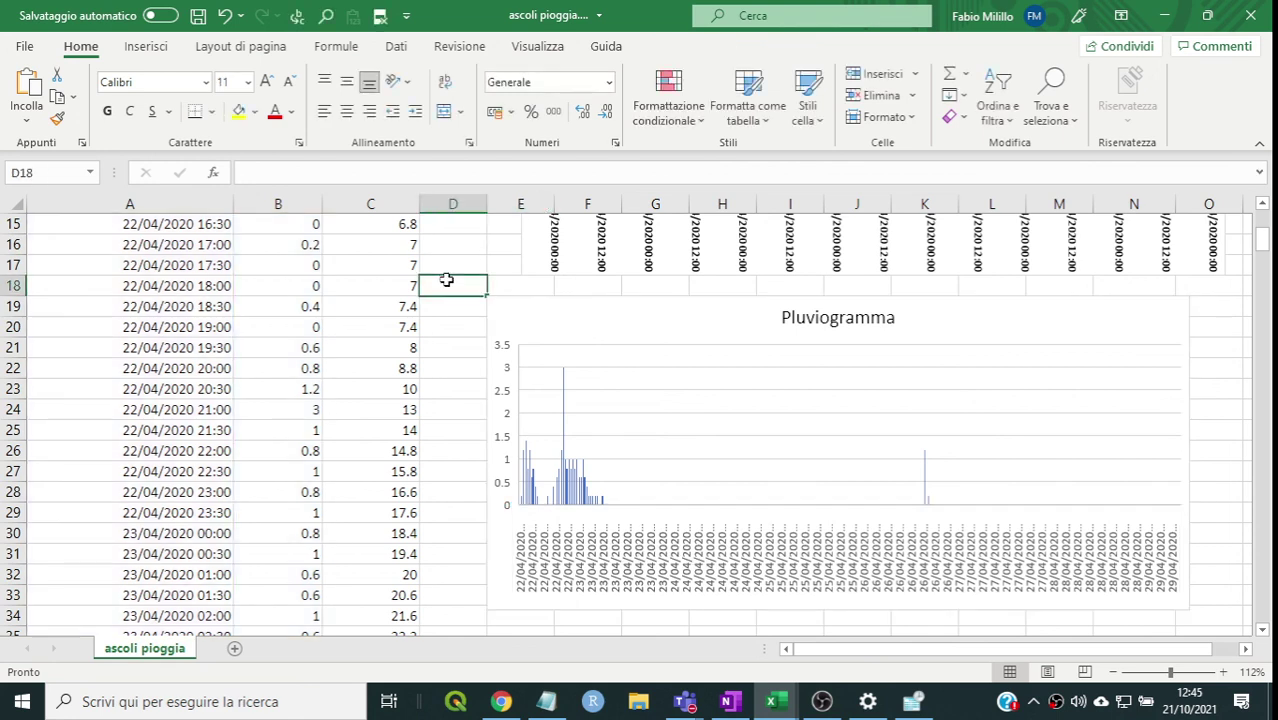
{"action": "scroll", "coordinate": [458, 383], "scroll_direction": "up", "scroll_amount": 3}
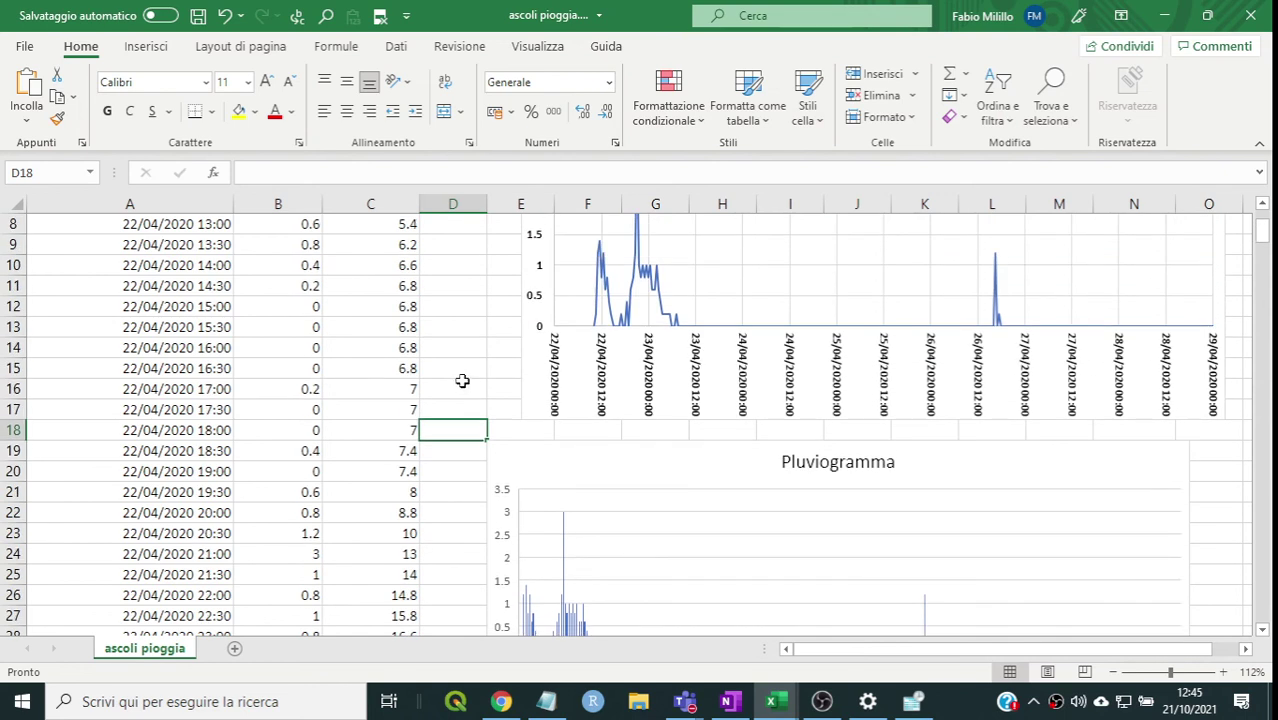
{"action": "scroll", "coordinate": [462, 381], "scroll_direction": "up", "scroll_amount": 1}
{"action": "scroll", "coordinate": [462, 381], "scroll_direction": "up", "scroll_amount": 1}
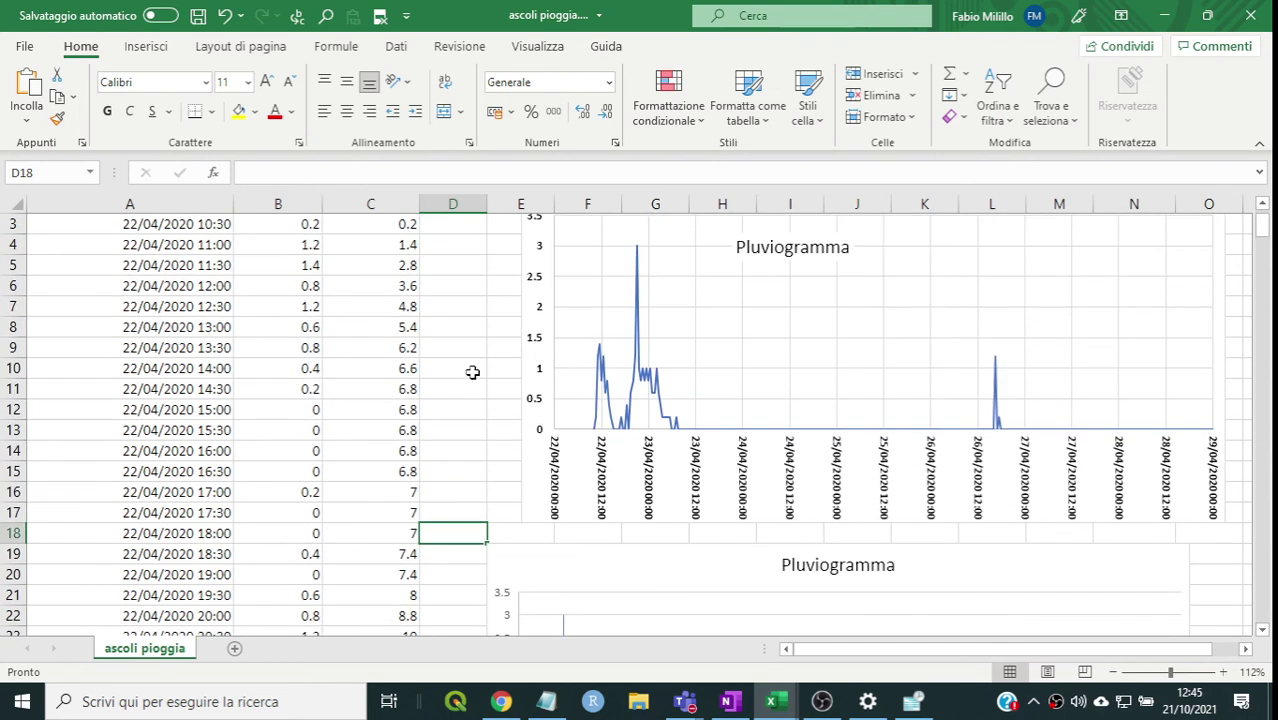
{"action": "scroll", "coordinate": [477, 371], "scroll_direction": "up", "scroll_amount": 1}
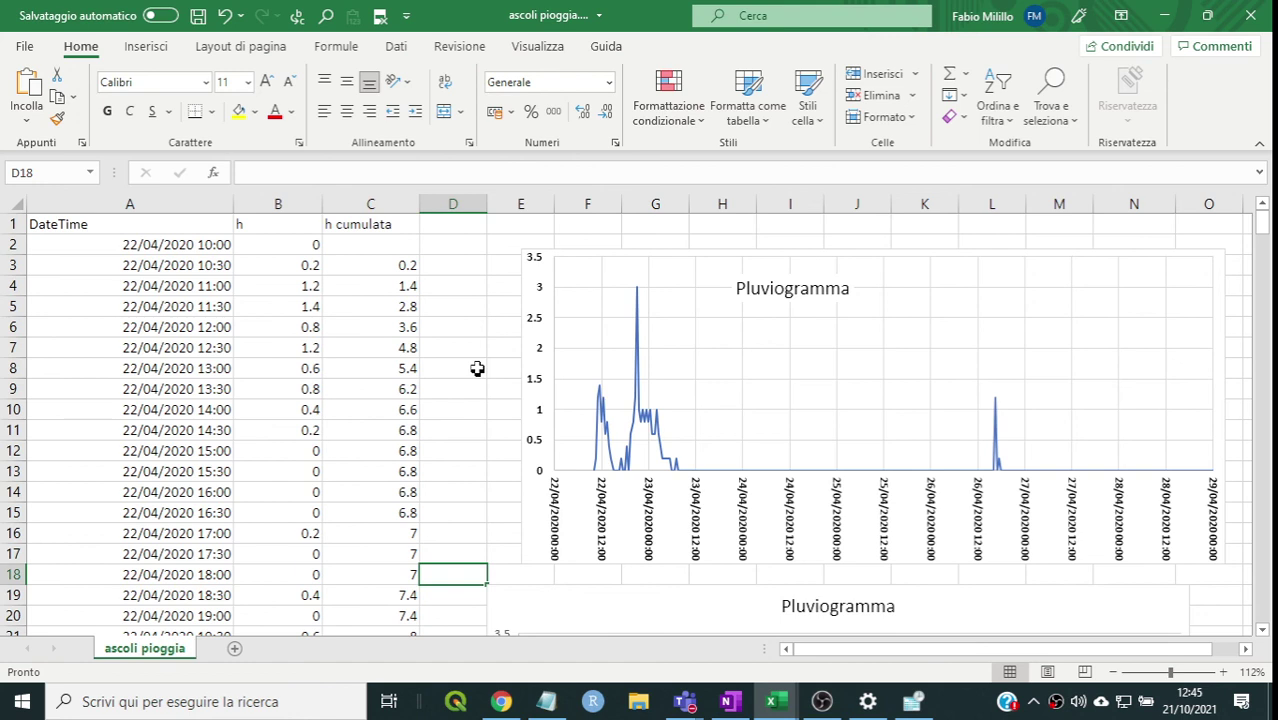
{"action": "scroll", "coordinate": [481, 333], "scroll_direction": "down", "scroll_amount": 2}
{"action": "scroll", "coordinate": [481, 333], "scroll_direction": "down", "scroll_amount": 2}
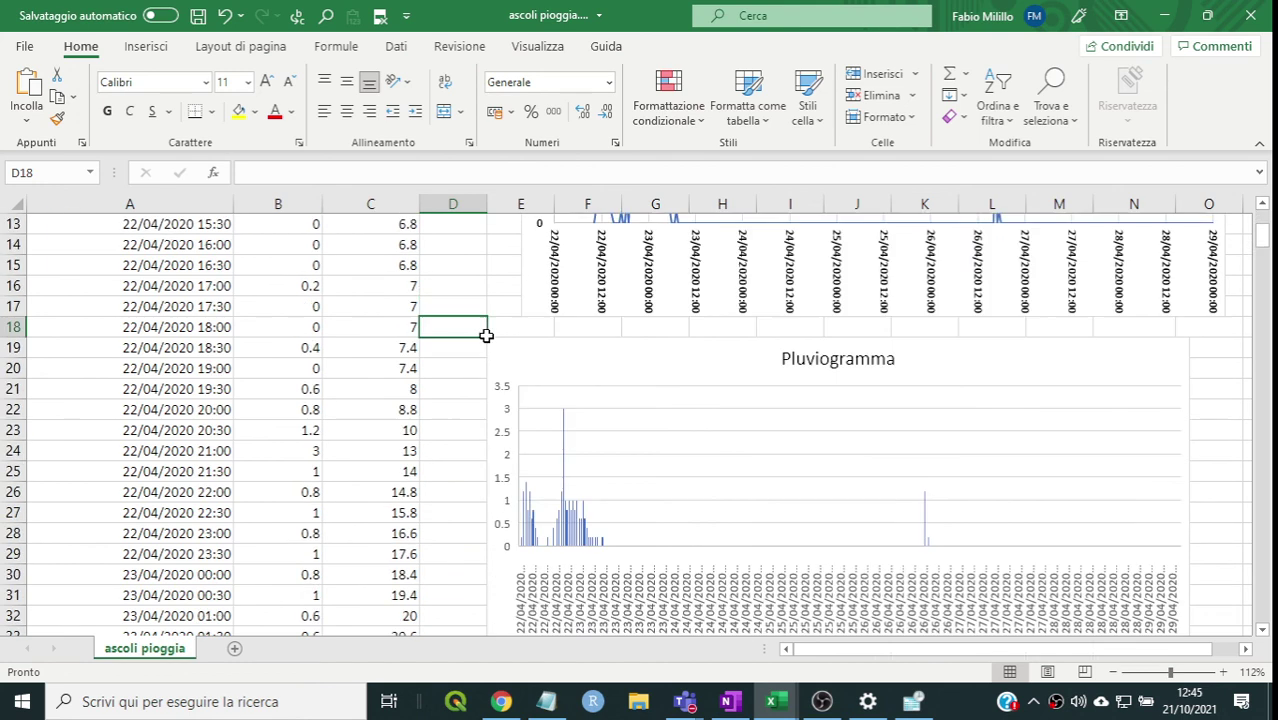
{"action": "scroll", "coordinate": [481, 333], "scroll_direction": "down", "scroll_amount": 1}
{"action": "scroll", "coordinate": [481, 333], "scroll_direction": "down", "scroll_amount": 2}
{"action": "left_click", "coordinate": [614, 443]}
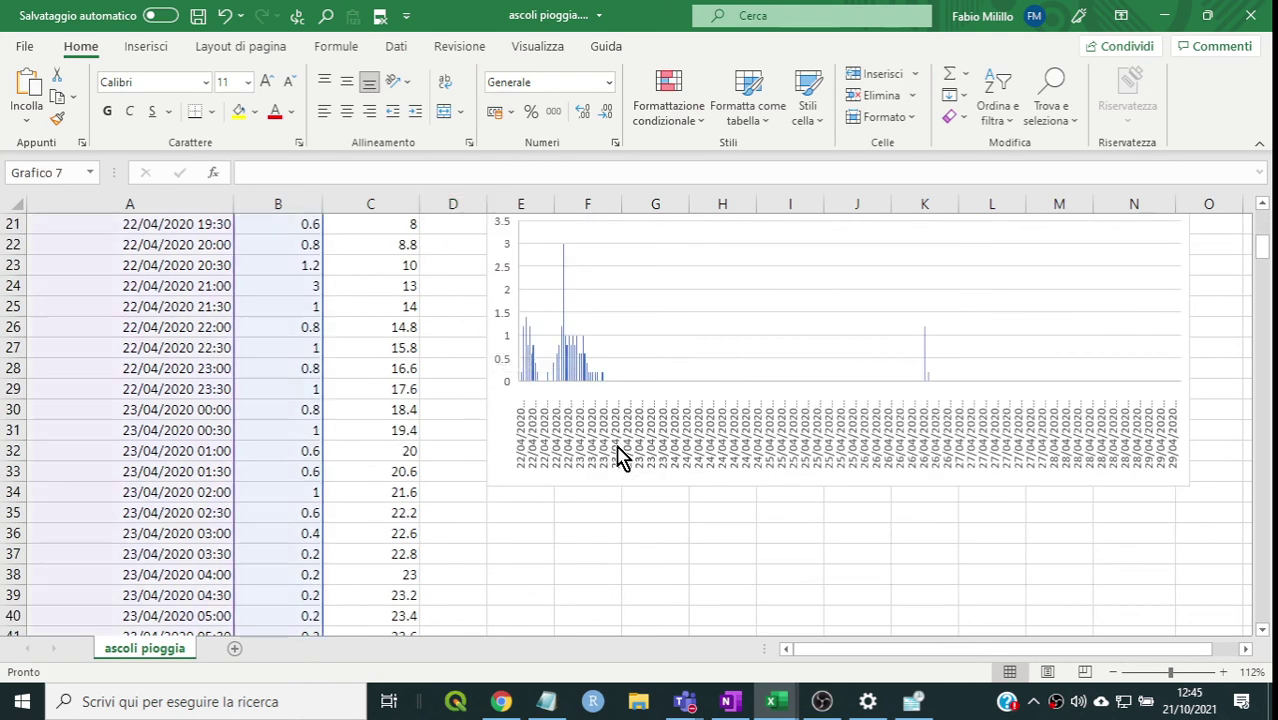
{"action": "right_click", "coordinate": [614, 443]}
{"action": "left_click", "coordinate": [636, 432]}
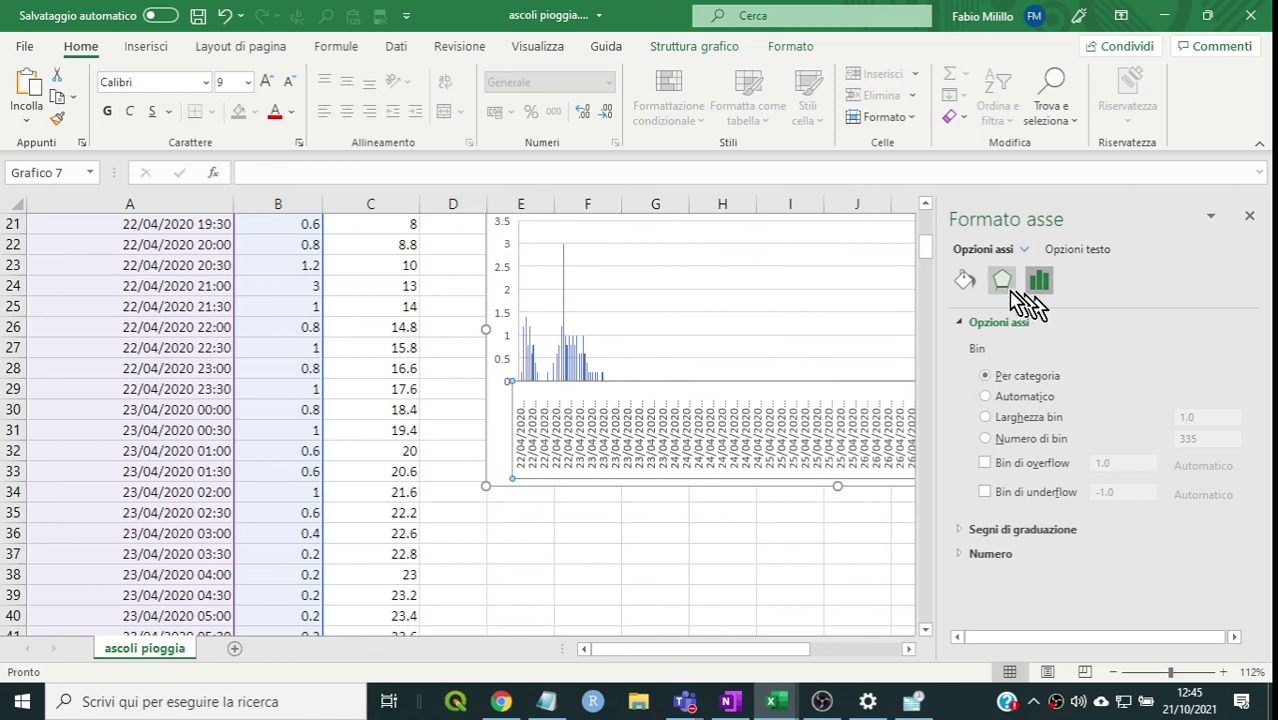
{"action": "left_click", "coordinate": [1003, 287]}
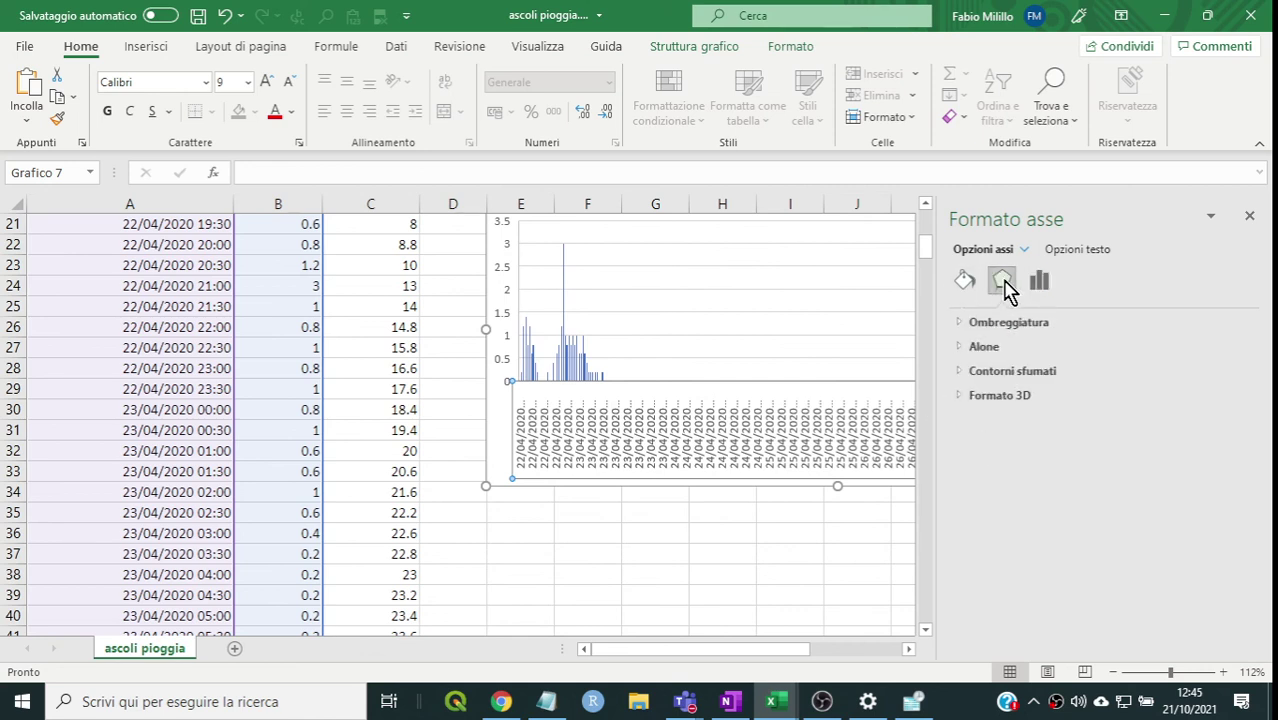
{"action": "left_click", "coordinate": [1039, 283]}
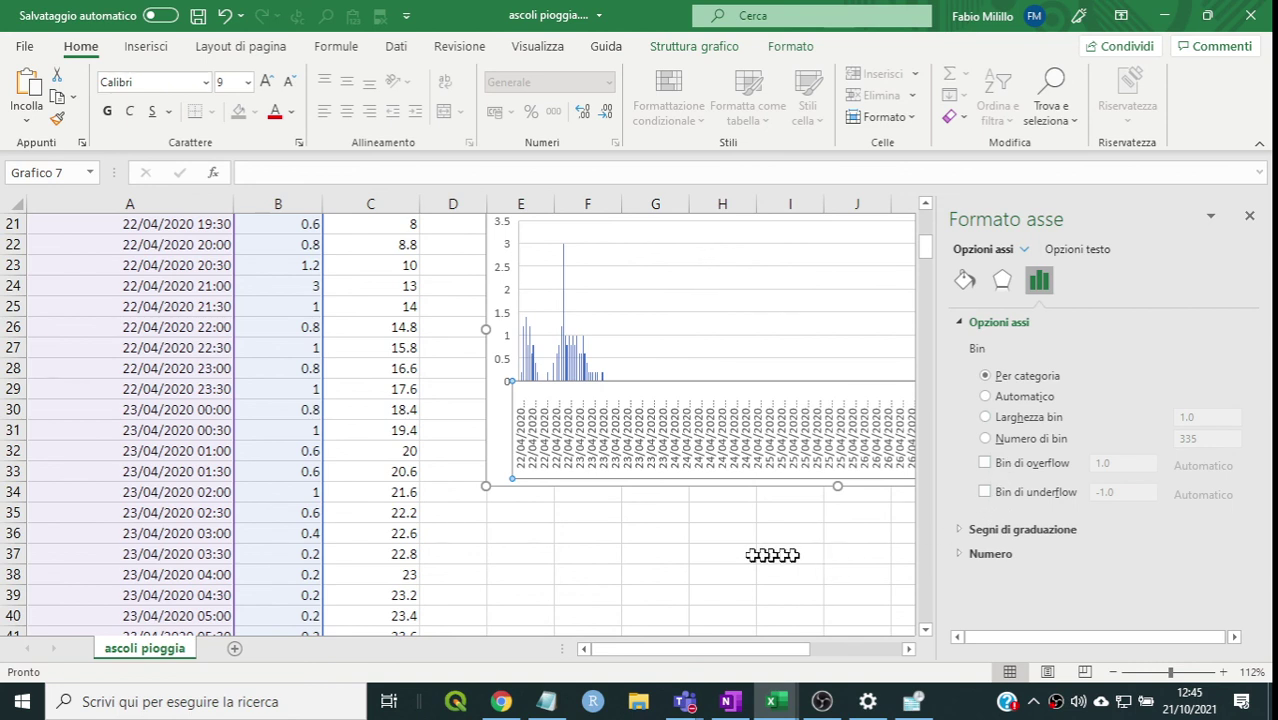
{"action": "left_click", "coordinate": [600, 553]}
{"action": "left_click", "coordinate": [1250, 220]}
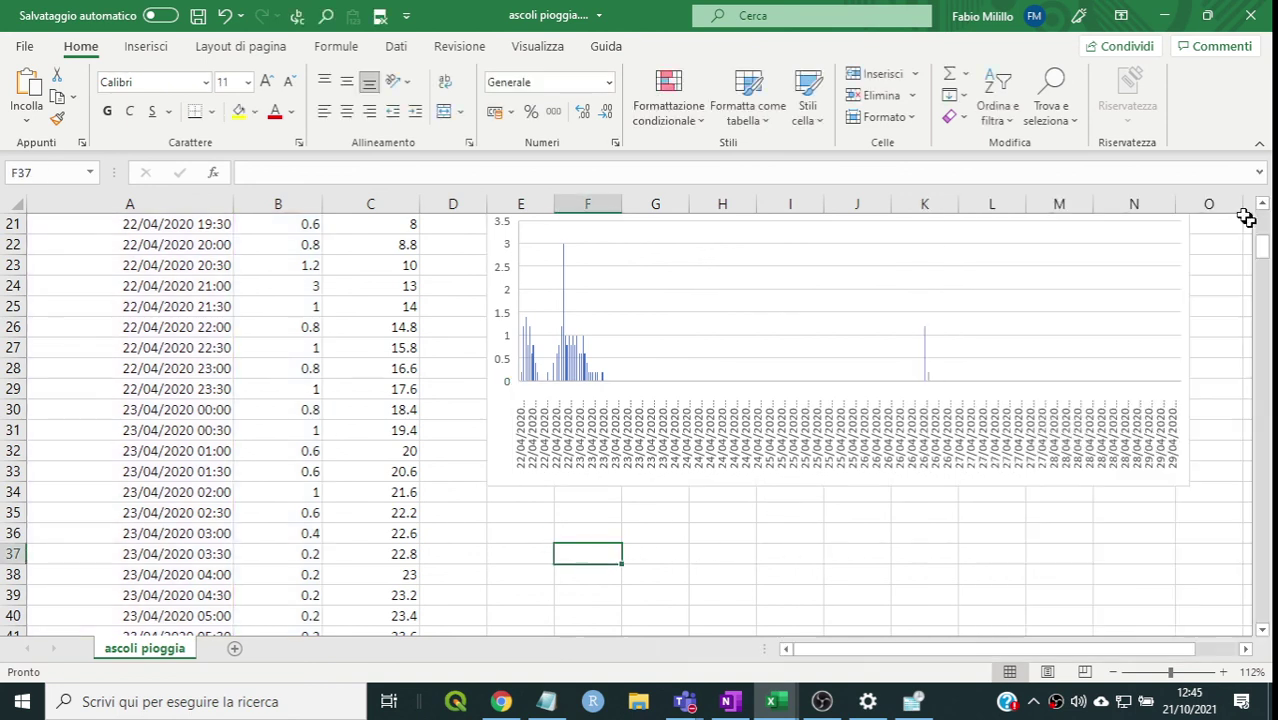
{"action": "scroll", "coordinate": [1058, 292], "scroll_direction": "up", "scroll_amount": 1}
{"action": "scroll", "coordinate": [1062, 282], "scroll_direction": "up", "scroll_amount": 3}
{"action": "scroll", "coordinate": [1062, 282], "scroll_direction": "up", "scroll_amount": 2}
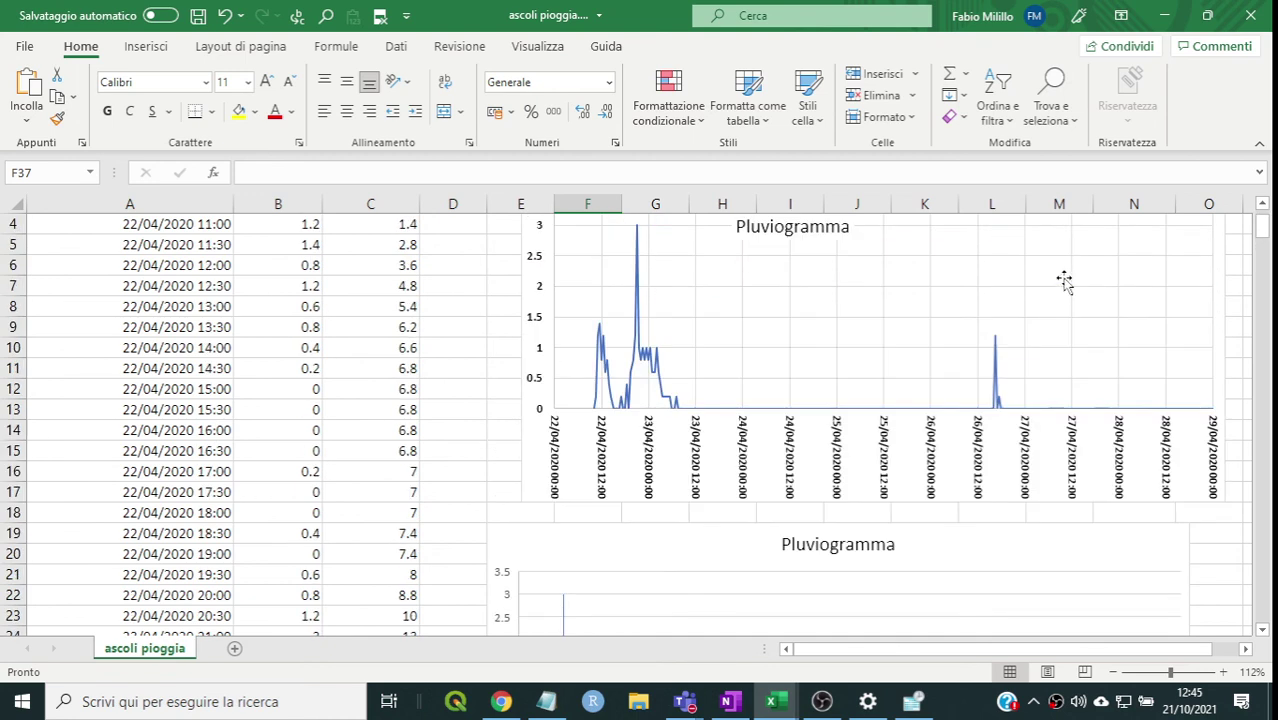
{"action": "scroll", "coordinate": [1061, 278], "scroll_direction": "up", "scroll_amount": 1}
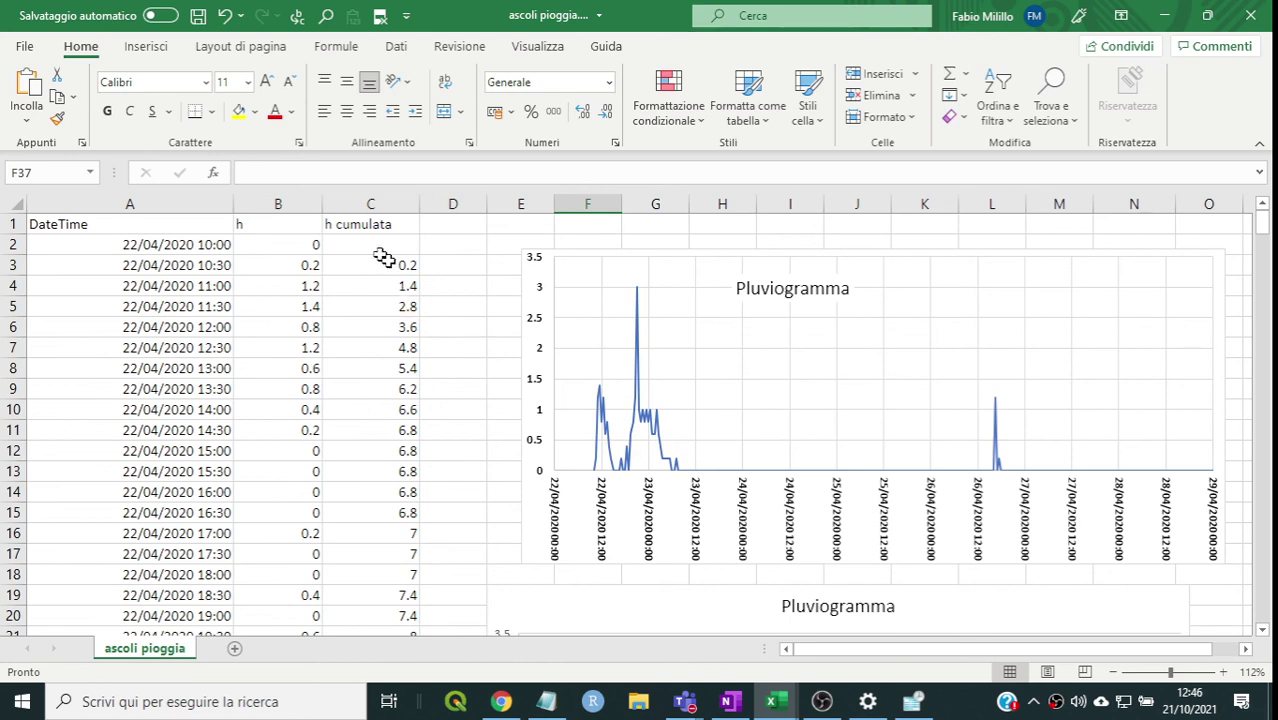
{"action": "left_click", "coordinate": [369, 202]}
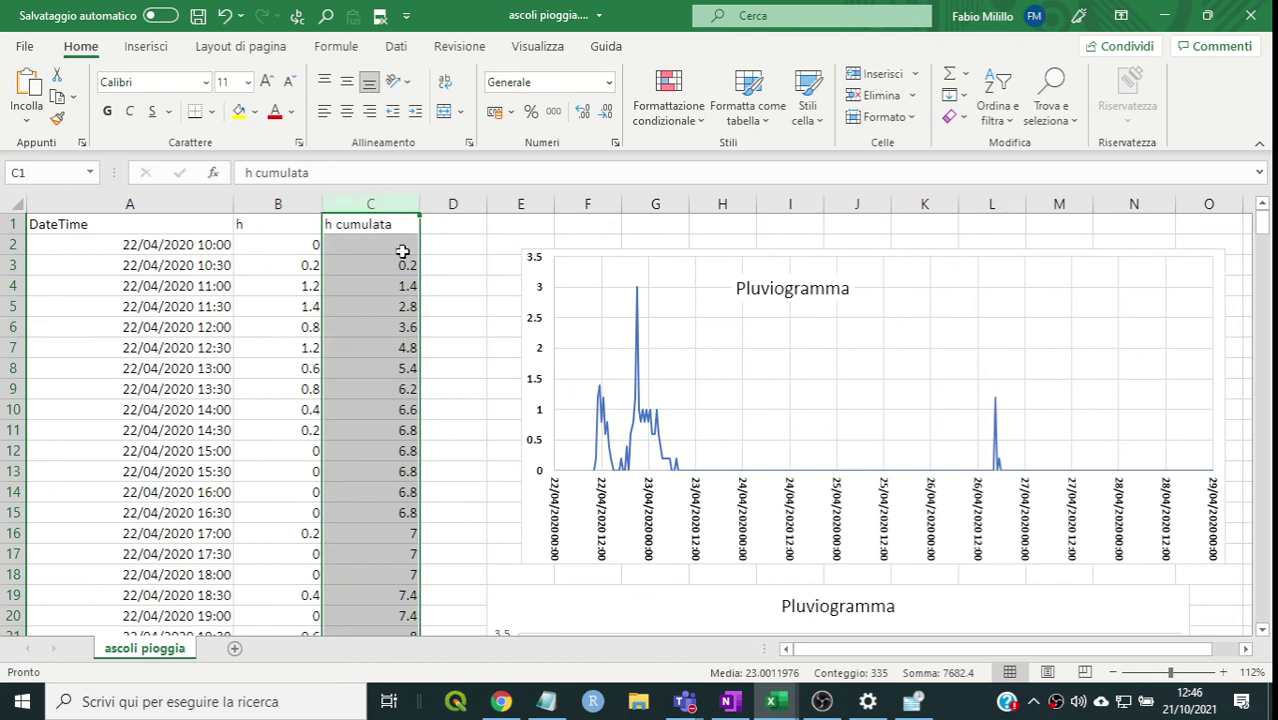
{"action": "left_click", "coordinate": [466, 290]}
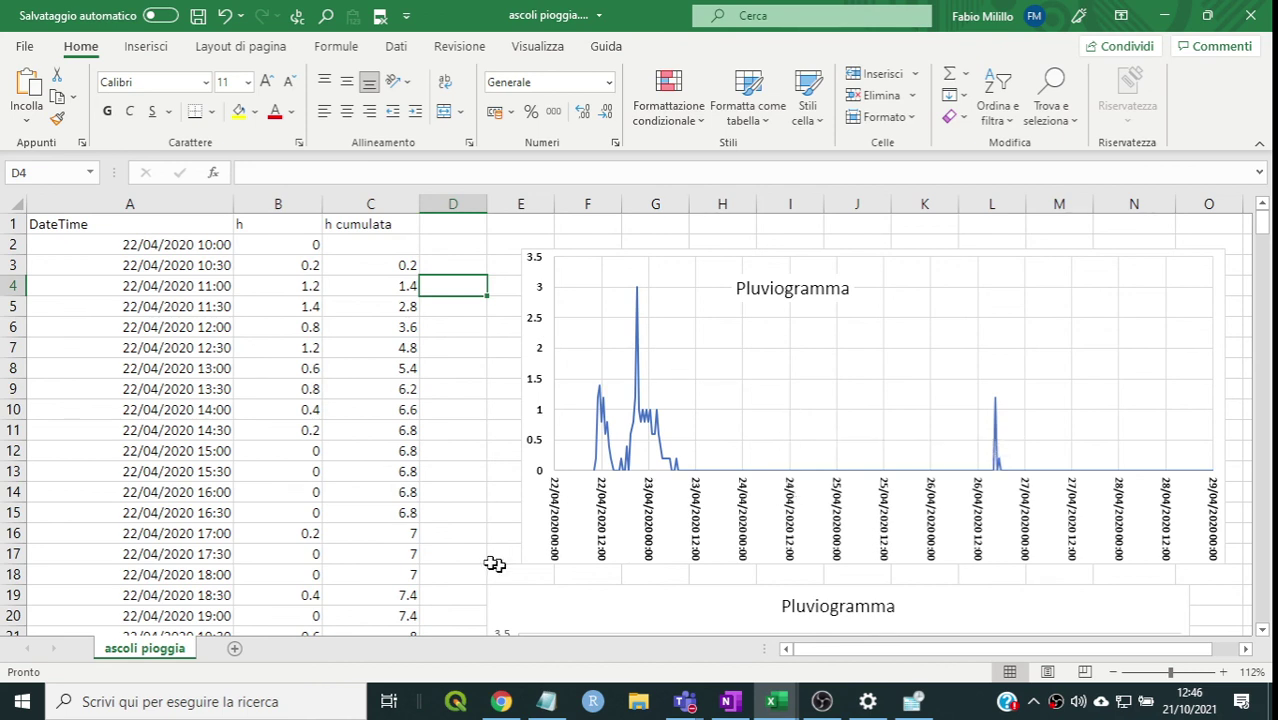
- Open Seleziona dati for the upper Pluviogramma line chart
{"action": "right_click", "coordinate": [545, 545]}
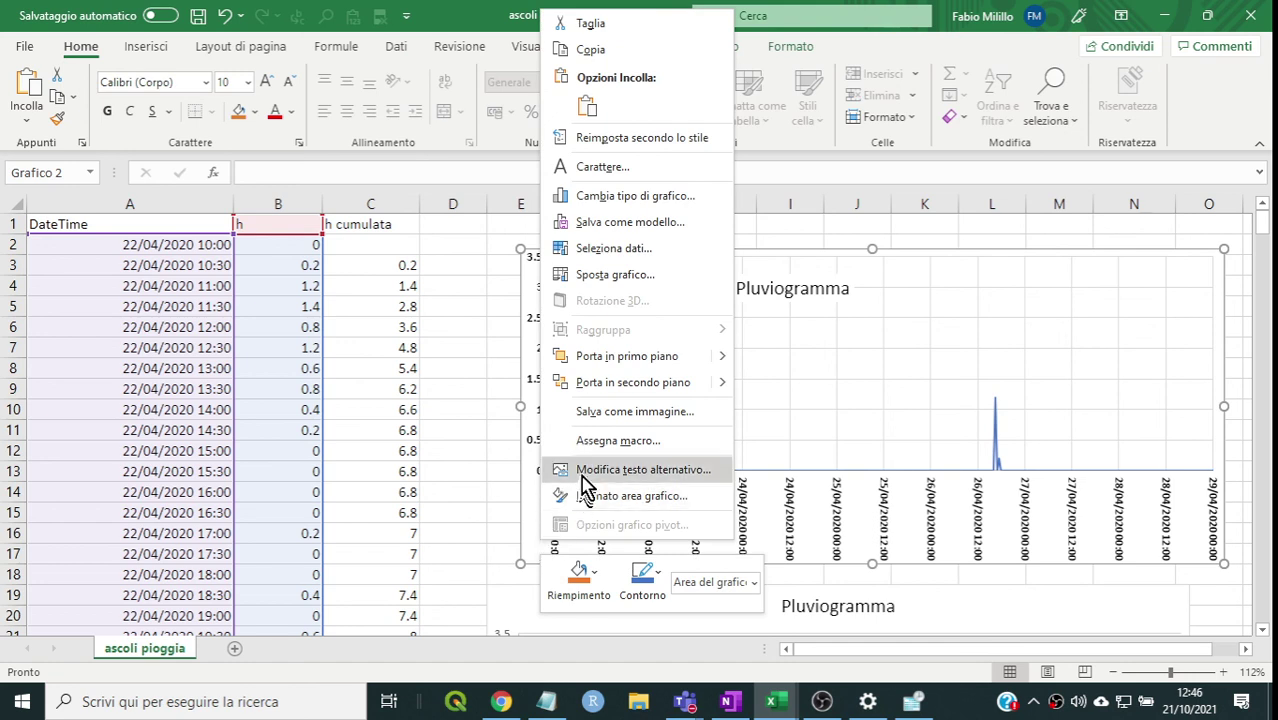
{"action": "left_click", "coordinate": [614, 248]}
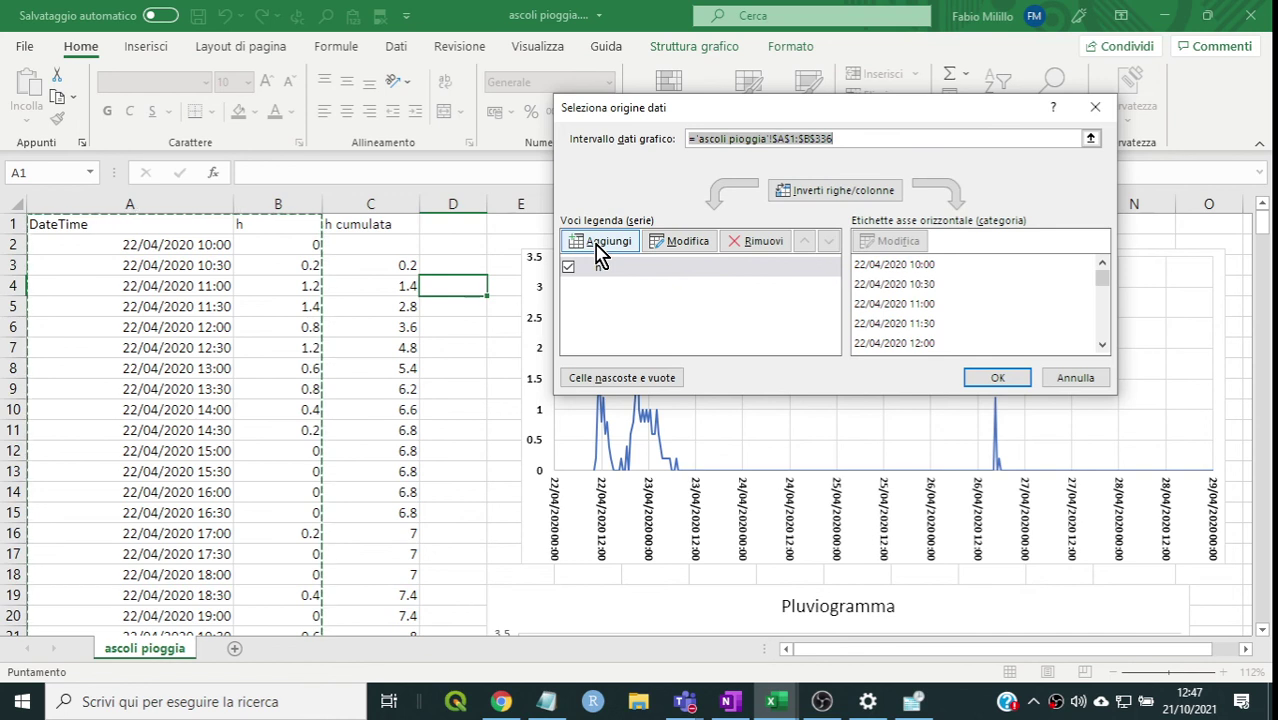
- Add a new chart series named from C1 (h cumulata), with values starting at C3:C5
{"action": "left_click", "coordinate": [598, 244]}
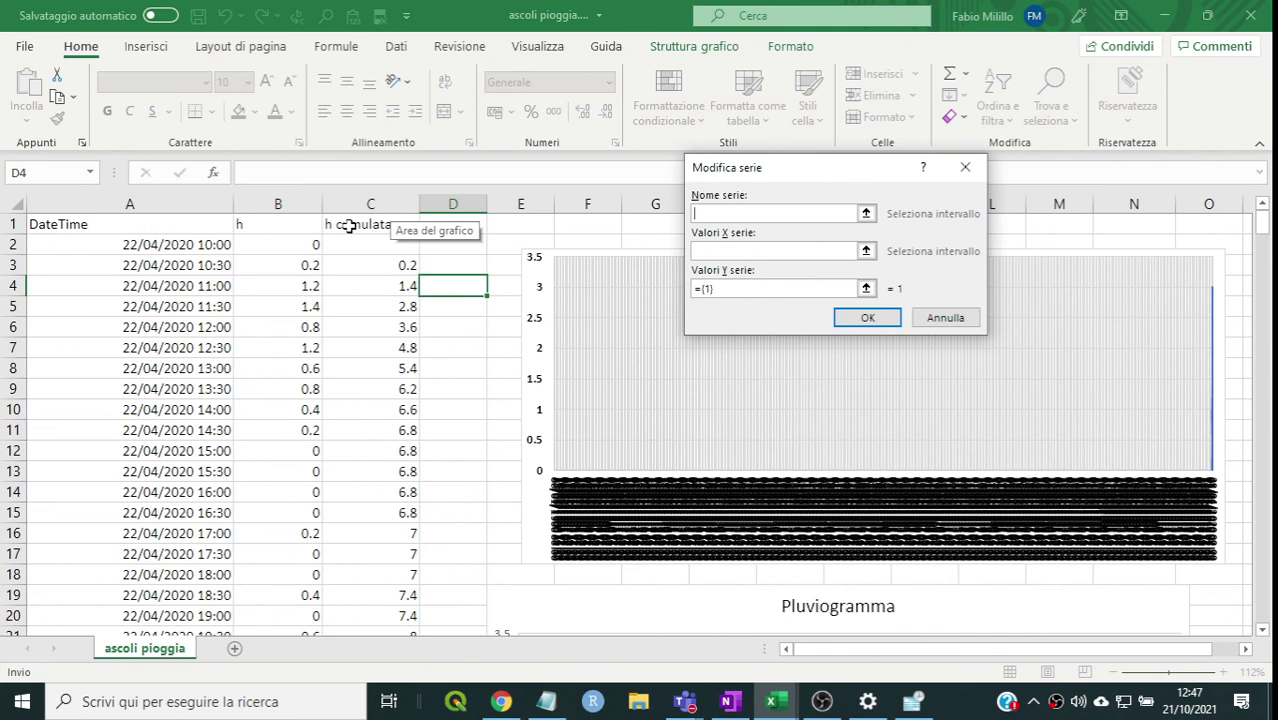
{"action": "left_click", "coordinate": [348, 226]}
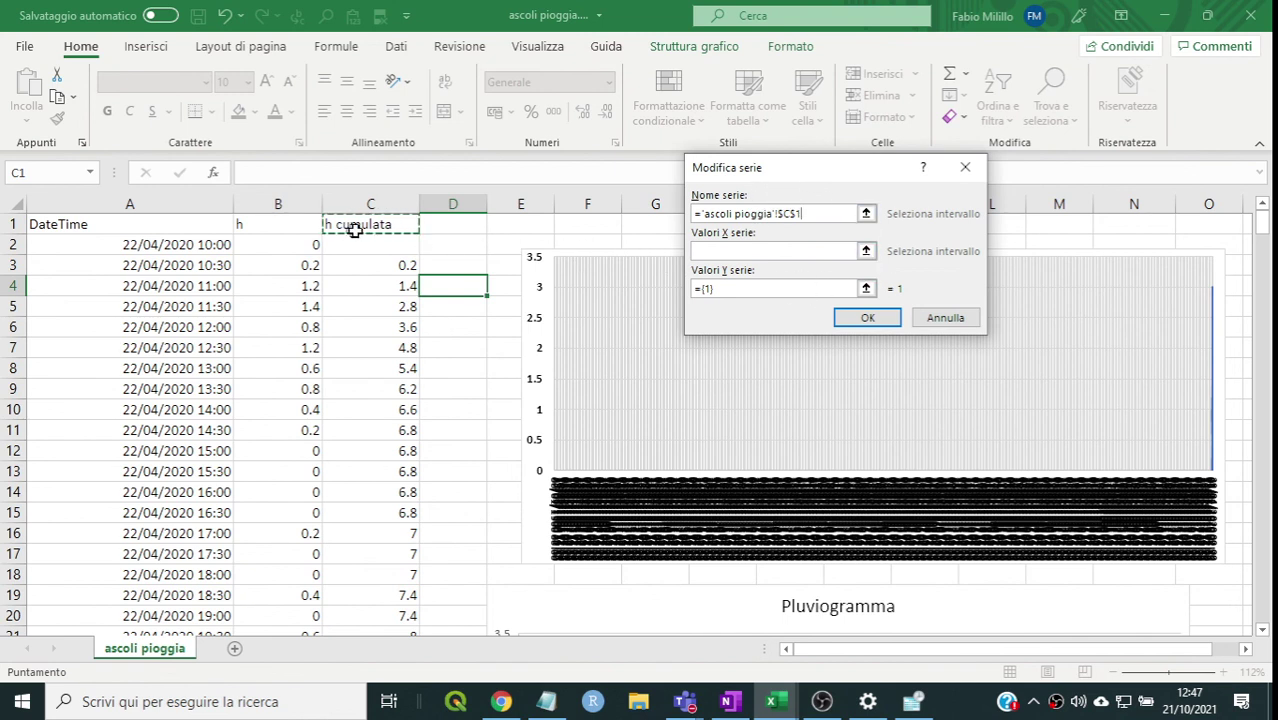
{"action": "left_click", "coordinate": [764, 252]}
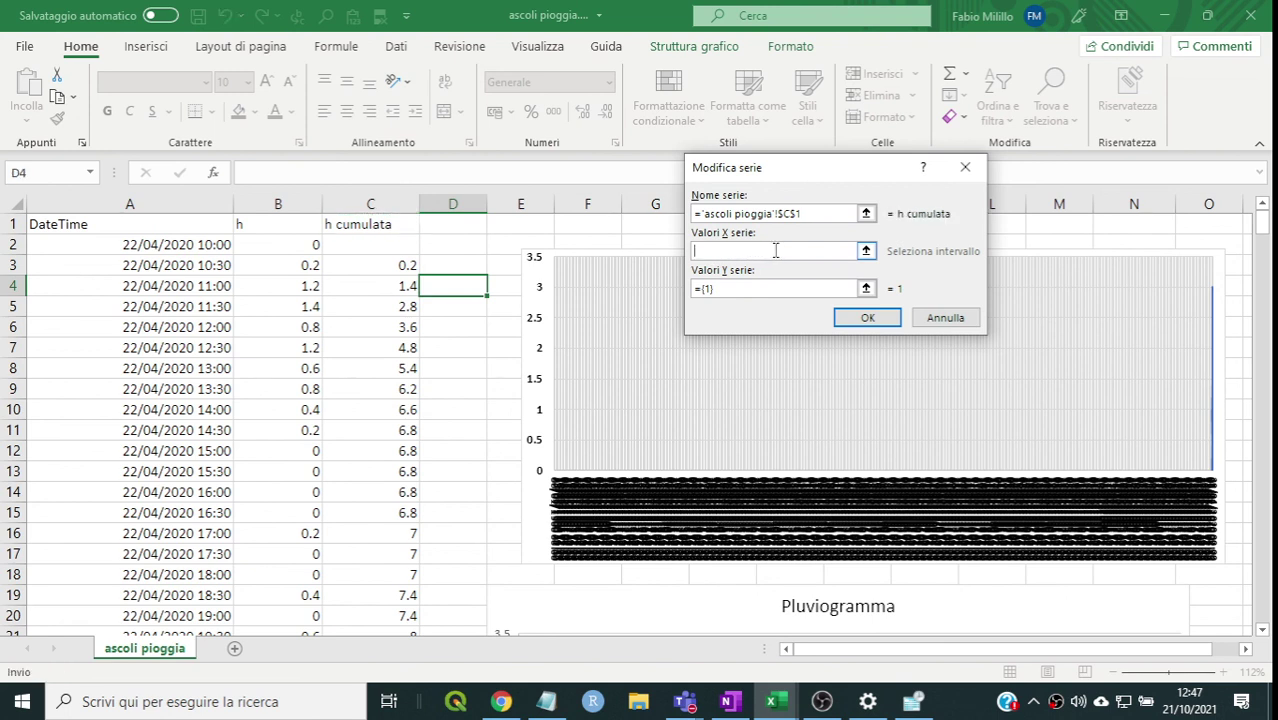
{"action": "left_click", "coordinate": [765, 290]}
{"action": "left_click_drag", "start_coordinate": [377, 266], "coordinate": [377, 302]}
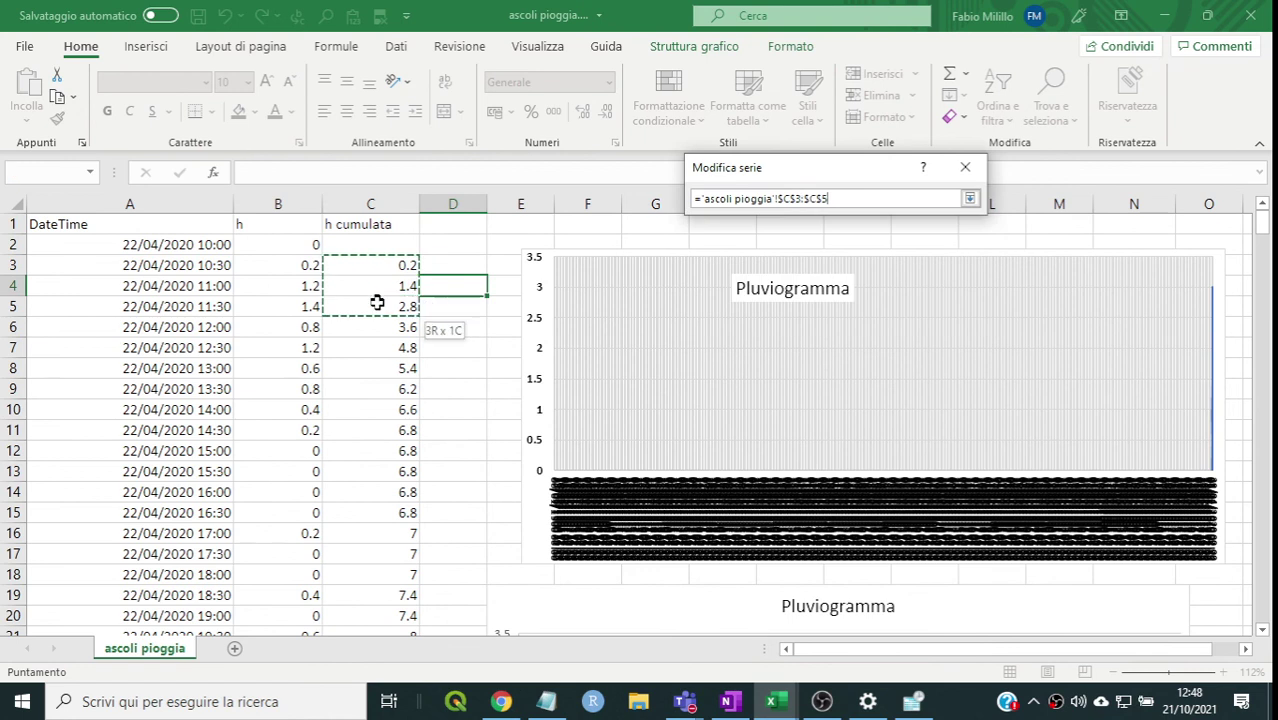
- Set the h cumulata X values to 'ascoli pioggia'!$A$3:$A$336 and select that reference
{"action": "left_click_drag", "start_coordinate": [377, 302], "coordinate": [378, 328]}
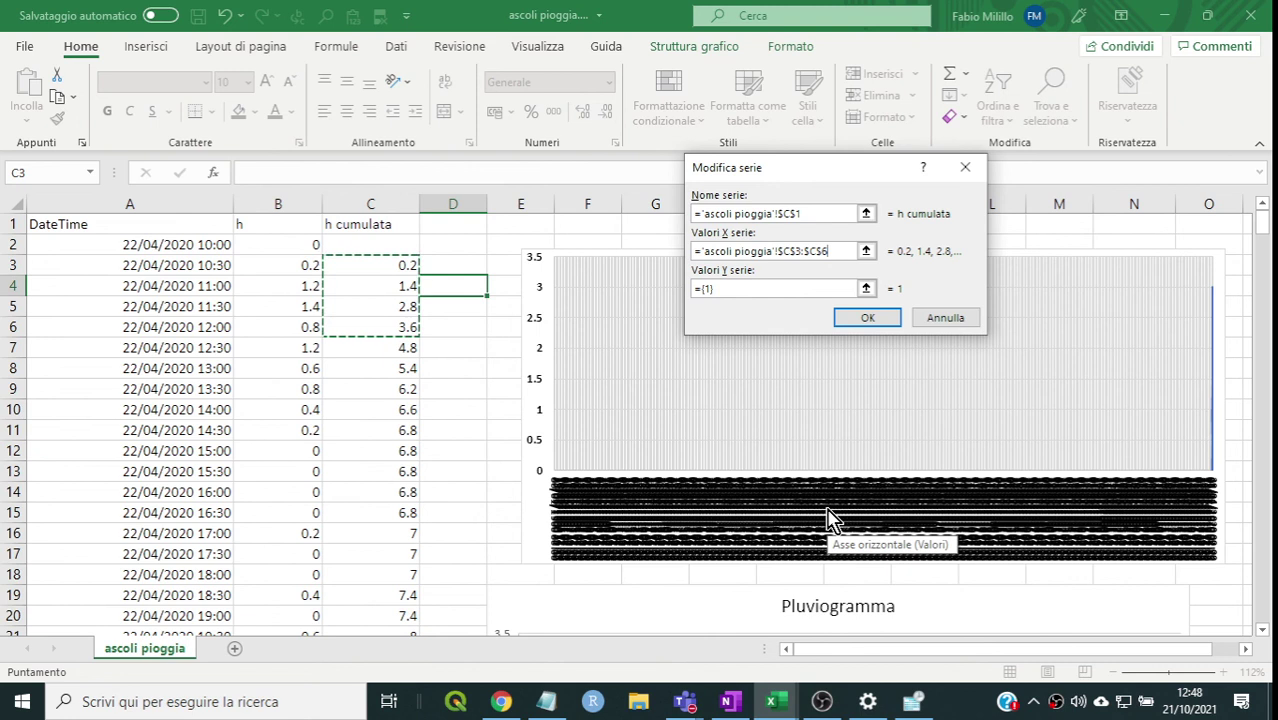
{"action": "left_click", "coordinate": [840, 251]}
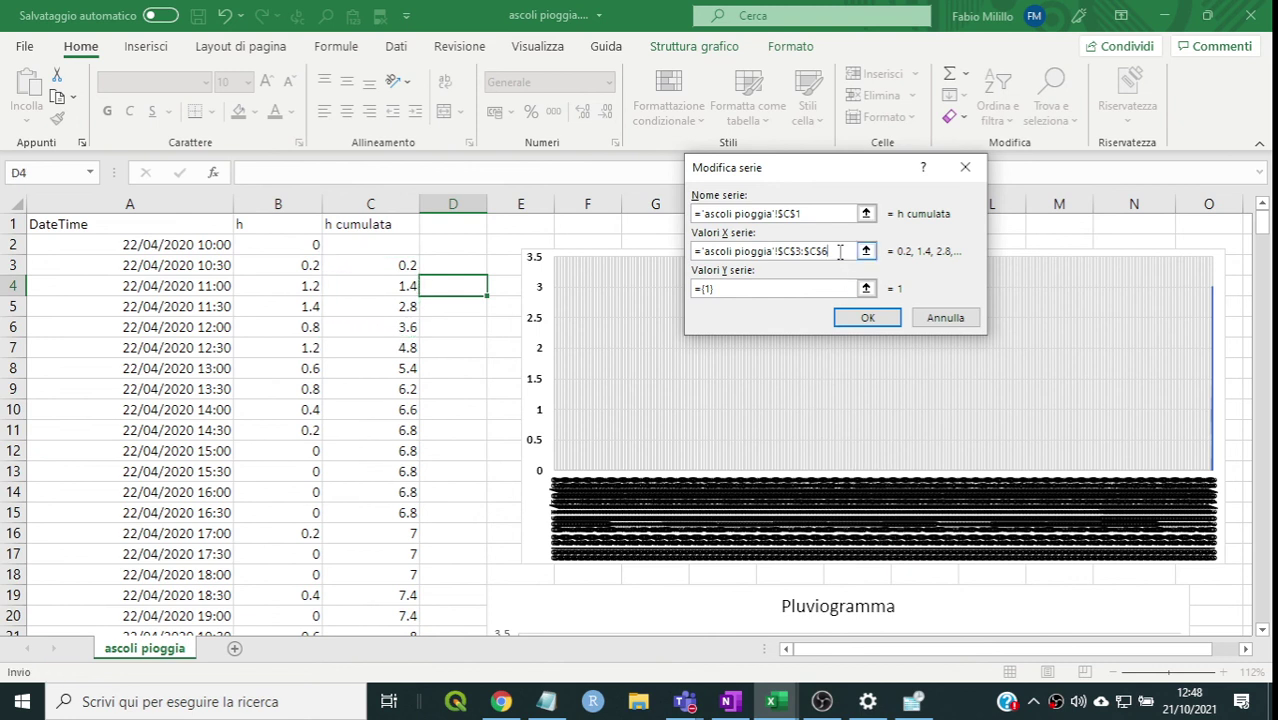
{"action": "key", "text": "BackSpace"}
{"action": "type", "text": "36"}
{"action": "key", "text": "BackSpace"}
{"action": "type", "text": "a"}
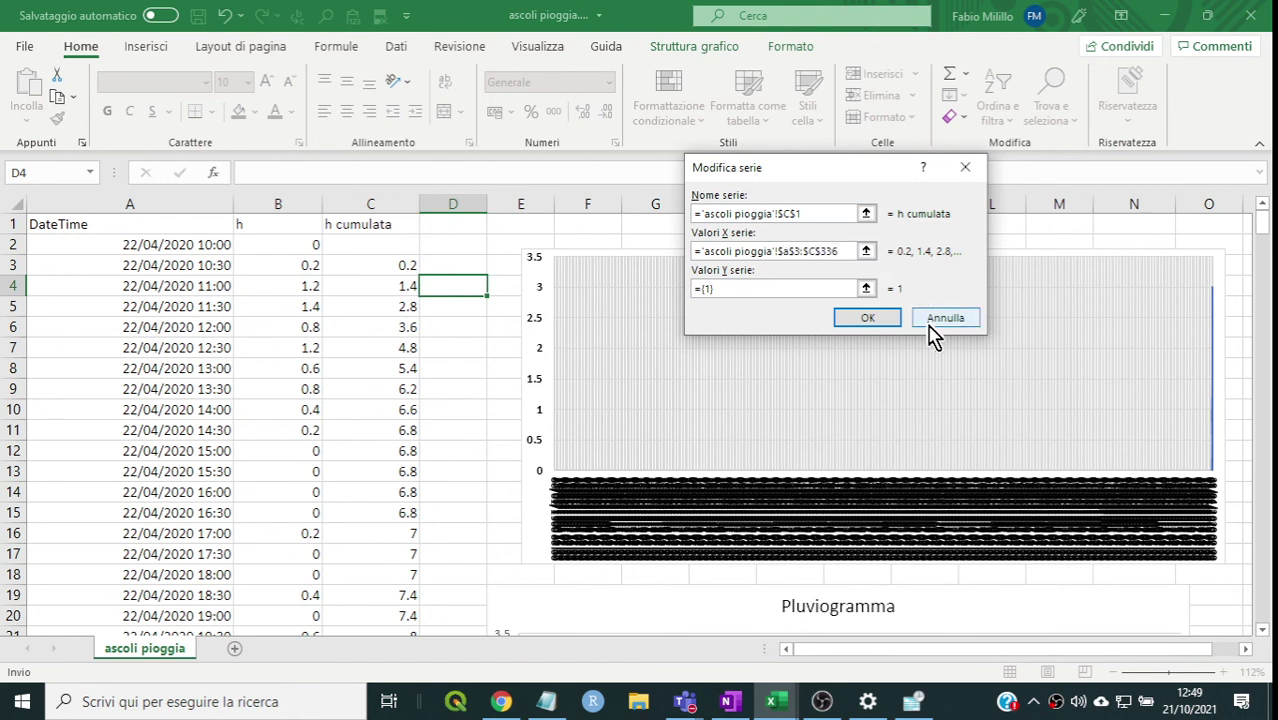
{"action": "key", "text": "BackSpace"}
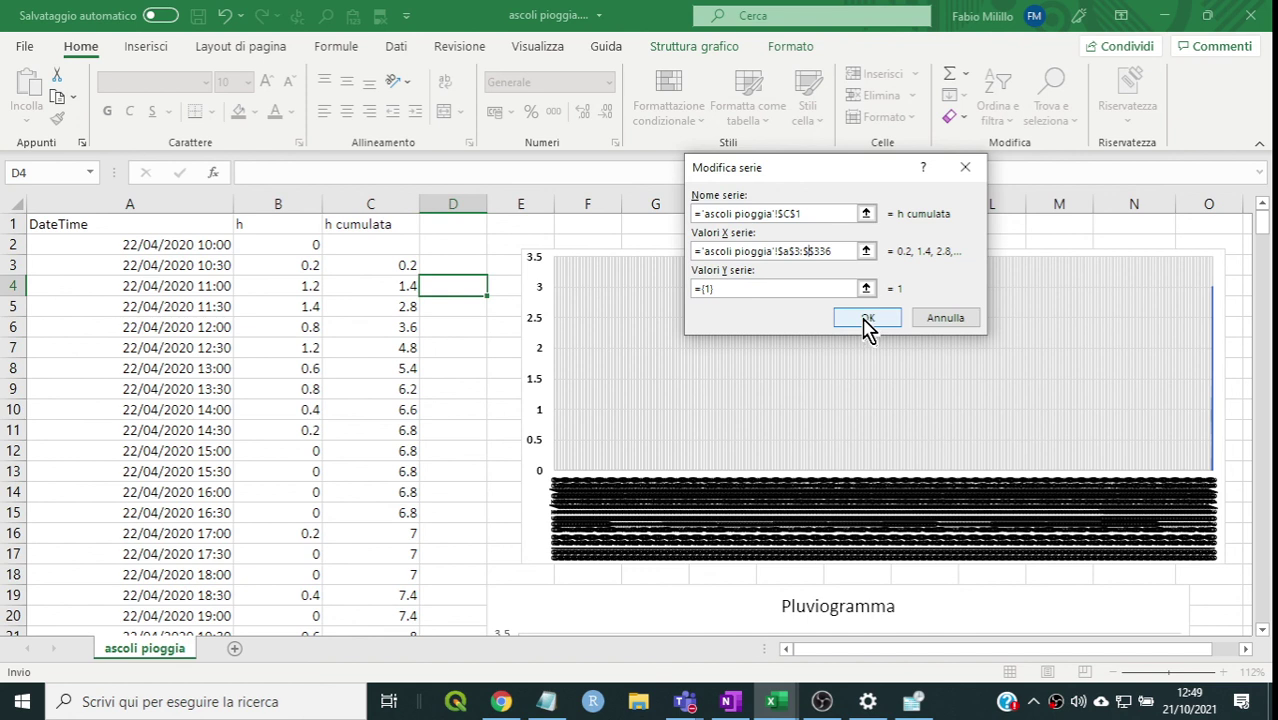
{"action": "type", "text": "a"}
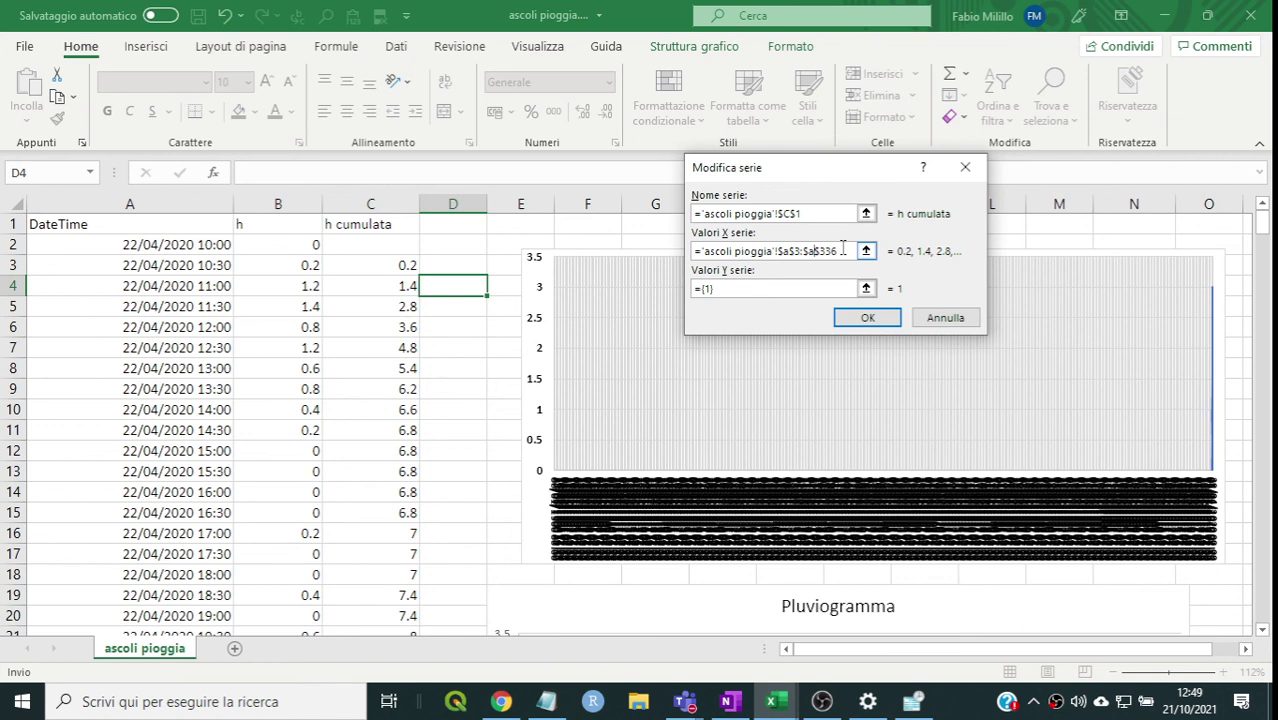
{"action": "left_click_drag", "start_coordinate": [843, 250], "coordinate": [687, 257]}
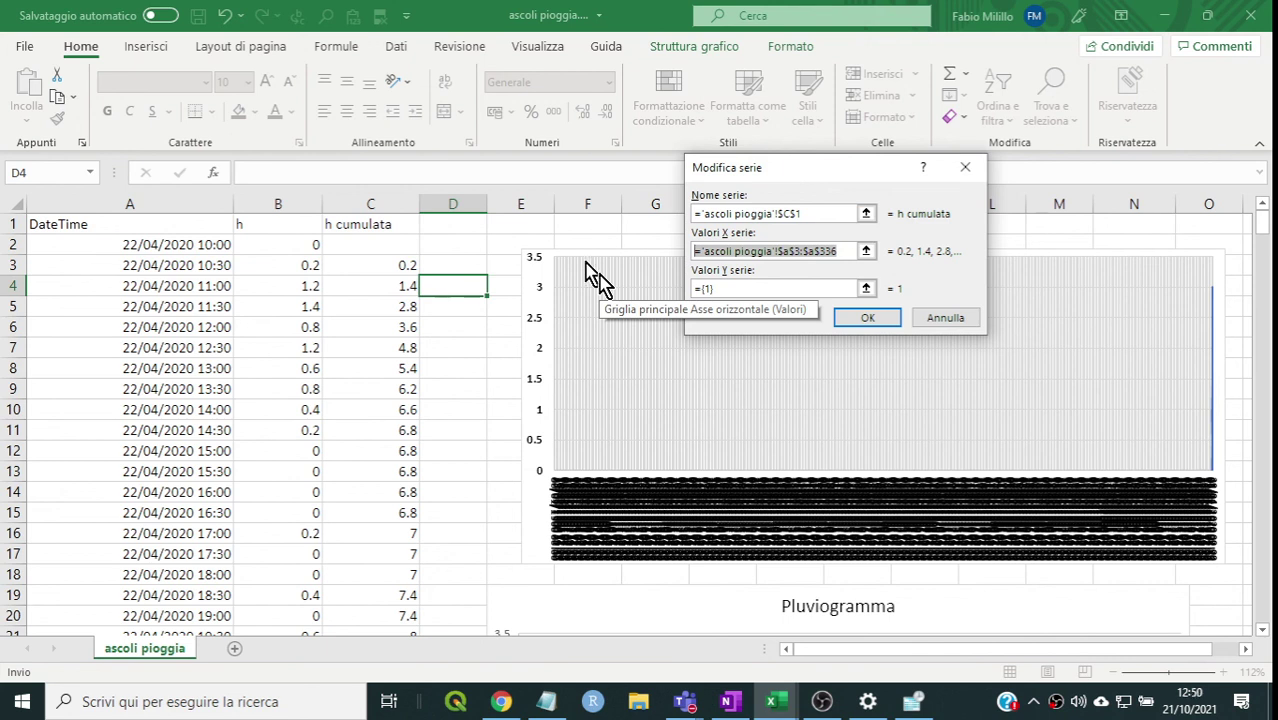
- Copy the date-range reference and paste it into the Y values field
{"action": "key", "text": "ctrl+c"}
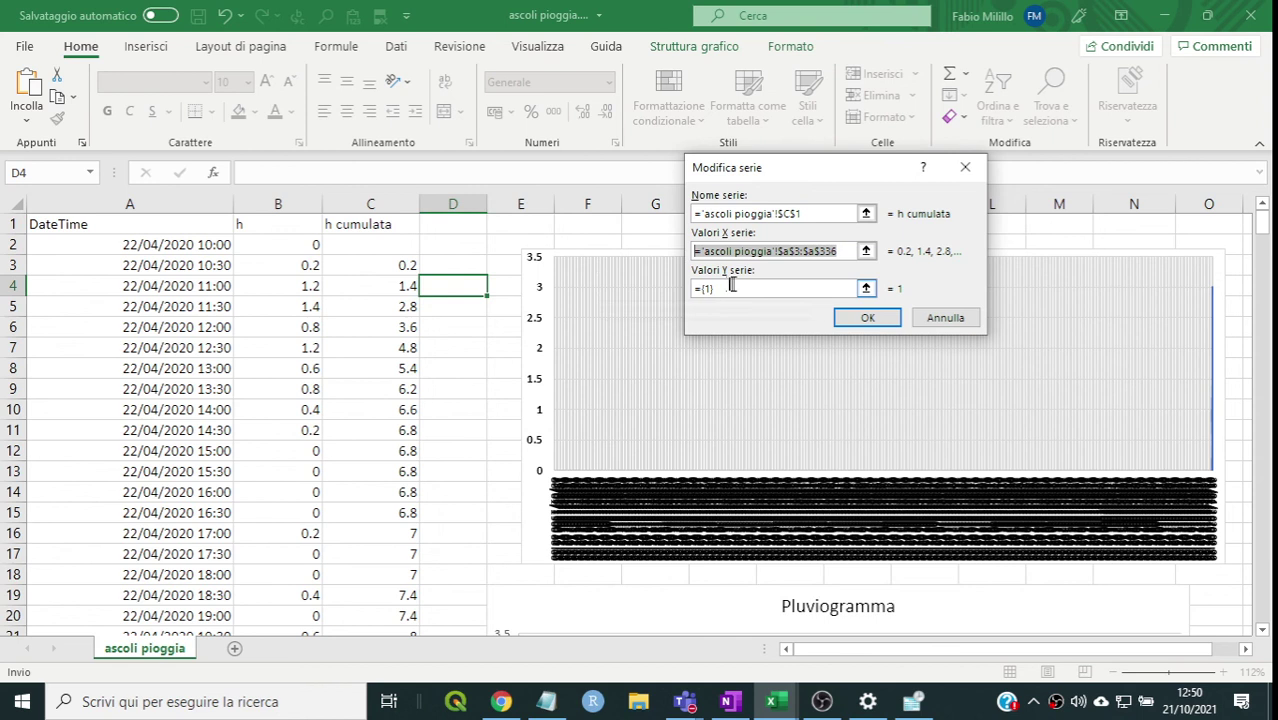
{"action": "left_click", "coordinate": [768, 288]}
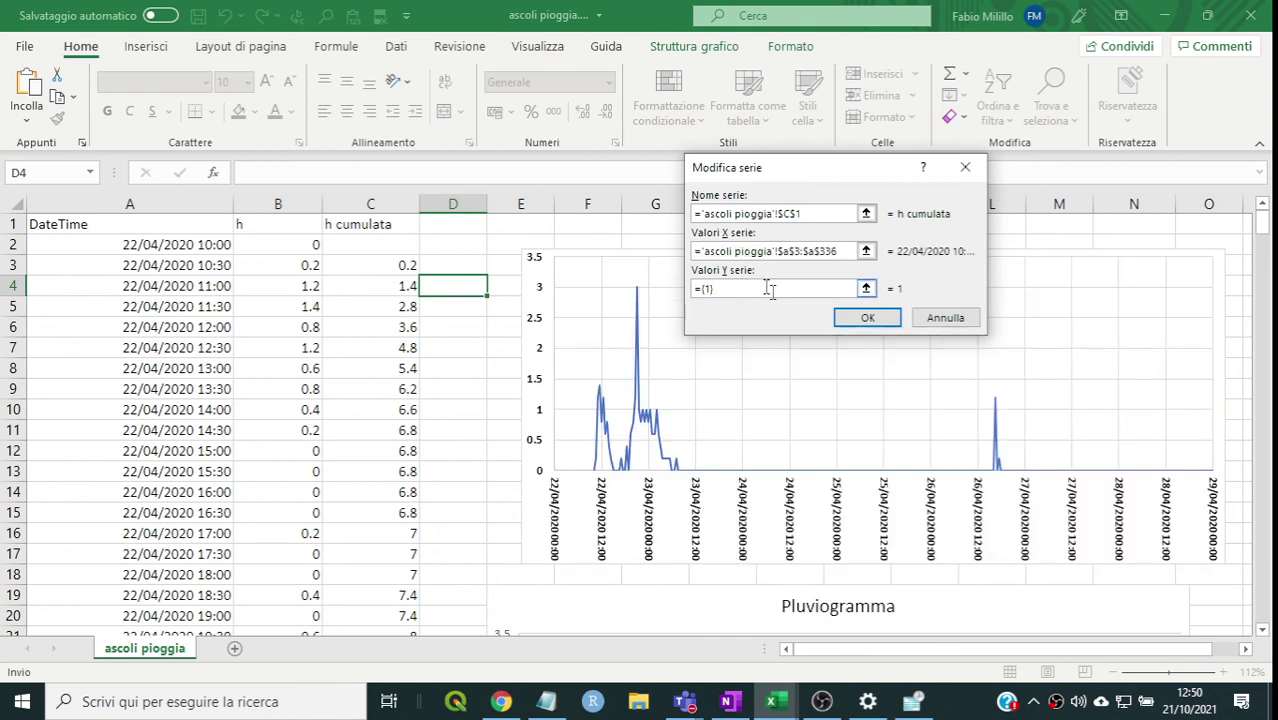
{"action": "key", "text": "BackSpace"}
{"action": "key", "text": "BackSpace"}
{"action": "key", "text": "ctrl+v"}
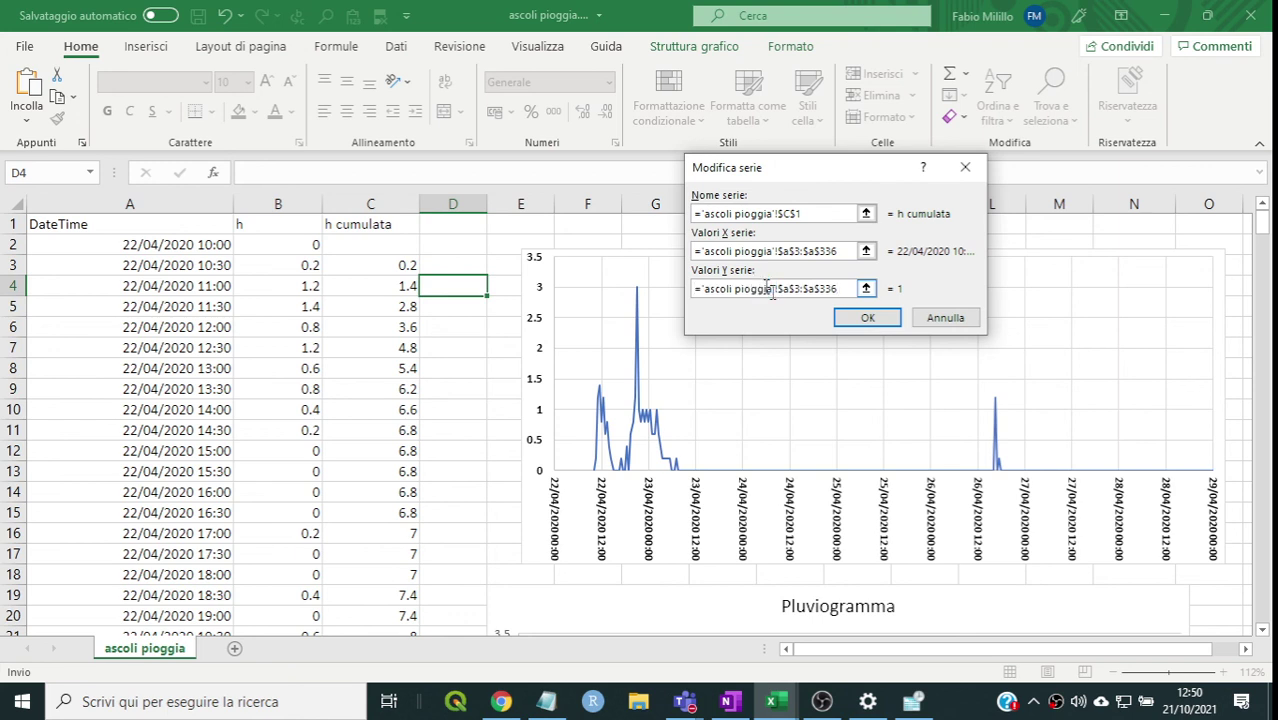
- Change the Y values columns to $C$3:$C$336 and confirm the h cumulata series
{"action": "left_click", "coordinate": [789, 289]}
{"action": "key", "text": "BackSpace"}
{"action": "type", "text": "c"}
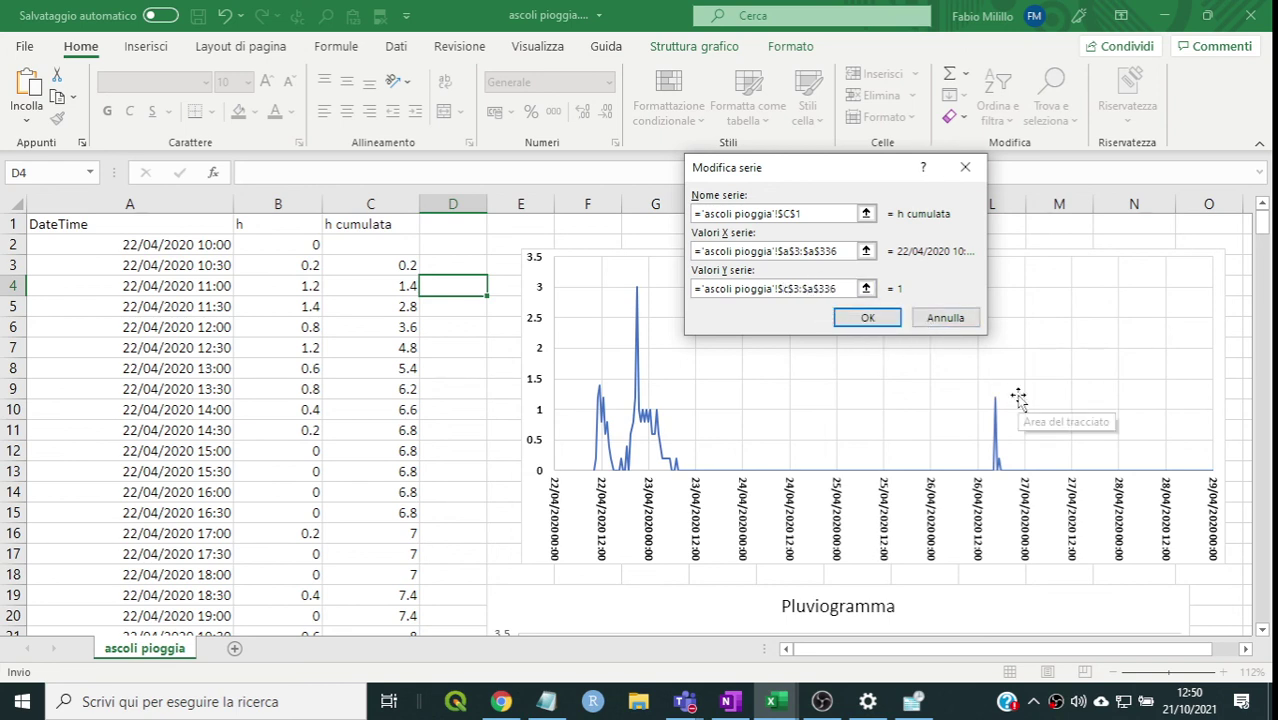
{"action": "key", "text": "BackSpace"}
{"action": "type", "text": "c"}
{"action": "key", "text": "BackSpace"}
{"action": "type", "text": "c"}
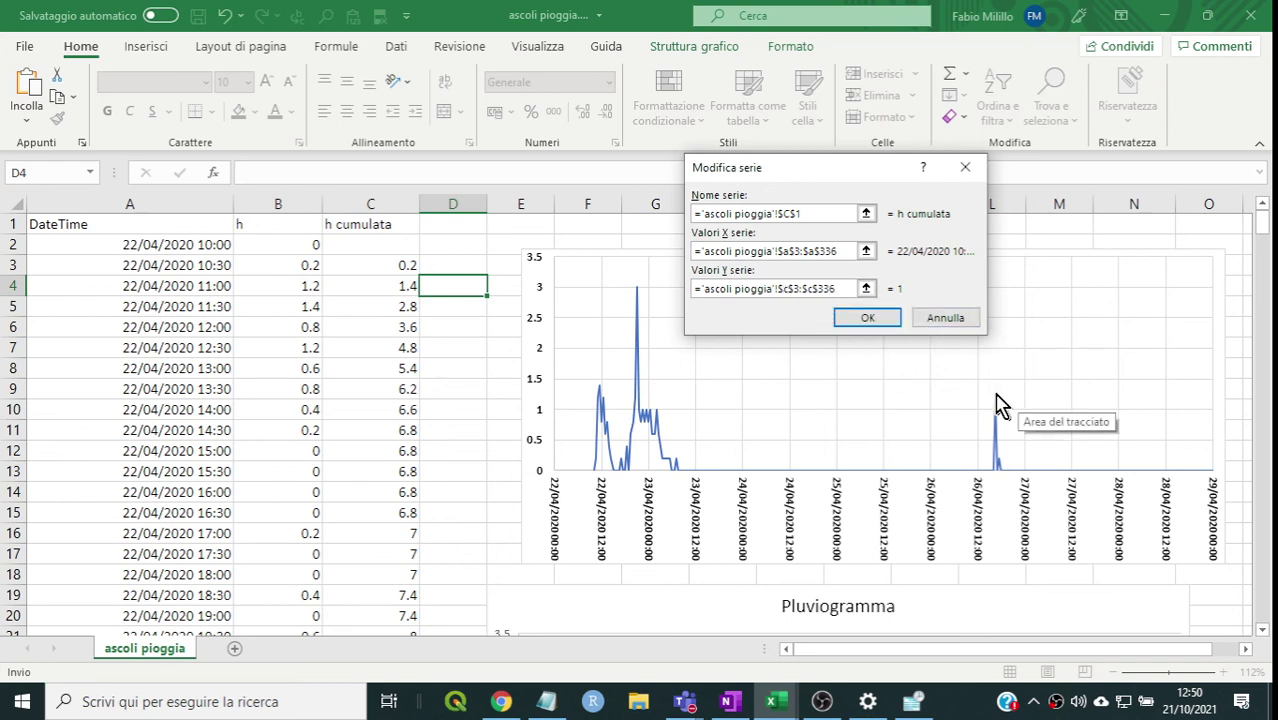
{"action": "left_click", "coordinate": [861, 320]}
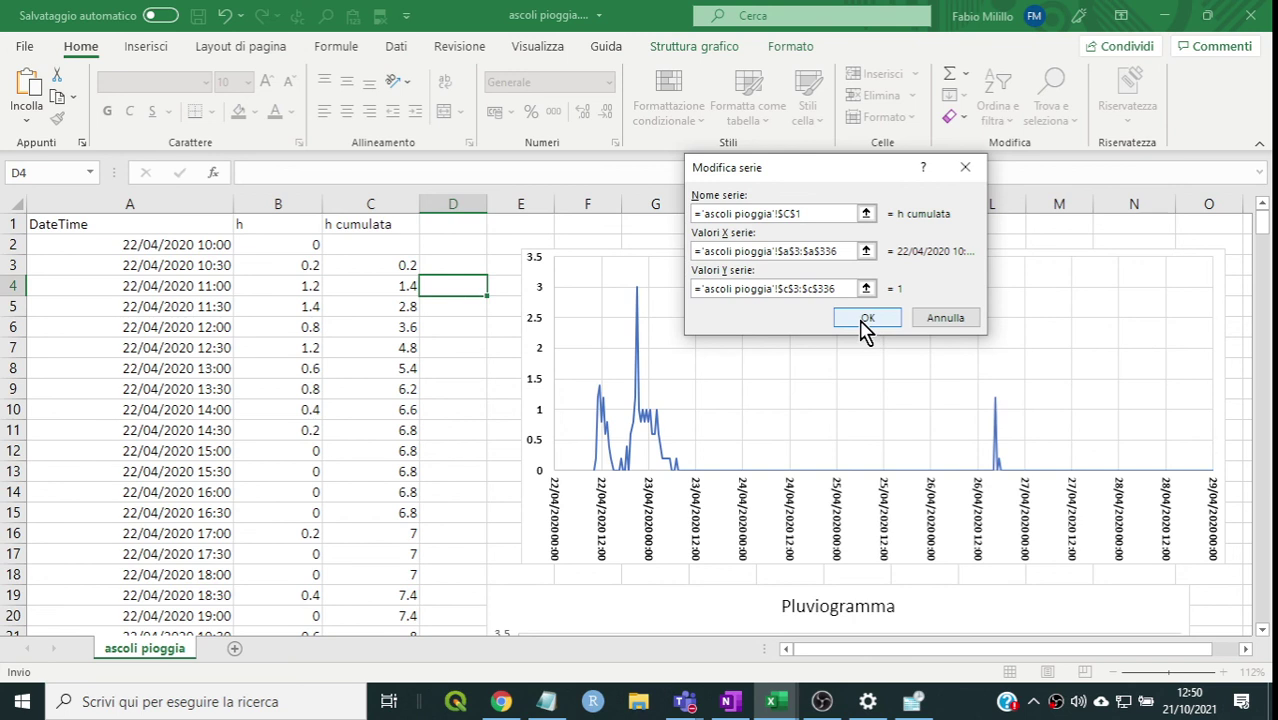
{"action": "left_click", "coordinate": [864, 326]}
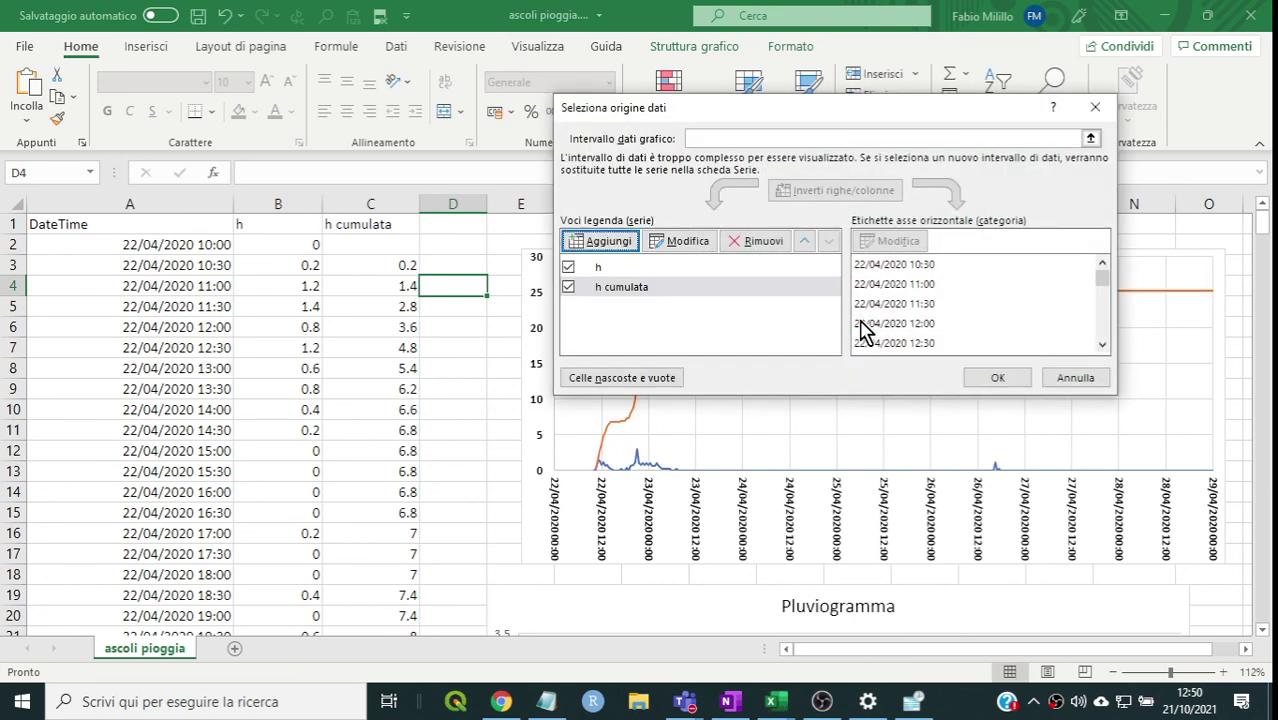
- Close Seleziona origine dati, then undo the title move and the cumulative series
{"action": "left_click", "coordinate": [997, 380]}
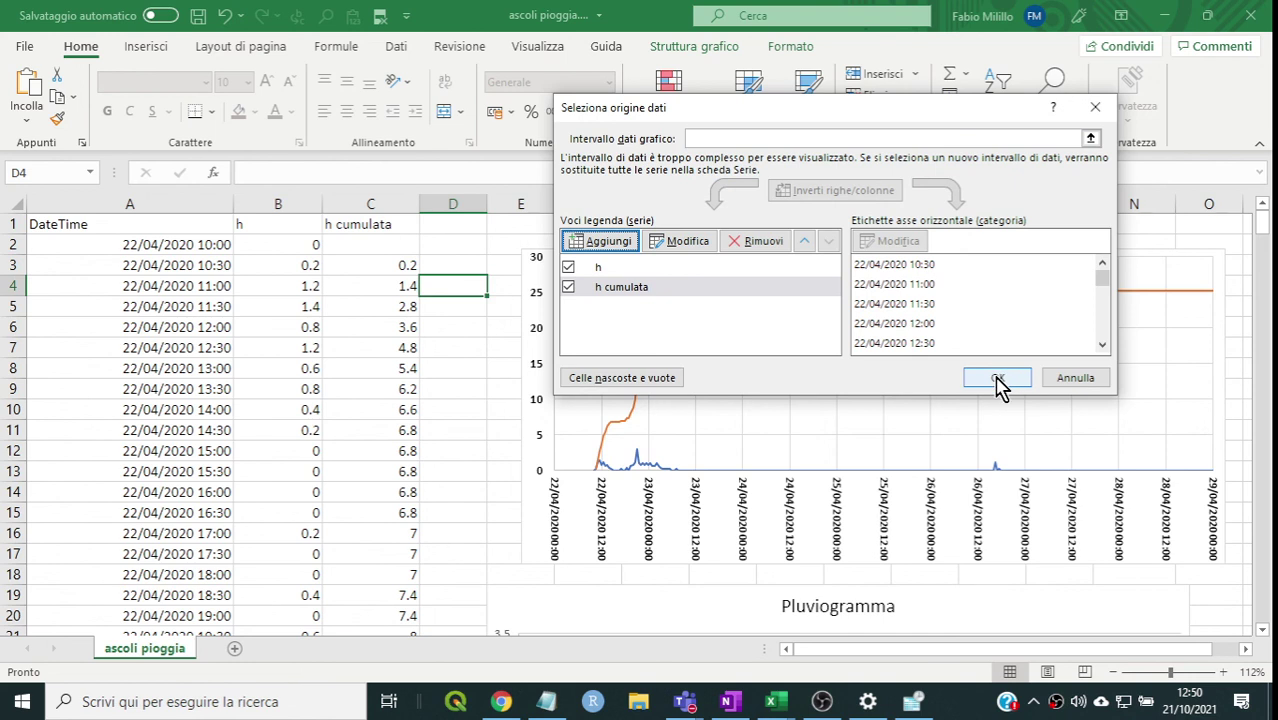
{"action": "left_click", "coordinate": [997, 380]}
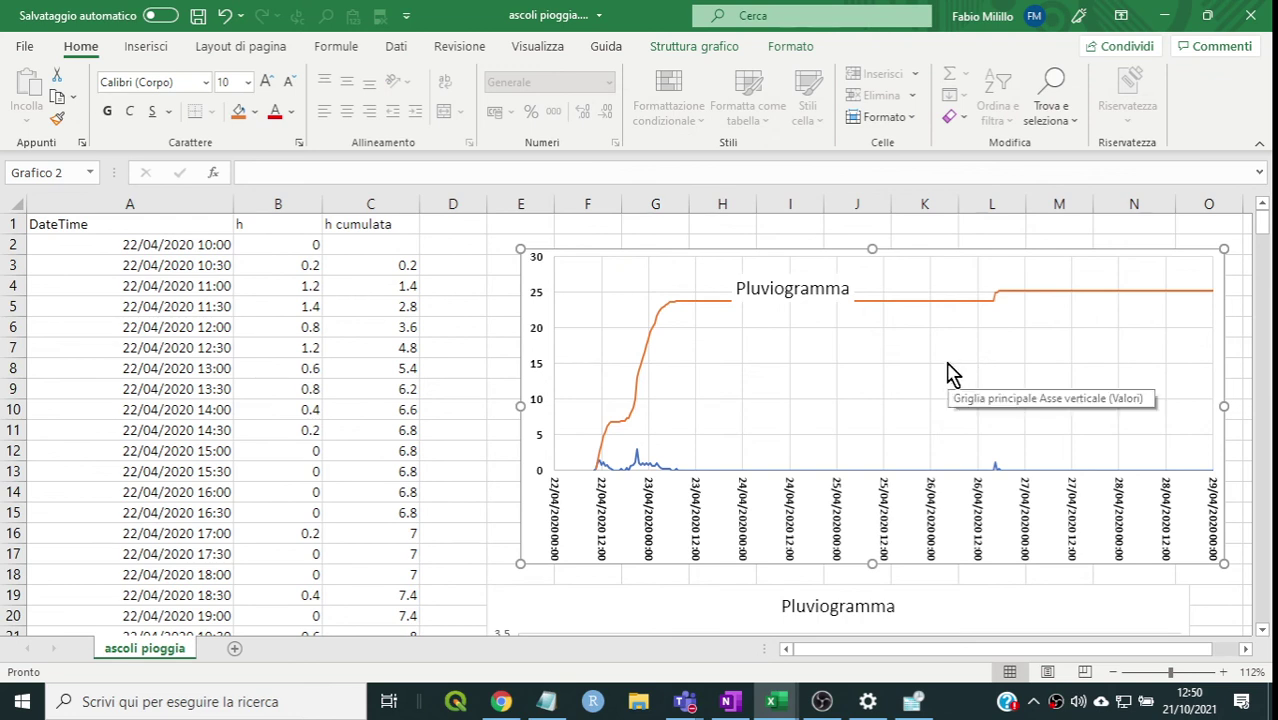
{"action": "left_click", "coordinate": [817, 297]}
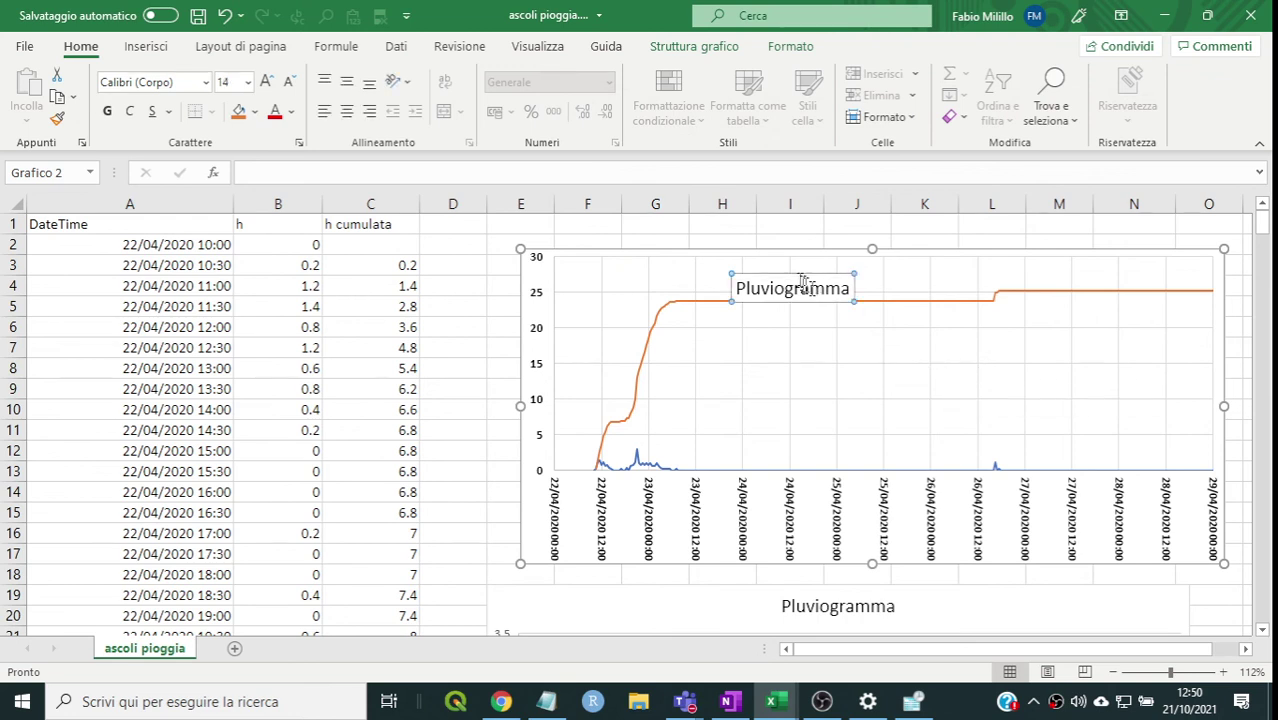
{"action": "left_click_drag", "start_coordinate": [800, 288], "coordinate": [752, 342]}
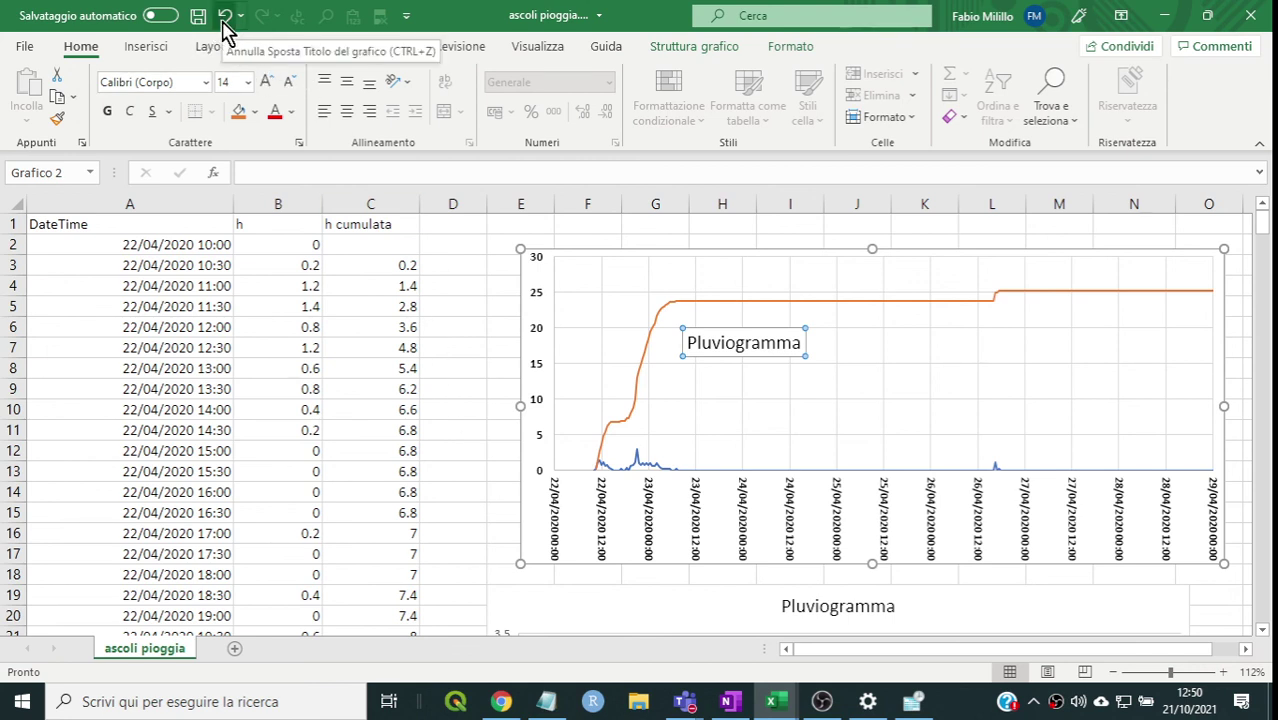
{"action": "left_click", "coordinate": [225, 28]}
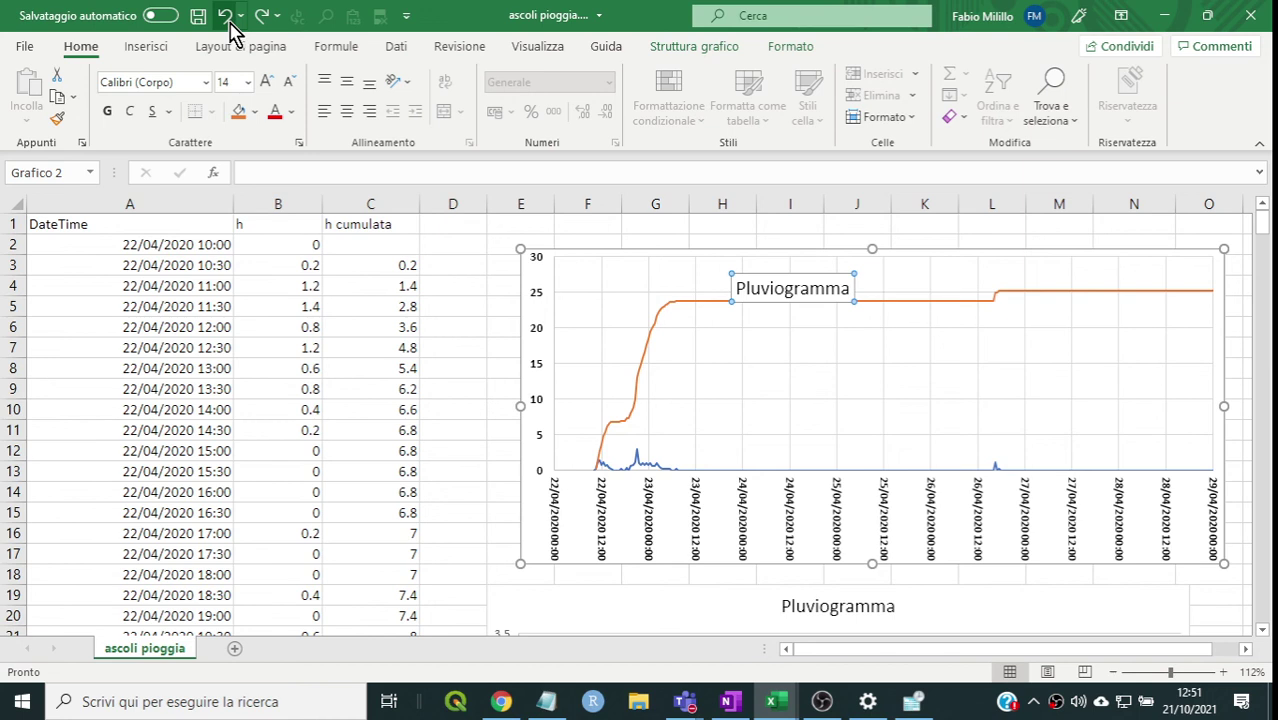
{"action": "left_click", "coordinate": [228, 28]}
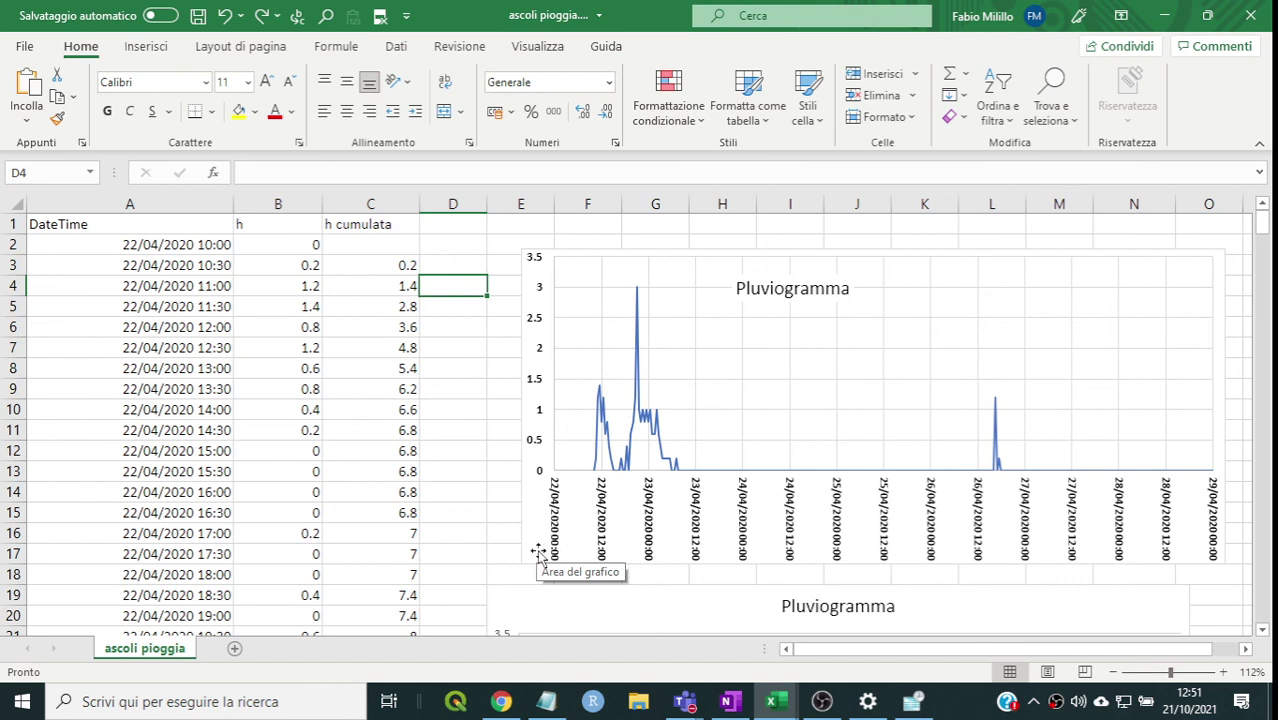
- Delete the lower Pluviogramma chart
{"action": "scroll", "coordinate": [495, 518], "scroll_direction": "down", "scroll_amount": 2}
{"action": "left_click", "coordinate": [498, 500]}
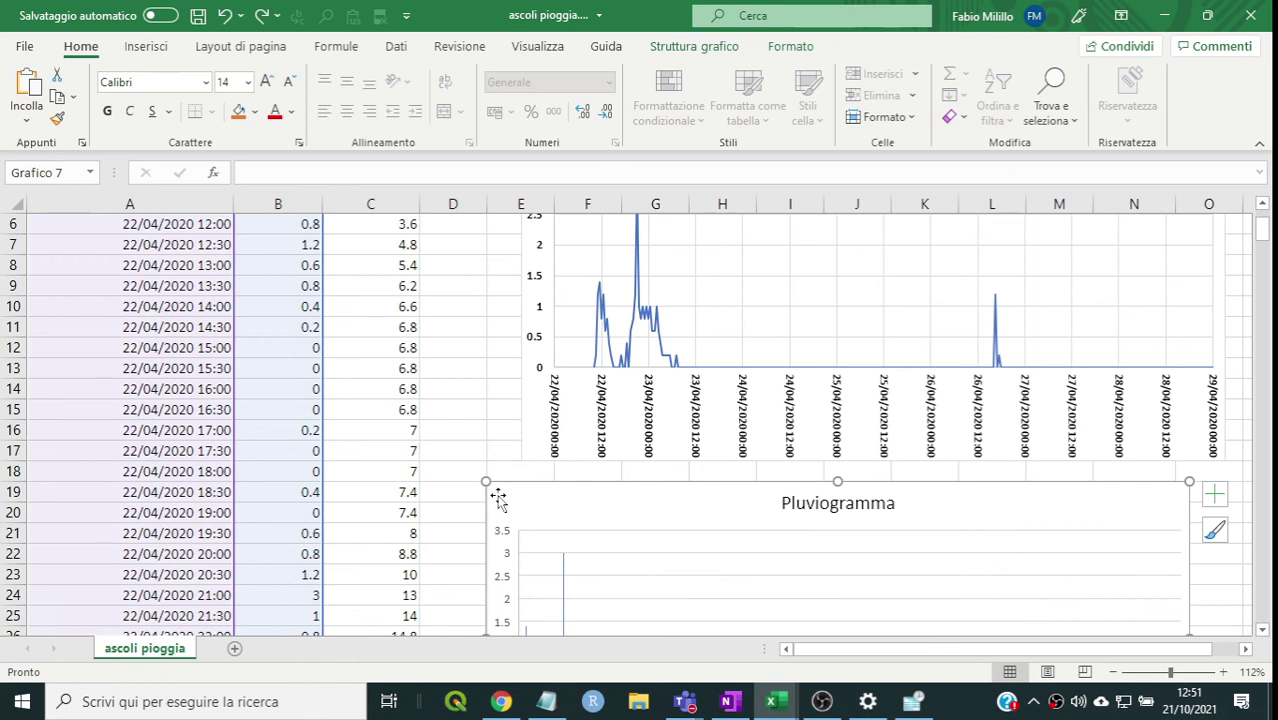
{"action": "key", "text": "Delete"}
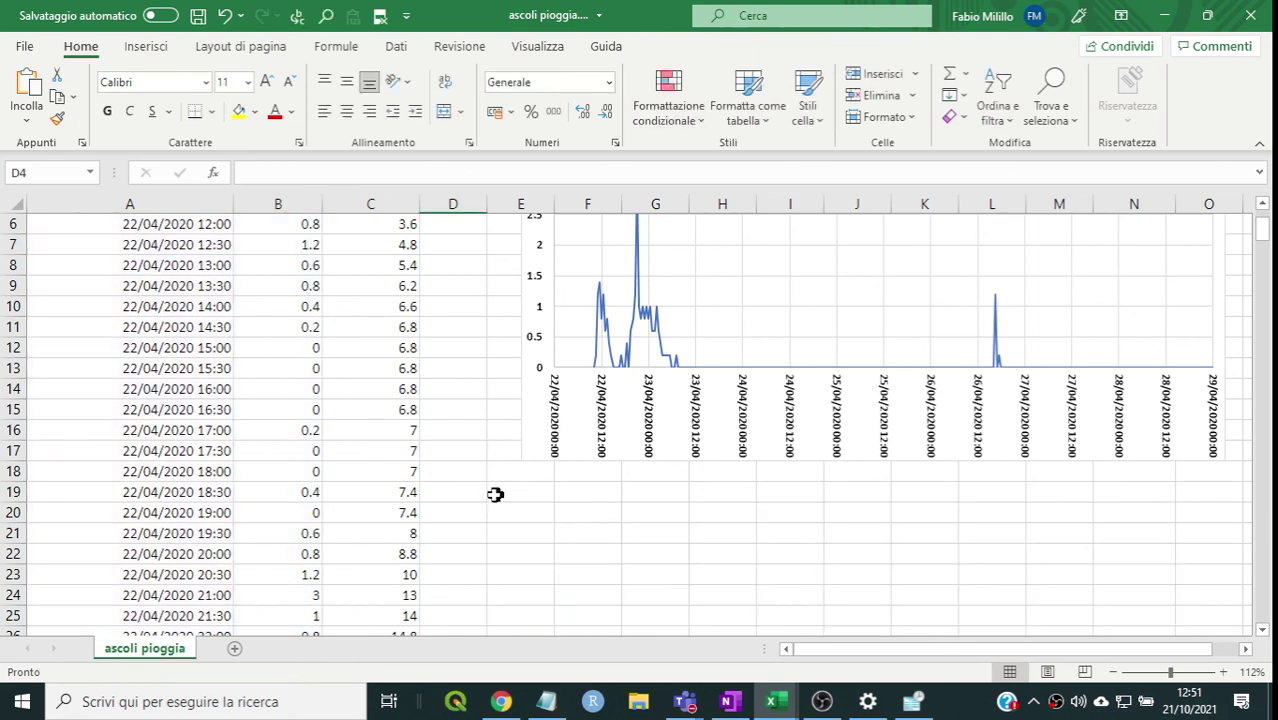
- Copy the upper Pluviogramma chart and paste it at cell E19
{"action": "scroll", "coordinate": [508, 497], "scroll_direction": "up", "scroll_amount": 2}
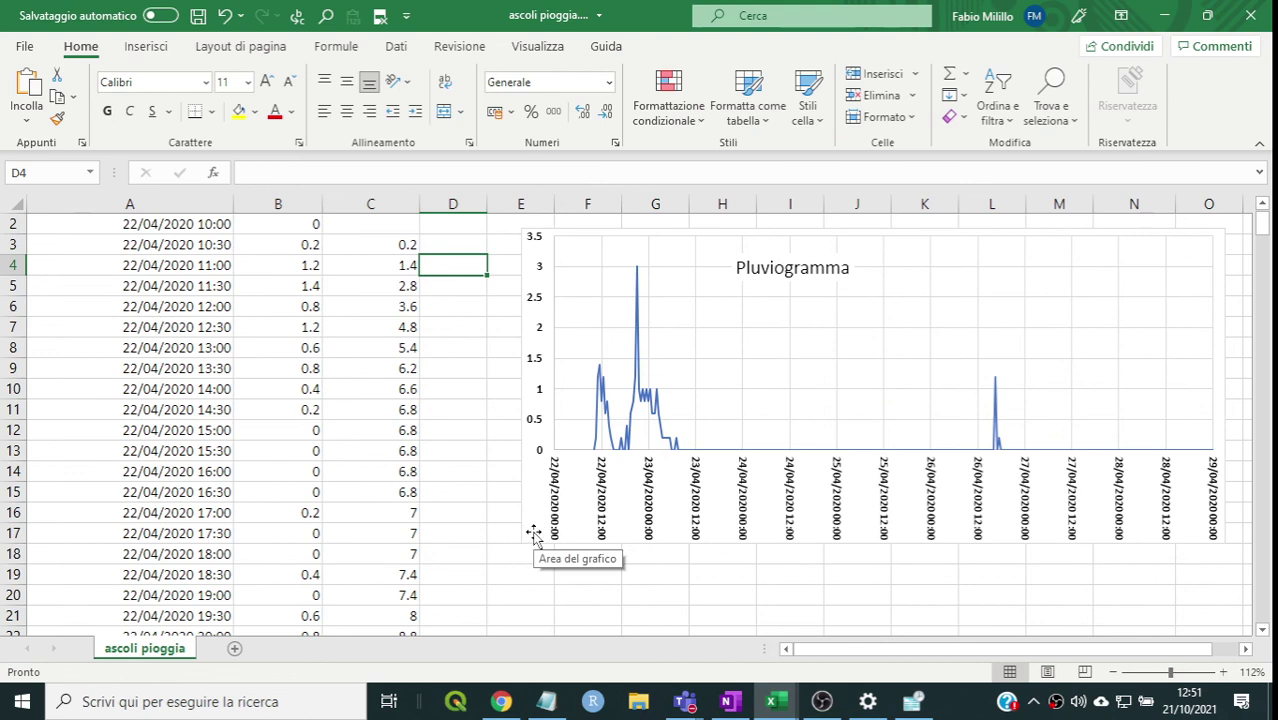
{"action": "left_click", "coordinate": [535, 536]}
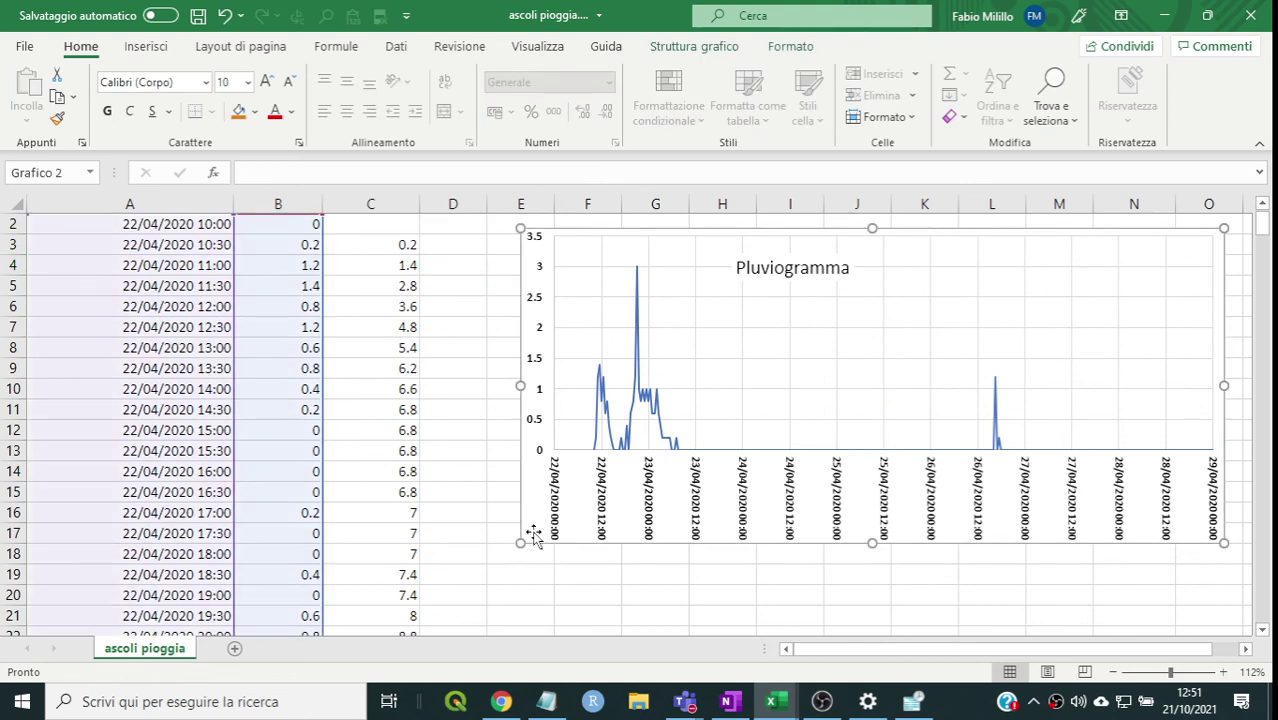
{"action": "key", "text": "ctrl+c"}
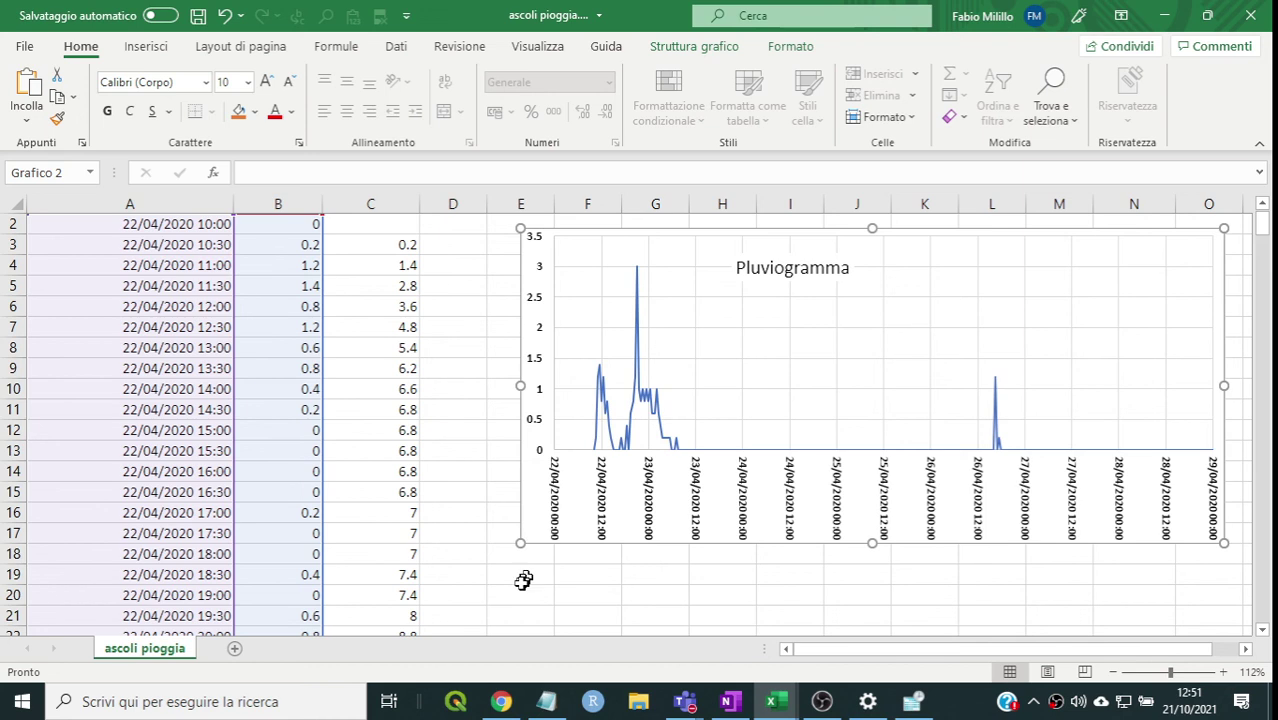
{"action": "left_click", "coordinate": [544, 575]}
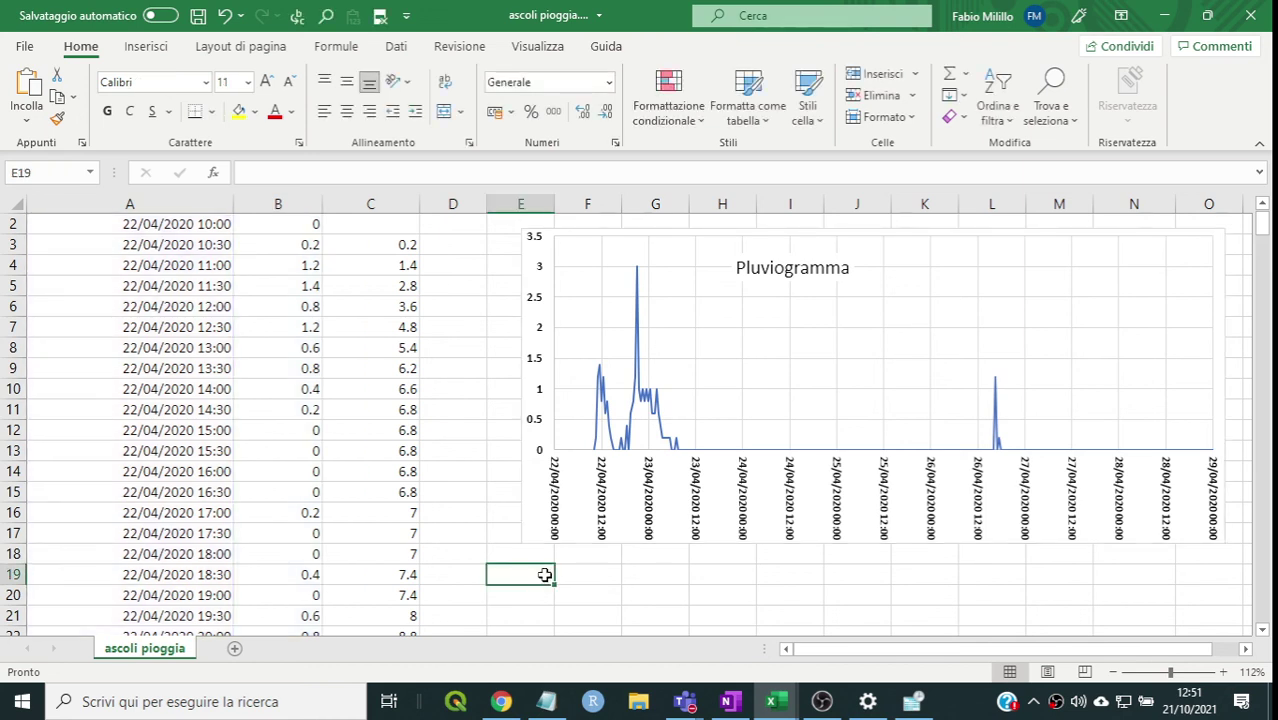
{"action": "key", "text": "ctrl+v"}
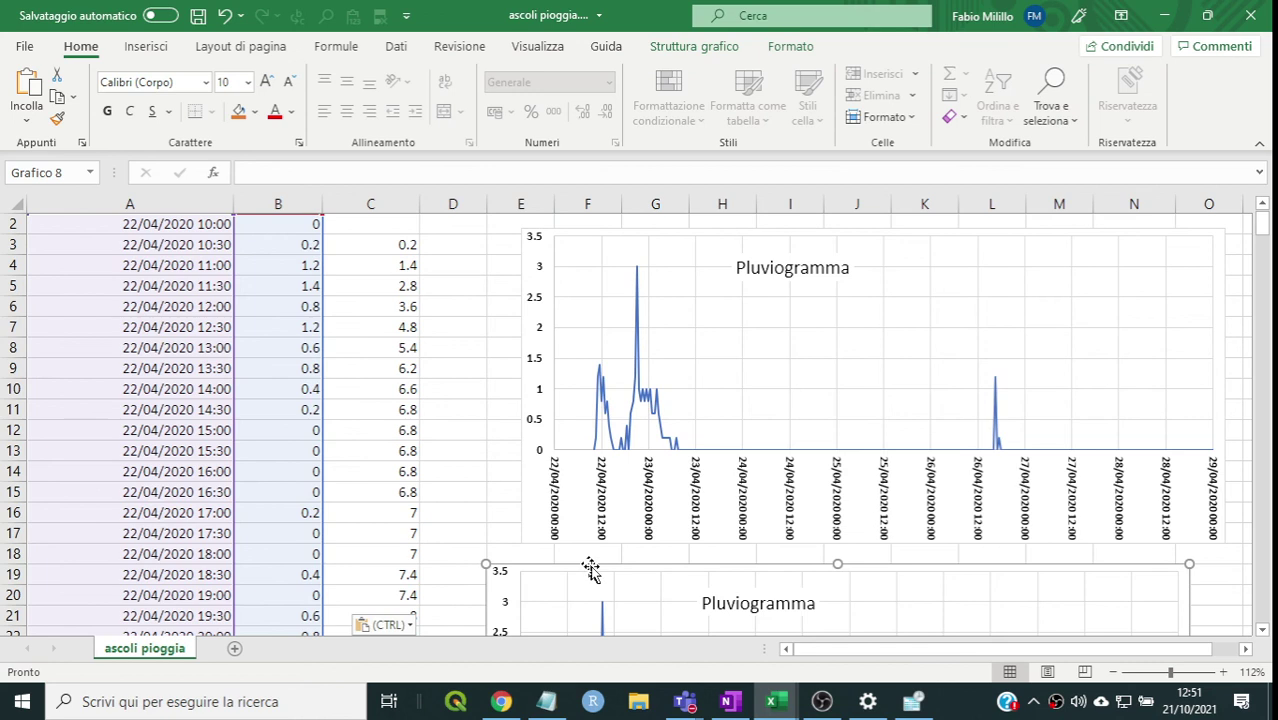
- Review the pasted copy further down, then reselect the upper Pluviogramma chart
{"action": "scroll", "coordinate": [626, 590], "scroll_direction": "down", "scroll_amount": 2}
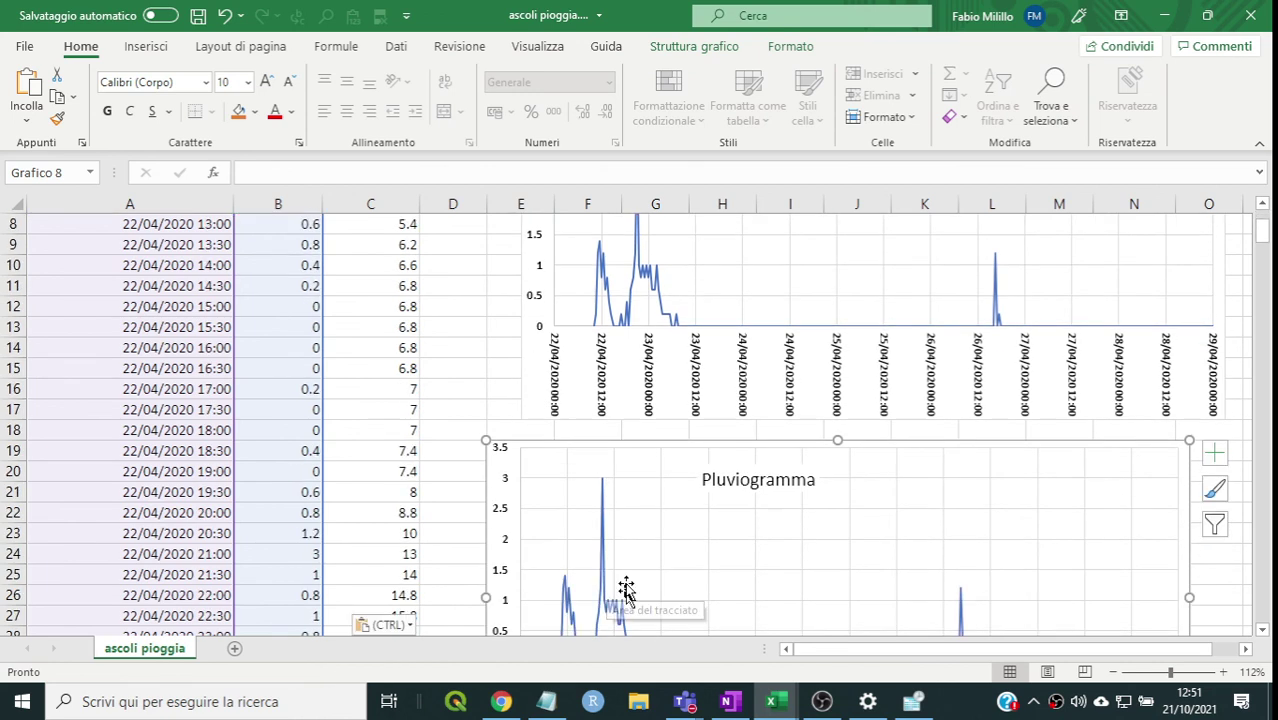
{"action": "scroll", "coordinate": [626, 590], "scroll_direction": "down", "scroll_amount": 2}
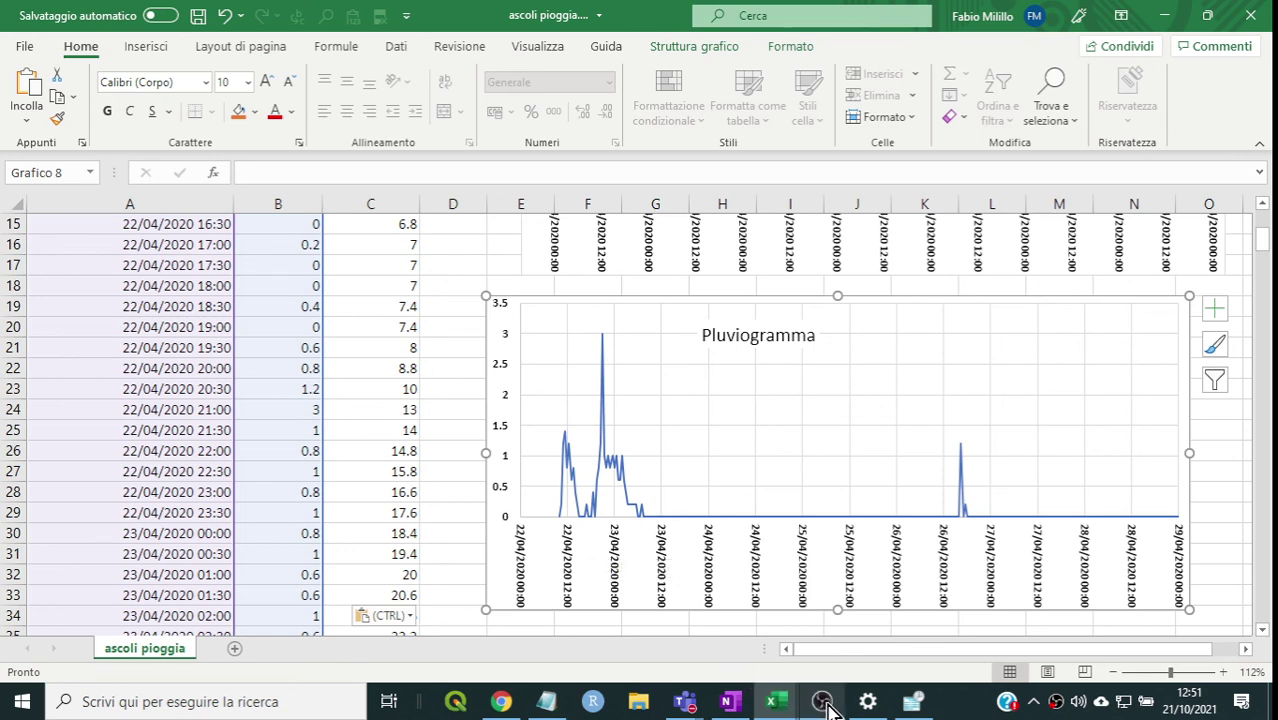
{"action": "mouse_move", "coordinate": [826, 706]}
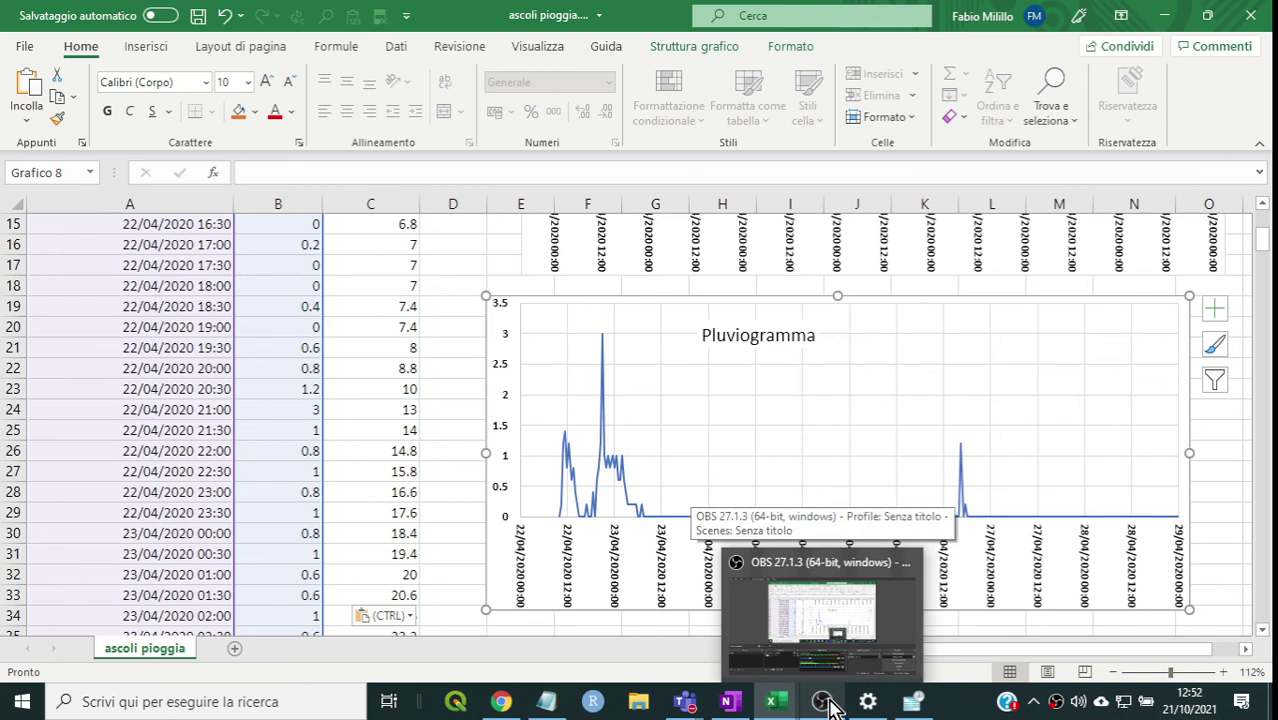
{"action": "left_click", "coordinate": [500, 264]}
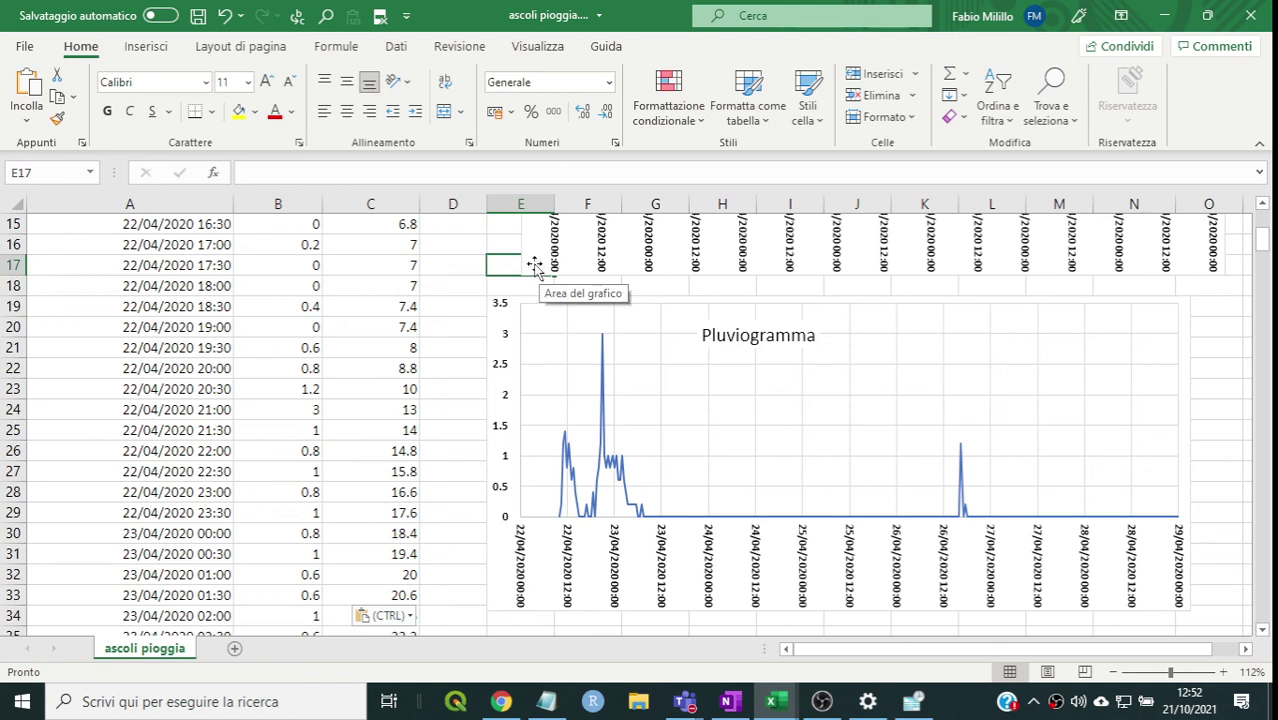
{"action": "left_click", "coordinate": [535, 265]}
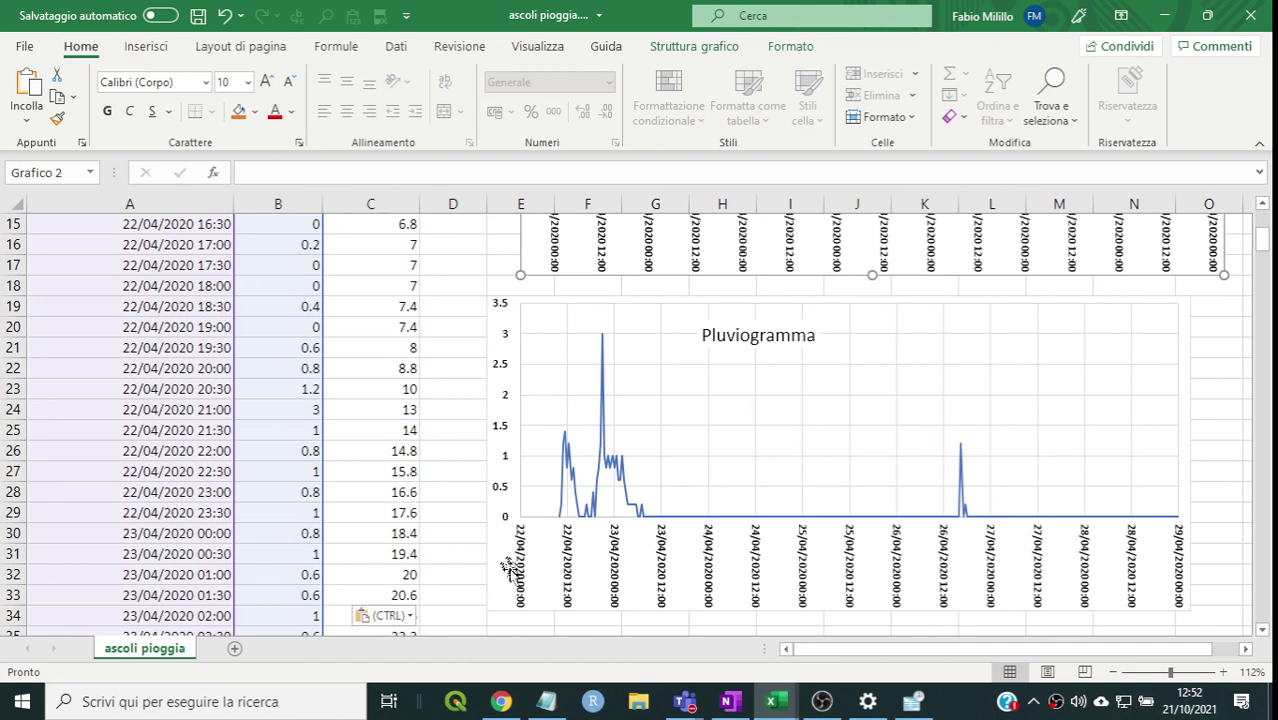
- Open Seleziona dati for the Pluviogramma chart and select the h series in Voci legenda
{"action": "right_click", "coordinate": [500, 598]}
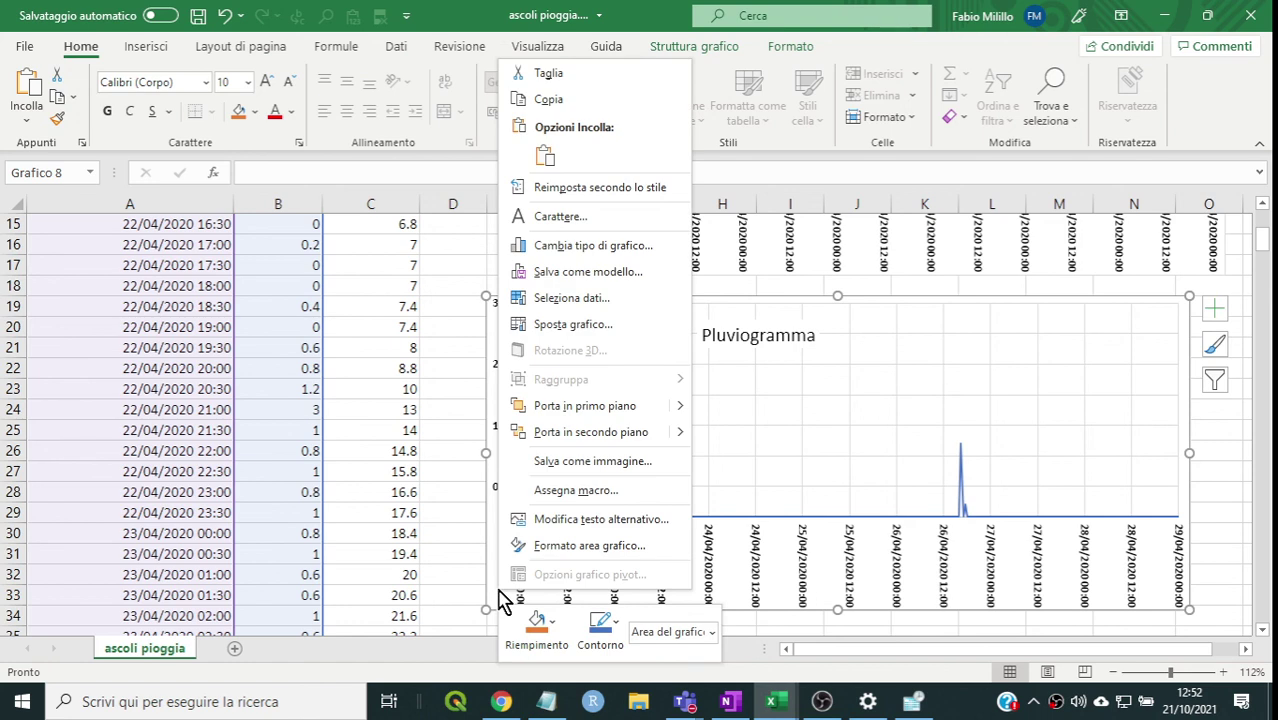
{"action": "left_click", "coordinate": [549, 305]}
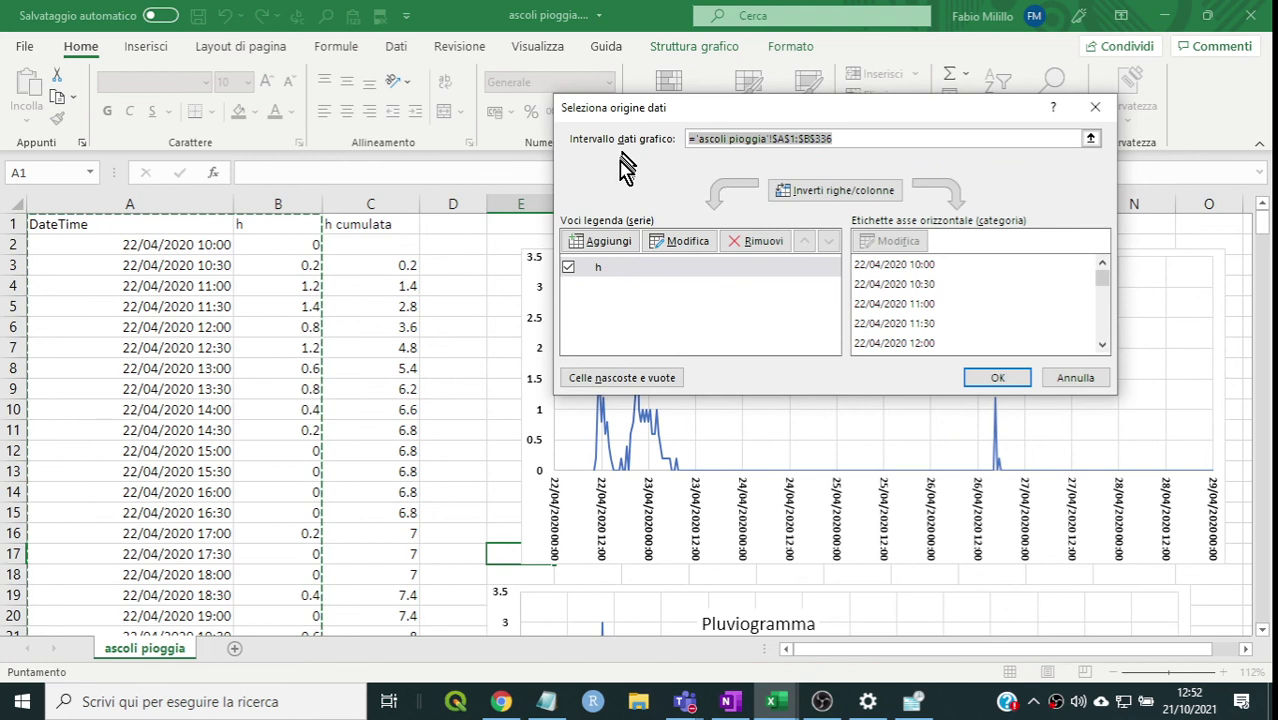
{"action": "left_click", "coordinate": [640, 277]}
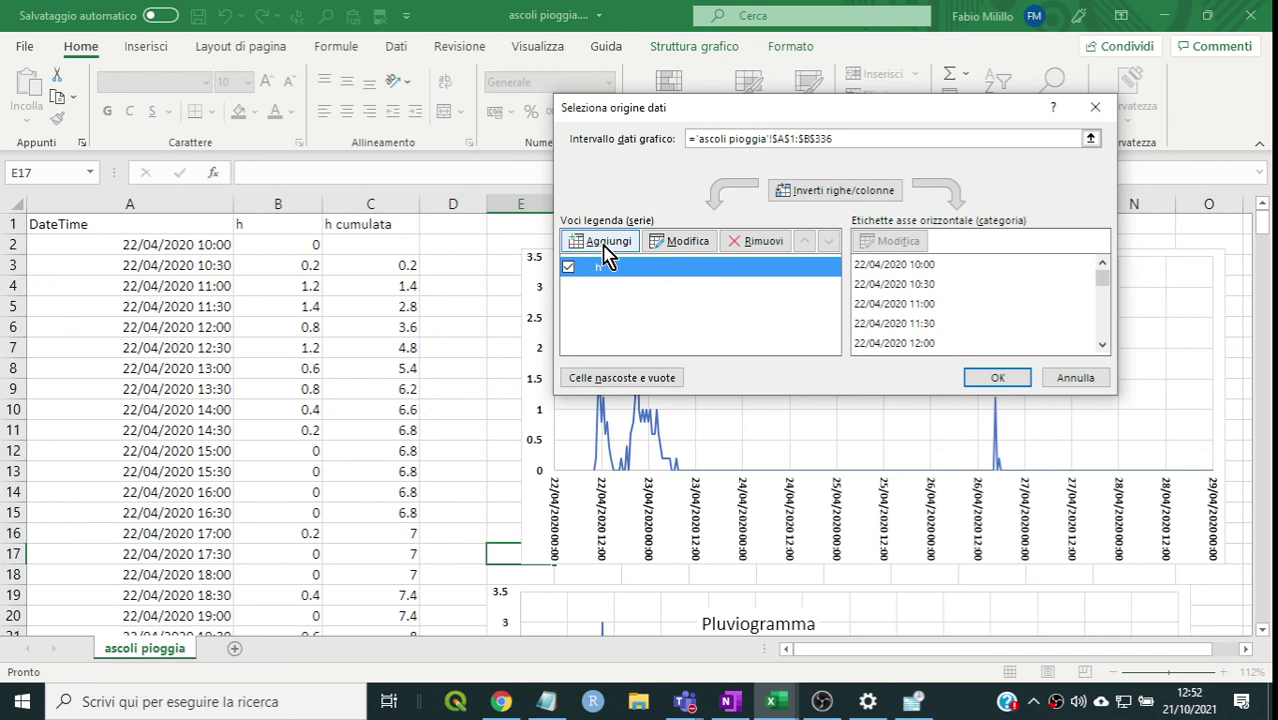
- Add a new series named from C1 (h cumulata) with X values starting at A2, ending at row 336
{"action": "left_click", "coordinate": [605, 244]}
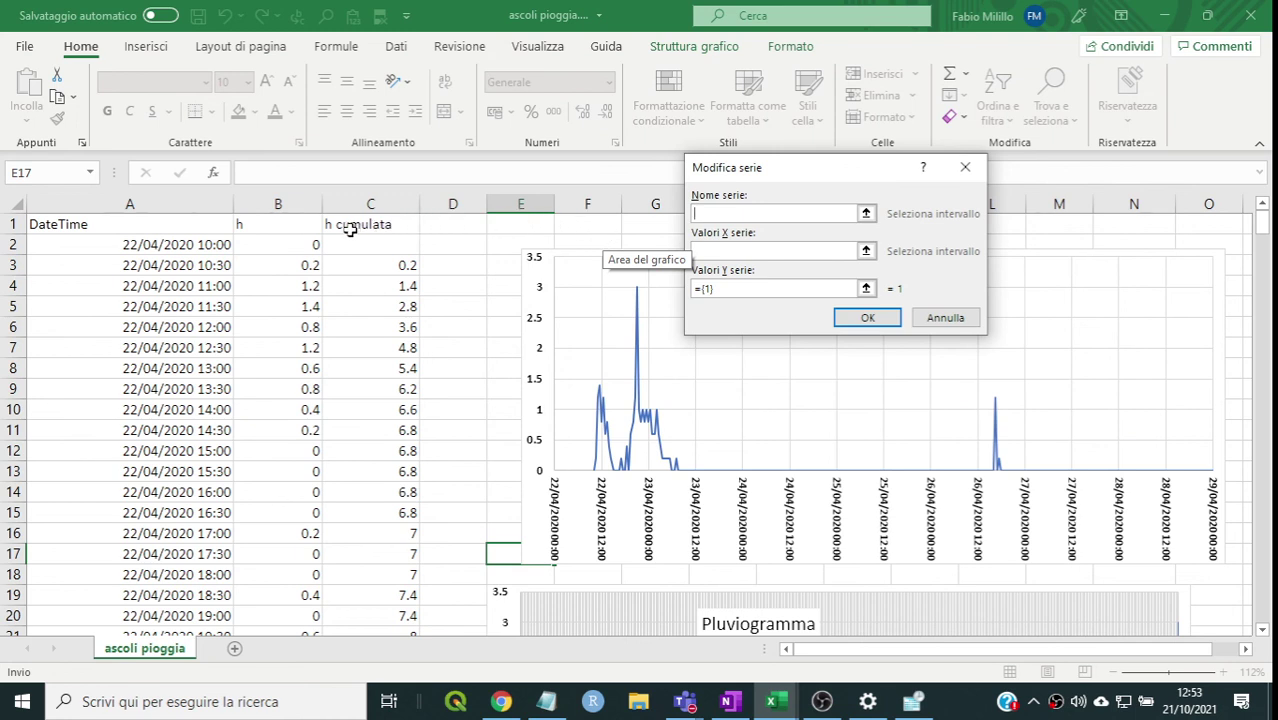
{"action": "left_click", "coordinate": [350, 229]}
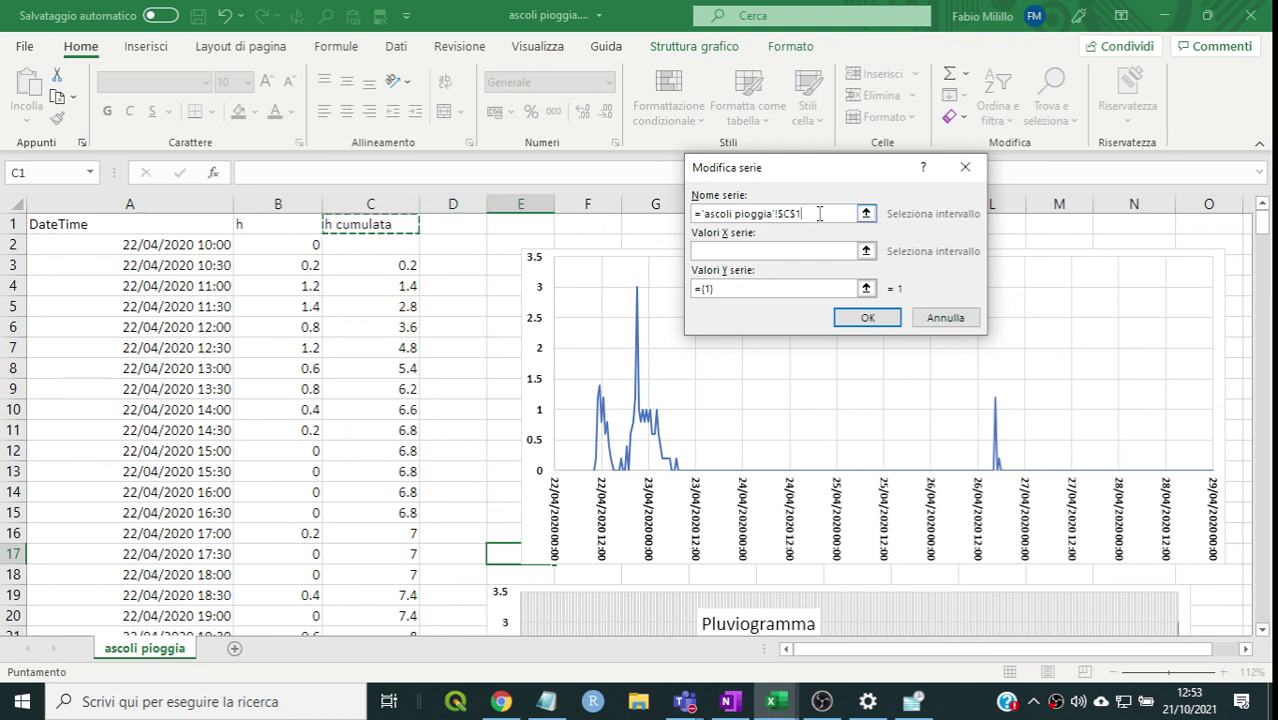
{"action": "left_click_drag", "start_coordinate": [819, 213], "coordinate": [772, 213]}
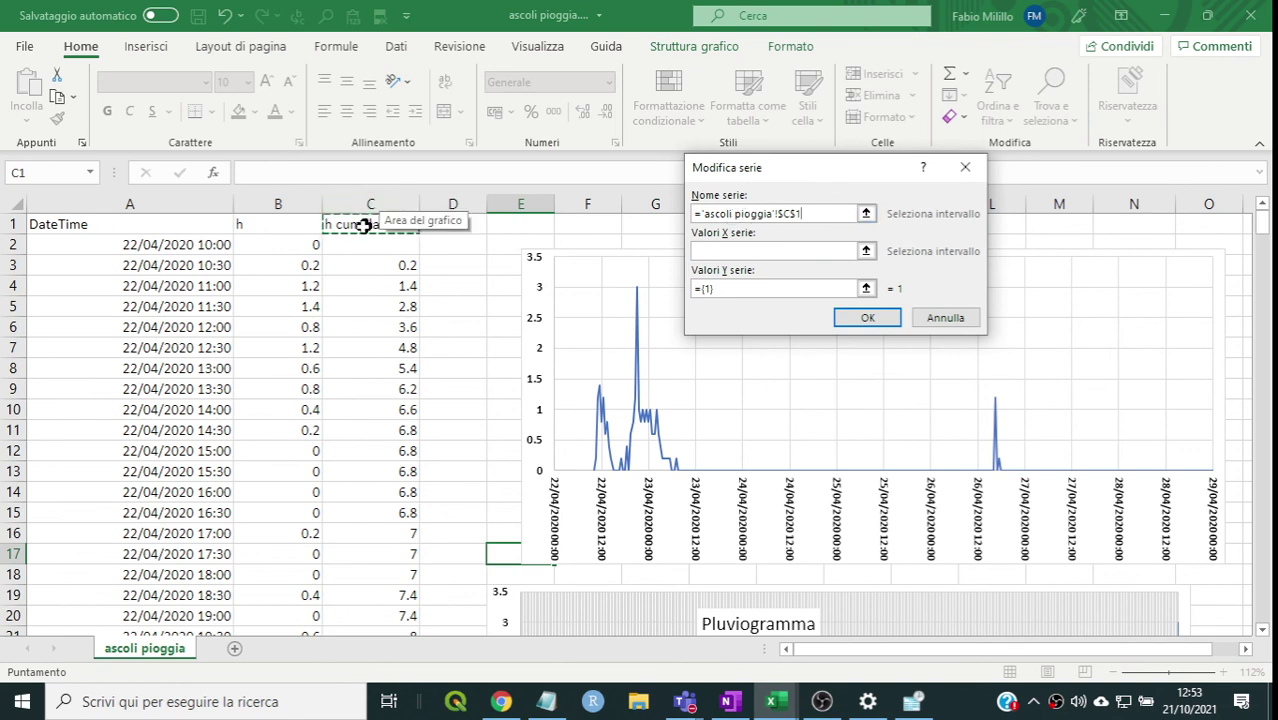
{"action": "left_click", "coordinate": [756, 253]}
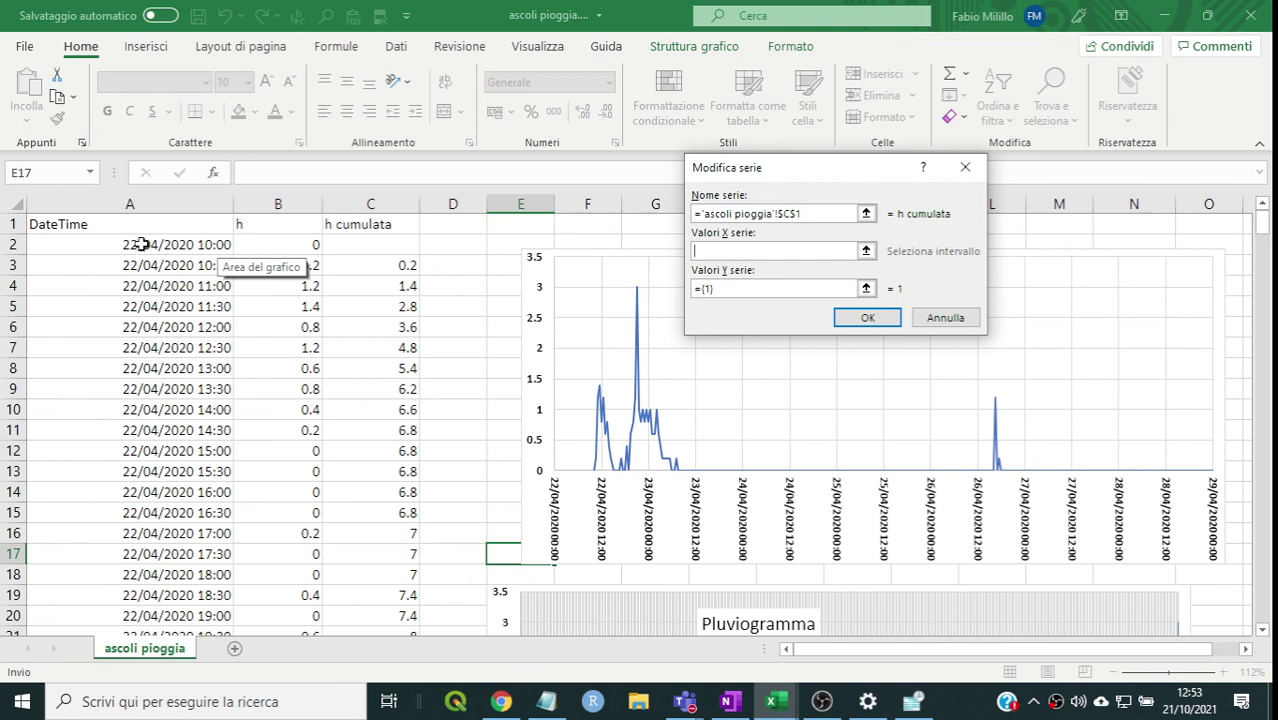
{"action": "left_click_drag", "start_coordinate": [145, 244], "coordinate": [143, 337]}
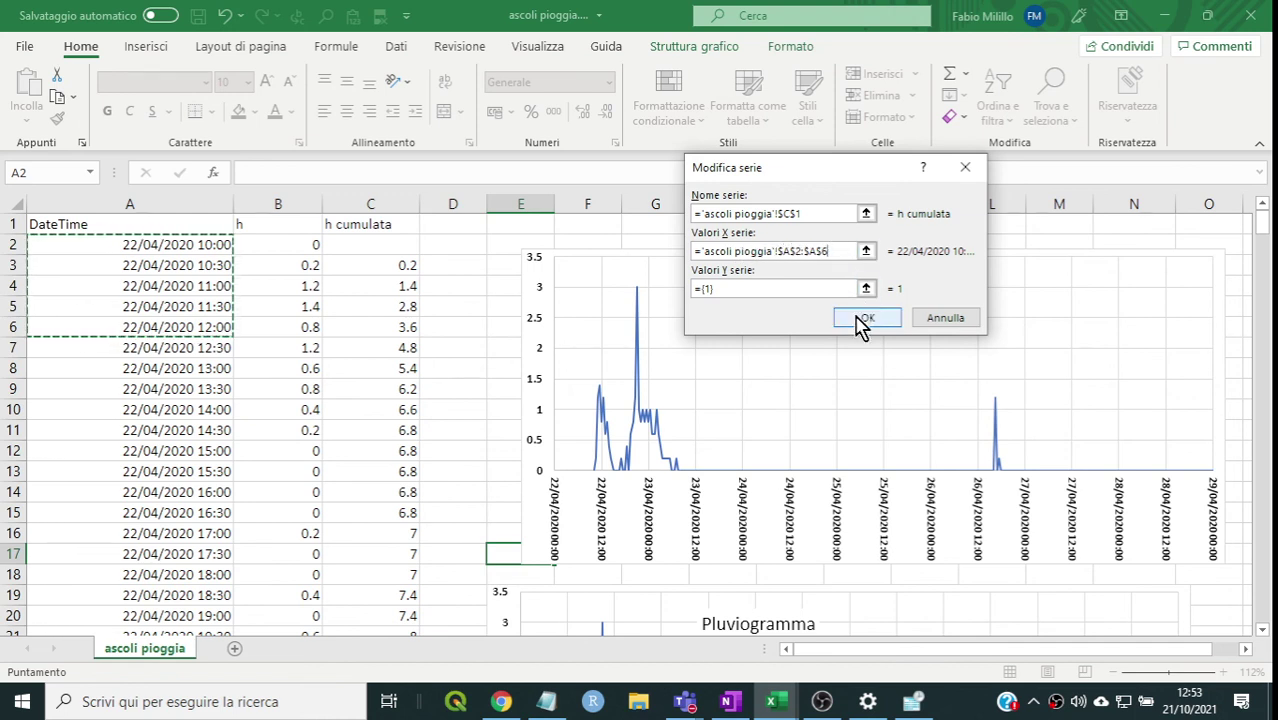
{"action": "key", "text": "BackSpace"}
{"action": "type", "text": "33"}
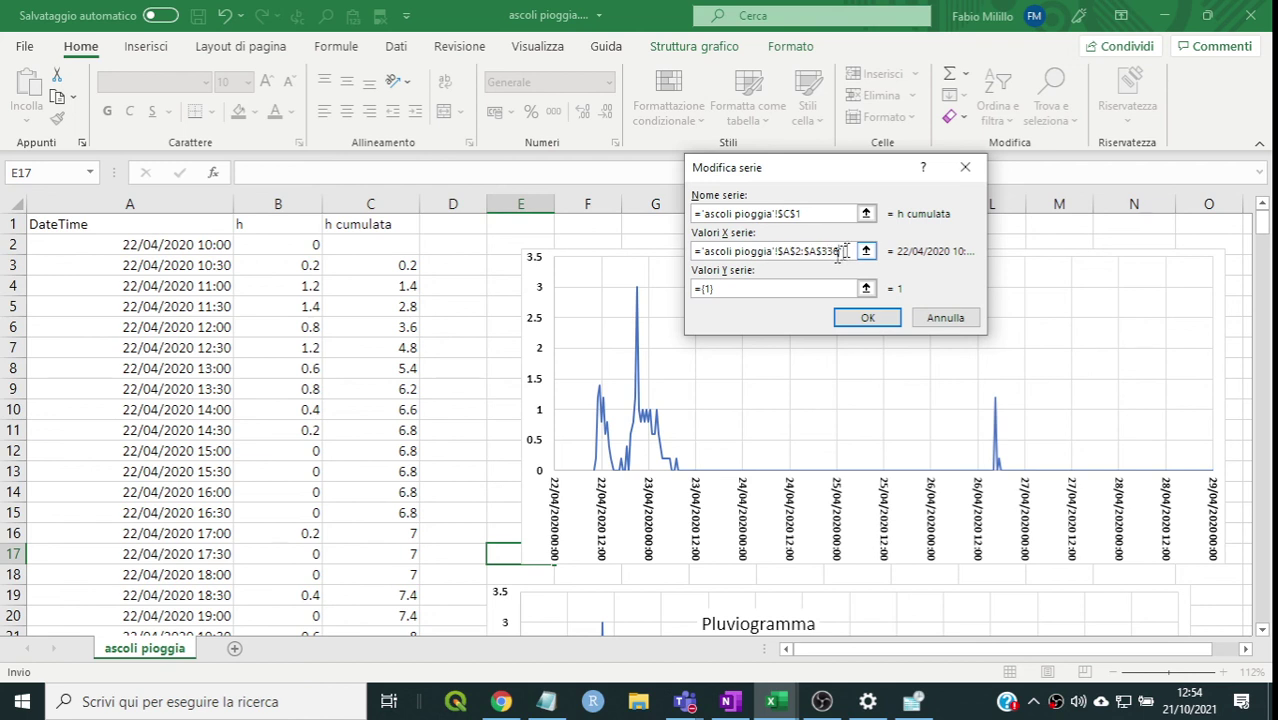
- Set the h cumulata Y values to 'ascoli pioggia'!$C$2:$C$336, reusing the X range with column C
{"action": "left_click_drag", "start_coordinate": [847, 251], "coordinate": [676, 256]}
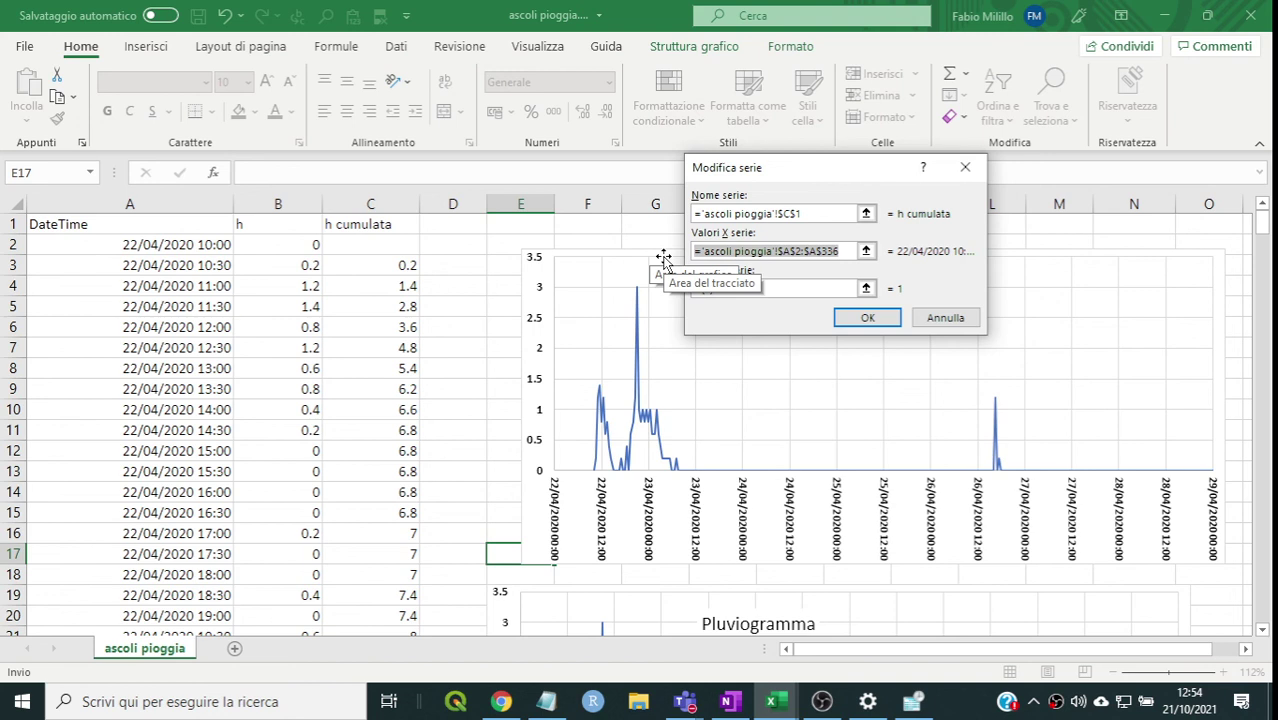
{"action": "key", "text": "ctrl+c"}
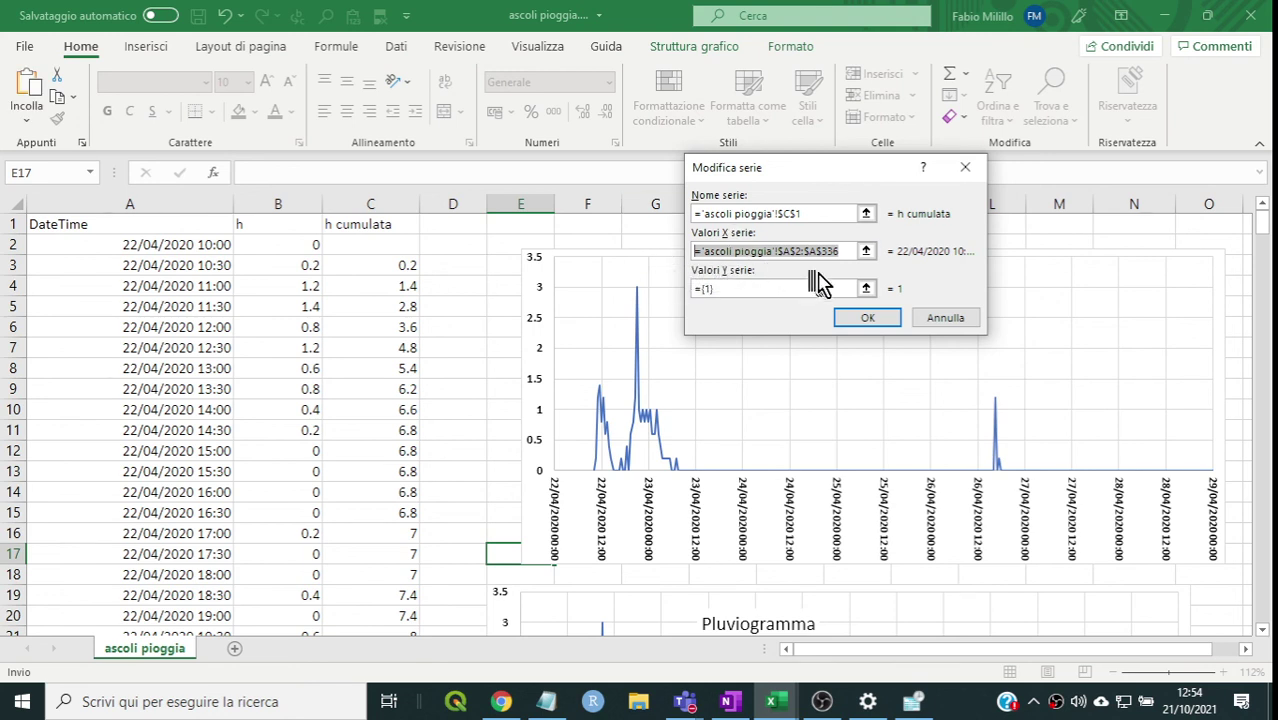
{"action": "left_click", "coordinate": [828, 291]}
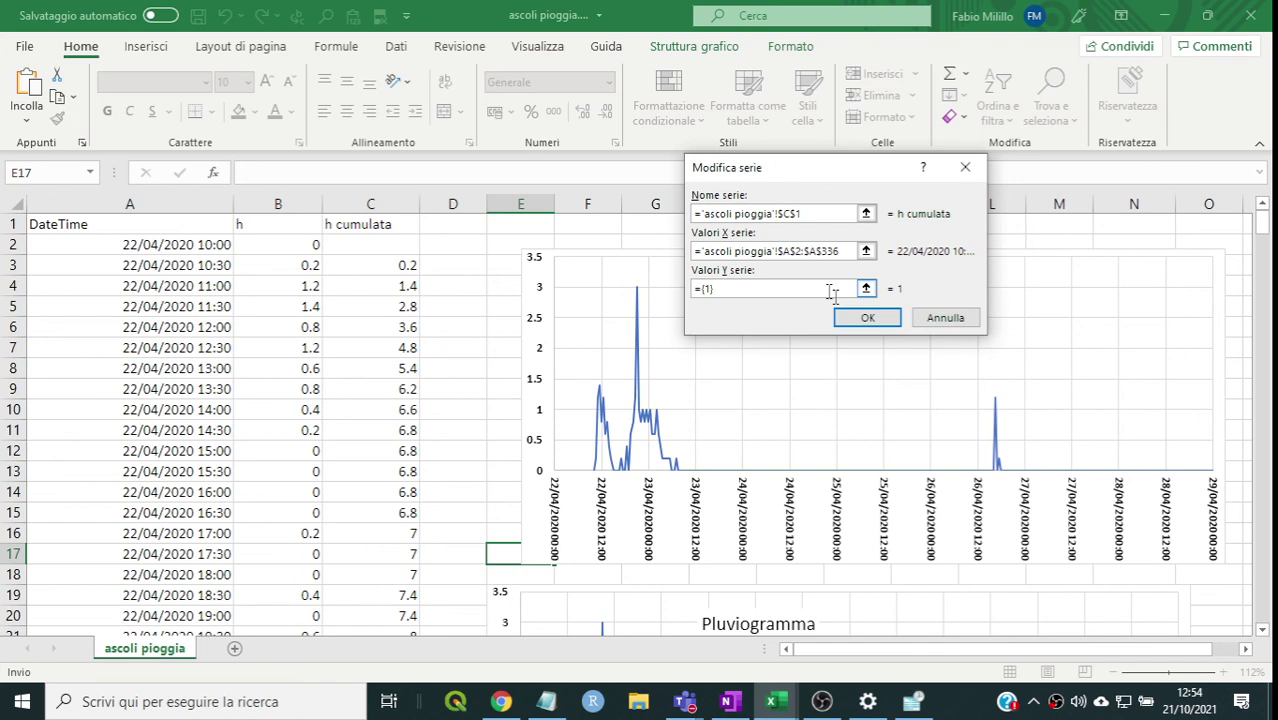
{"action": "key", "text": "BackSpace"}
{"action": "key", "text": "BackSpace"}
{"action": "key", "text": "ctrl+v"}
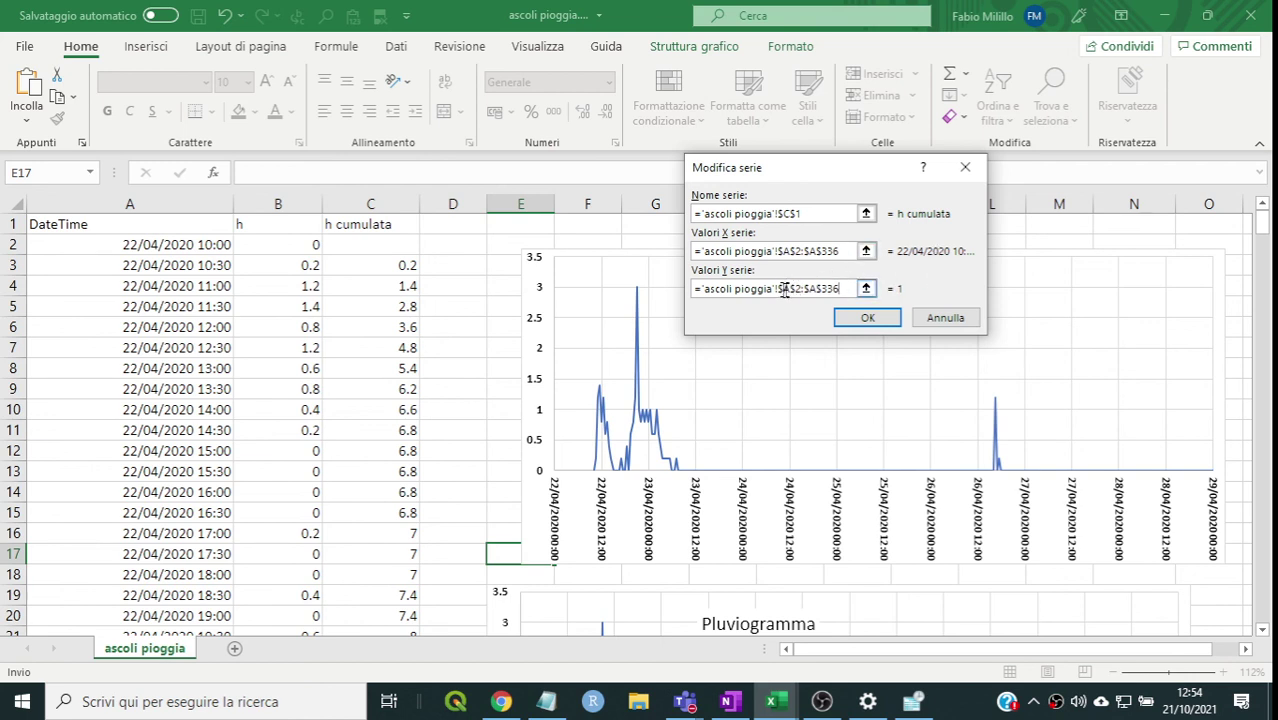
{"action": "left_click", "coordinate": [790, 289]}
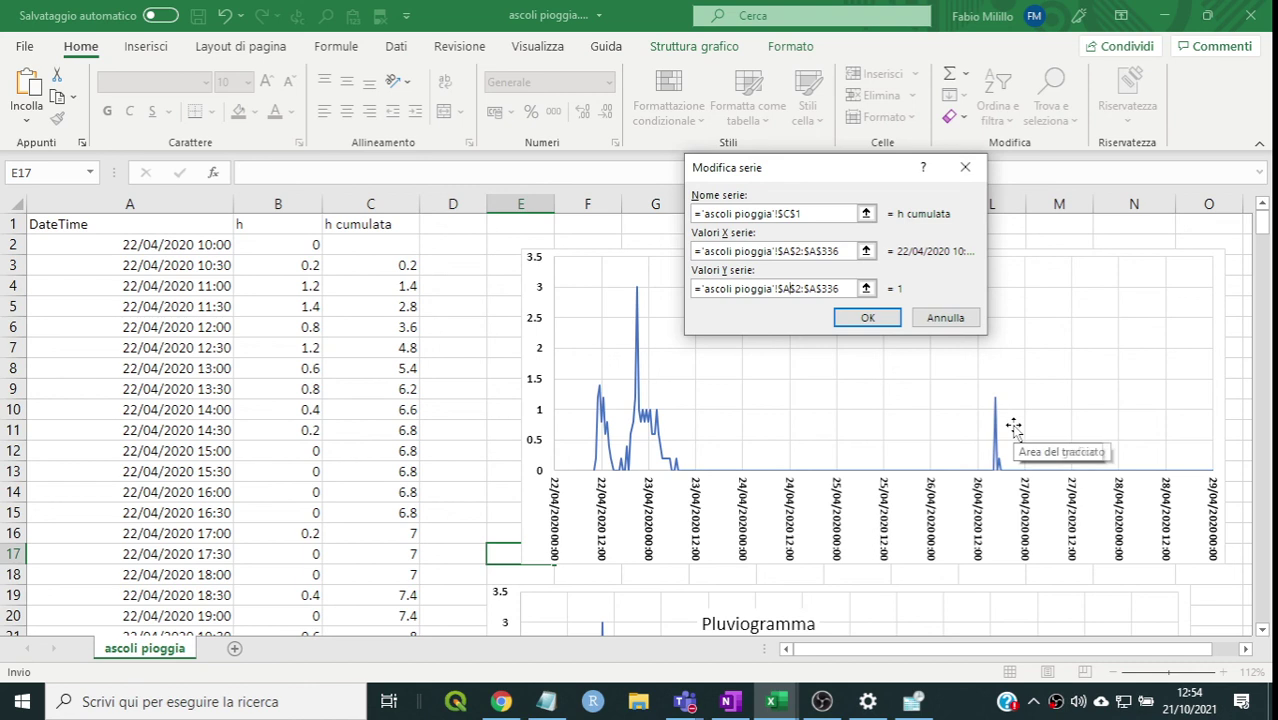
{"action": "key", "text": "BackSpace"}
{"action": "type", "text": "C"}
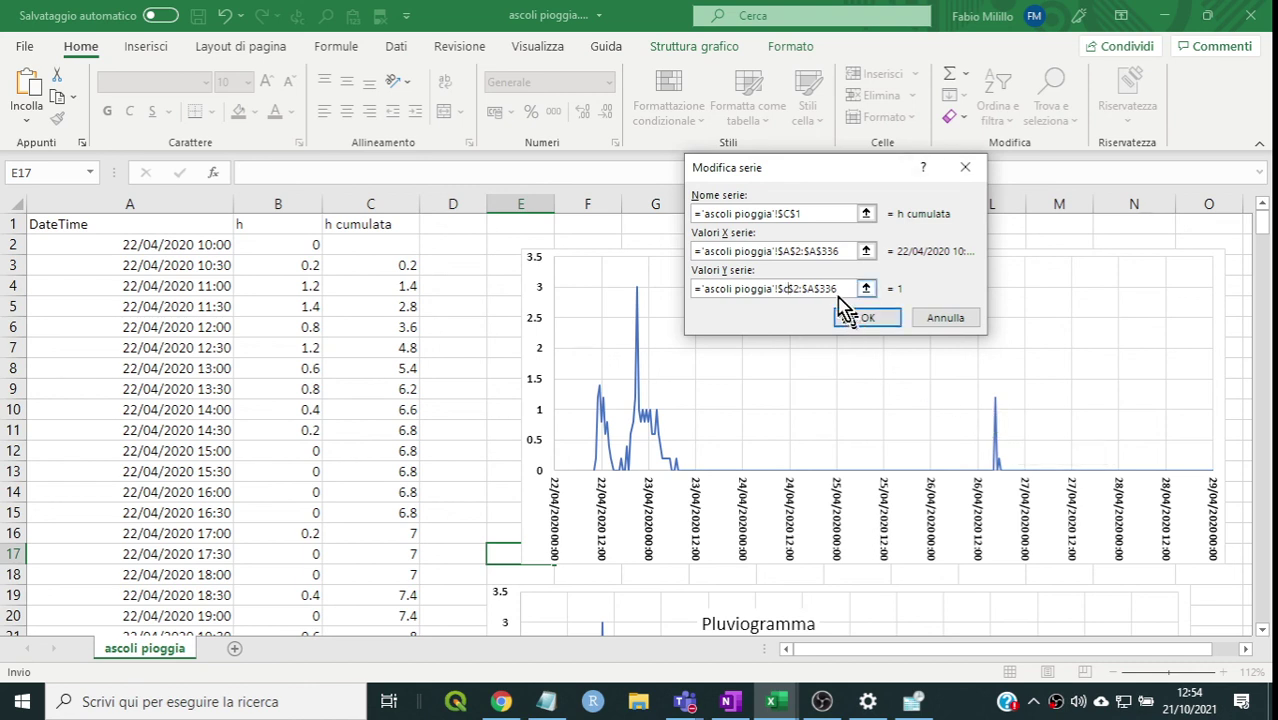
{"action": "left_click", "coordinate": [820, 289]}
{"action": "key", "text": "BackSpace"}
{"action": "type", "text": "c"}
- Confirm h cumulata and apply Seleziona origine dati so the chart adds an orange line beside h
{"action": "left_click", "coordinate": [857, 319]}
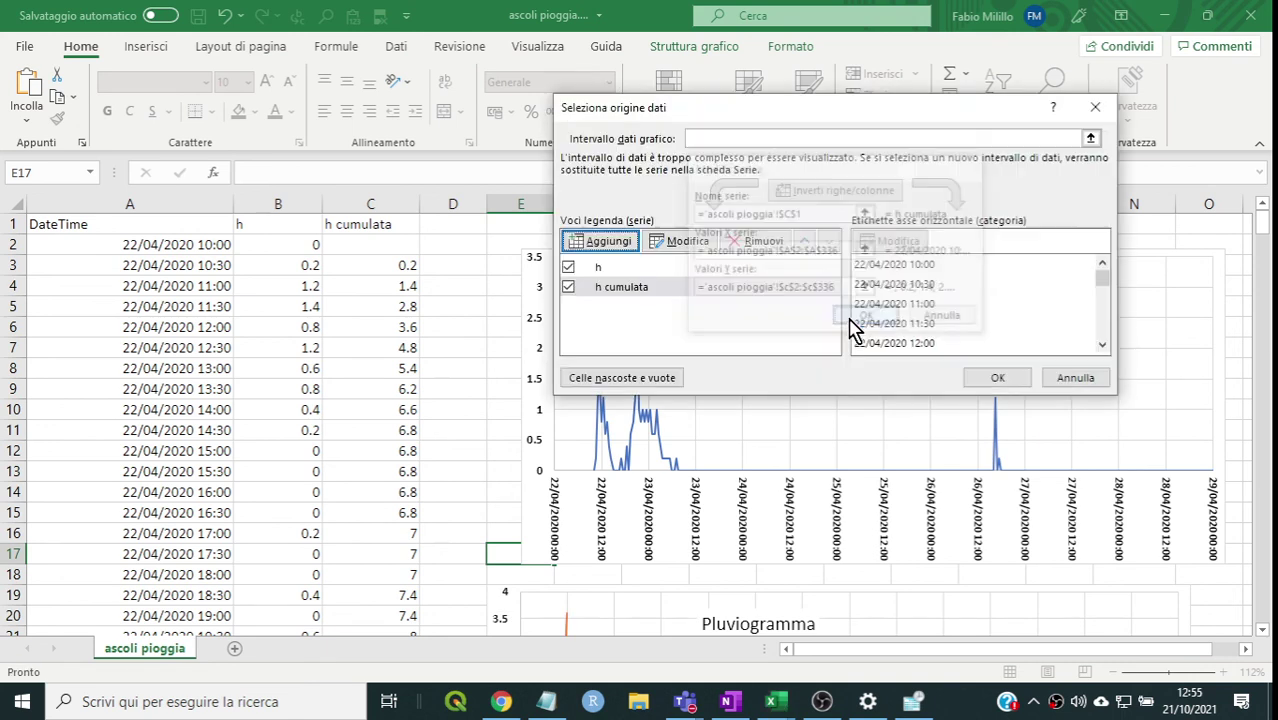
{"action": "left_click", "coordinate": [708, 300]}
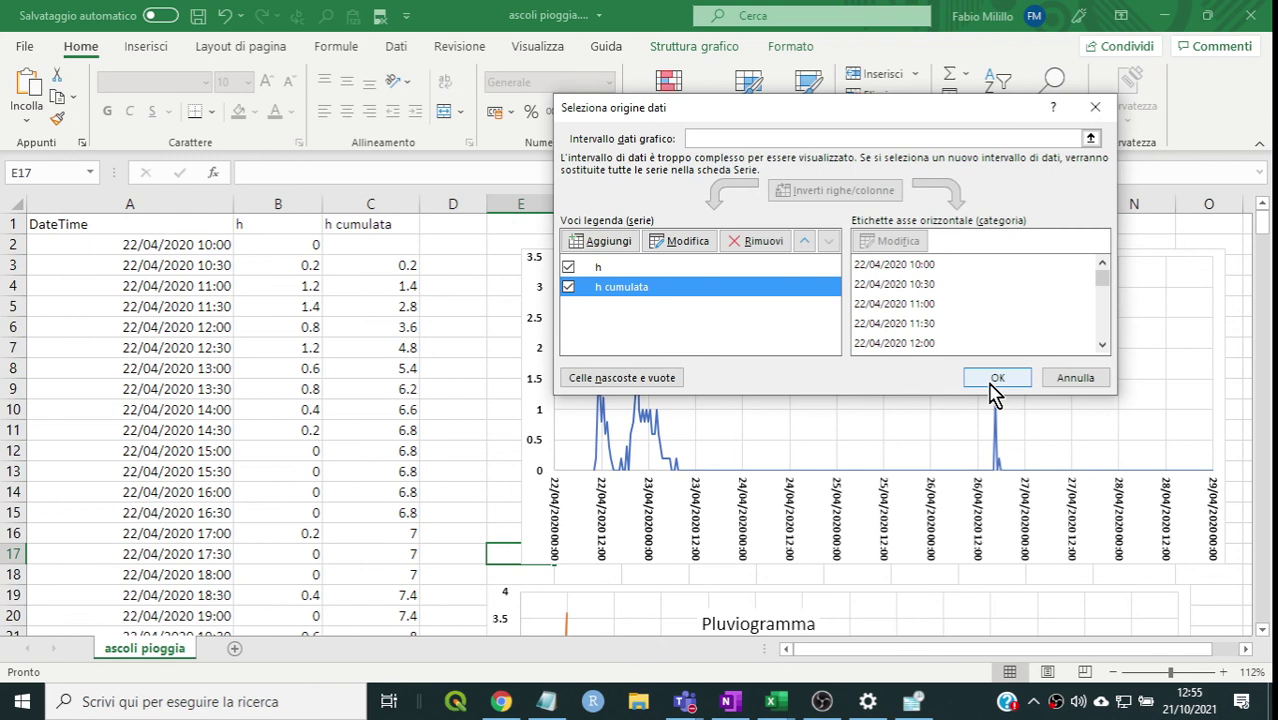
{"action": "left_click", "coordinate": [990, 380]}
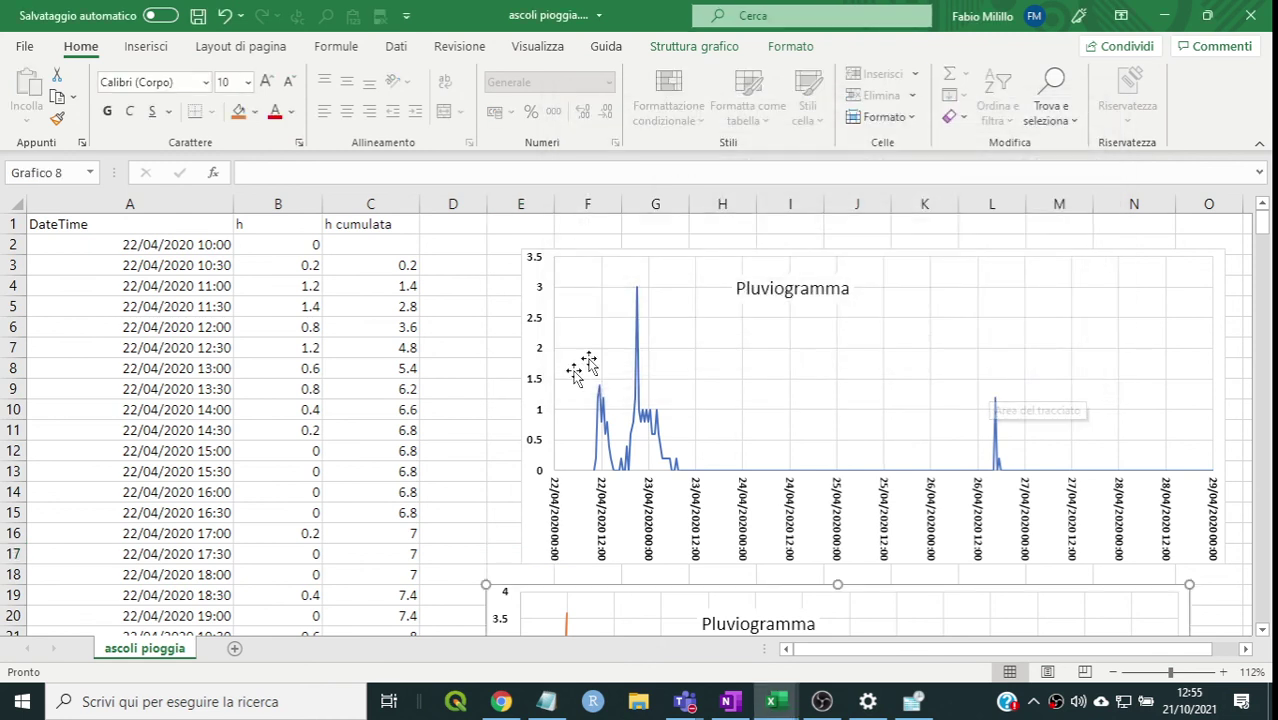
{"action": "scroll", "coordinate": [470, 376], "scroll_direction": "down", "scroll_amount": 2}
{"action": "scroll", "coordinate": [470, 376], "scroll_direction": "down", "scroll_amount": 1}
{"action": "scroll", "coordinate": [470, 374], "scroll_direction": "down", "scroll_amount": 1}
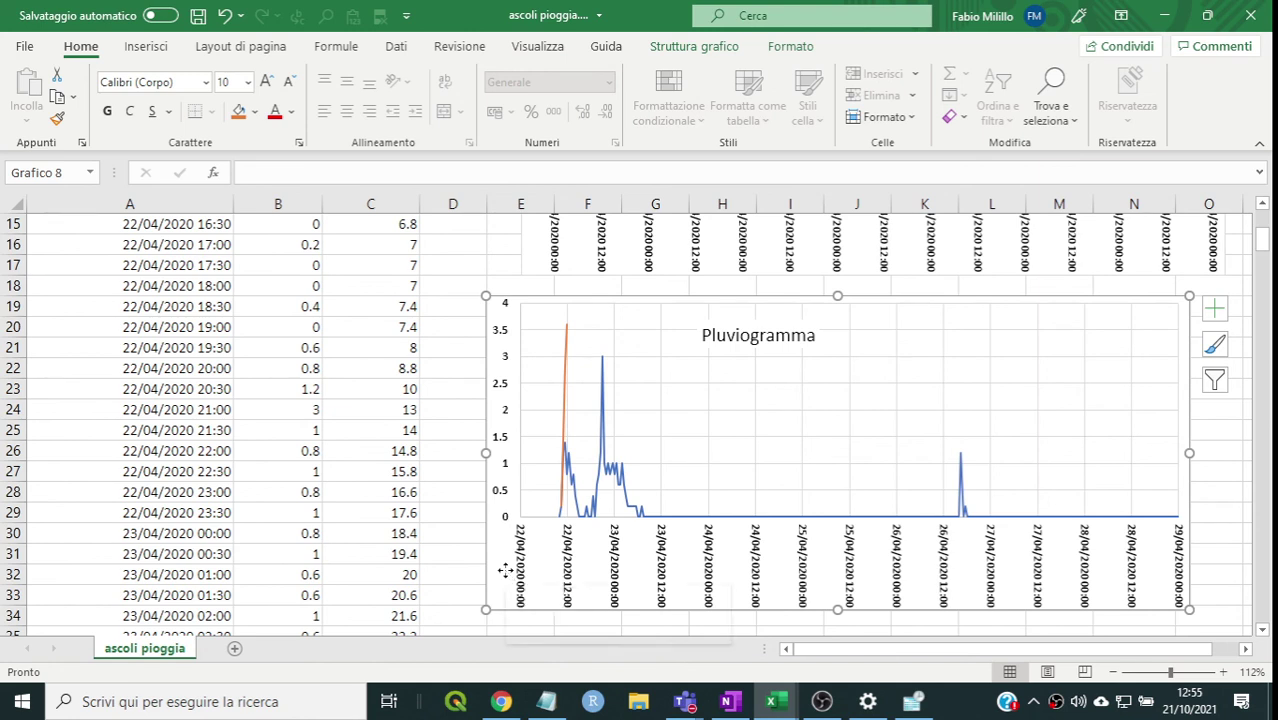
- Edit the lower chart's h cumulata series end rows and confirm its data range A1:C336
{"action": "right_click", "coordinate": [505, 570]}
{"action": "left_click", "coordinate": [601, 283]}
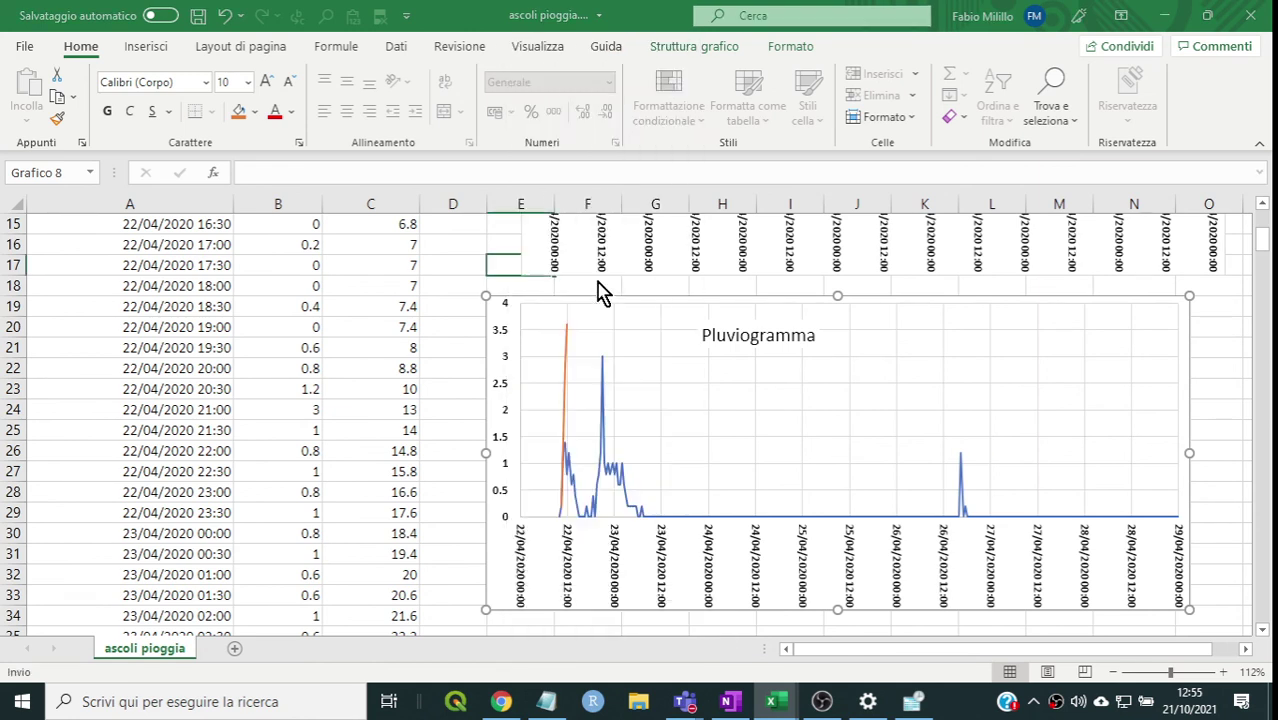
{"action": "left_click", "coordinate": [634, 292]}
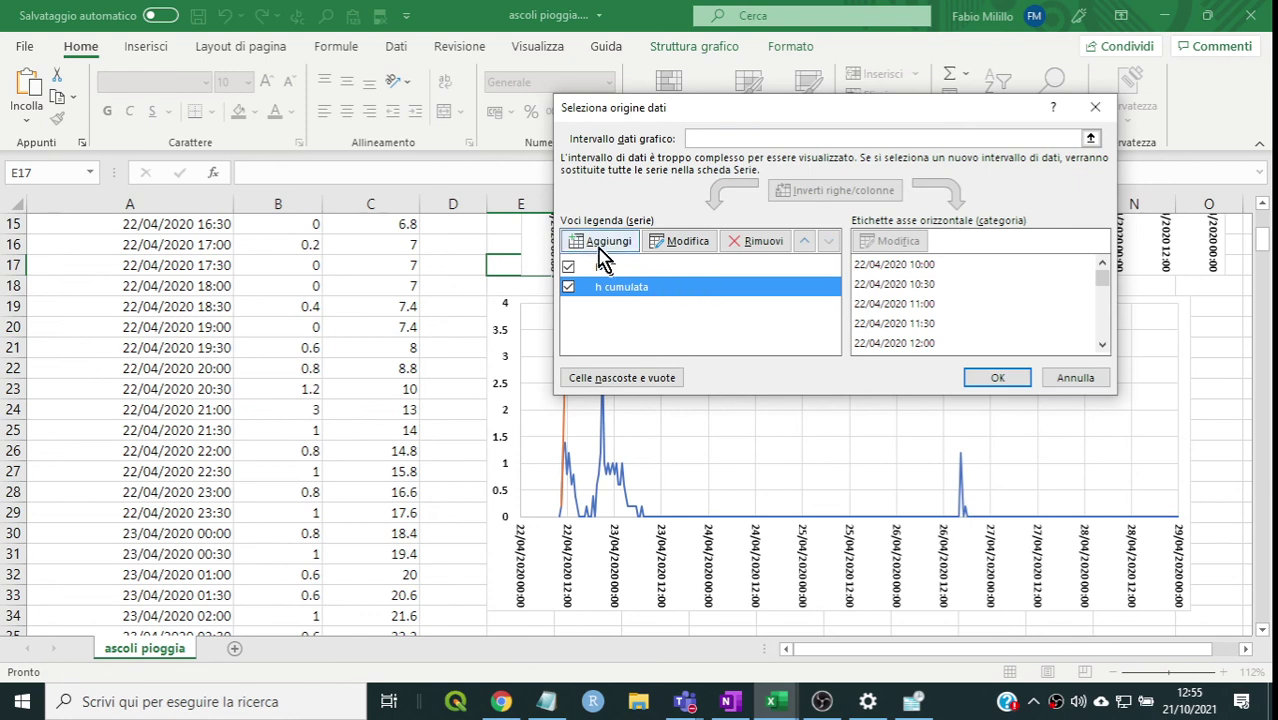
{"action": "left_click", "coordinate": [680, 243]}
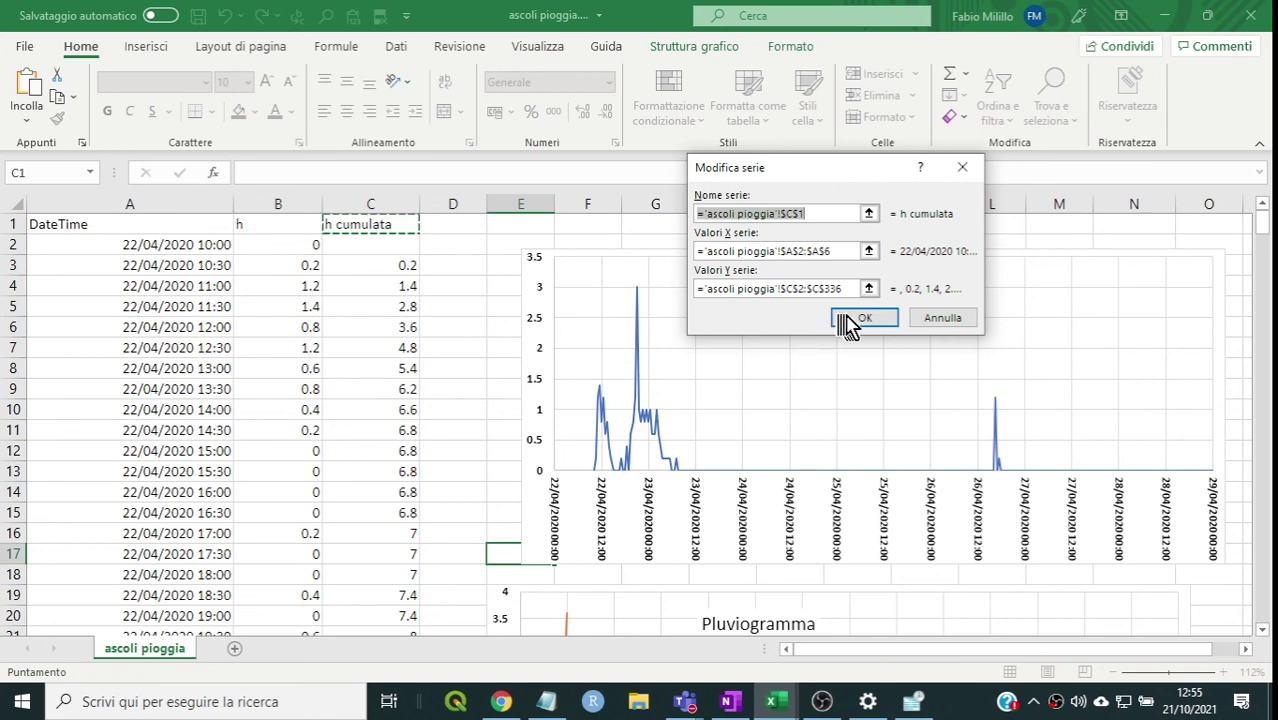
{"action": "left_click", "coordinate": [858, 320]}
{"action": "left_click", "coordinate": [852, 251]}
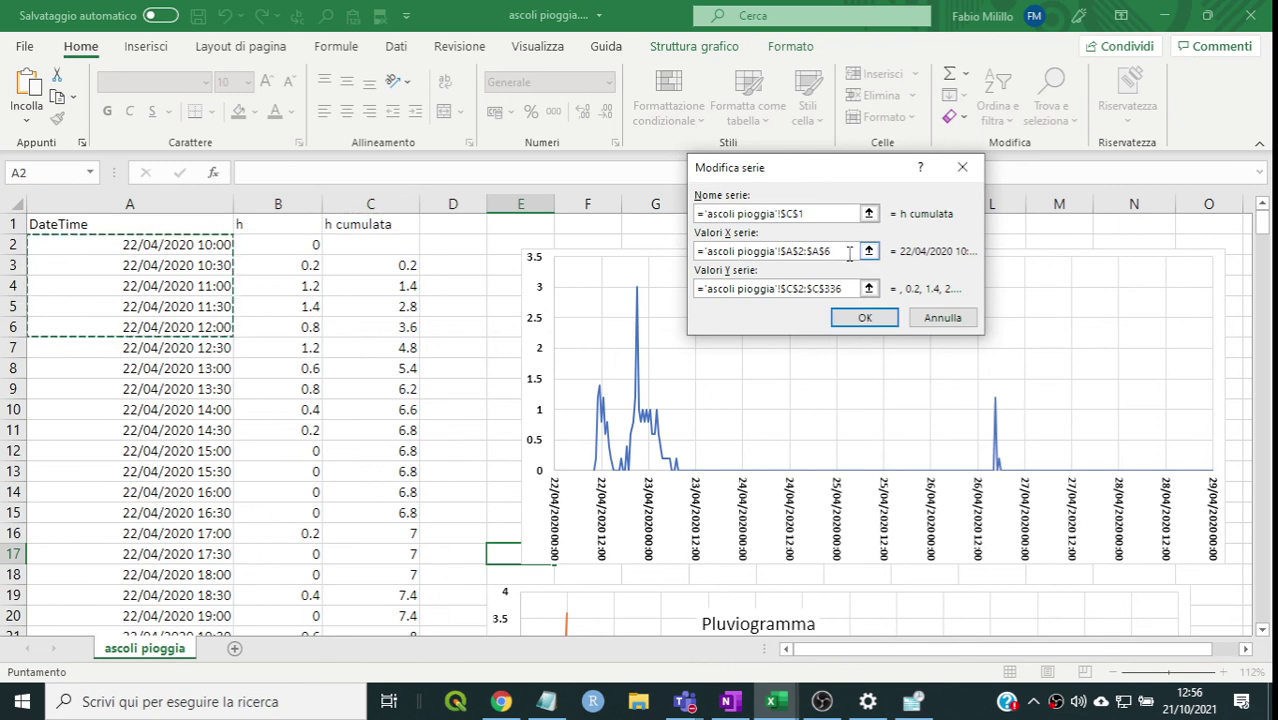
{"action": "key", "text": "BackSpace"}
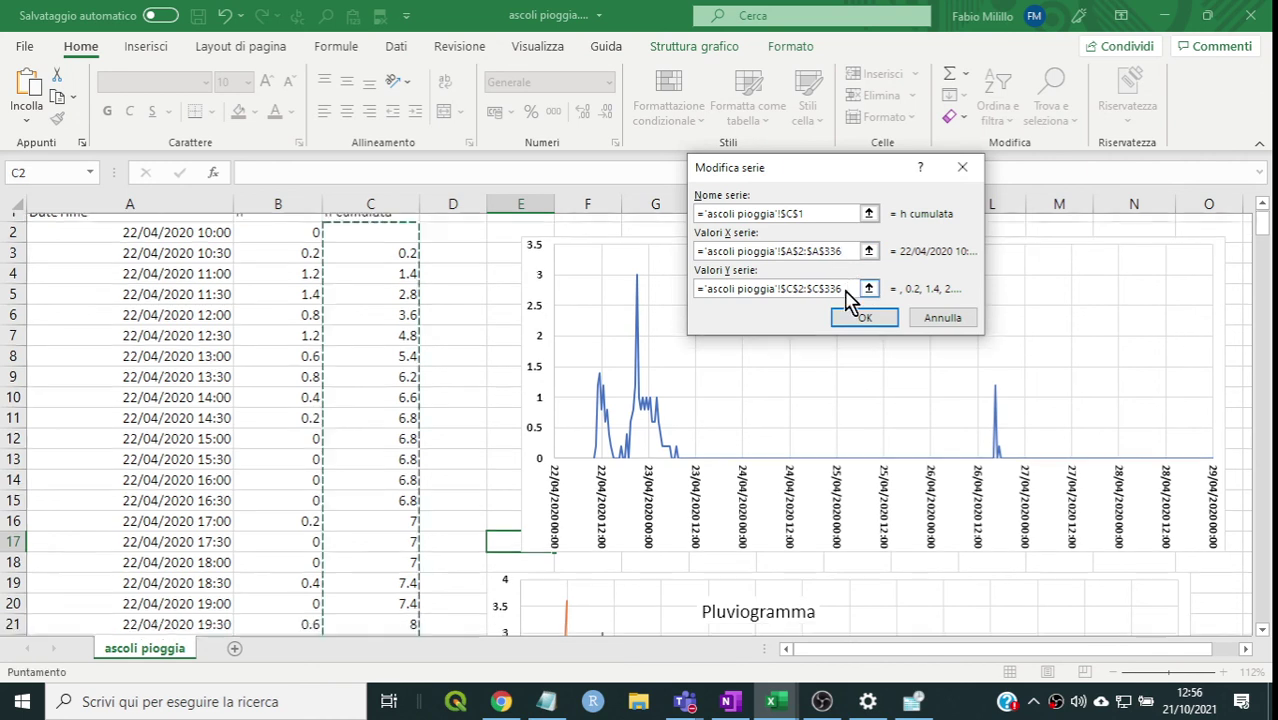
{"action": "left_click_drag", "start_coordinate": [846, 289], "coordinate": [817, 288]}
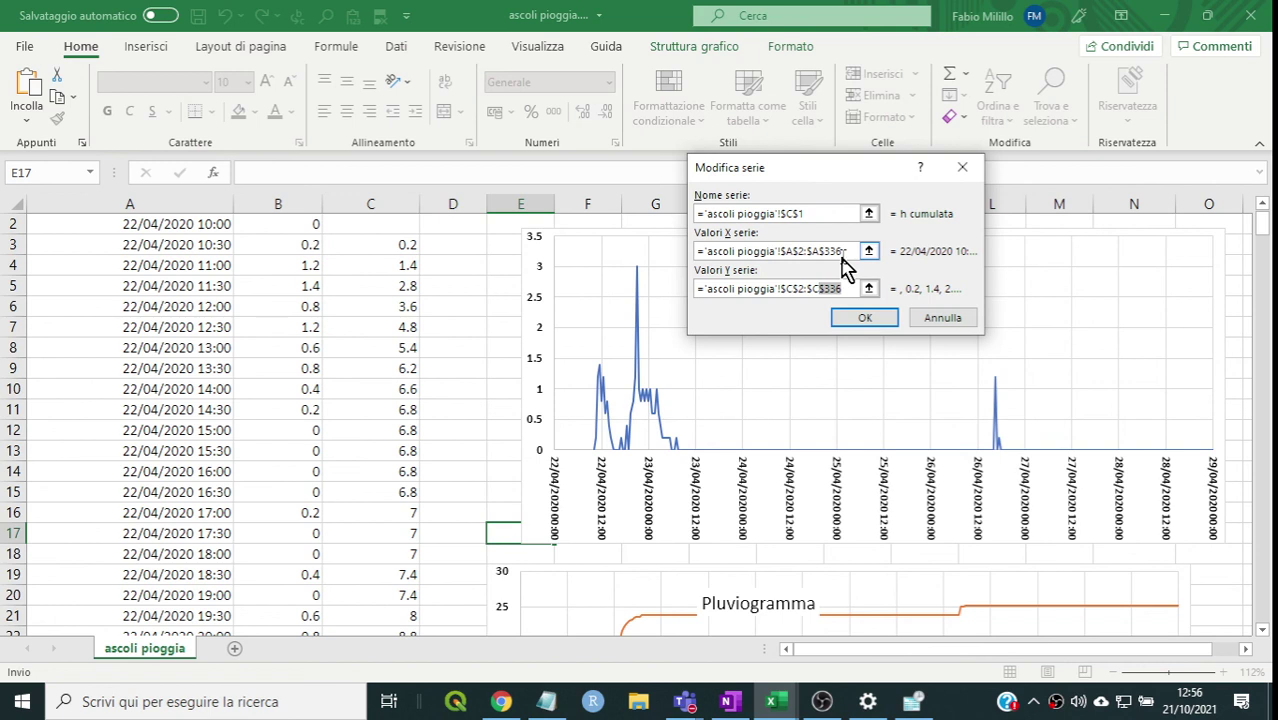
{"action": "left_click", "coordinate": [845, 253]}
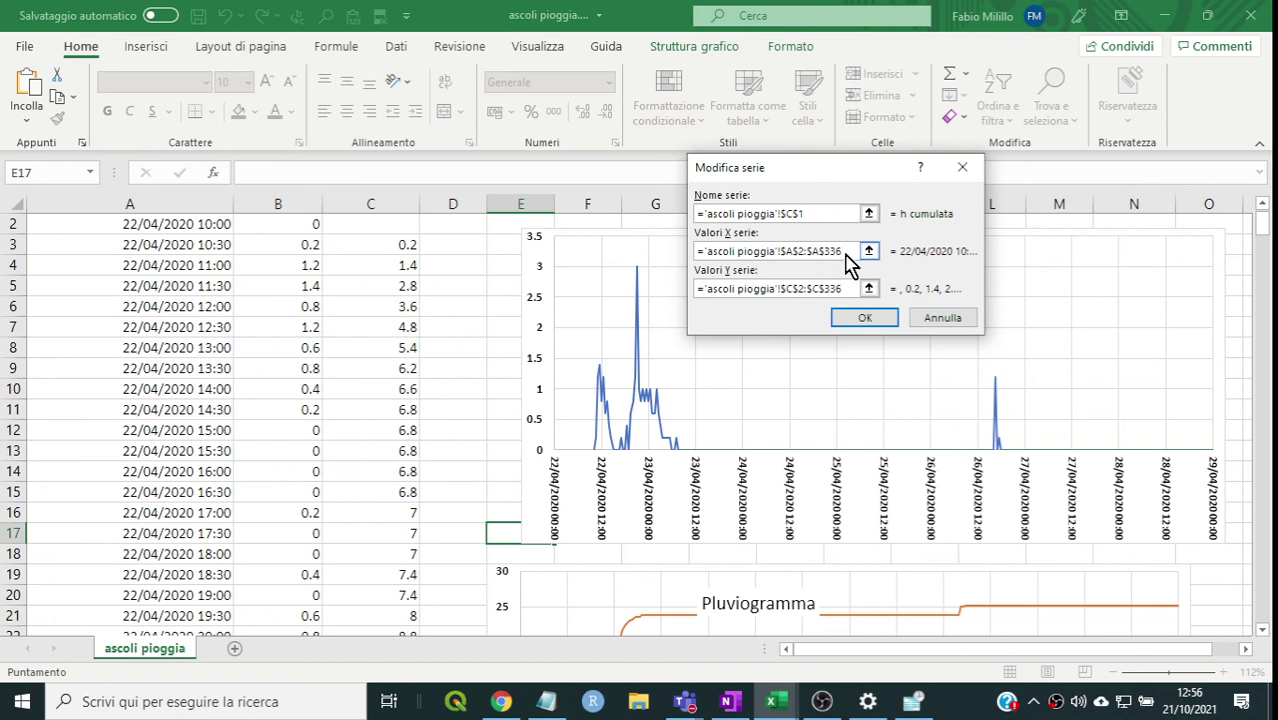
{"action": "left_click", "coordinate": [866, 320]}
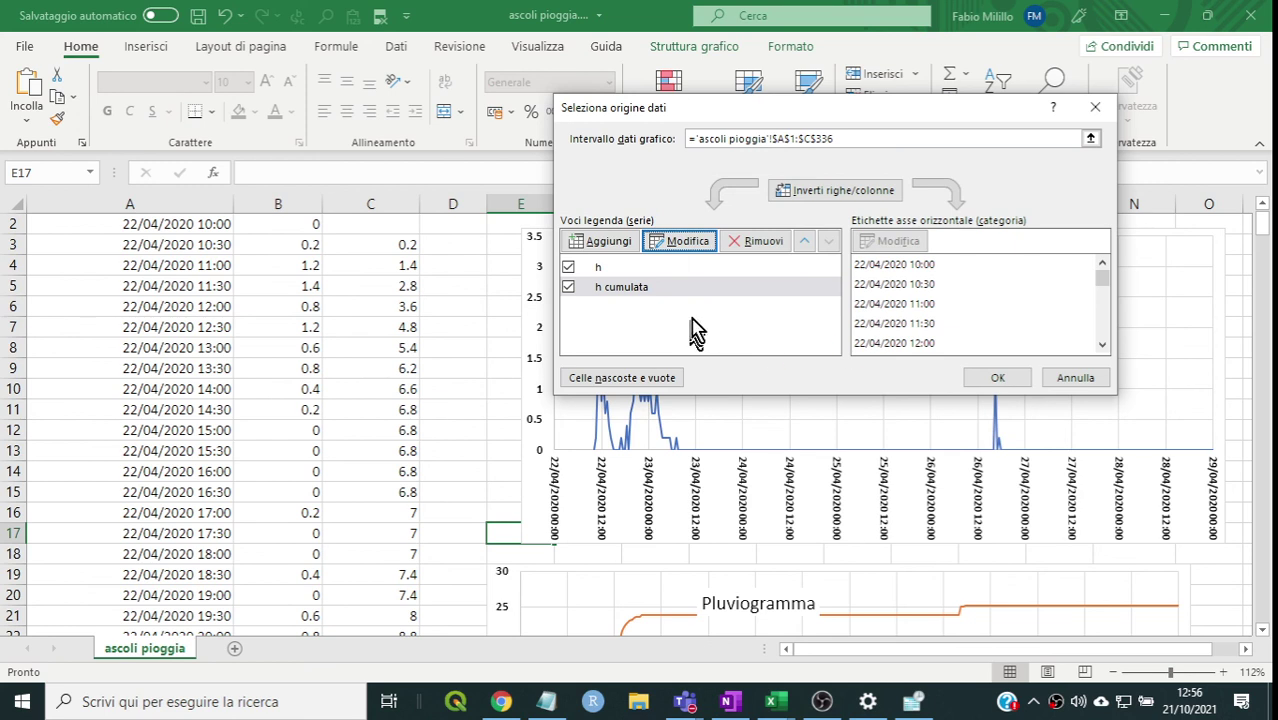
{"action": "left_click", "coordinate": [641, 290]}
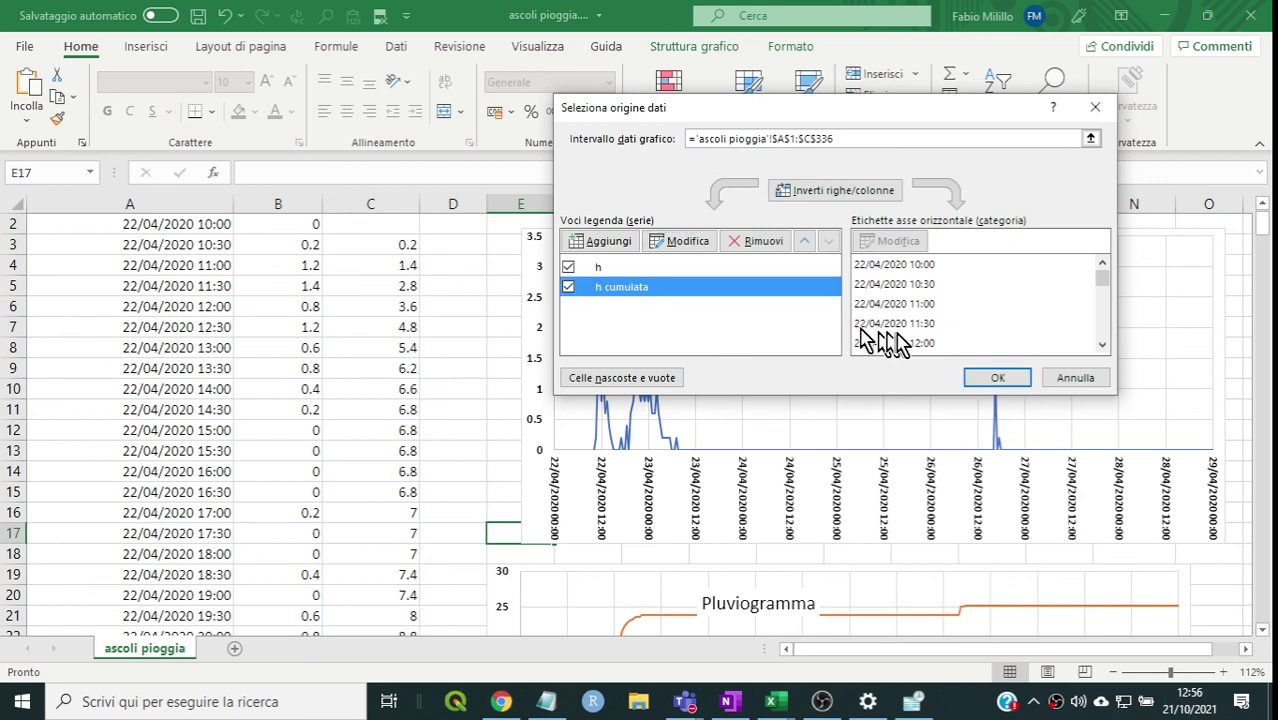
{"action": "left_click", "coordinate": [985, 378]}
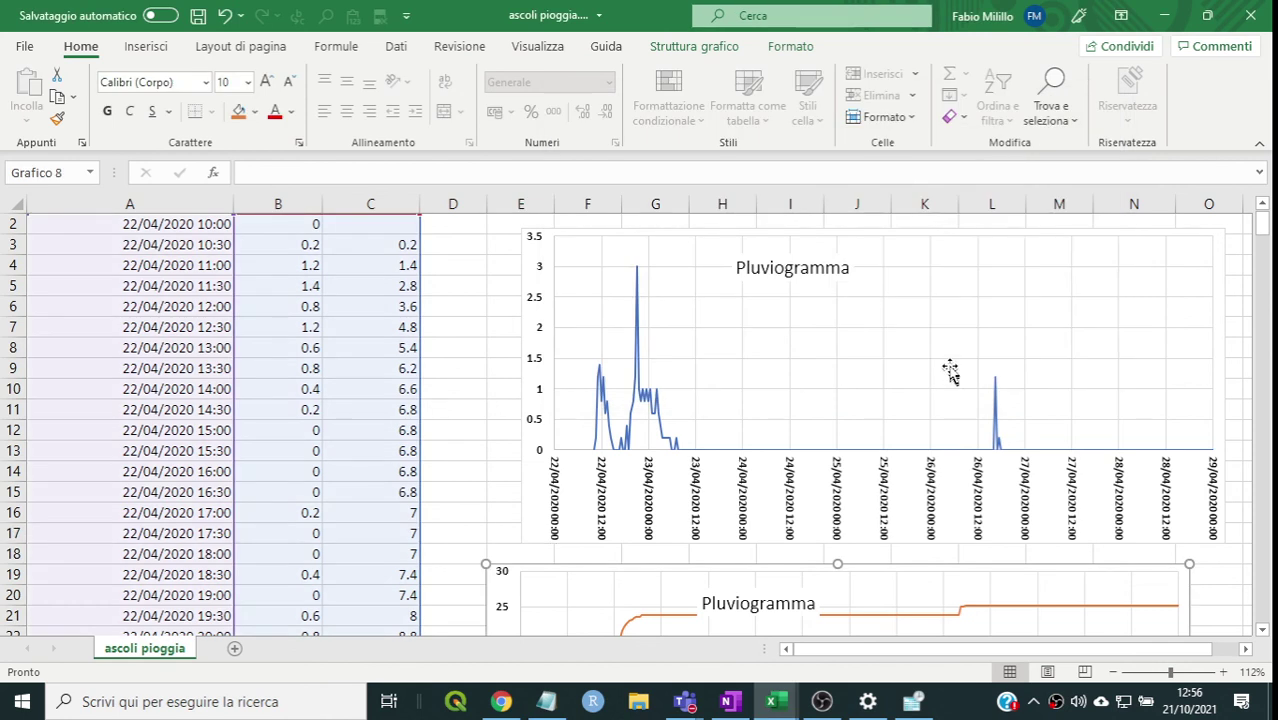
- Drag the lower chart's Pluviogramma title down into the plot area, then reselect the chart
{"action": "scroll", "coordinate": [972, 380], "scroll_direction": "down", "scroll_amount": 3}
{"action": "scroll", "coordinate": [952, 372], "scroll_direction": "down", "scroll_amount": 3}
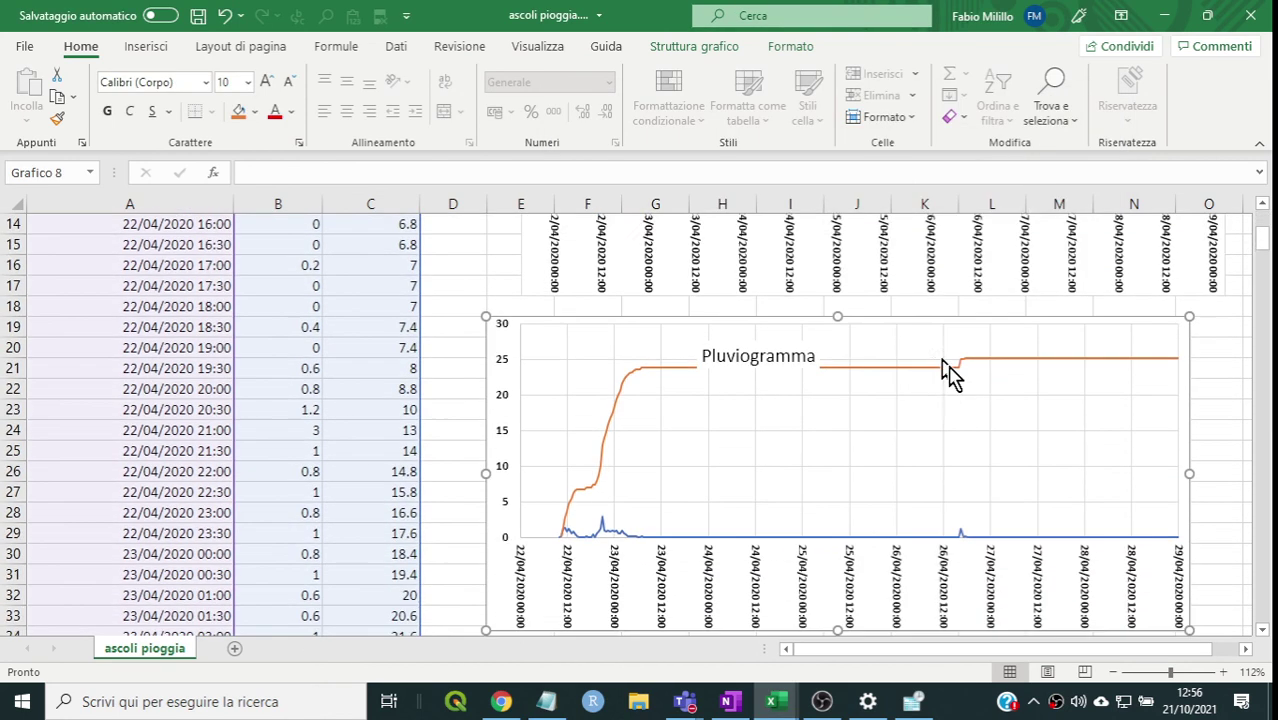
{"action": "left_click", "coordinate": [752, 314]}
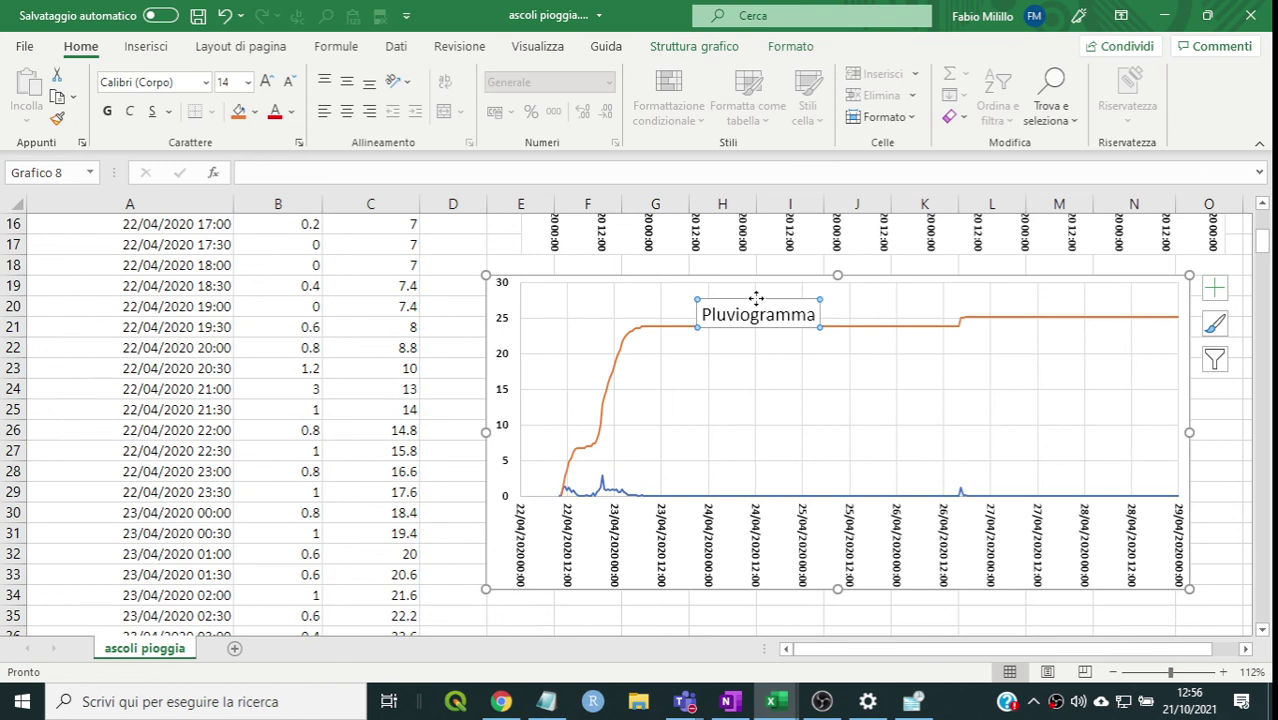
{"action": "left_click_drag", "start_coordinate": [757, 299], "coordinate": [764, 383]}
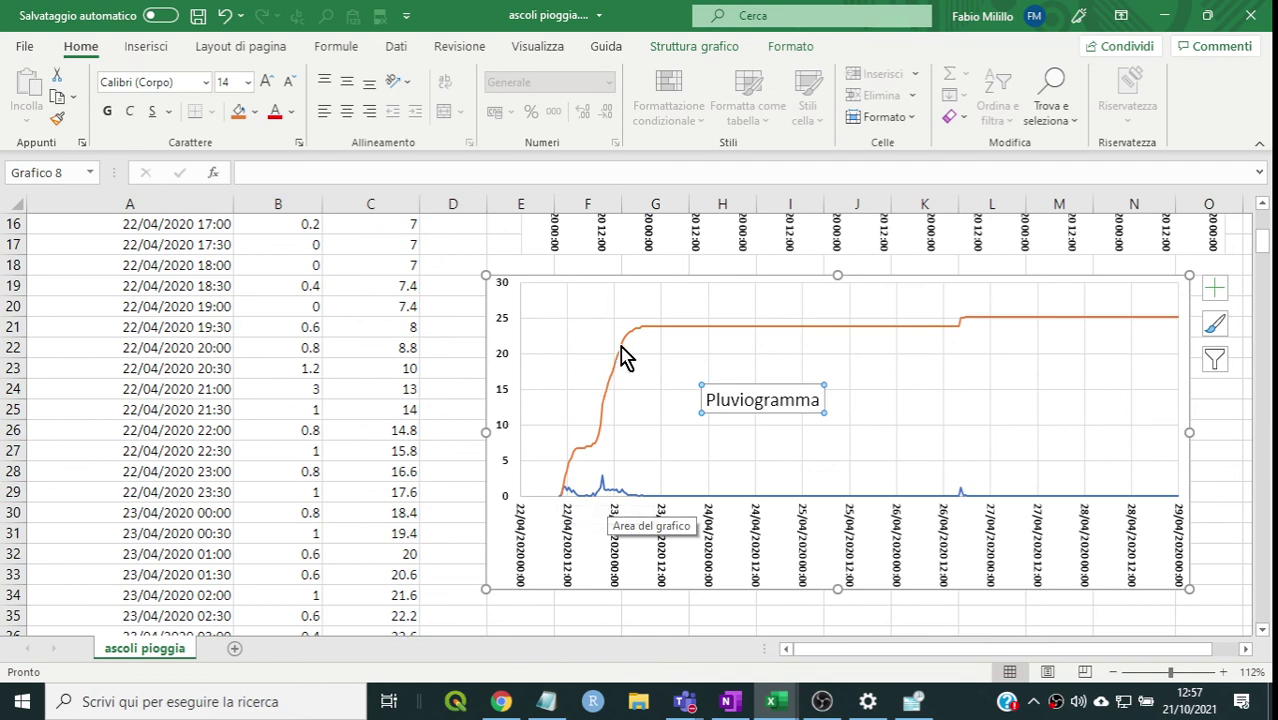
{"action": "mouse_move", "coordinate": [636, 350]}
{"action": "mouse_move", "coordinate": [606, 497]}
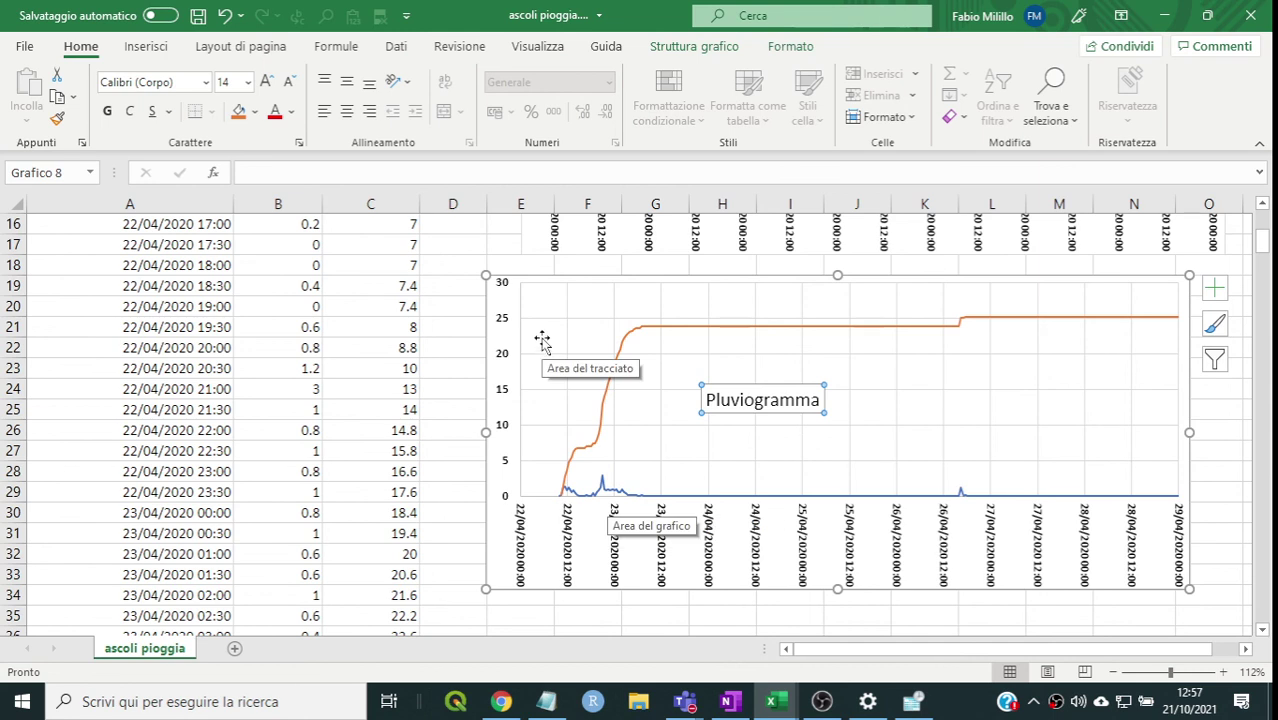
{"action": "left_click", "coordinate": [499, 576]}
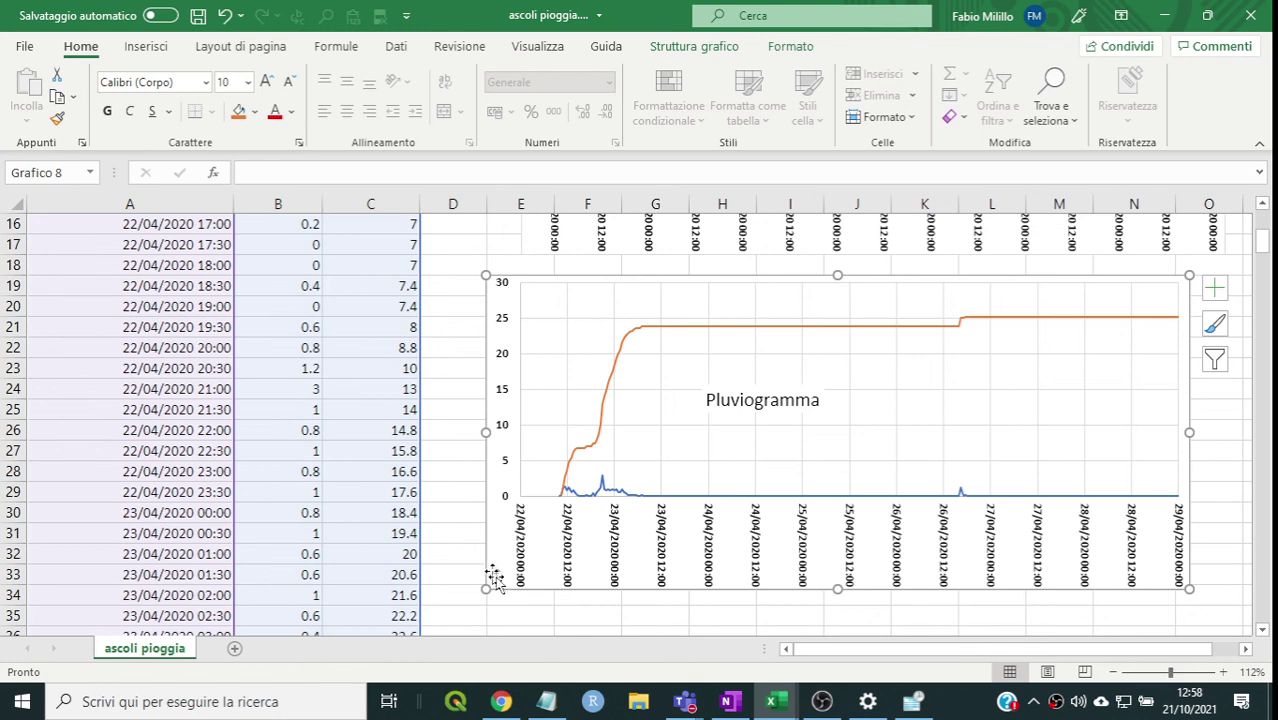
{"action": "right_click", "coordinate": [499, 573]}
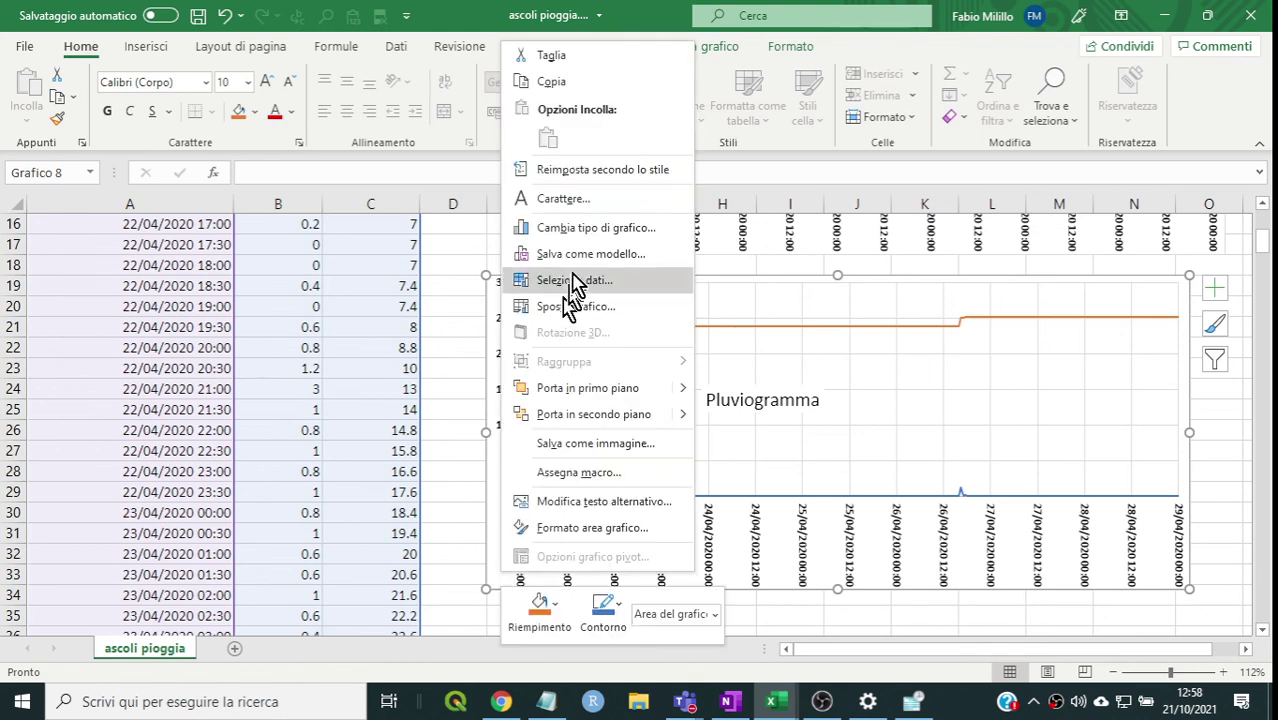
{"action": "left_click", "coordinate": [573, 284]}
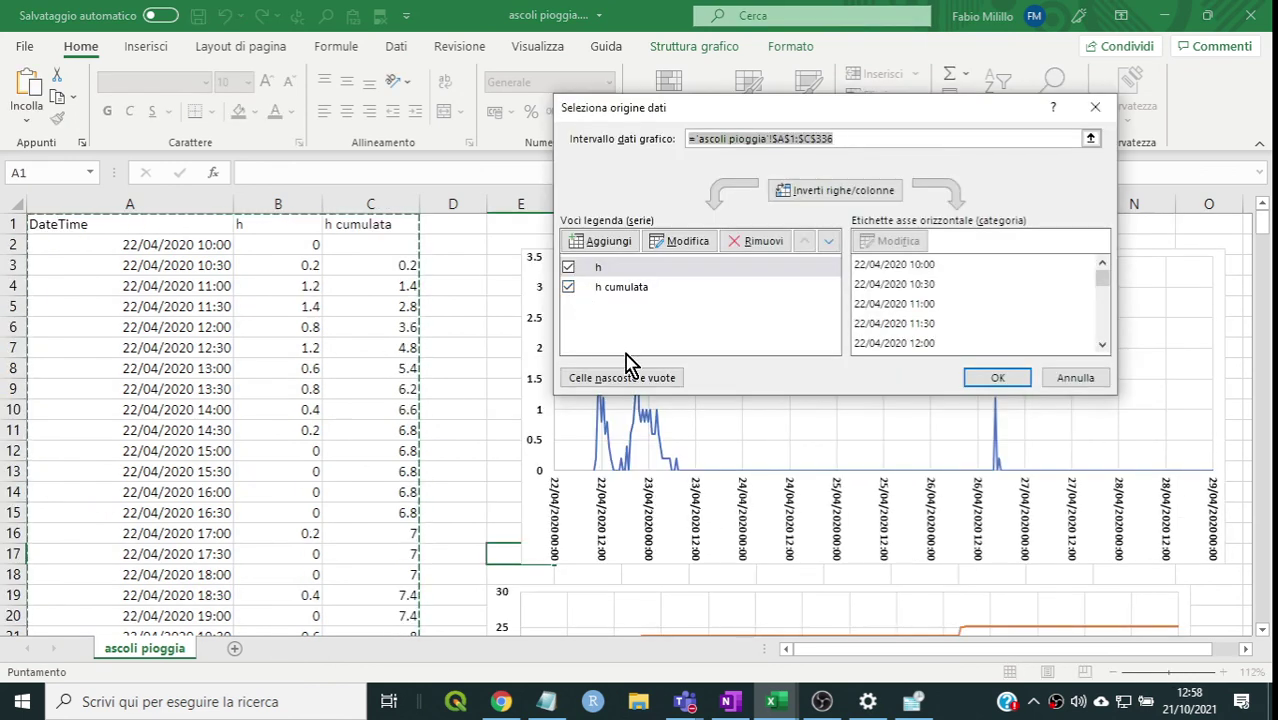
{"action": "left_click", "coordinate": [617, 290]}
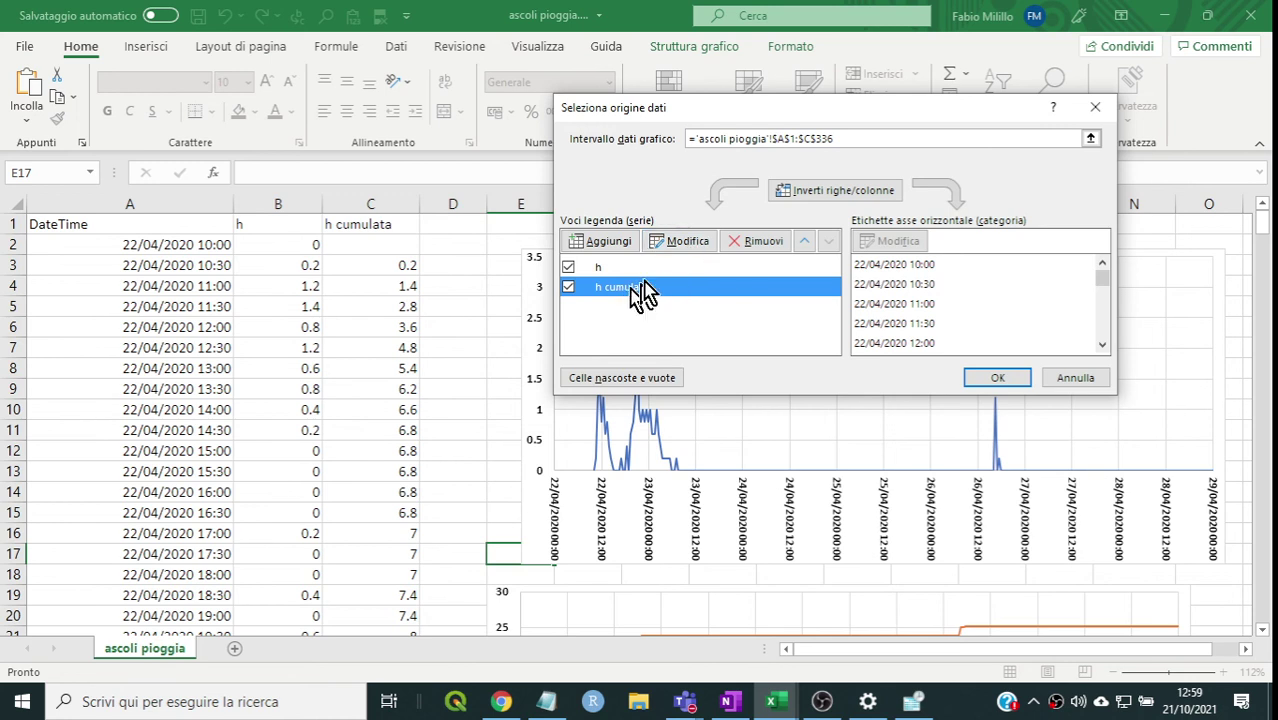
{"action": "left_click", "coordinate": [684, 243]}
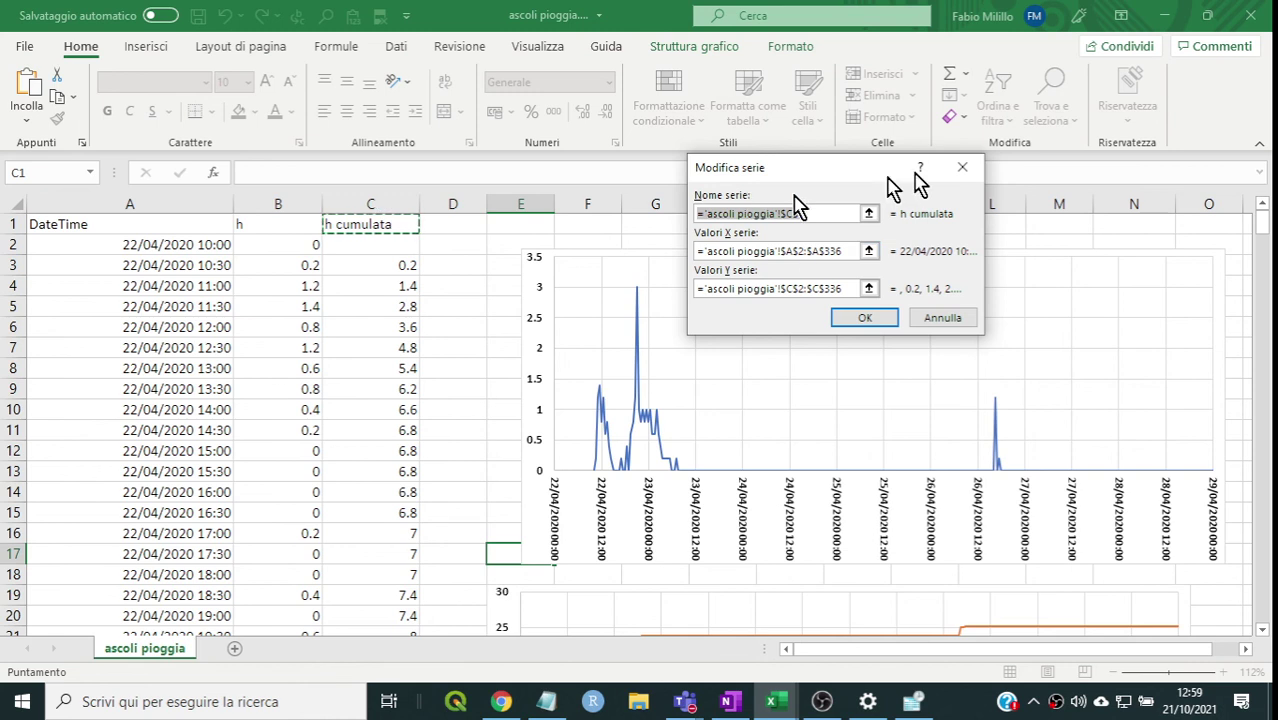
{"action": "left_click", "coordinate": [945, 322]}
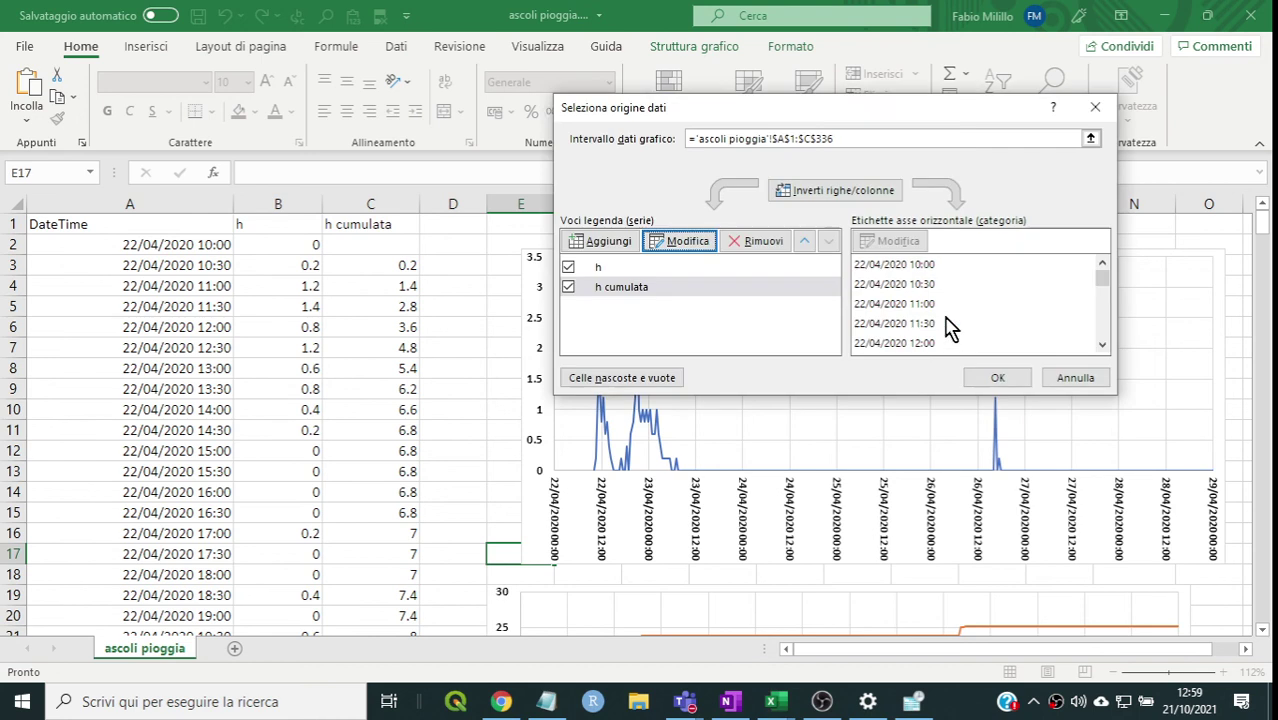
{"action": "left_click", "coordinate": [995, 378]}
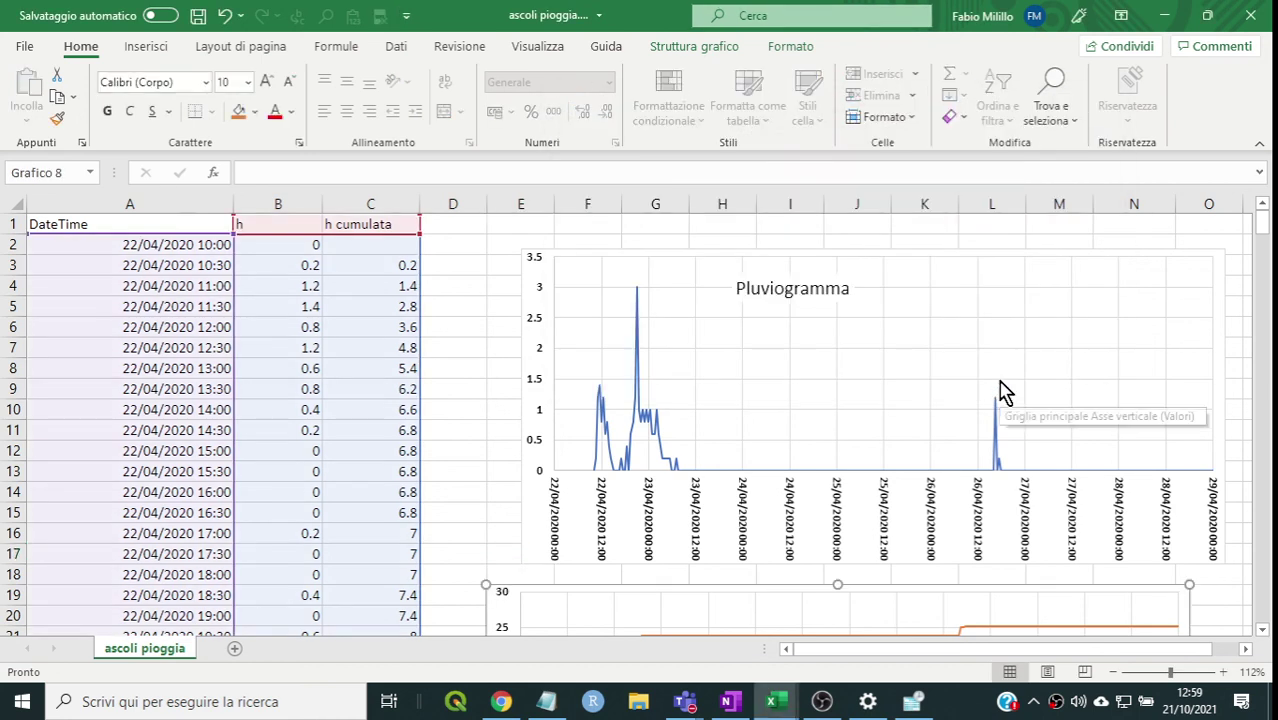
{"action": "scroll", "coordinate": [915, 430], "scroll_direction": "down", "scroll_amount": 3}
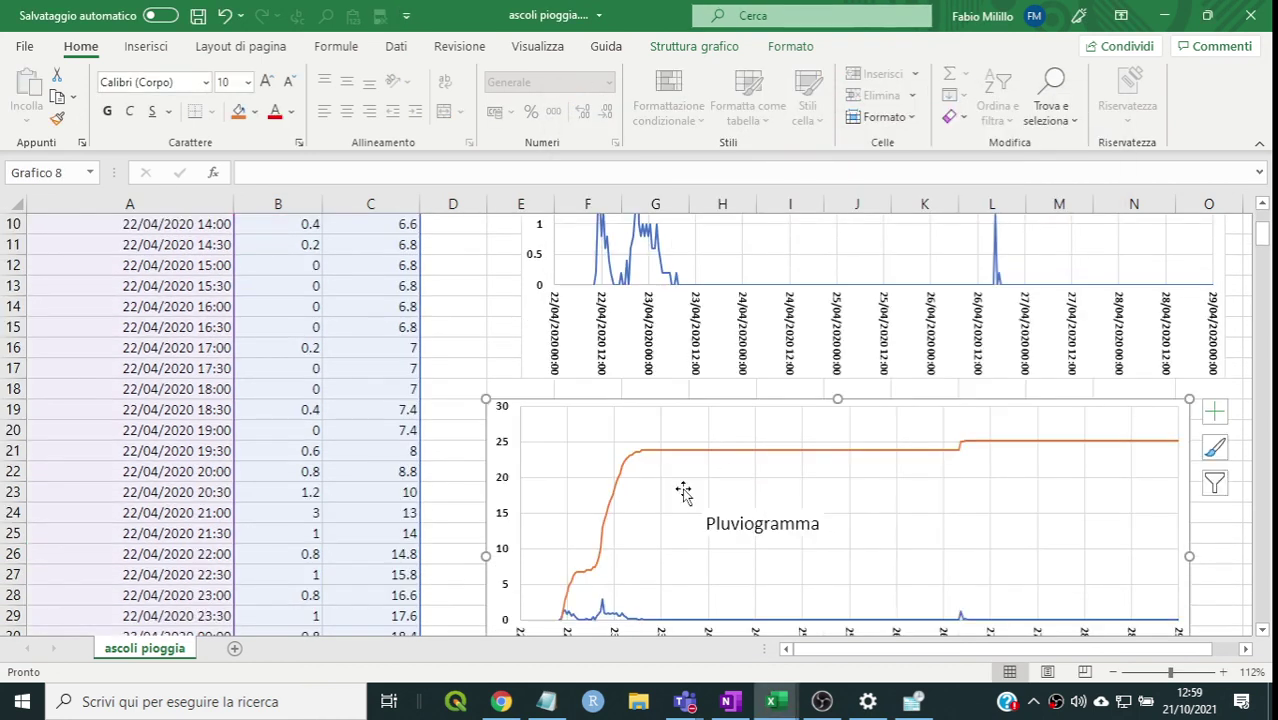
{"action": "scroll", "coordinate": [685, 491], "scroll_direction": "down", "scroll_amount": 1}
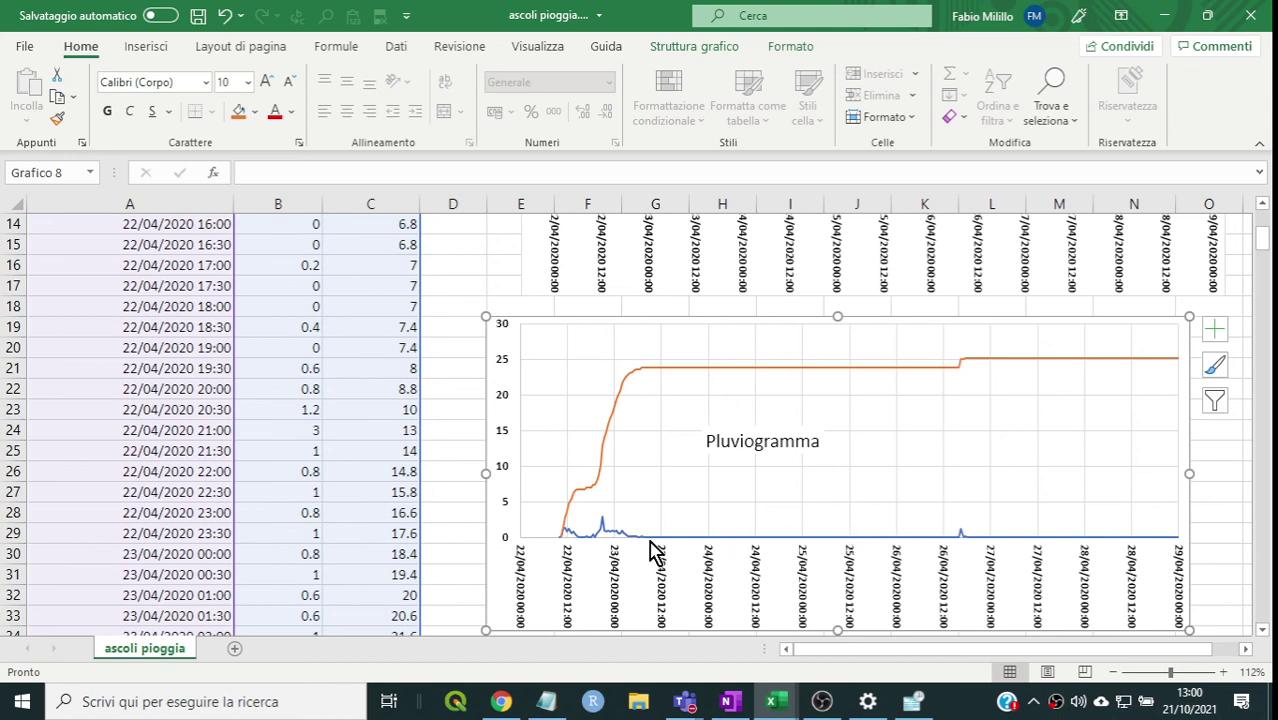
{"action": "mouse_move", "coordinate": [593, 545]}
{"action": "mouse_move", "coordinate": [780, 545]}
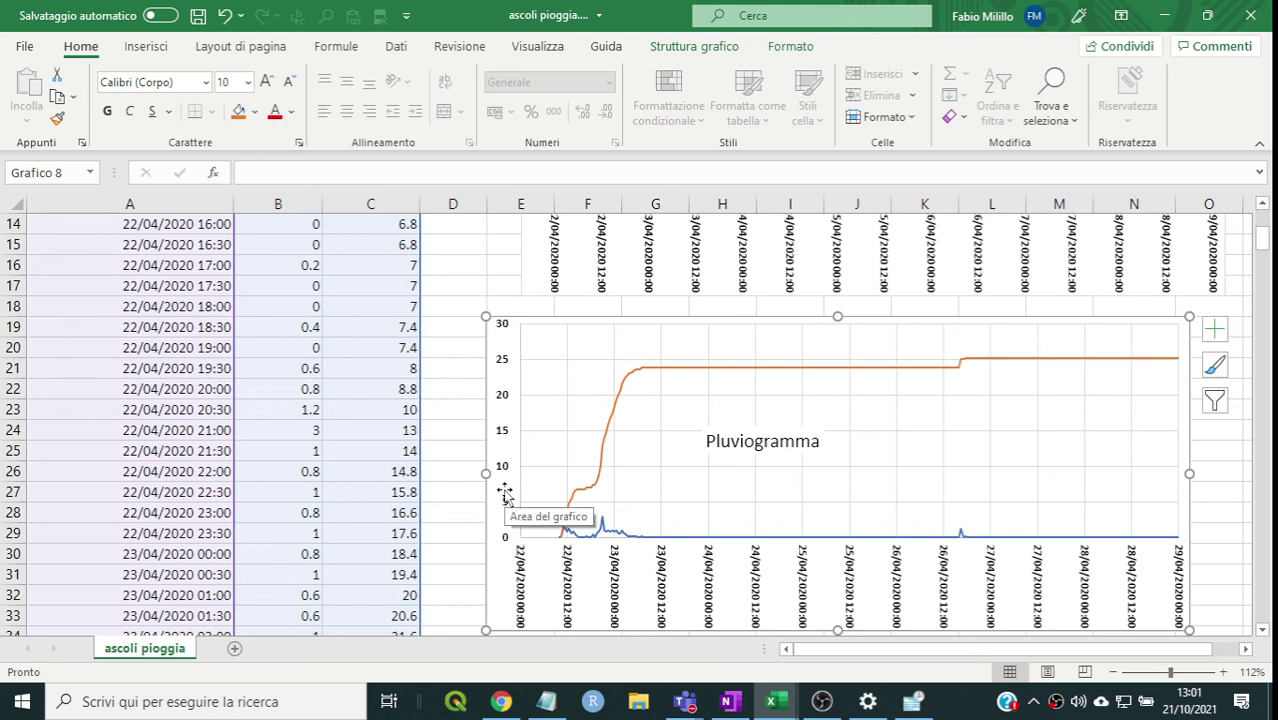
{"action": "right_click", "coordinate": [505, 494]}
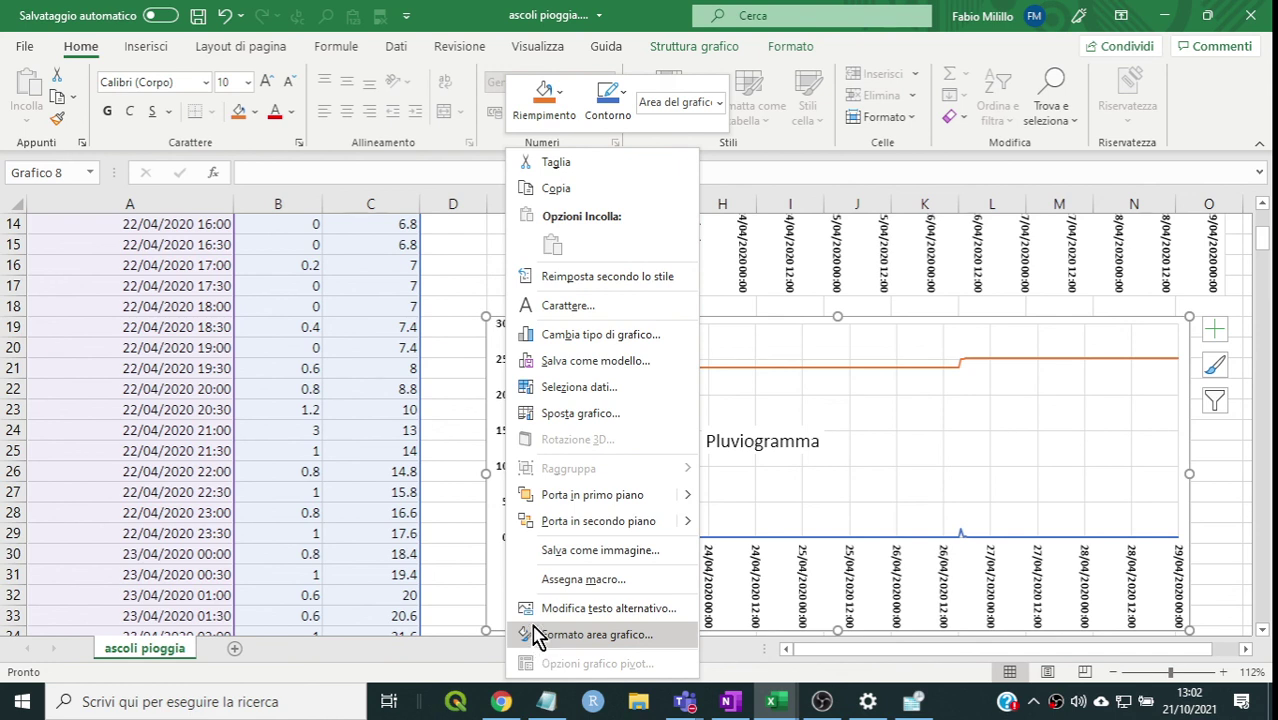
{"action": "right_click", "coordinate": [760, 602]}
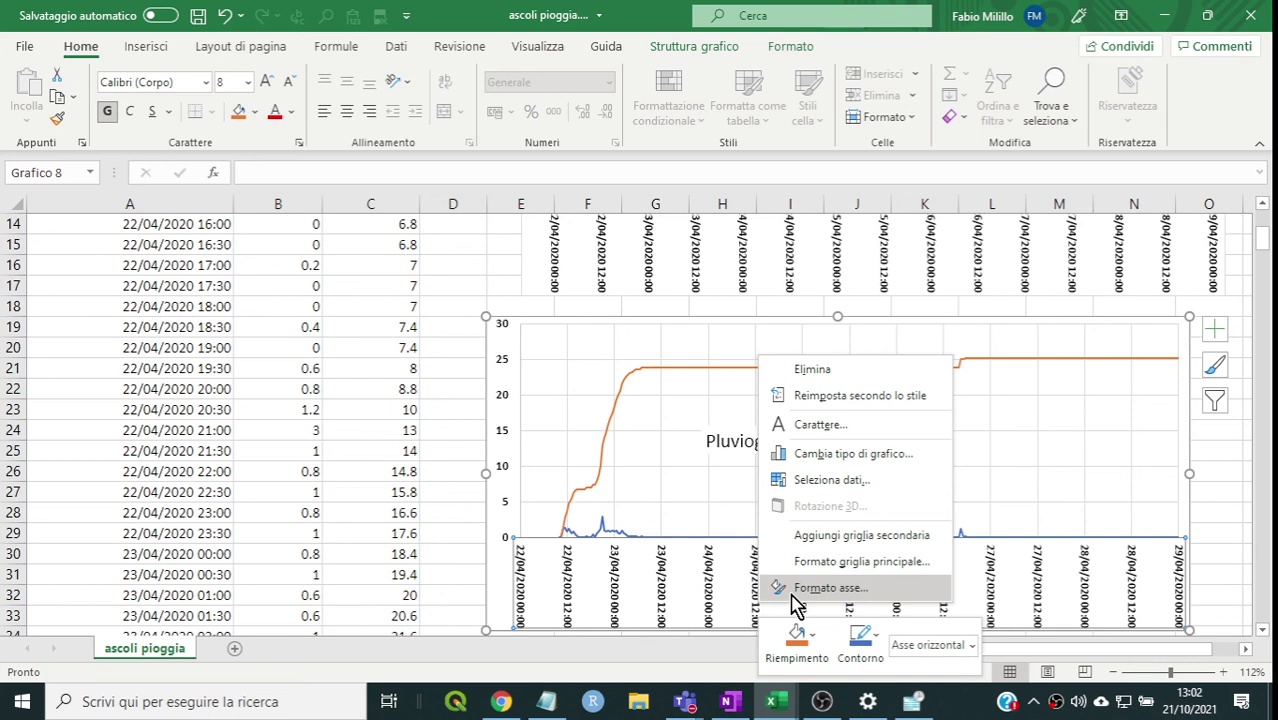
{"action": "left_click", "coordinate": [791, 594]}
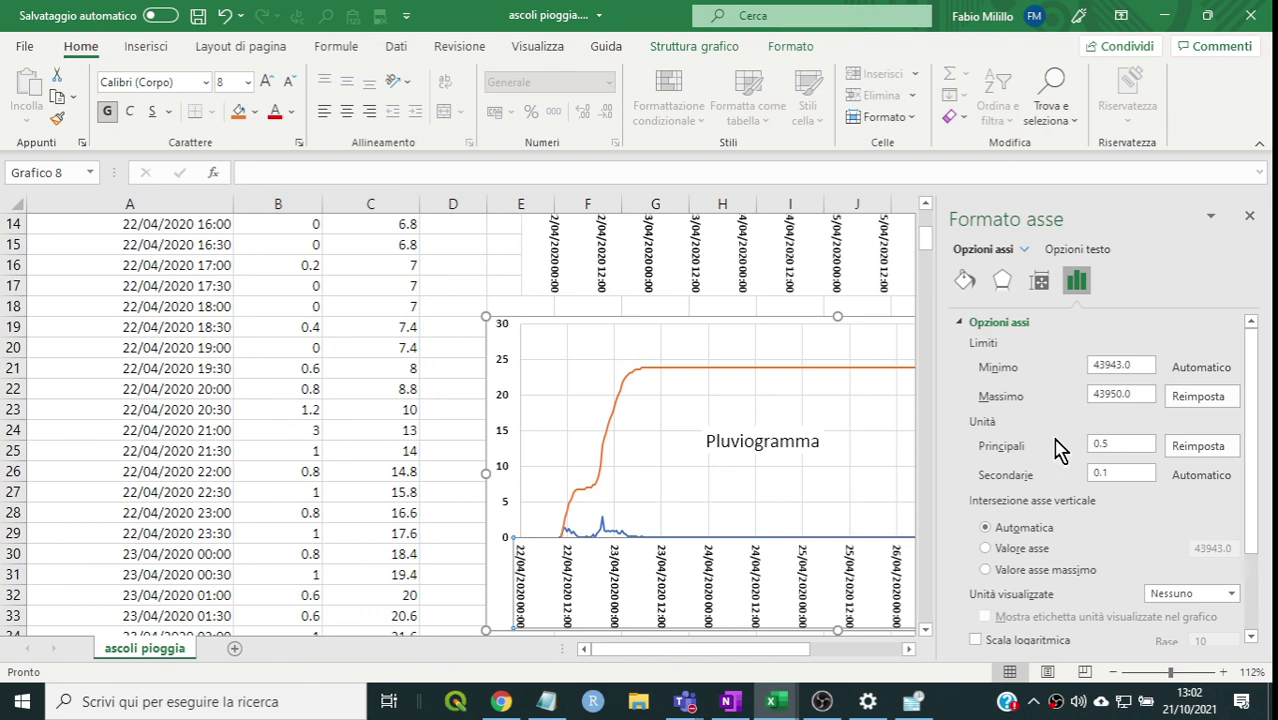
{"action": "key", "text": "Escape"}
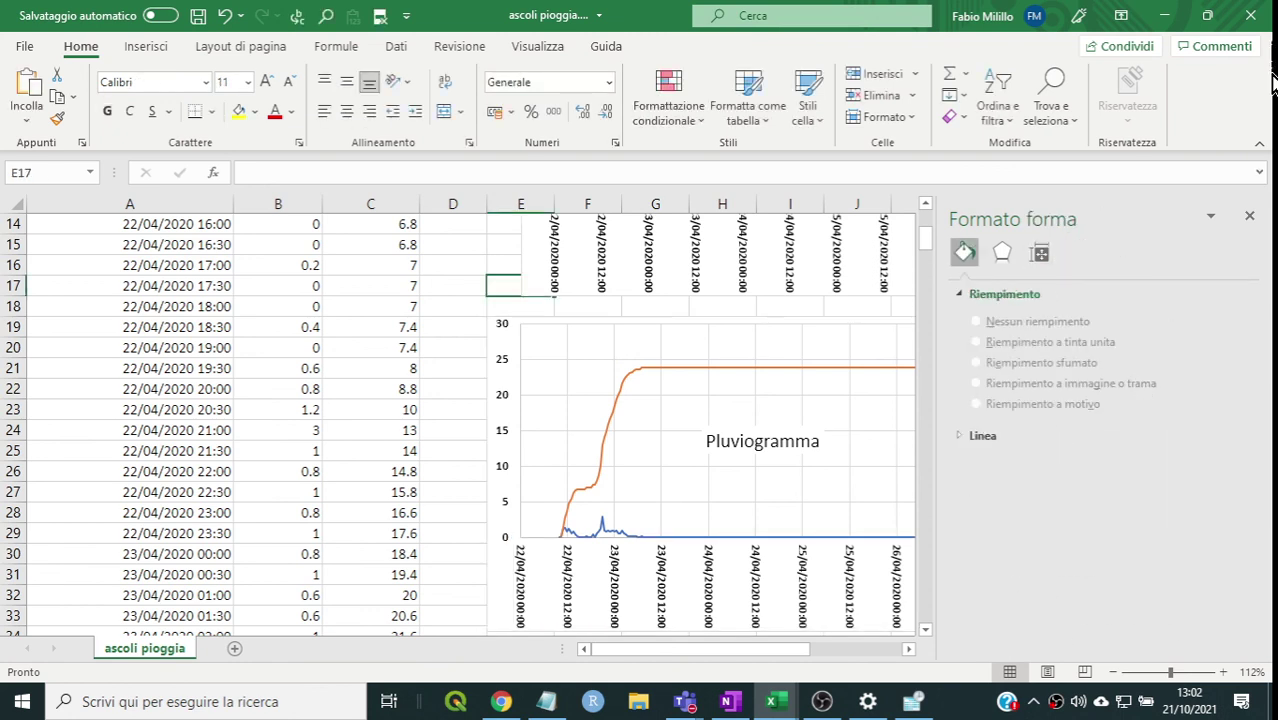
{"action": "left_click", "coordinate": [1249, 215]}
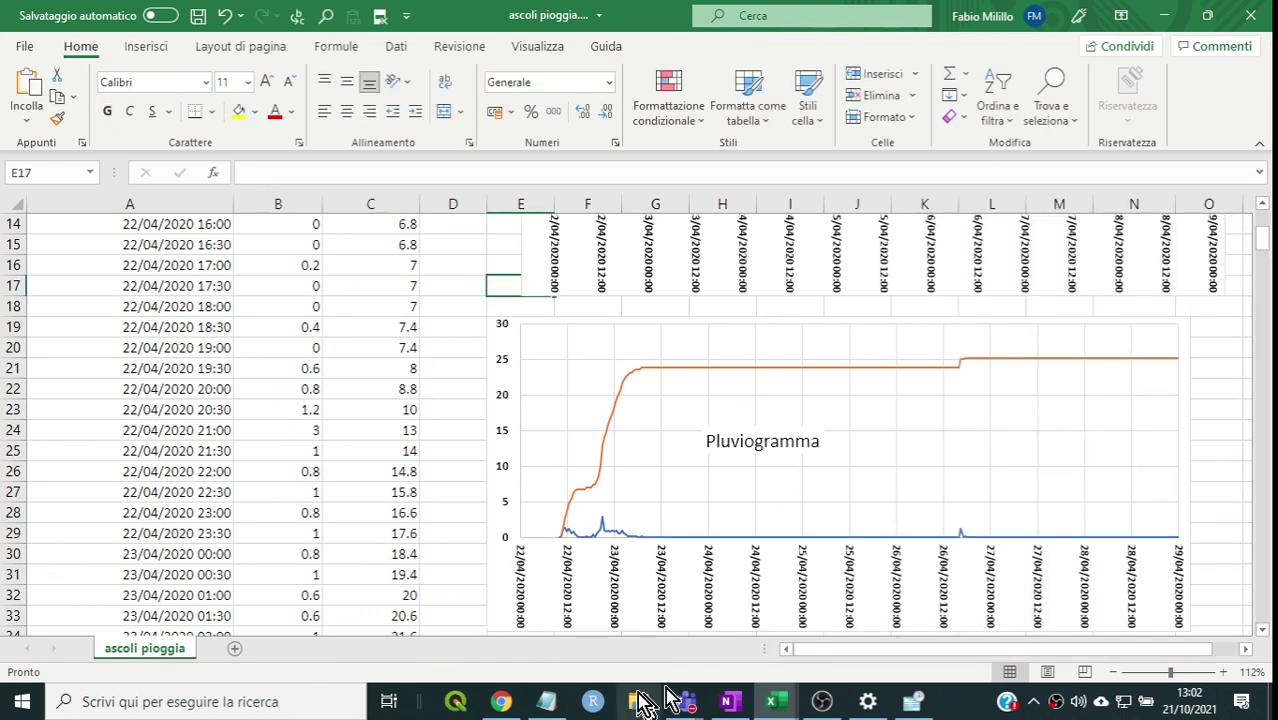
- Review the chart's data source without changes, then scroll down to the second chart
{"action": "right_click", "coordinate": [504, 627]}
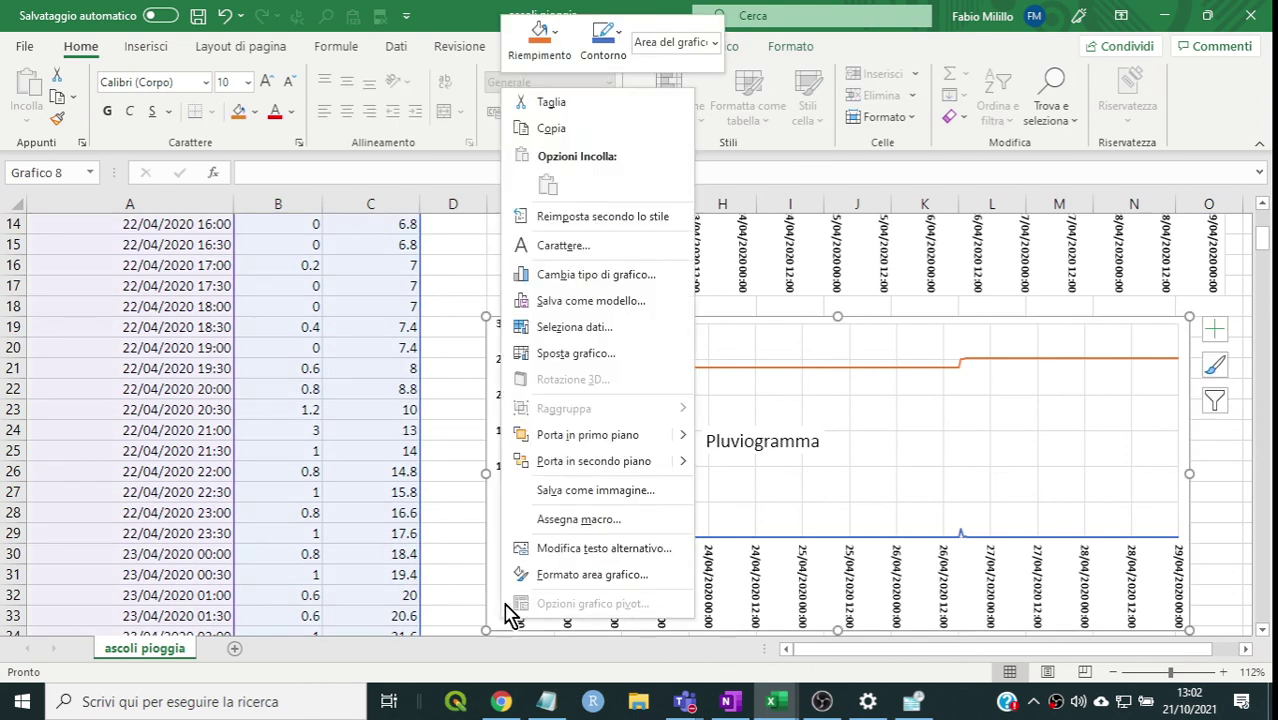
{"action": "left_click", "coordinate": [562, 327]}
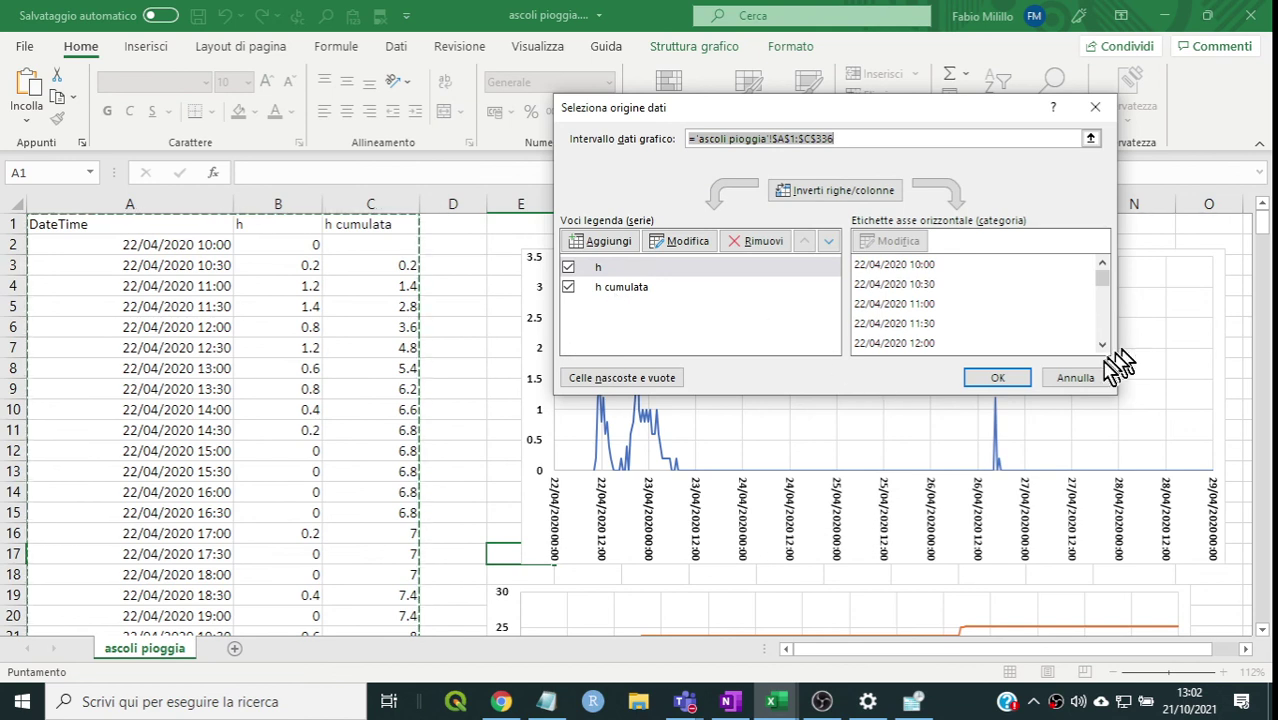
{"action": "left_click", "coordinate": [1076, 378]}
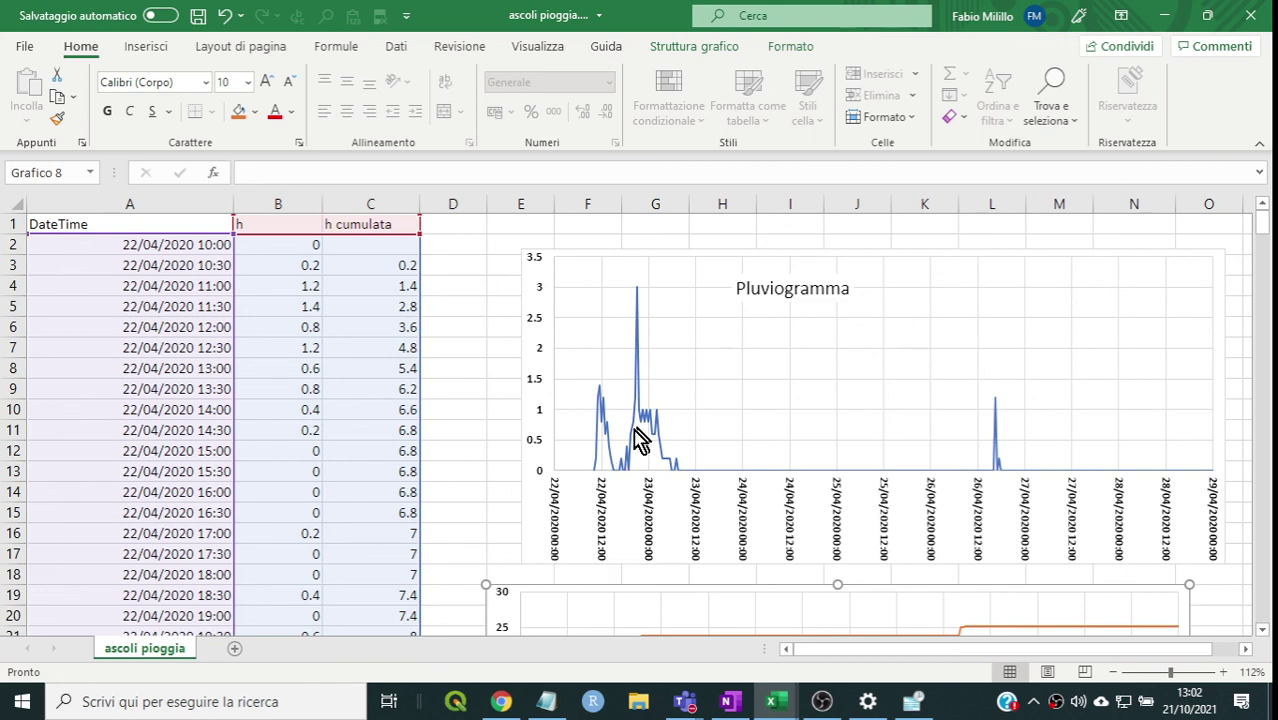
{"action": "scroll", "coordinate": [507, 476], "scroll_direction": "down", "scroll_amount": 1}
{"action": "scroll", "coordinate": [507, 476], "scroll_direction": "down", "scroll_amount": 4}
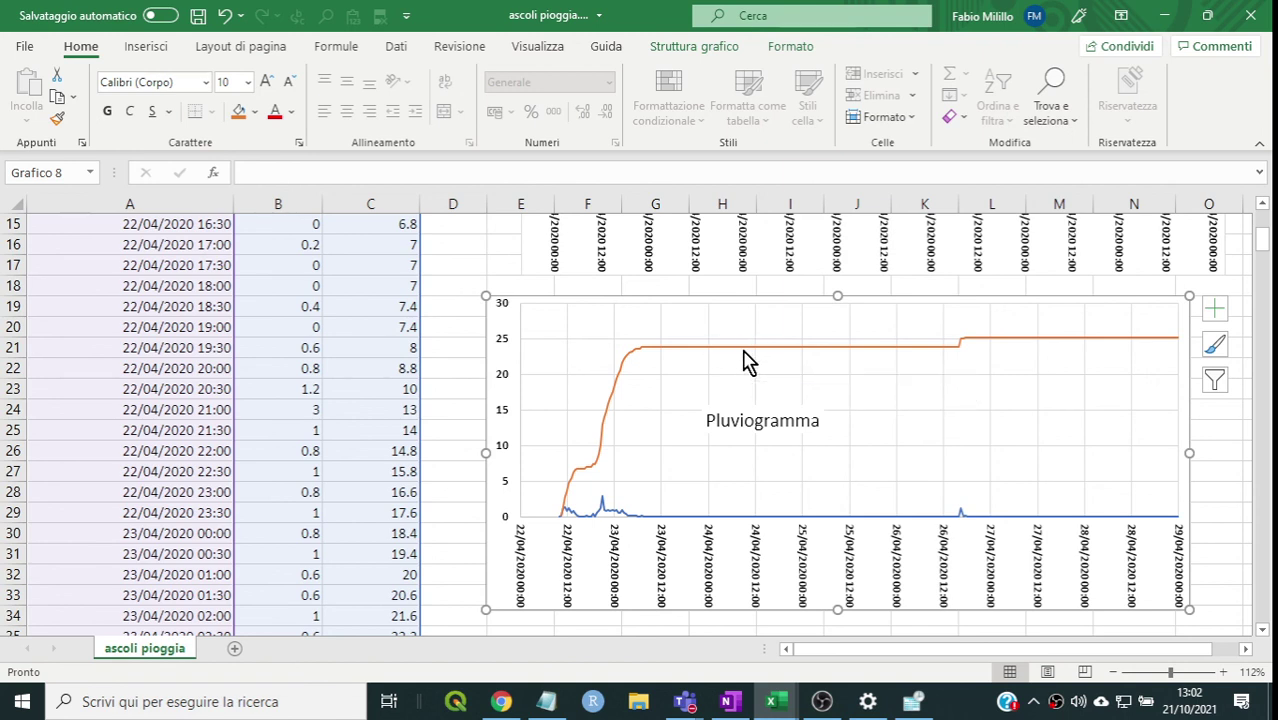
{"action": "mouse_move", "coordinate": [742, 358]}
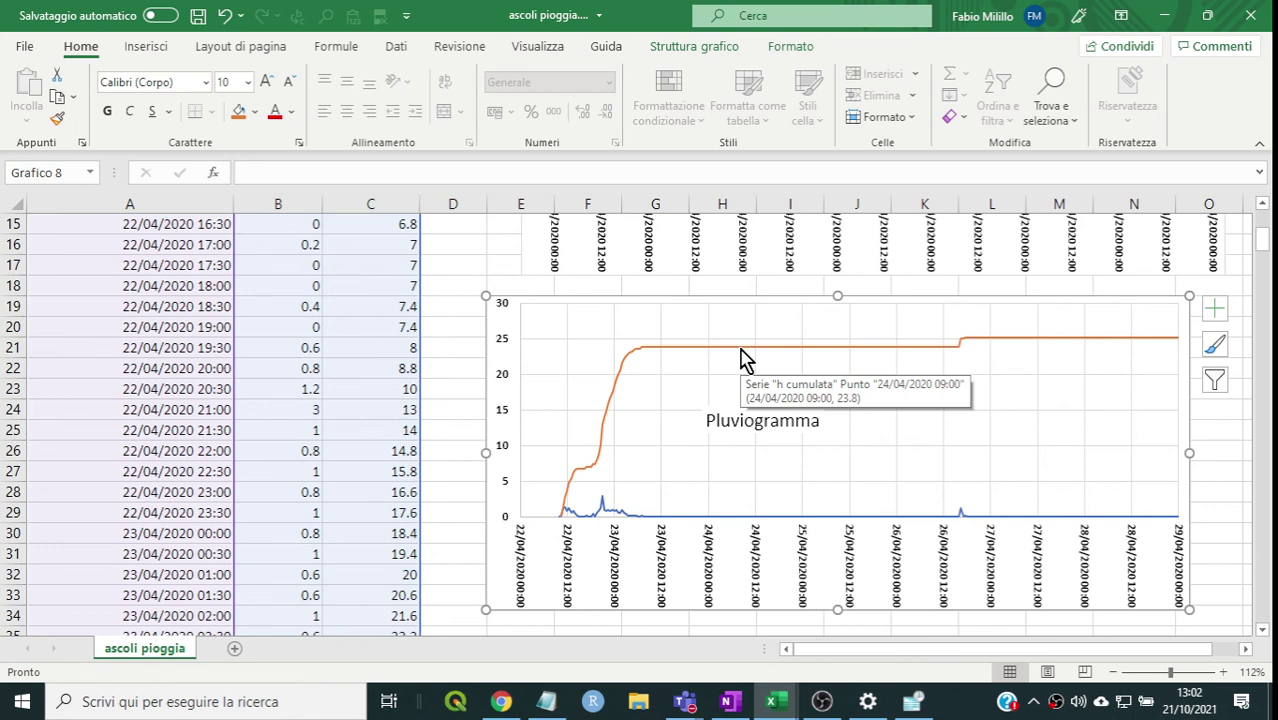
- Set the h cumulata series to plot on the Secondary Axis in Format Data Series
{"action": "right_click", "coordinate": [742, 358]}
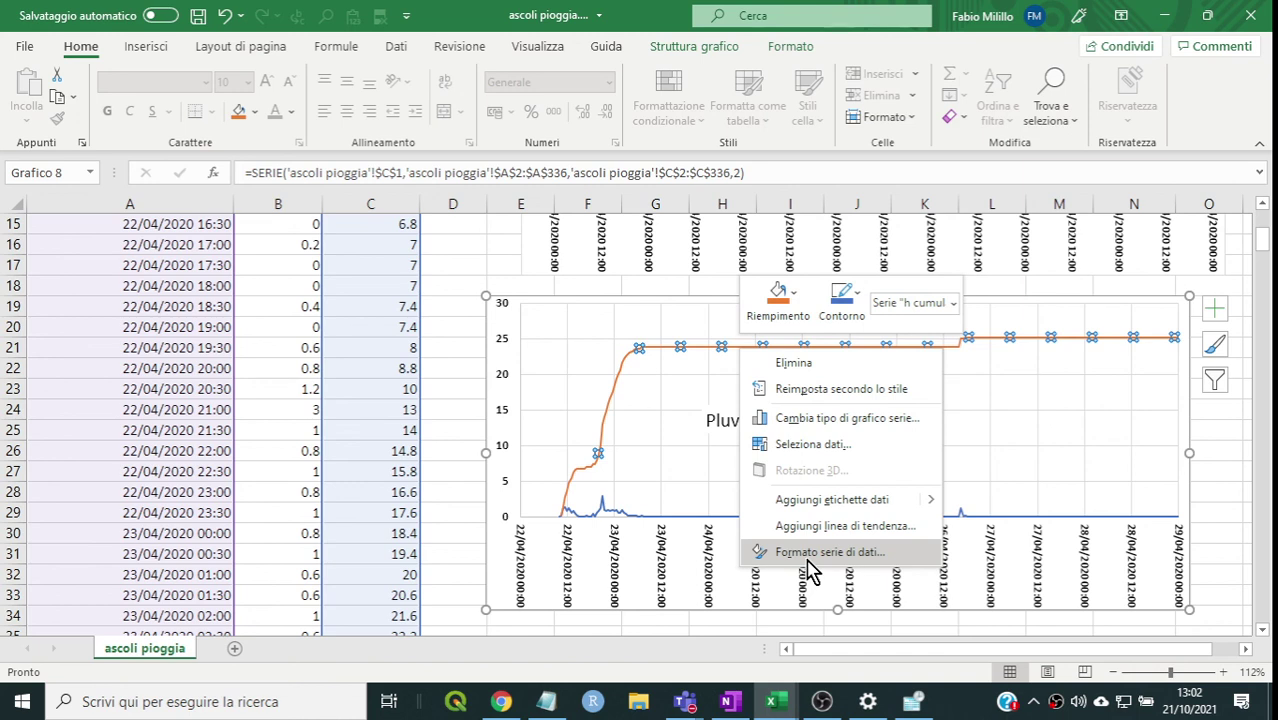
{"action": "left_click", "coordinate": [810, 552]}
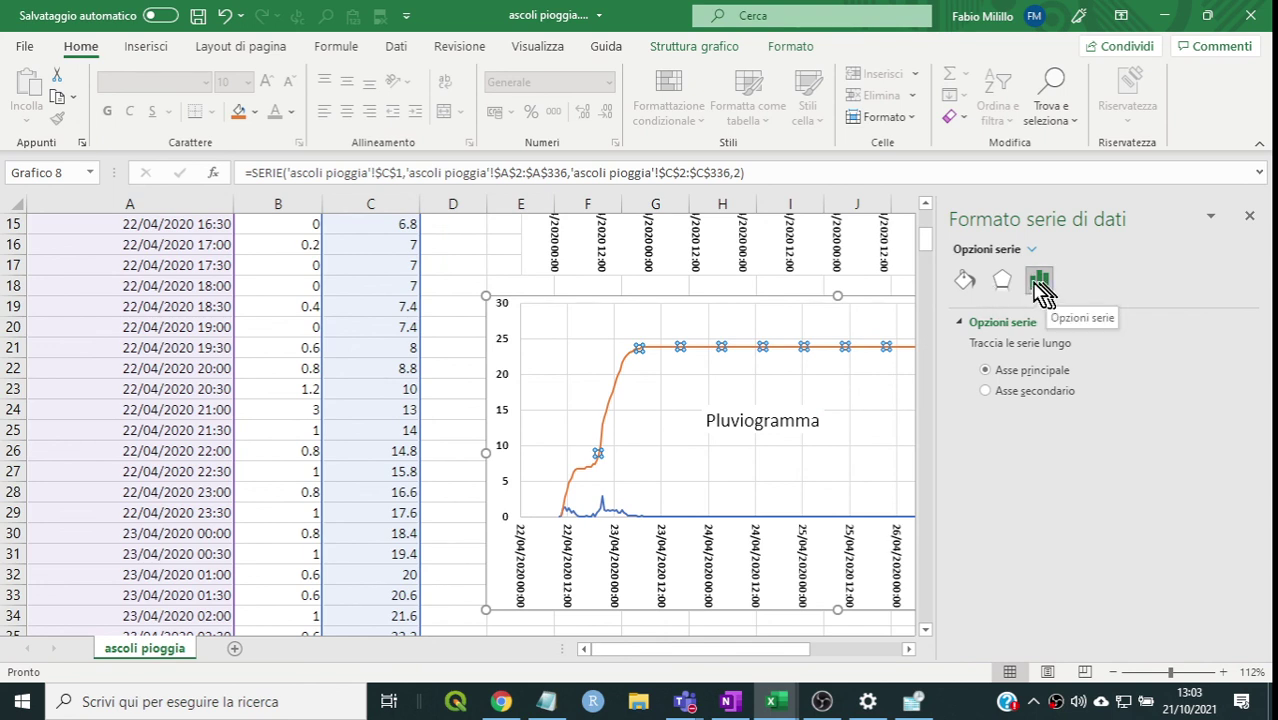
{"action": "left_click", "coordinate": [1044, 284]}
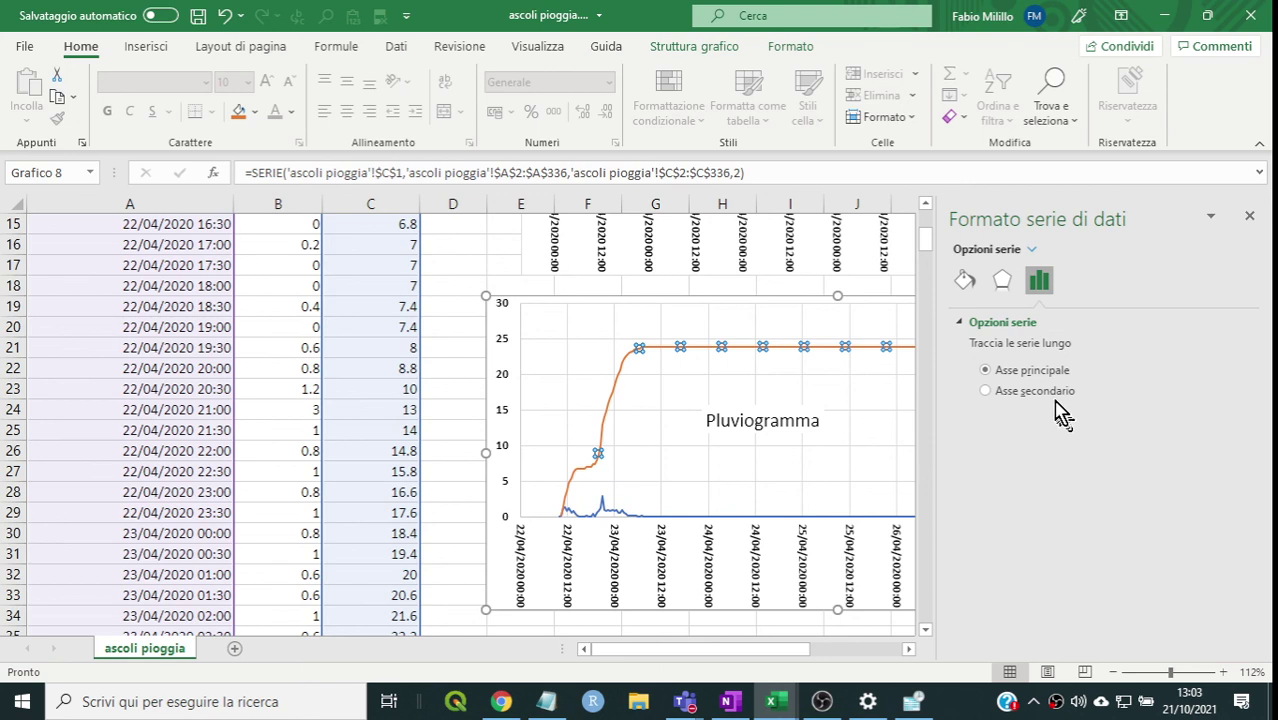
{"action": "left_click", "coordinate": [986, 391]}
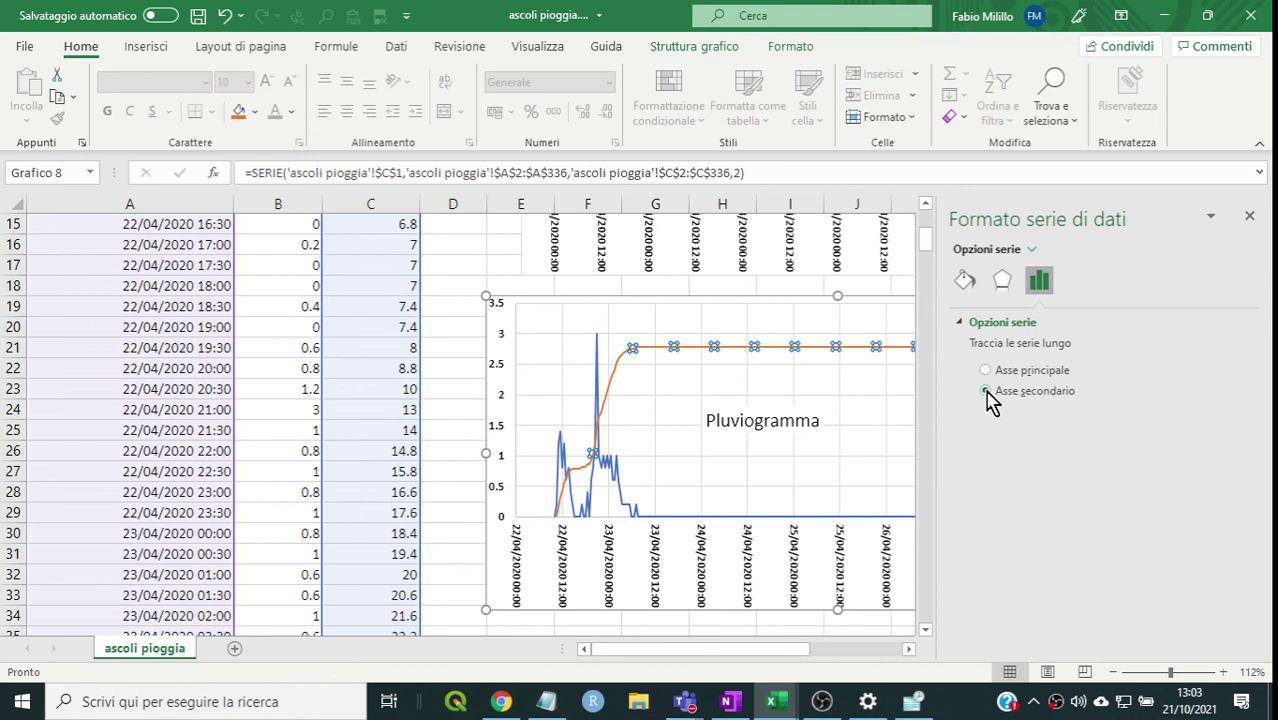
{"action": "left_click", "coordinate": [1250, 219]}
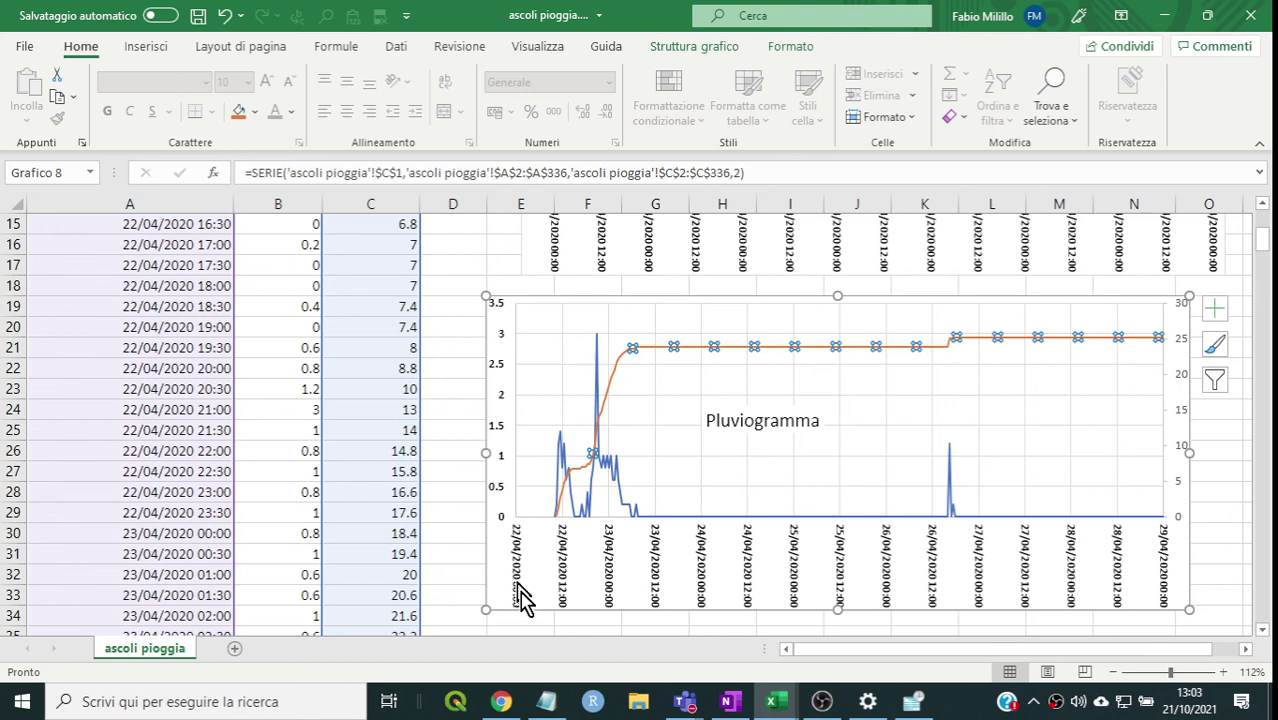
- Drag the Pluviogramma chart's lower-left corner outward to enlarge it
{"action": "left_click", "coordinate": [486, 608]}
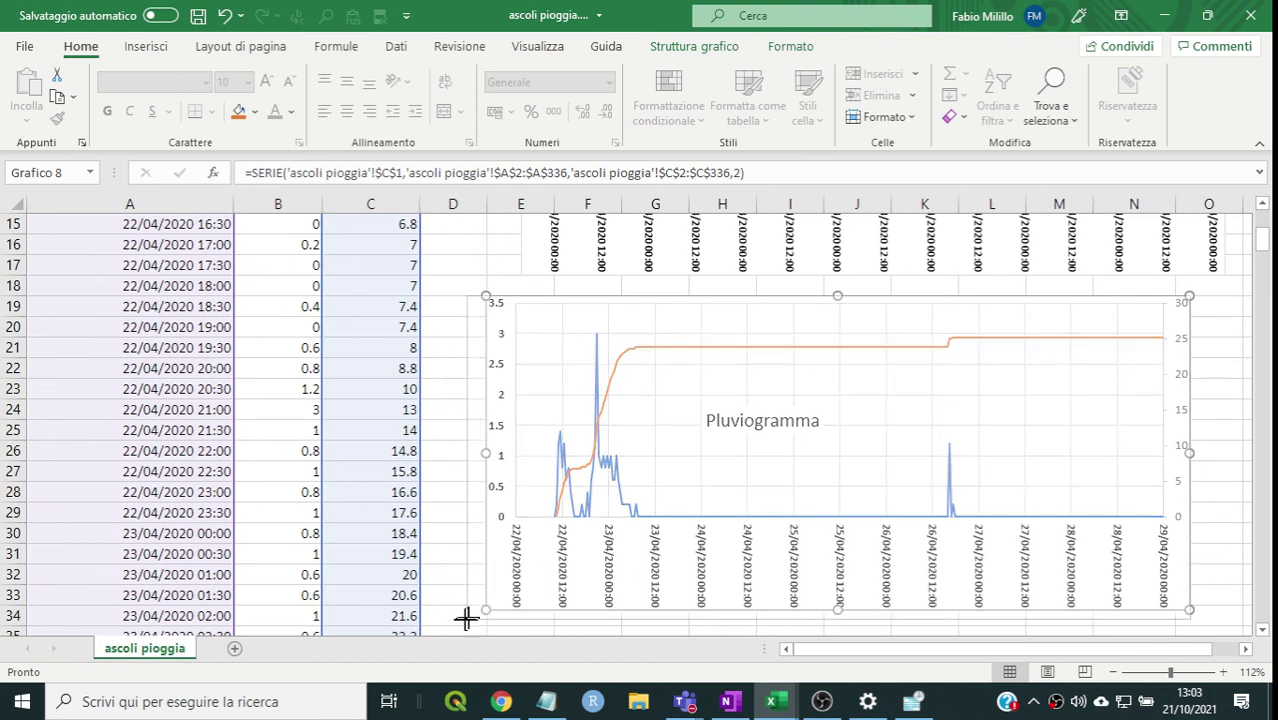
{"action": "left_click_drag", "start_coordinate": [466, 618], "coordinate": [440, 622]}
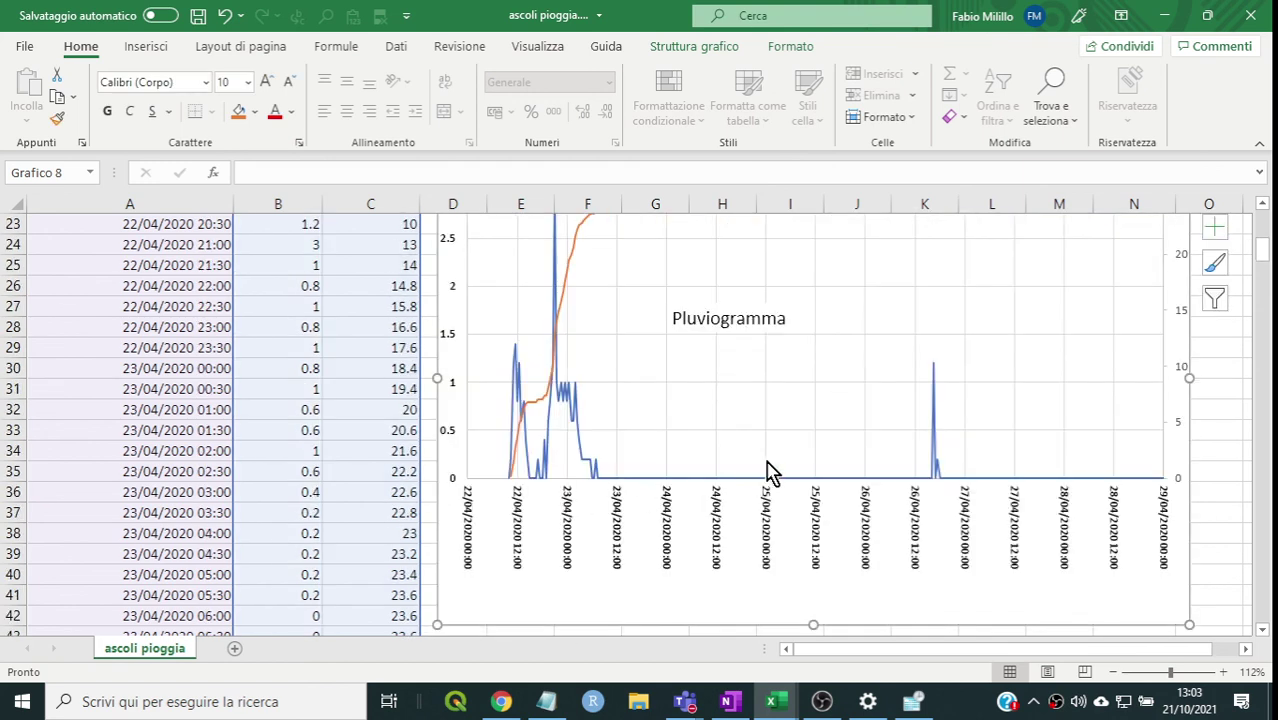
{"action": "scroll", "coordinate": [768, 470], "scroll_direction": "up", "scroll_amount": 1}
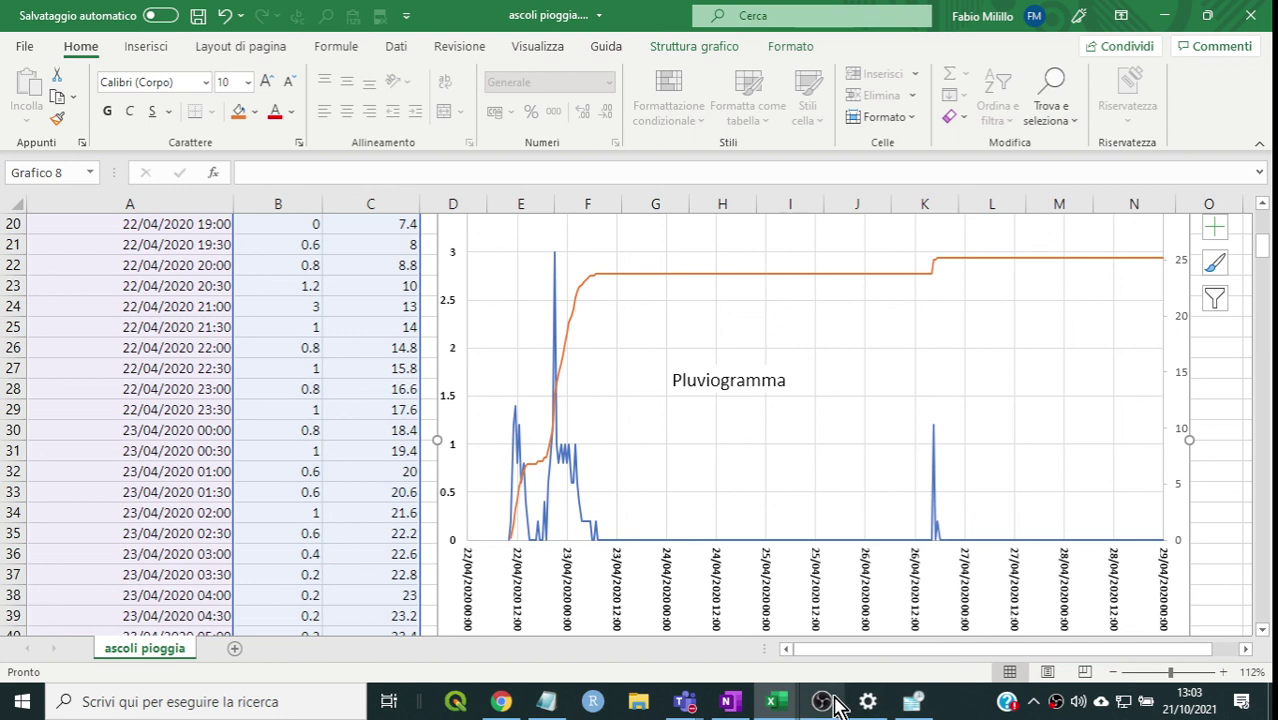
{"action": "mouse_move", "coordinate": [828, 706]}
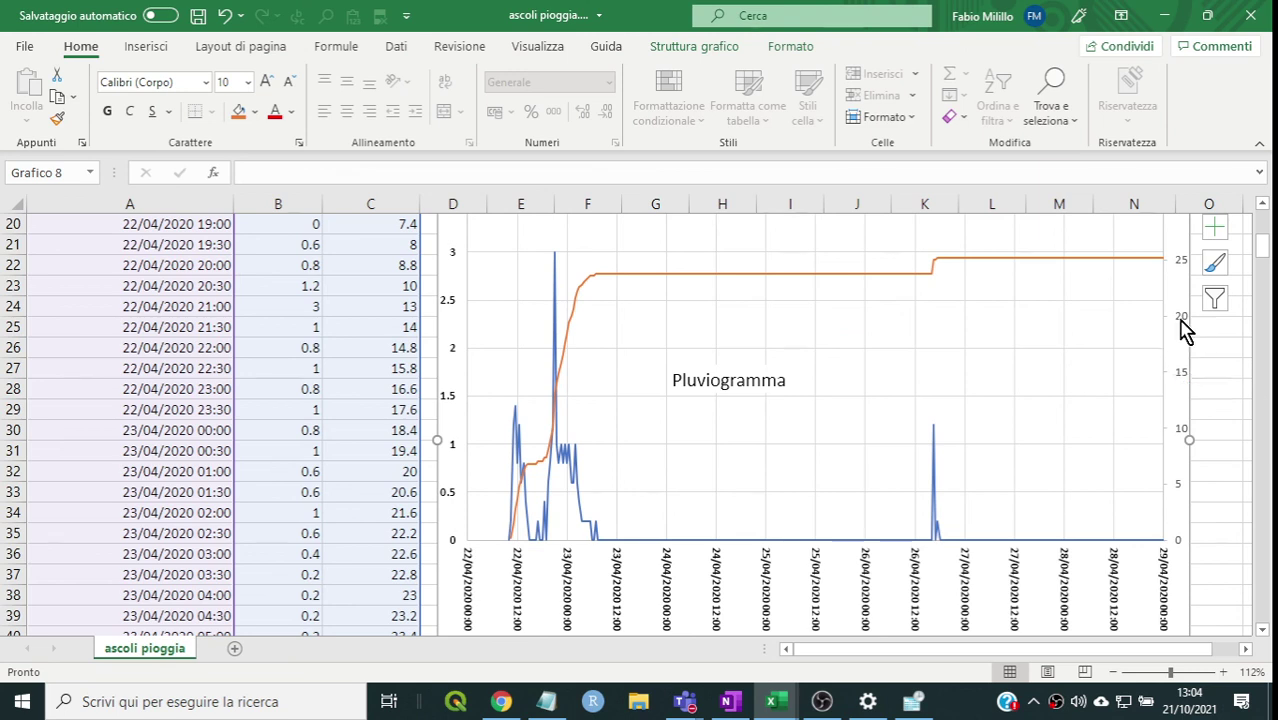
- Make the secondary axis labels bold with Automatic colour and stretch the chart left to column A
{"action": "right_click", "coordinate": [1180, 318]}
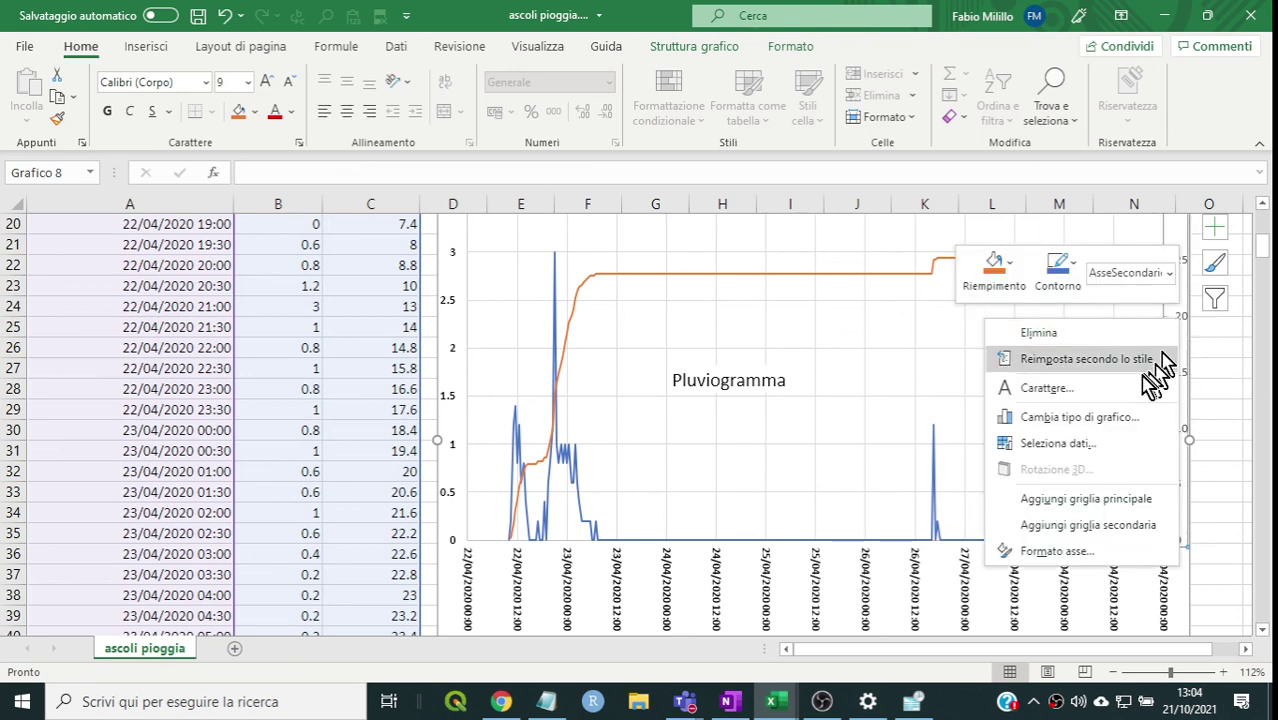
{"action": "left_click", "coordinate": [1130, 393]}
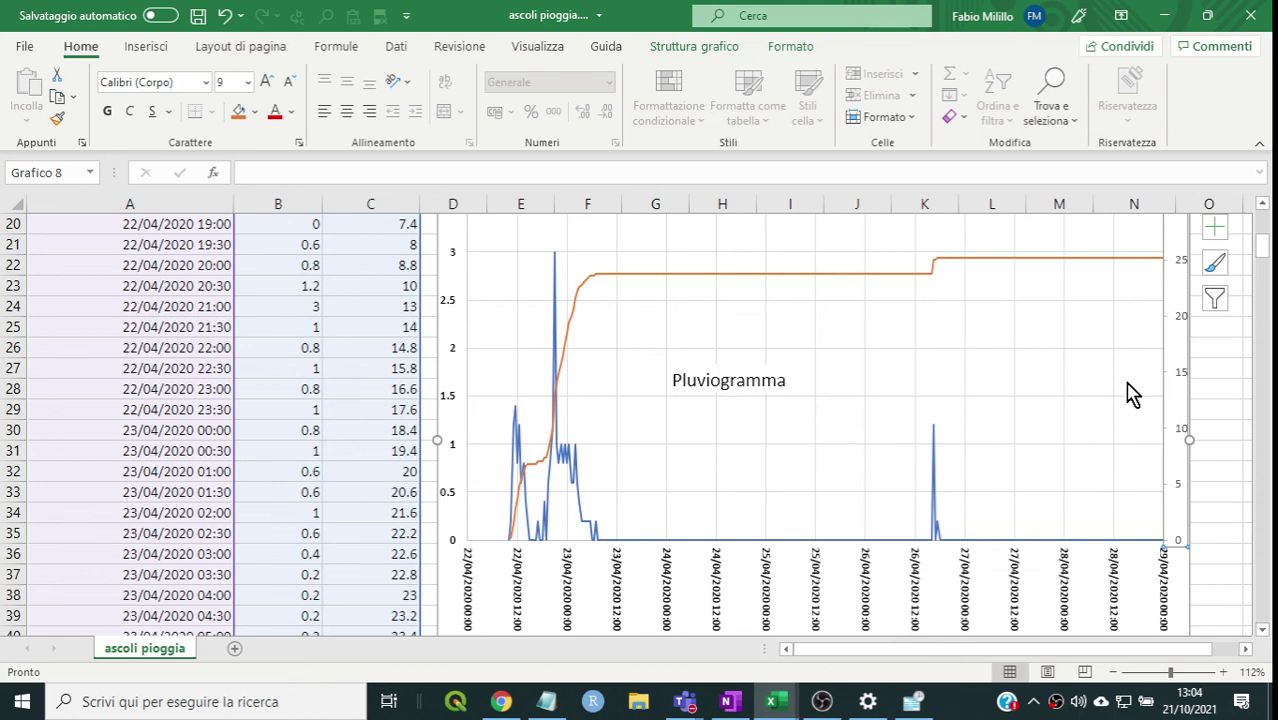
{"action": "left_click", "coordinate": [507, 322]}
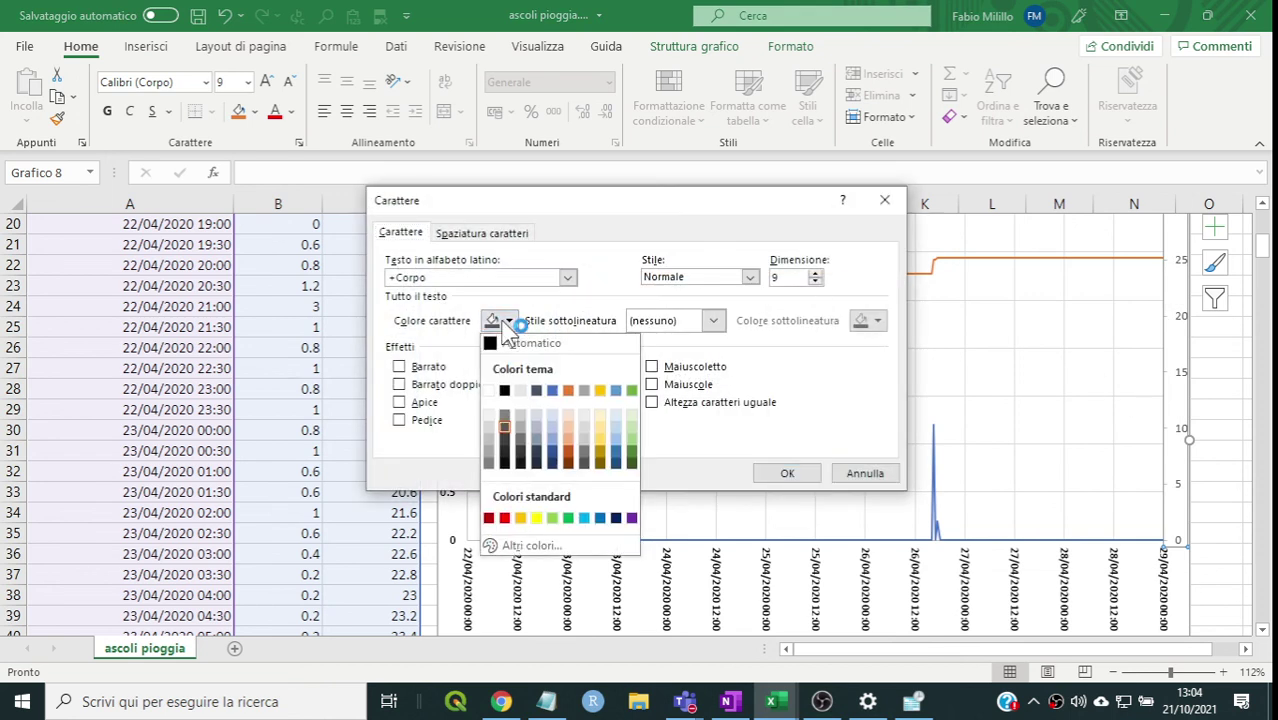
{"action": "left_click", "coordinate": [502, 341]}
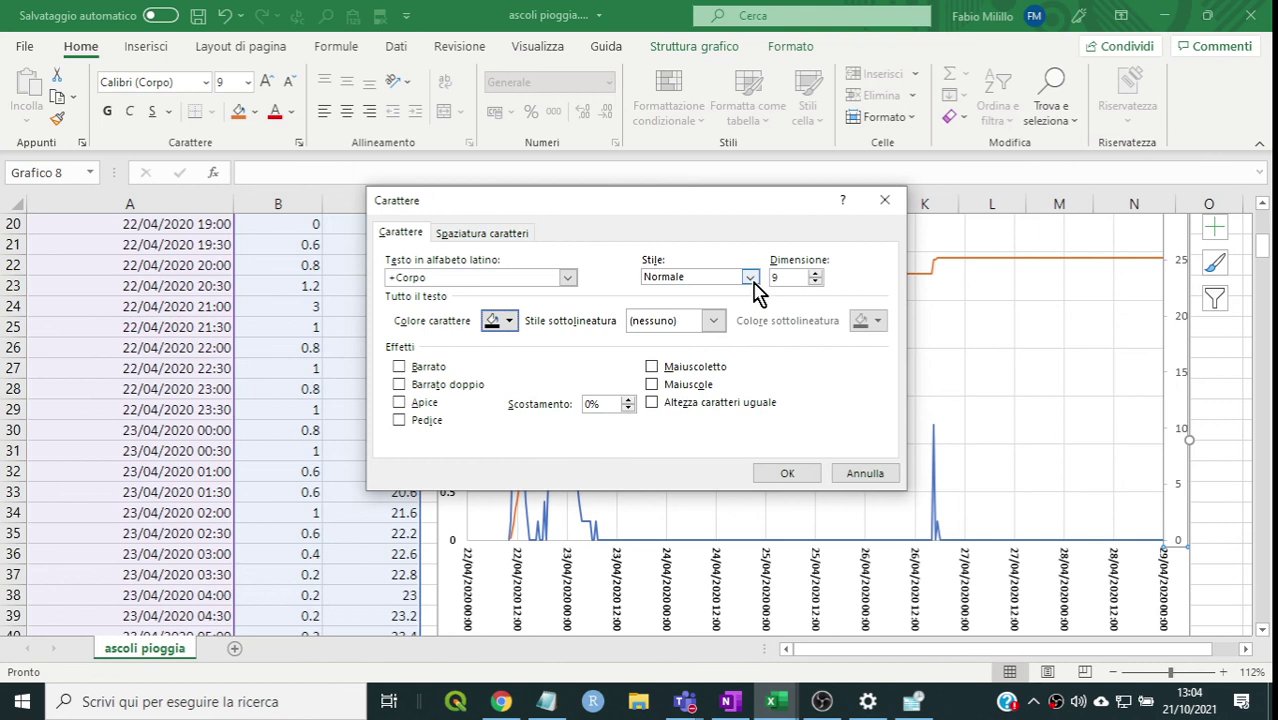
{"action": "left_click", "coordinate": [750, 279]}
{"action": "left_click", "coordinate": [713, 331]}
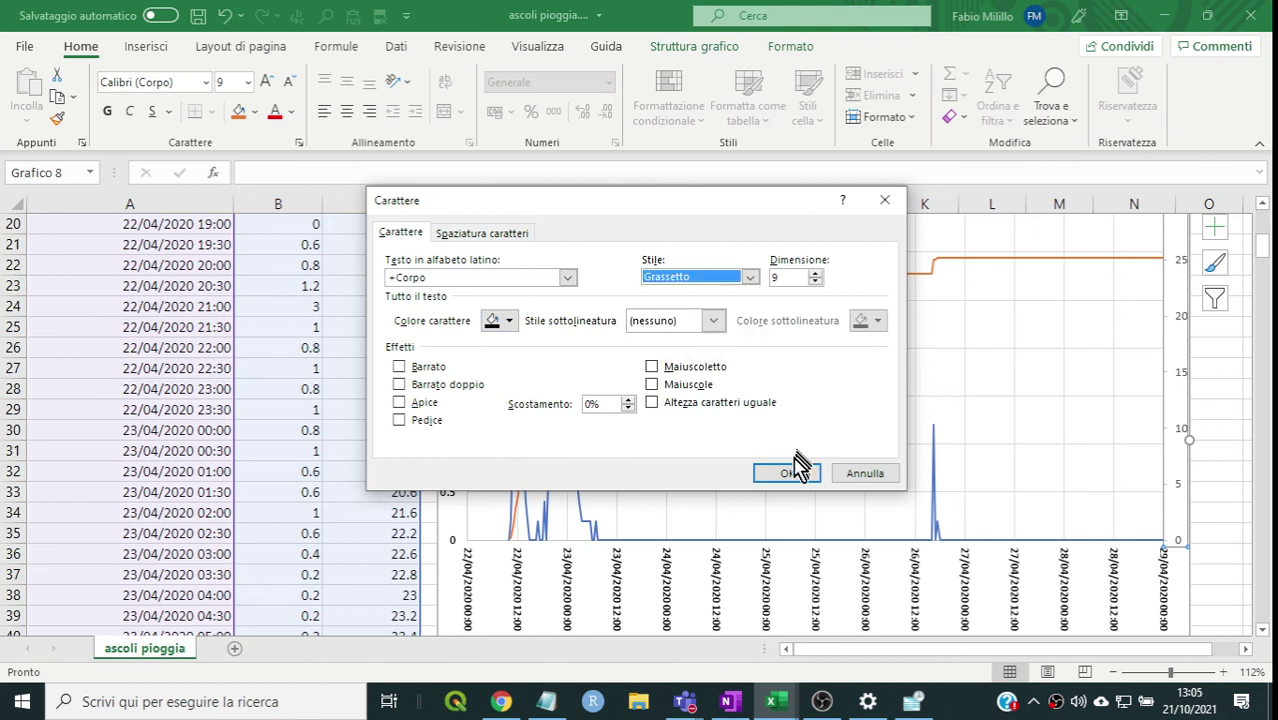
{"action": "left_click", "coordinate": [791, 472]}
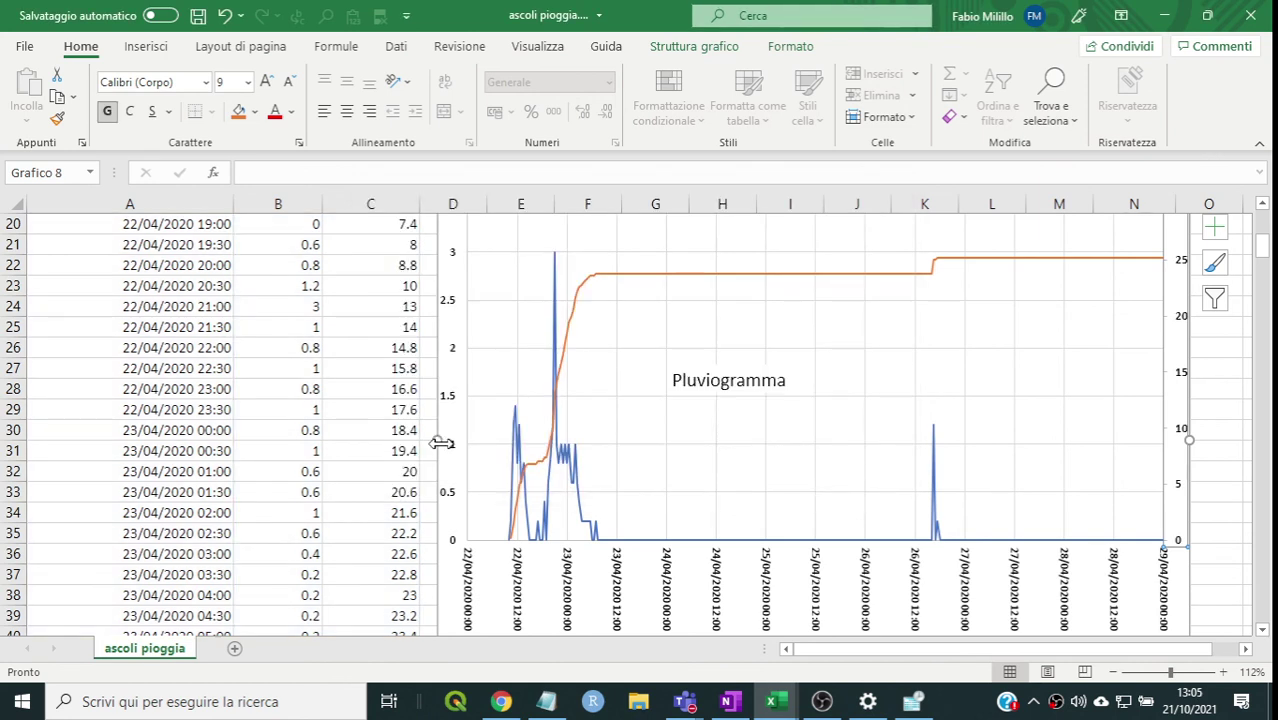
{"action": "mouse_move", "coordinate": [436, 440]}
{"action": "left_mouse_down"}
{"action": "mouse_move", "coordinate": [296, 466]}
{"action": "mouse_move", "coordinate": [92, 471]}
{"action": "left_mouse_up"}
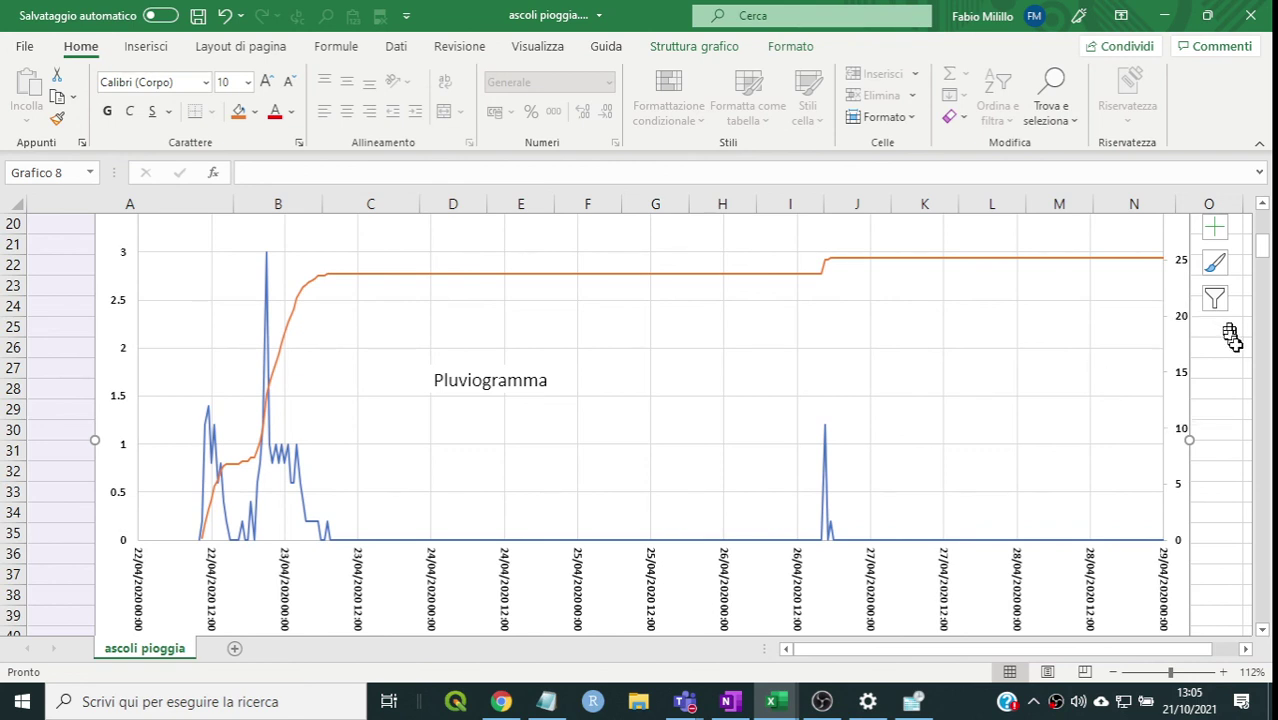
- Drag the chart's top edge down so it starts around row 21
{"action": "scroll", "coordinate": [1227, 369], "scroll_direction": "up", "scroll_amount": 2}
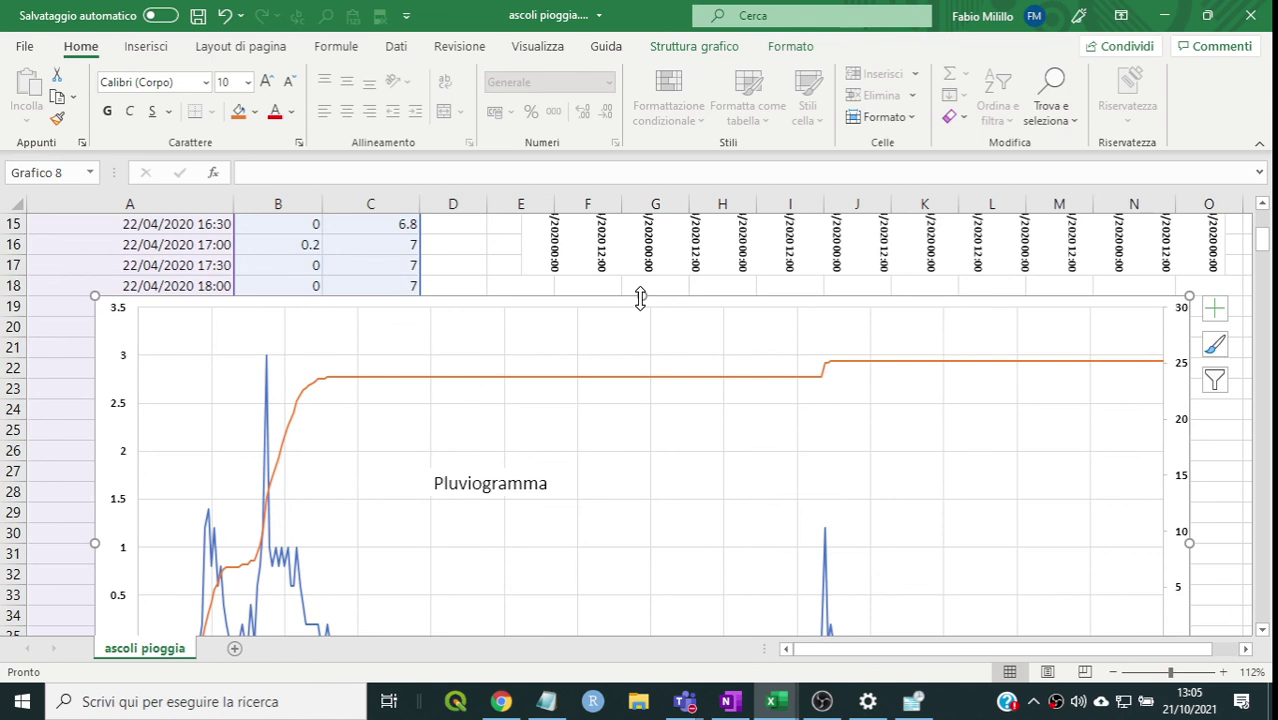
{"action": "left_click_drag", "start_coordinate": [640, 298], "coordinate": [641, 352]}
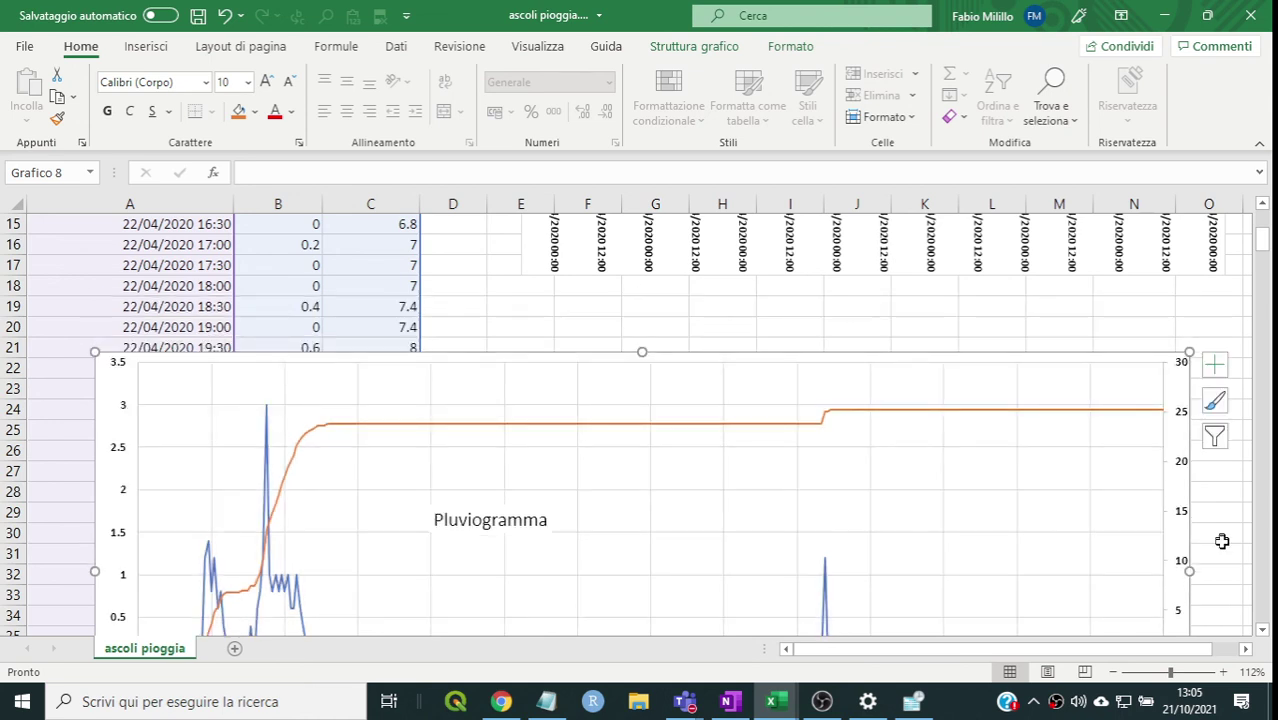
{"action": "scroll", "coordinate": [1222, 541], "scroll_direction": "down", "scroll_amount": 3}
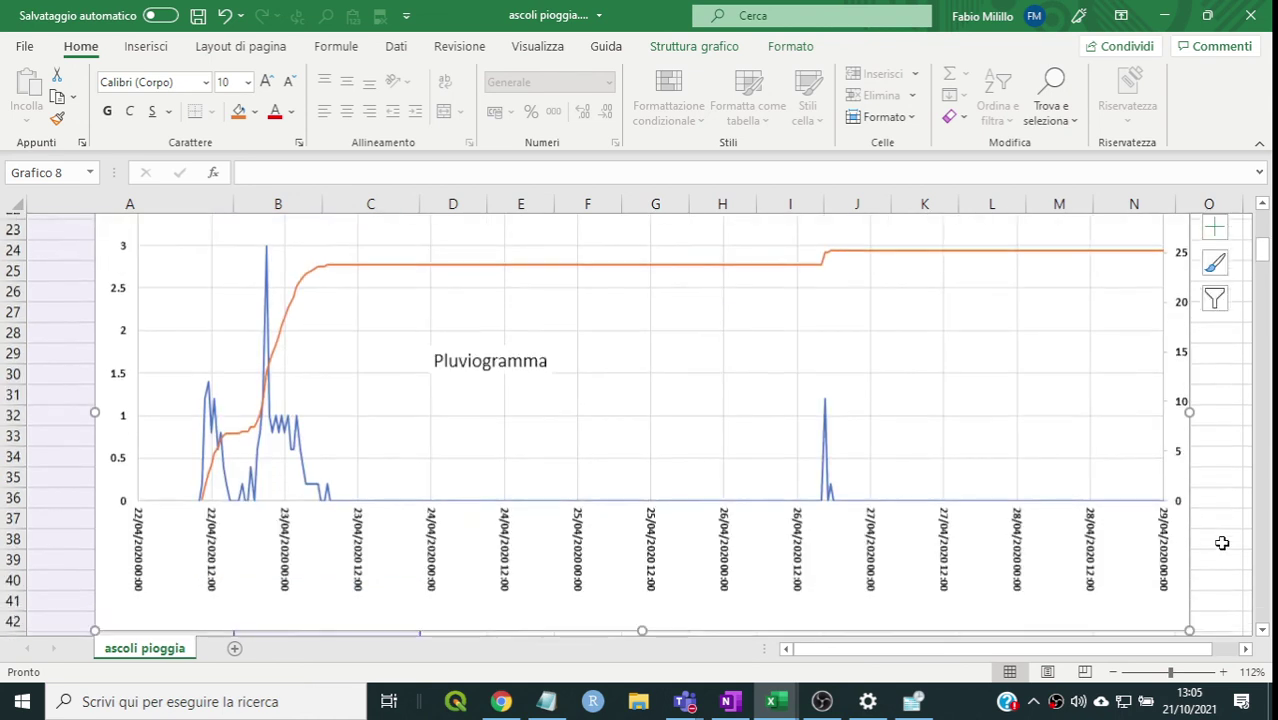
{"action": "scroll", "coordinate": [1222, 543], "scroll_direction": "up", "scroll_amount": 1}
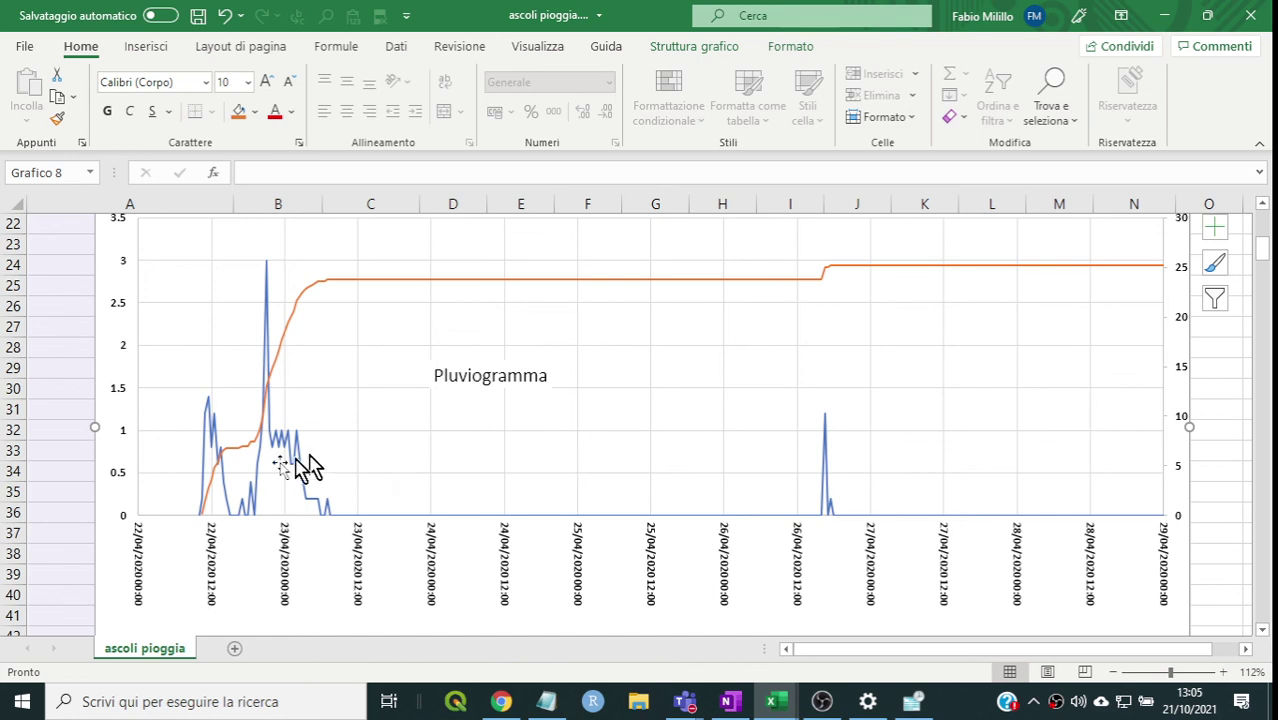
{"action": "mouse_move", "coordinate": [240, 517]}
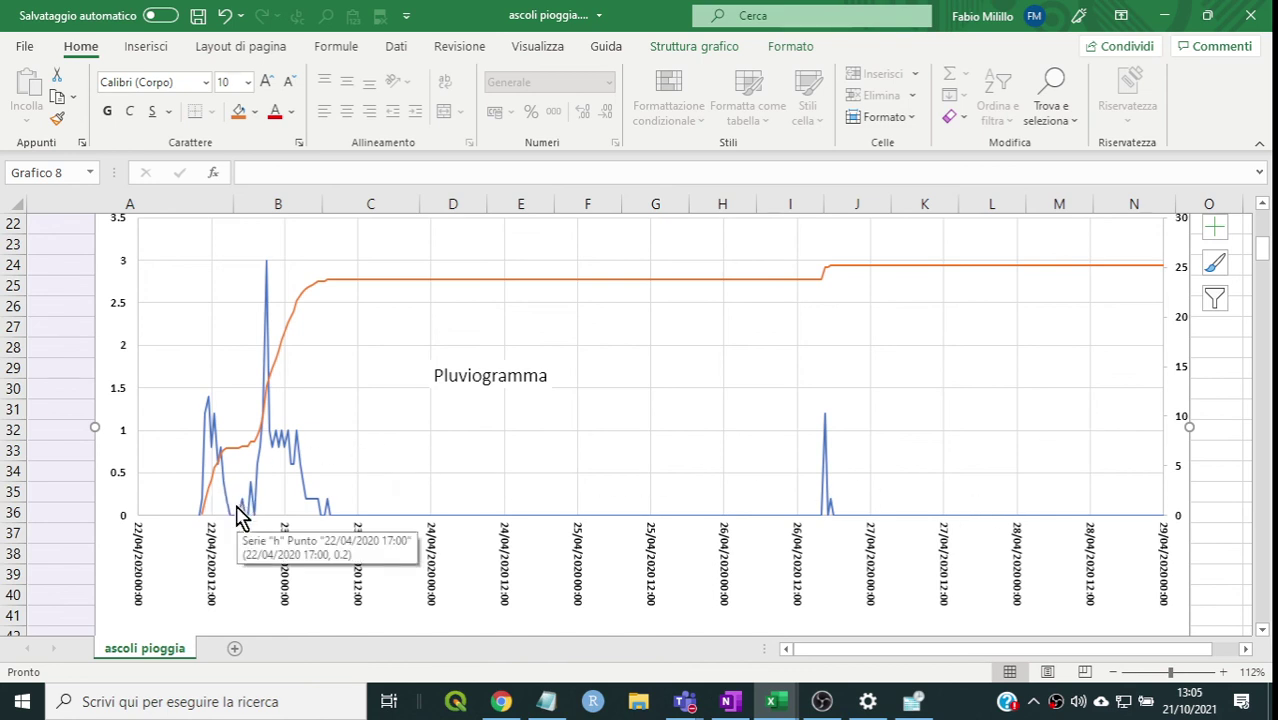
{"action": "mouse_move", "coordinate": [201, 489]}
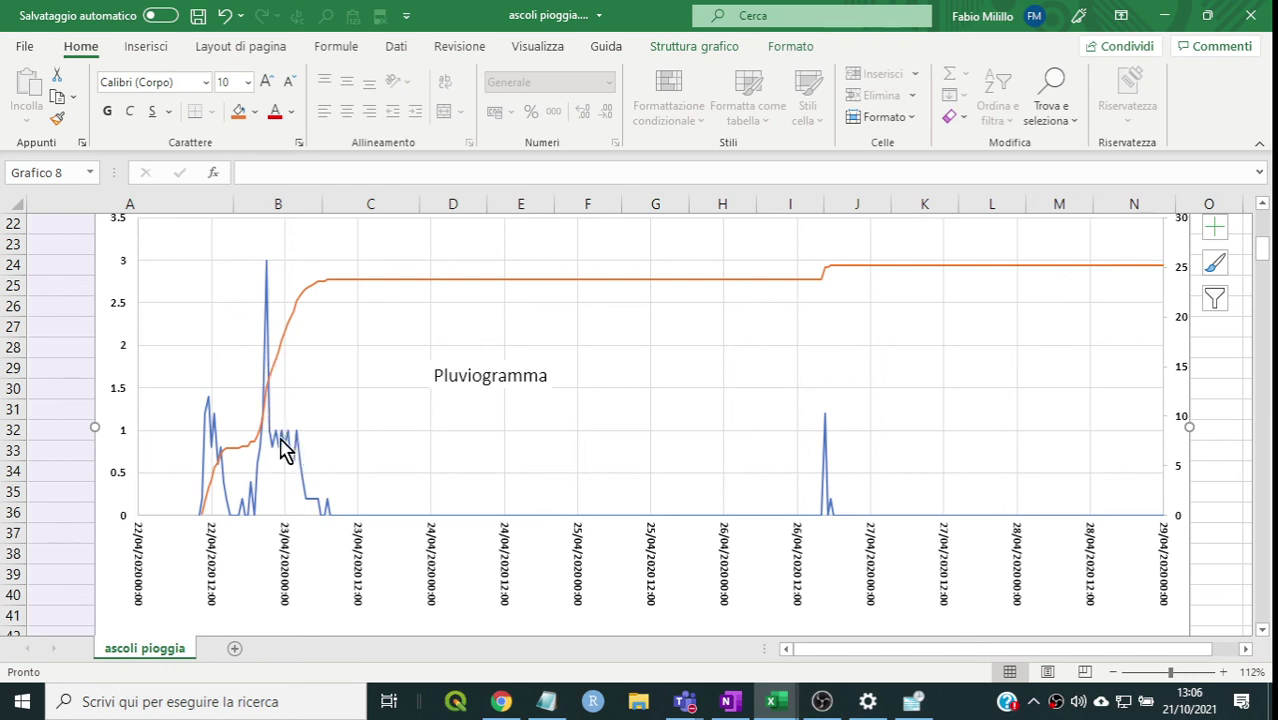
{"action": "mouse_move", "coordinate": [281, 448]}
{"action": "mouse_move", "coordinate": [291, 476]}
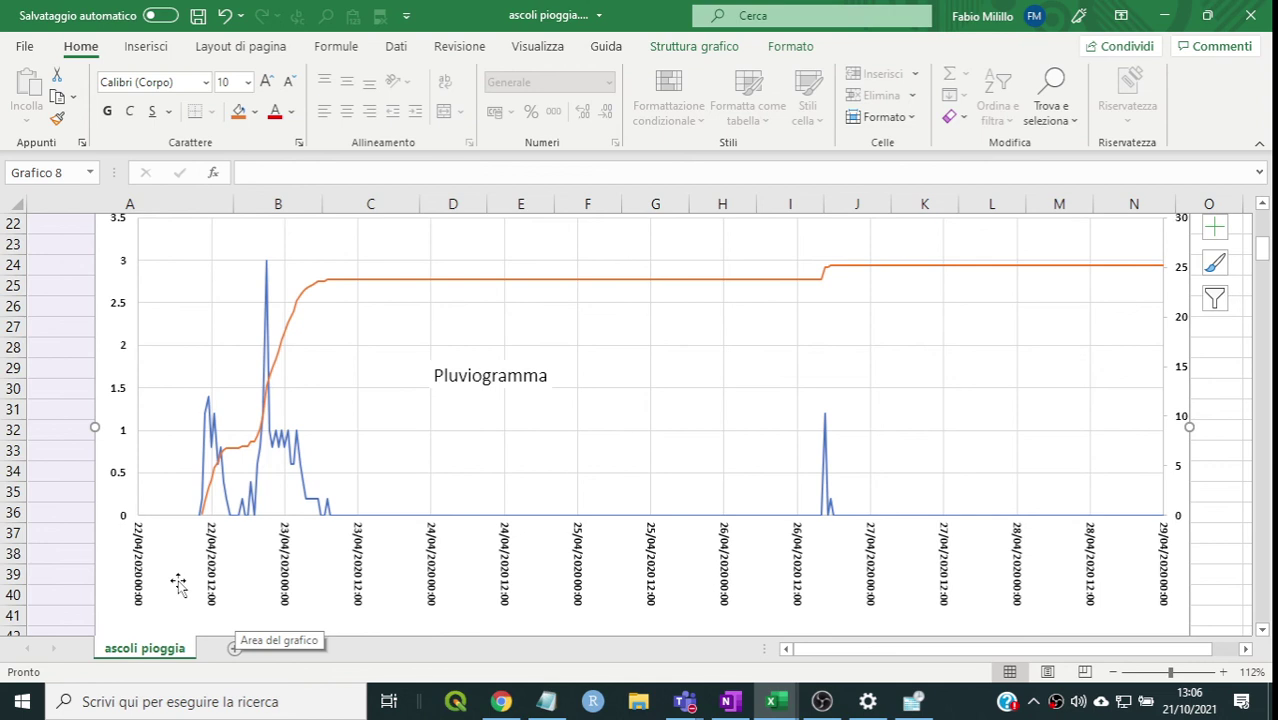
{"action": "scroll", "coordinate": [178, 585], "scroll_direction": "up", "scroll_amount": 1}
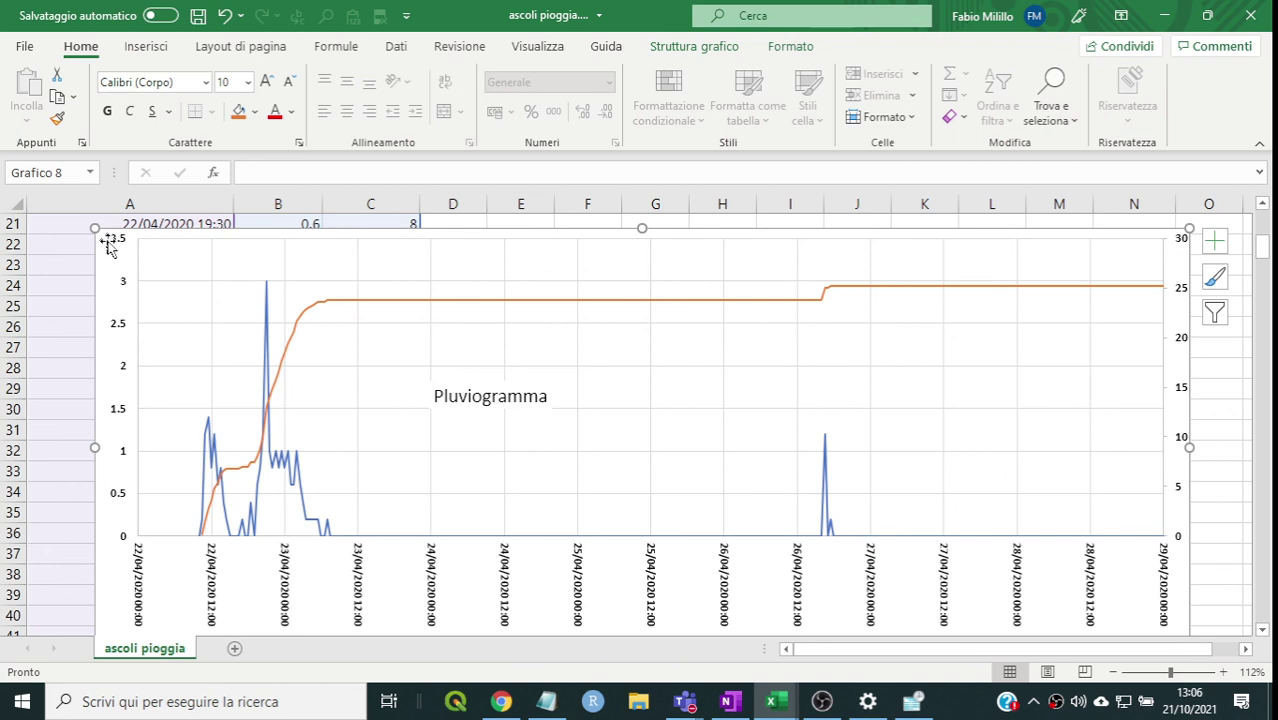
{"action": "left_click", "coordinate": [250, 290]}
{"action": "mouse_move", "coordinate": [263, 291]}
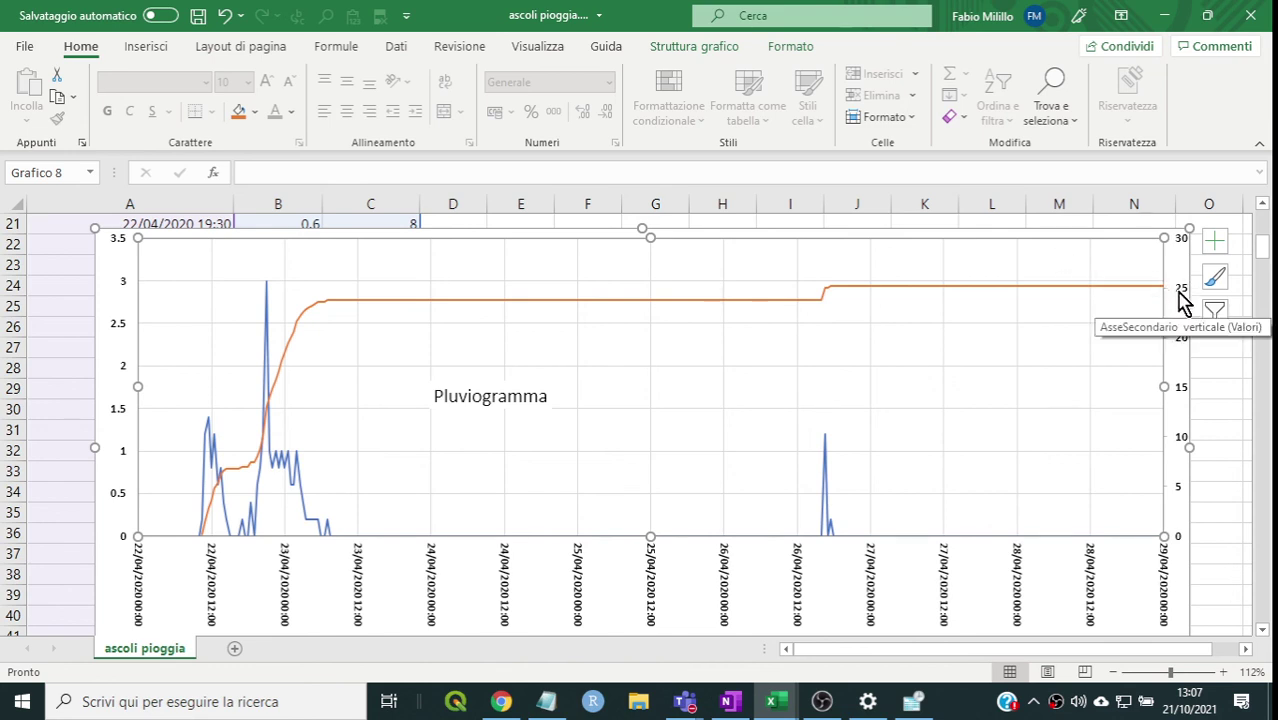
- Change the secondary vertical axis Massimo from 30 to 25 in Formato asse, then close the pane
{"action": "right_click", "coordinate": [1183, 300]}
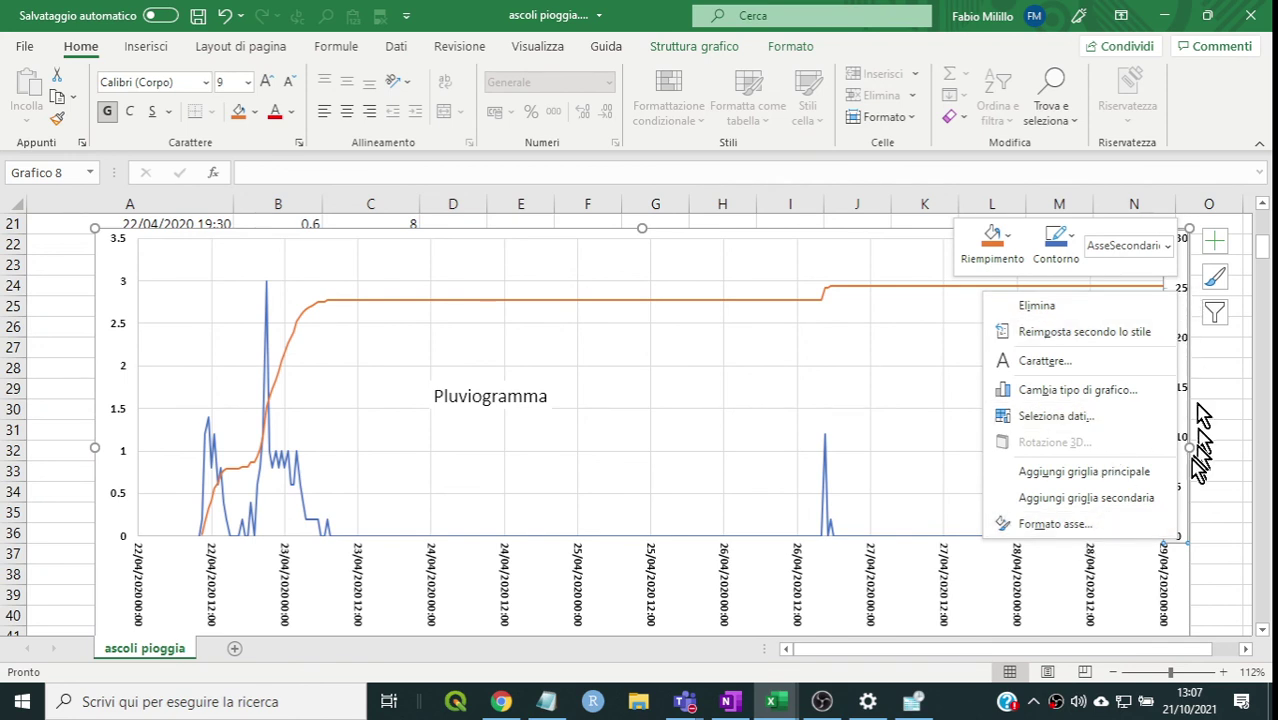
{"action": "left_click", "coordinate": [1082, 524]}
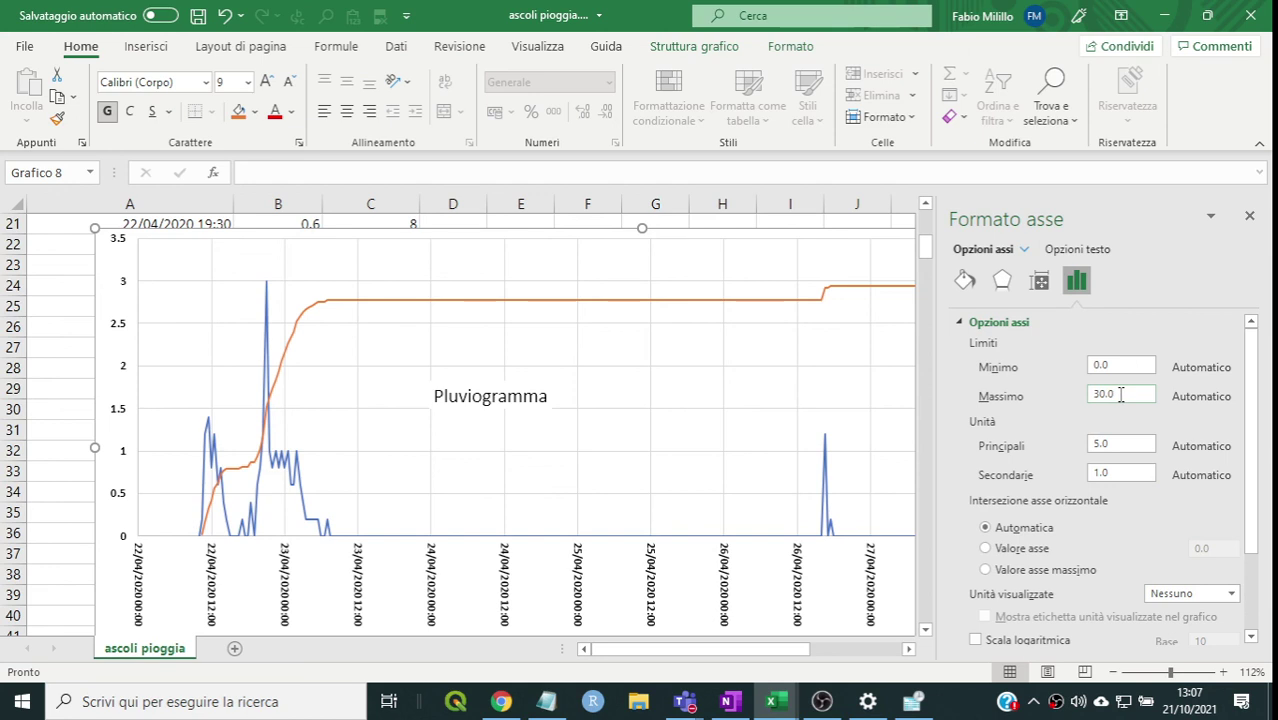
{"action": "left_click_drag", "start_coordinate": [1121, 395], "coordinate": [1092, 397]}
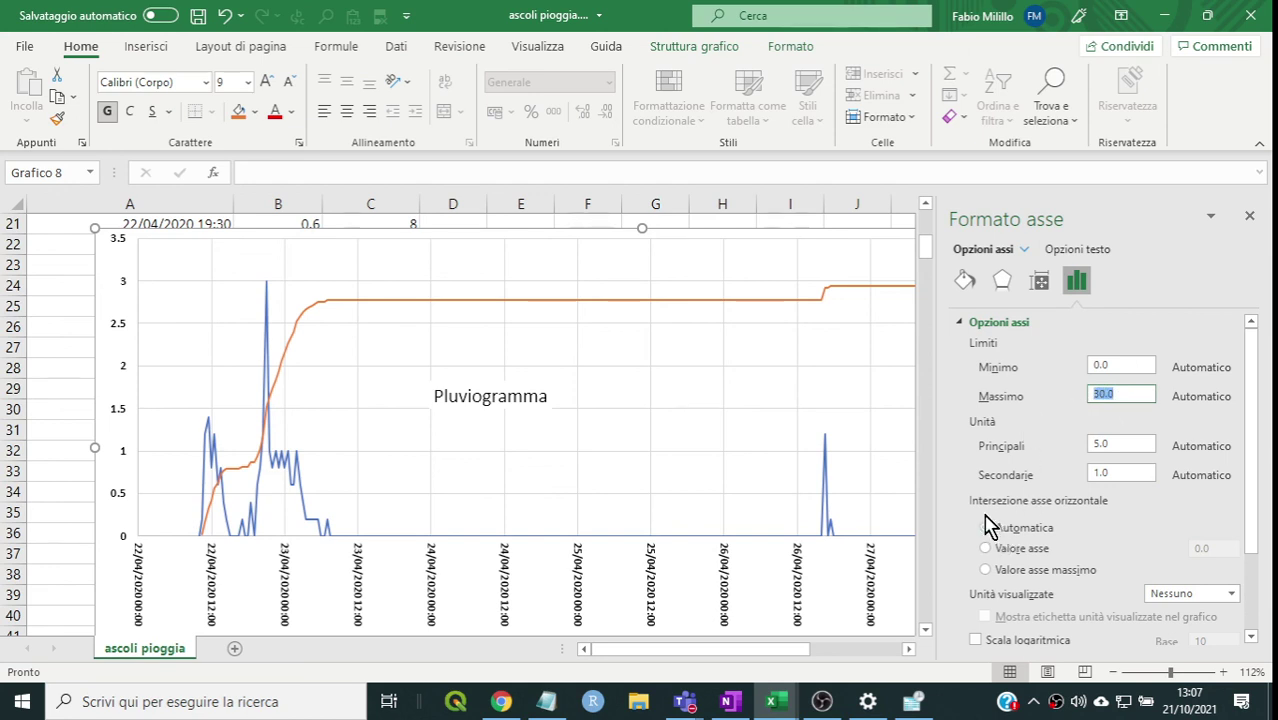
{"action": "type", "text": "25"}
{"action": "key", "text": "Return"}
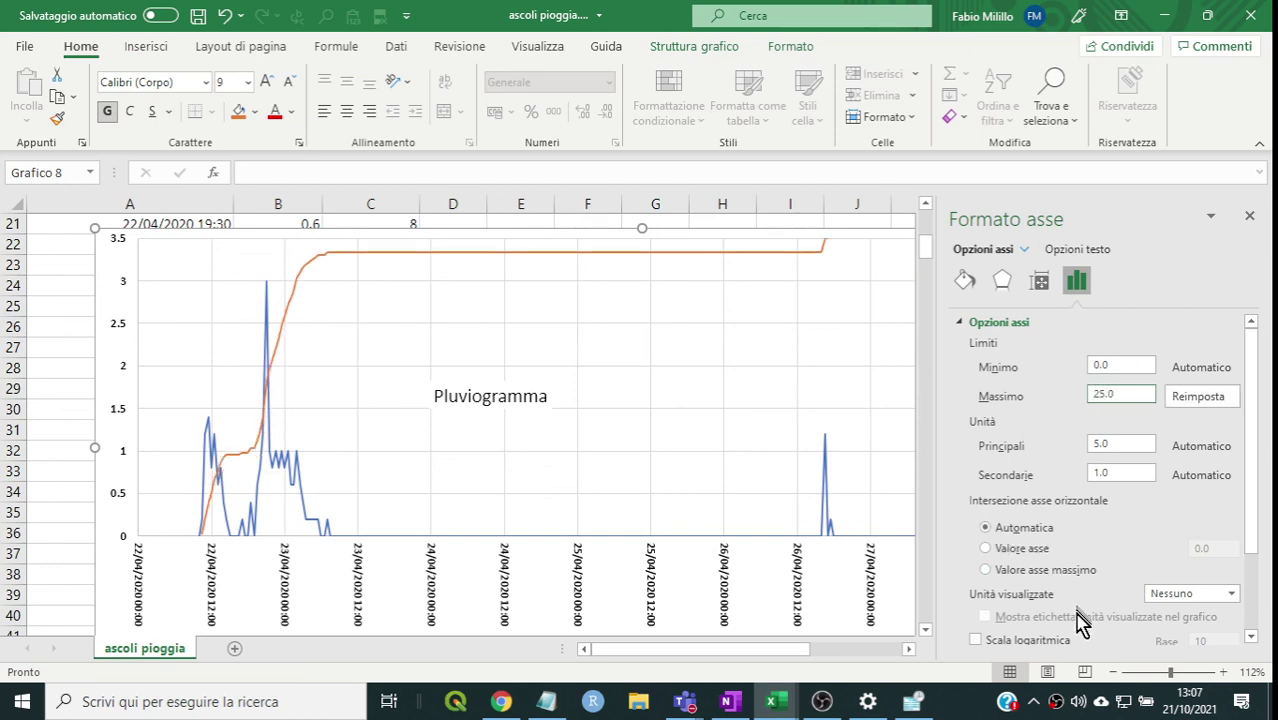
{"action": "left_click", "coordinate": [1249, 216]}
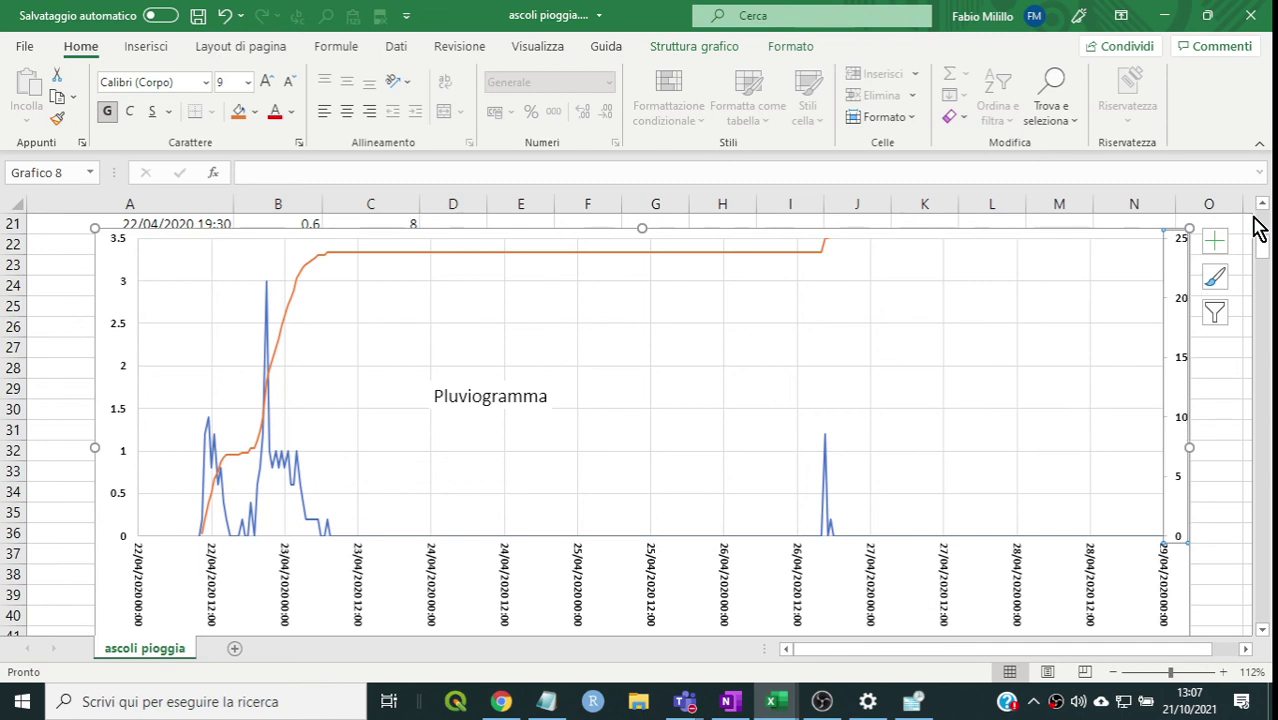
{"action": "scroll", "coordinate": [1075, 374], "scroll_direction": "up", "scroll_amount": 1}
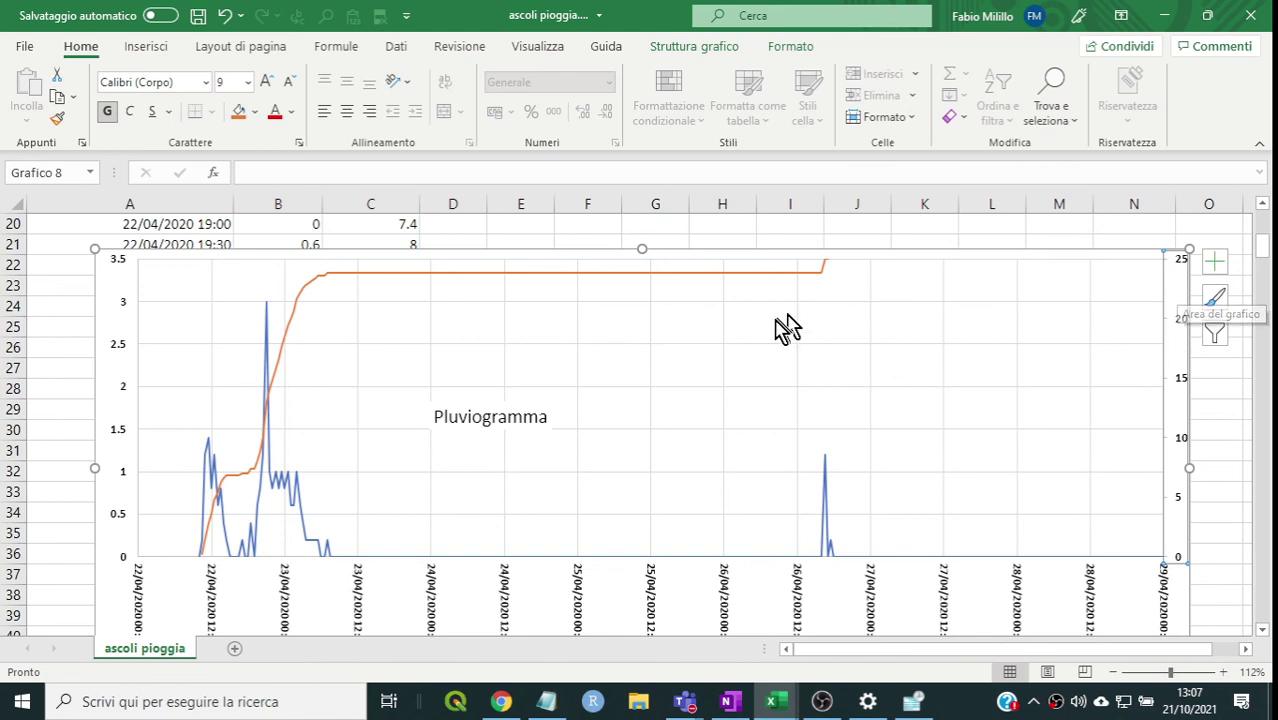
- Set the secondary vertical axis maximum to 26
{"action": "right_click", "coordinate": [1184, 330]}
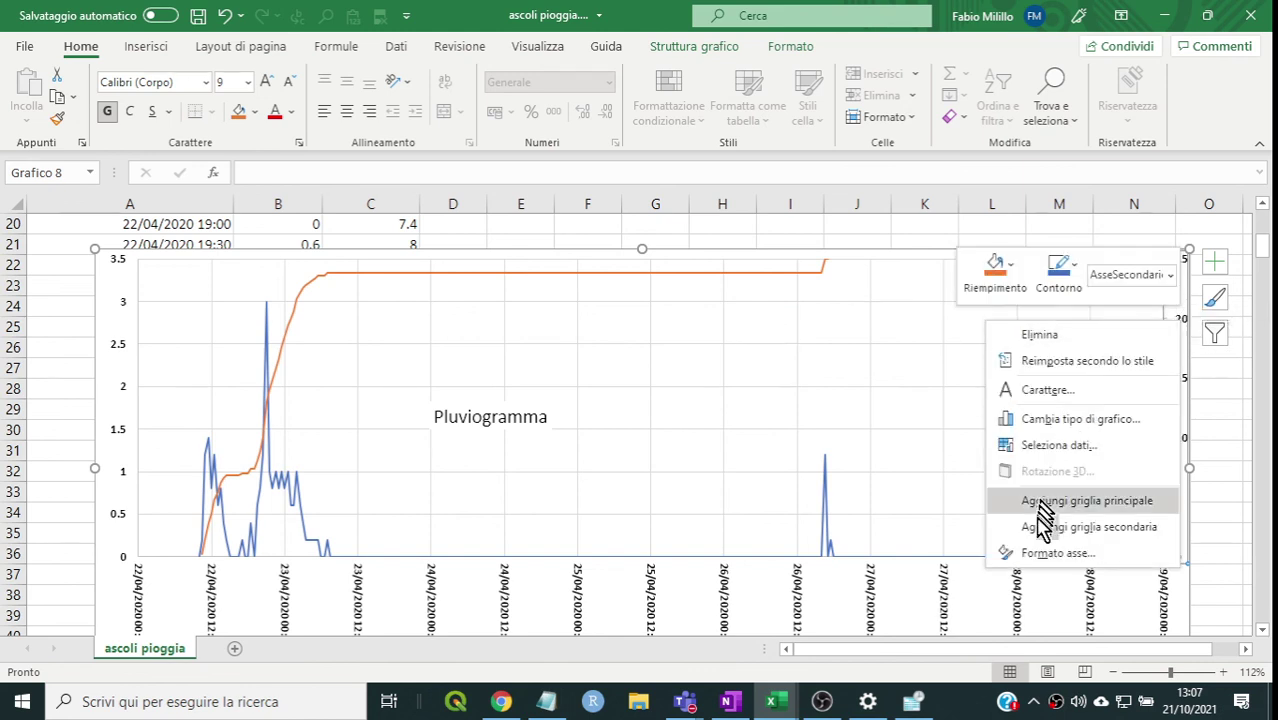
{"action": "left_click", "coordinate": [1050, 553]}
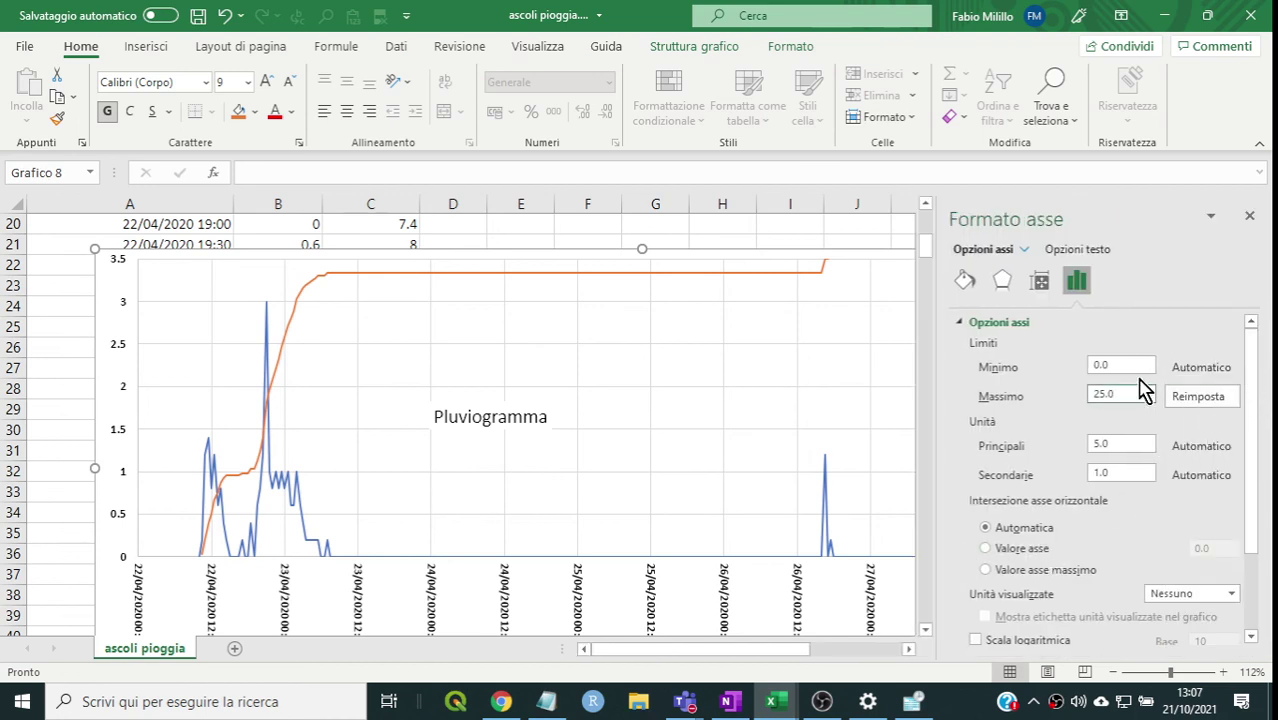
{"action": "double_click", "coordinate": [1140, 394]}
{"action": "type", "text": "26"}
{"action": "key", "text": "Return"}
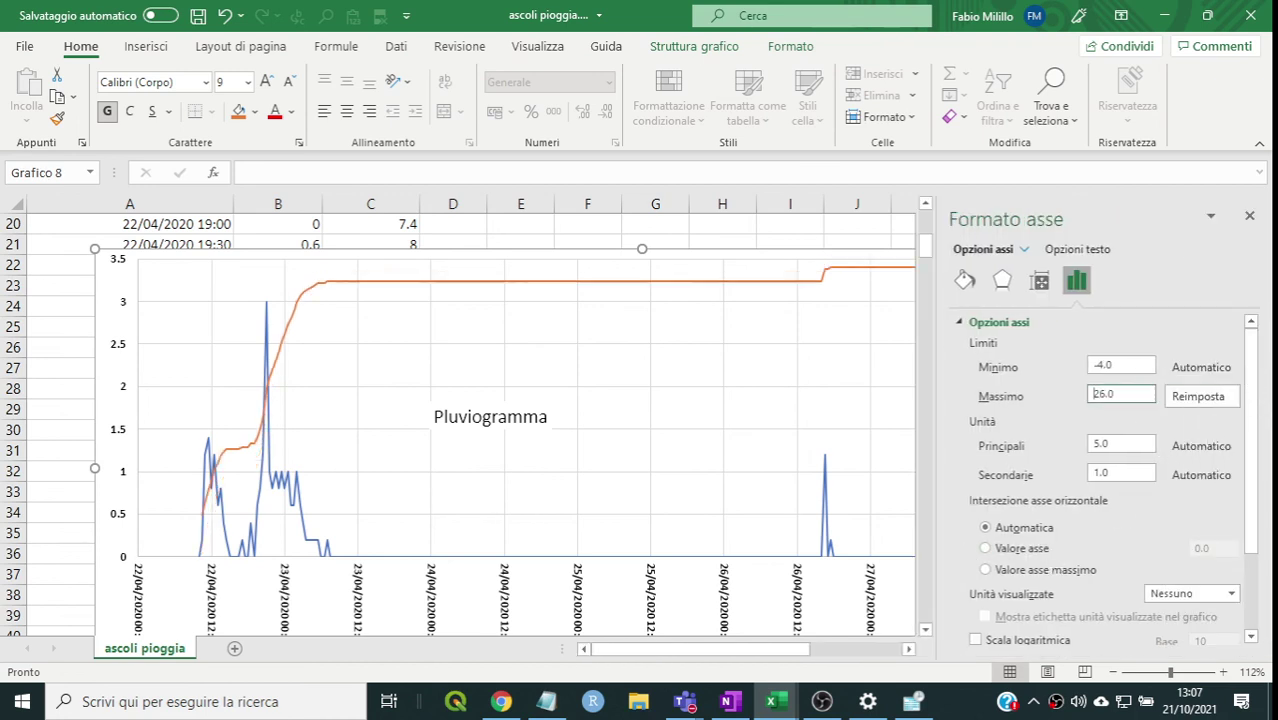
{"action": "left_click", "coordinate": [1246, 213]}
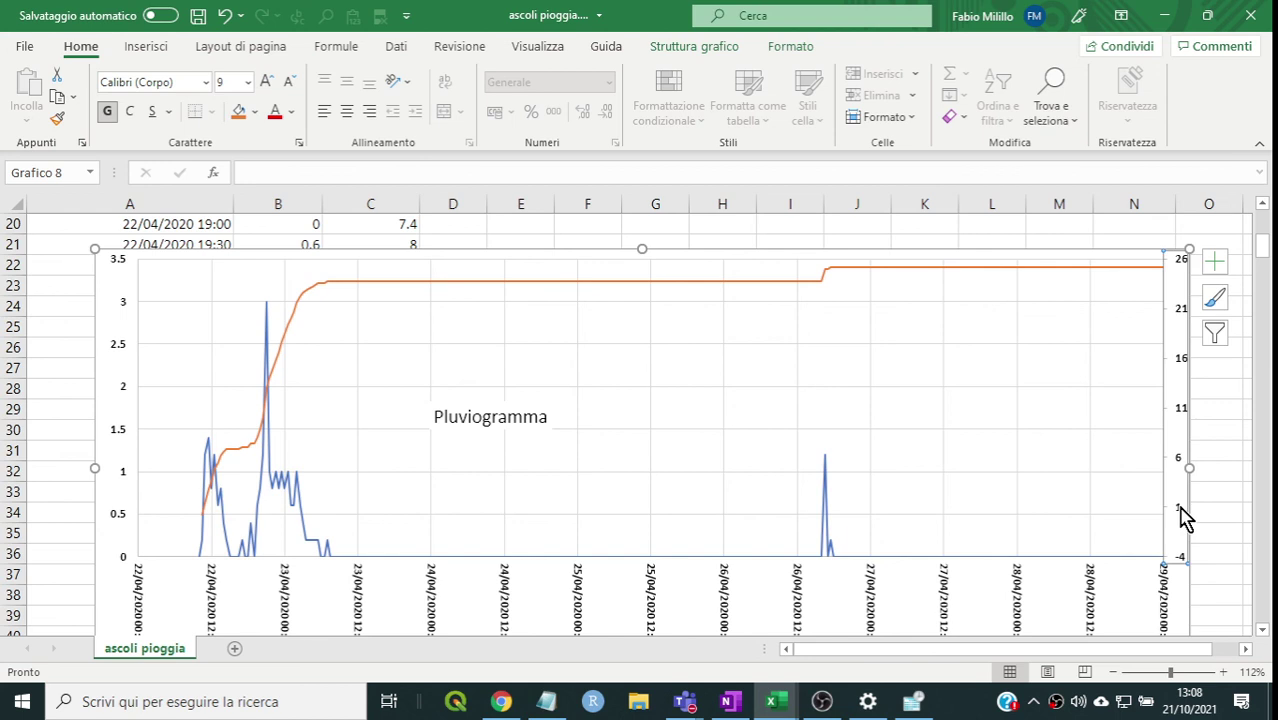
- Set the secondary axis minimum to 0 and major unit to 2
{"action": "right_click", "coordinate": [1180, 514]}
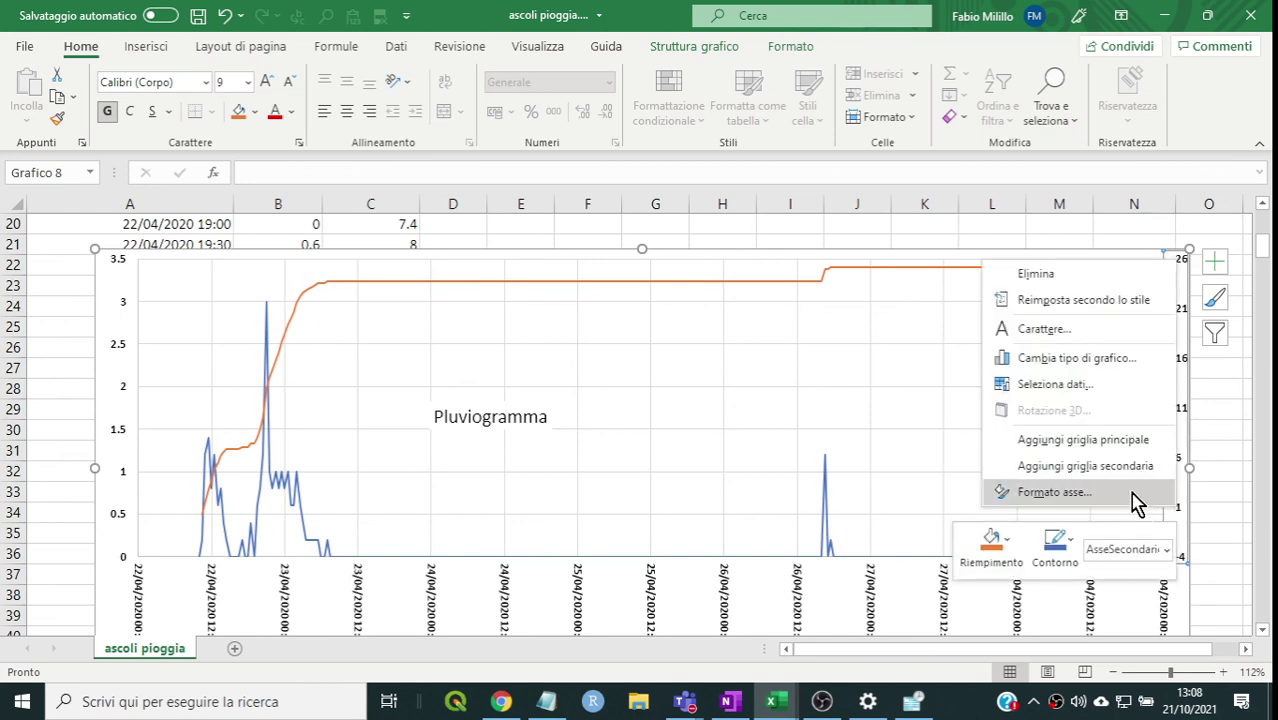
{"action": "left_click", "coordinate": [1137, 503]}
{"action": "left_click_drag", "start_coordinate": [1128, 362], "coordinate": [1030, 375]}
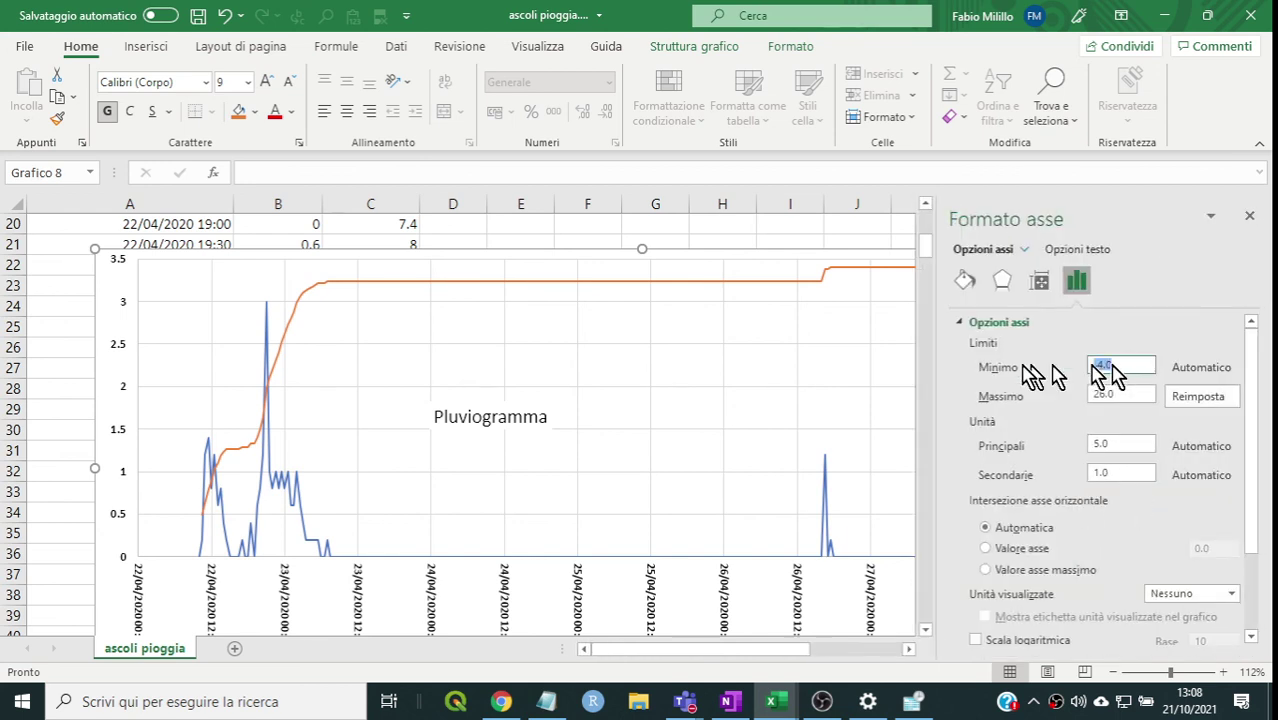
{"action": "type", "text": "0"}
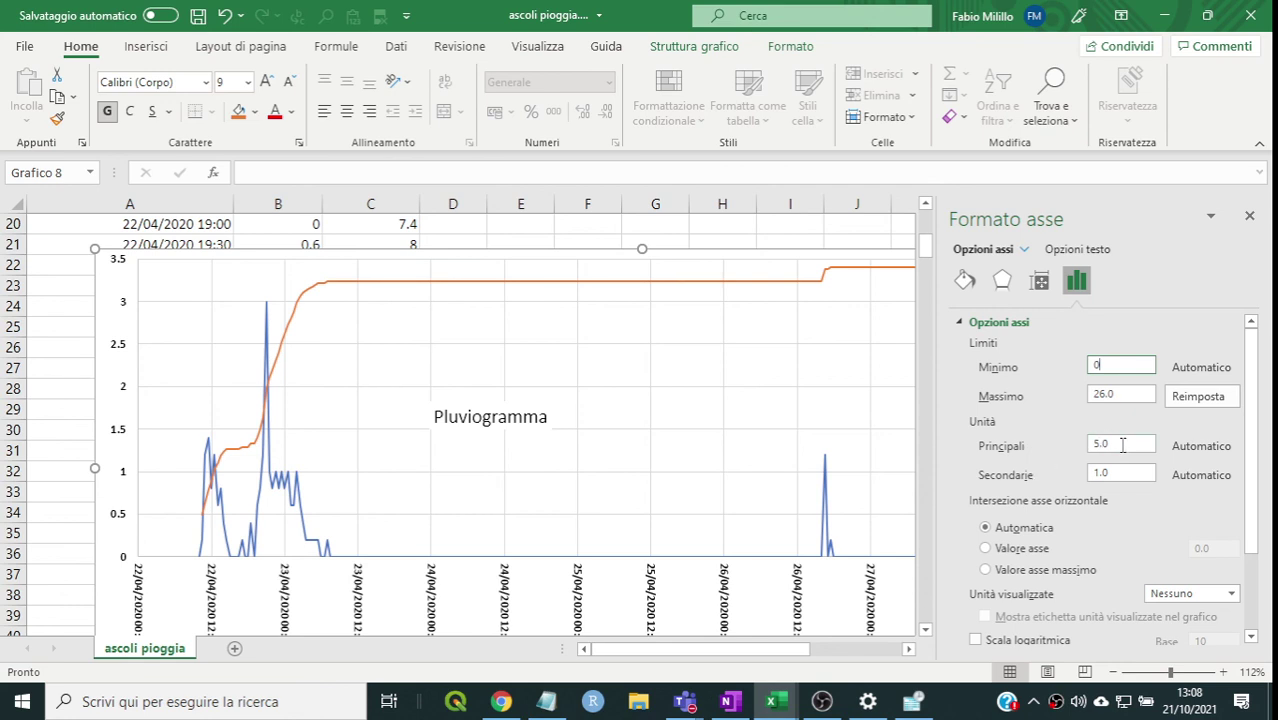
{"action": "left_click_drag", "start_coordinate": [1122, 445], "coordinate": [1062, 458]}
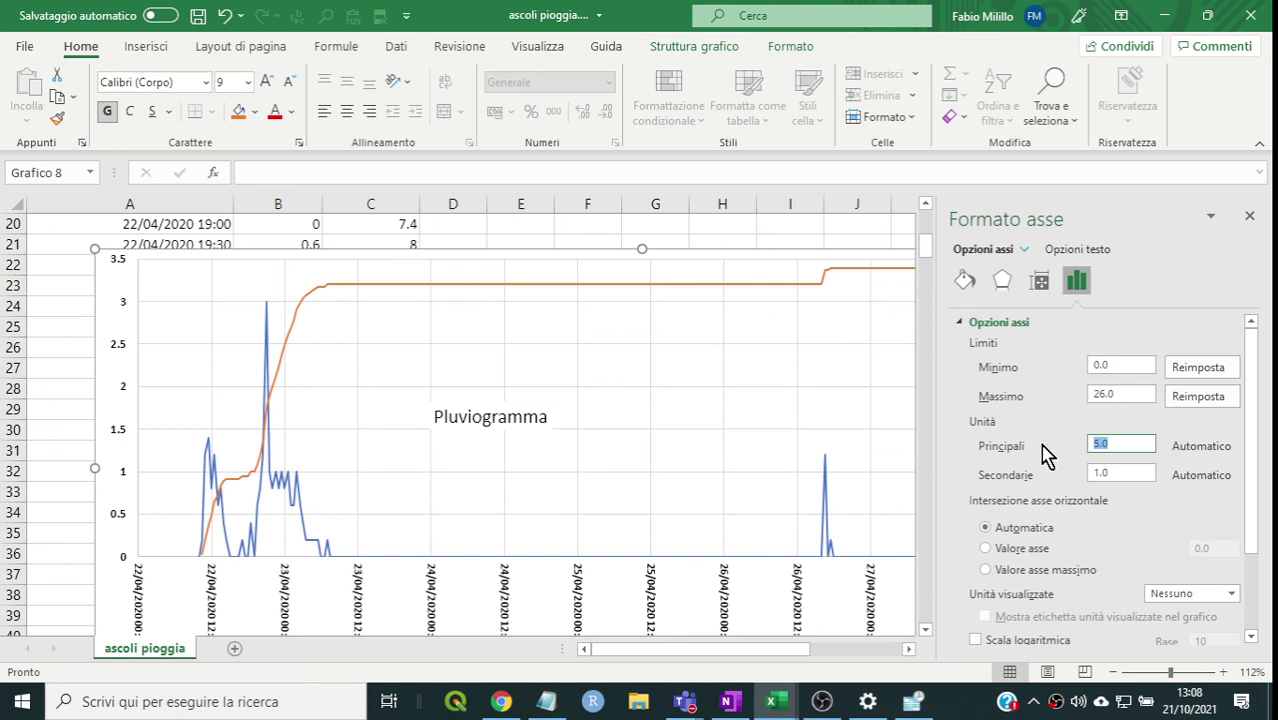
{"action": "type", "text": "2"}
{"action": "key", "text": "Return"}
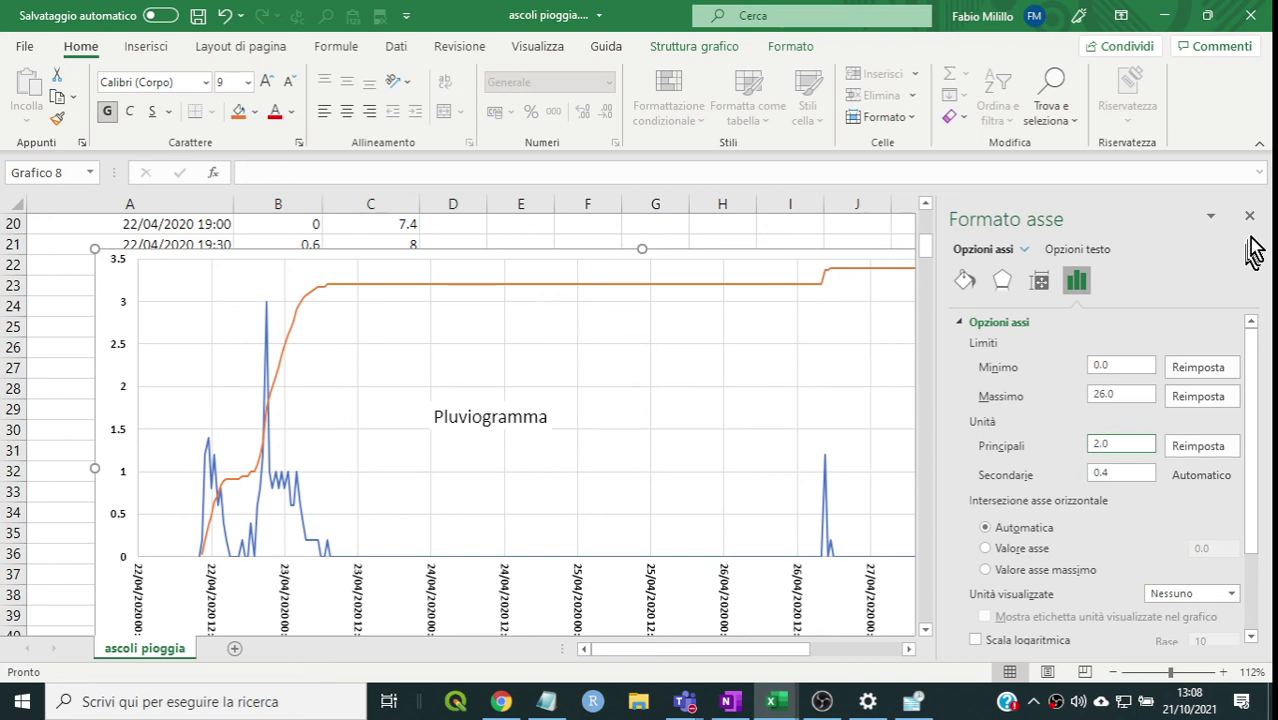
{"action": "left_click", "coordinate": [1249, 216]}
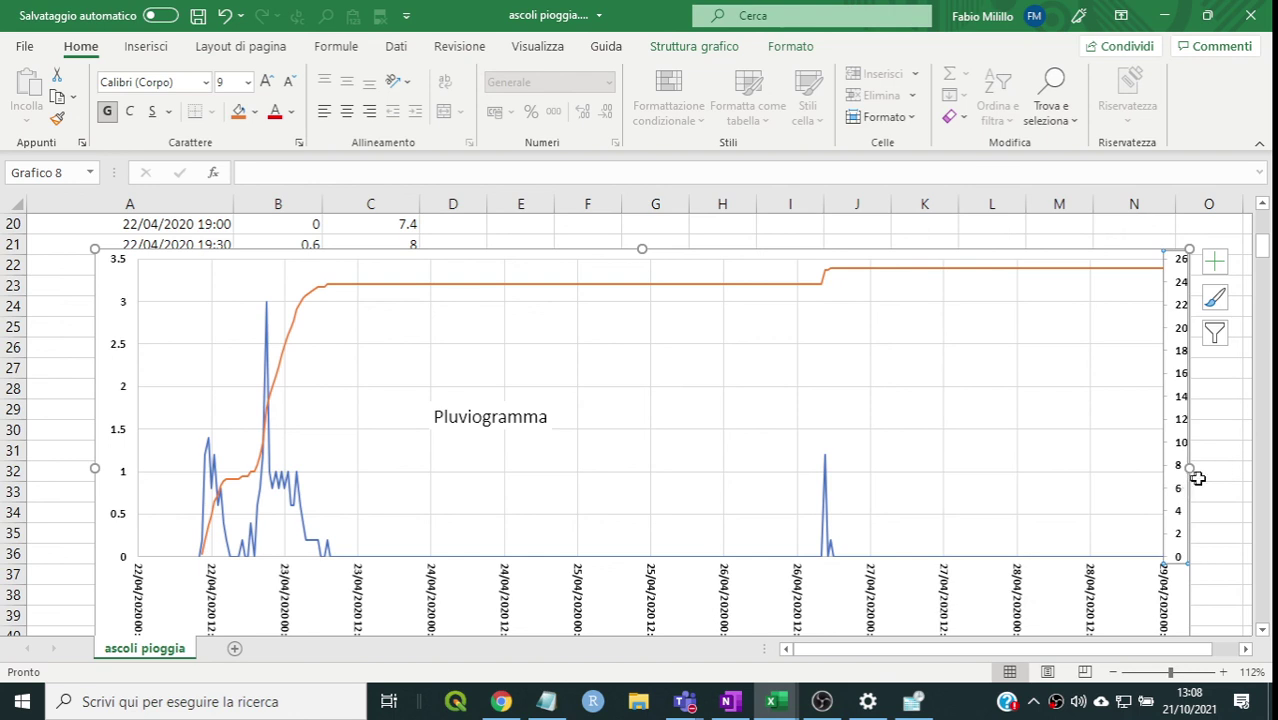
{"action": "left_click", "coordinate": [1220, 474]}
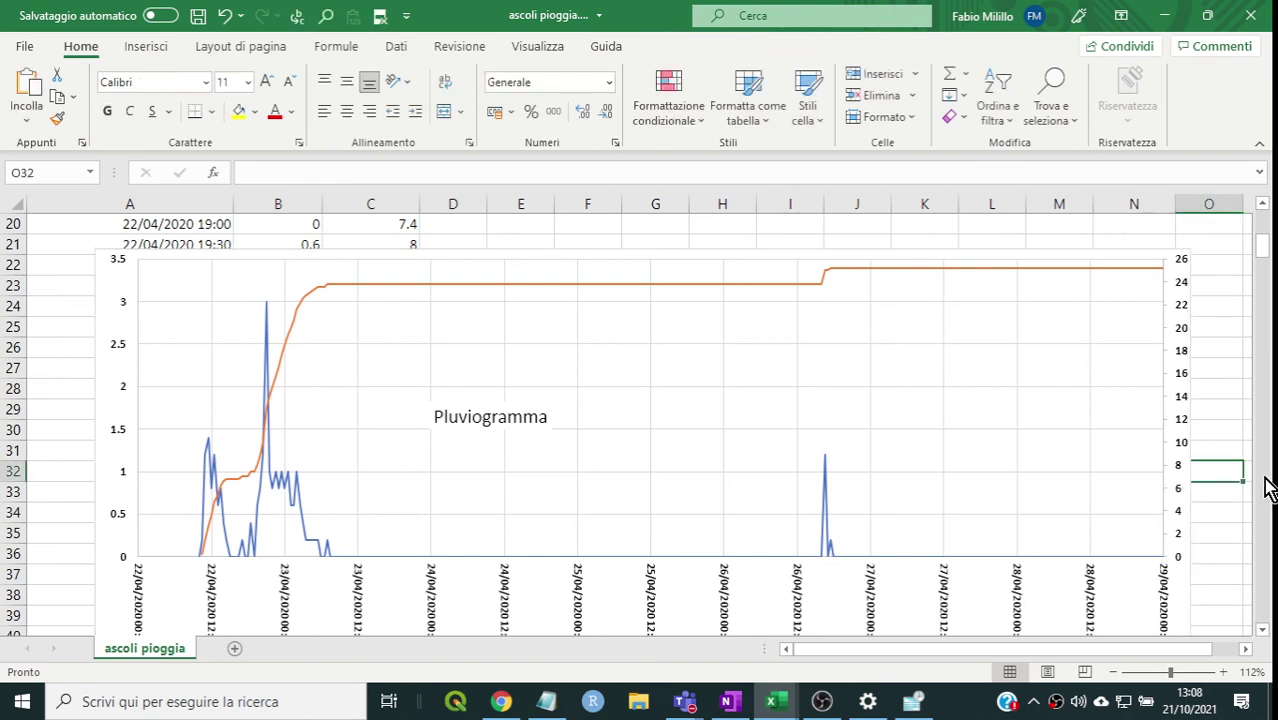
{"action": "right_click", "coordinate": [1181, 426]}
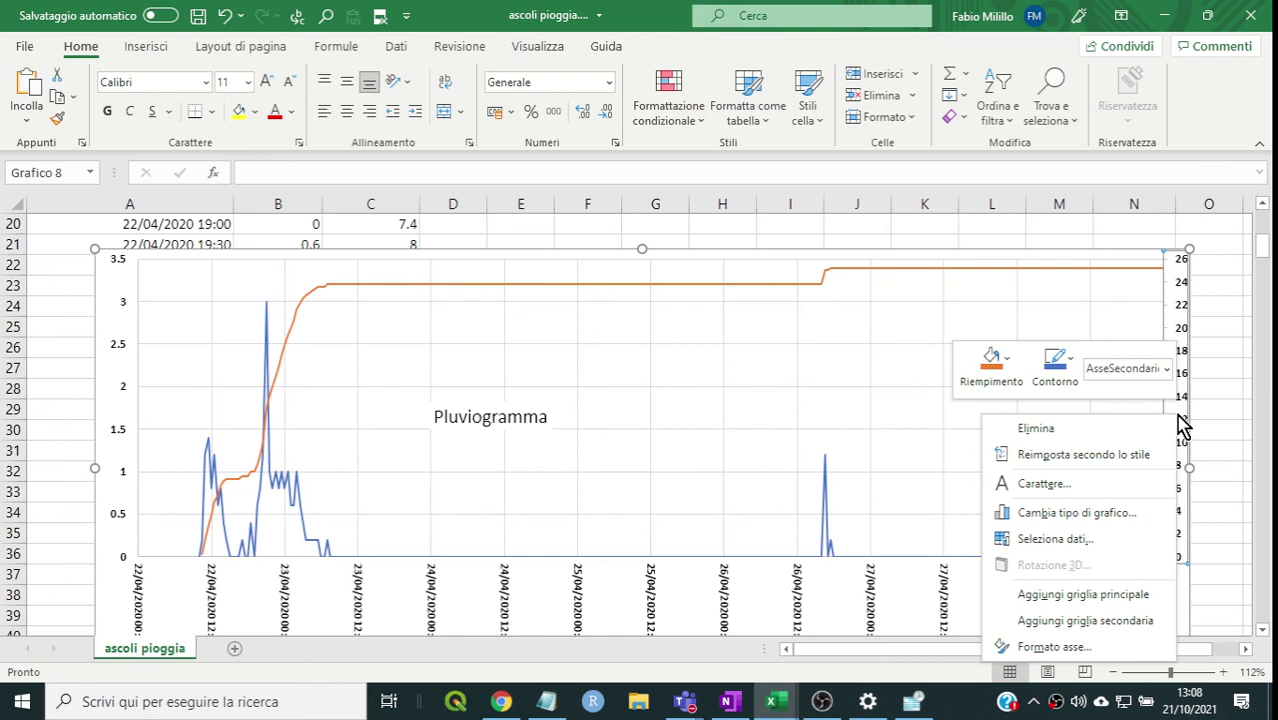
{"action": "left_click", "coordinate": [1072, 645]}
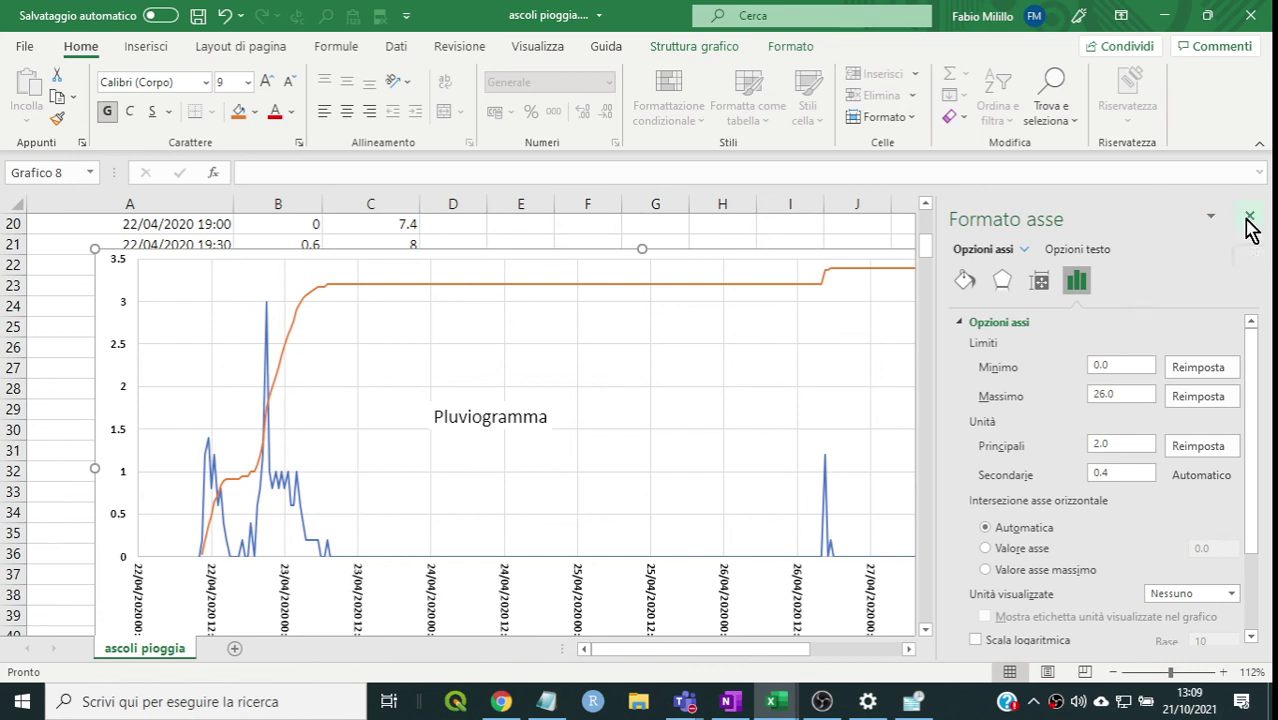
{"action": "left_click", "coordinate": [1248, 219]}
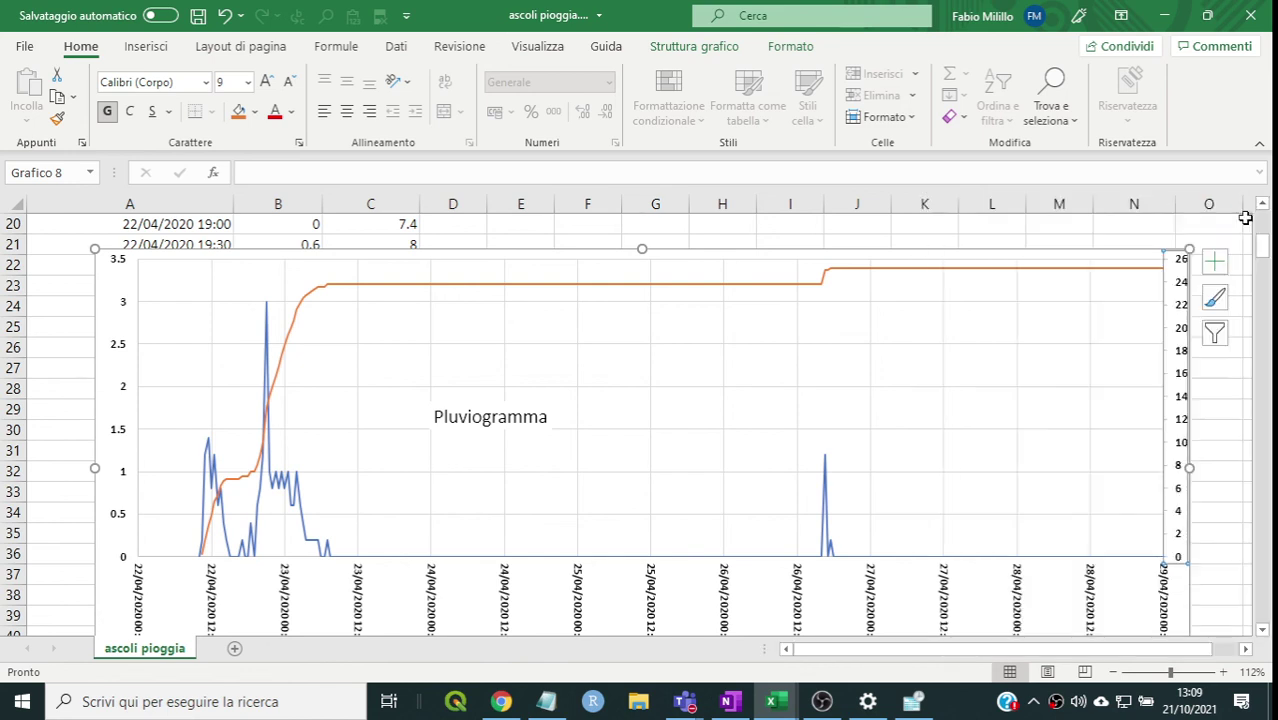
{"action": "left_click", "coordinate": [1225, 440]}
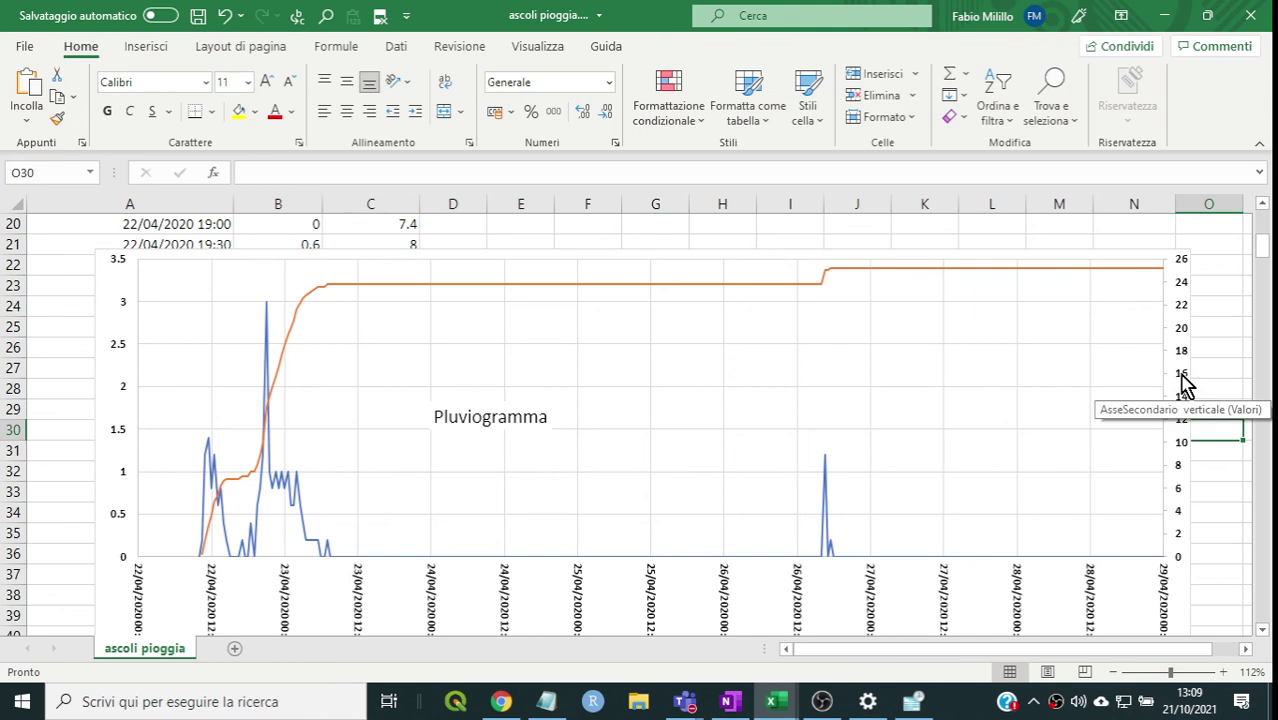
{"action": "right_click", "coordinate": [1185, 383]}
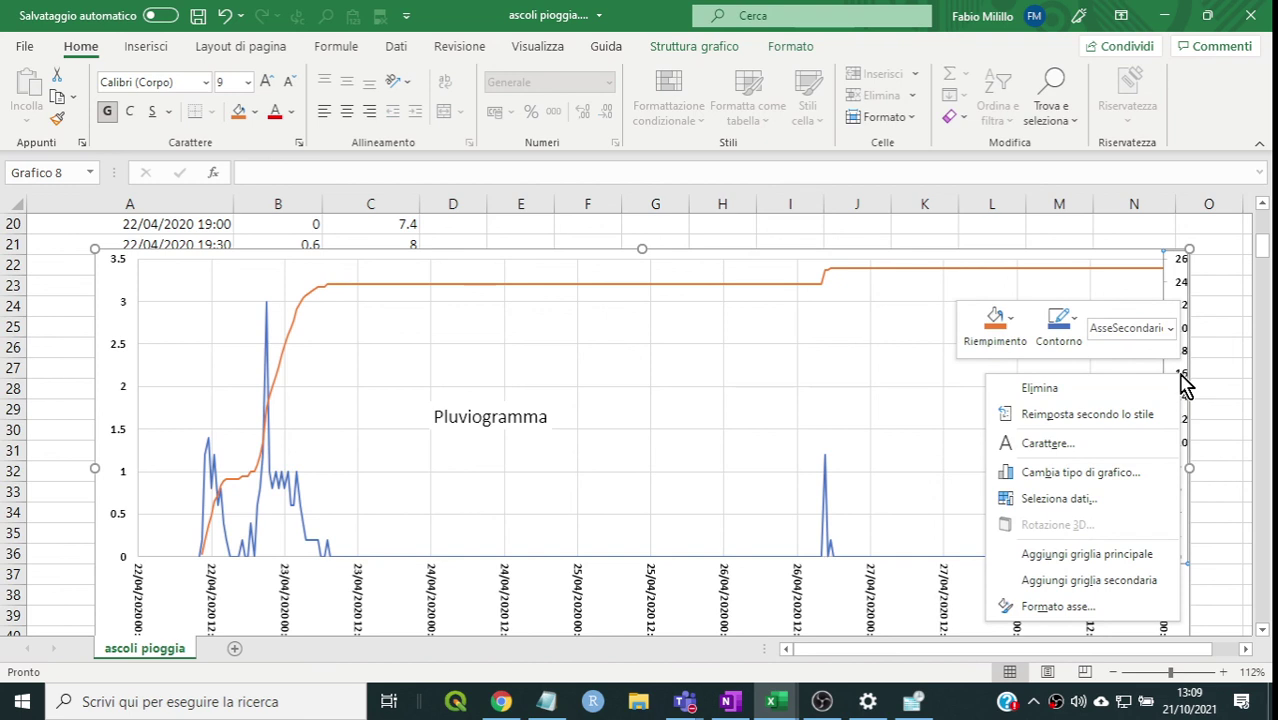
{"action": "left_click", "coordinate": [1083, 607]}
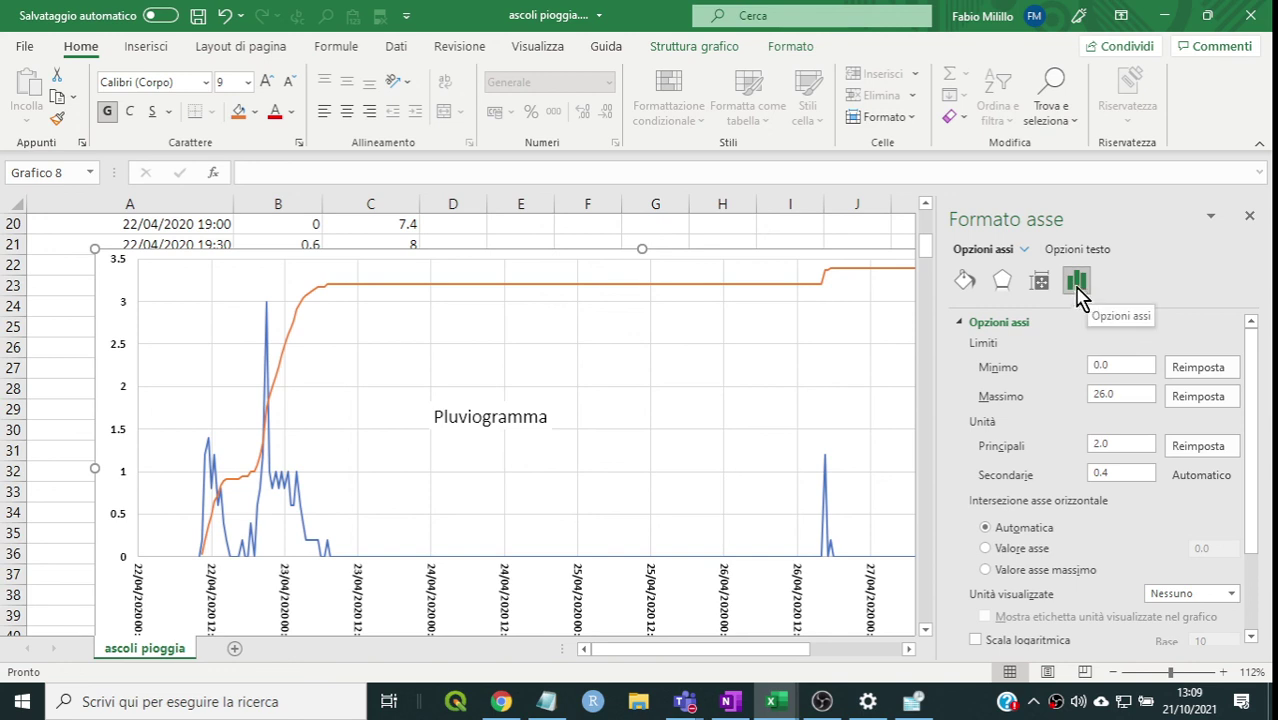
{"action": "left_click", "coordinate": [1249, 215]}
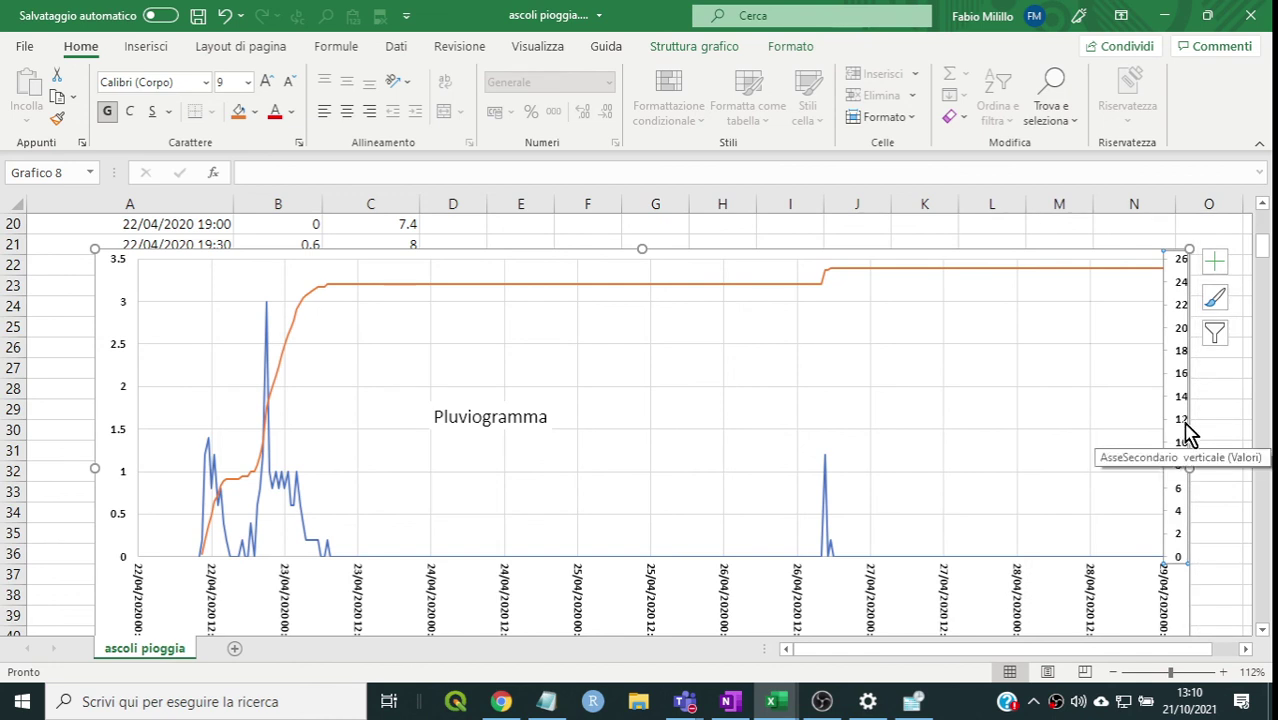
{"action": "right_click", "coordinate": [1183, 434]}
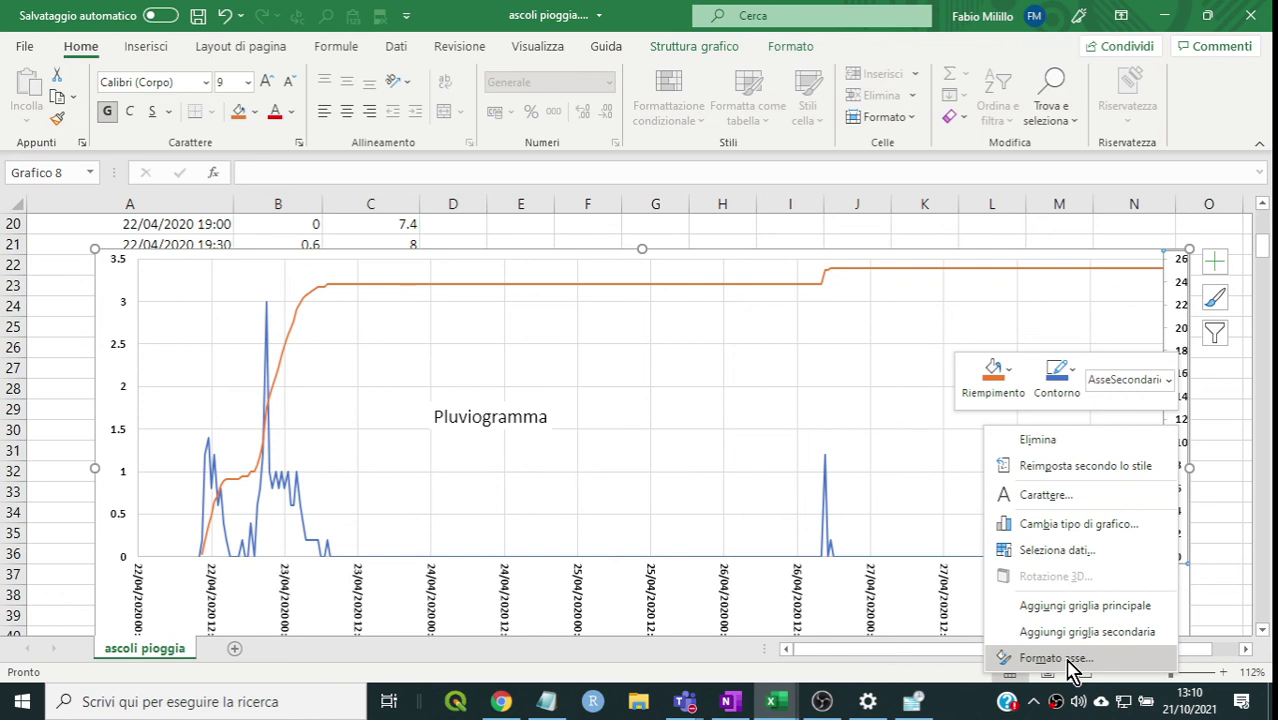
{"action": "left_click", "coordinate": [1060, 658]}
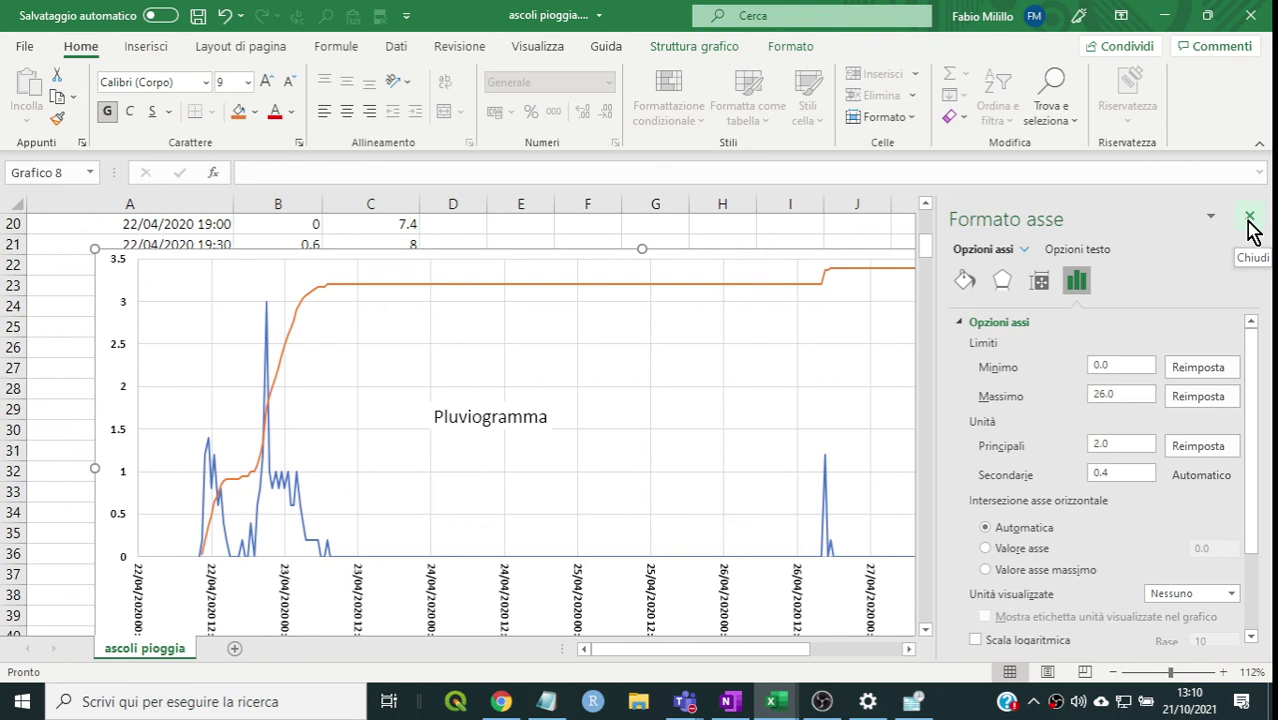
{"action": "left_click", "coordinate": [1249, 218]}
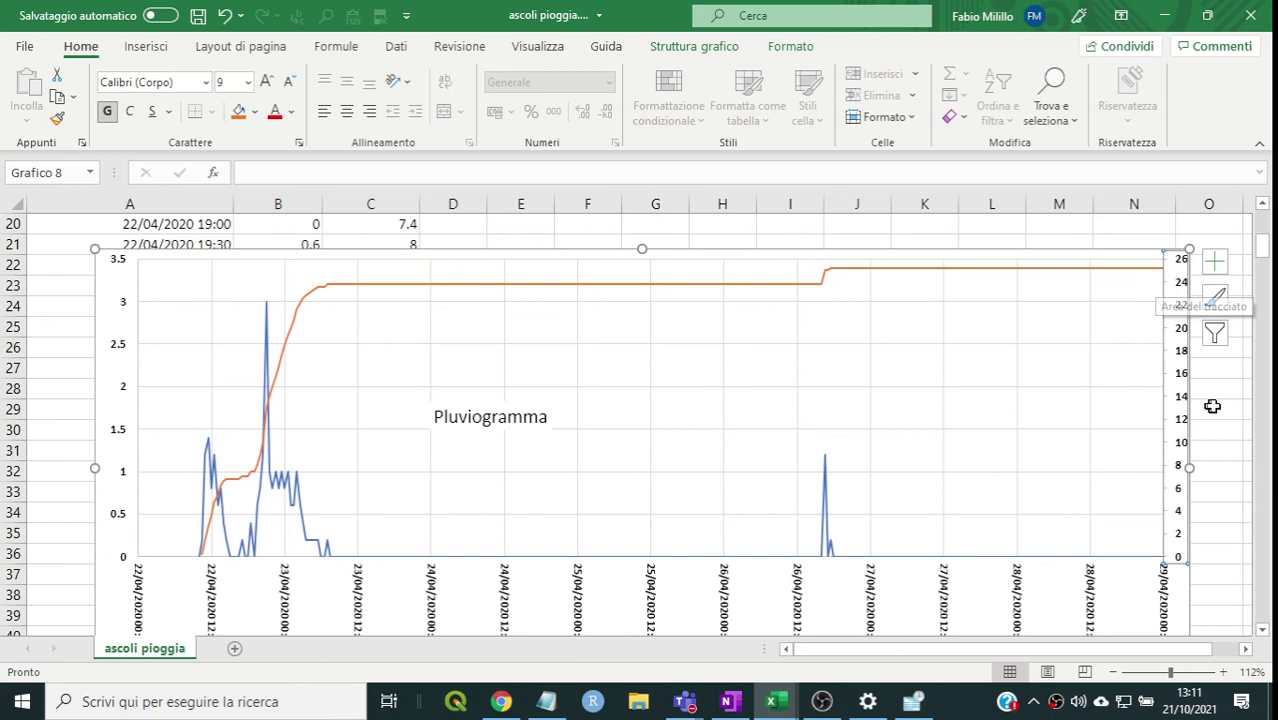
{"action": "left_click", "coordinate": [1212, 406]}
{"action": "mouse_move", "coordinate": [968, 282]}
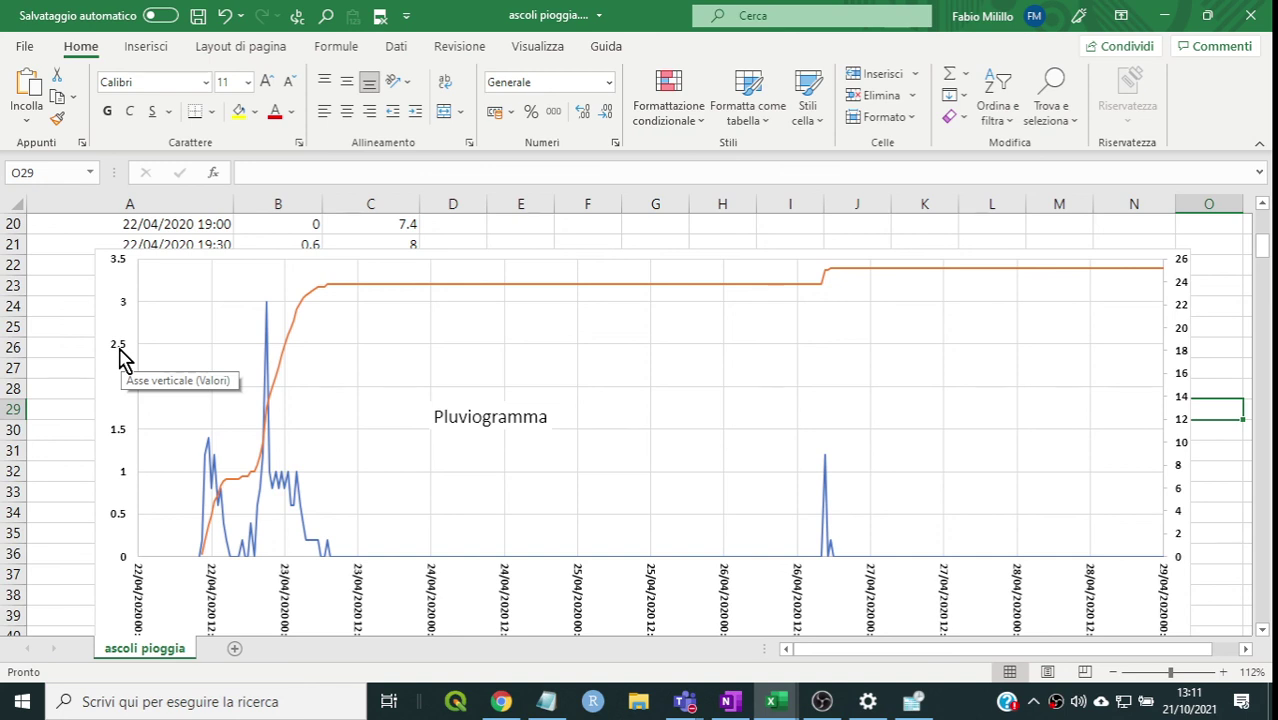
- Change the primary vertical axis Massimo from 3.5 to 3 in Formato asse and close it
{"action": "right_click", "coordinate": [120, 351]}
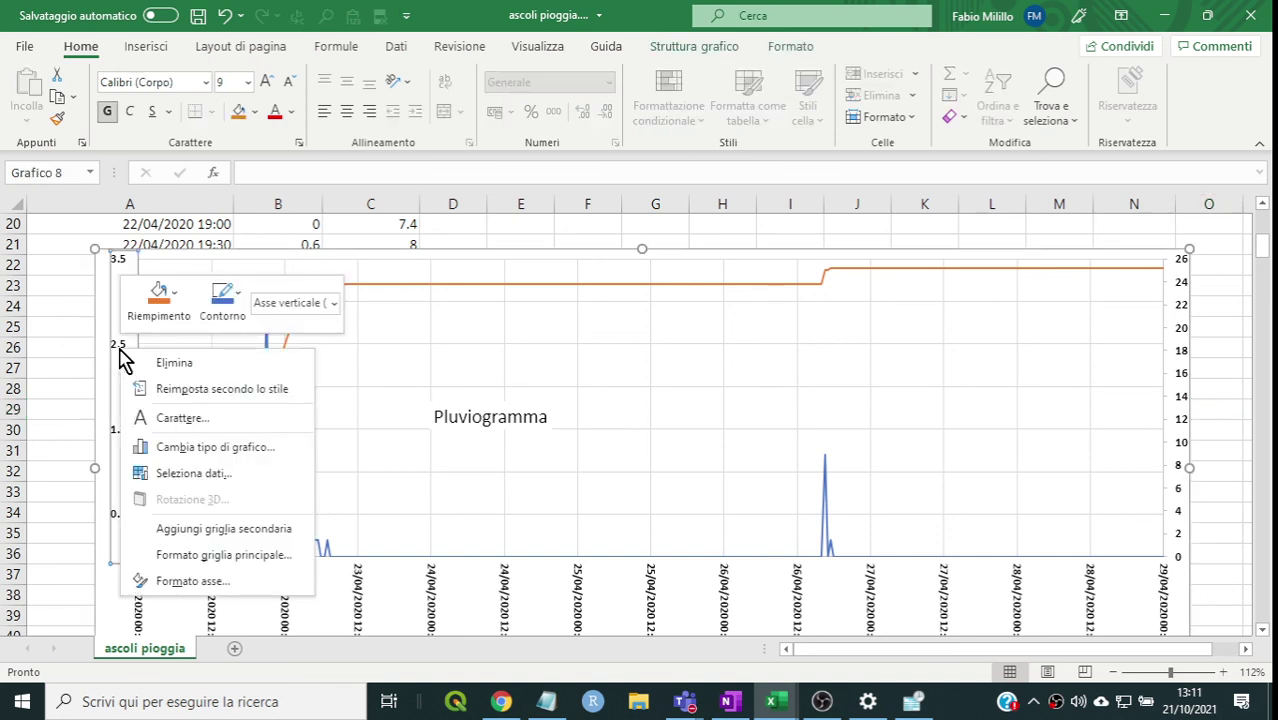
{"action": "left_click", "coordinate": [190, 581]}
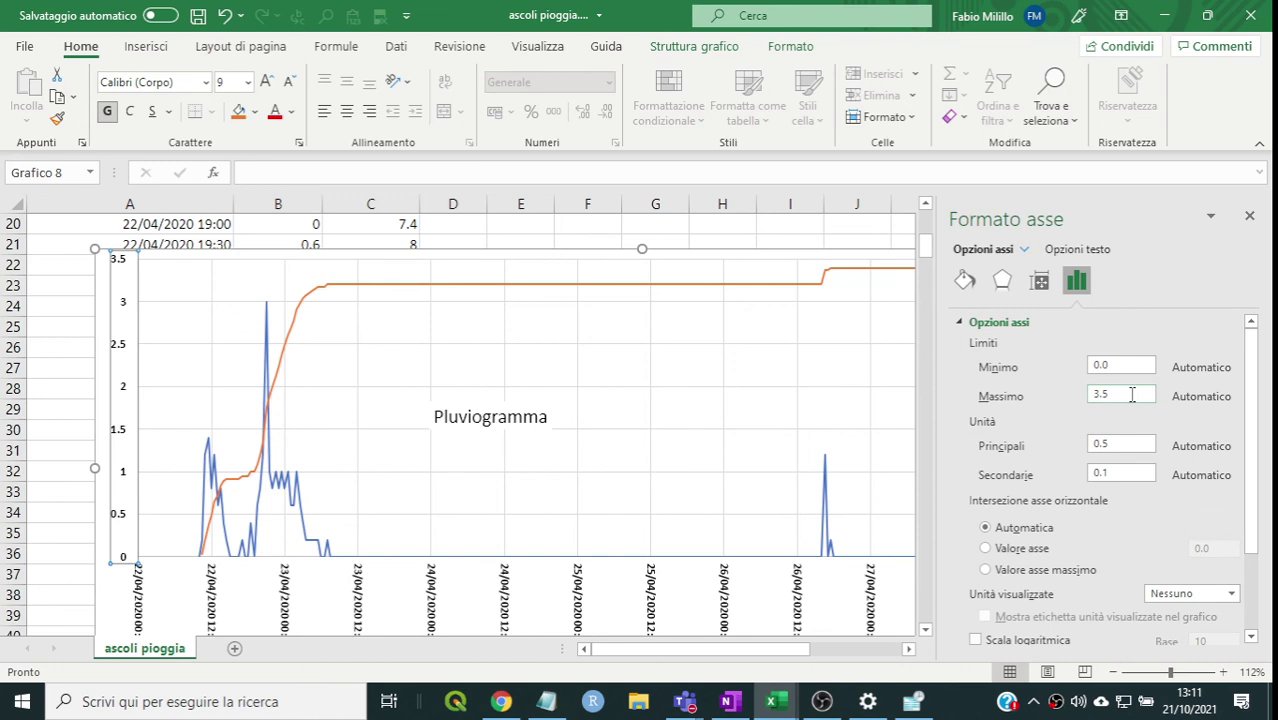
{"action": "left_click", "coordinate": [1132, 394]}
{"action": "key", "text": "BackSpace"}
{"action": "key", "text": "BackSpace"}
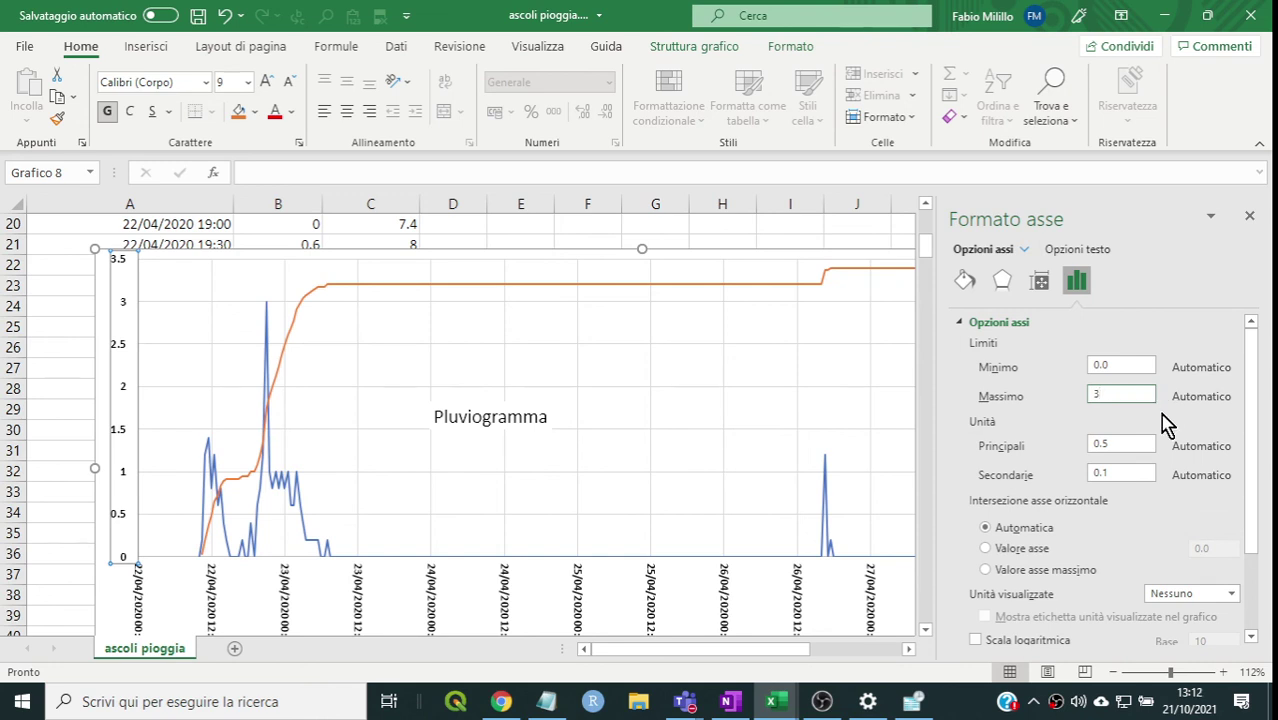
{"action": "key", "text": "Return"}
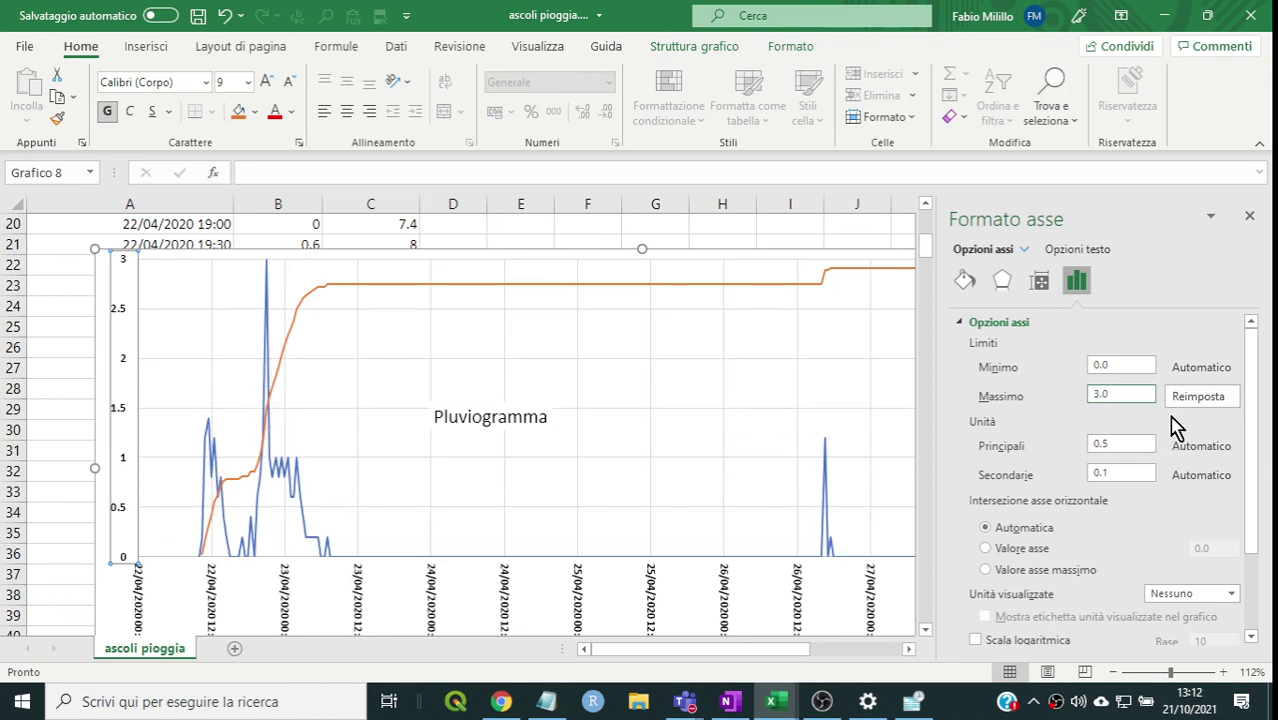
{"action": "left_click", "coordinate": [1252, 218]}
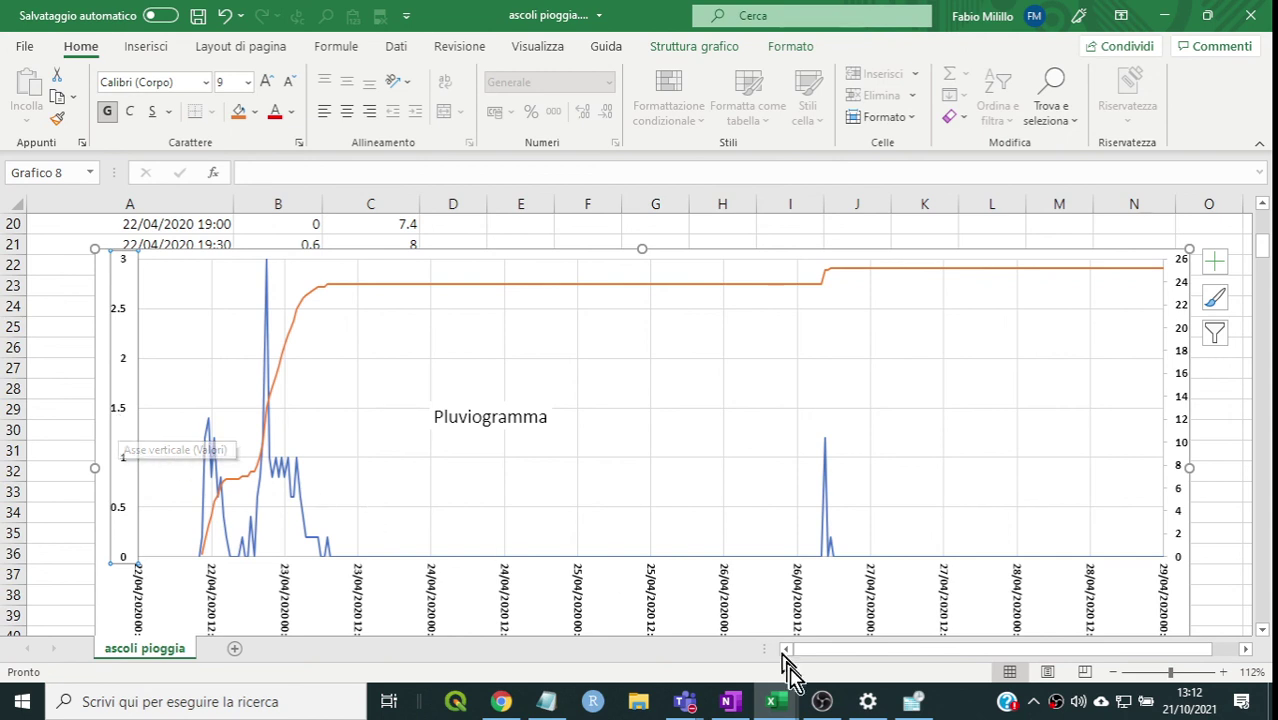
{"action": "left_click", "coordinate": [818, 700]}
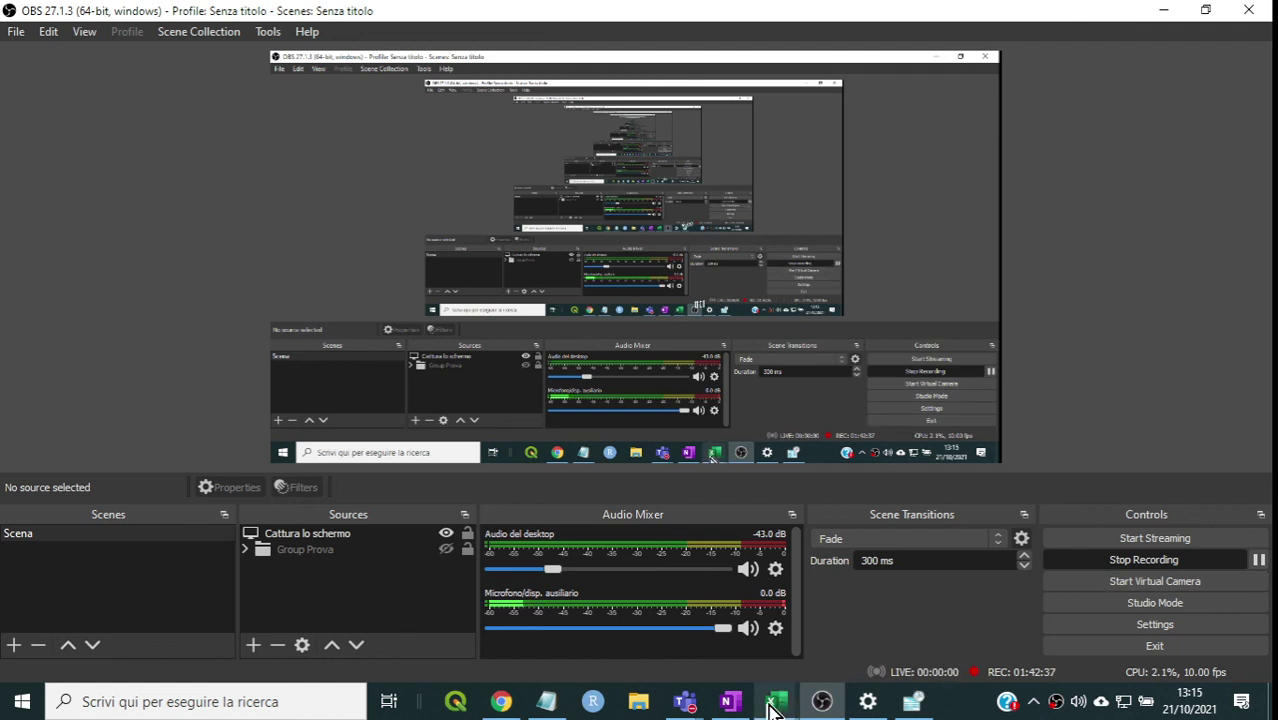
{"action": "mouse_move", "coordinate": [772, 700]}
{"action": "left_click", "coordinate": [570, 615]}
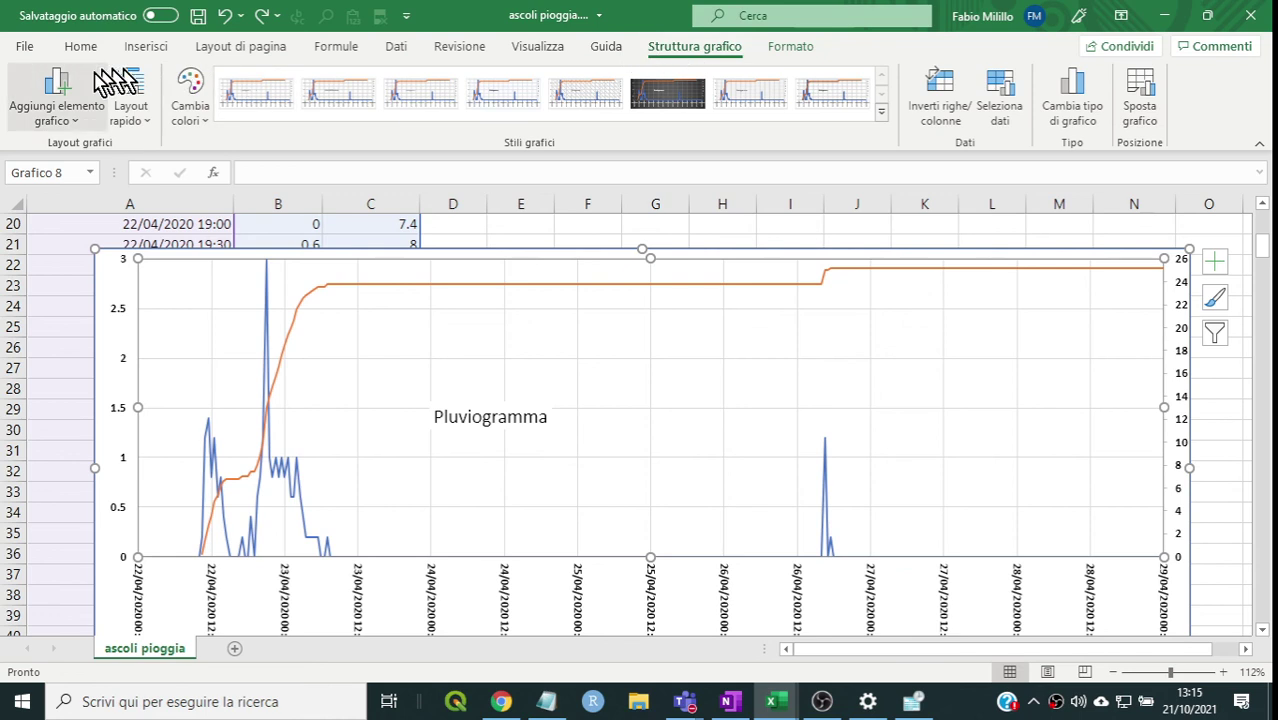
- Add a legend at the top via Aggiungi elemento grafico > Legenda > In alto
{"action": "left_click", "coordinate": [80, 128]}
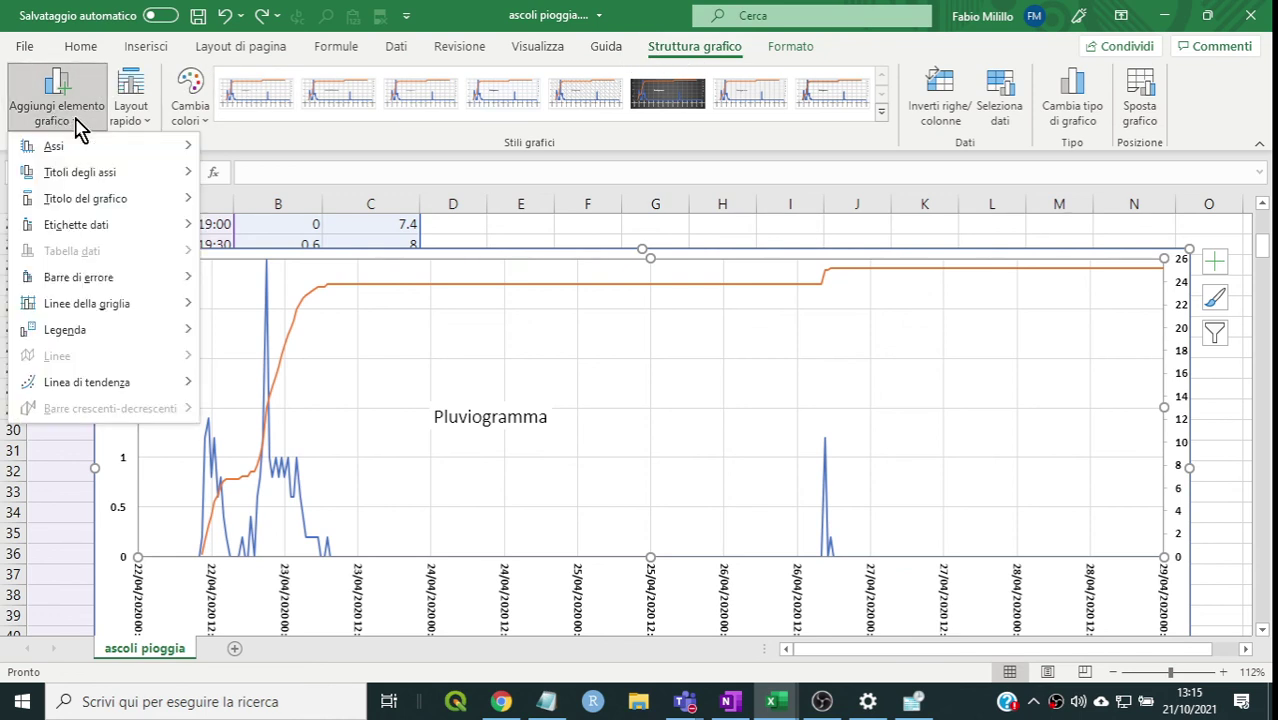
{"action": "mouse_move", "coordinate": [72, 152]}
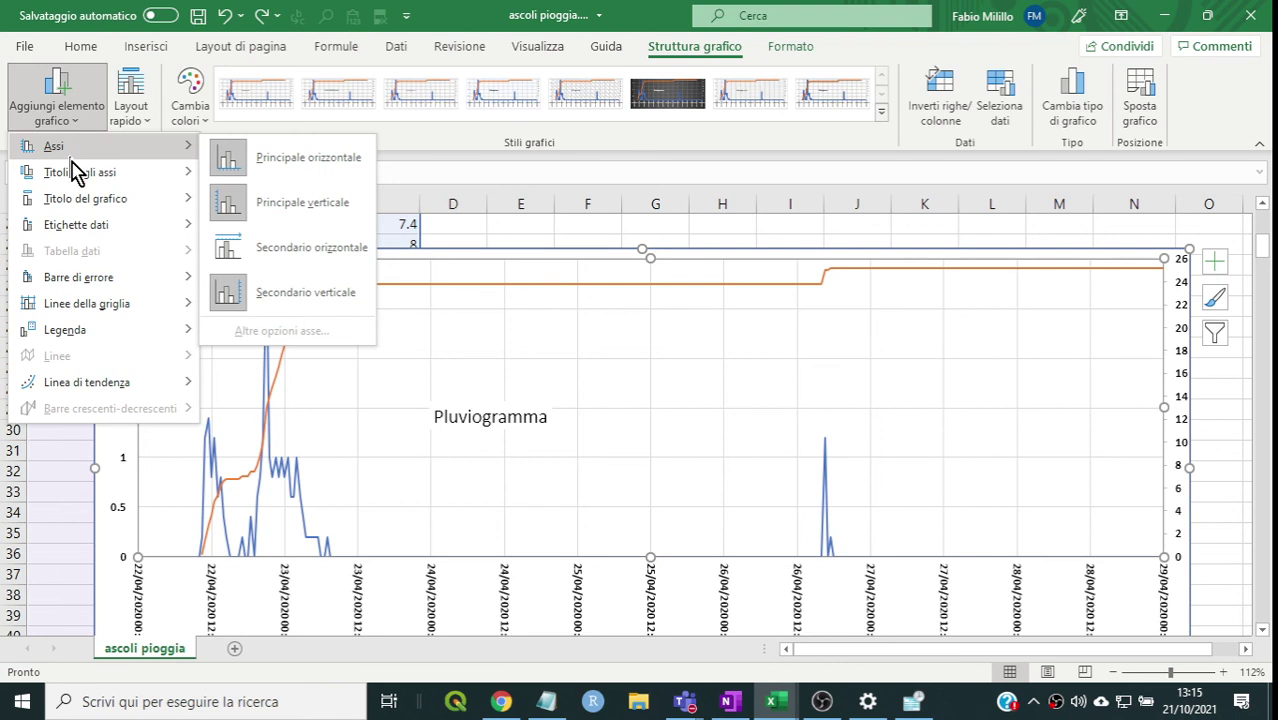
{"action": "mouse_move", "coordinate": [92, 338]}
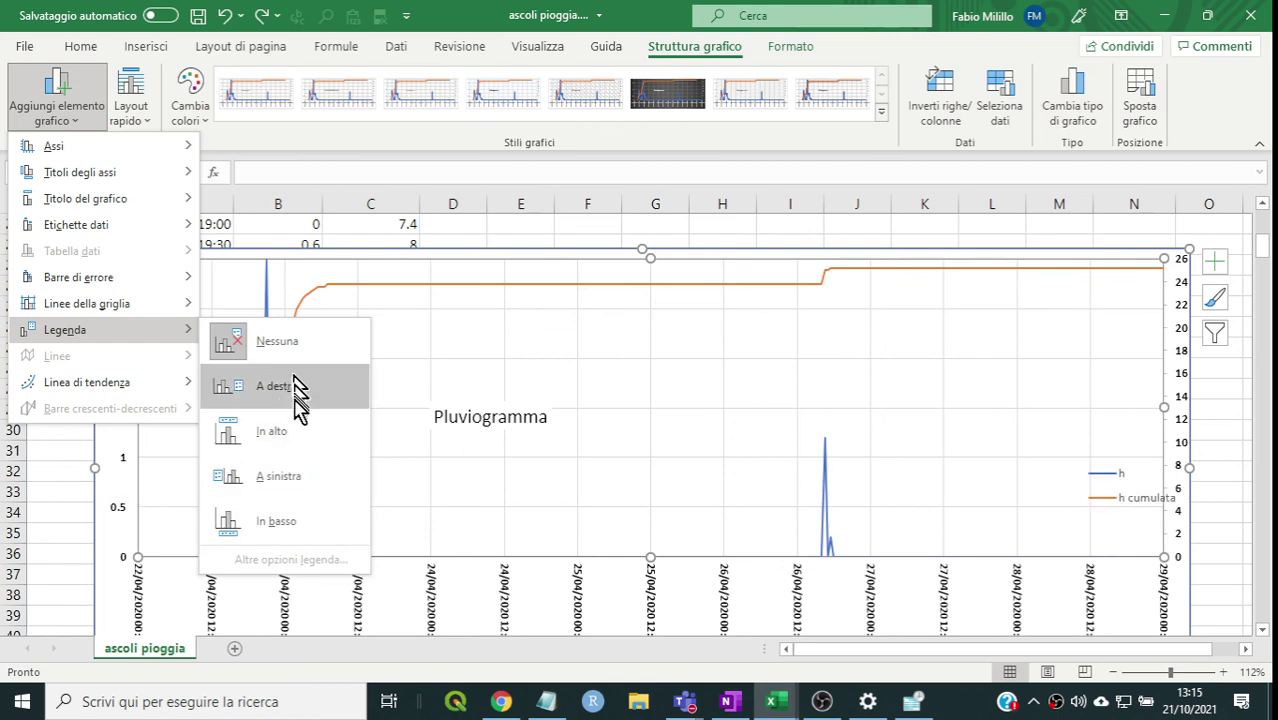
{"action": "left_click", "coordinate": [290, 447]}
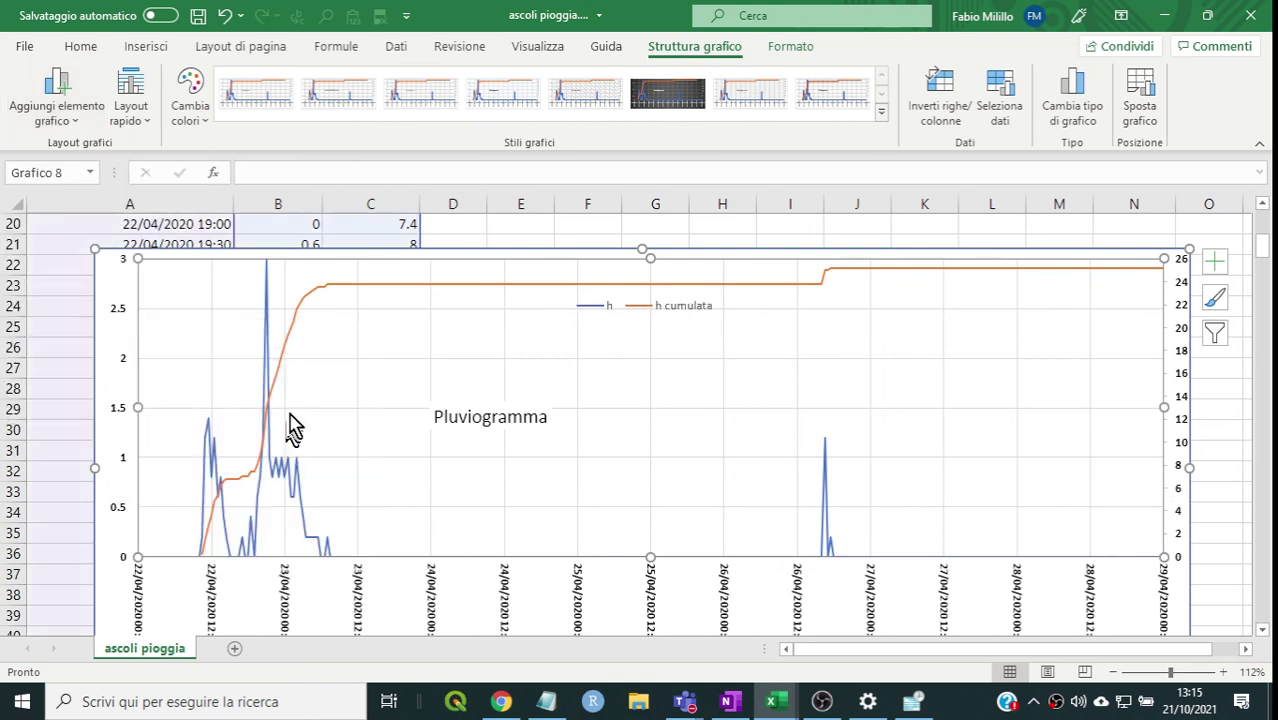
- Drag the legend into the plot area and set its font size to 12 pt, keeping automatic colour
{"action": "left_click", "coordinate": [632, 300]}
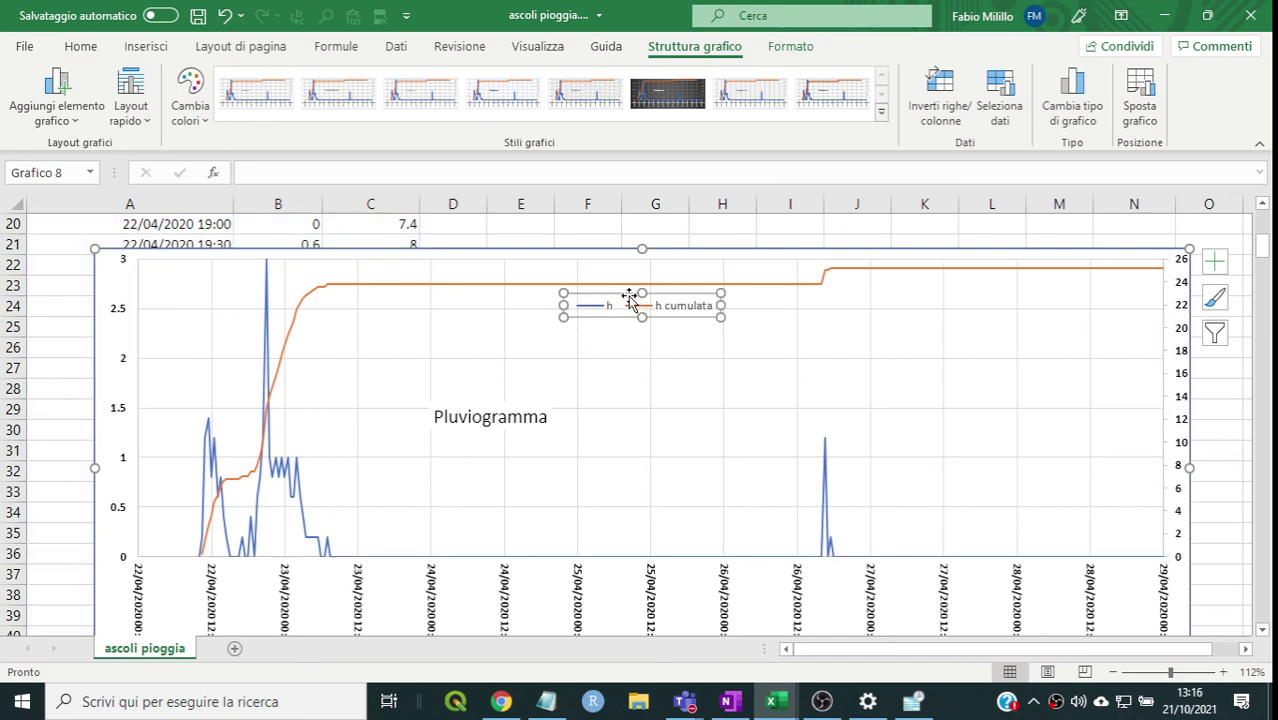
{"action": "left_click_drag", "start_coordinate": [633, 305], "coordinate": [716, 354]}
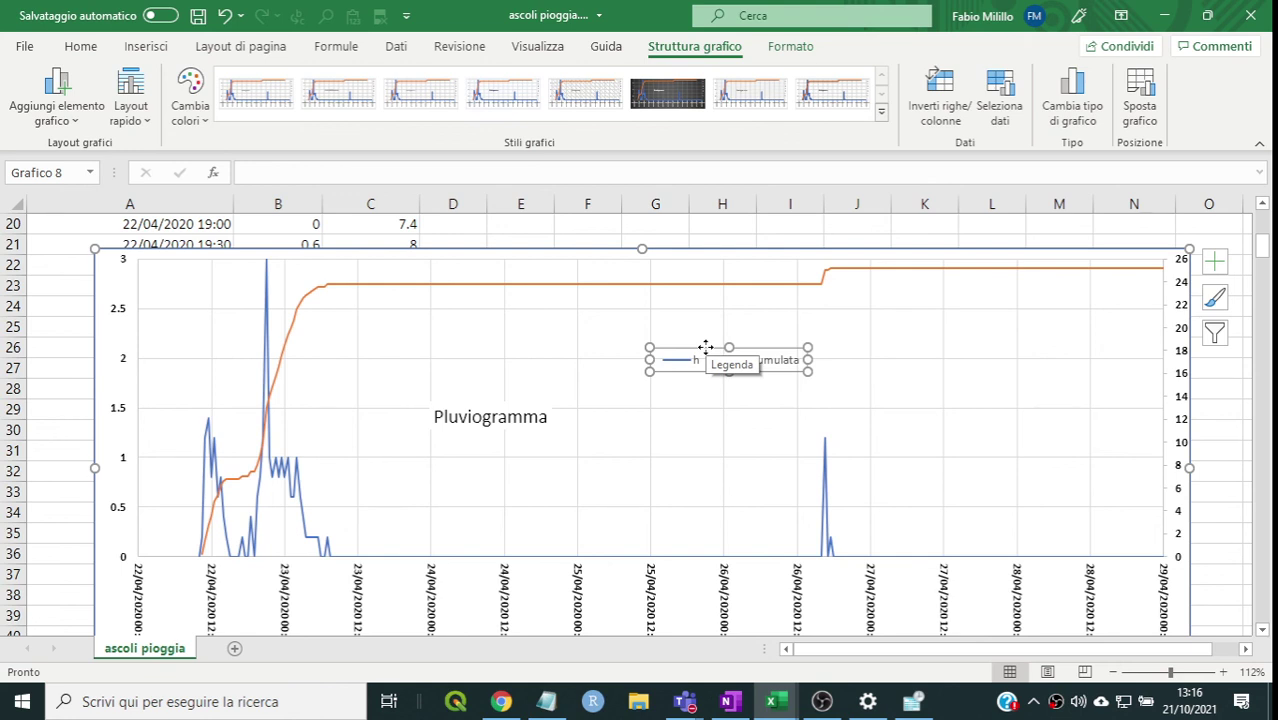
{"action": "right_click", "coordinate": [705, 347]}
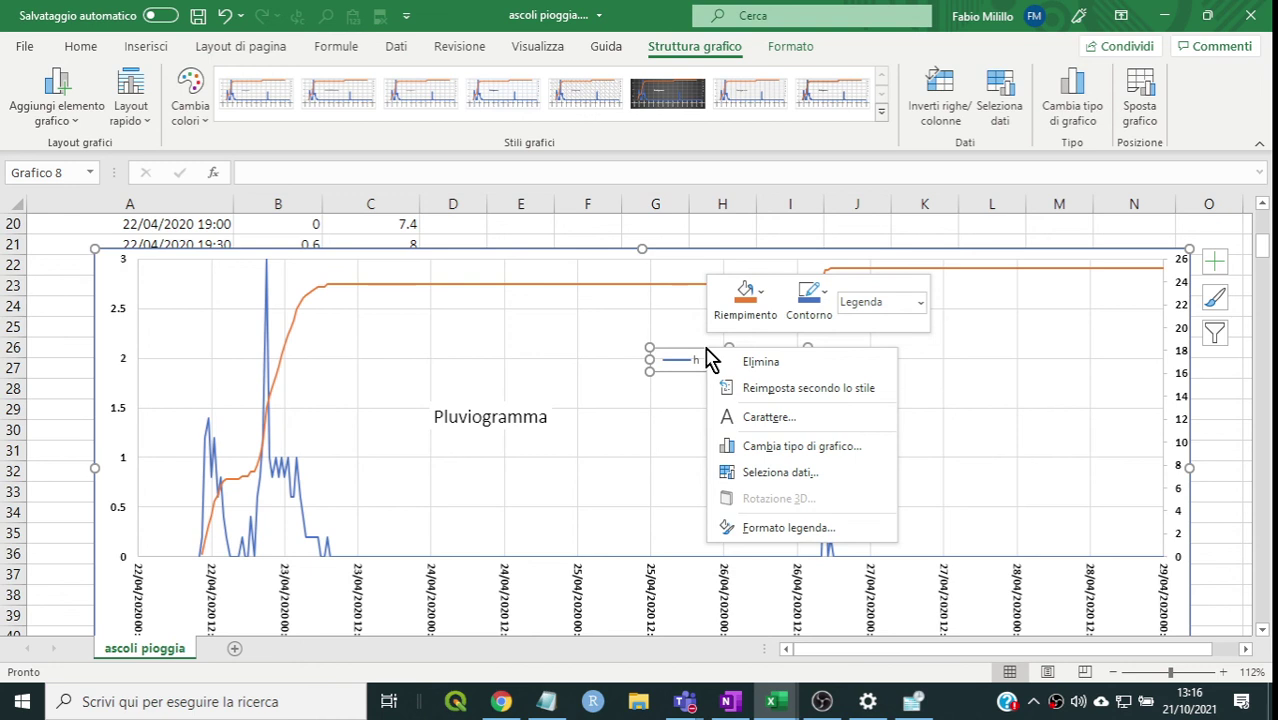
{"action": "left_click", "coordinate": [738, 418]}
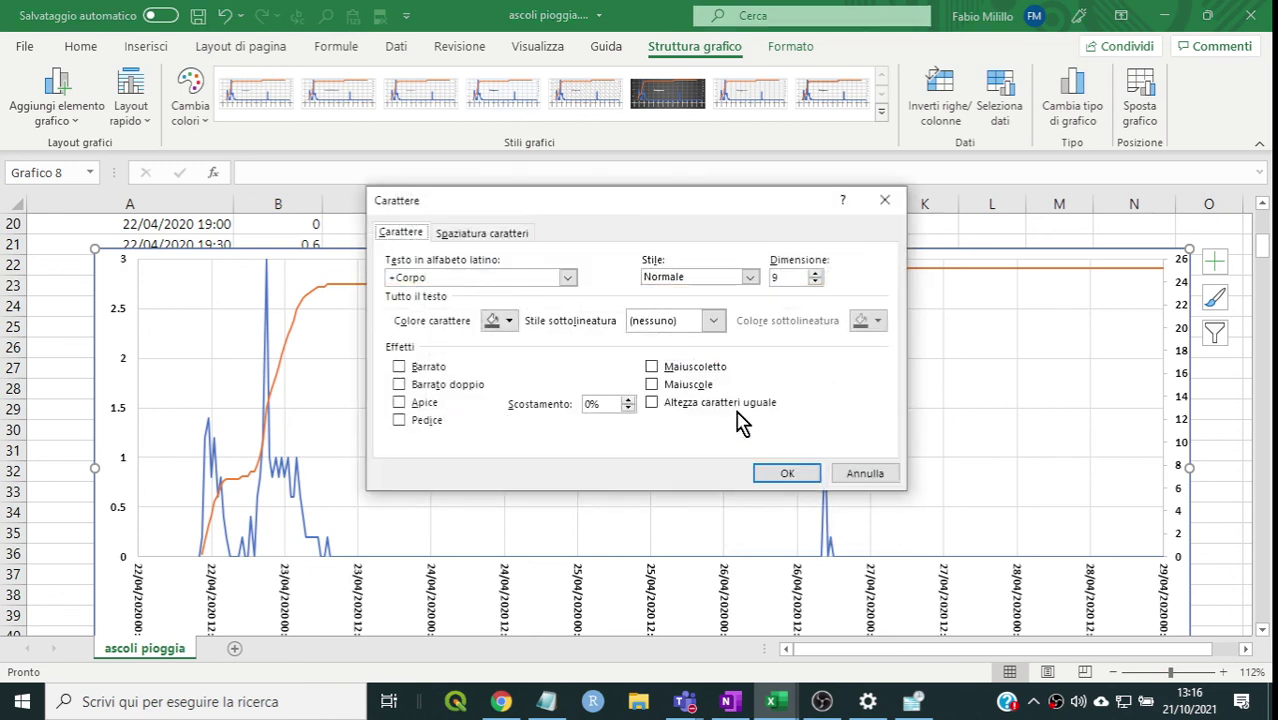
{"action": "left_click", "coordinate": [506, 321]}
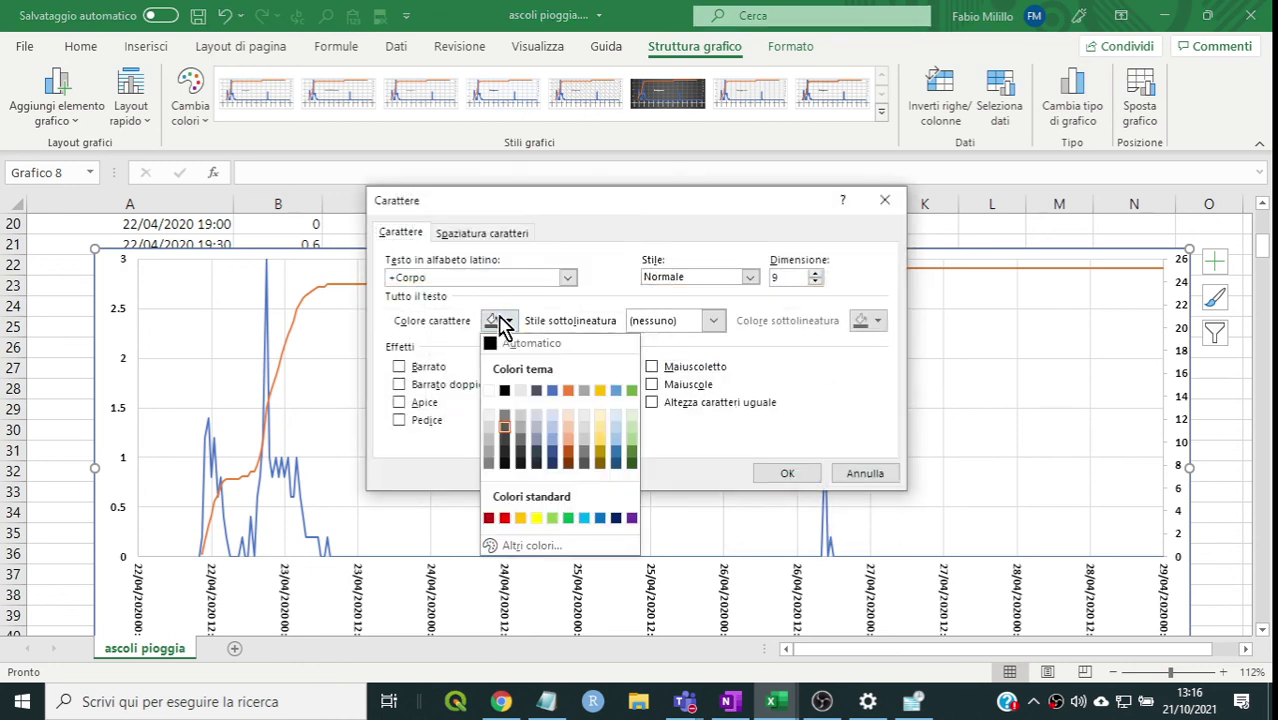
{"action": "left_click", "coordinate": [498, 340]}
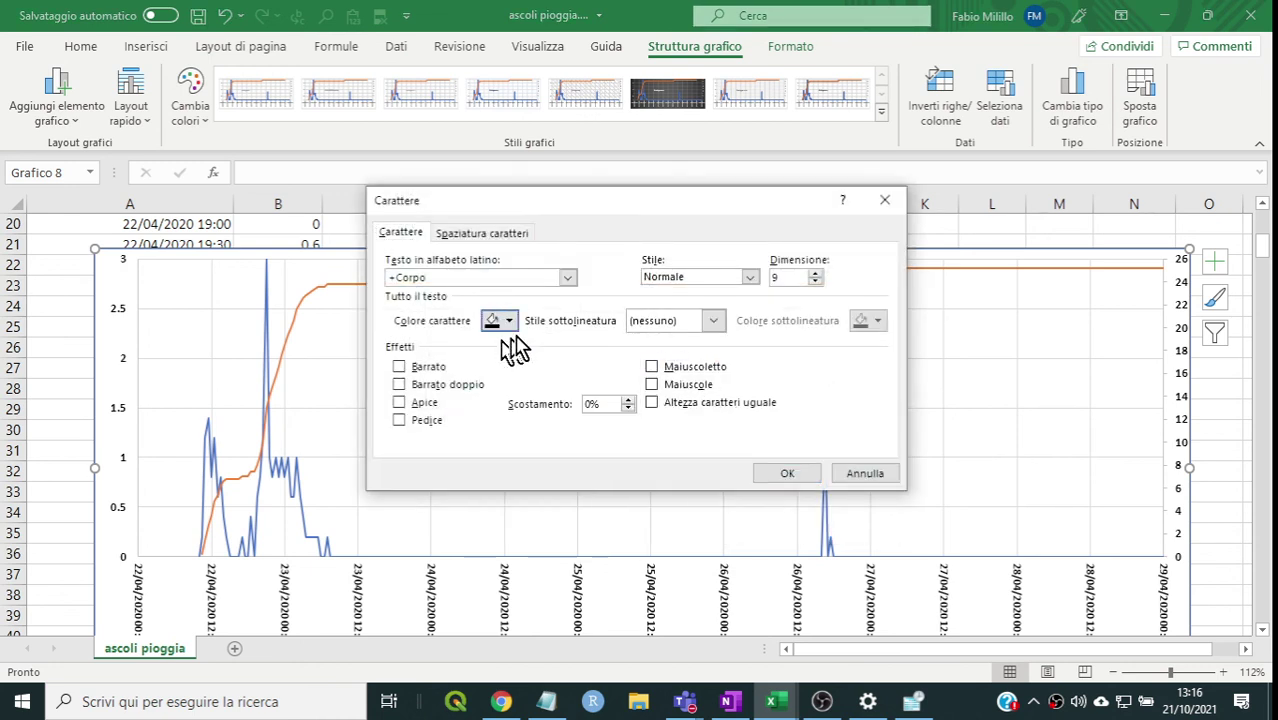
{"action": "left_click", "coordinate": [788, 277]}
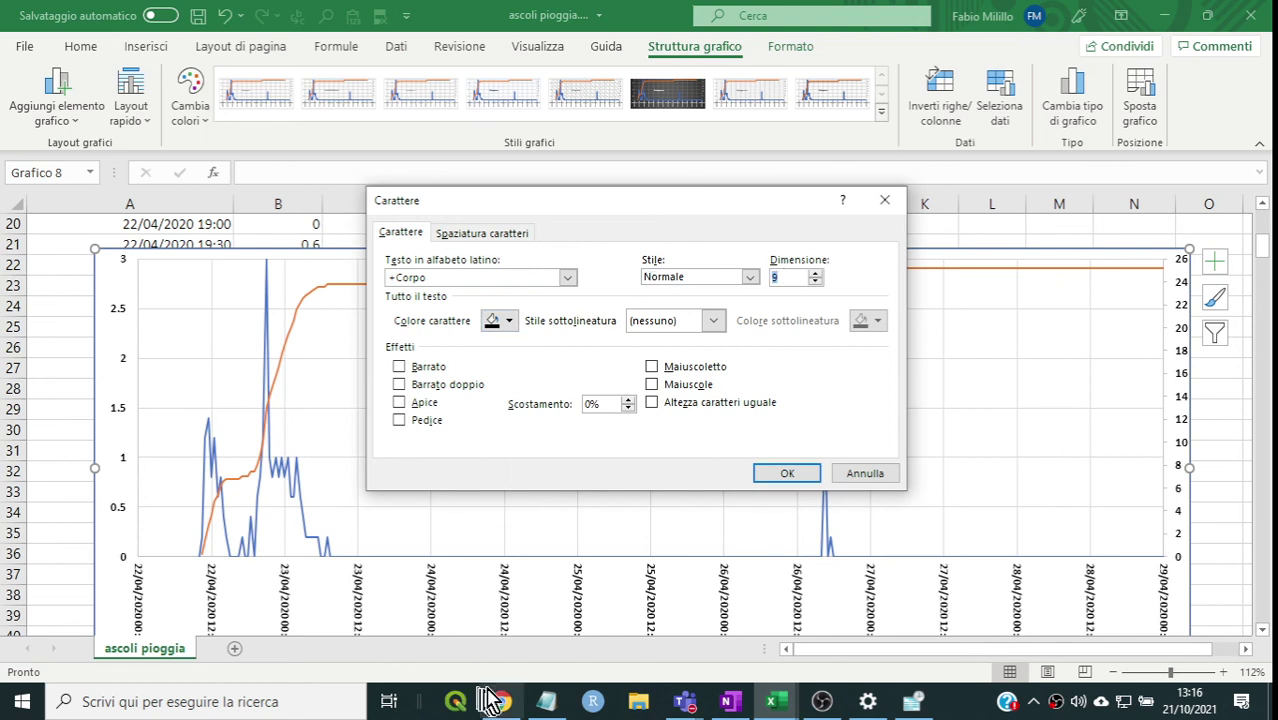
{"action": "type", "text": "12"}
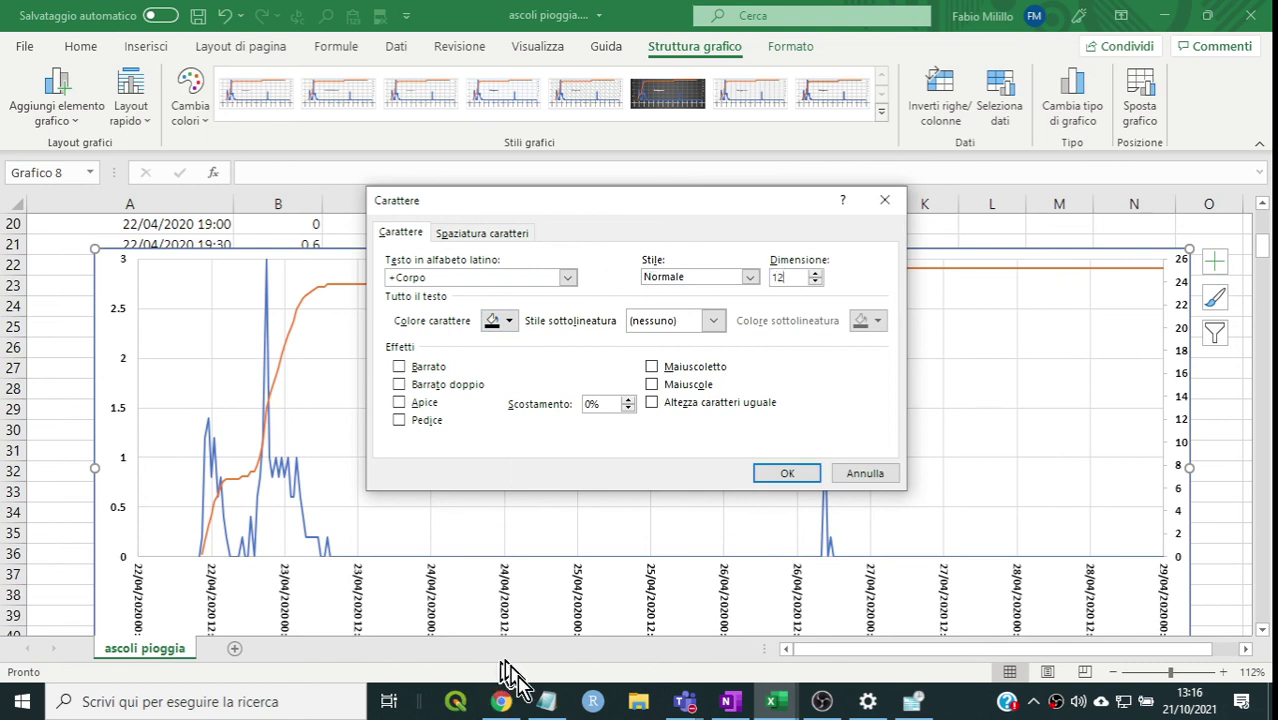
{"action": "left_click", "coordinate": [788, 474]}
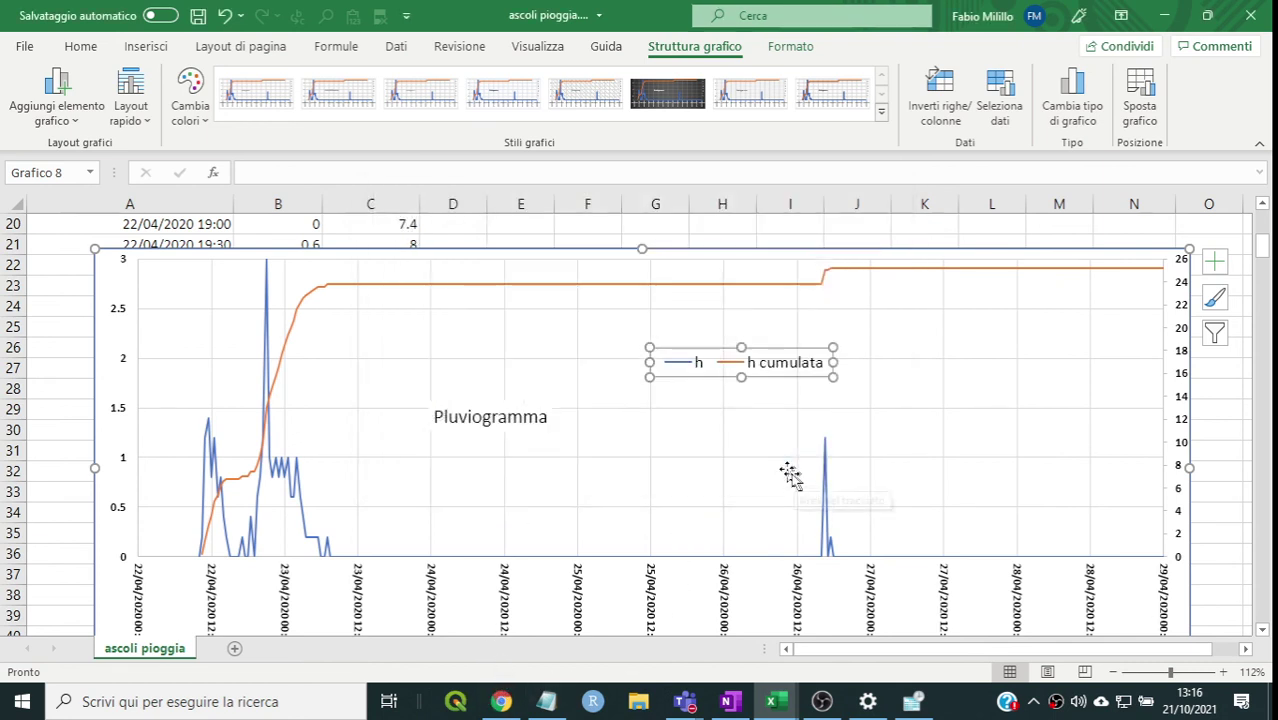
- Set the legend font style to Grassetto in the Carattere dialog
{"action": "right_click", "coordinate": [702, 350]}
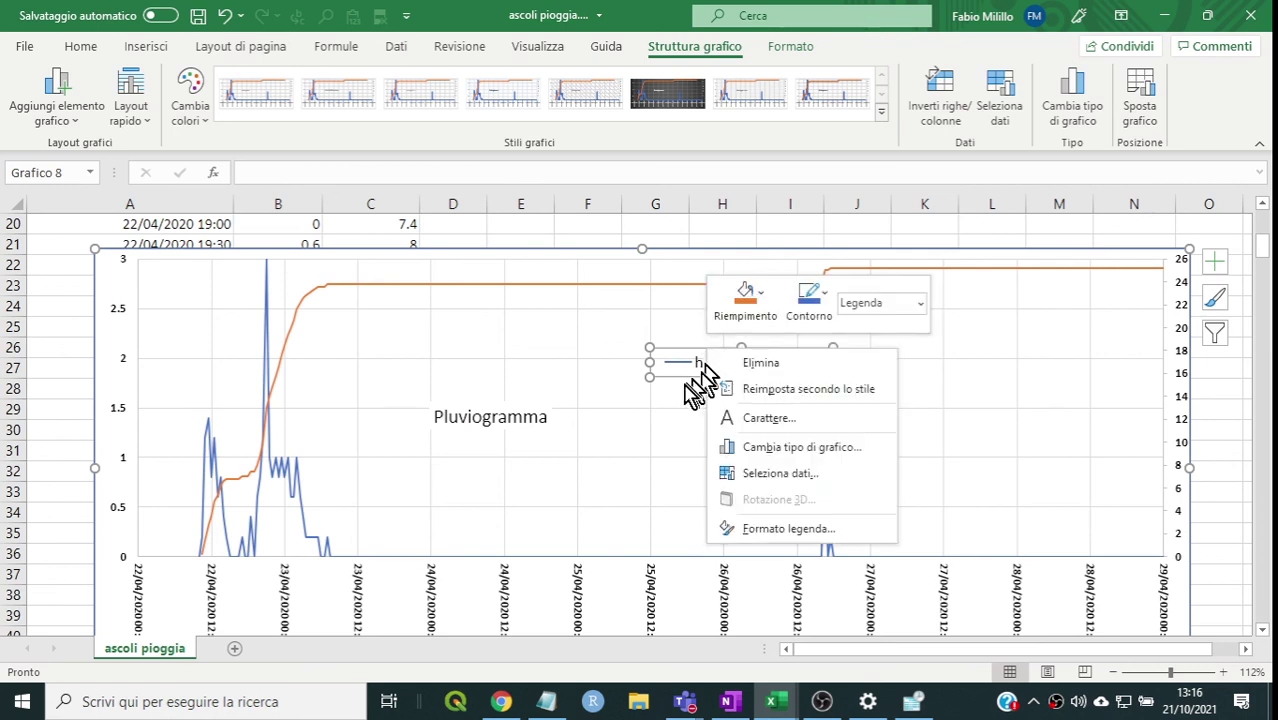
{"action": "left_click", "coordinate": [668, 415]}
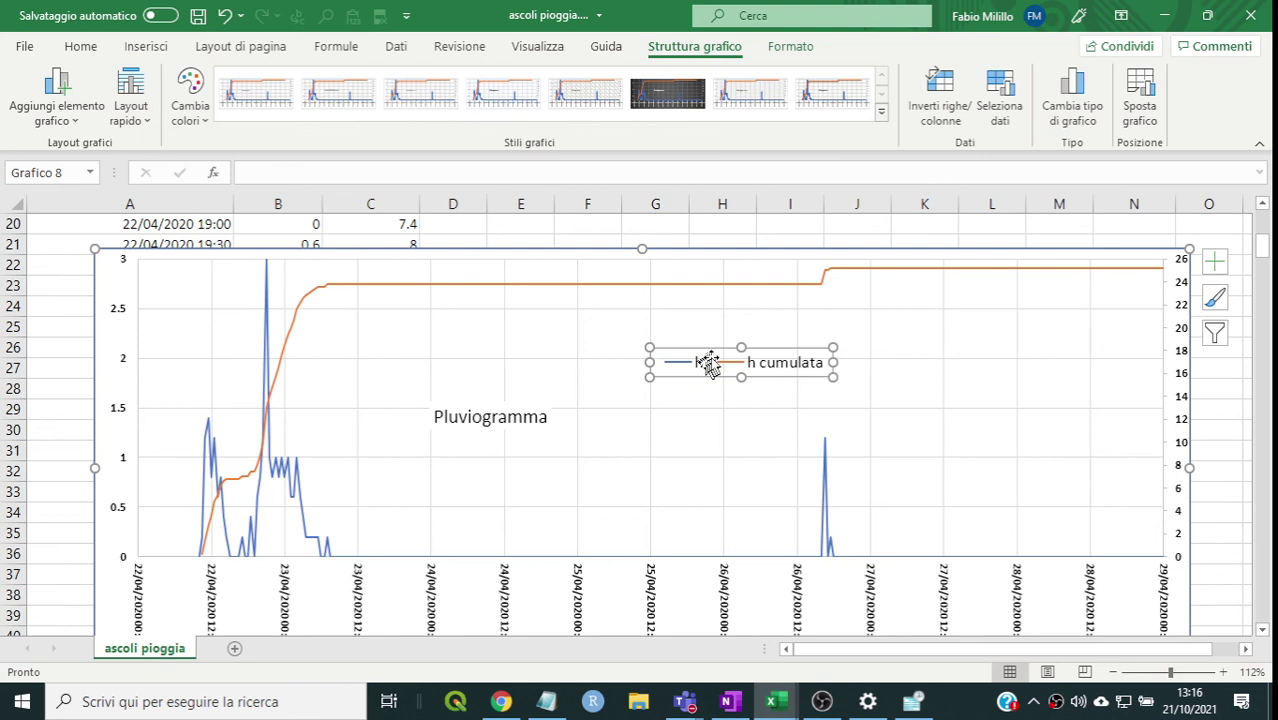
{"action": "right_click", "coordinate": [713, 356]}
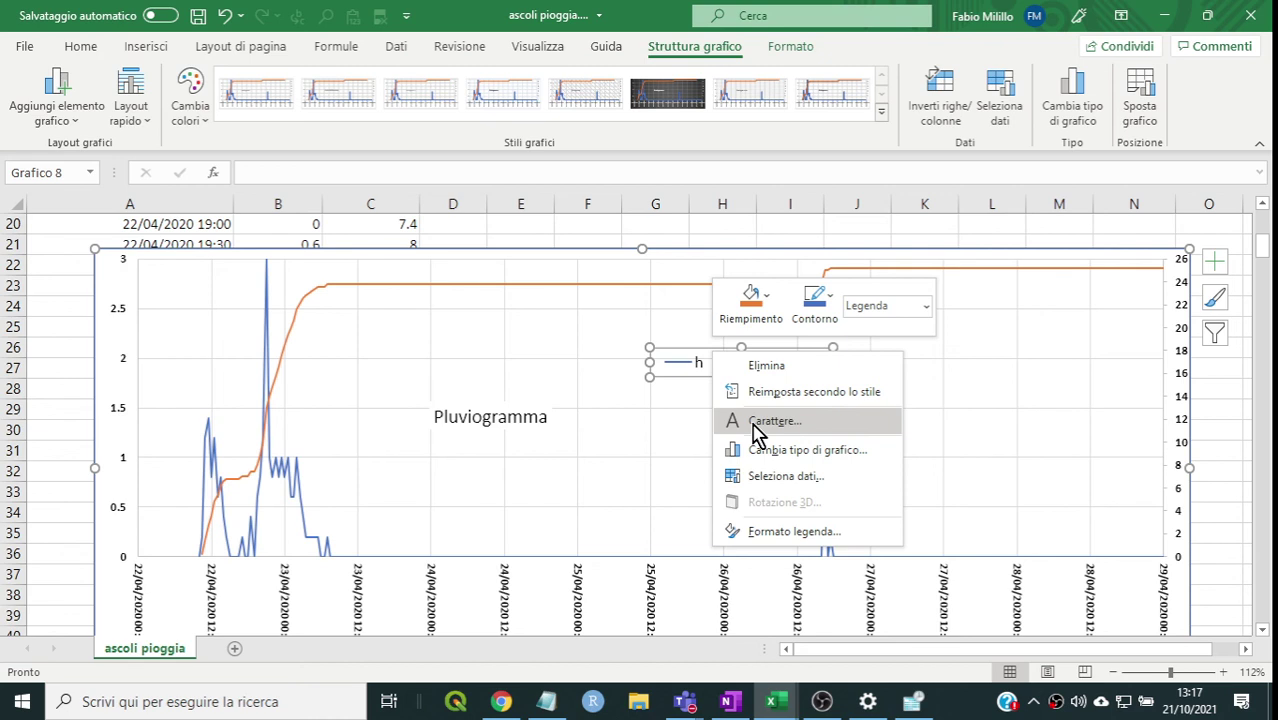
{"action": "left_click", "coordinate": [755, 424]}
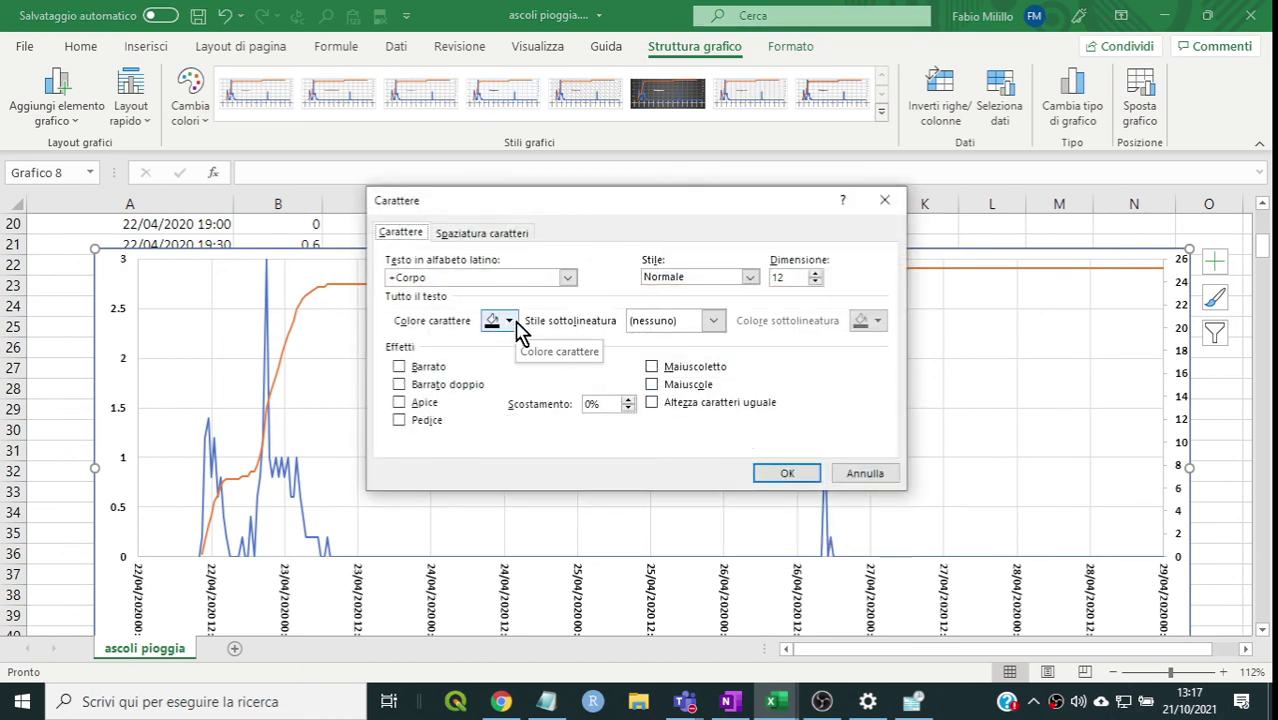
{"action": "left_click", "coordinate": [749, 279]}
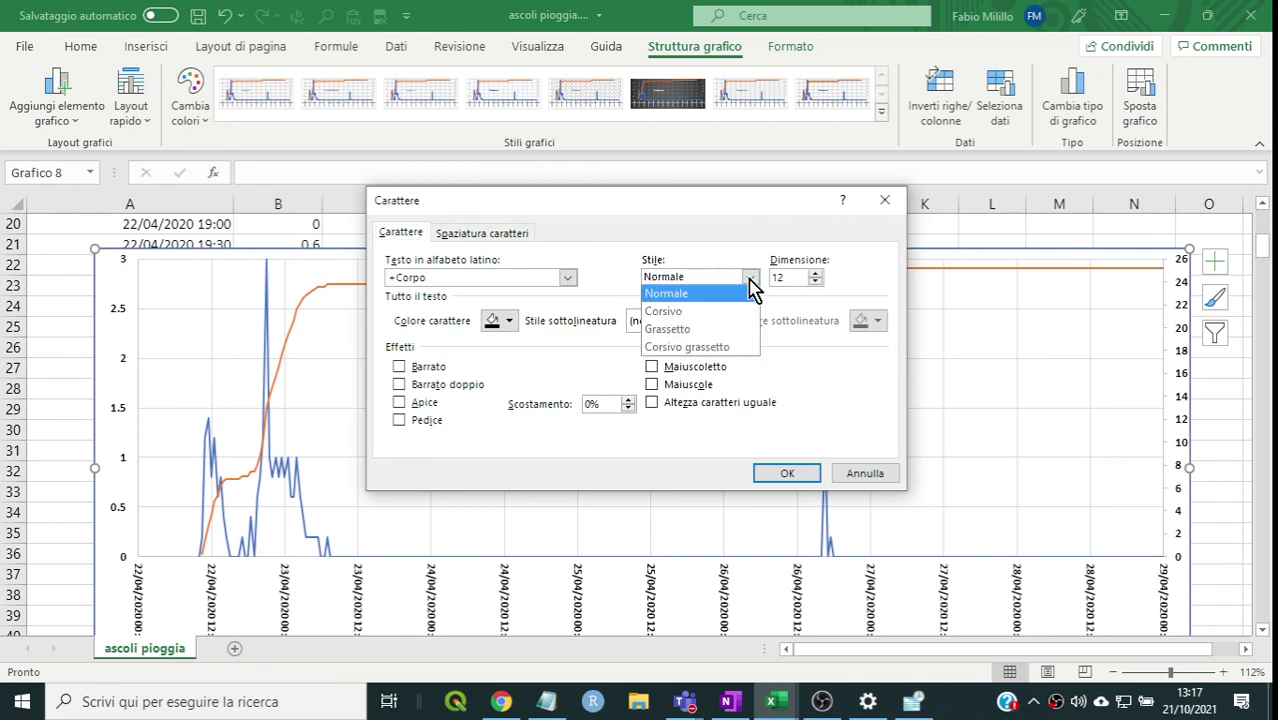
{"action": "left_click", "coordinate": [720, 329]}
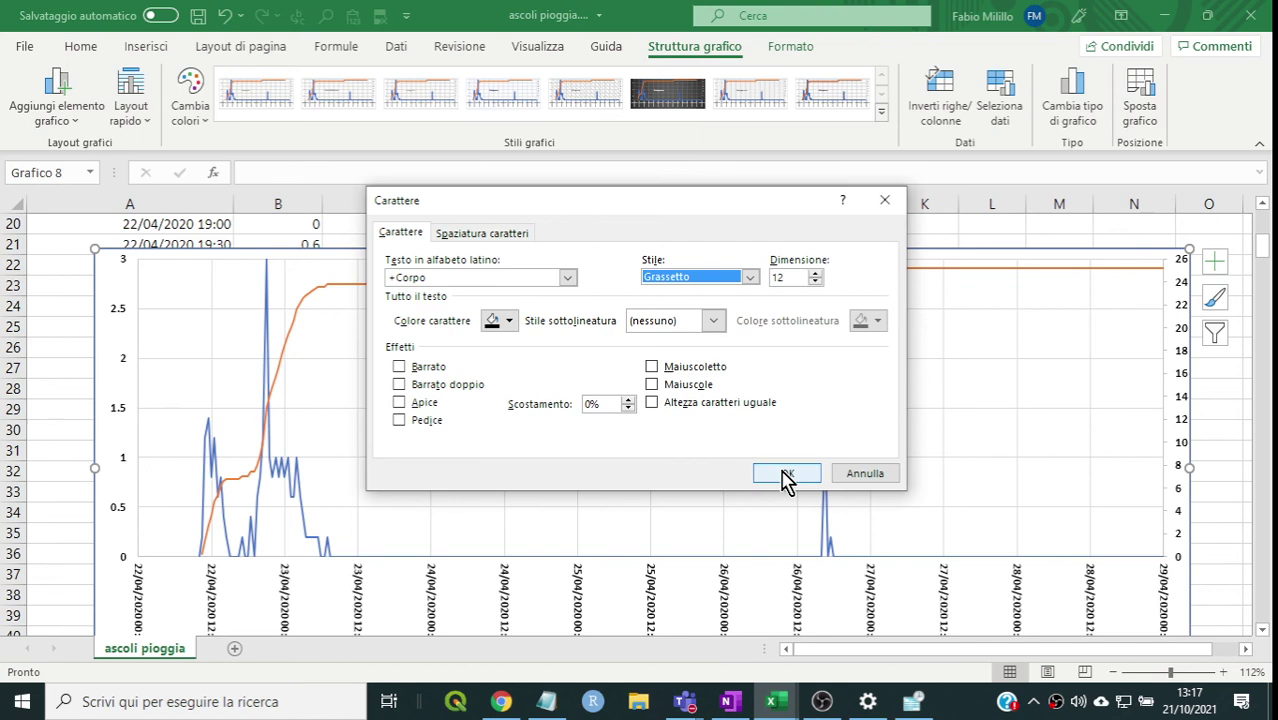
{"action": "left_click", "coordinate": [786, 474]}
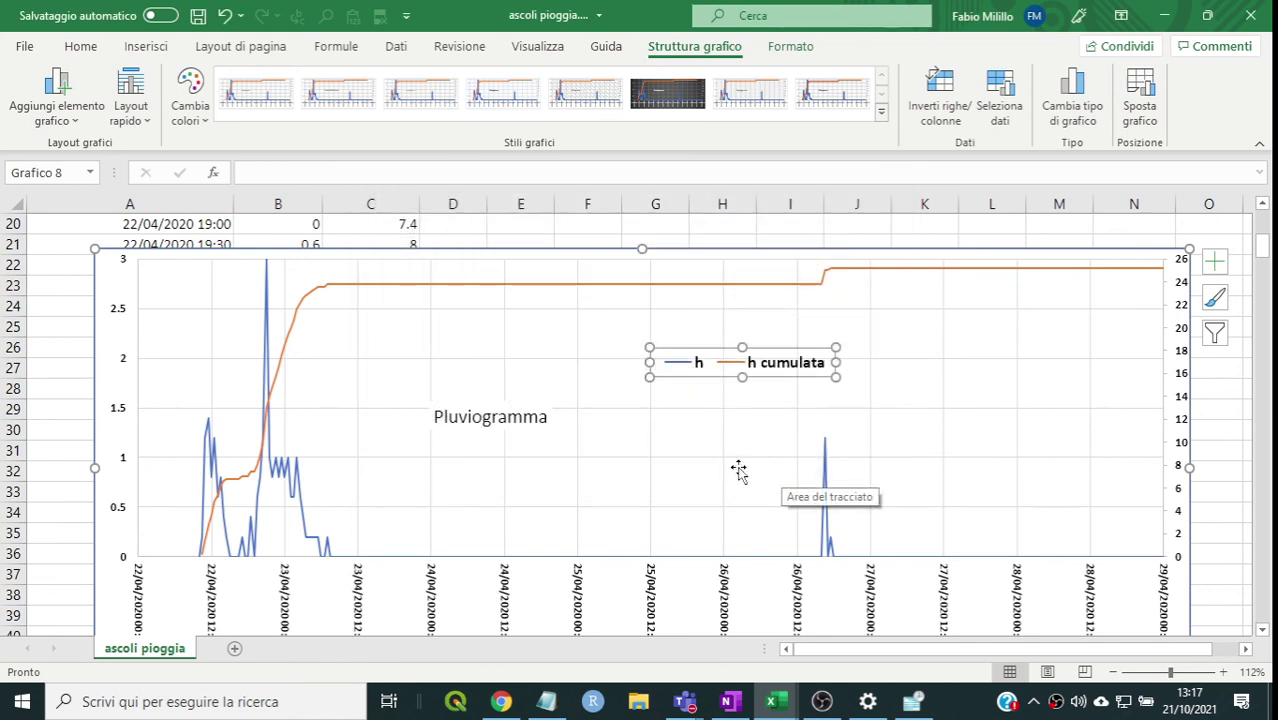
{"action": "left_click", "coordinate": [738, 471]}
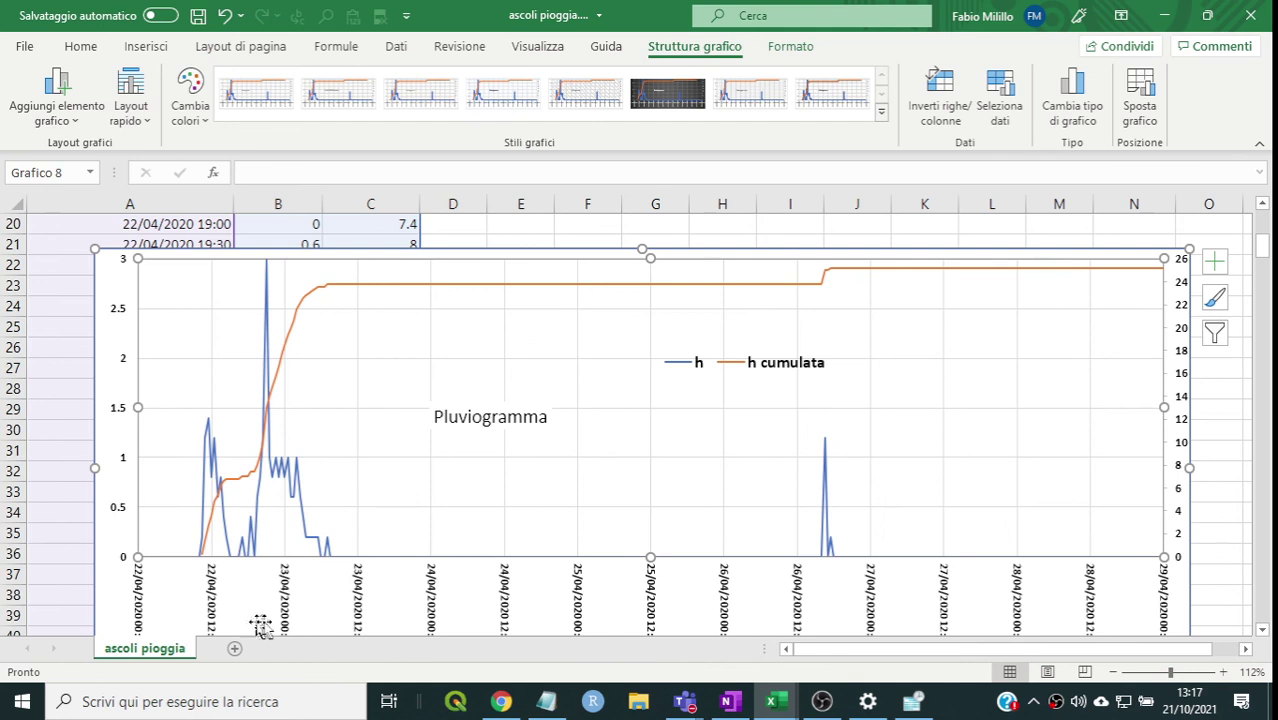
{"action": "left_click", "coordinate": [115, 618]}
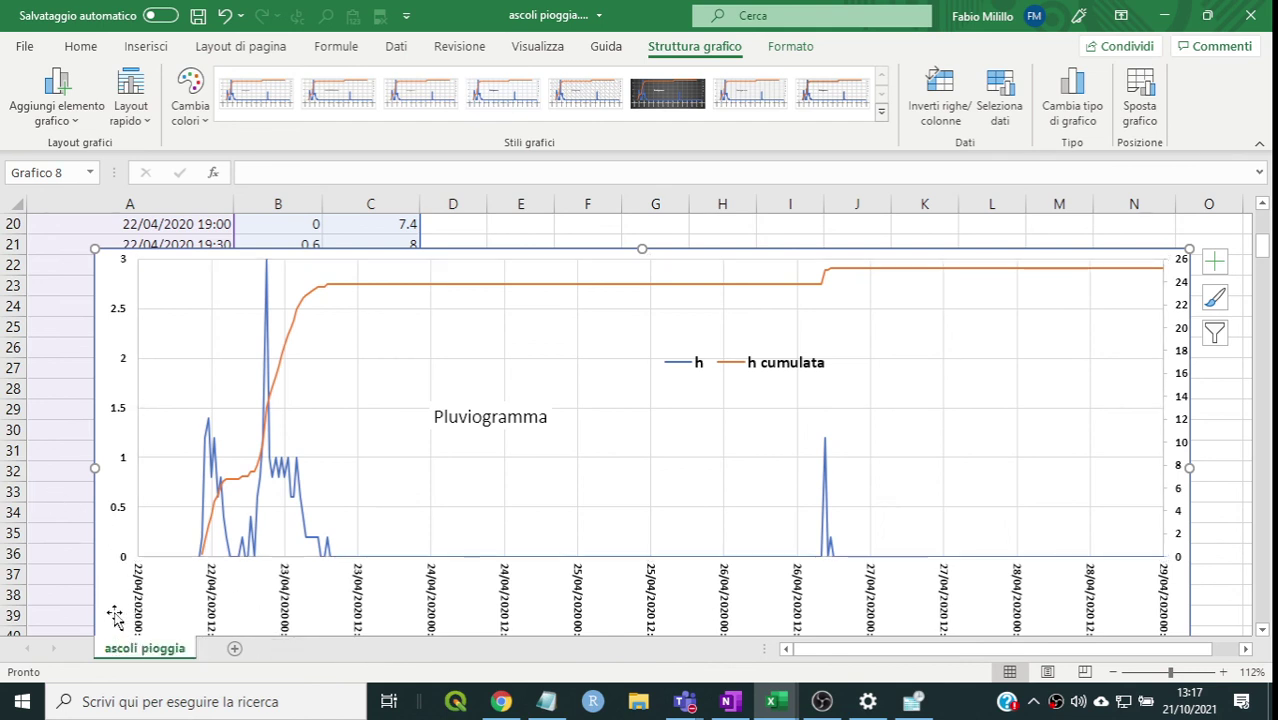
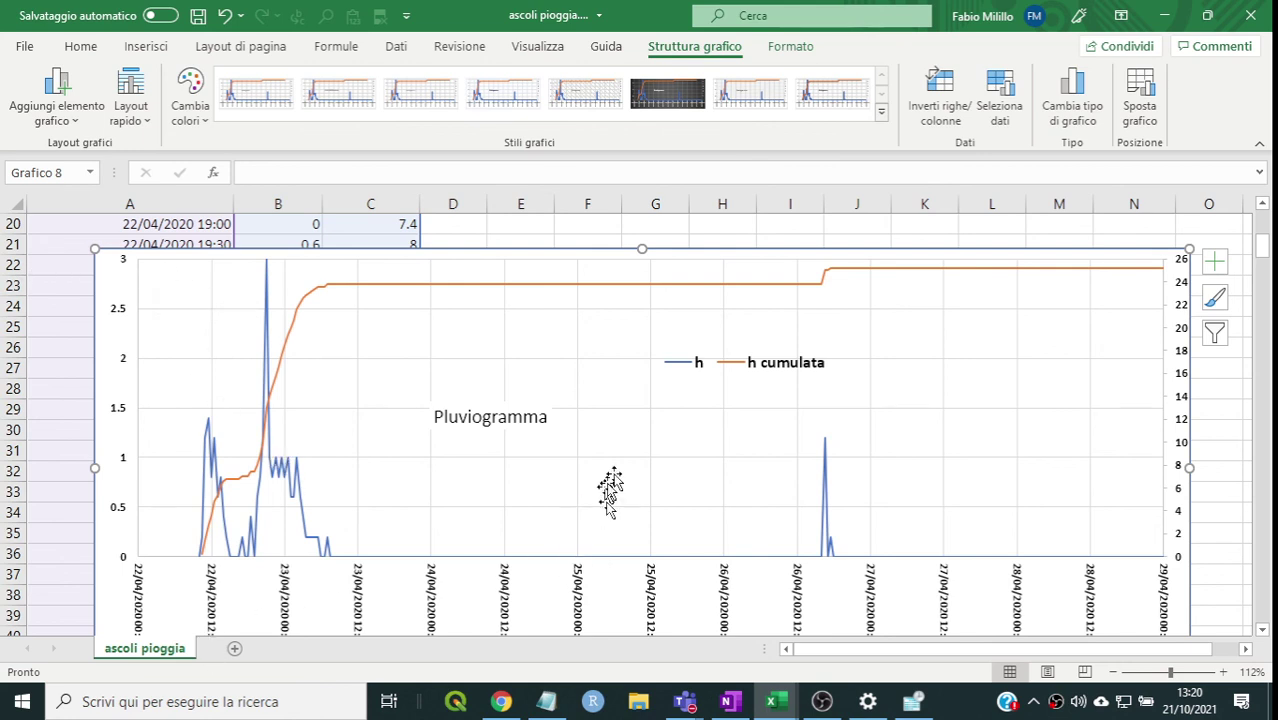
- Select the Pluviogramma chart legend with its h and h cumulata entries
{"action": "left_click", "coordinate": [778, 366]}
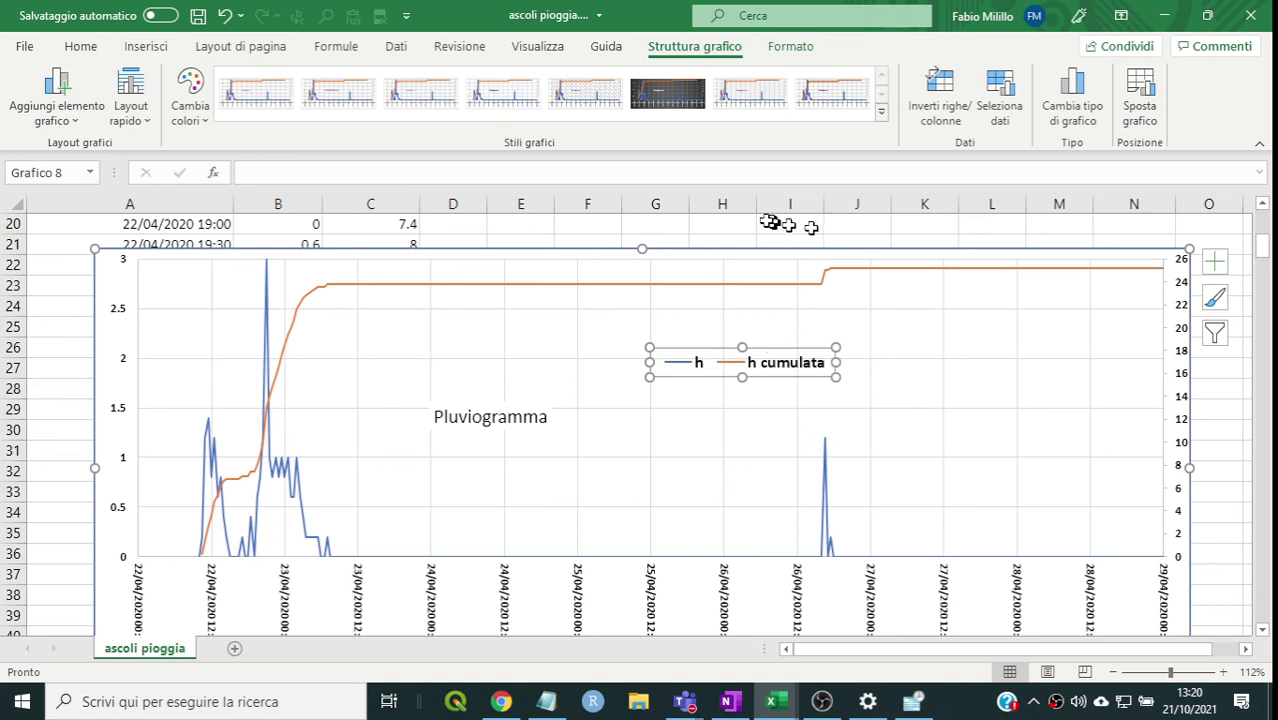
- Reset the legend's Riempimento fill to Automatico, then select the plot area
{"action": "right_click", "coordinate": [701, 350]}
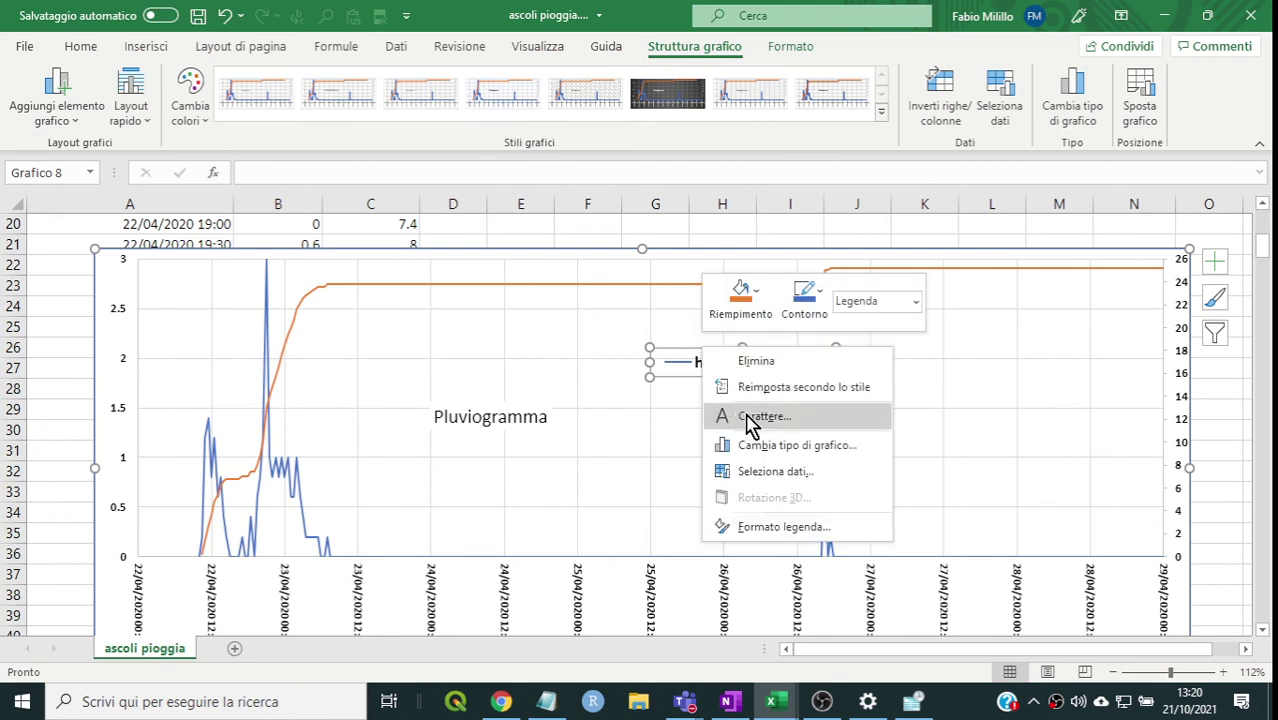
{"action": "right_click", "coordinate": [688, 351]}
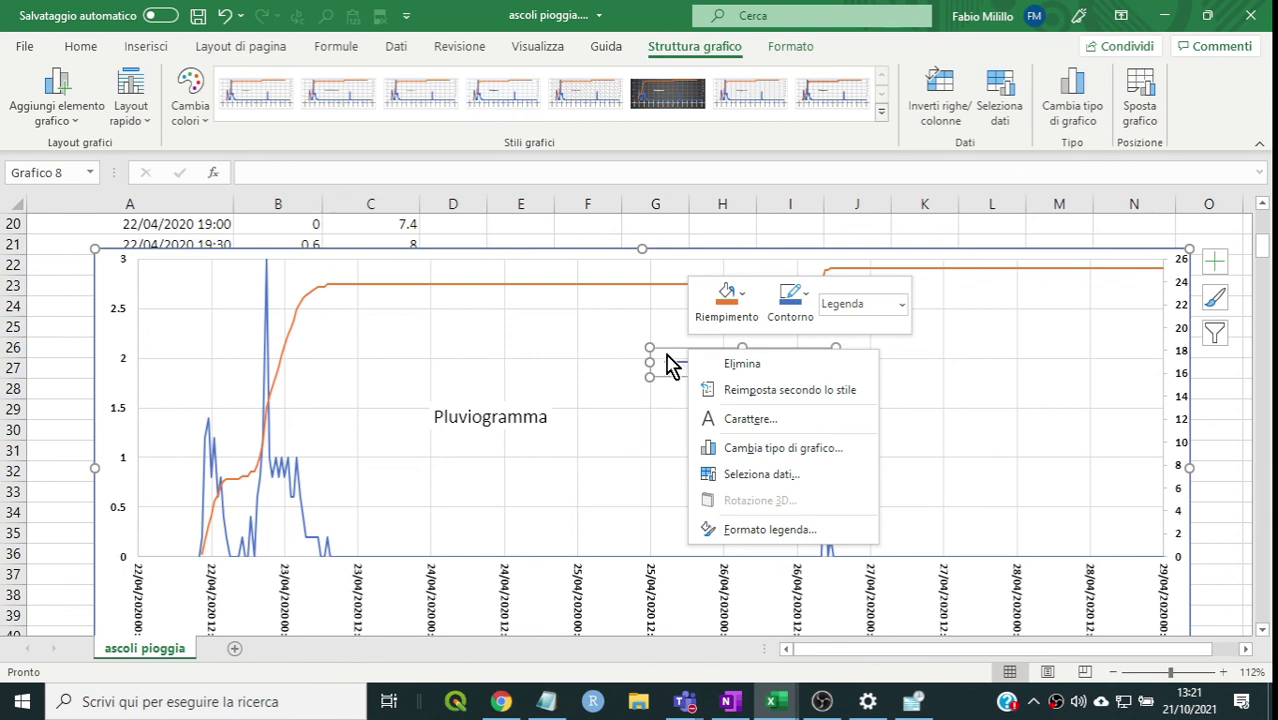
{"action": "left_click", "coordinate": [754, 311]}
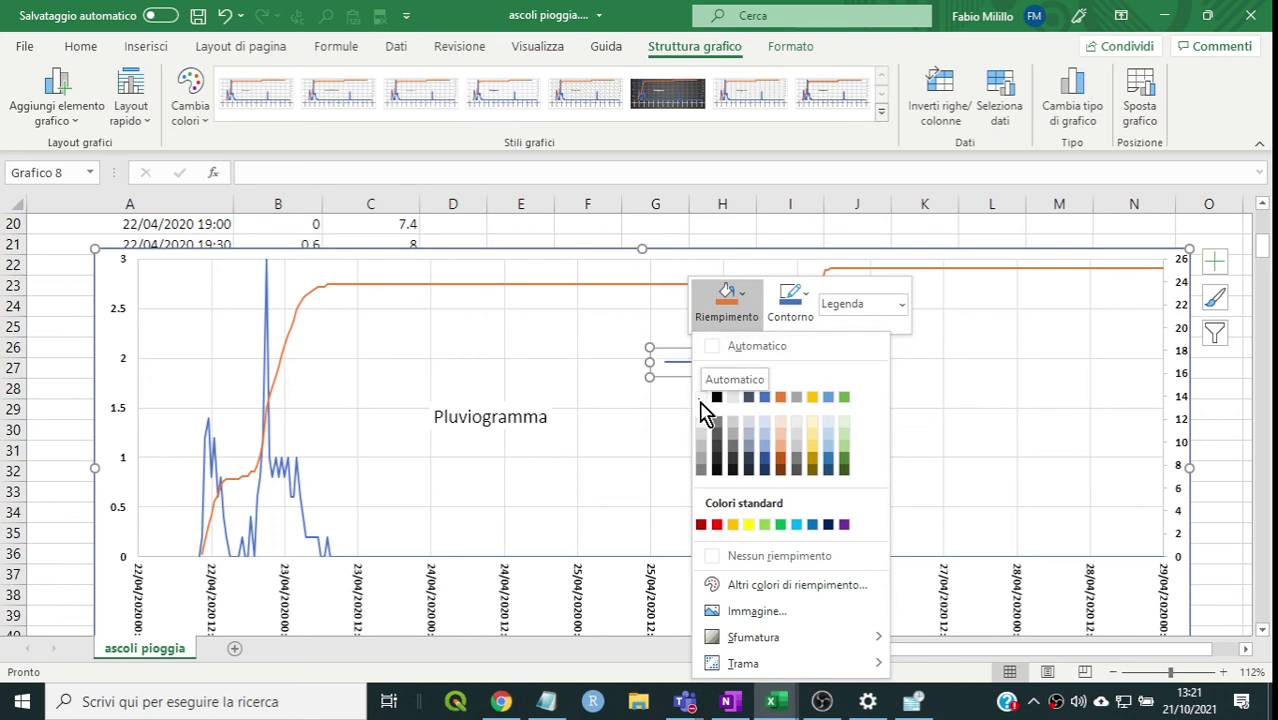
{"action": "left_click", "coordinate": [713, 347]}
{"action": "left_click", "coordinate": [893, 380]}
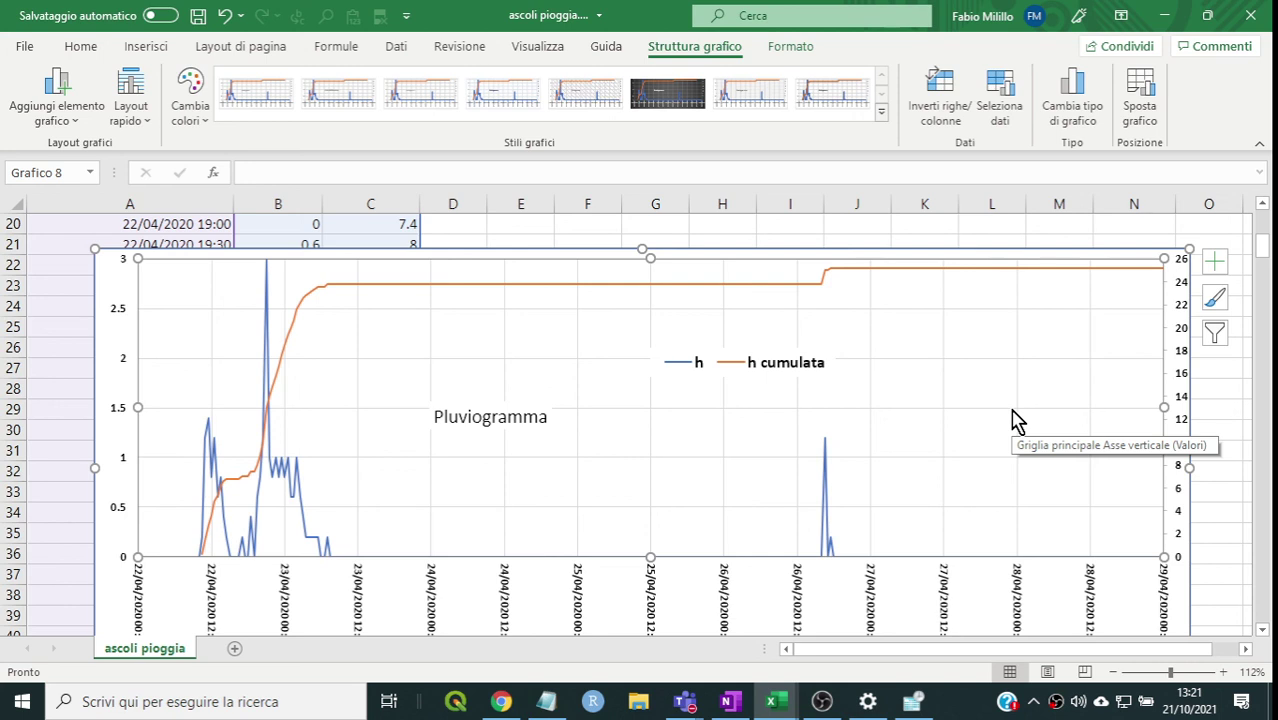
{"action": "key", "text": "ctrl+z"}
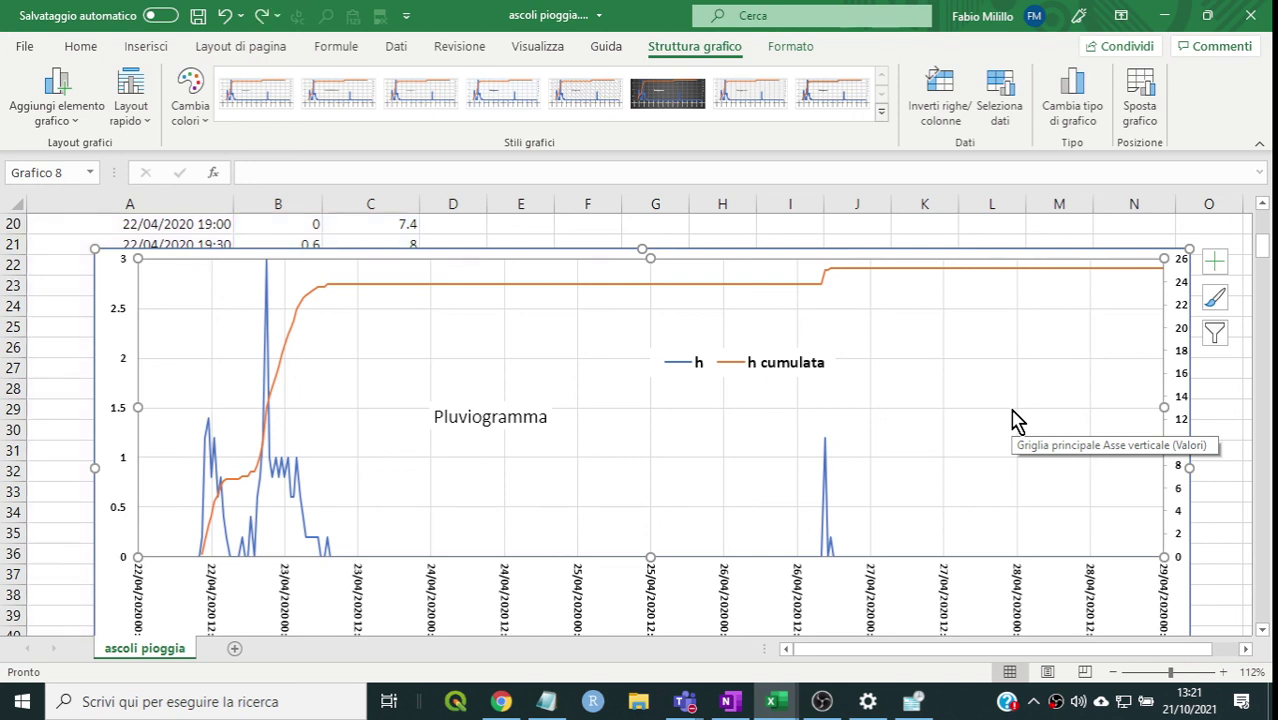
{"action": "key", "text": "ctrl+z"}
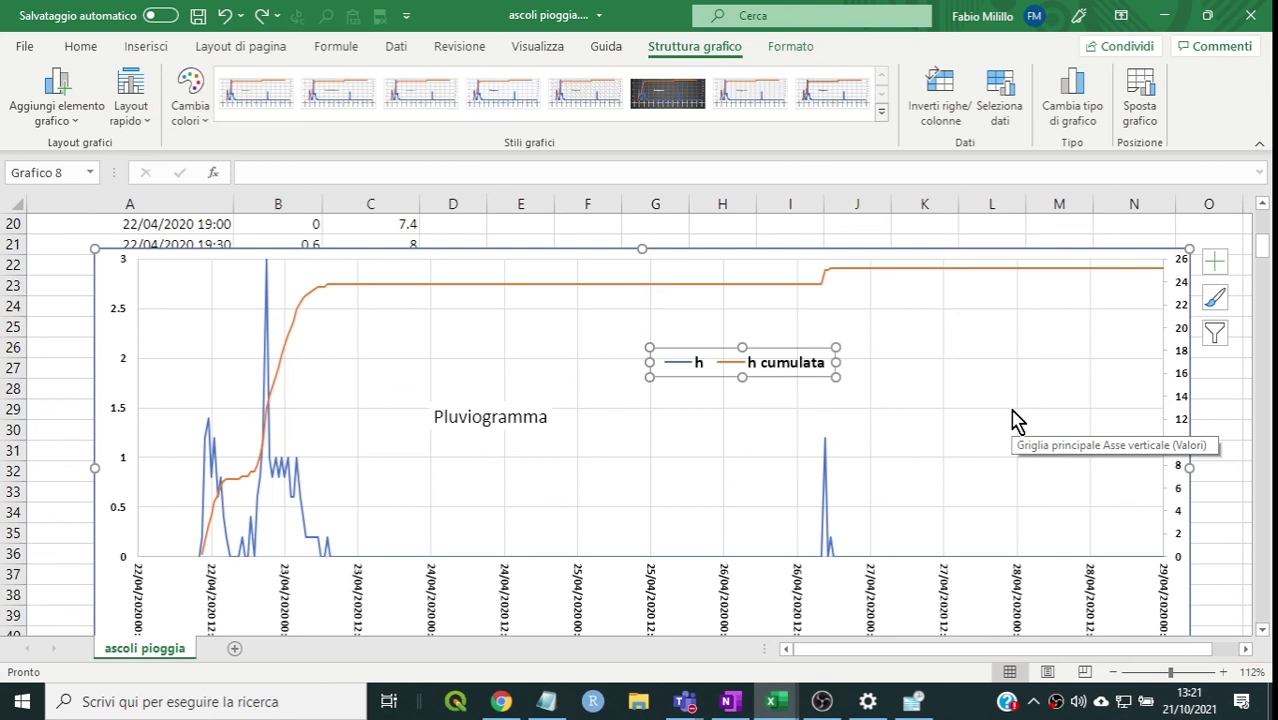
{"action": "key", "text": "Escape"}
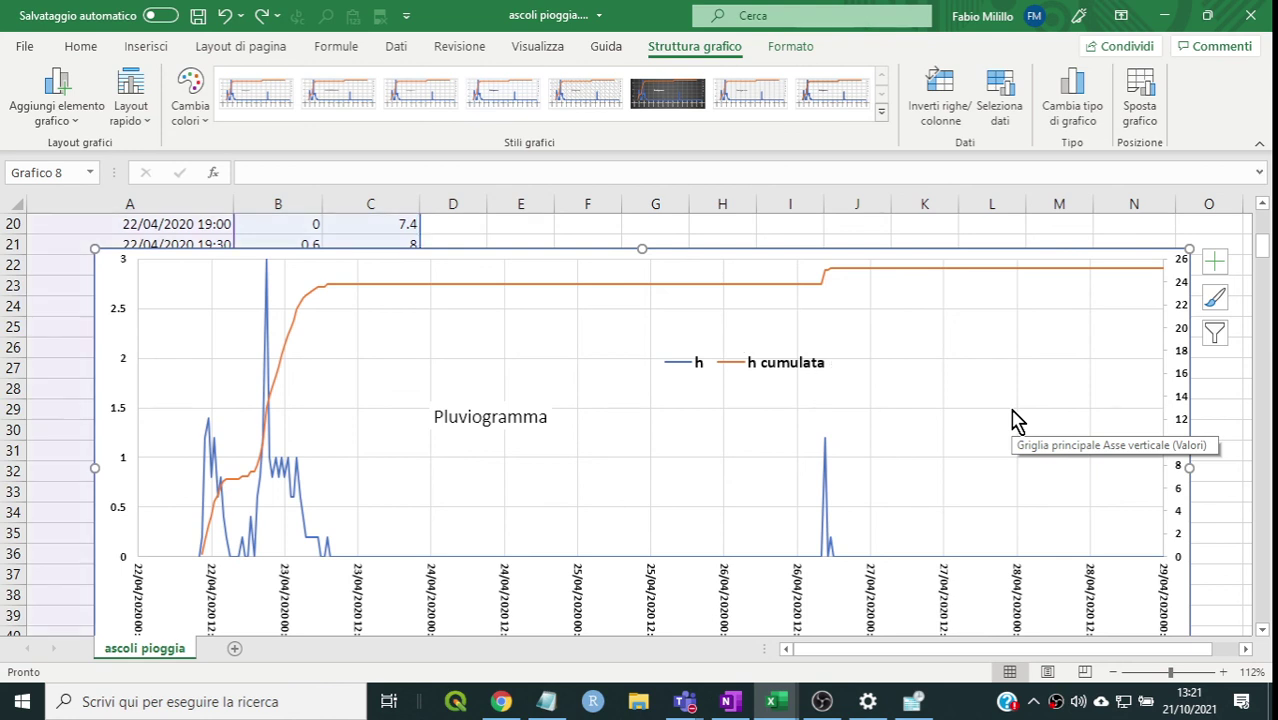
{"action": "key", "text": "Up"}
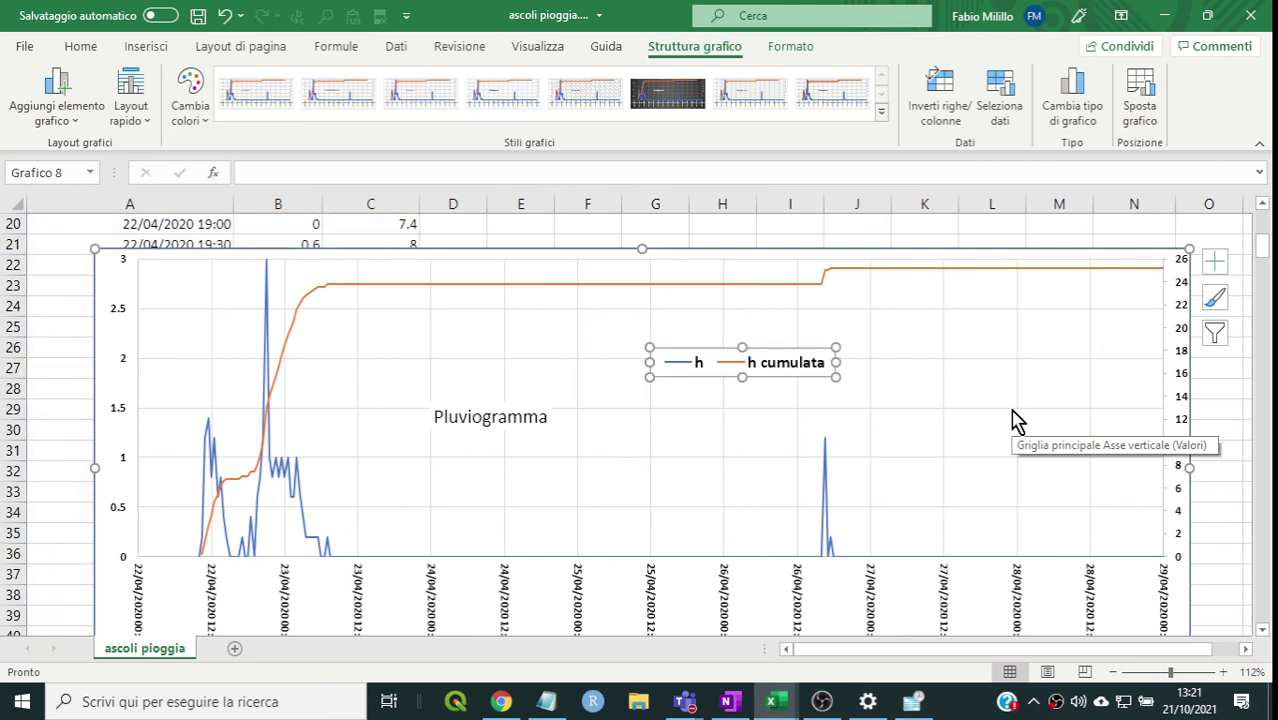
{"action": "key", "text": "Escape"}
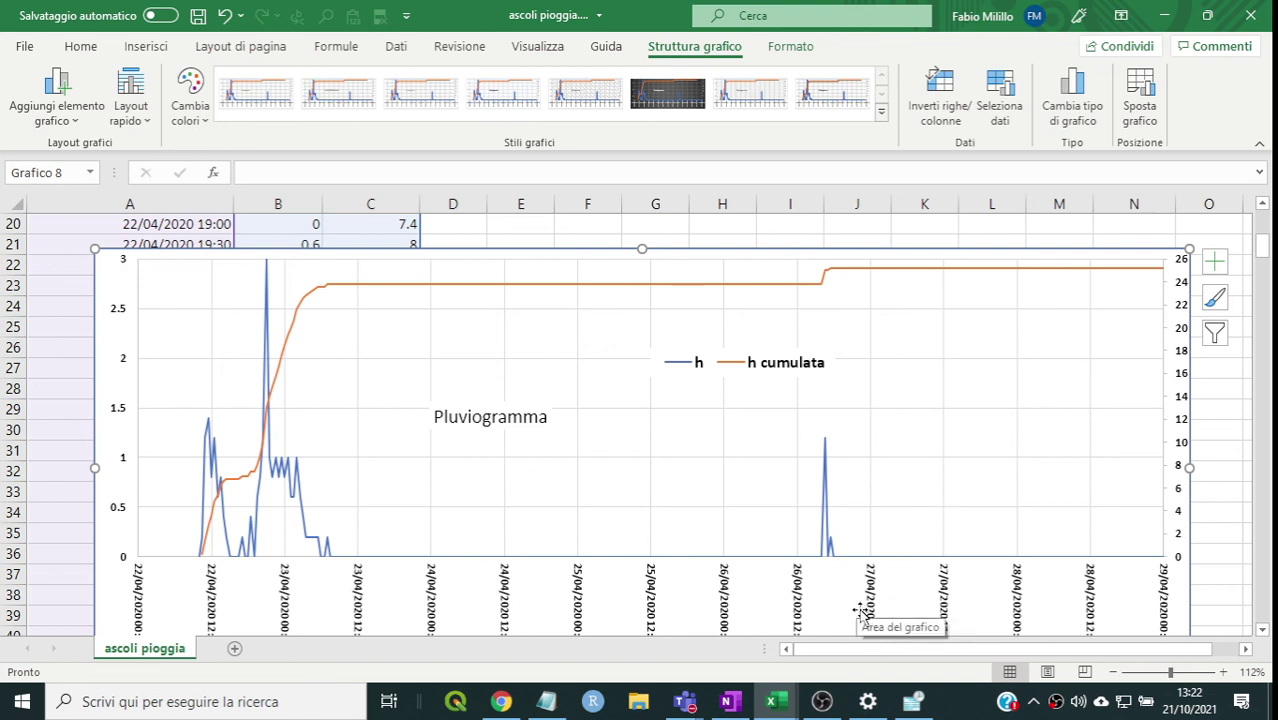
{"action": "scroll", "coordinate": [853, 571], "scroll_direction": "down", "scroll_amount": 1}
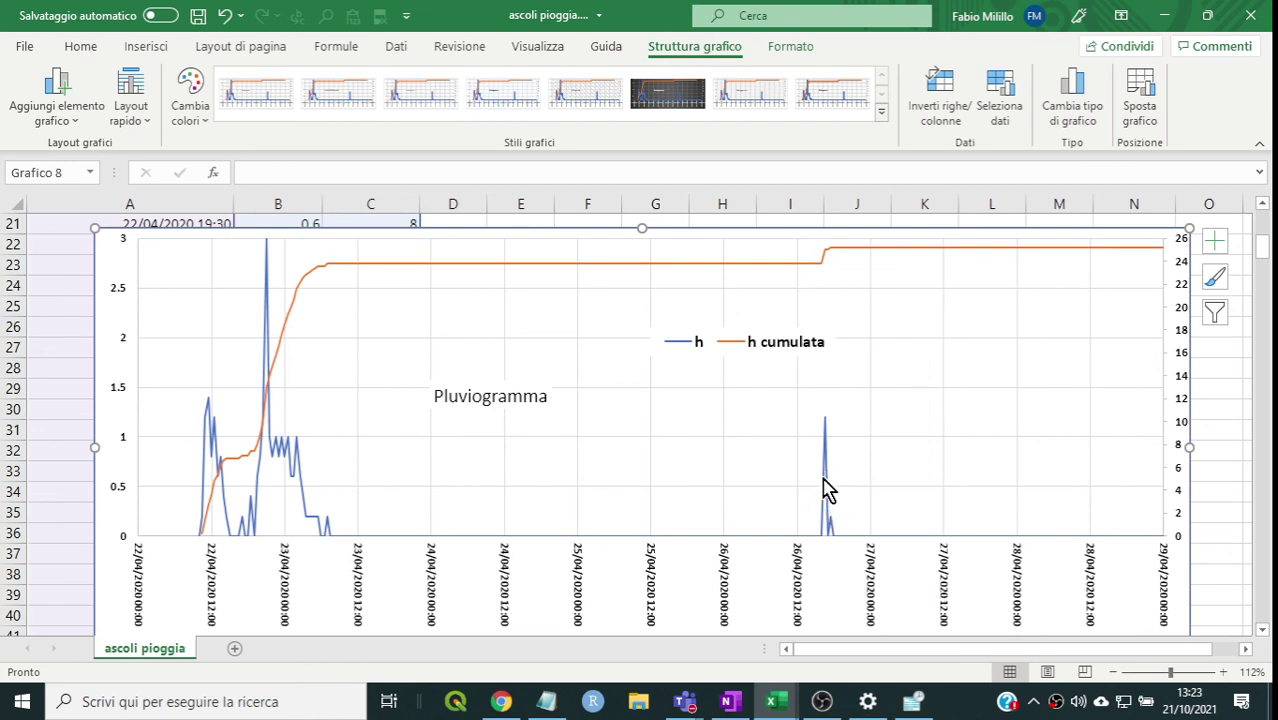
{"action": "mouse_move", "coordinate": [824, 487]}
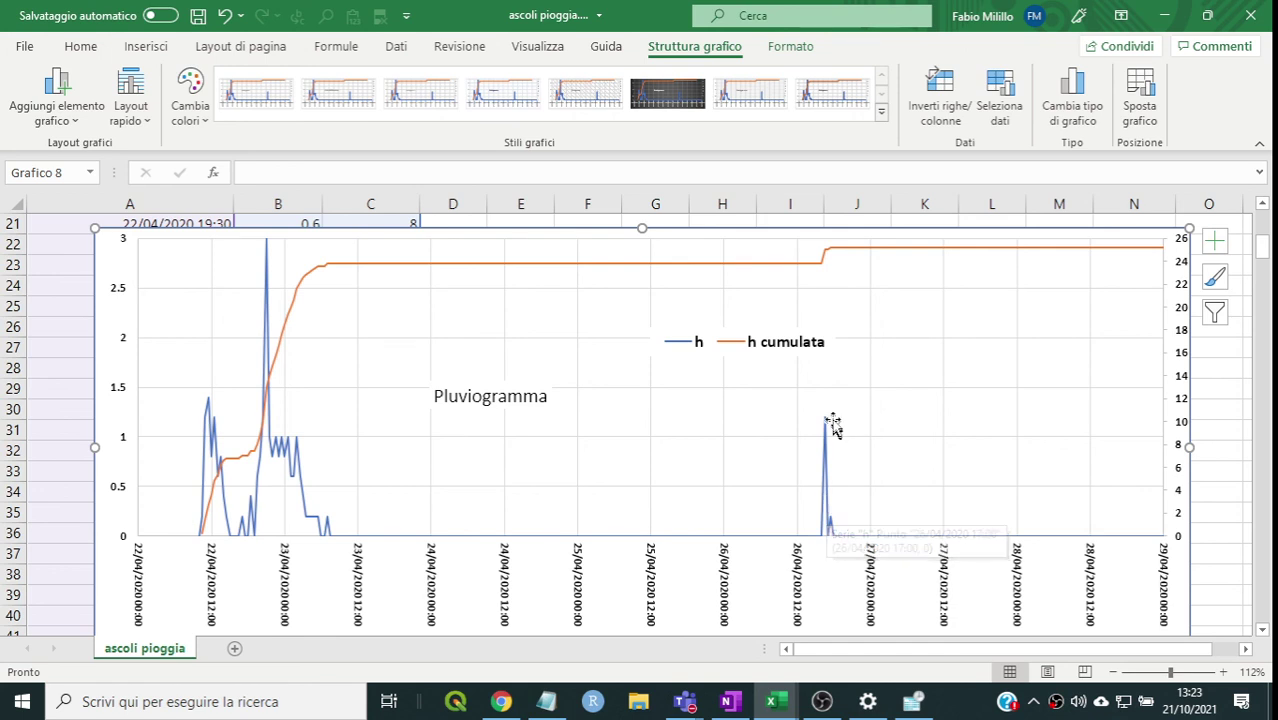
{"action": "mouse_move", "coordinate": [826, 428]}
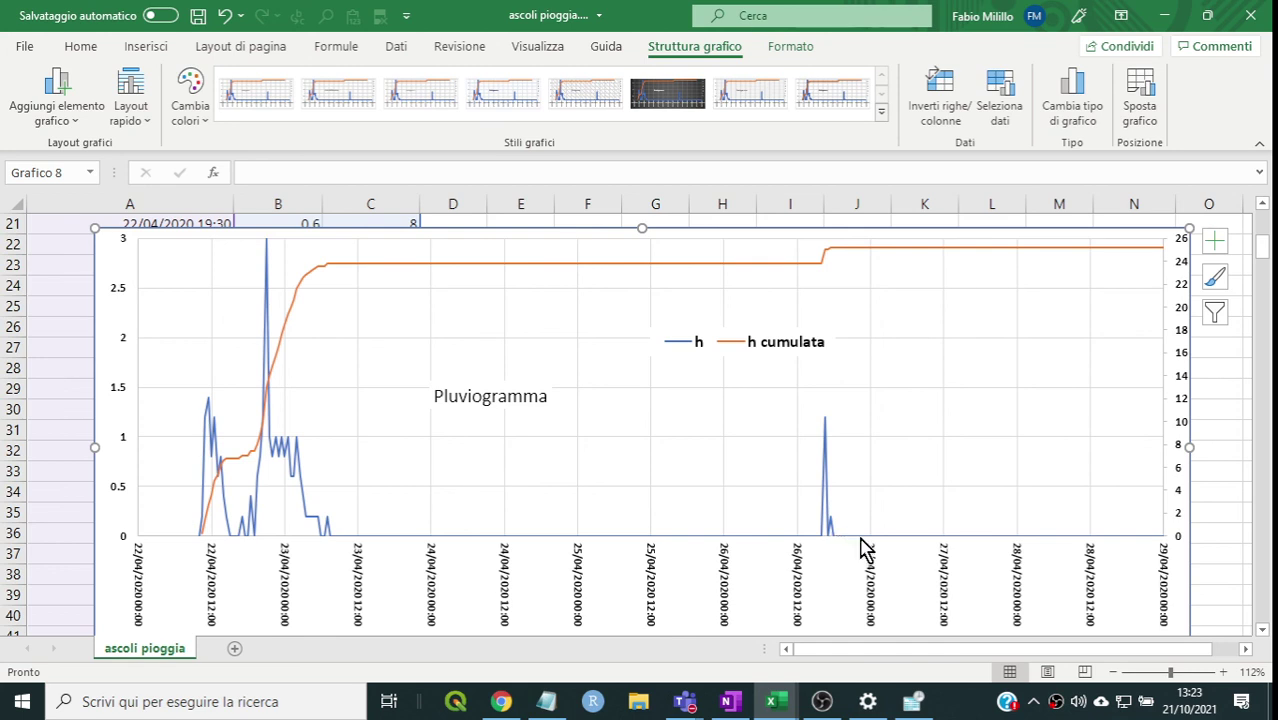
{"action": "mouse_move", "coordinate": [859, 536]}
{"action": "mouse_move", "coordinate": [938, 548]}
{"action": "mouse_move", "coordinate": [281, 360]}
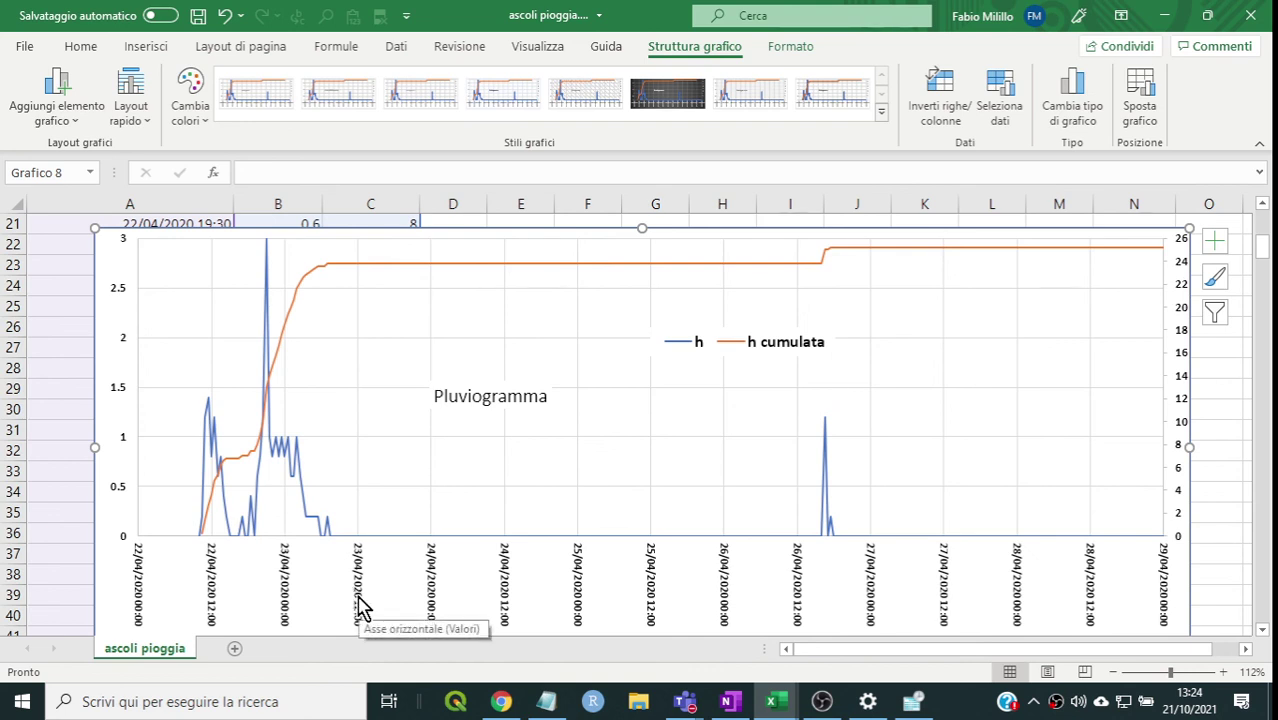
- Change the date axis Massimo bound from 43950 to 43945 in Formato asse
{"action": "right_click", "coordinate": [360, 606]}
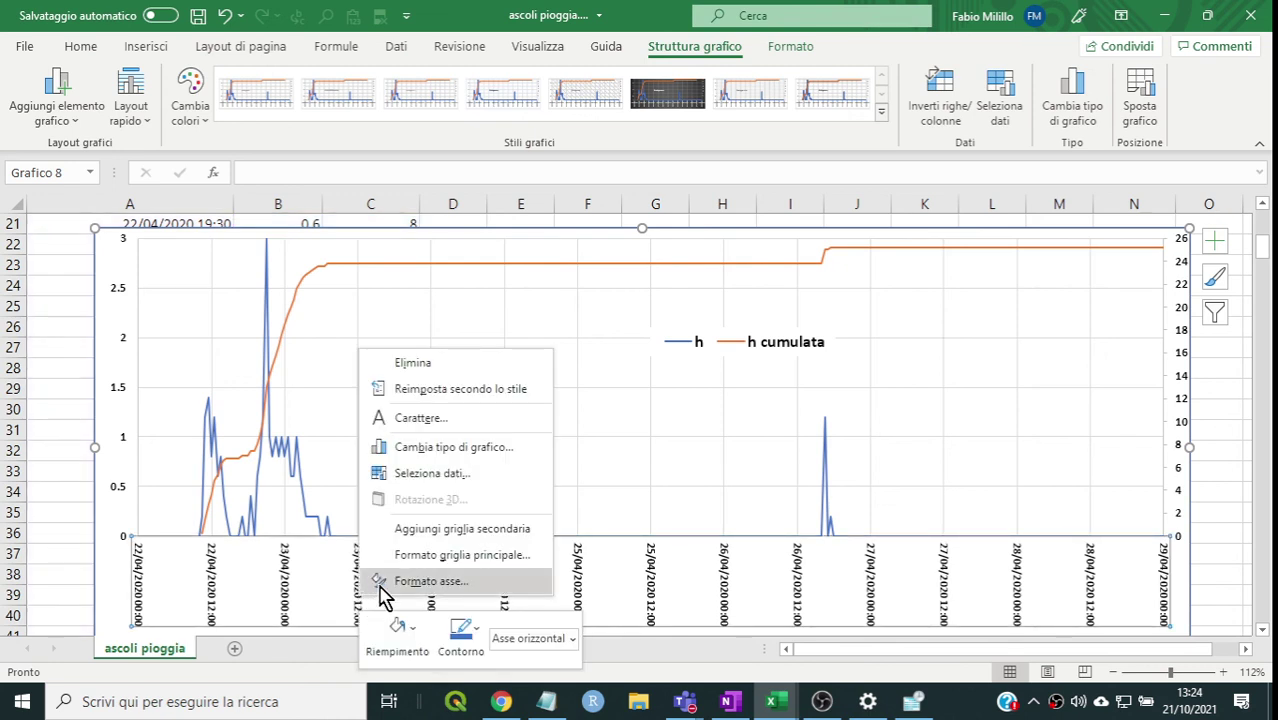
{"action": "left_click", "coordinate": [385, 590]}
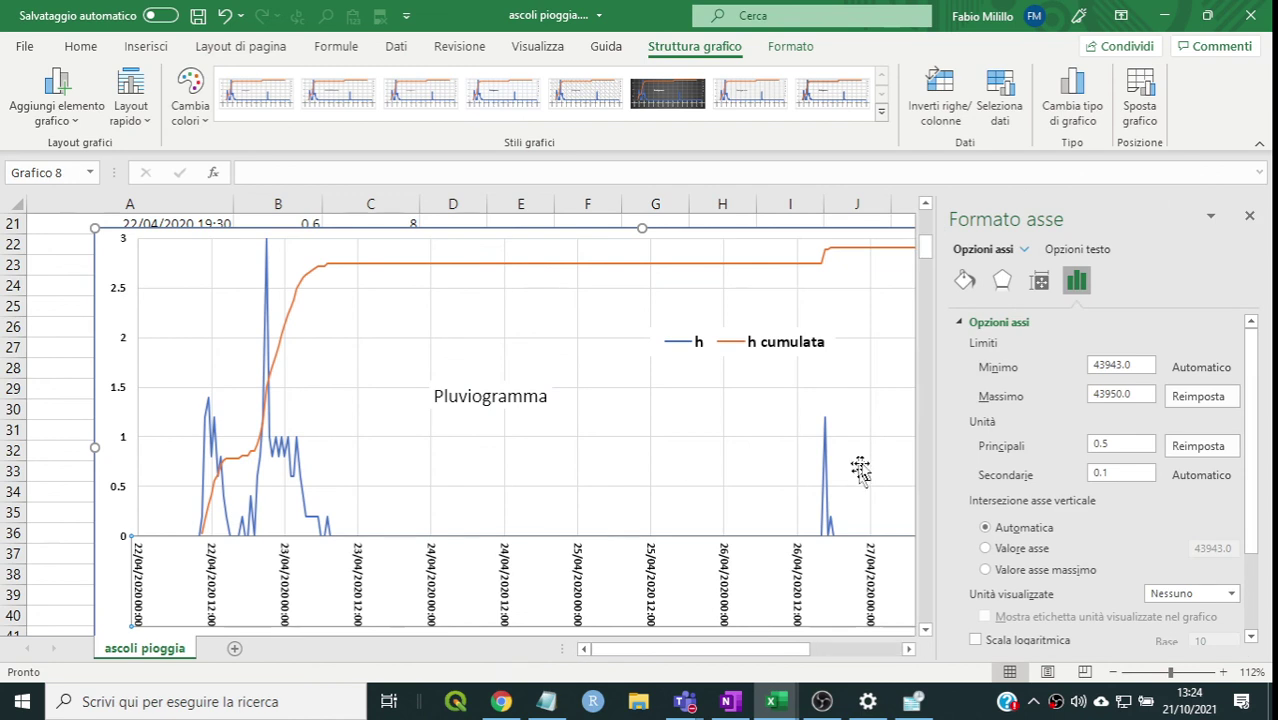
{"action": "left_click", "coordinate": [1140, 396]}
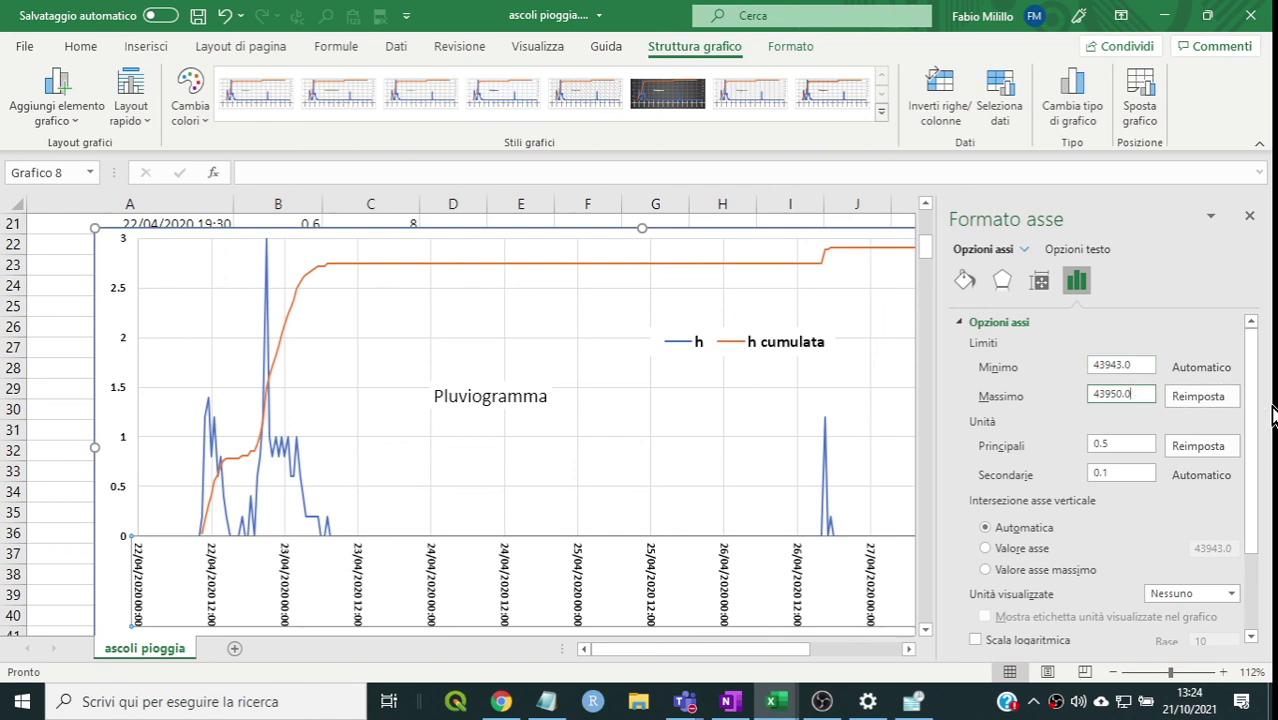
{"action": "key", "text": "BackSpace"}
{"action": "key", "text": "BackSpace"}
{"action": "key", "text": "BackSpace"}
{"action": "key", "text": "BackSpace"}
{"action": "type", "text": "45"}
{"action": "key", "text": "Return"}
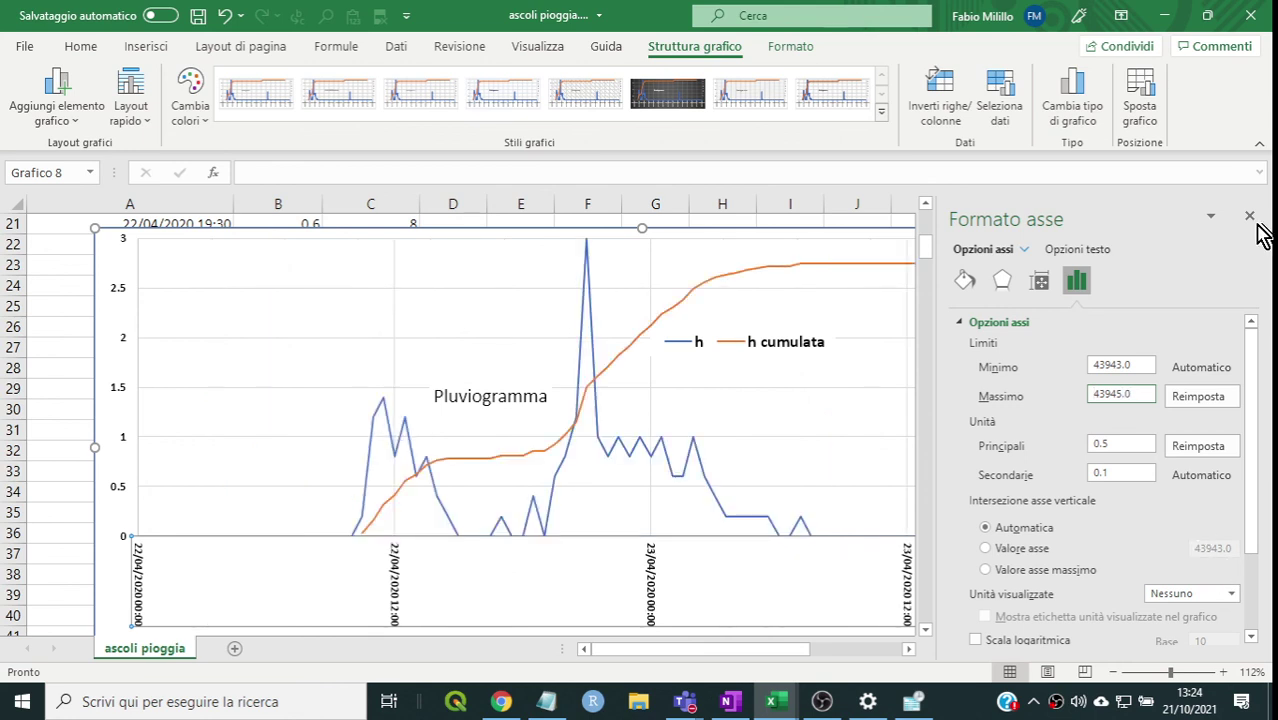
{"action": "left_click", "coordinate": [1249, 217]}
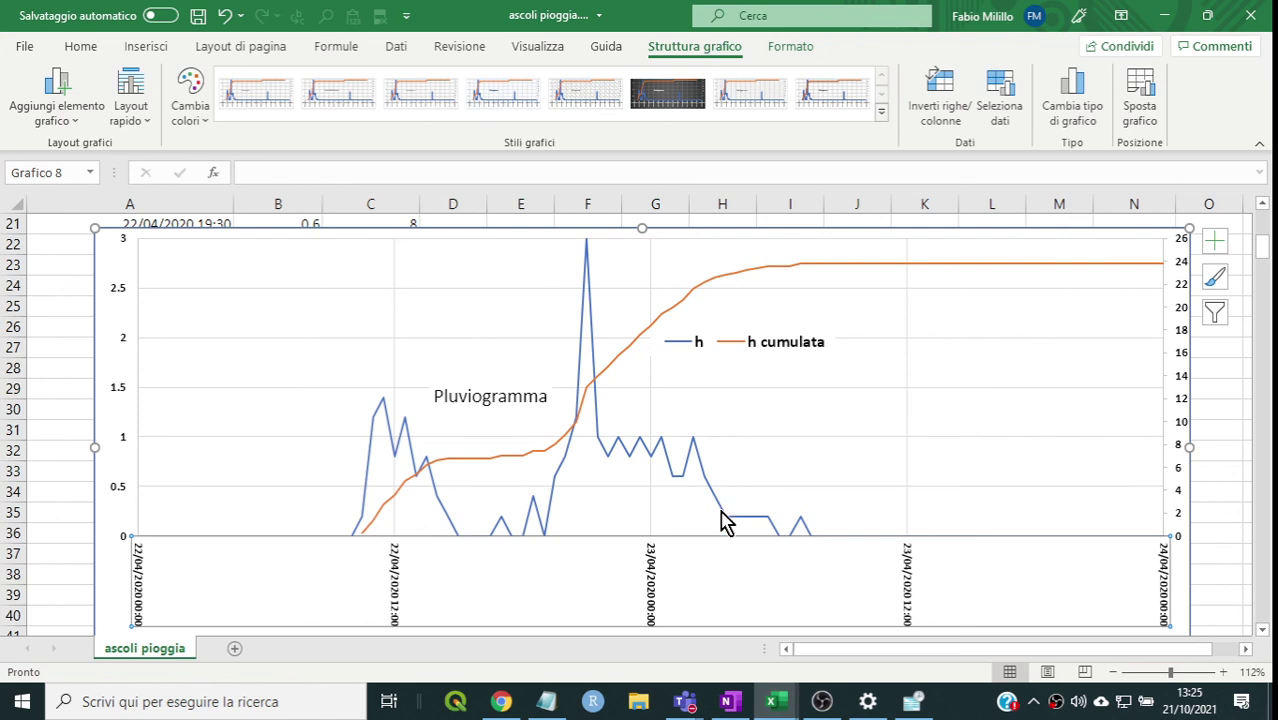
- Review the rescaled chart spanning 22–24 April 2020 at full width
{"action": "mouse_move", "coordinate": [722, 512]}
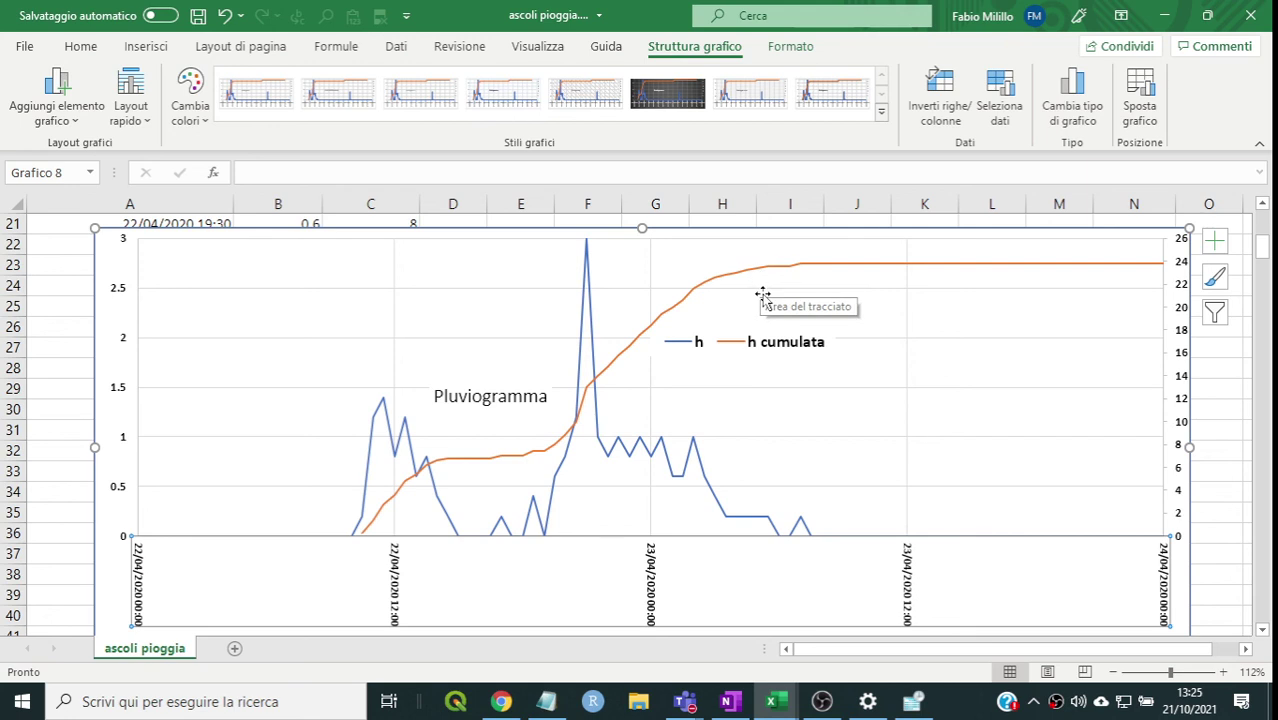
- Deselect the chart and undo the axis maximum change, restoring the 22–29 April span
{"action": "left_click", "coordinate": [58, 330]}
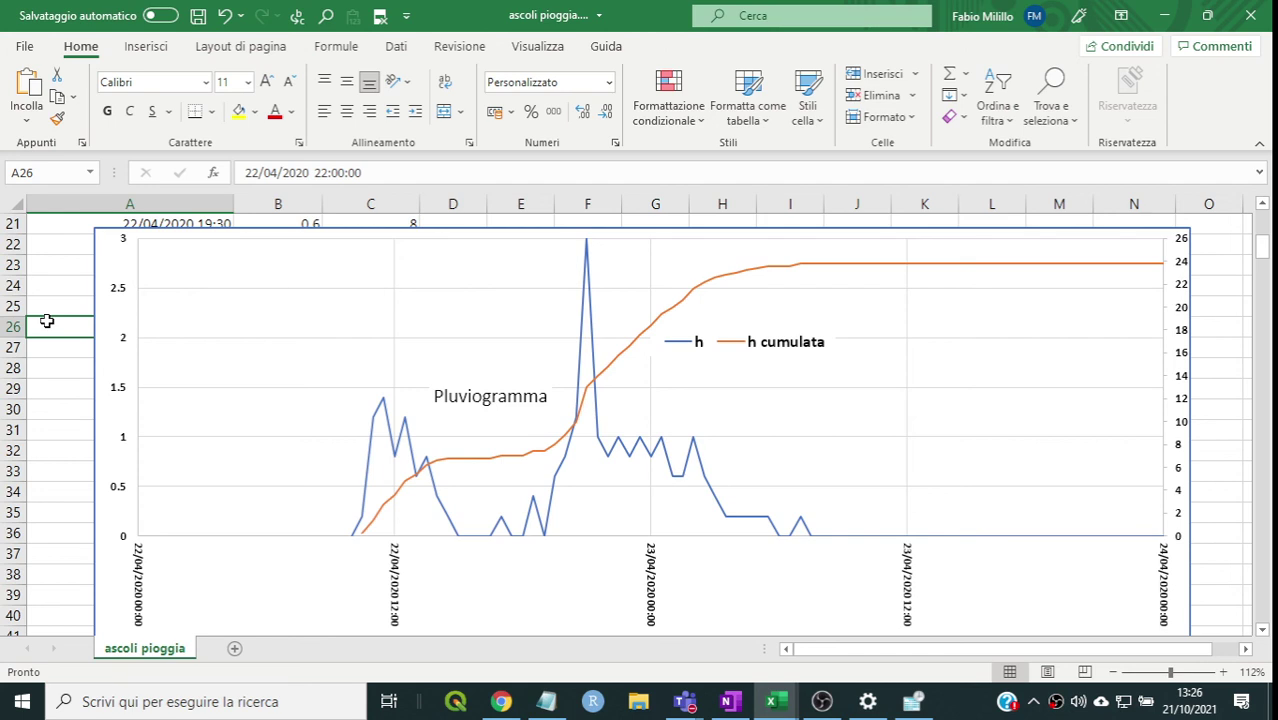
{"action": "key", "text": "ctrl+z"}
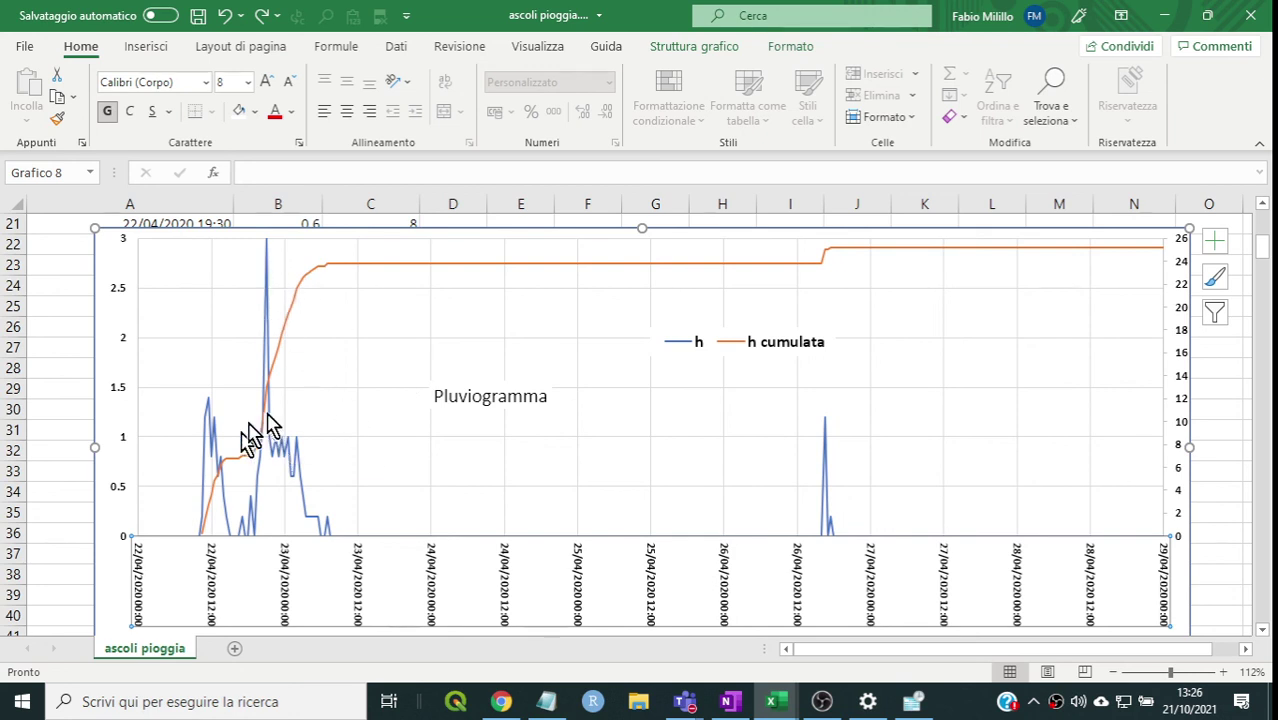
- Deselect the chart and stop the screen recording in OBS
{"action": "mouse_move", "coordinate": [233, 465]}
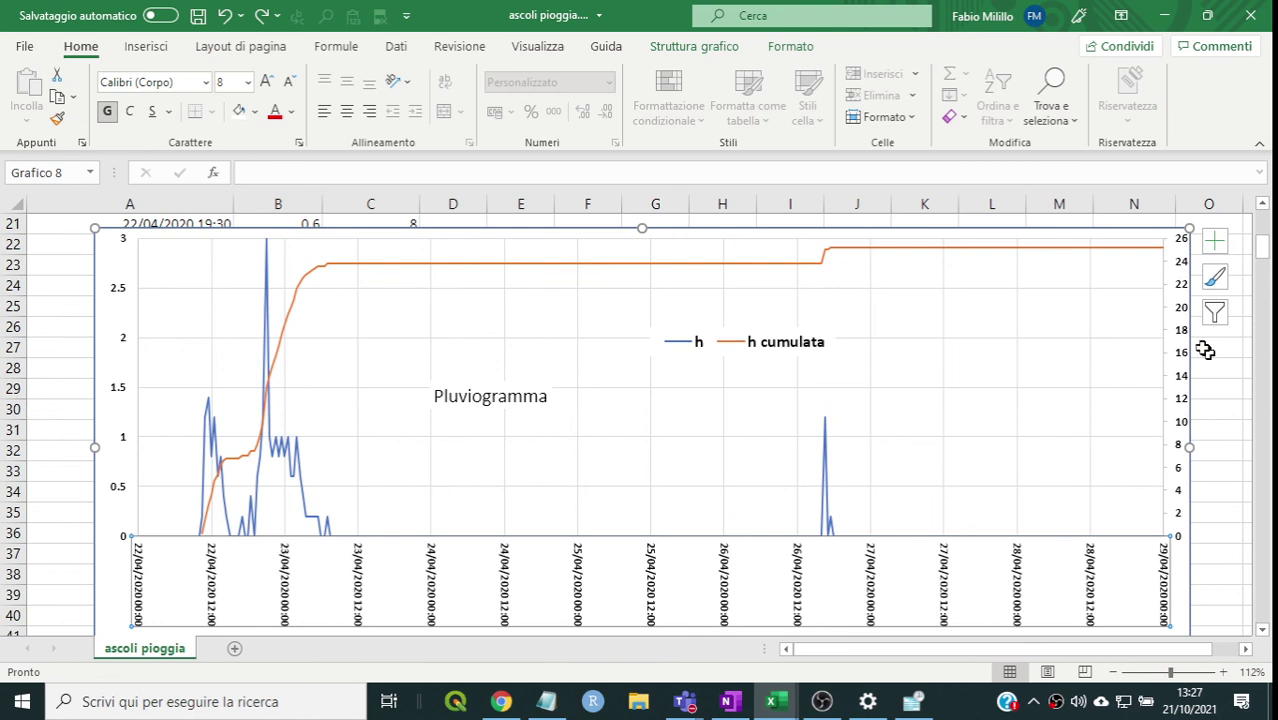
{"action": "left_click", "coordinate": [1222, 468]}
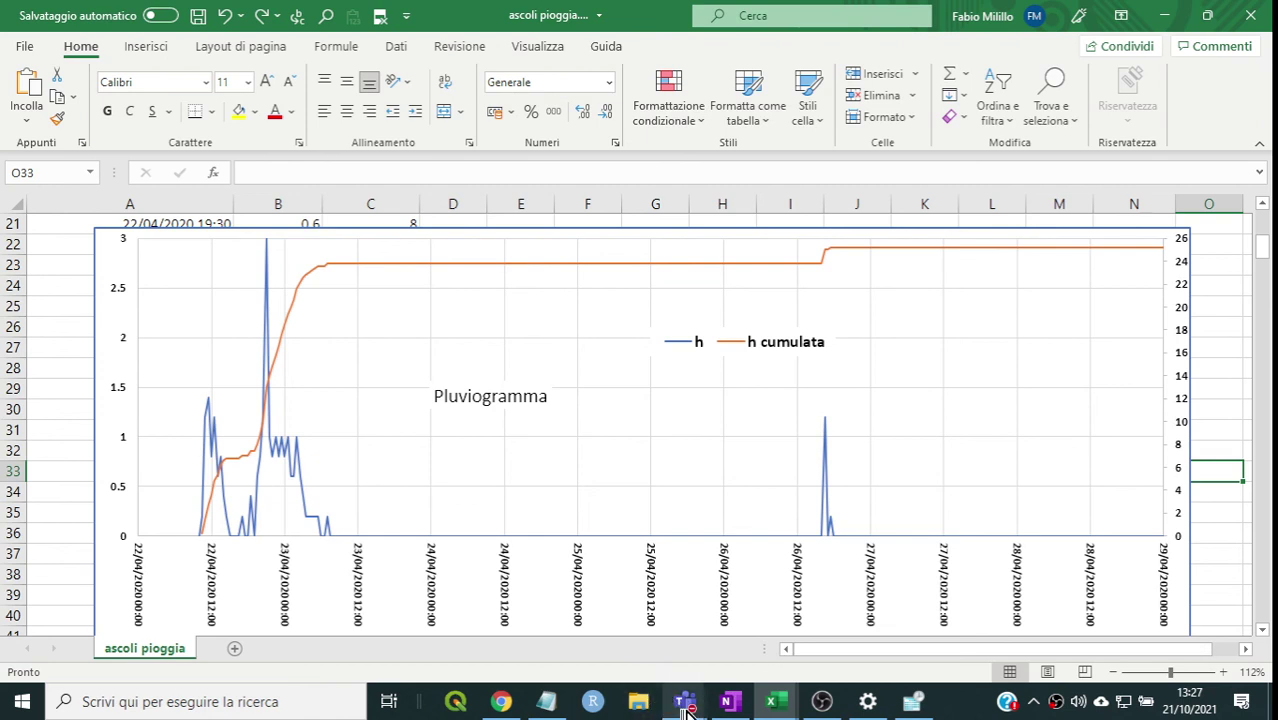
{"action": "left_click", "coordinate": [821, 700]}
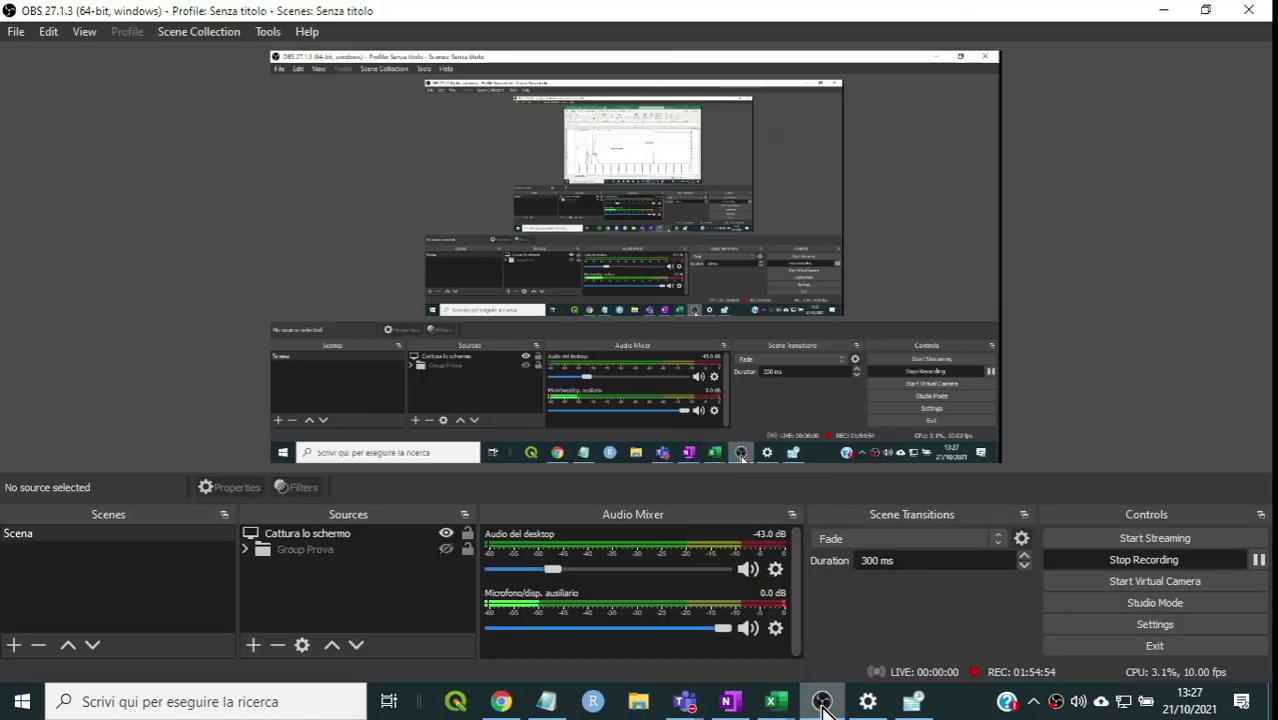
{"action": "left_click", "coordinate": [1097, 568]}
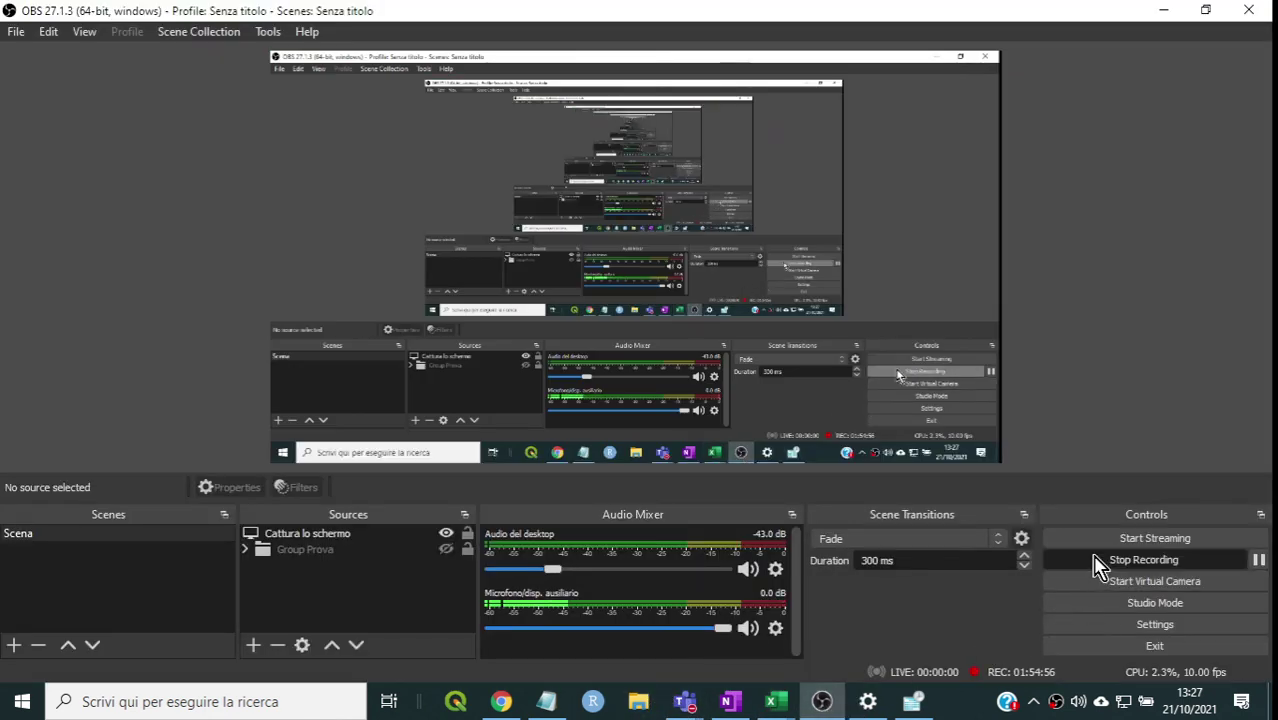